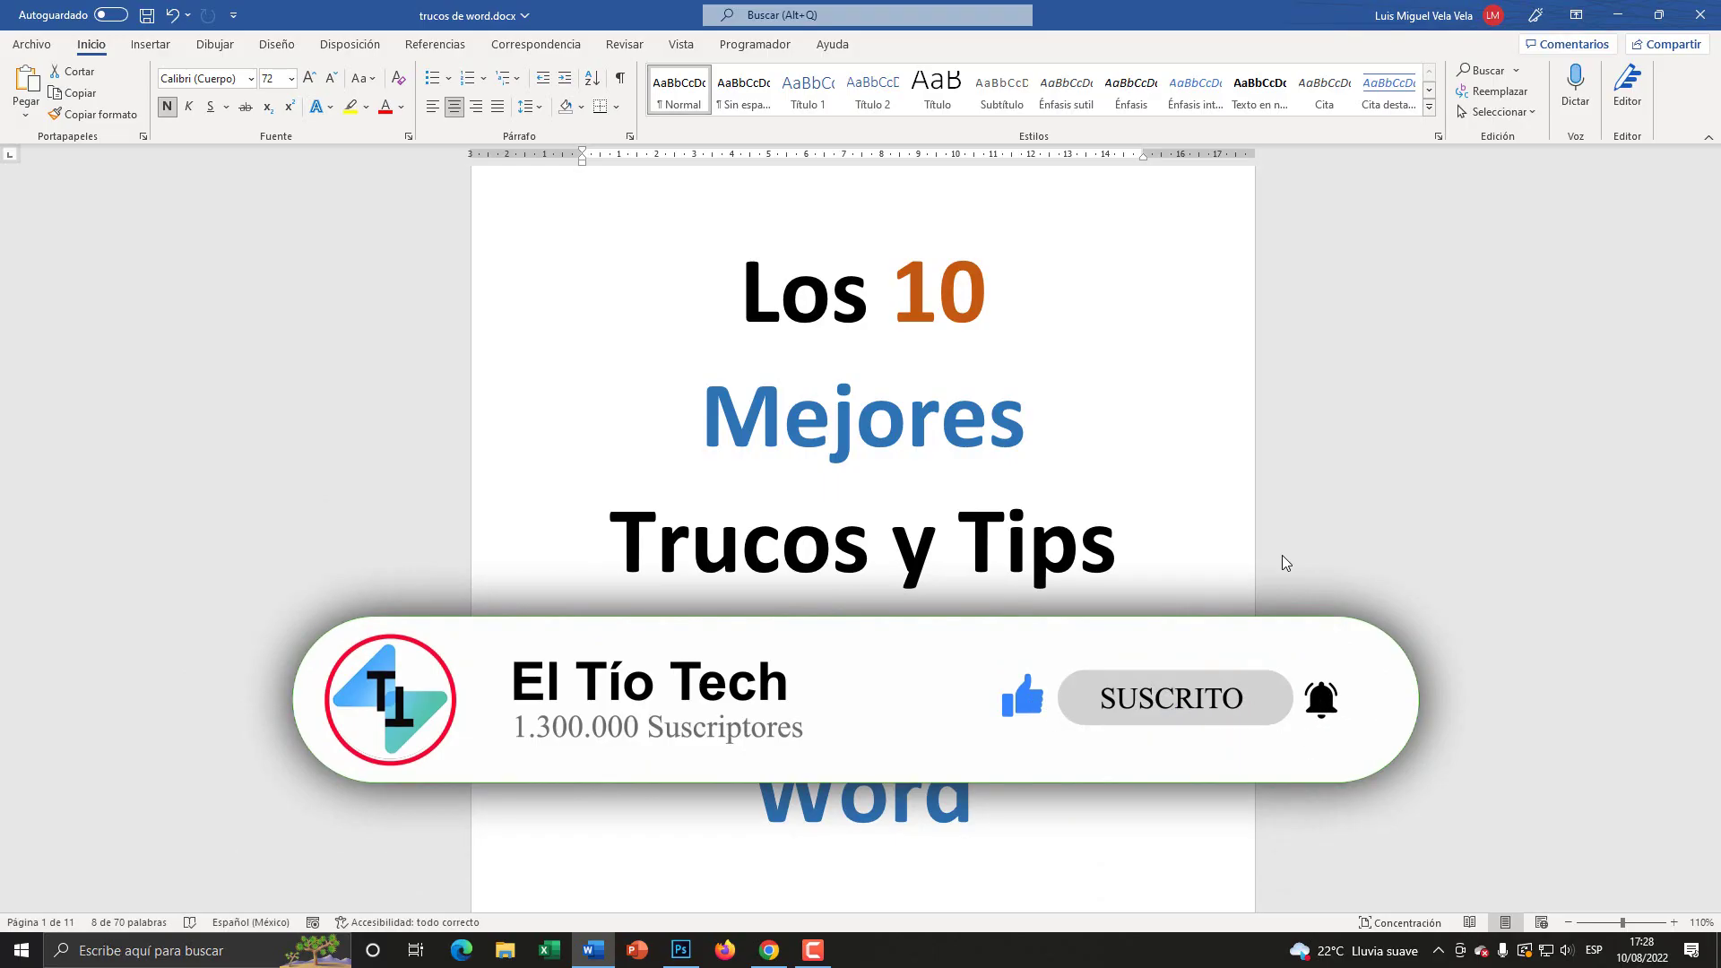
# Scroll down to page 2, where the heading '1. Aumentar o disminuir el tamaño de letra' appears.
pyautogui.scroll(-5, 962, 563)
pyautogui.scroll(-5, 961, 563)
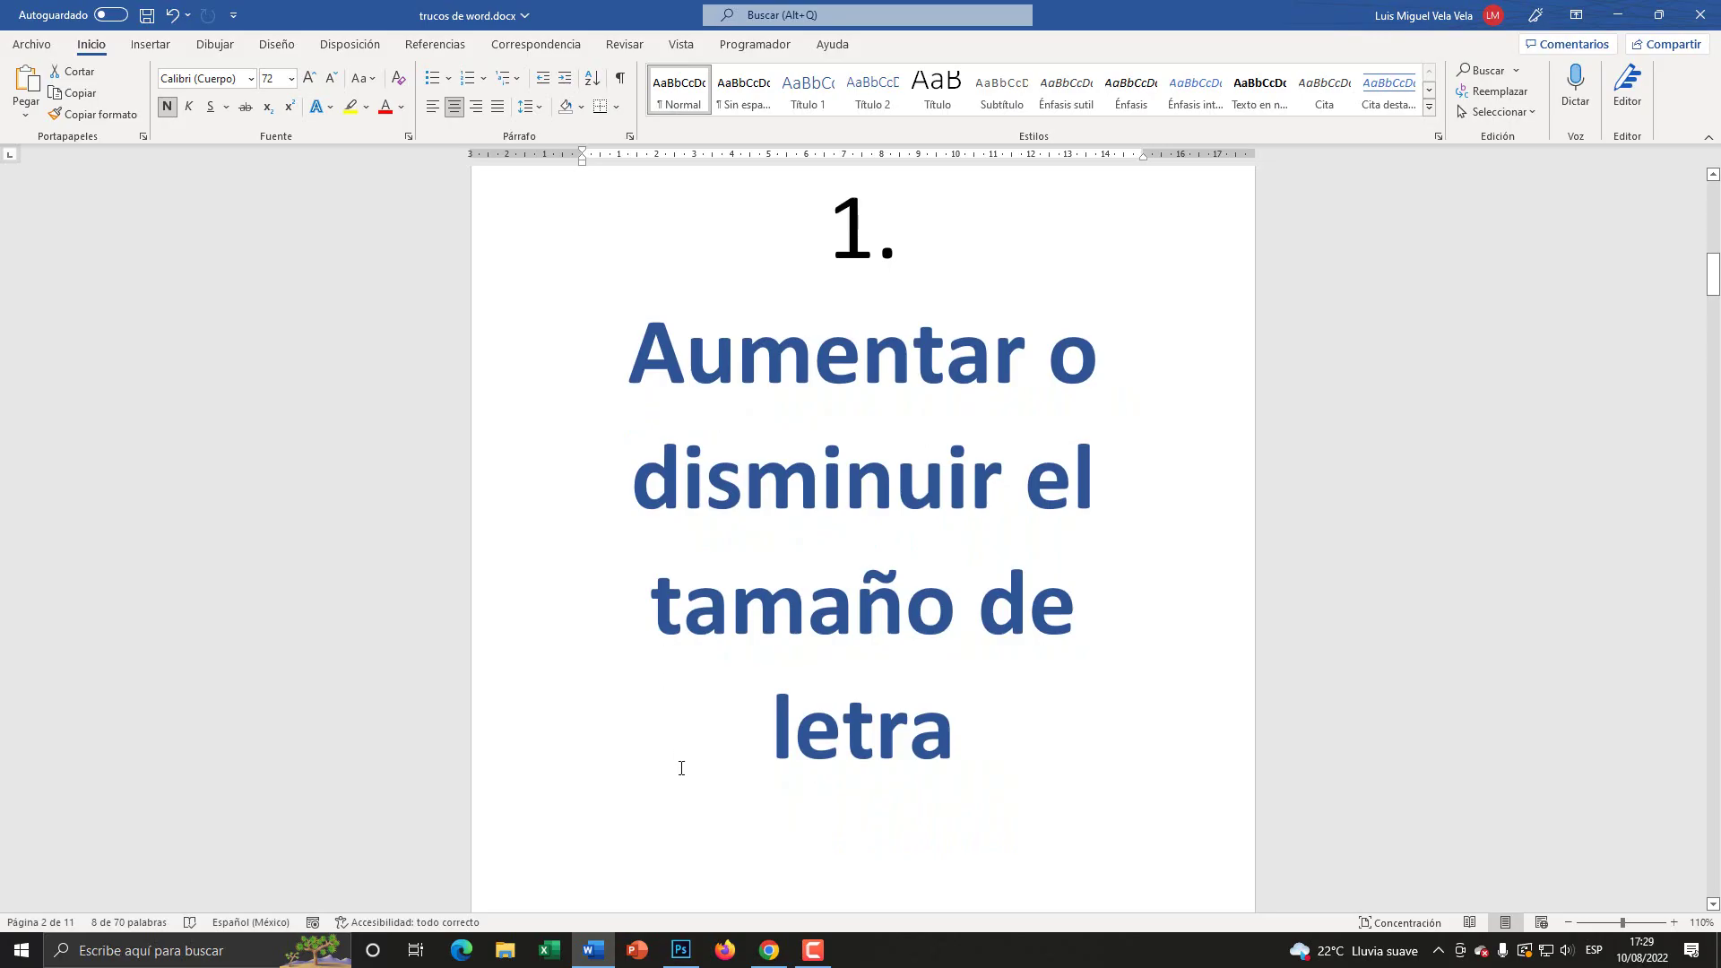
# Add 'Automar el tamaño' below the heading, enlarge it to 22 pt, and append '(Control + shift + >)'.
pyautogui.click(974, 771)
pyautogui.scroll(-3, 1025, 626)
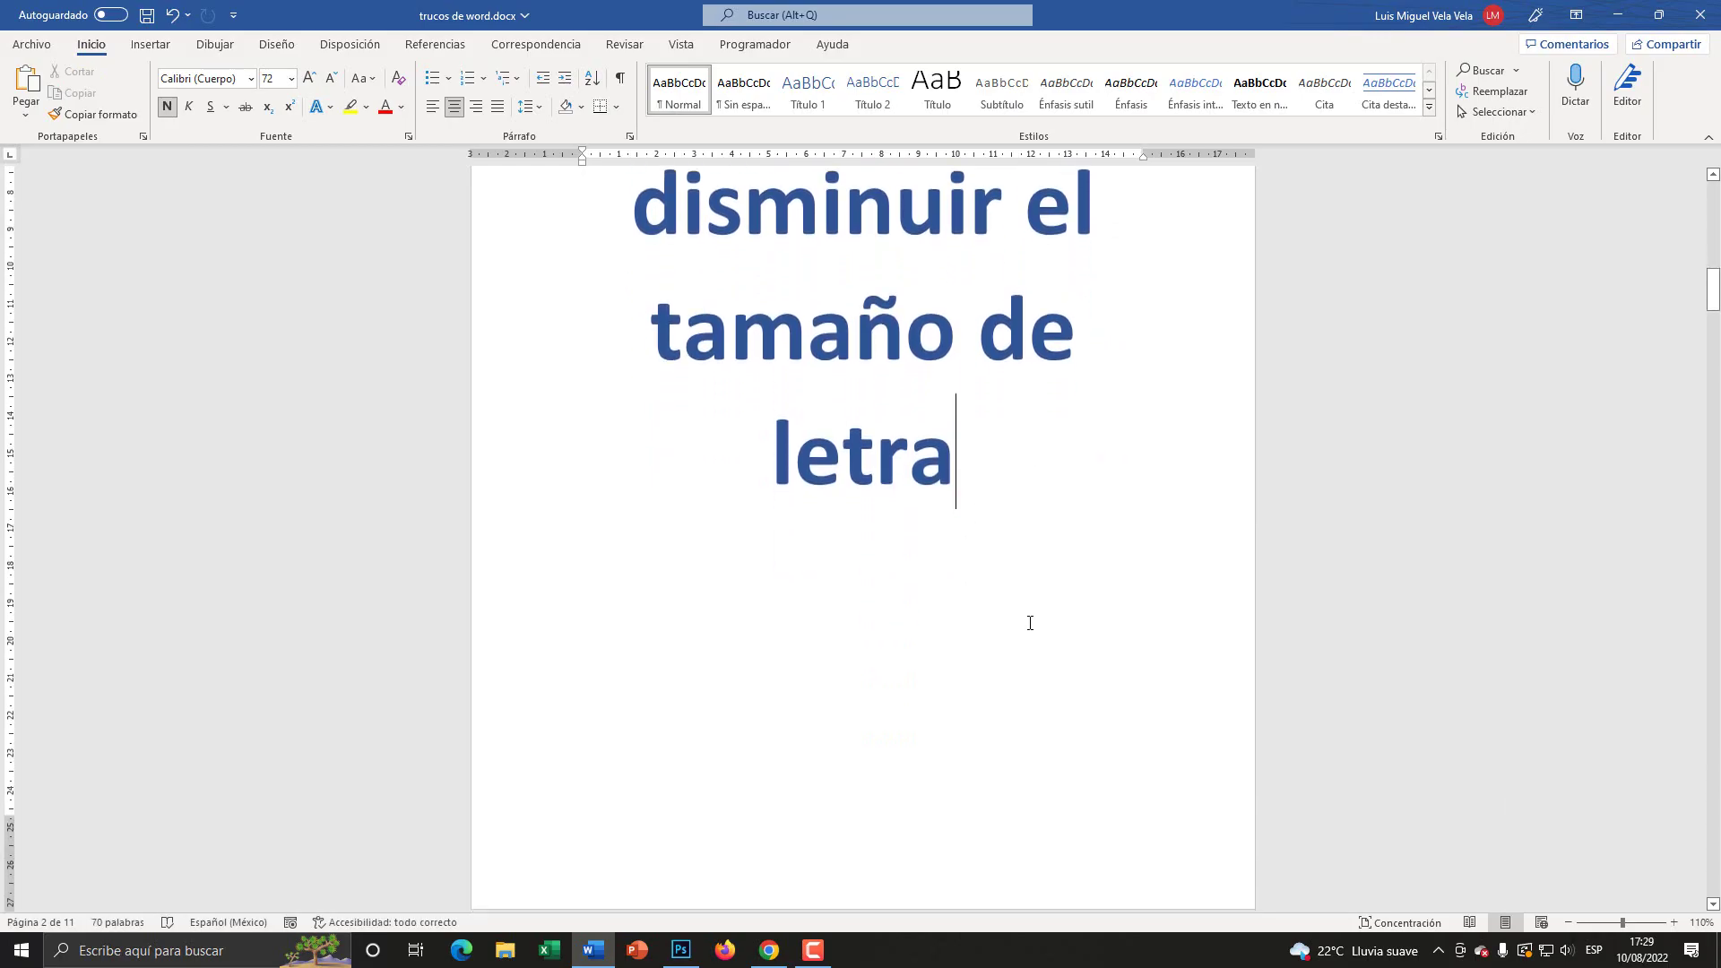
pyautogui.doubleClick(820, 571)
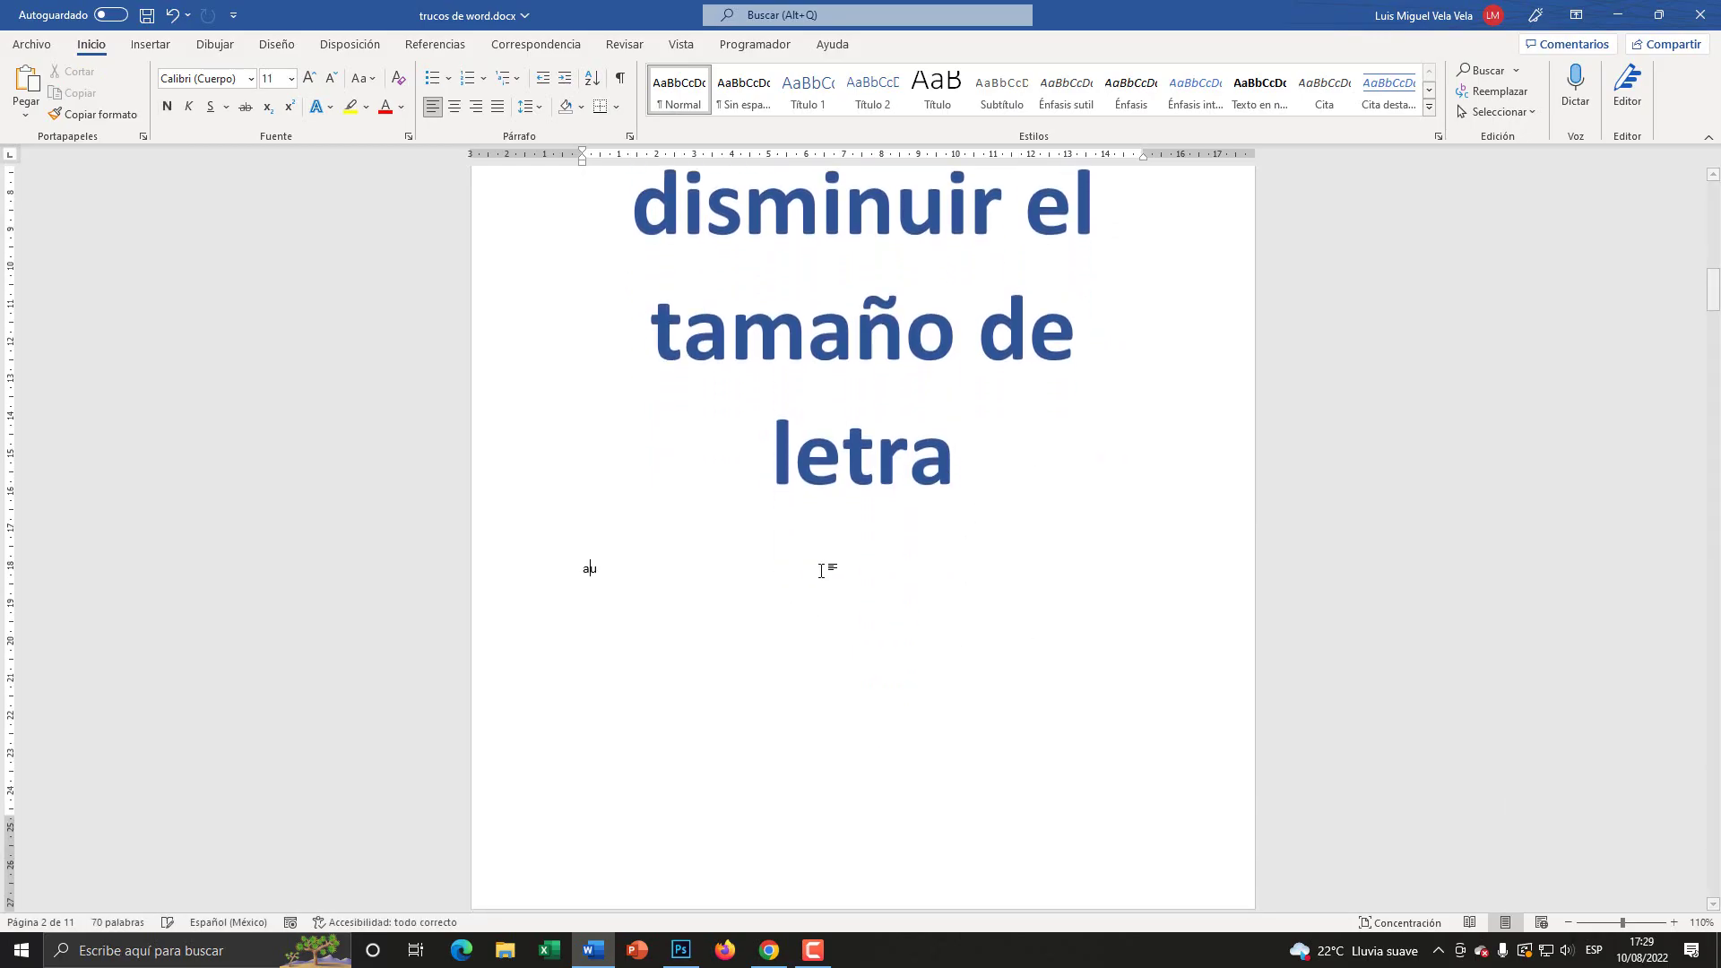
pyautogui.write('automar el tamaño')
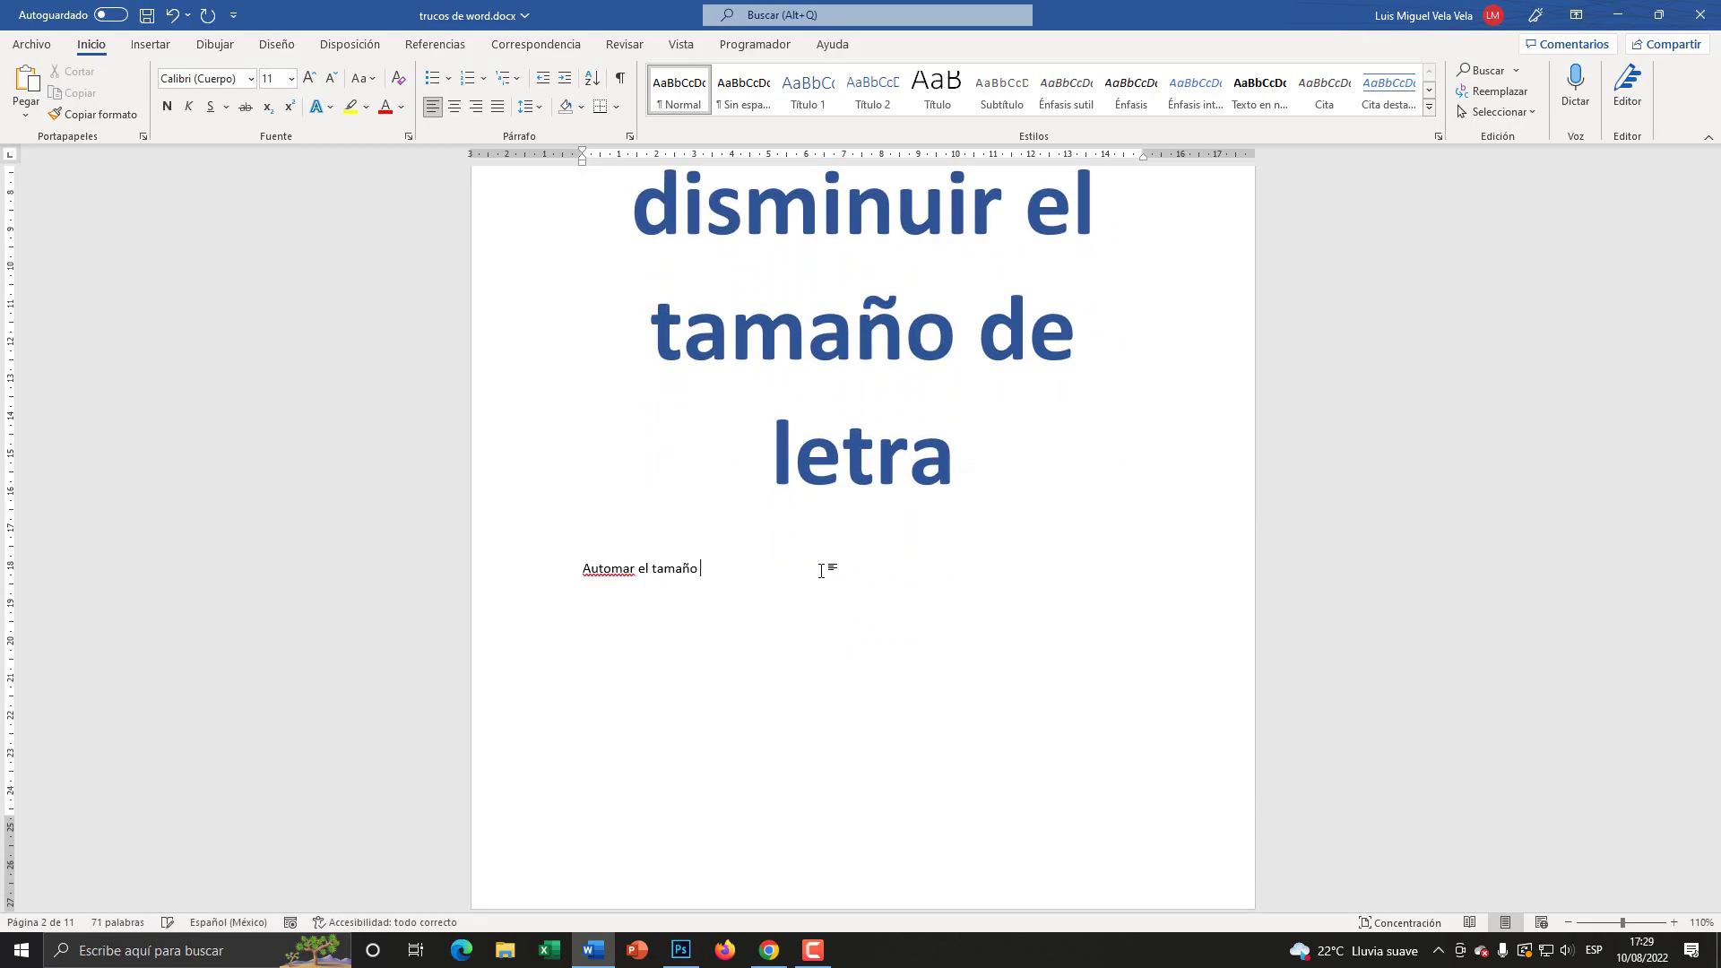
pyautogui.moveTo(704, 570); pyautogui.dragTo(582, 573)
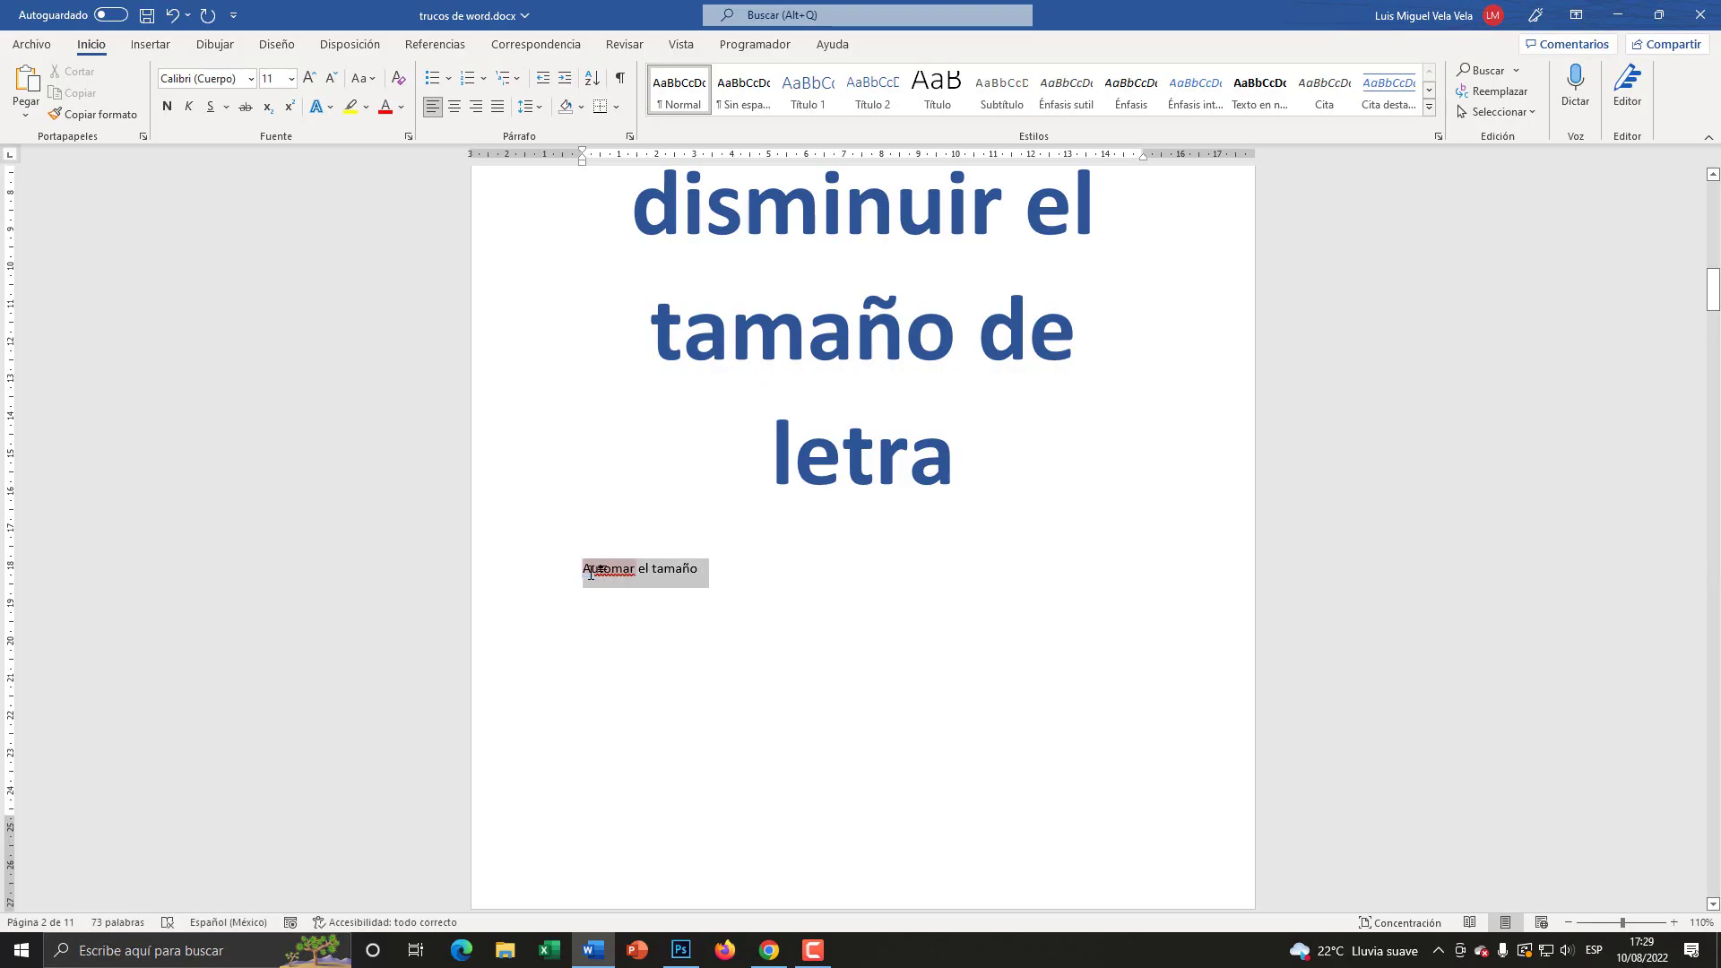
pyautogui.hotkey('ctrl', 'shift', '>')
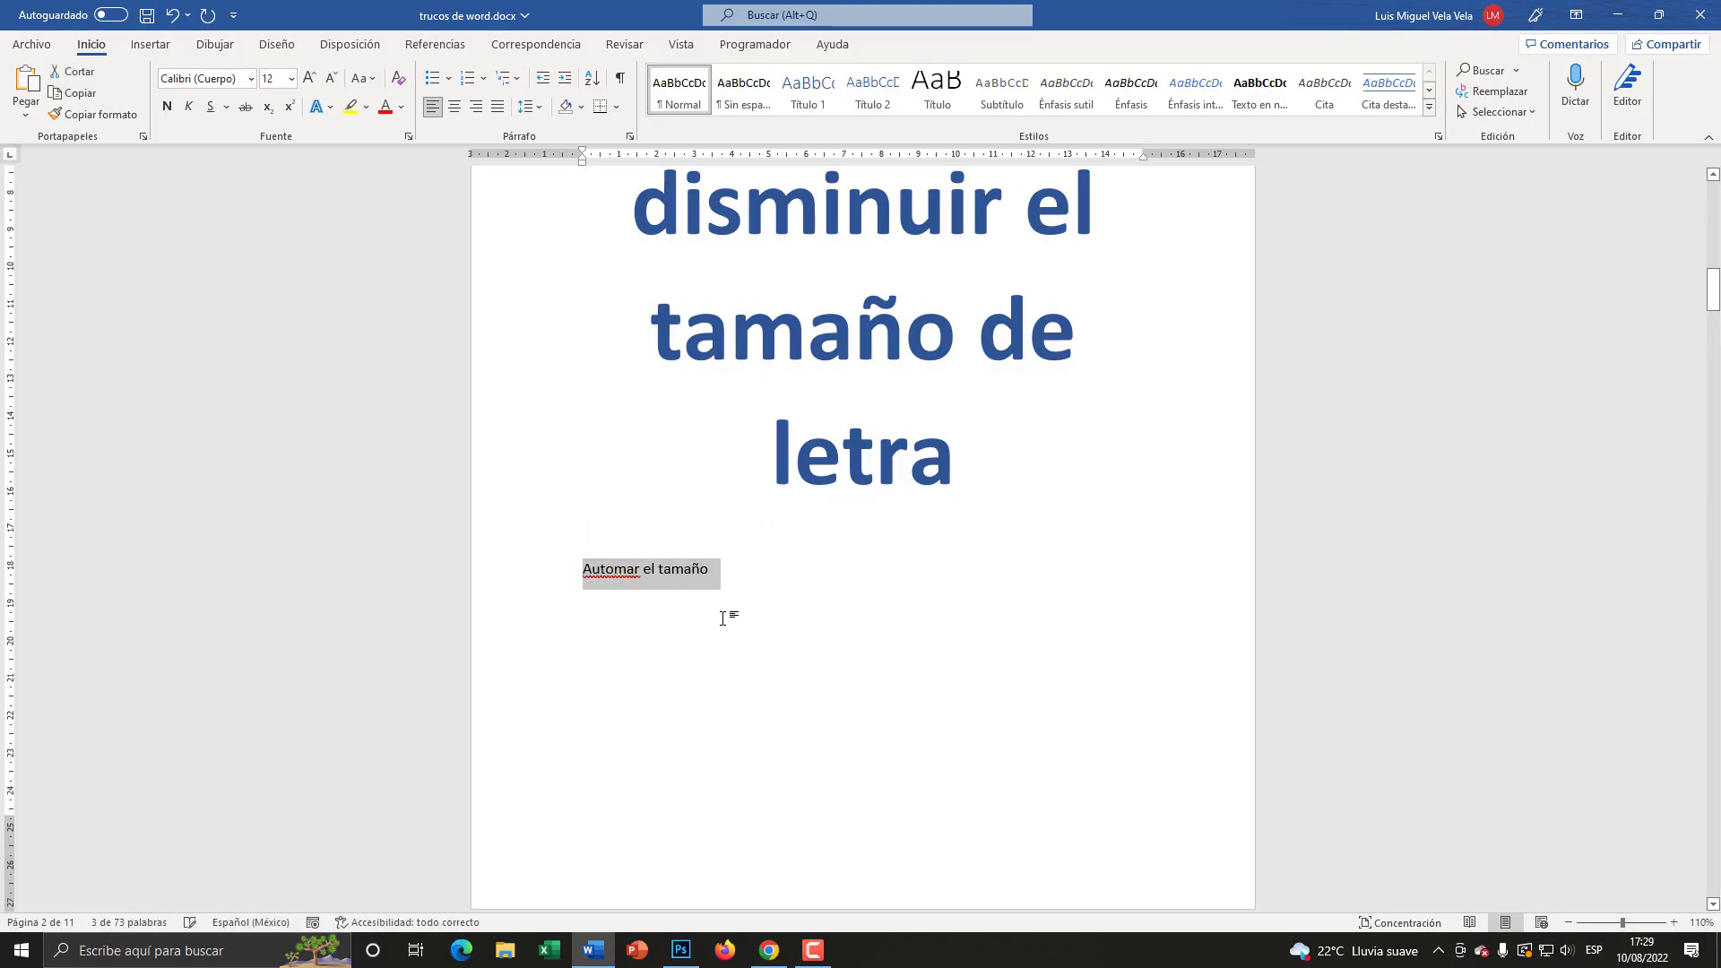
pyautogui.hotkey('ctrl', 'shift', '>')
pyautogui.hotkey('ctrl', 'shift', '>')
pyautogui.hotkey('ctrl', 'shift', '>')
pyautogui.hotkey('ctrl', 'shift', '>')
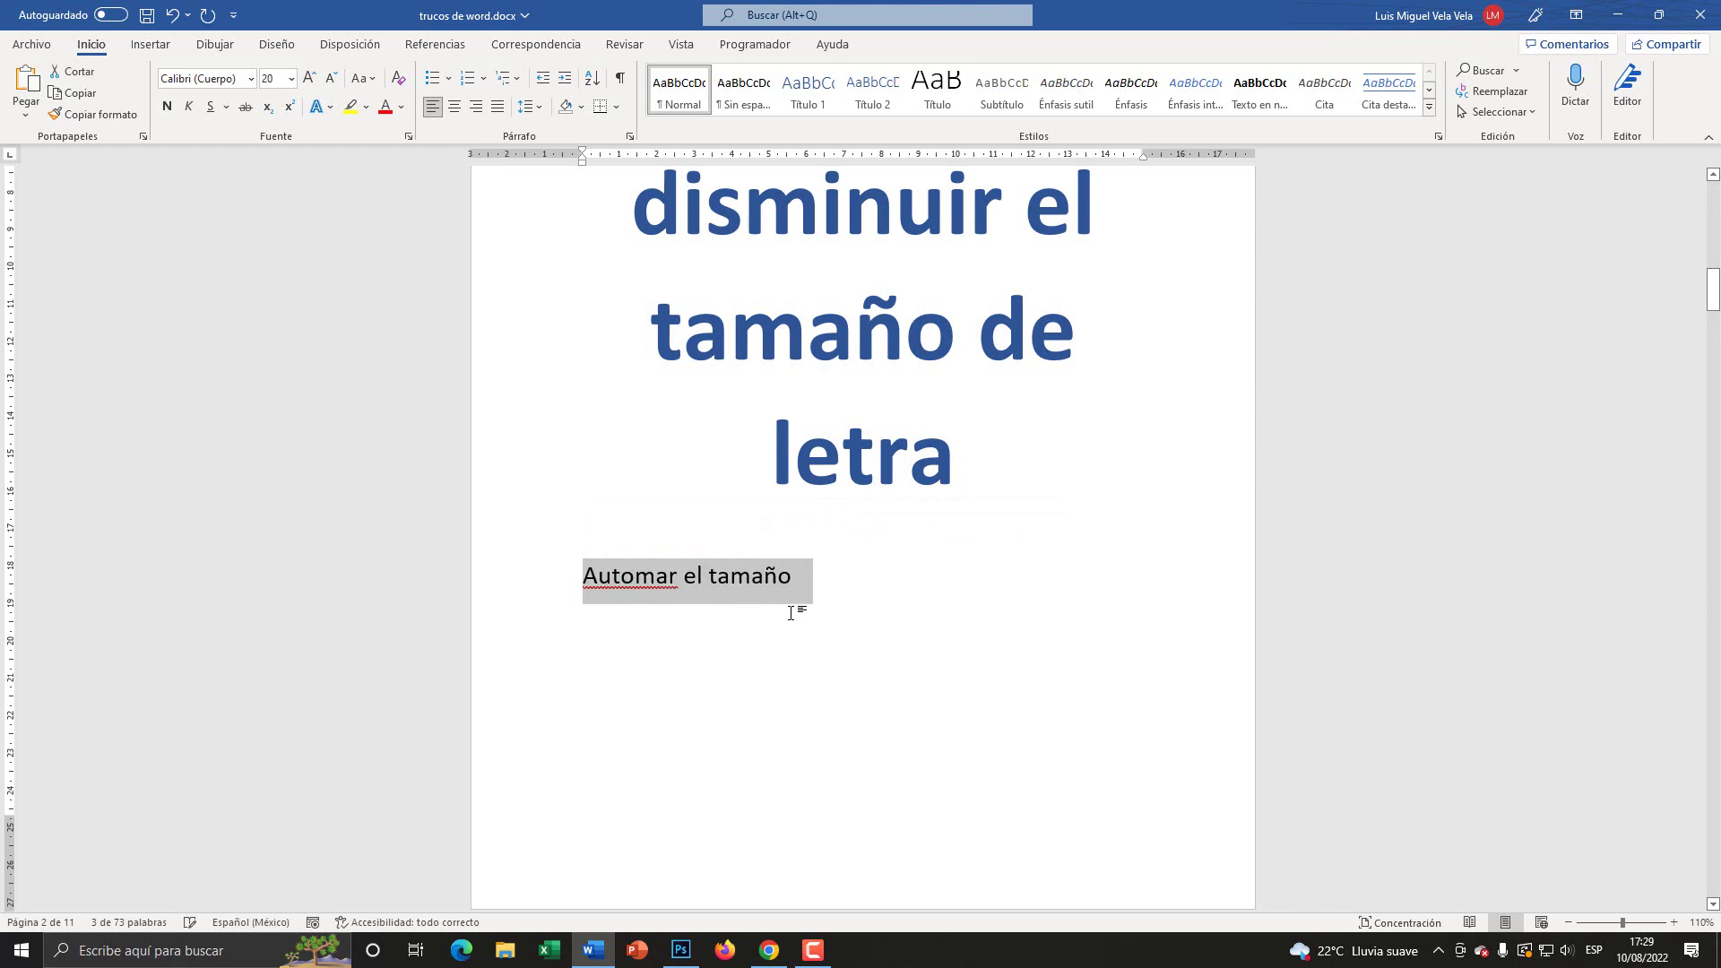
pyautogui.hotkey('ctrl', 'shift', '>')
pyautogui.click(856, 592)
pyautogui.write('(Contro')
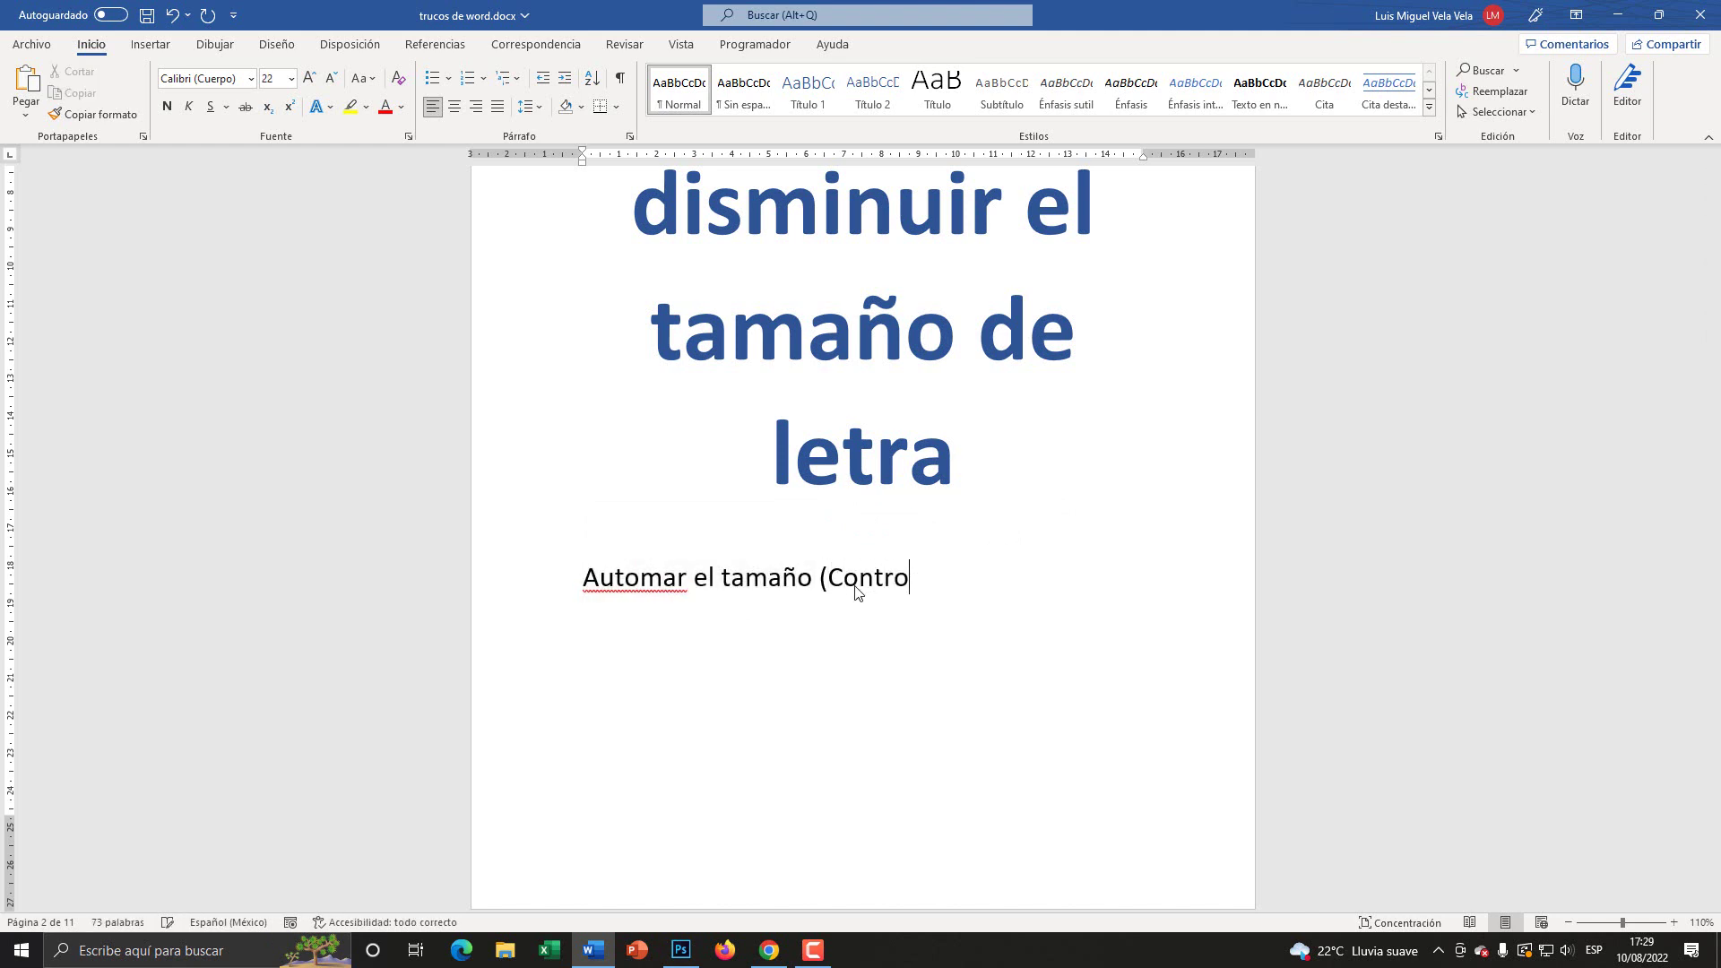
pyautogui.write('l + shift ')
pyautogui.write('+ >')
pyautogui.write(')')
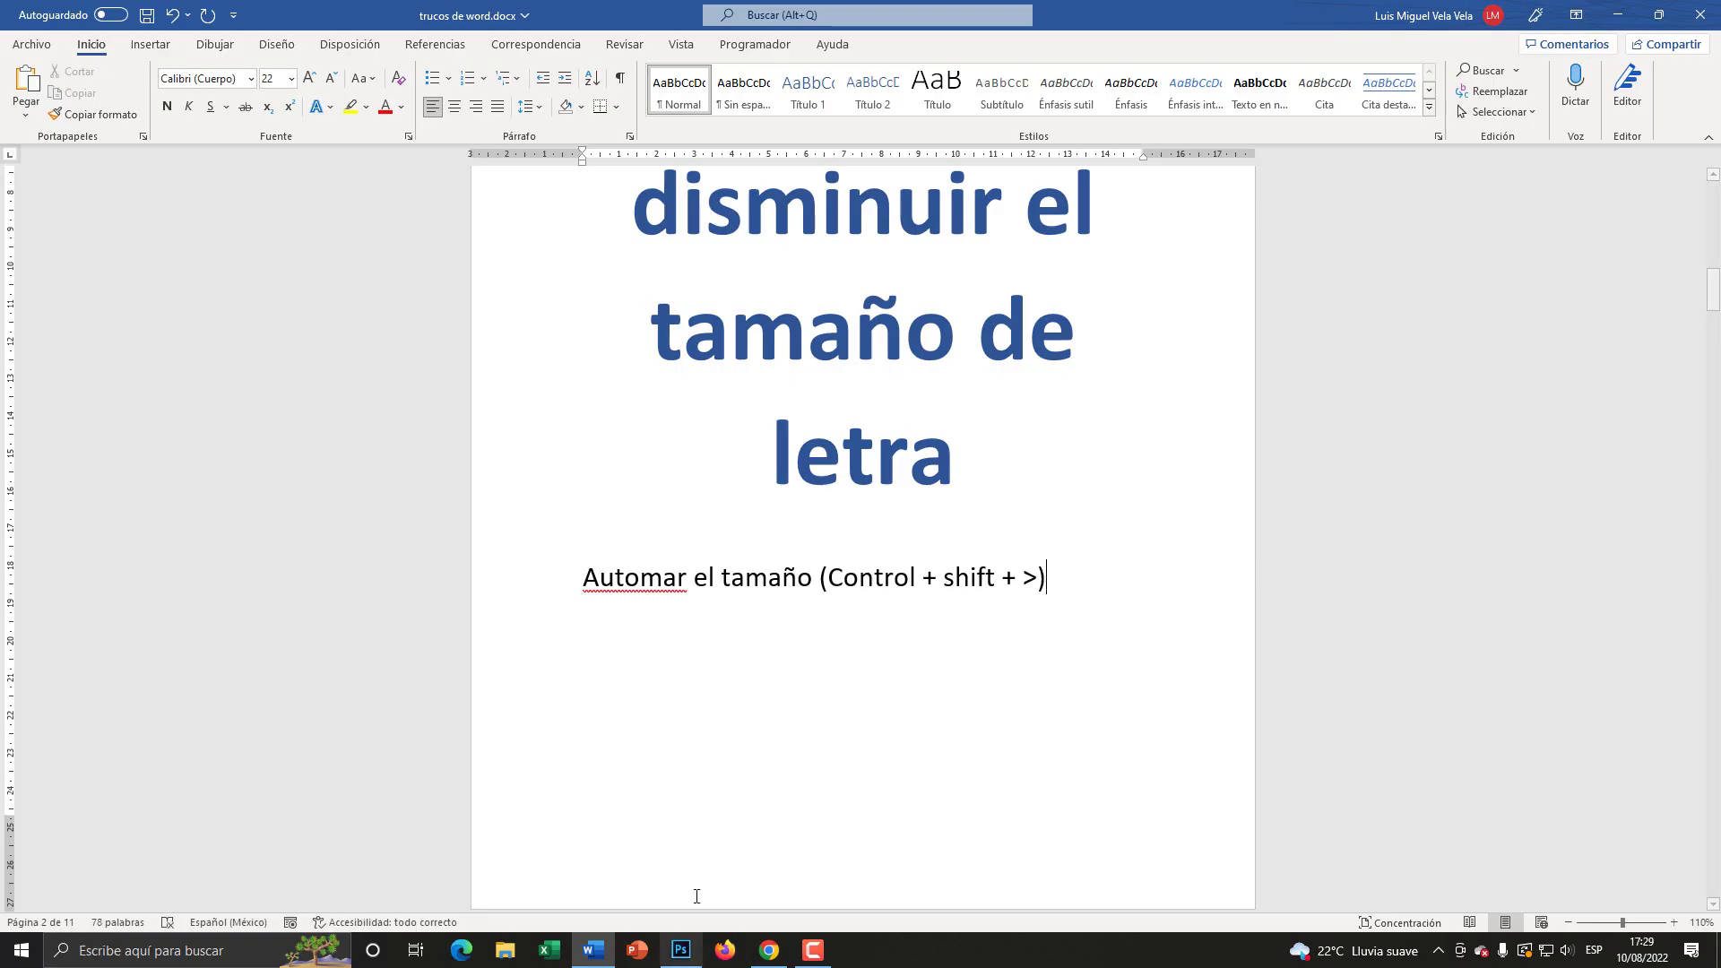
# Bring up the keyboard image in Photoshop at 100% zoom.
pyautogui.click(680, 949)
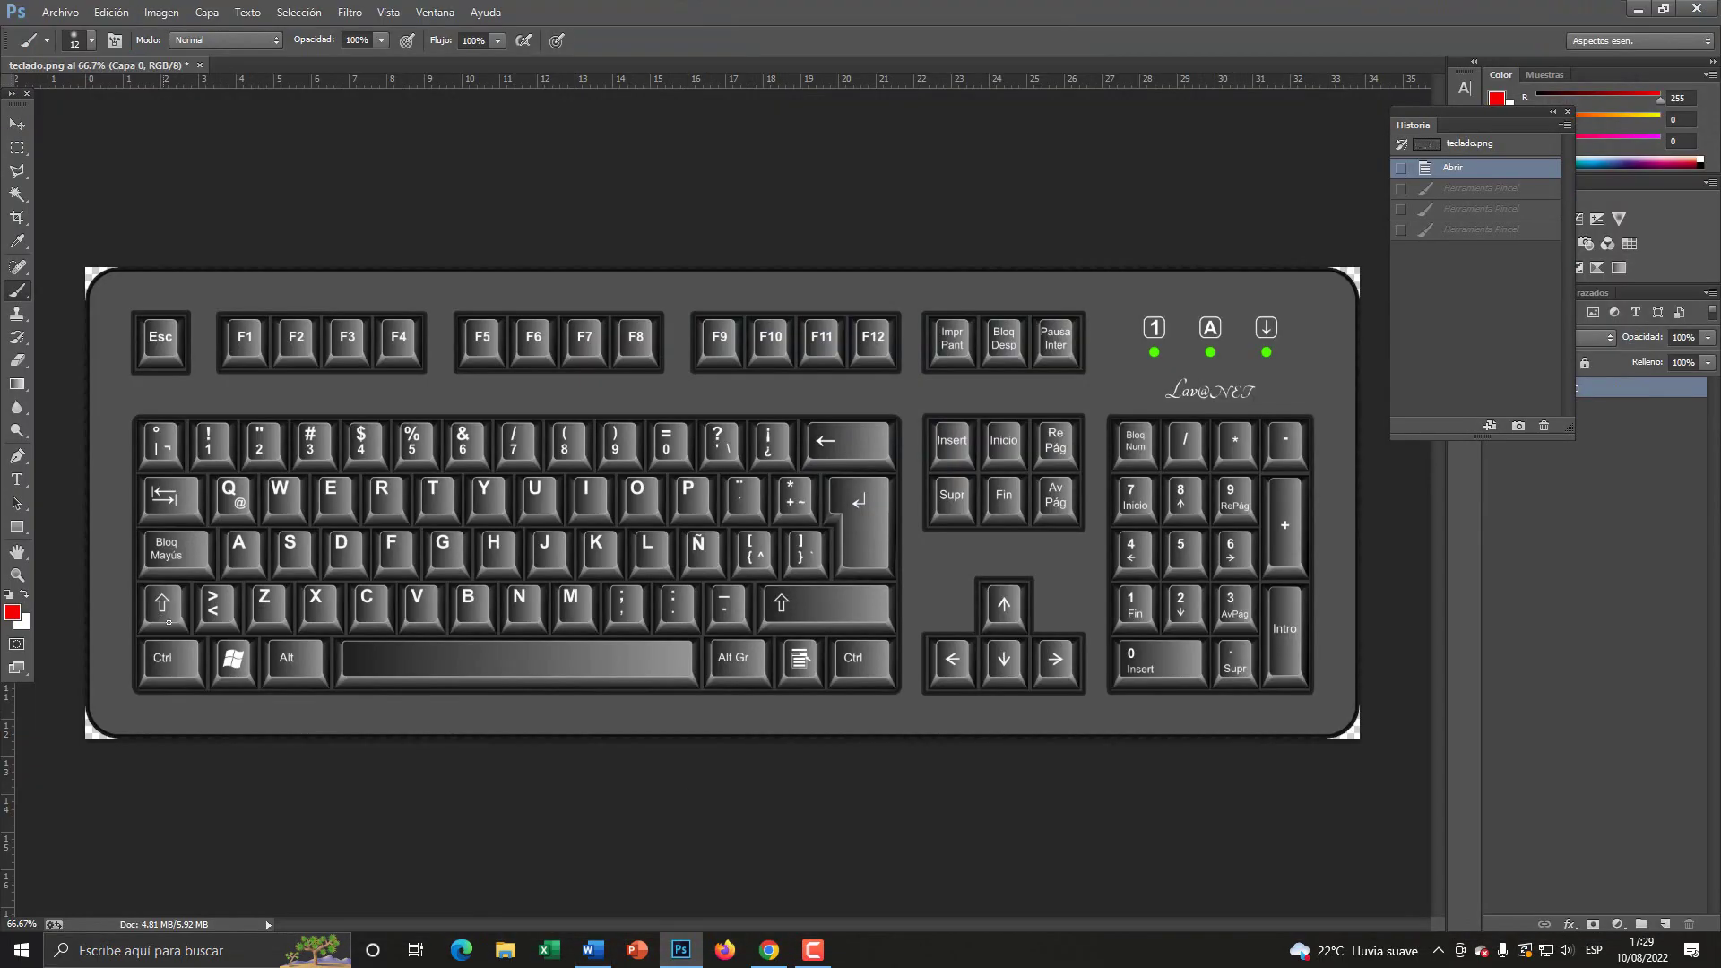
pyautogui.hotkey('ctrl', '+')
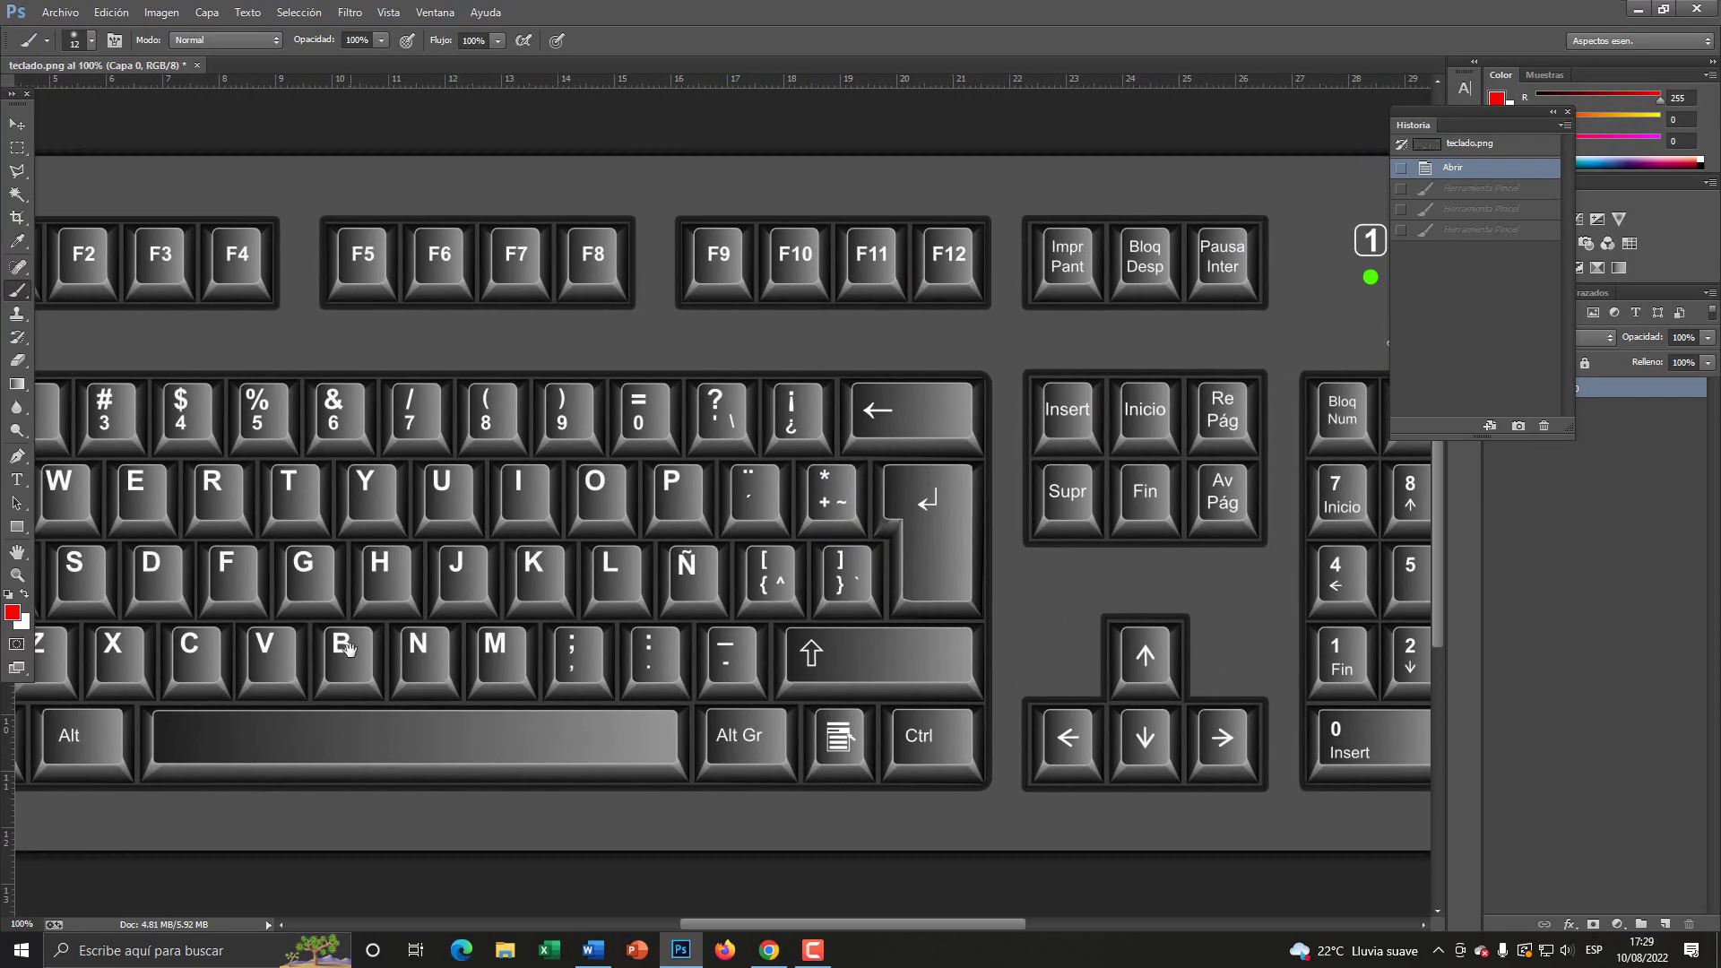
pyautogui.scroll(-1, 347, 647)
pyautogui.scroll(1, 167, 699)
# Circle the Ctrl and Shift keys in red, then select the Automar line back in Word.
pyautogui.moveTo(308, 701); pyautogui.dragTo(315, 708)
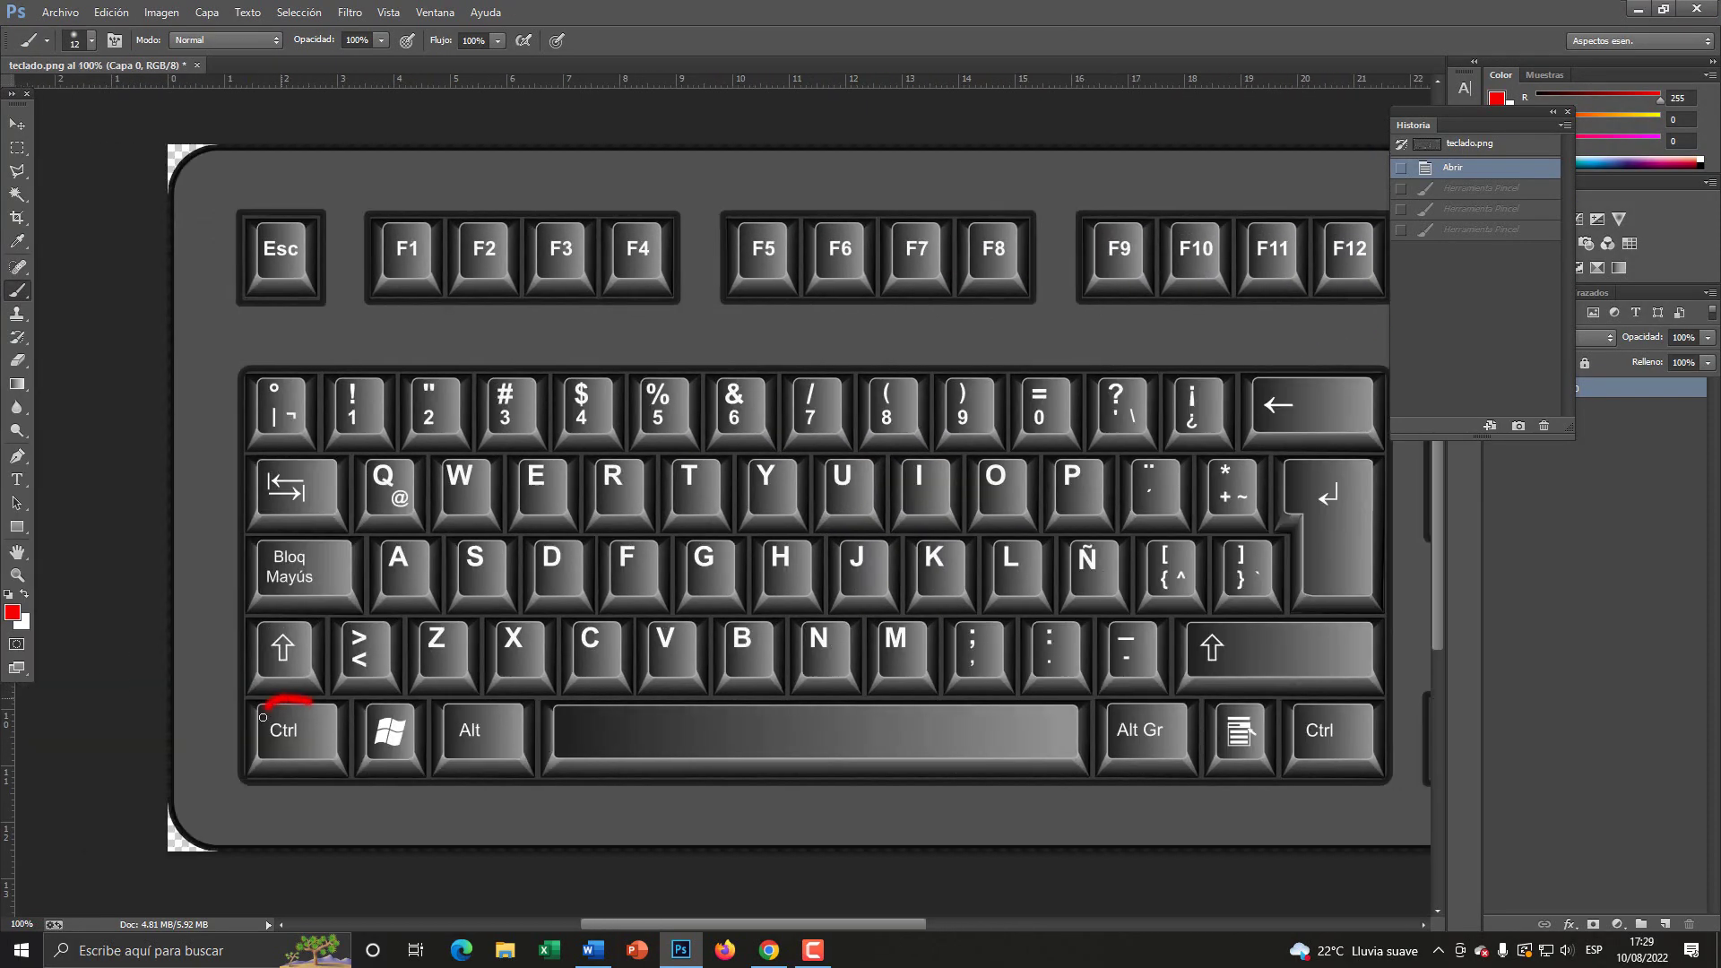
pyautogui.moveTo(305, 617); pyautogui.dragTo(378, 619)
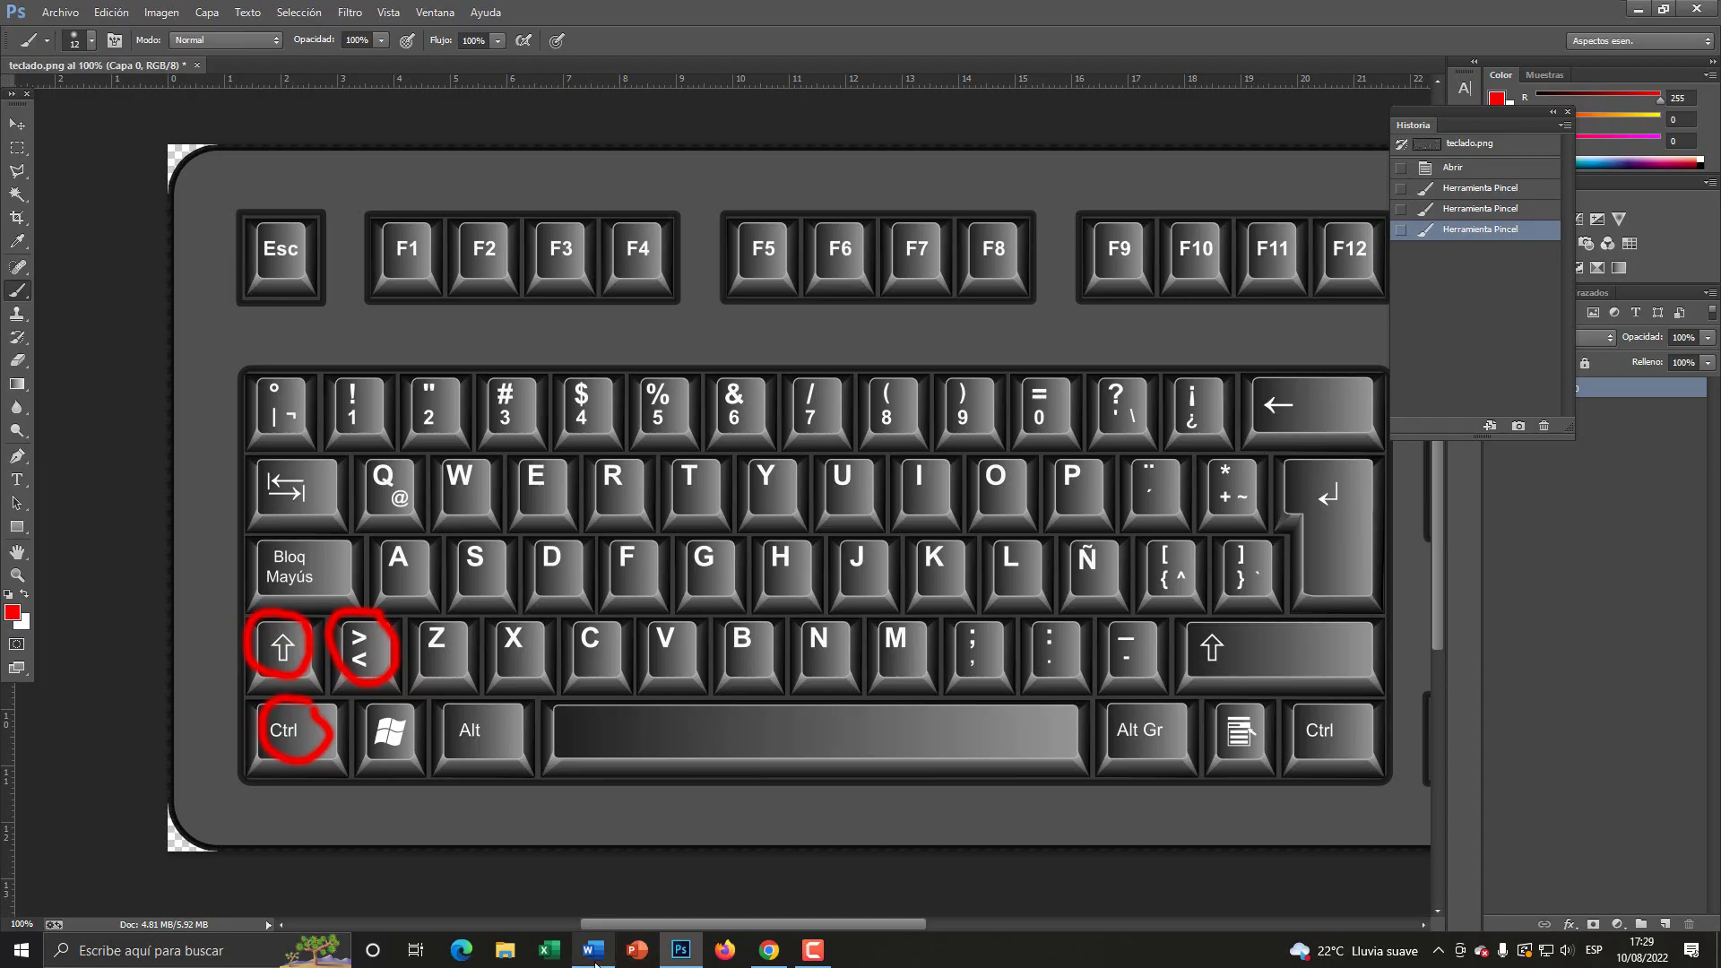
pyautogui.click(593, 950)
pyautogui.moveTo(1077, 587); pyautogui.dragTo(583, 578)
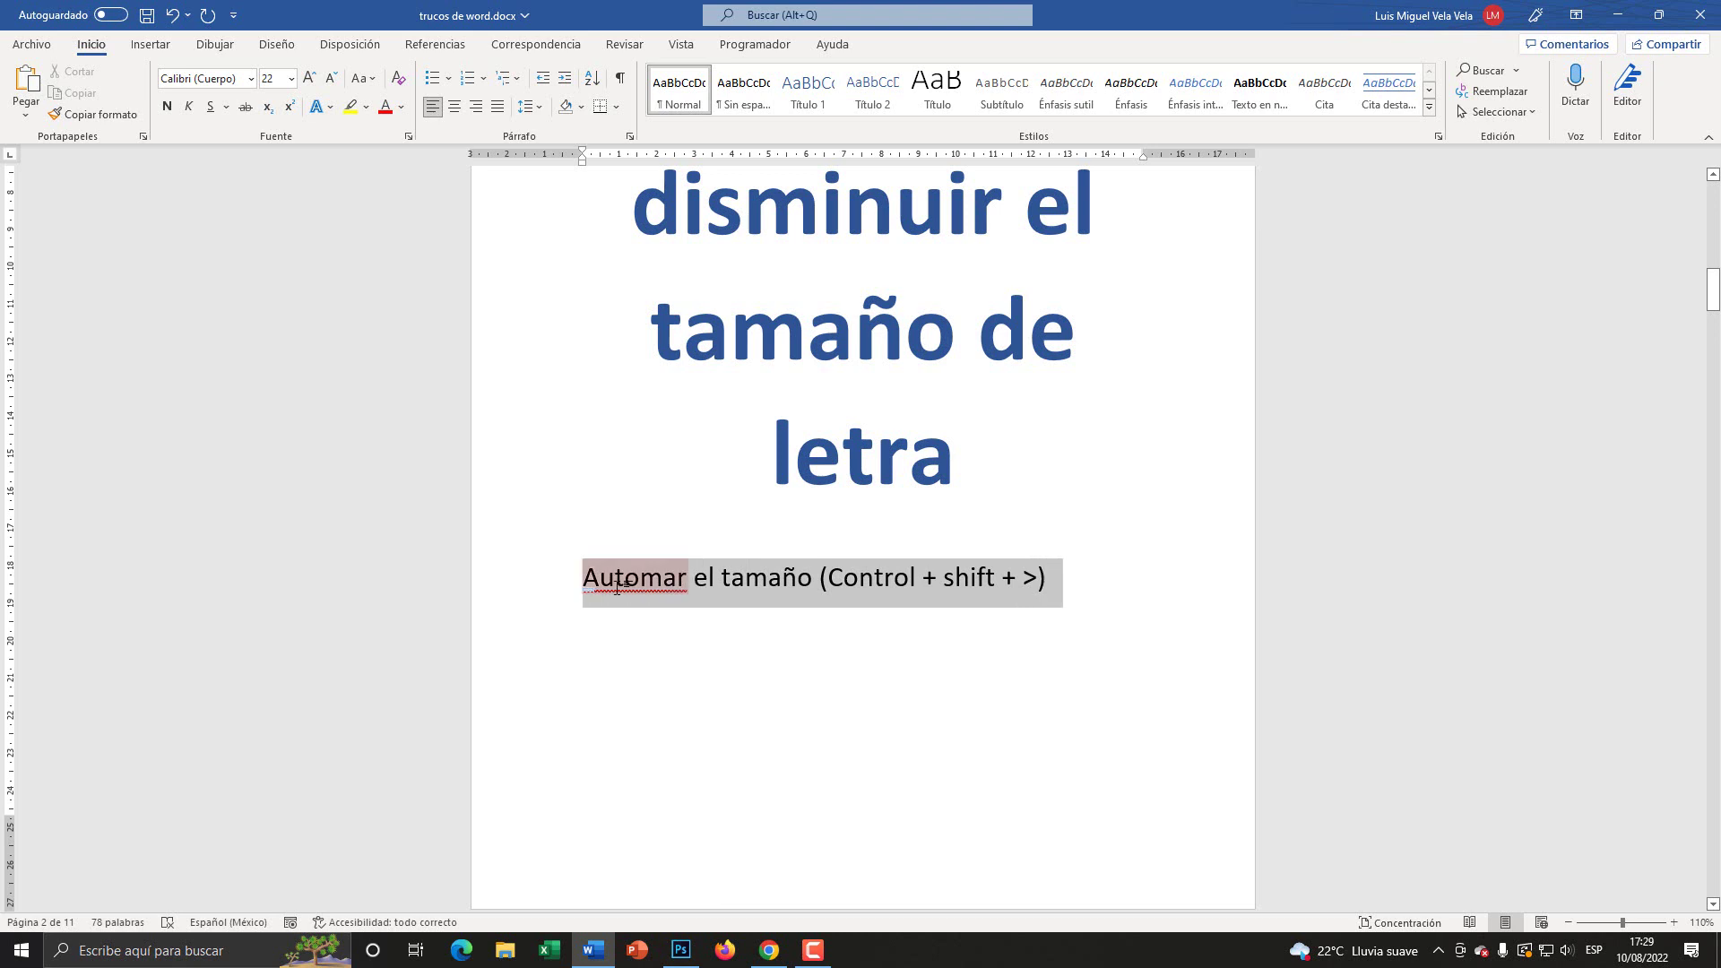
# Resize the selected Automar line so it settles at 26 pt.
pyautogui.hotkey('ctrl', 'shift', '>')
pyautogui.hotkey('ctrl', 'shift', '>')
pyautogui.hotkey('ctrl', 'shift', '>')
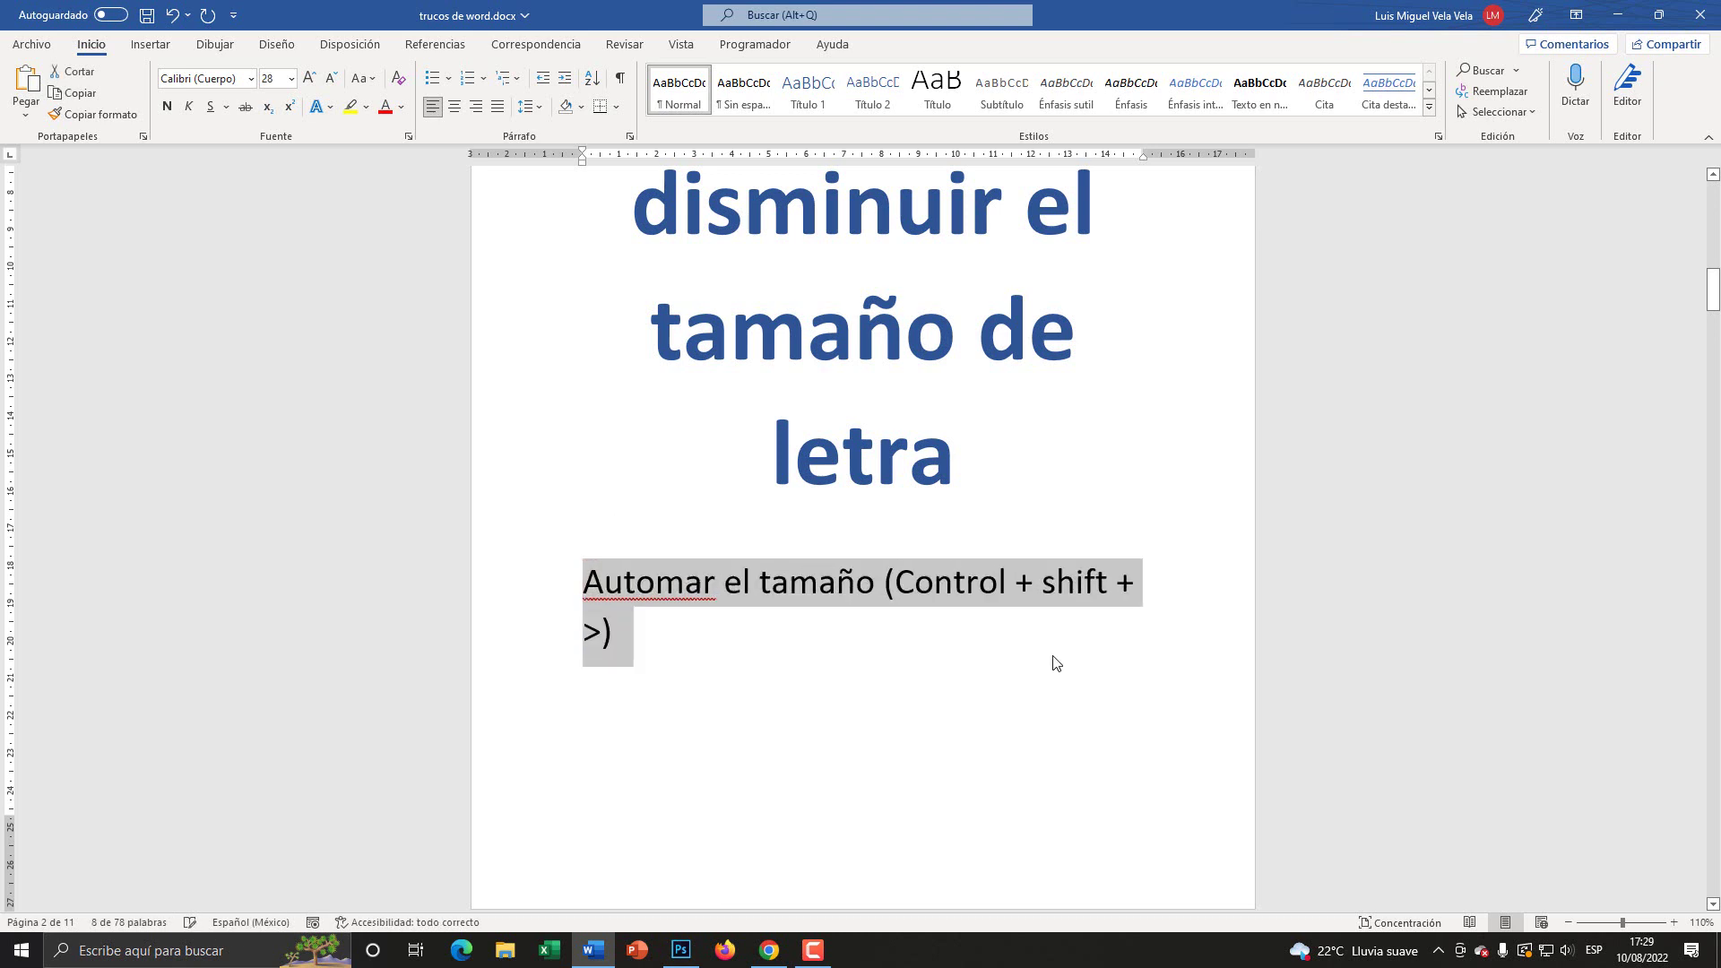
pyautogui.hotkey('ctrl', 'shift', '>')
pyautogui.hotkey('ctrl', 'shift', '>')
pyautogui.hotkey('ctrl', 'shift', '>')
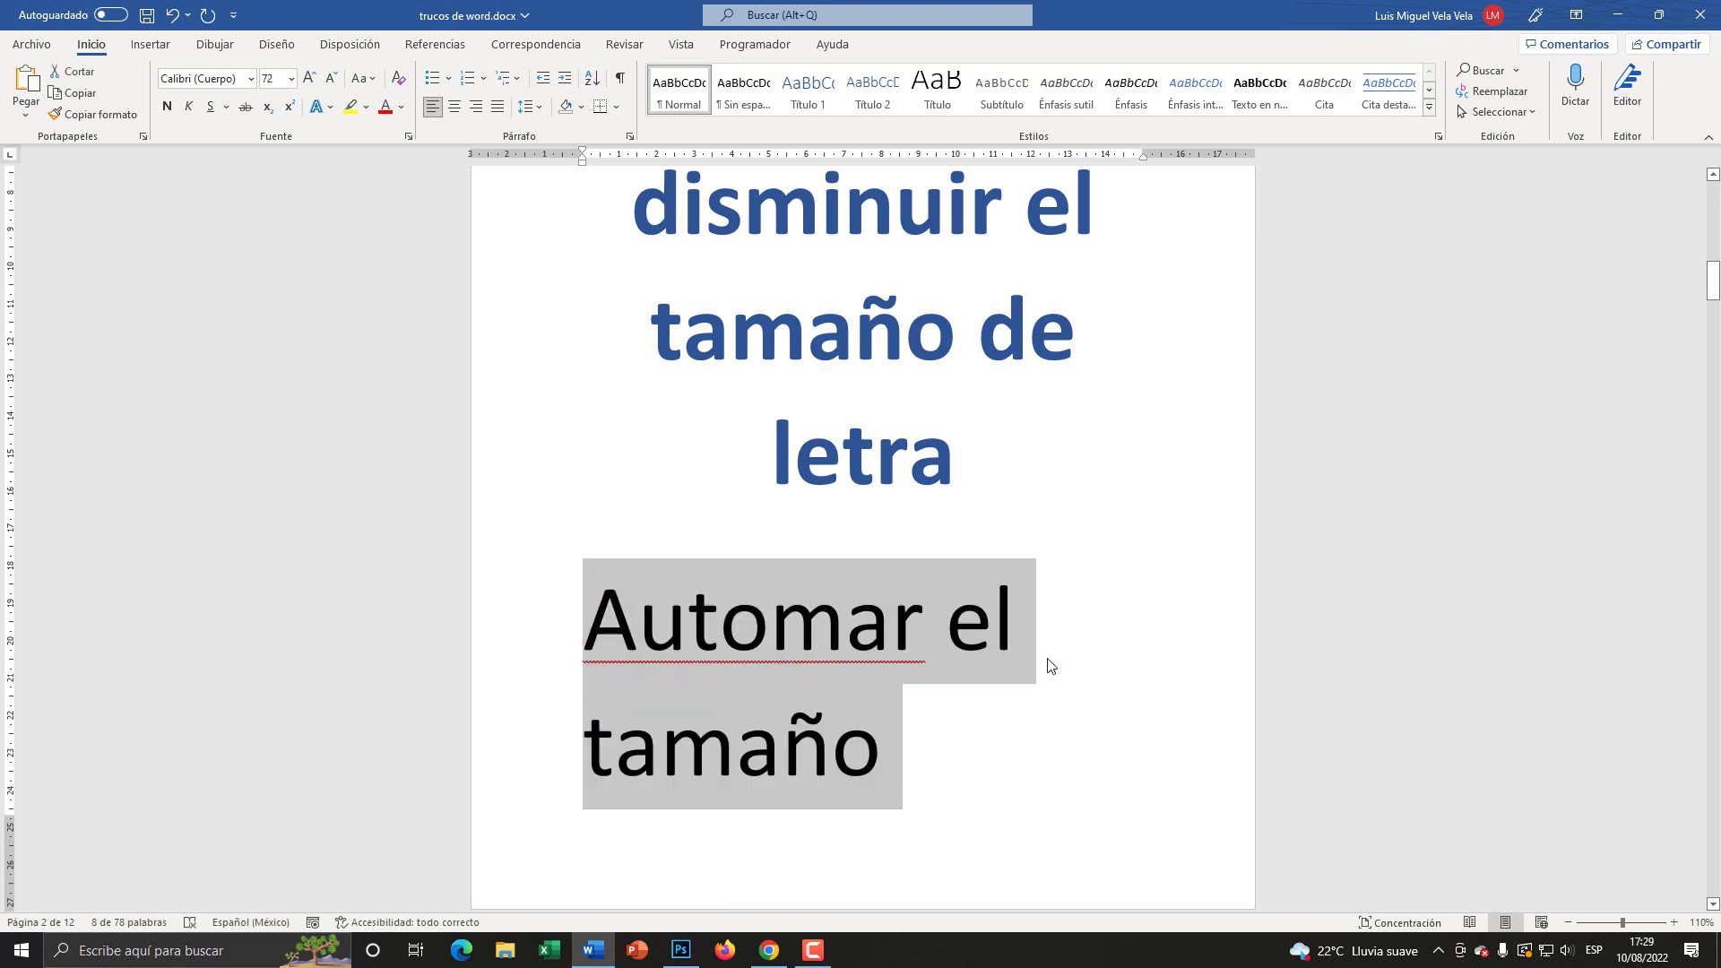
pyautogui.press('ctrl+shift+less')
pyautogui.press('ctrl+shift+less')
pyautogui.press('ctrl+shift+less')
pyautogui.press('ctrl+shift+less')
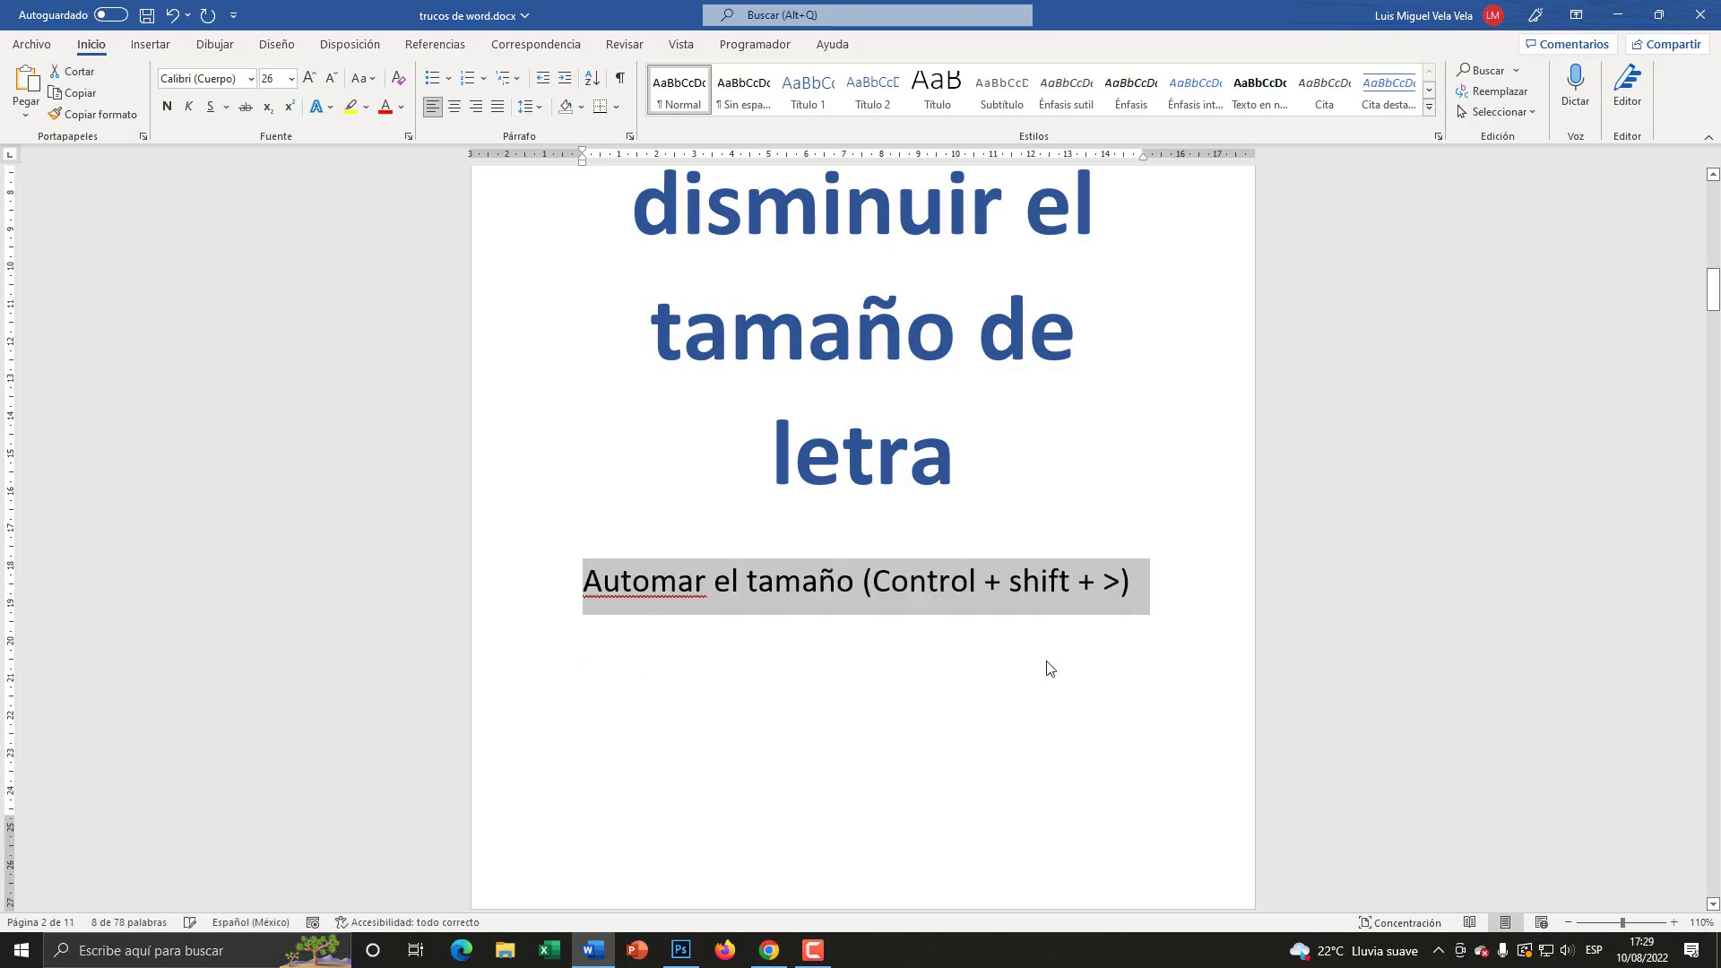
pyautogui.click(1158, 588)
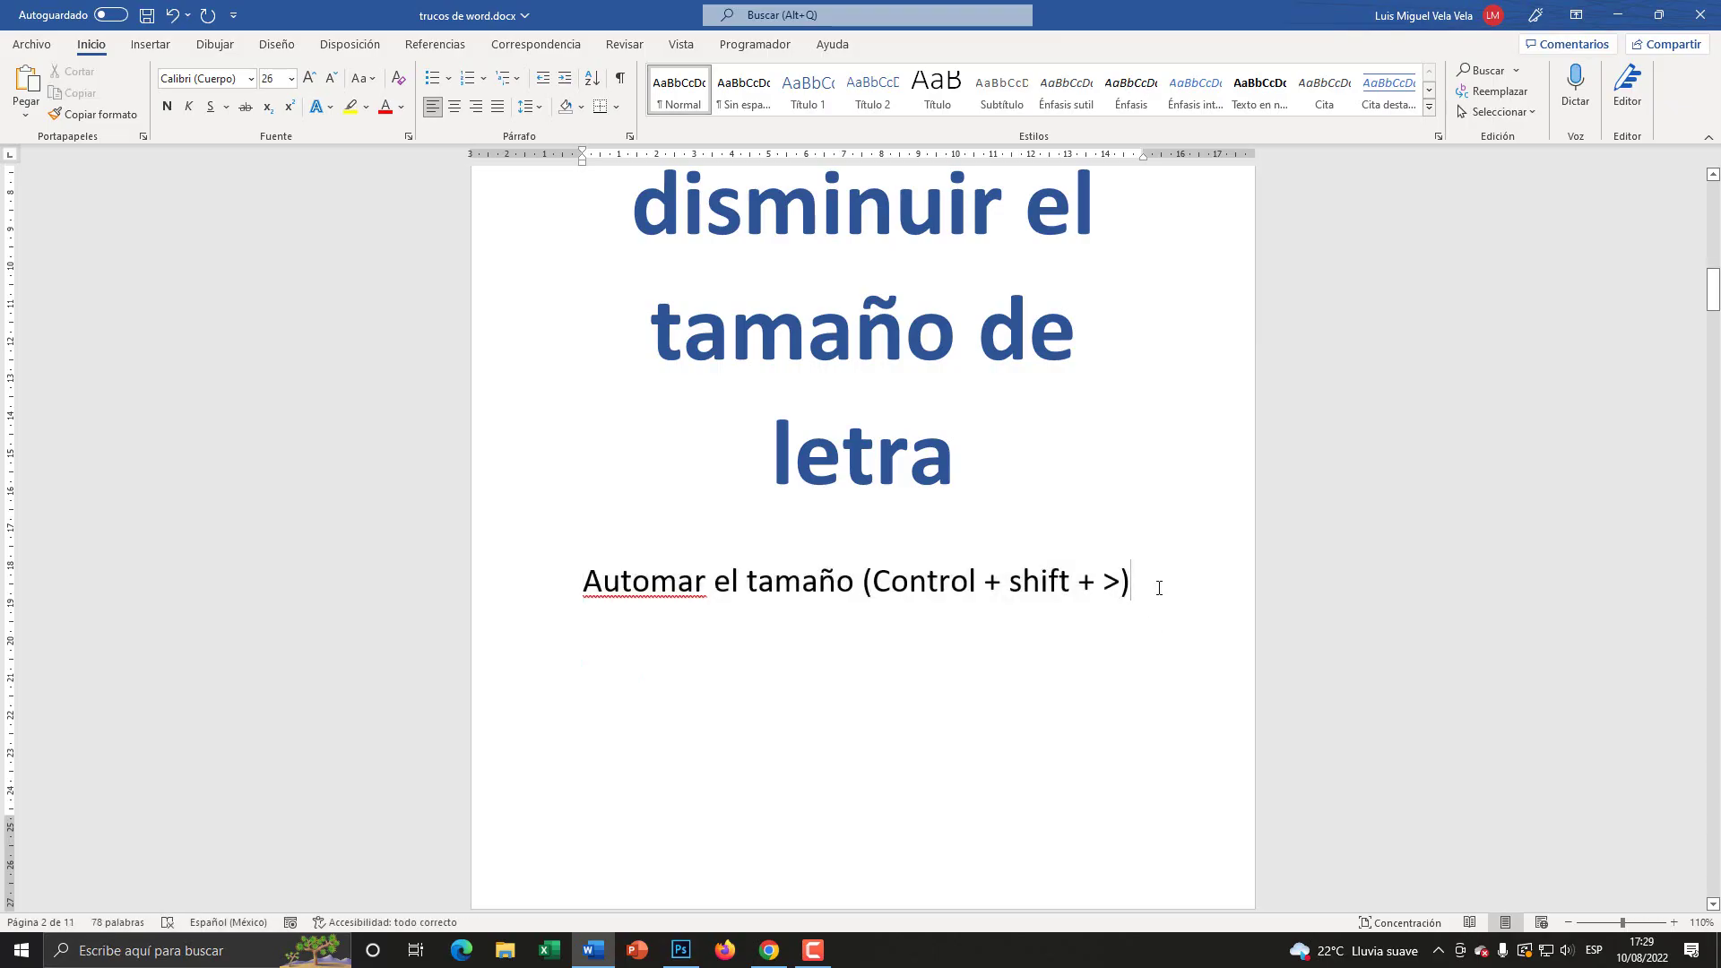
# Add a new line reading 'Bajar el tamaño ( control + <)' below it.
pyautogui.press('Return')
pyautogui.write('Bajar el tama')
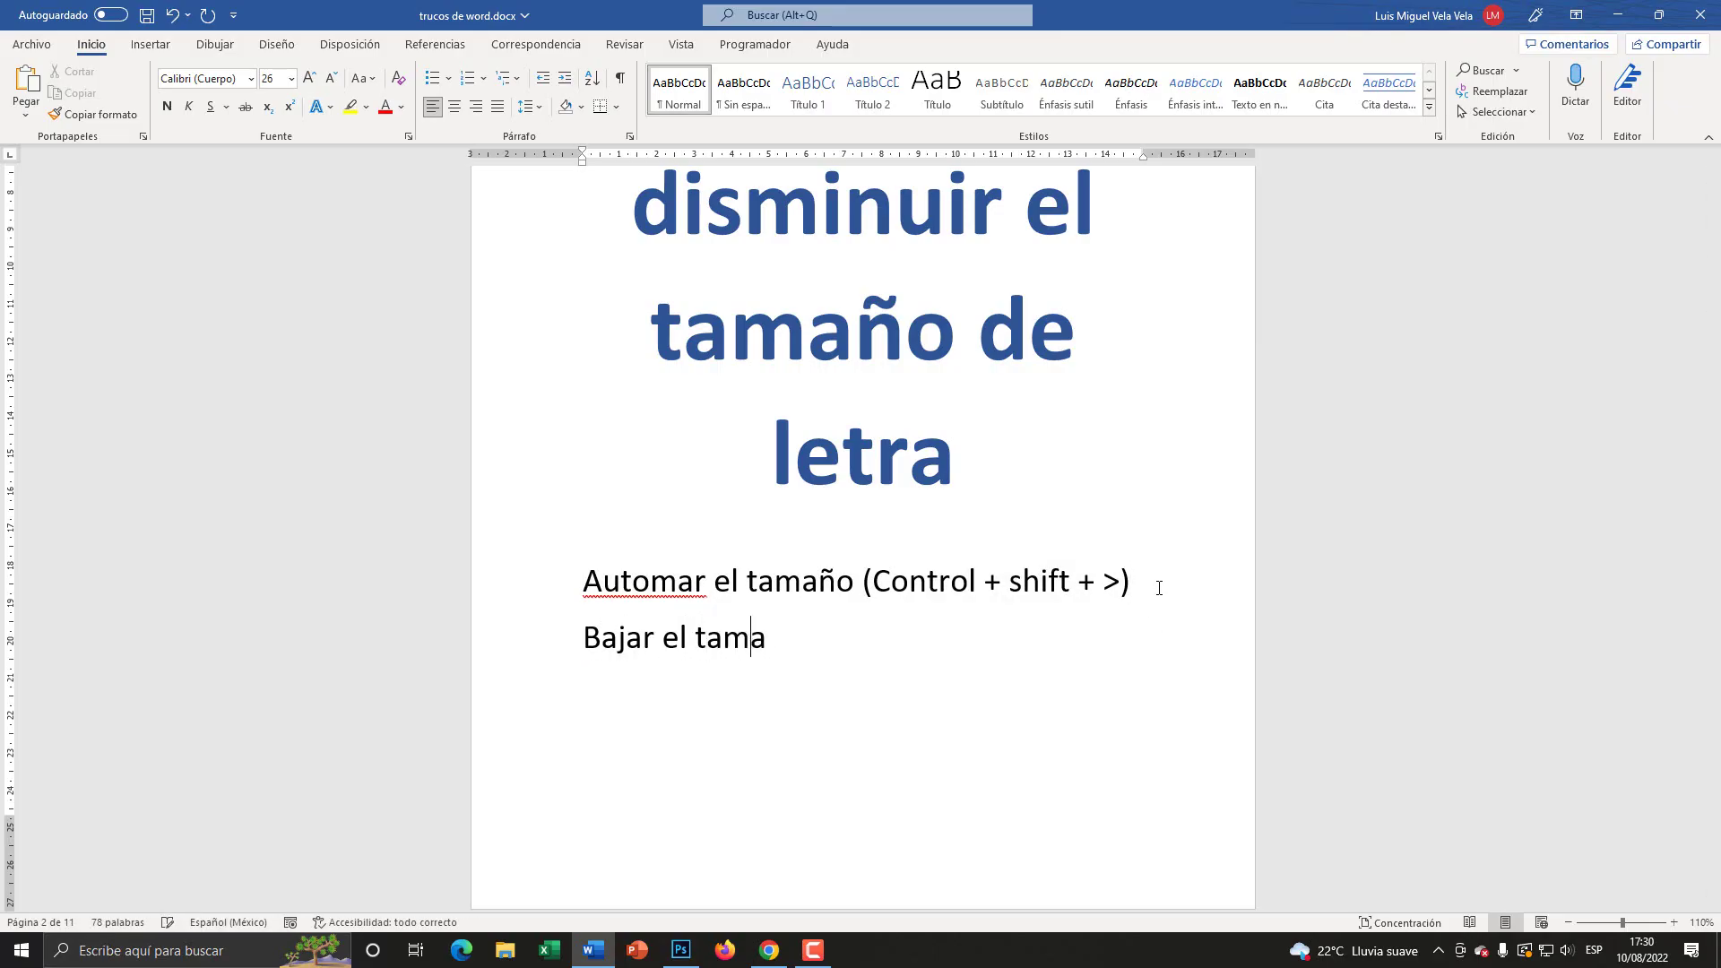
pyautogui.write('ño ( con')
pyautogui.write('trol')
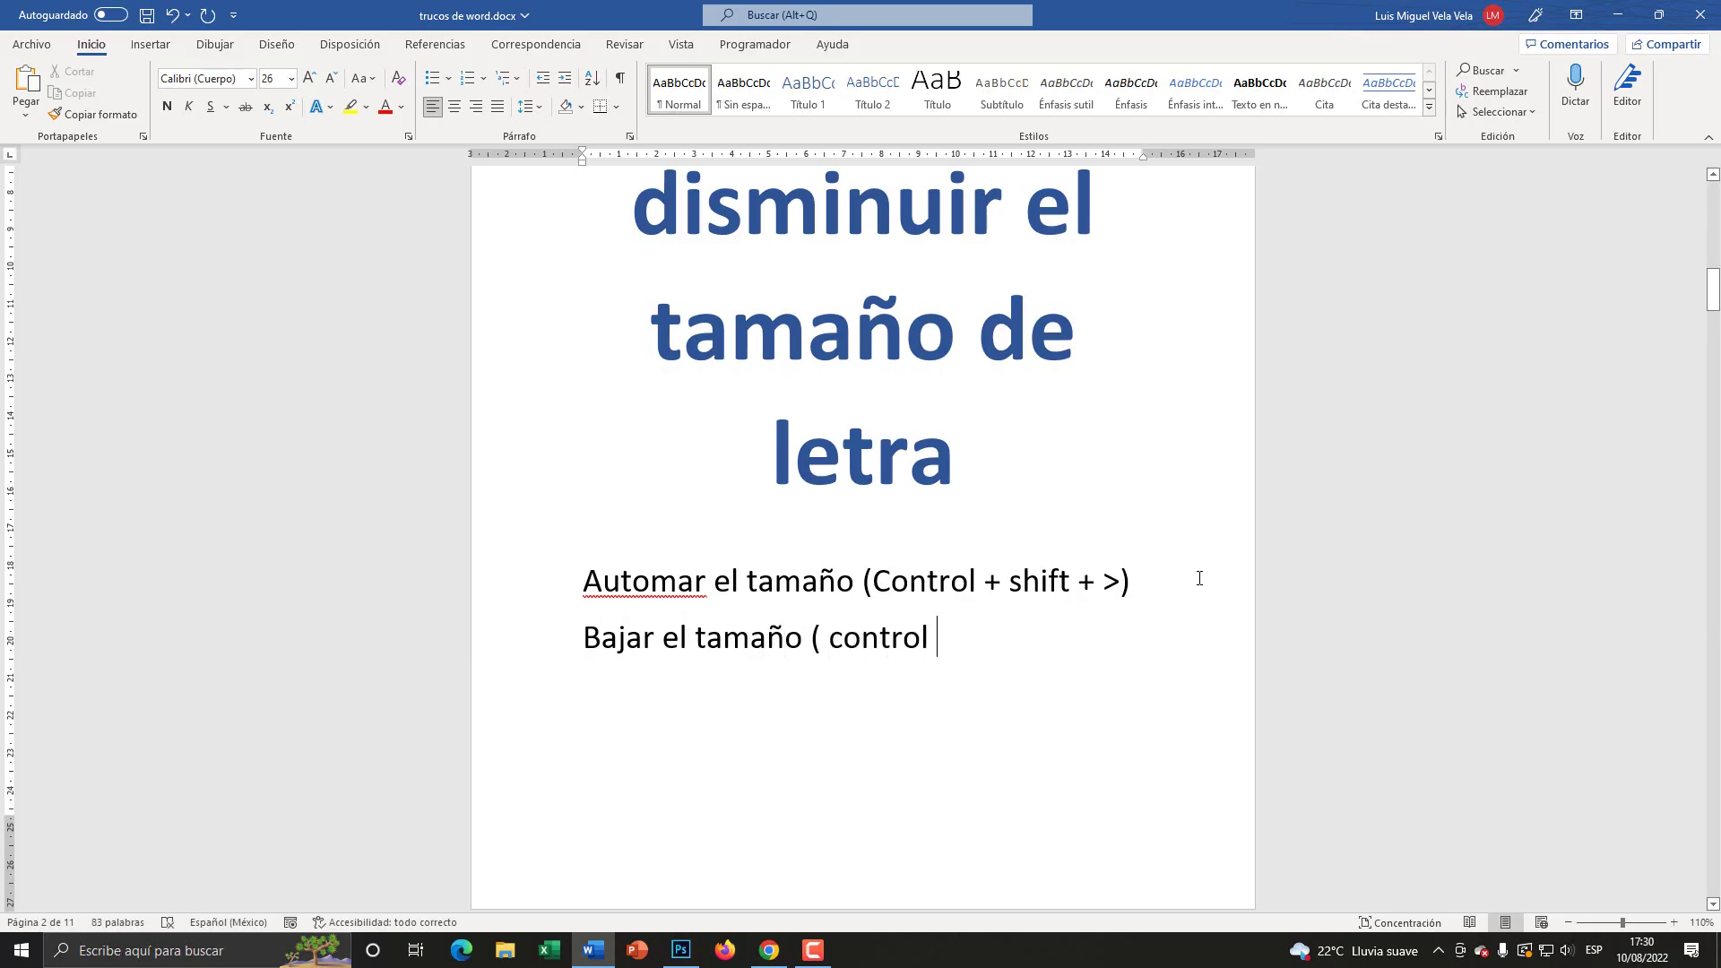
pyautogui.moveTo(885, 648); pyautogui.dragTo(810, 658)
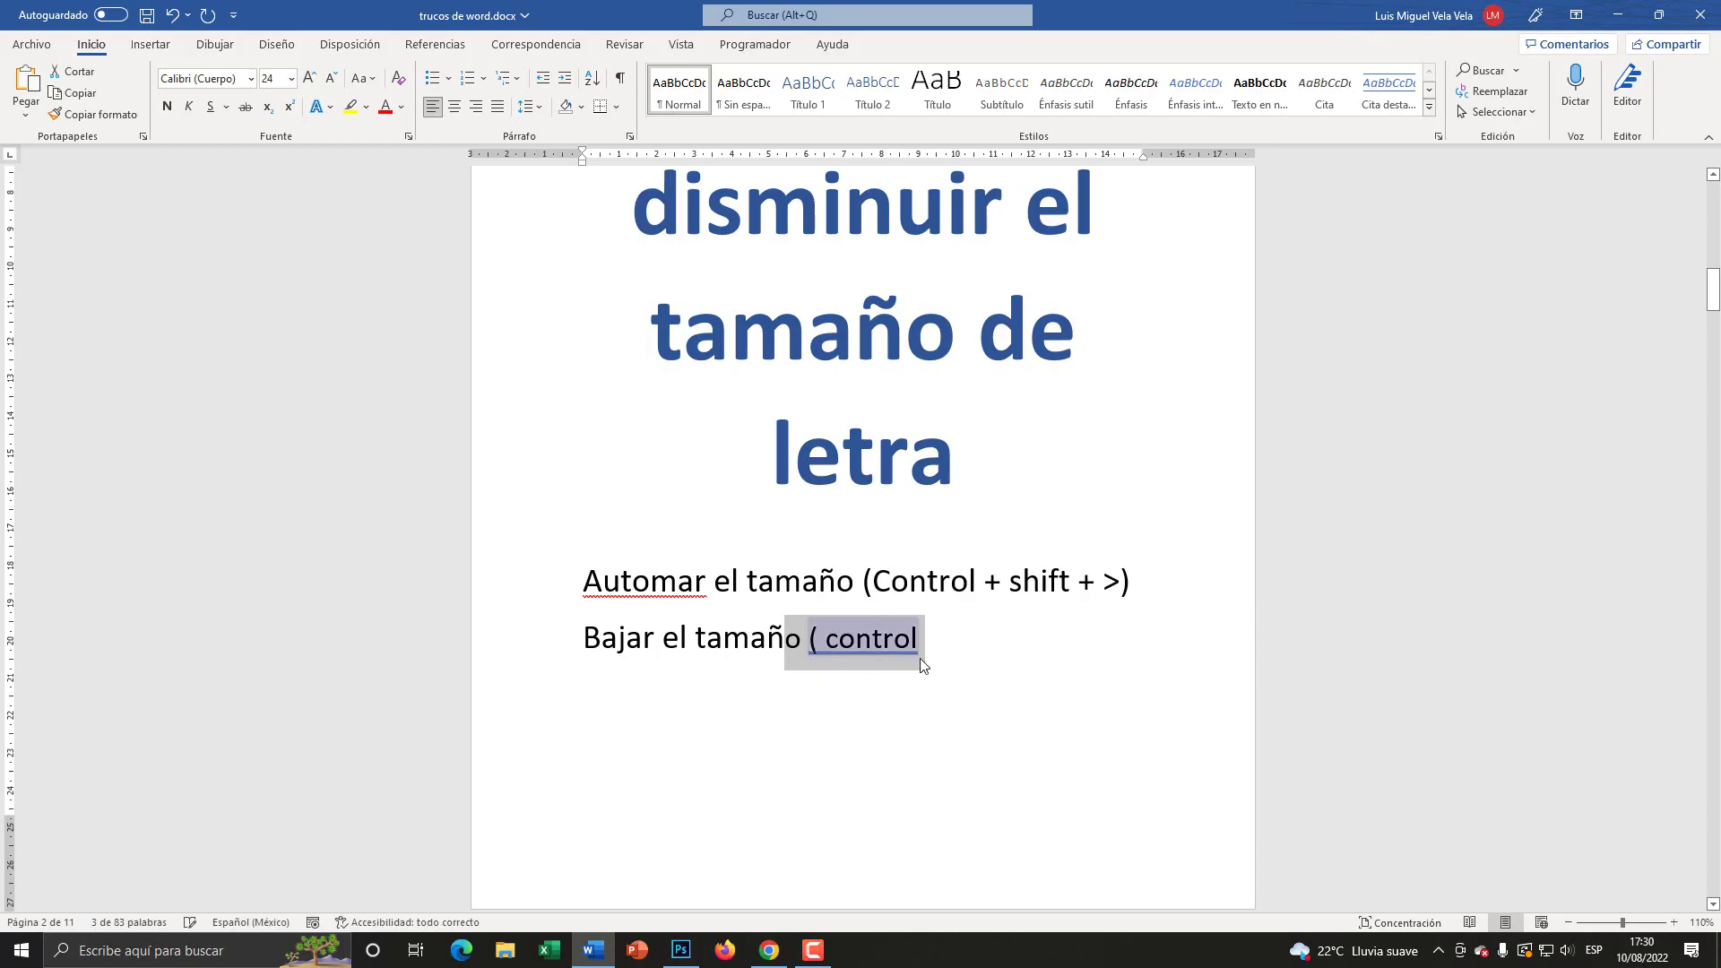
pyautogui.click(954, 651)
pyautogui.write('+ ')
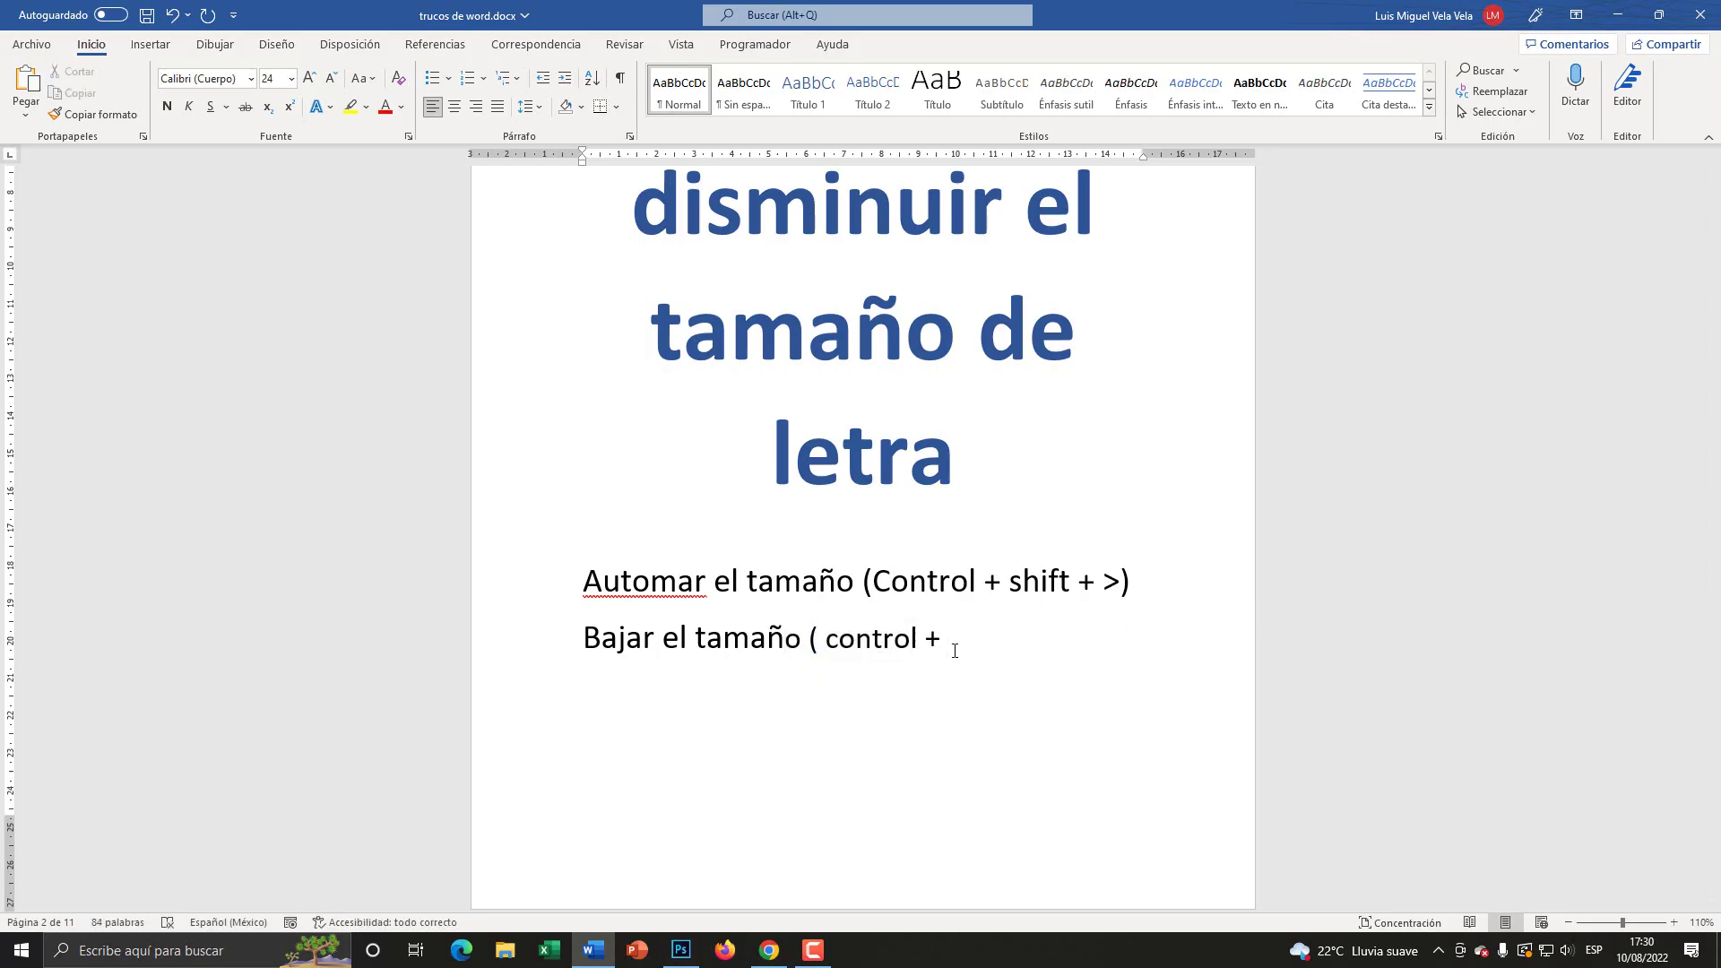
pyautogui.write('>')
pyautogui.press('BackSpace')
pyautogui.write('<')
pyautogui.write(')')
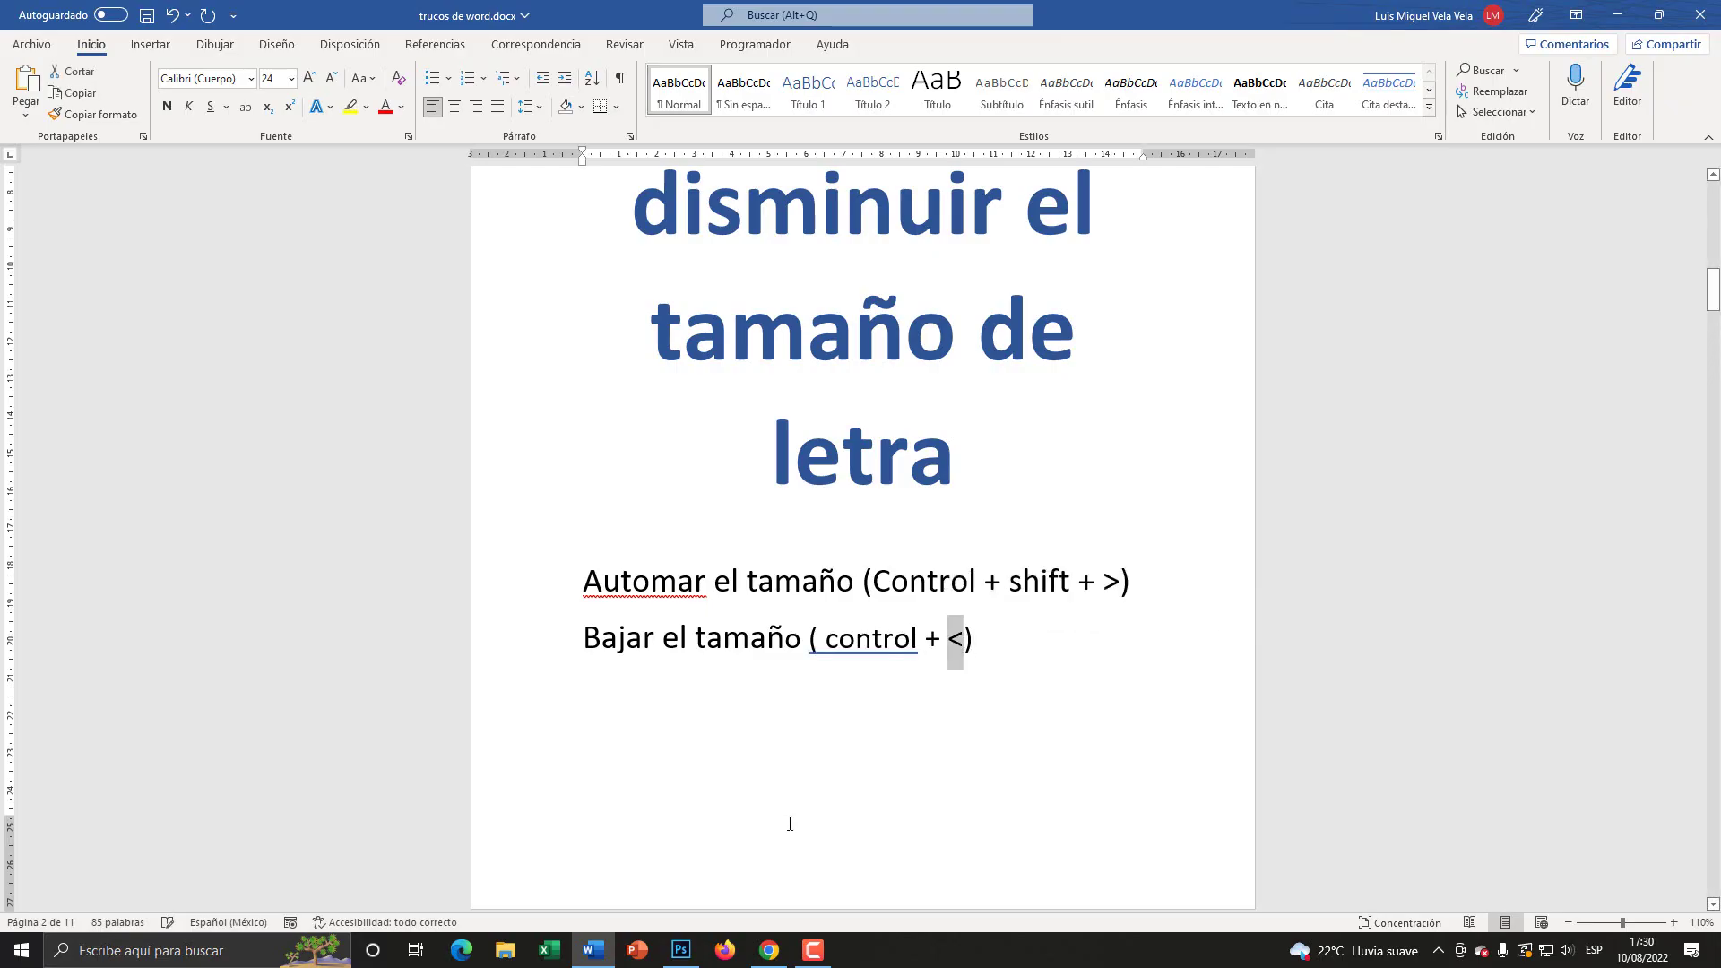
pyautogui.click(681, 950)
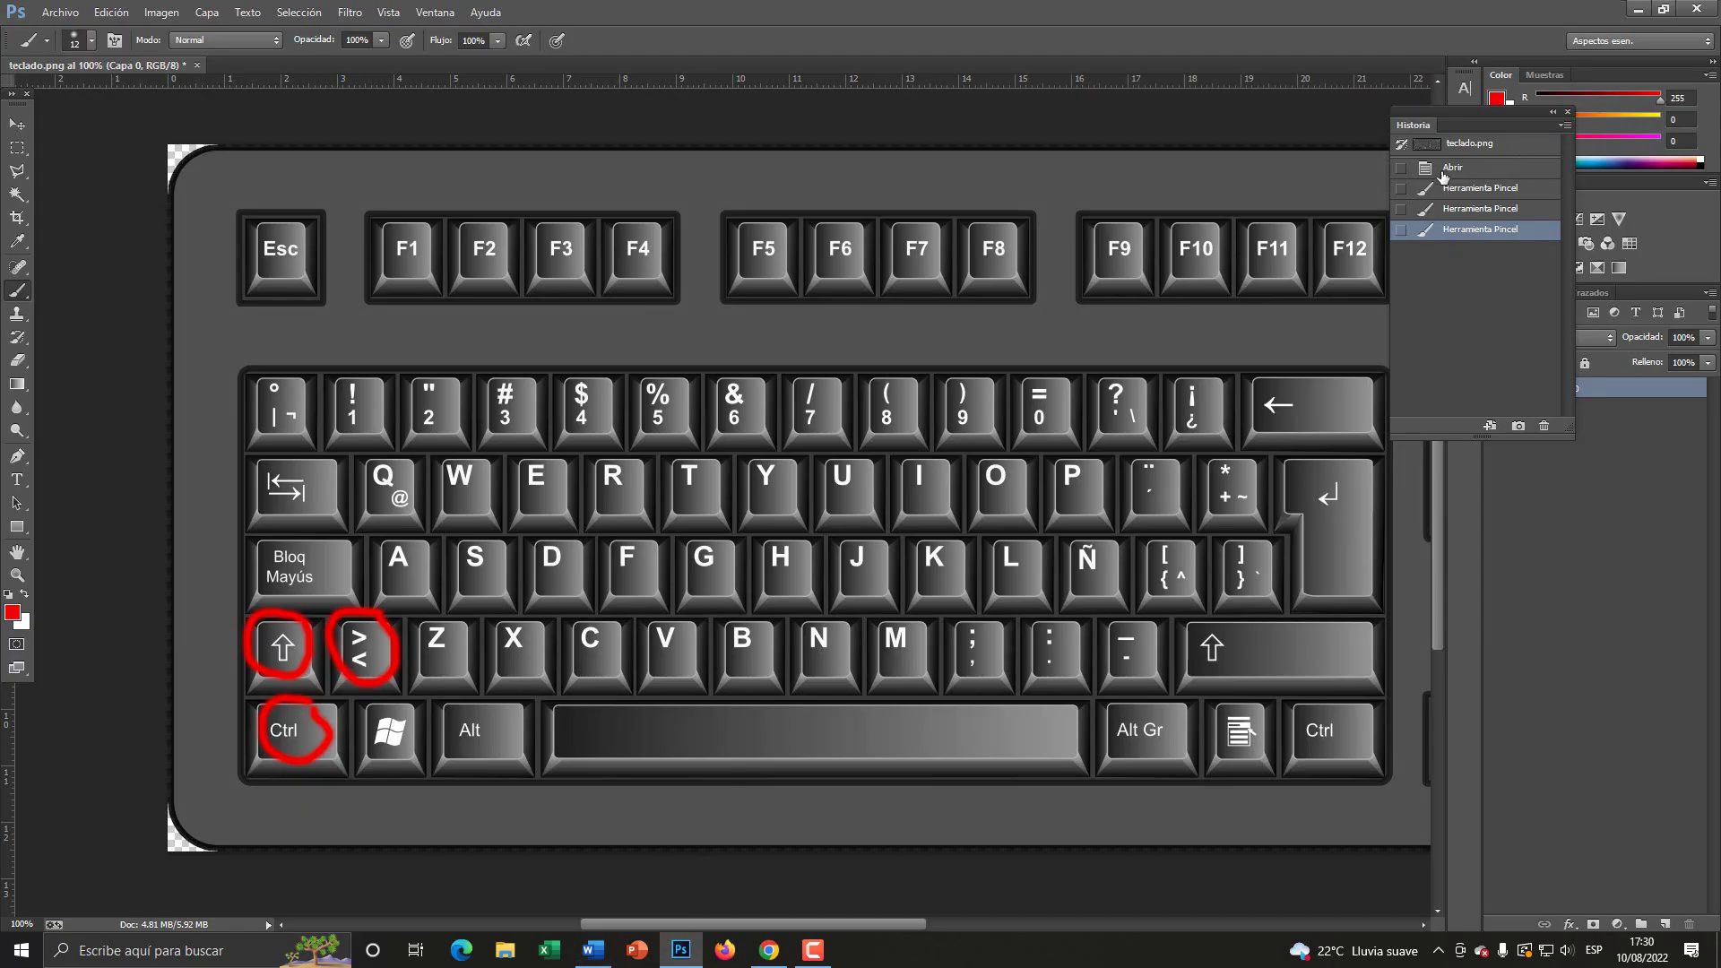
# Revert the keyboard image, circle Ctrl and the < > key in red, and cross out Shift.
pyautogui.click(1448, 170)
pyautogui.moveTo(318, 711); pyautogui.dragTo(330, 717)
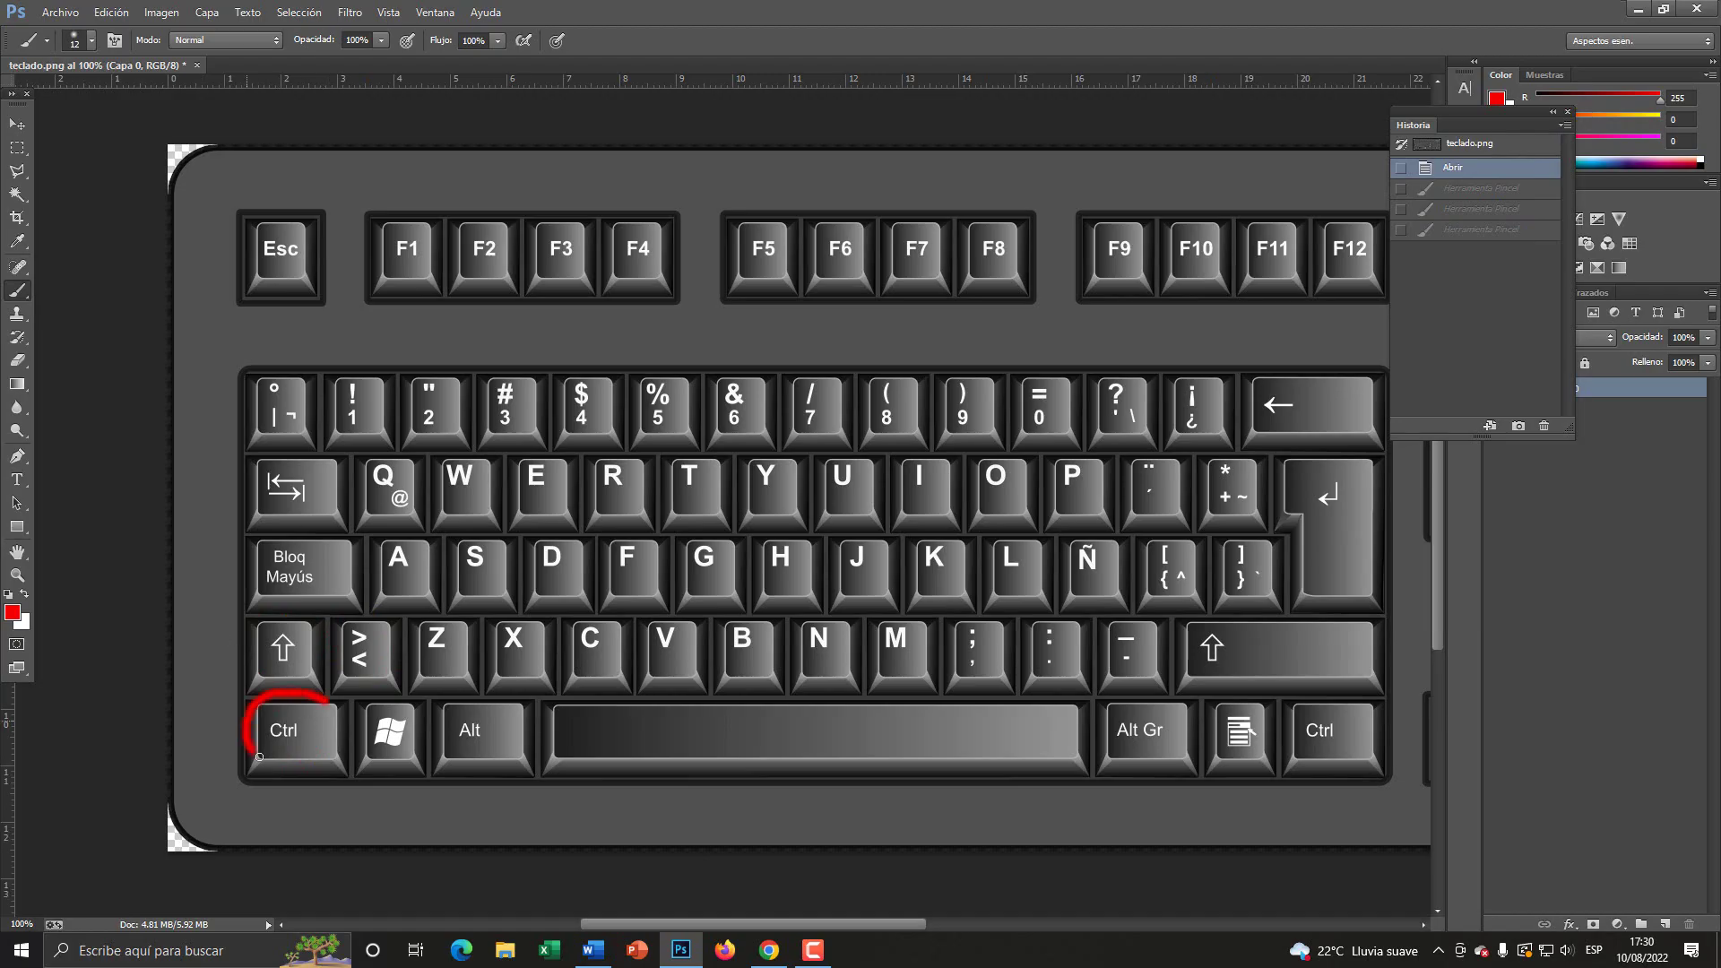
pyautogui.moveTo(380, 606); pyautogui.dragTo(397, 618)
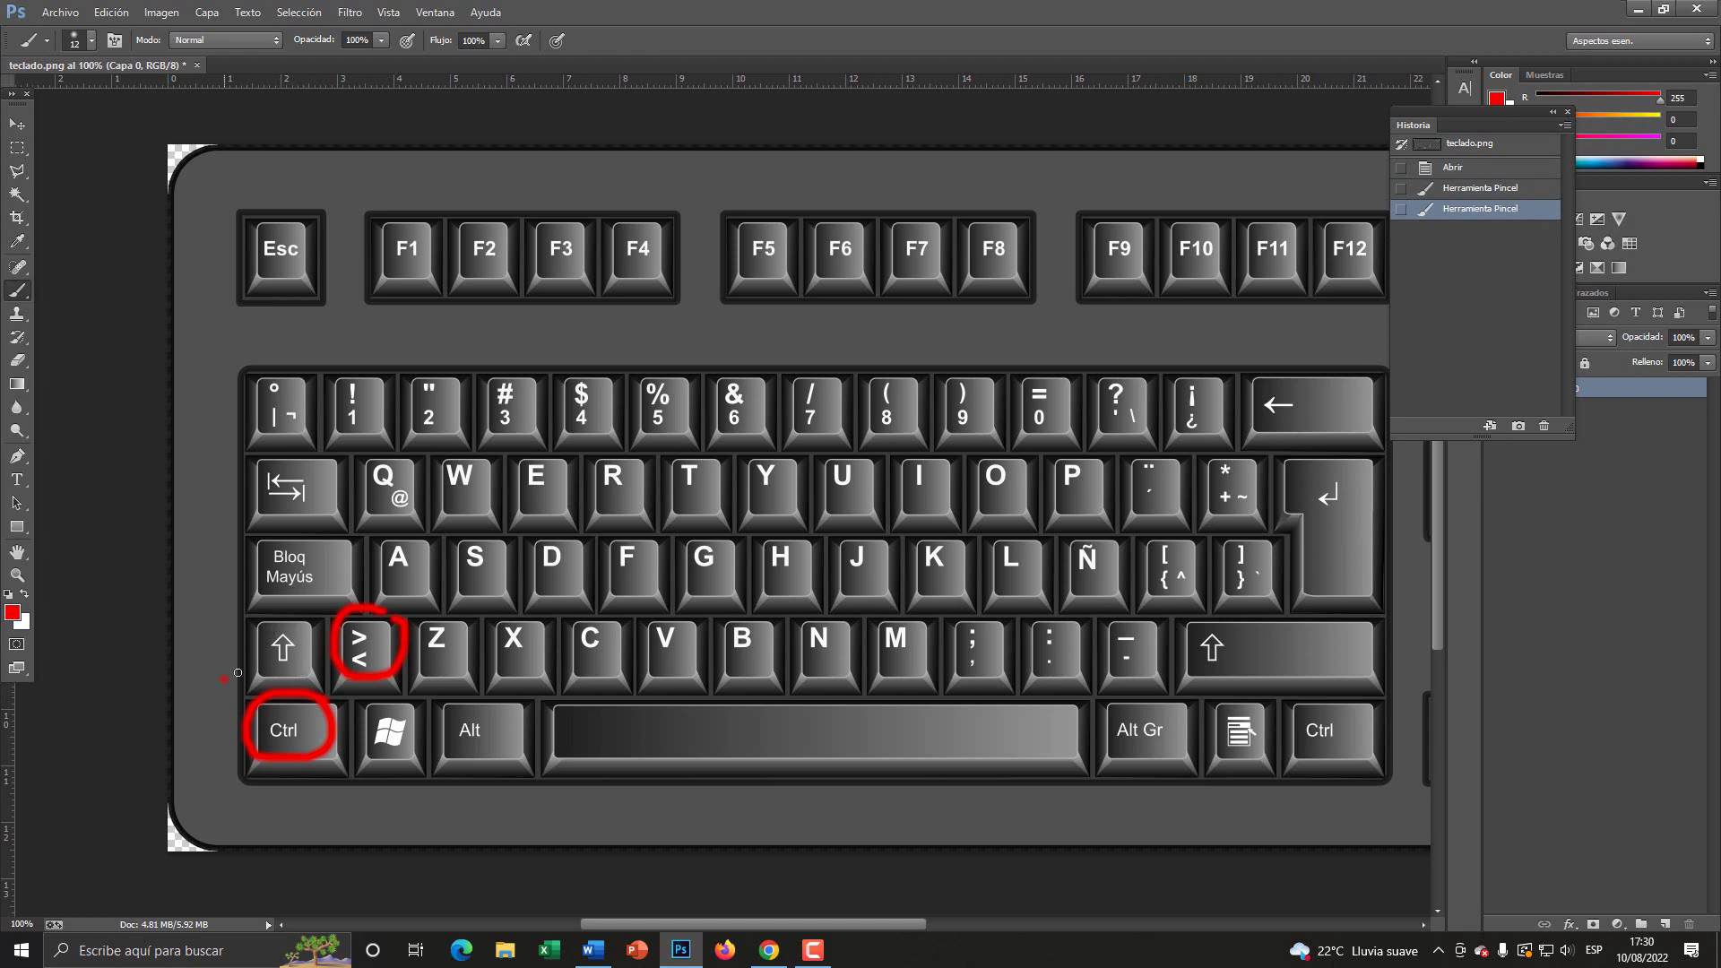
pyautogui.moveTo(237, 672)
pyautogui.mouseDown()
pyautogui.moveTo(328, 618)
pyautogui.moveTo(298, 698)
pyautogui.mouseUp()
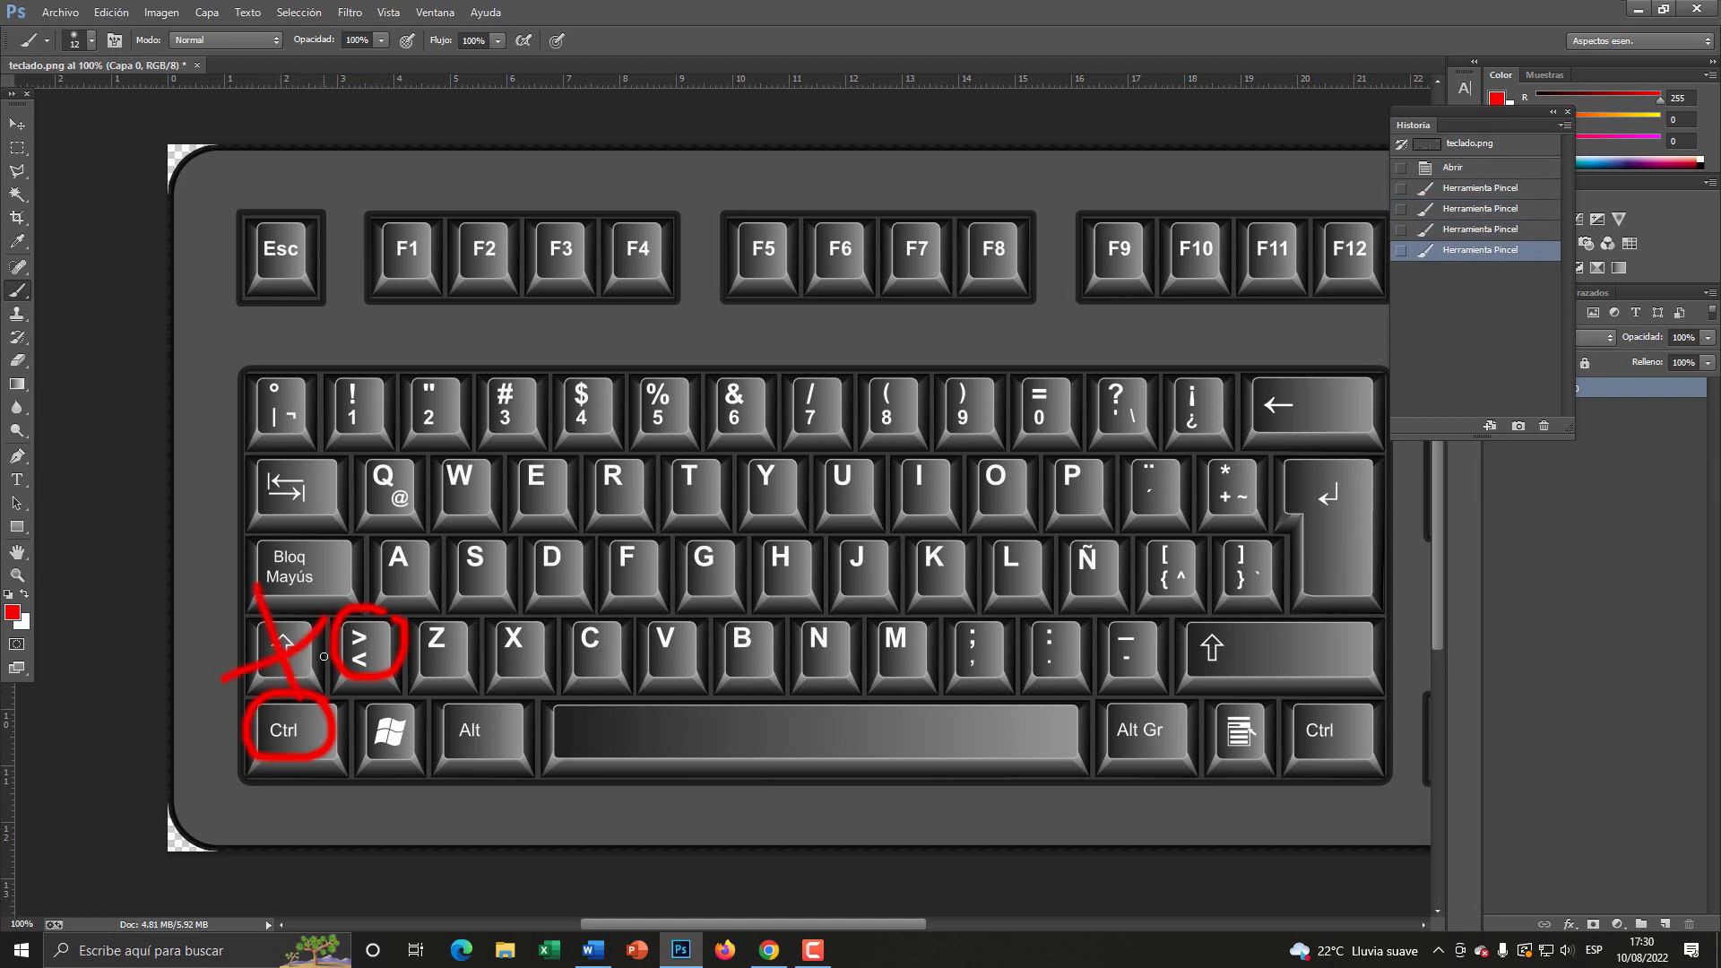
pyautogui.click(1637, 9)
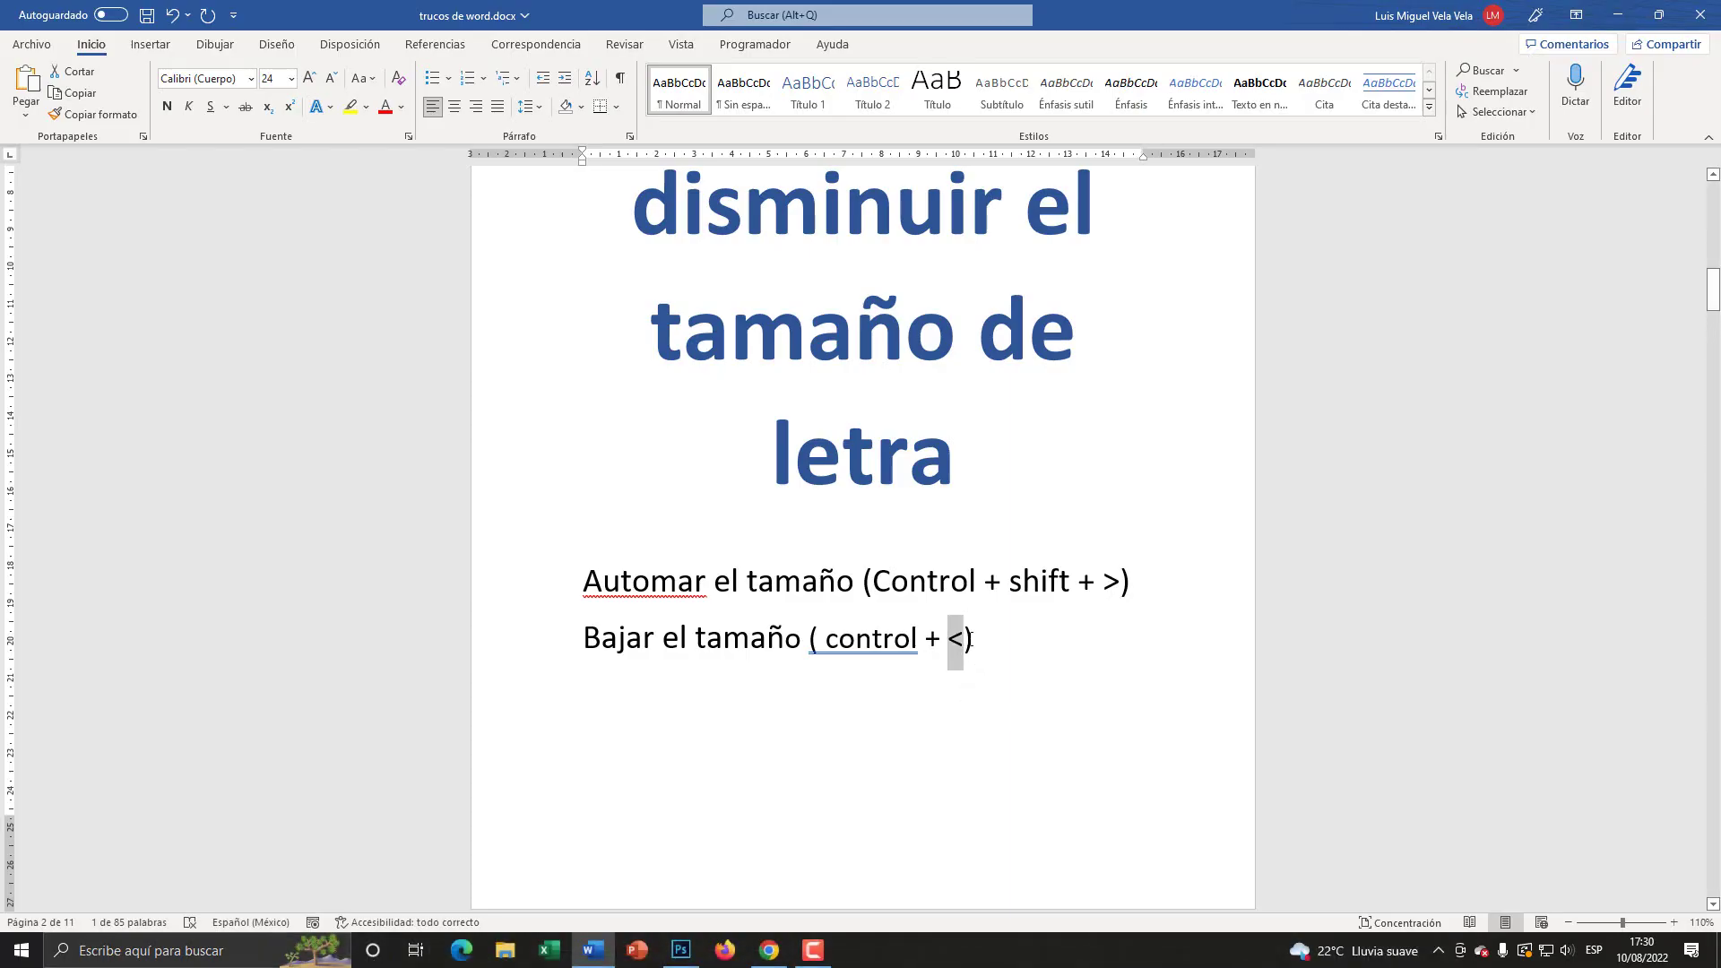
# Shrink and re-enlarge the 'Bajar el tamaño ( control + <)' line, leaving it at 26 pt.
pyautogui.moveTo(969, 638); pyautogui.dragTo(582, 638)
pyautogui.press('ctrl+less')
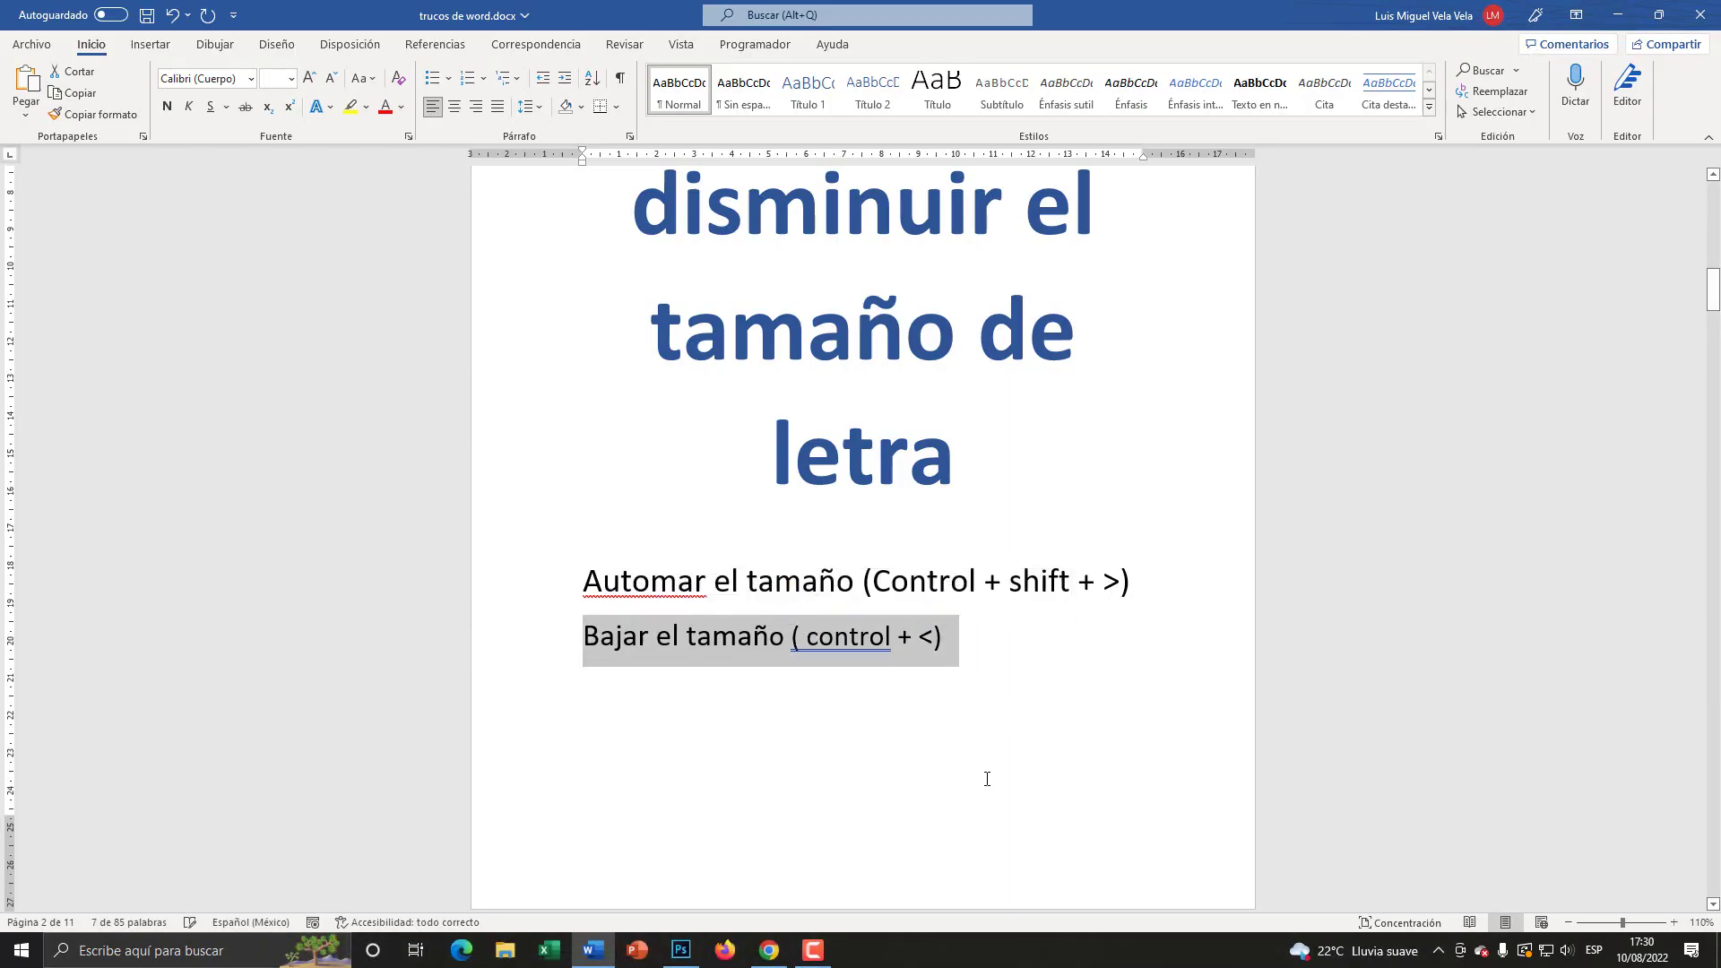
pyautogui.press('ctrl+less')
pyautogui.press('ctrl+less')
pyautogui.press('ctrl+less')
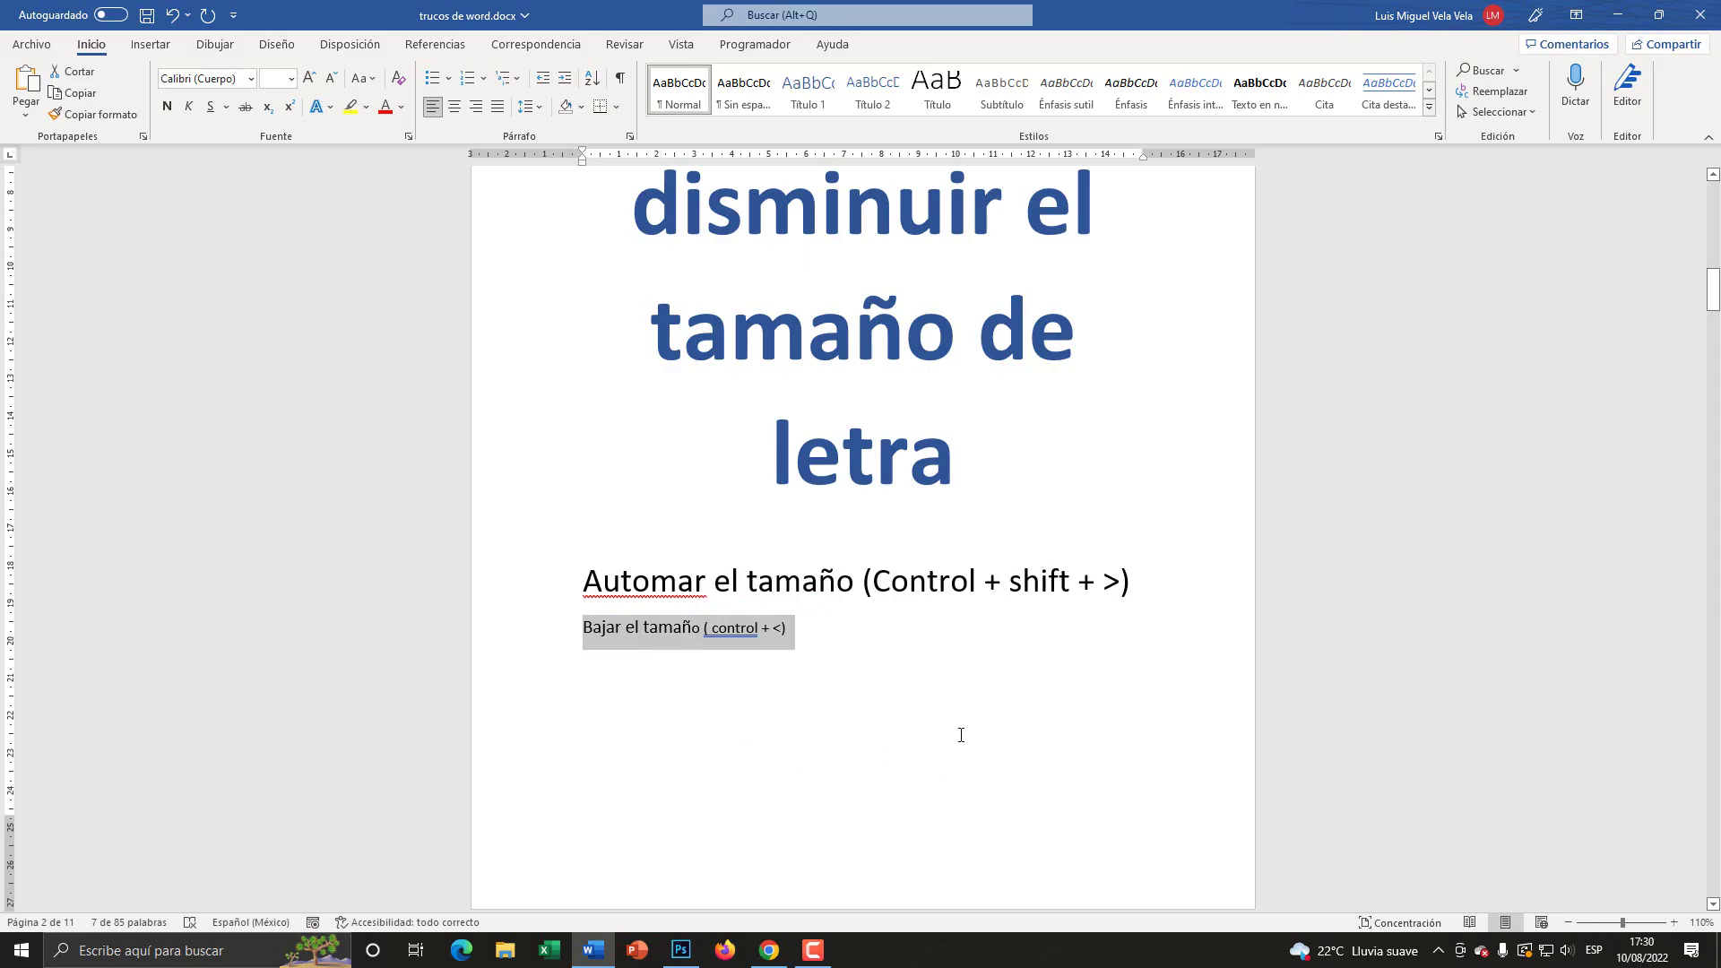
pyautogui.hotkey('ctrl', 'shift', '>')
pyautogui.hotkey('ctrl', 'shift', '>')
pyautogui.hotkey('ctrl', 'shift', '>')
pyautogui.hotkey('ctrl', 'shift', '>')
pyautogui.hotkey('ctrl', 'shift', '>')
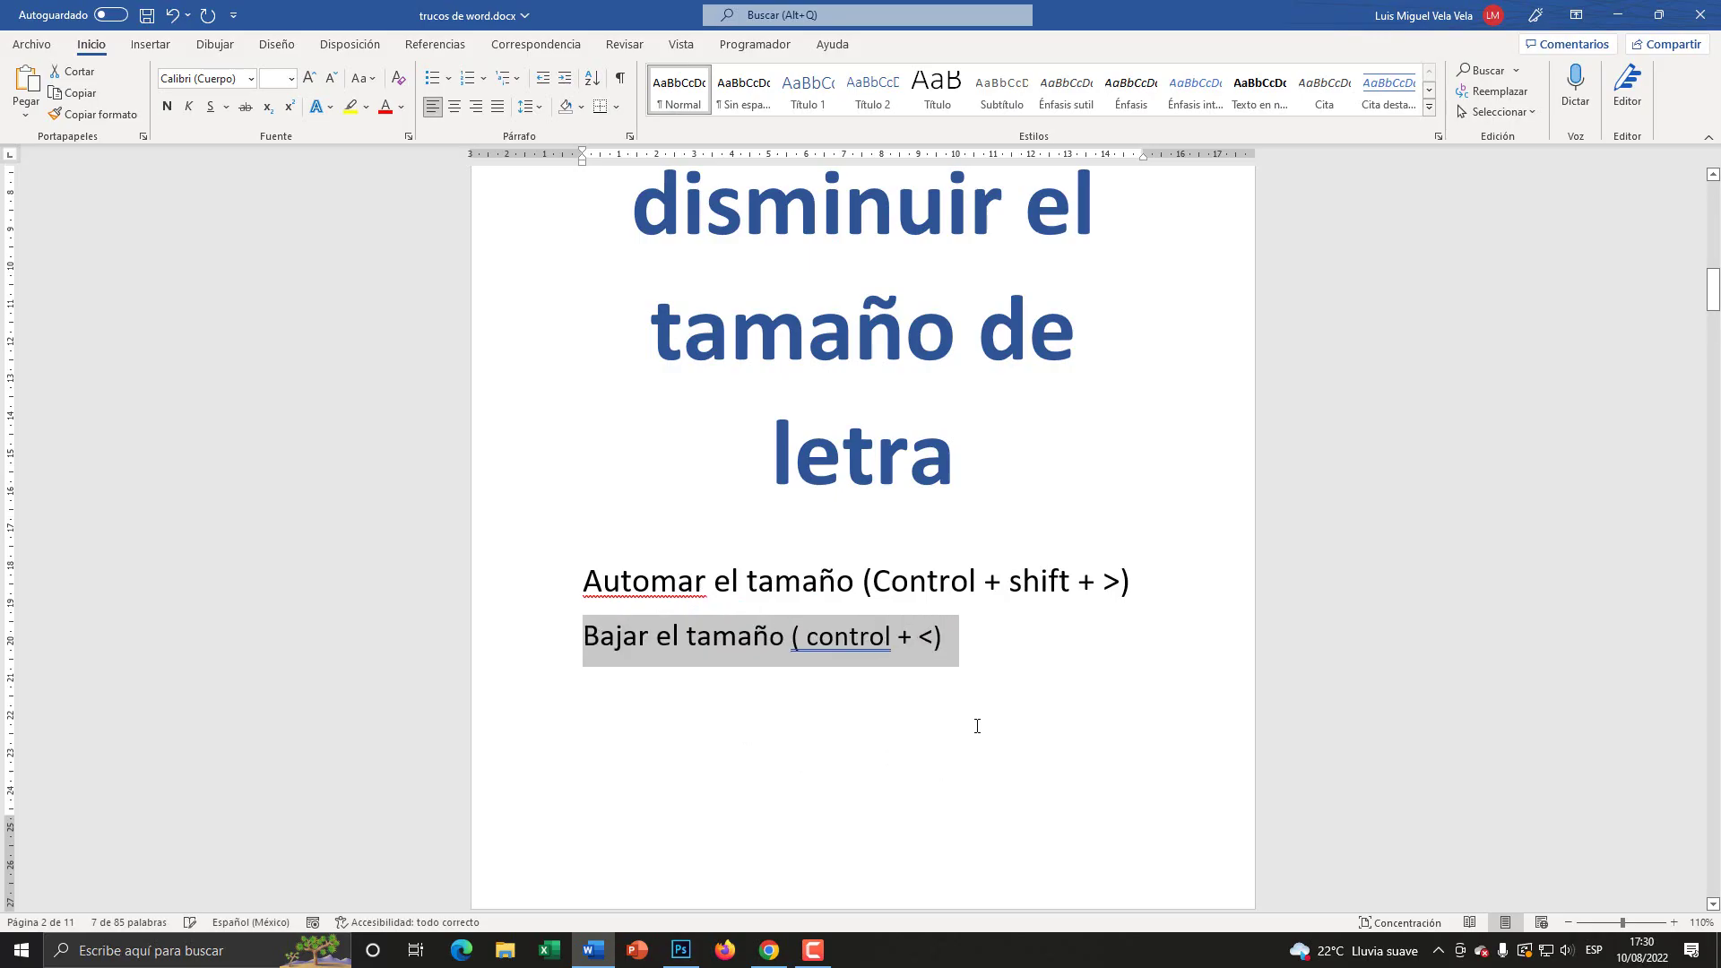
pyautogui.hotkey('ctrl', 'shift', '>')
pyautogui.hotkey('ctrl', 'shift', '>')
pyautogui.hotkey('ctrl', 'shift', '>')
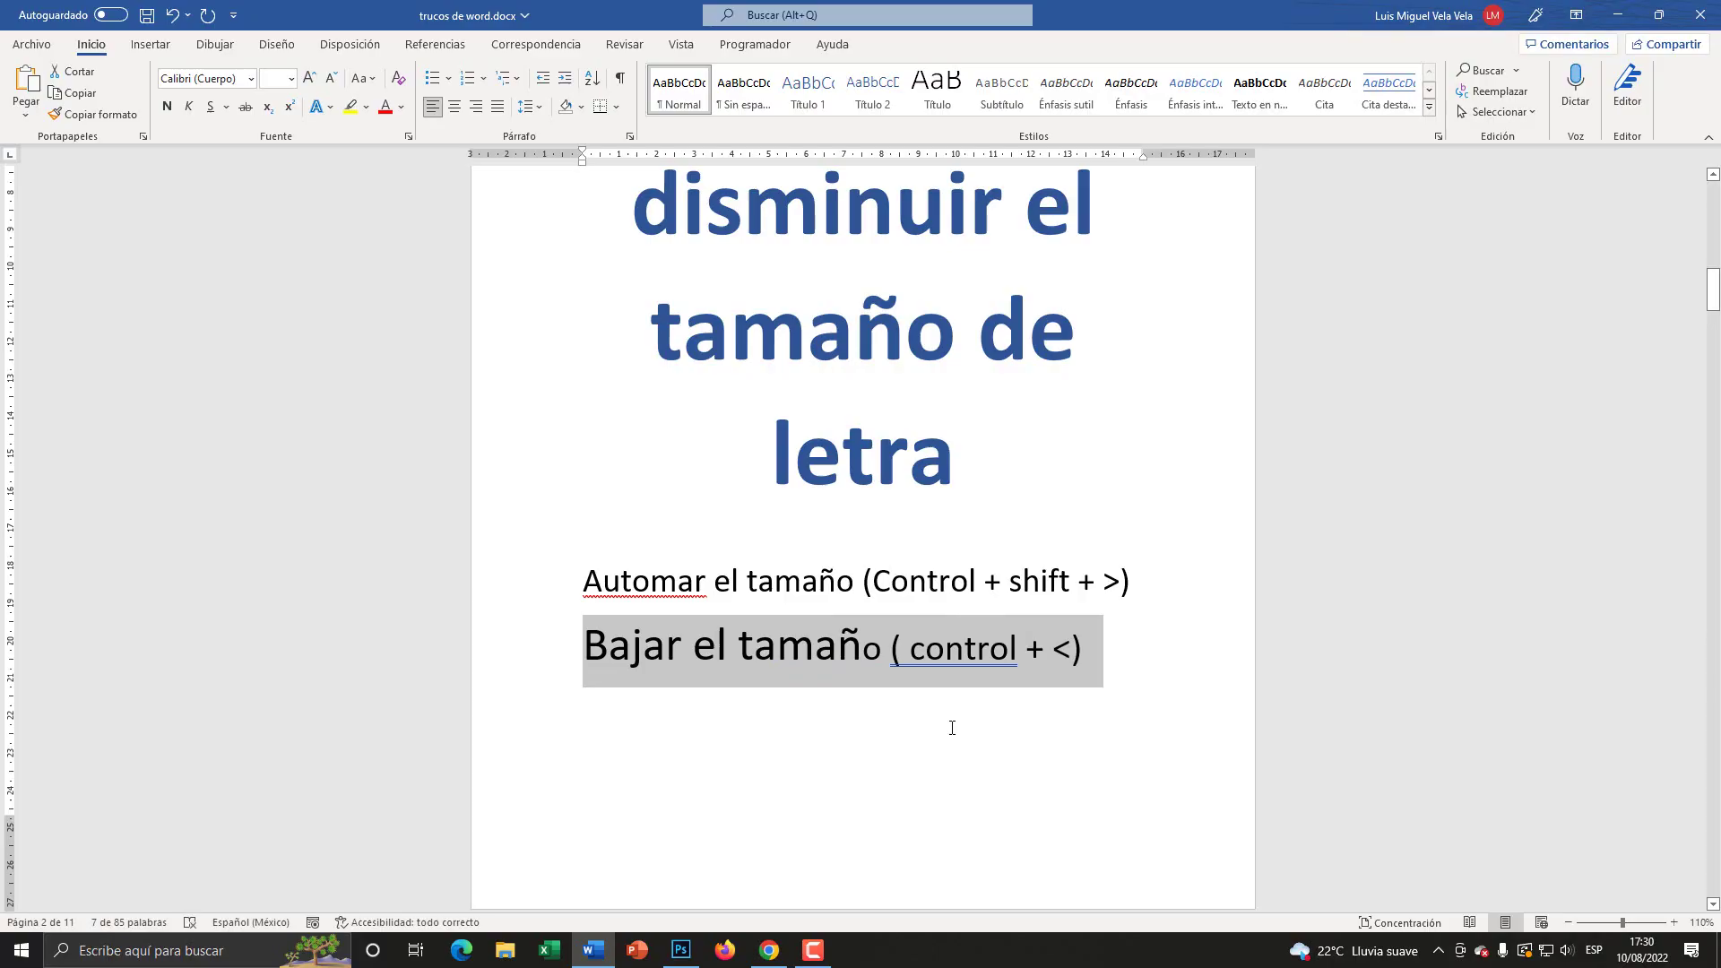
pyautogui.press('ctrl+less')
pyautogui.click(1049, 662)
pyautogui.scroll(1, 1053, 652)
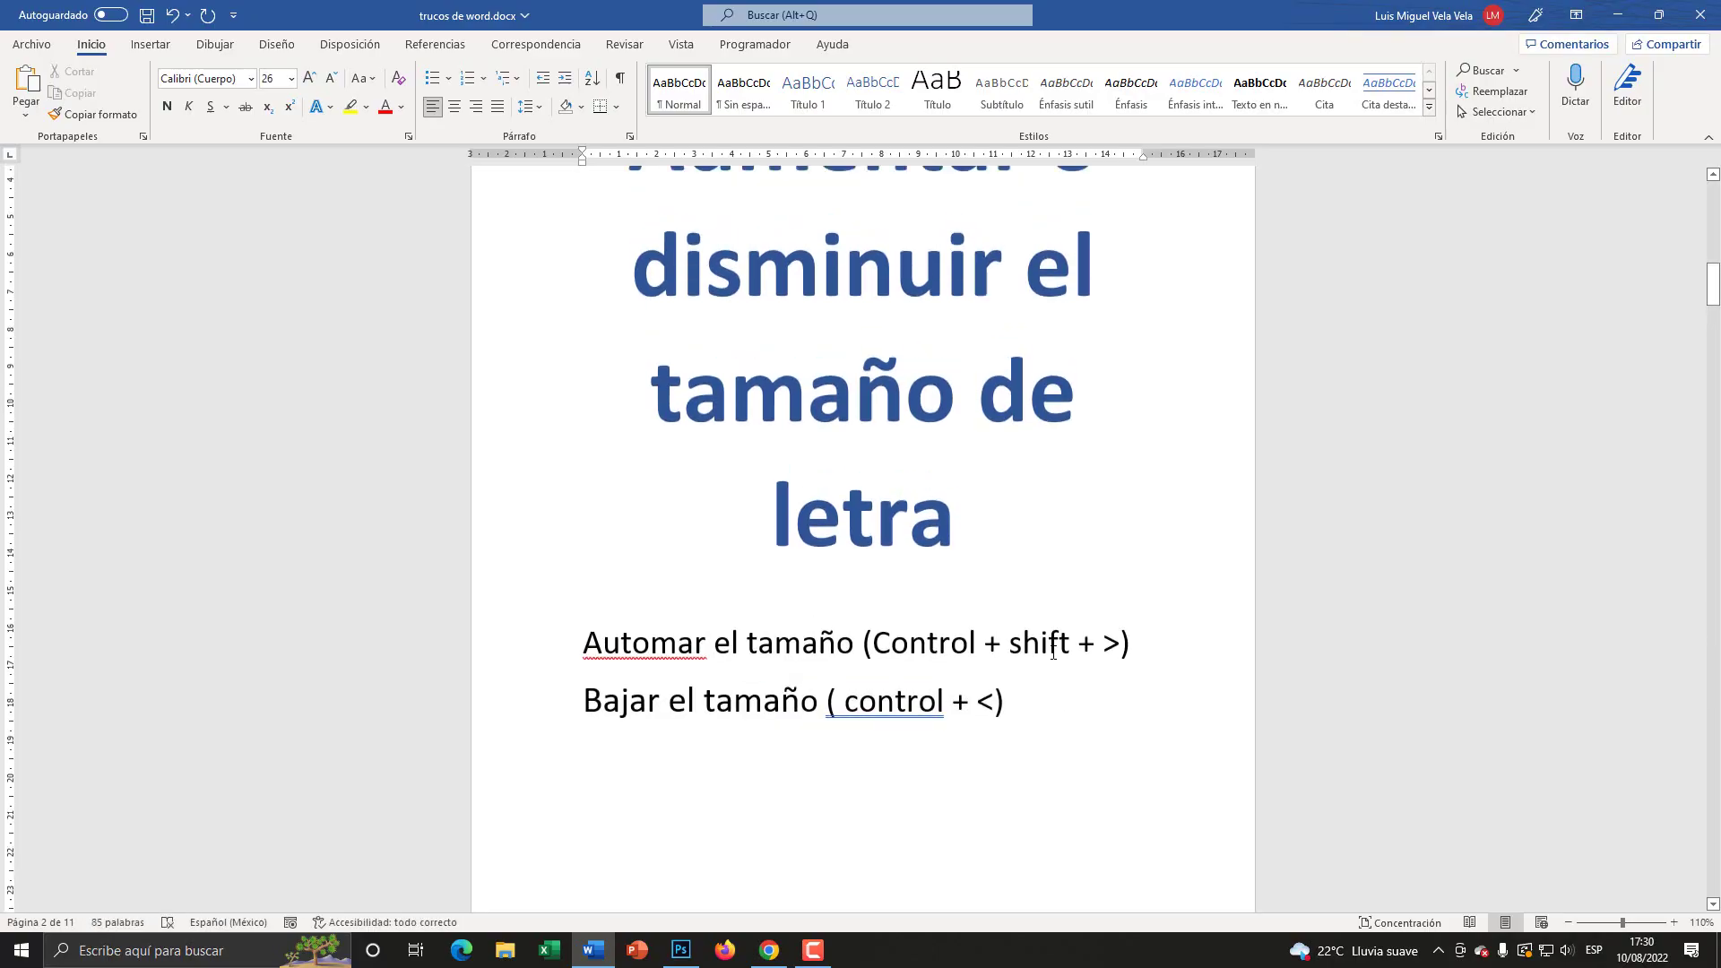
# Scroll down to page 3 and place the cursor in the '2. Poner contraseña a Word' title.
pyautogui.scroll(-3, 1053, 652)
pyautogui.scroll(-3, 1053, 652)
pyautogui.scroll(-3, 1048, 649)
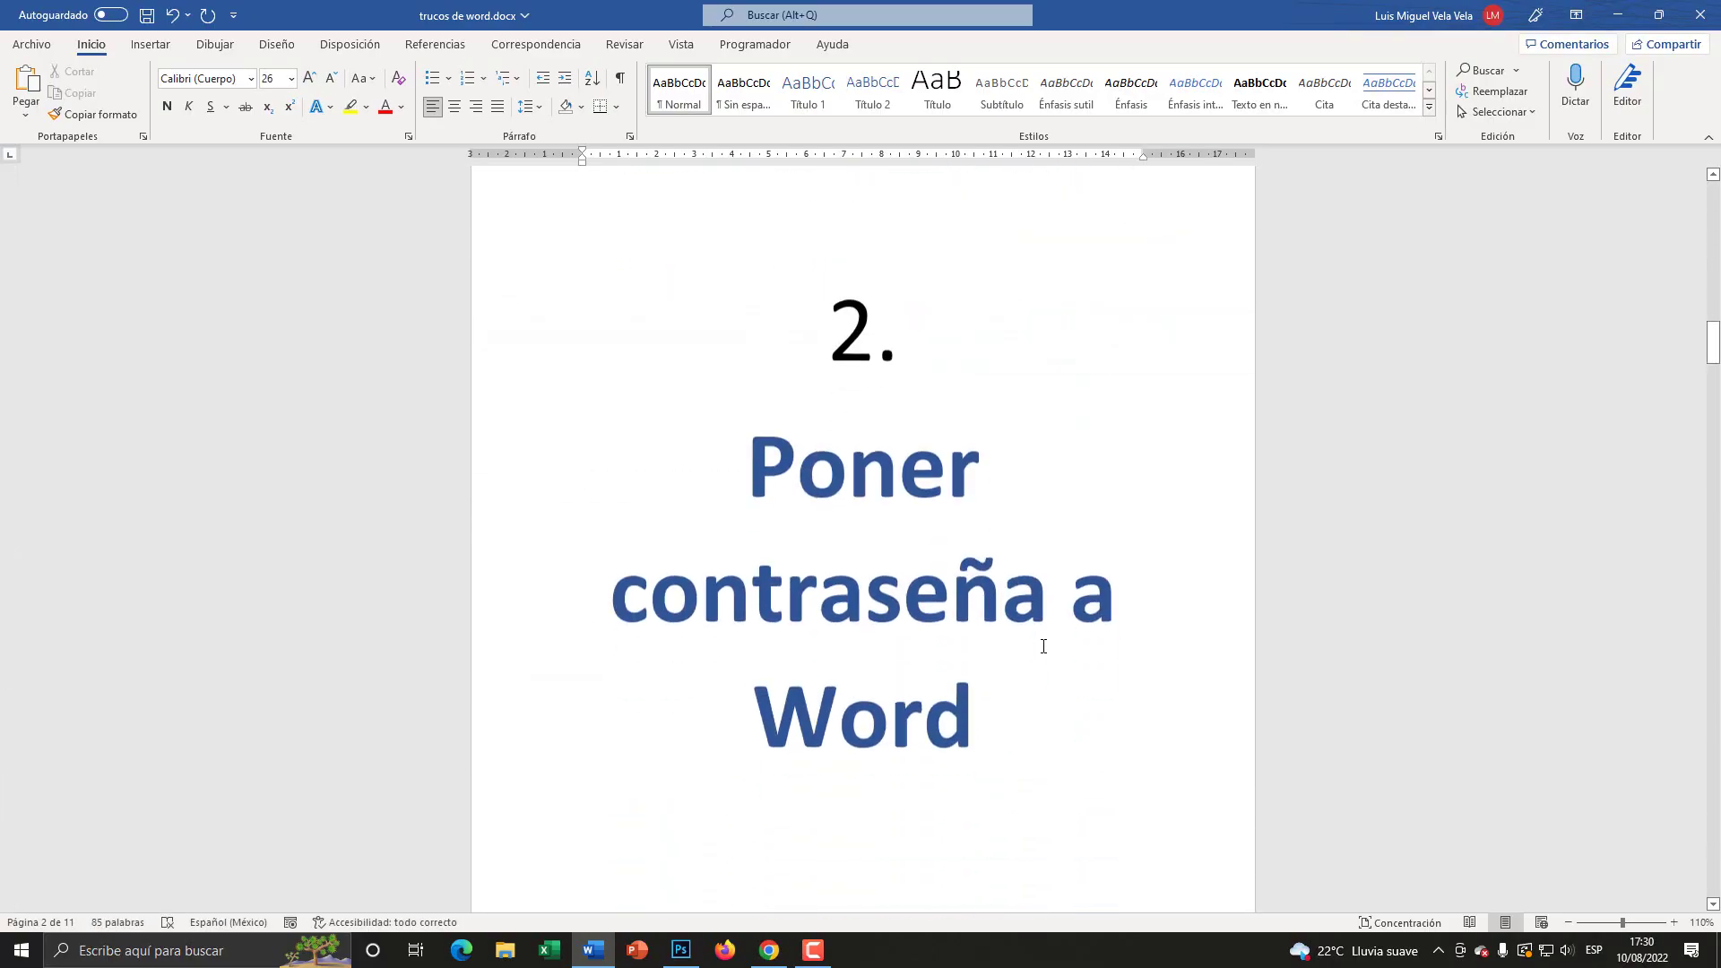
pyautogui.scroll(-1, 1040, 647)
pyautogui.scroll(-3, 1036, 647)
pyautogui.scroll(3, 1034, 626)
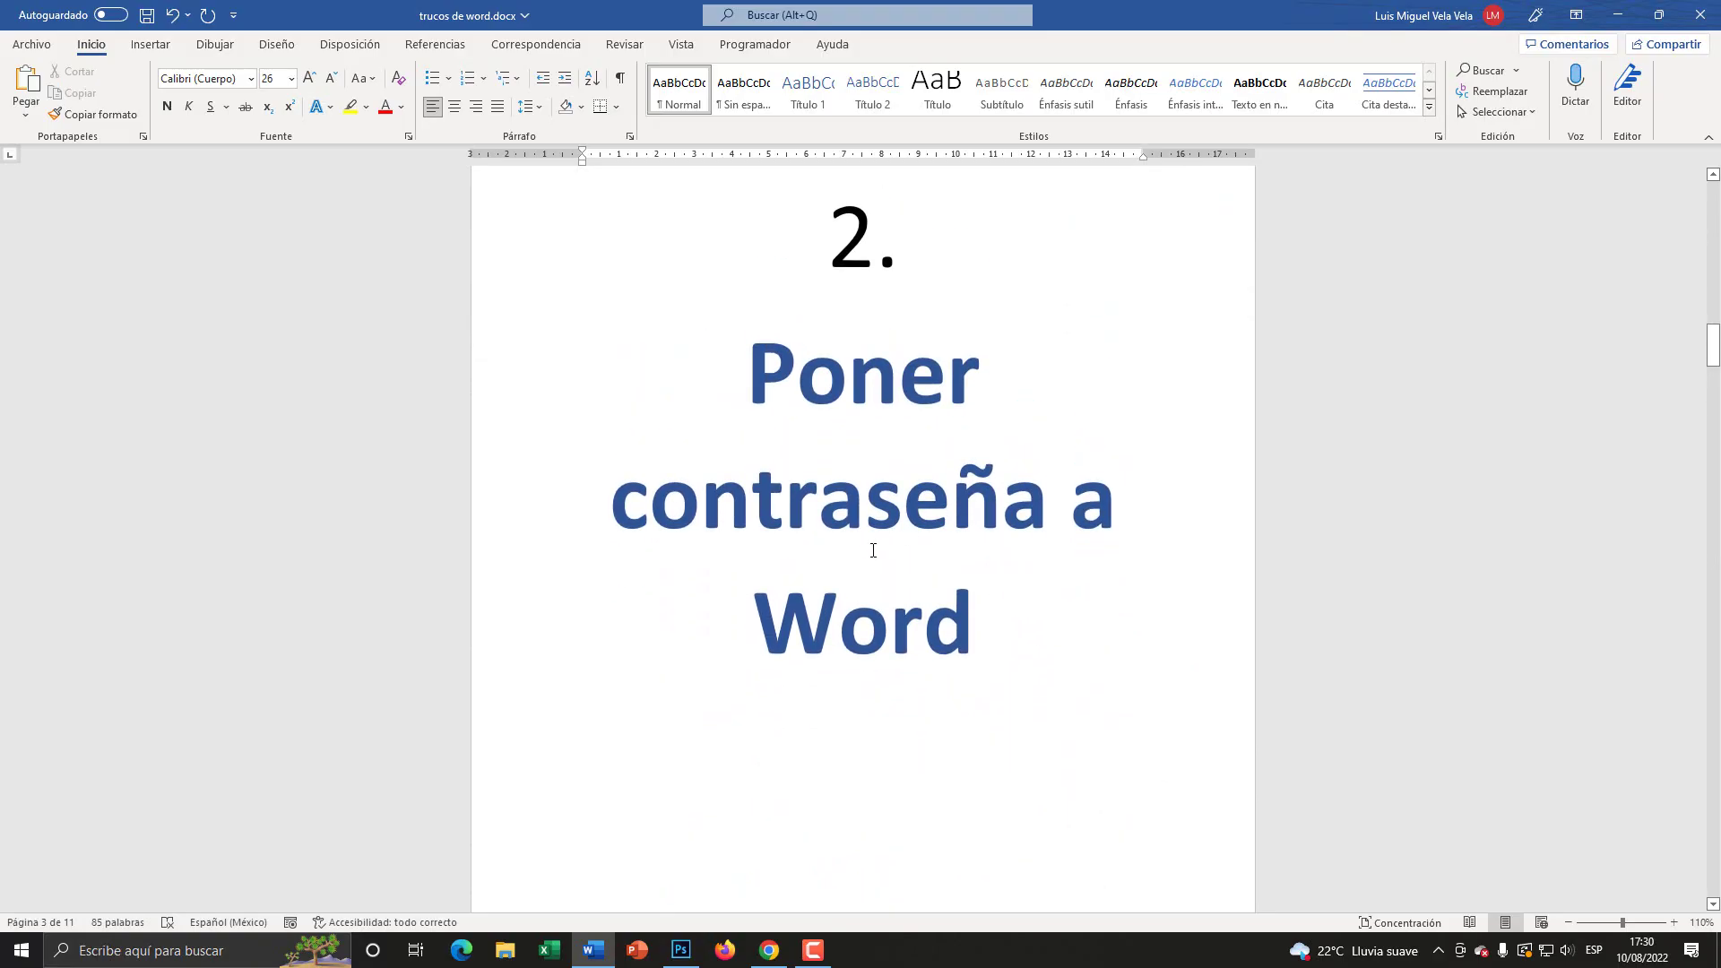
pyautogui.click(879, 502)
pyautogui.press('Right')
pyautogui.press('Down')
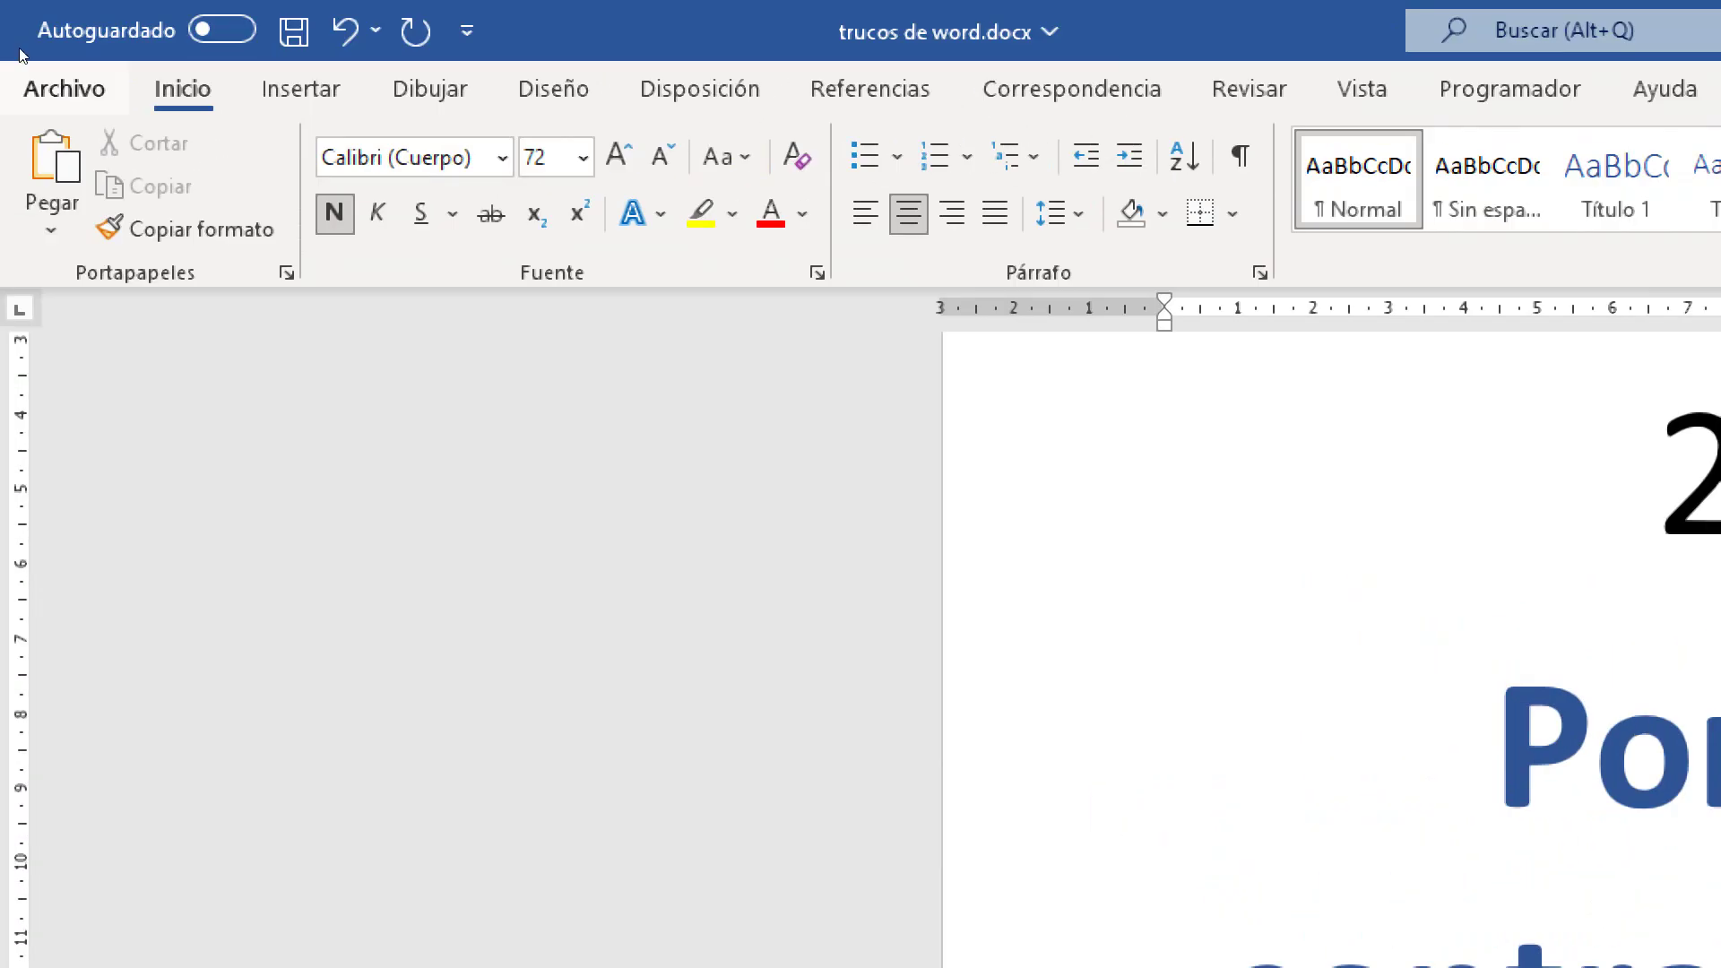
# Open the Save As dialog and choose the Escritorio (Desktop) folder.
pyautogui.click(64, 88)
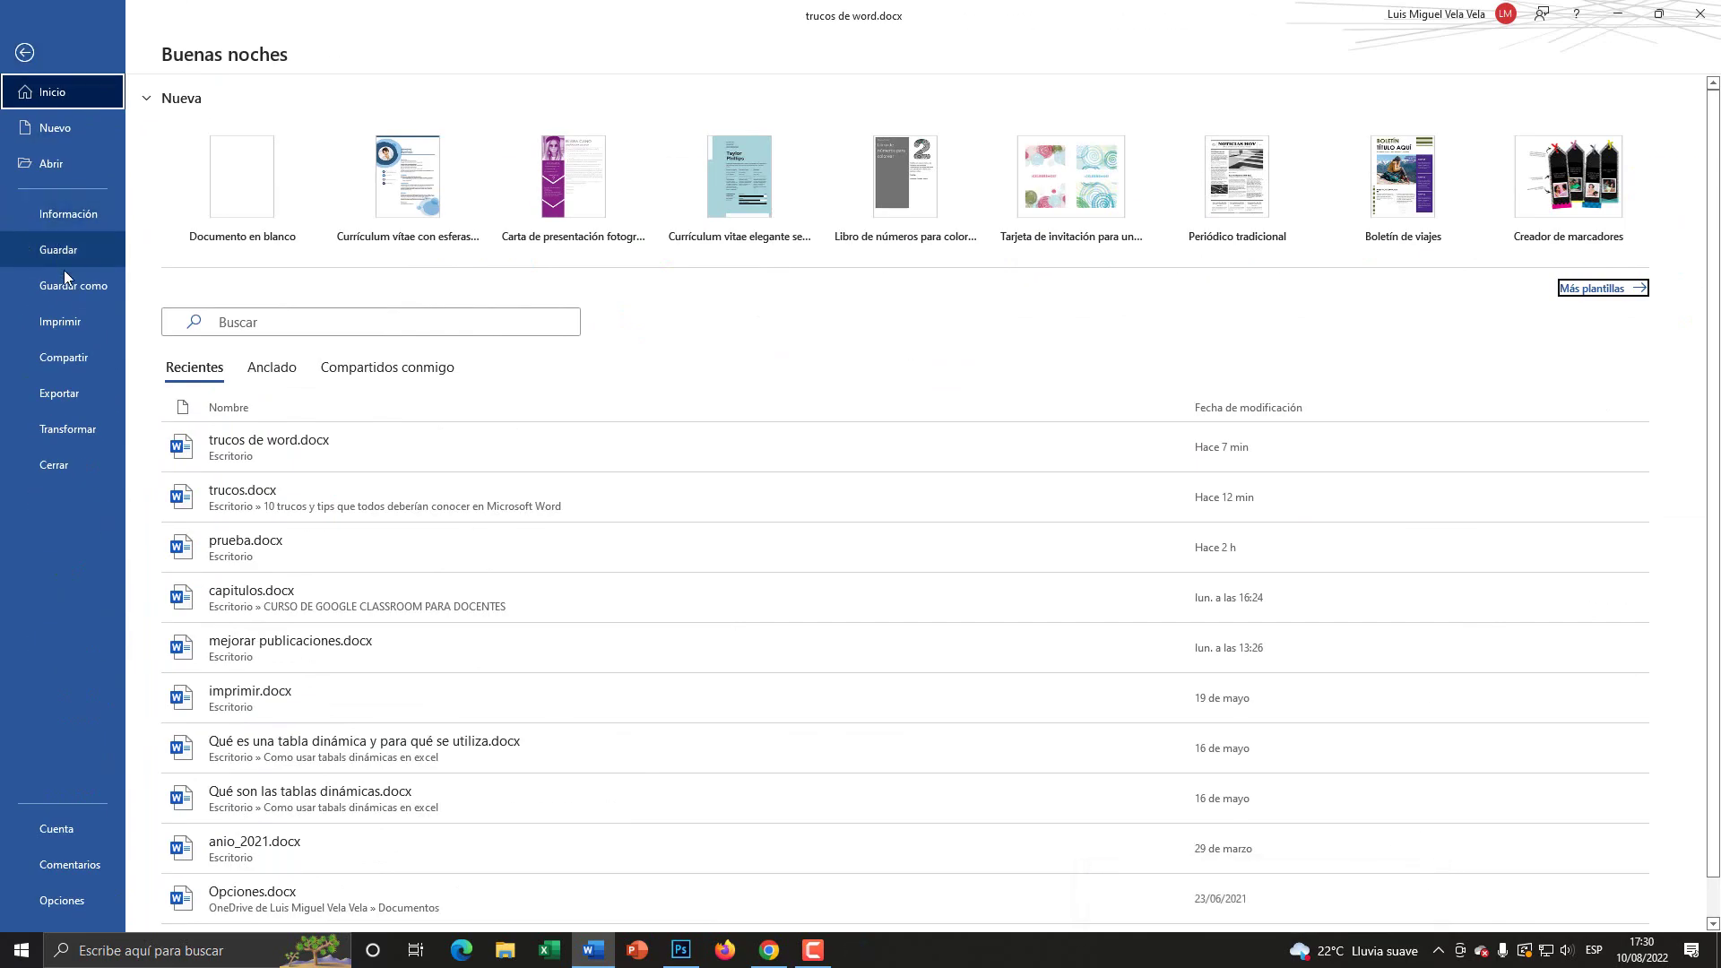
pyautogui.click(67, 287)
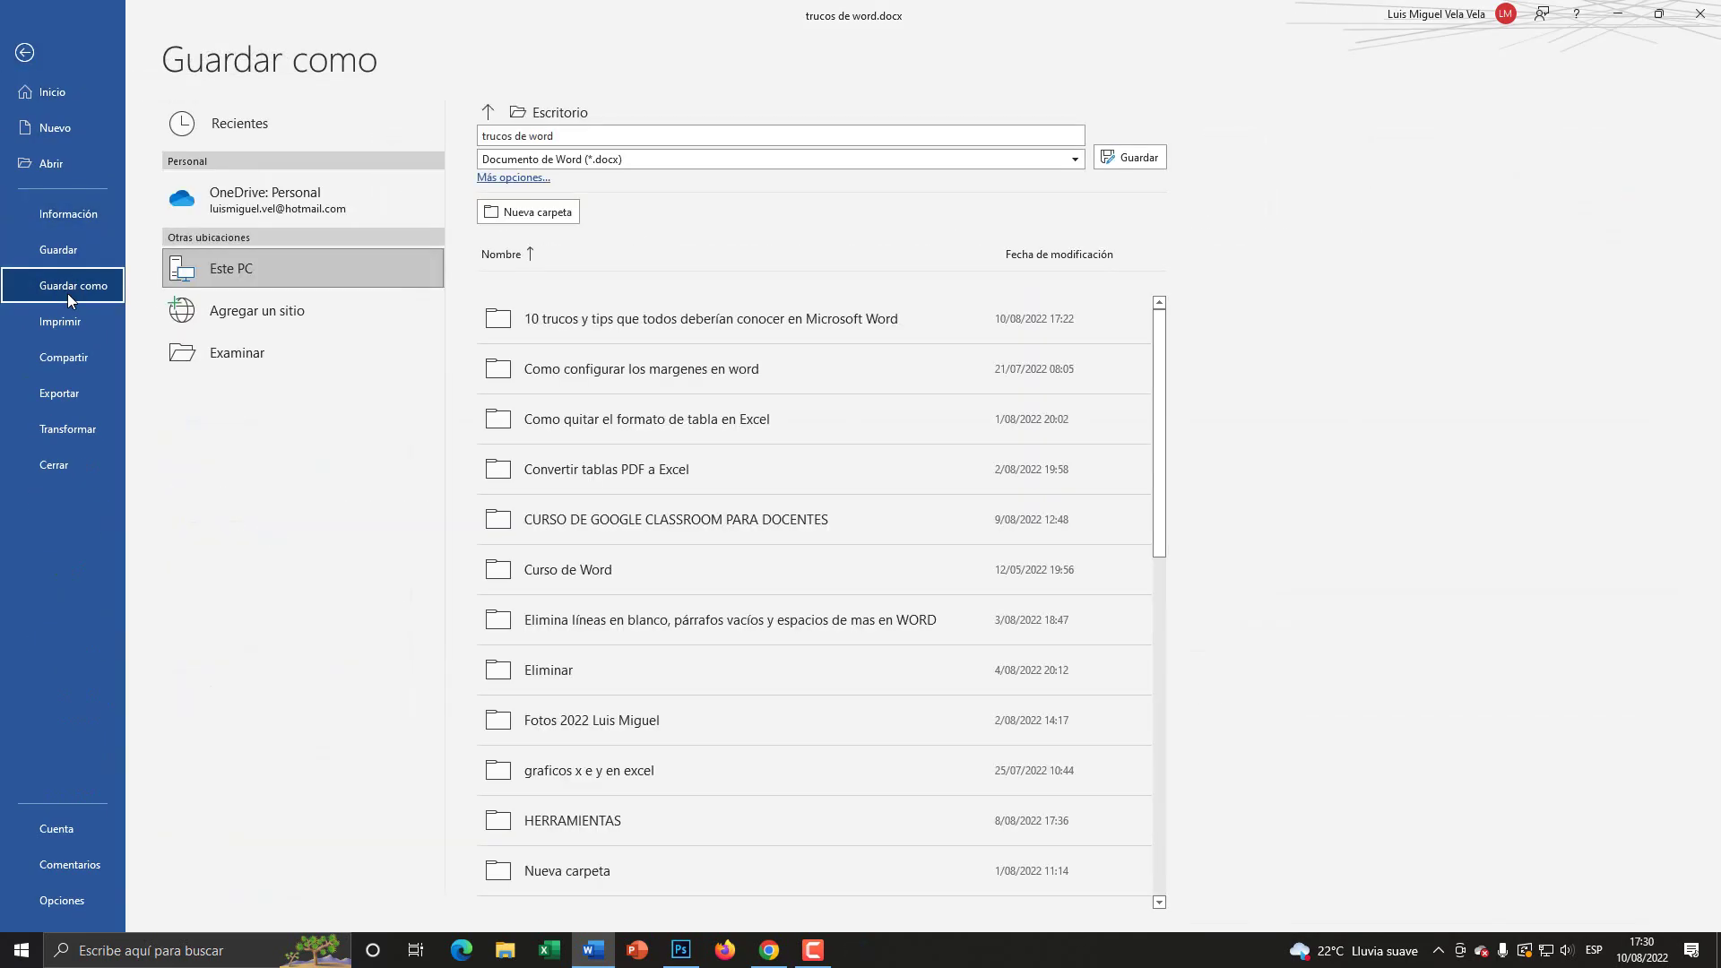
pyautogui.click(241, 352)
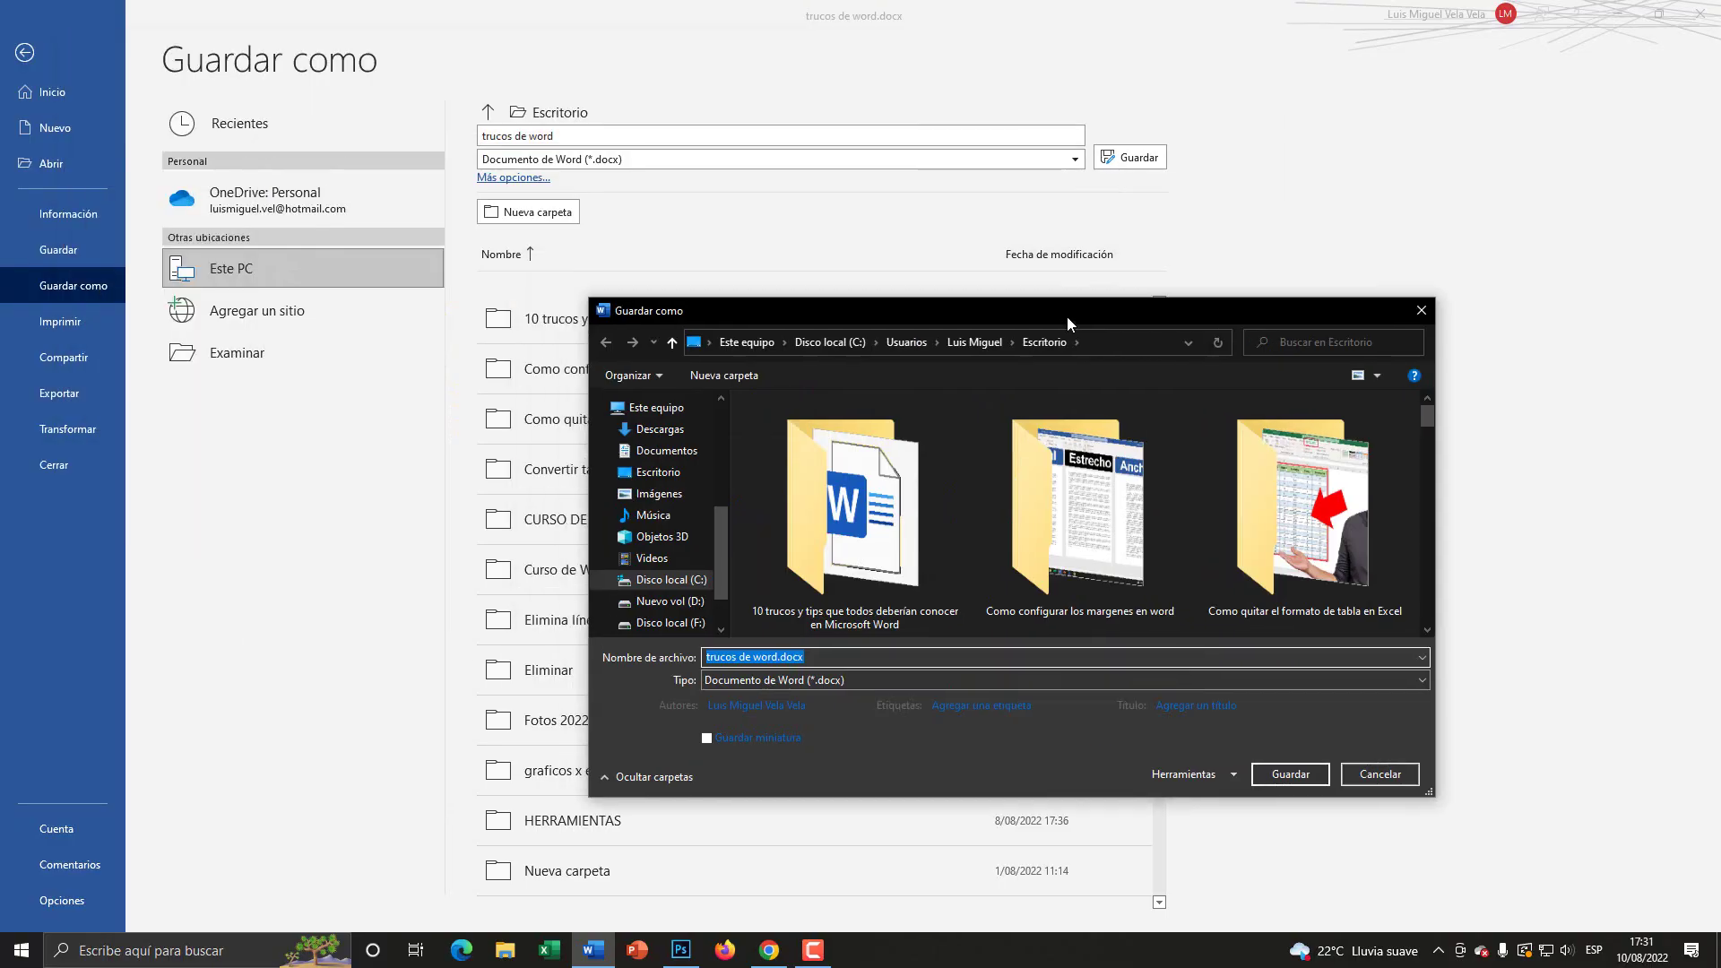
pyautogui.moveTo(750, 313); pyautogui.dragTo(712, 228)
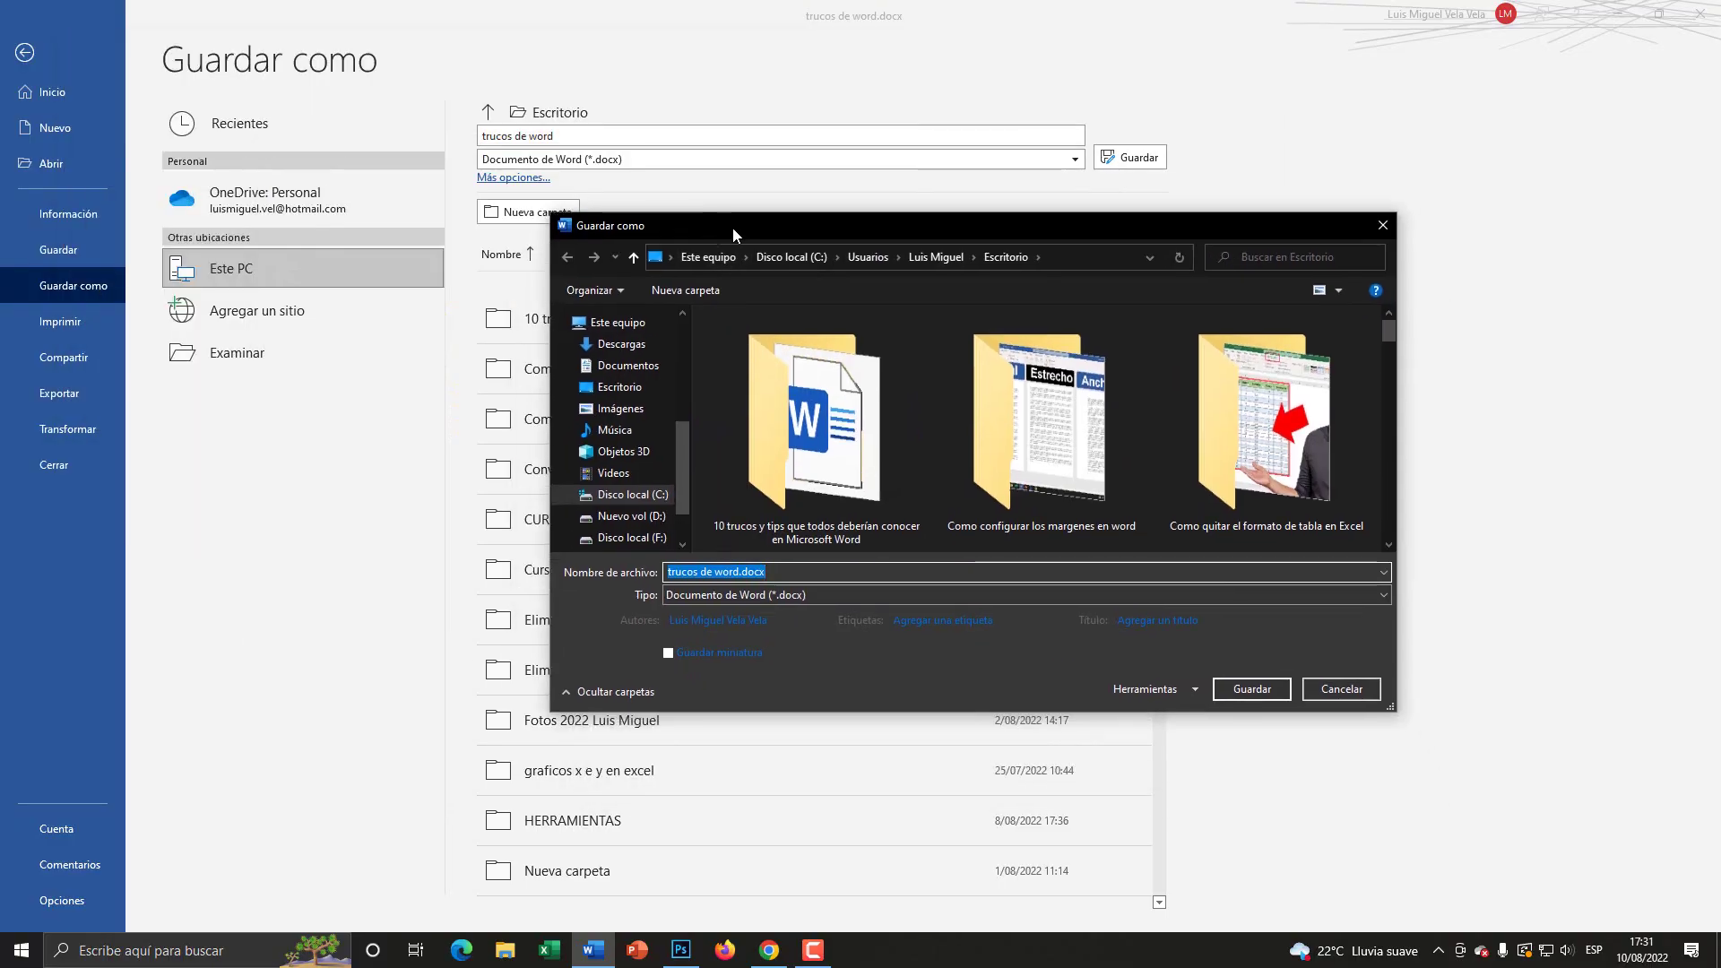
pyautogui.click(684, 288)
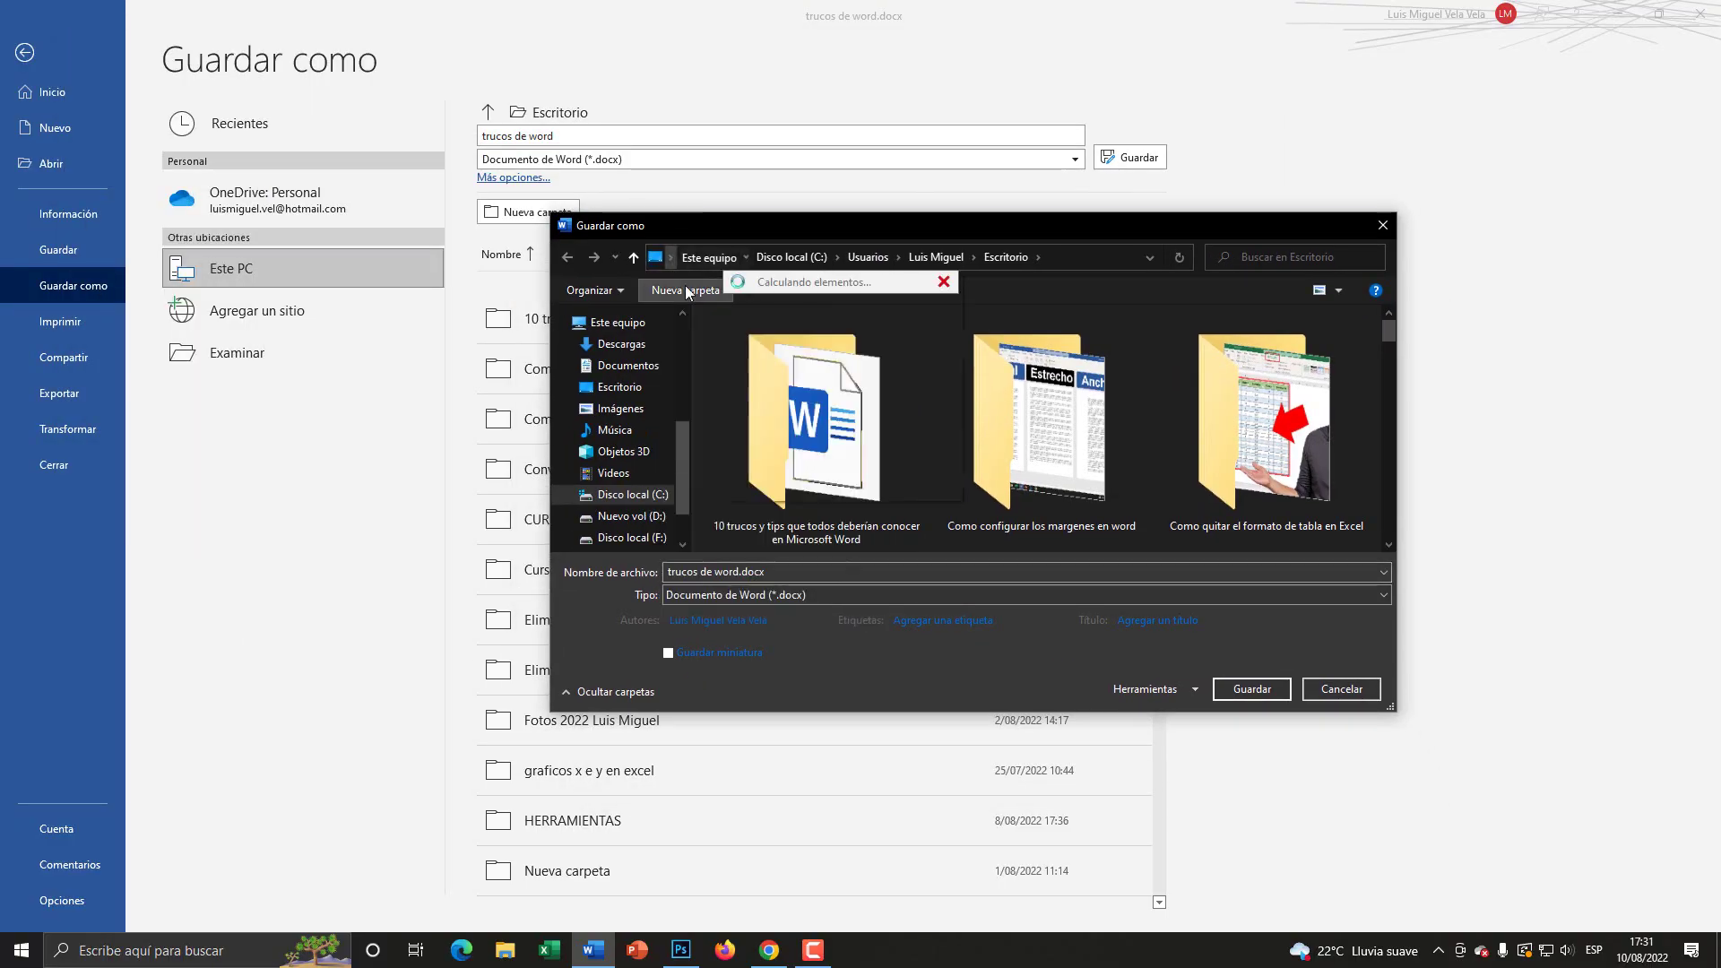
pyautogui.click(669, 257)
pyautogui.click(685, 273)
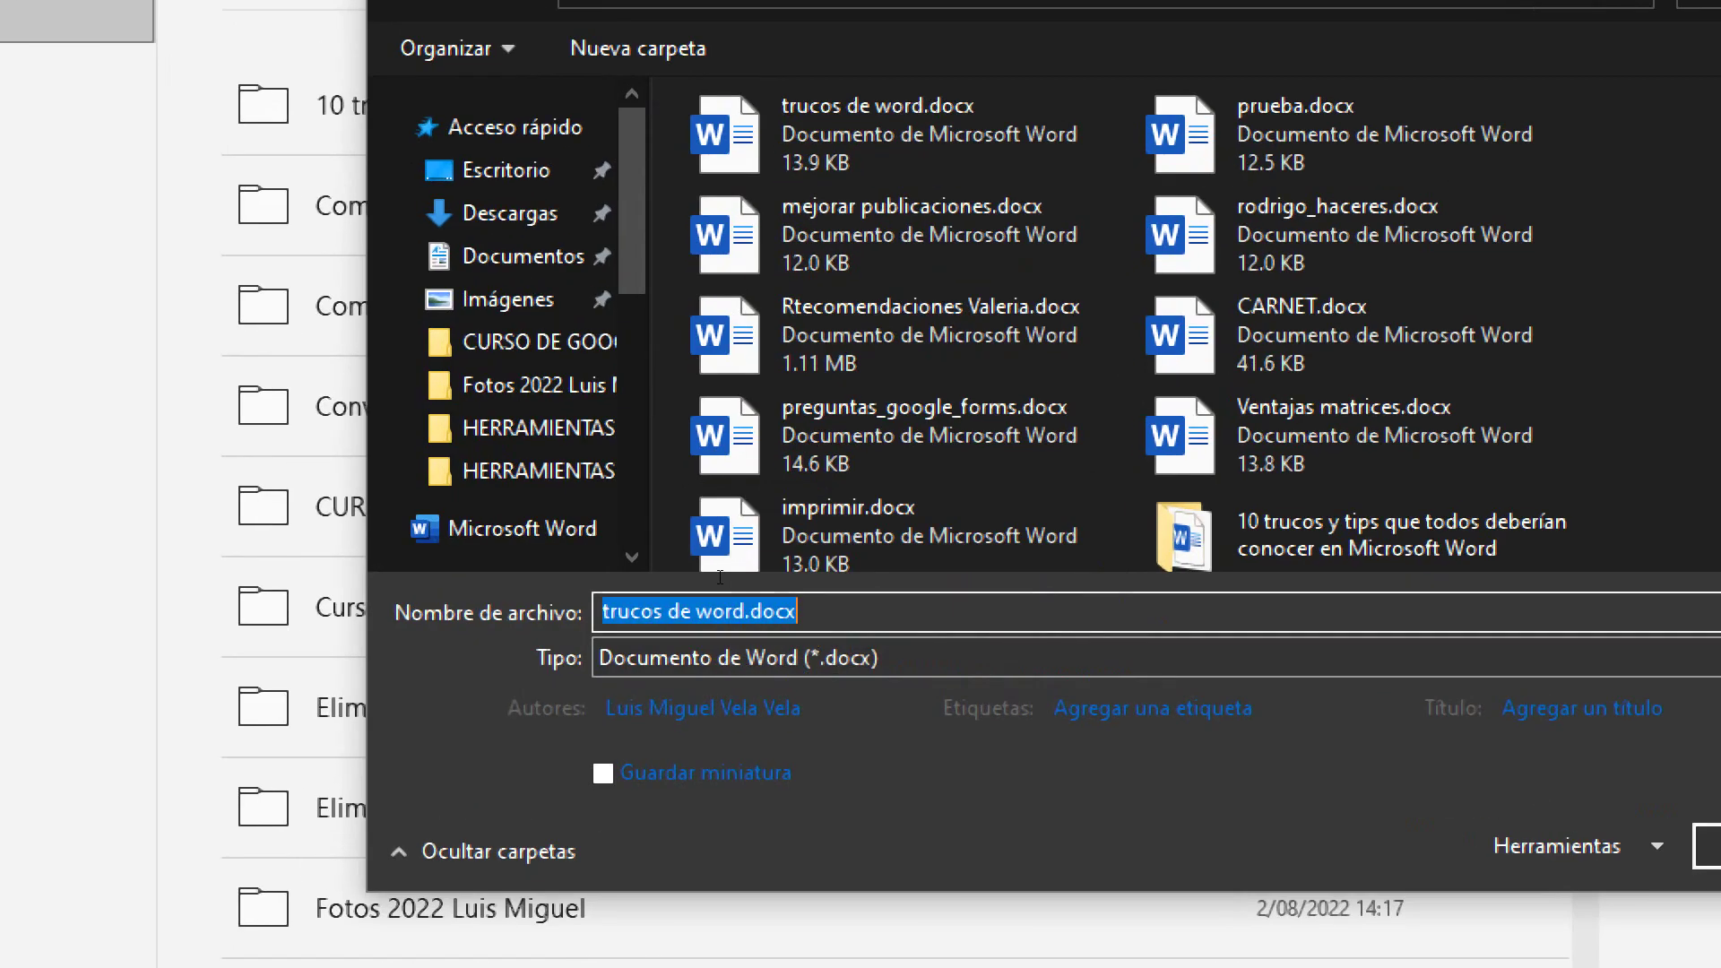
# Rename the file to 'trucos de word el tio tech'.
pyautogui.click(733, 571)
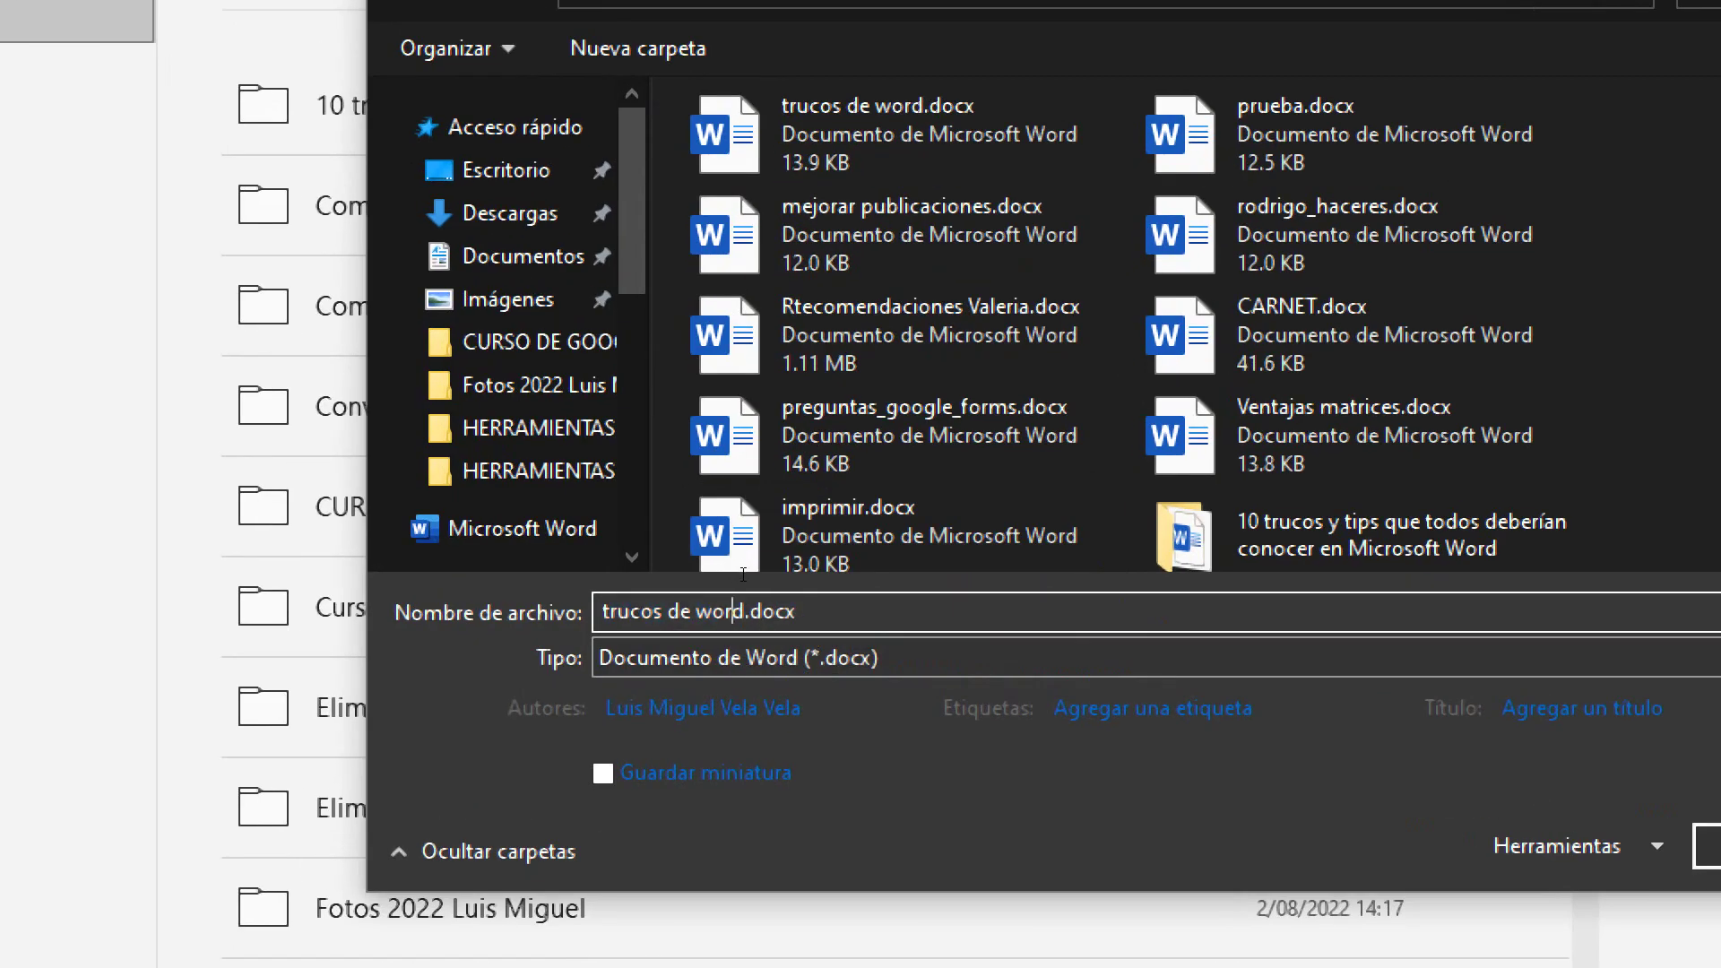
pyautogui.write('el tío tec')
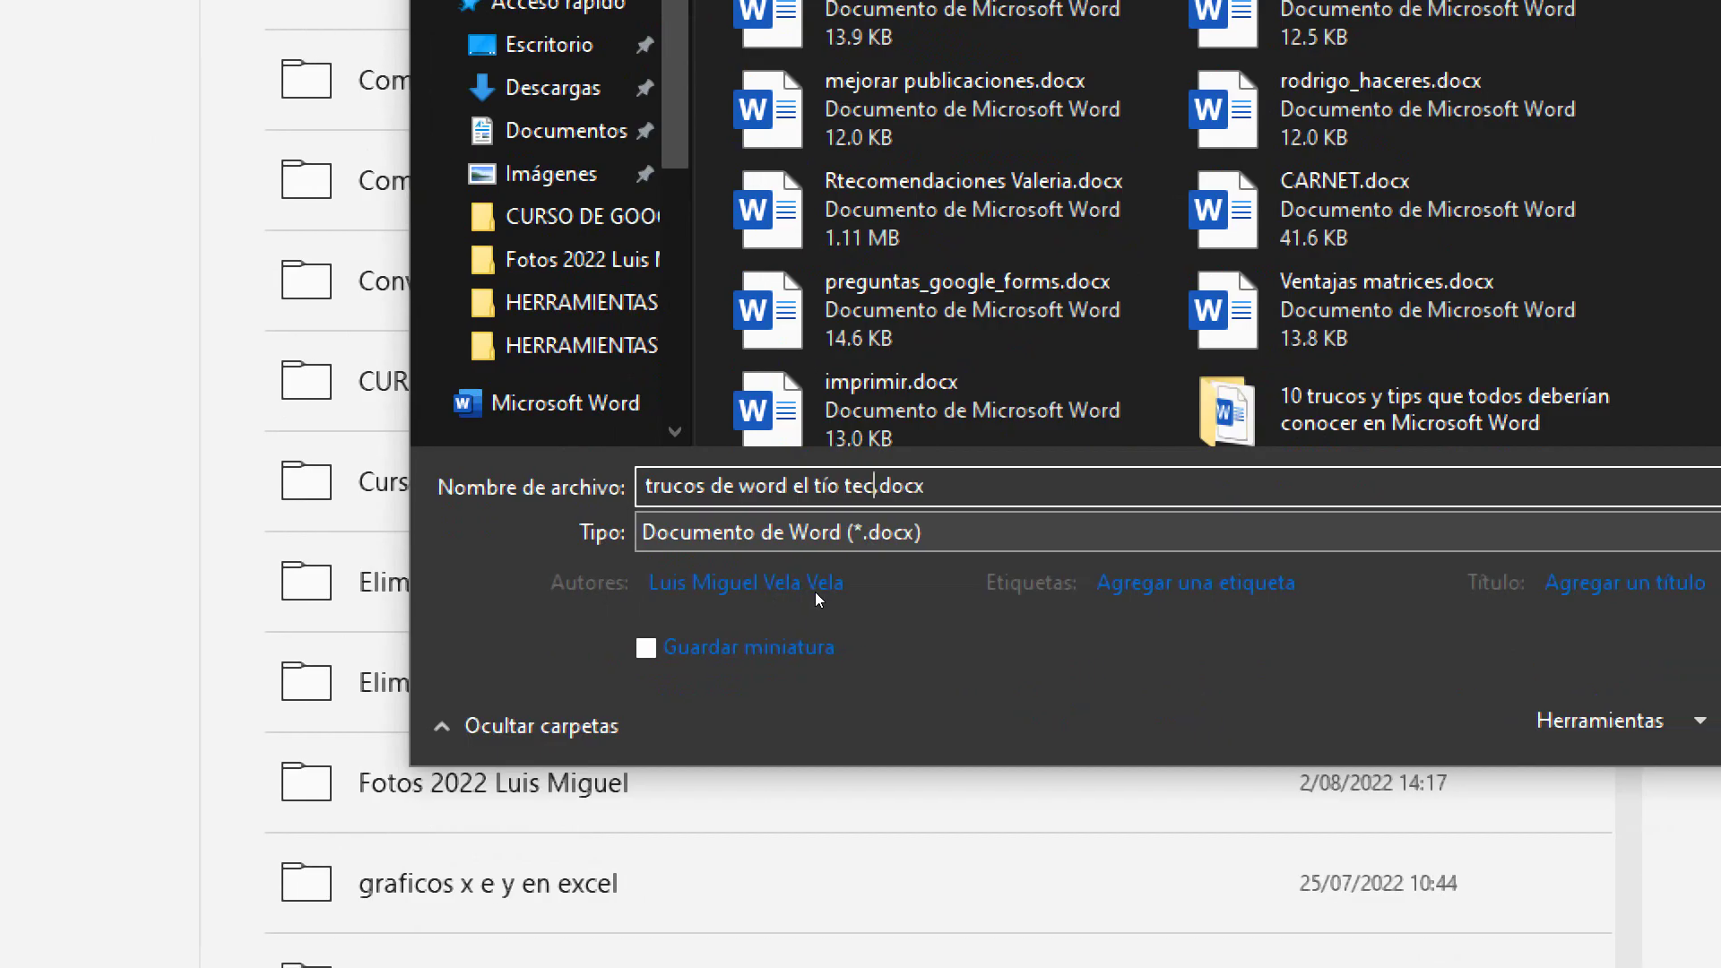
pyautogui.press('BackSpace')
pyautogui.press('BackSpace')
pyautogui.press('BackSpace')
pyautogui.write('io te')
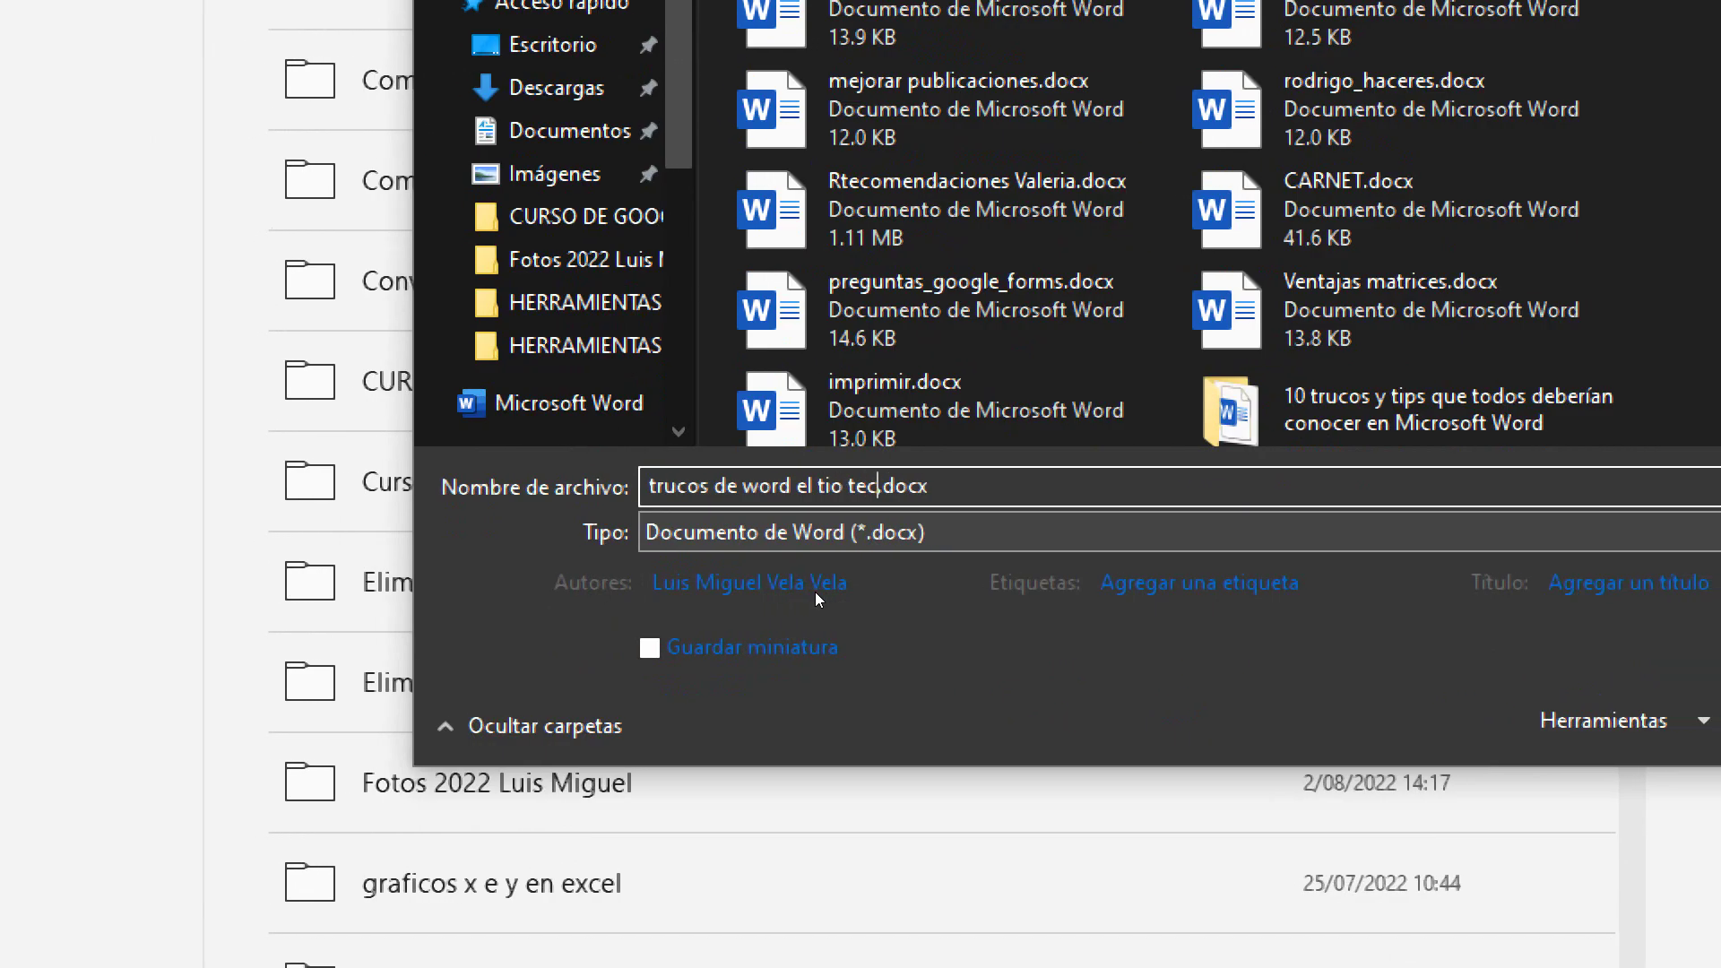
pyautogui.write('ch')
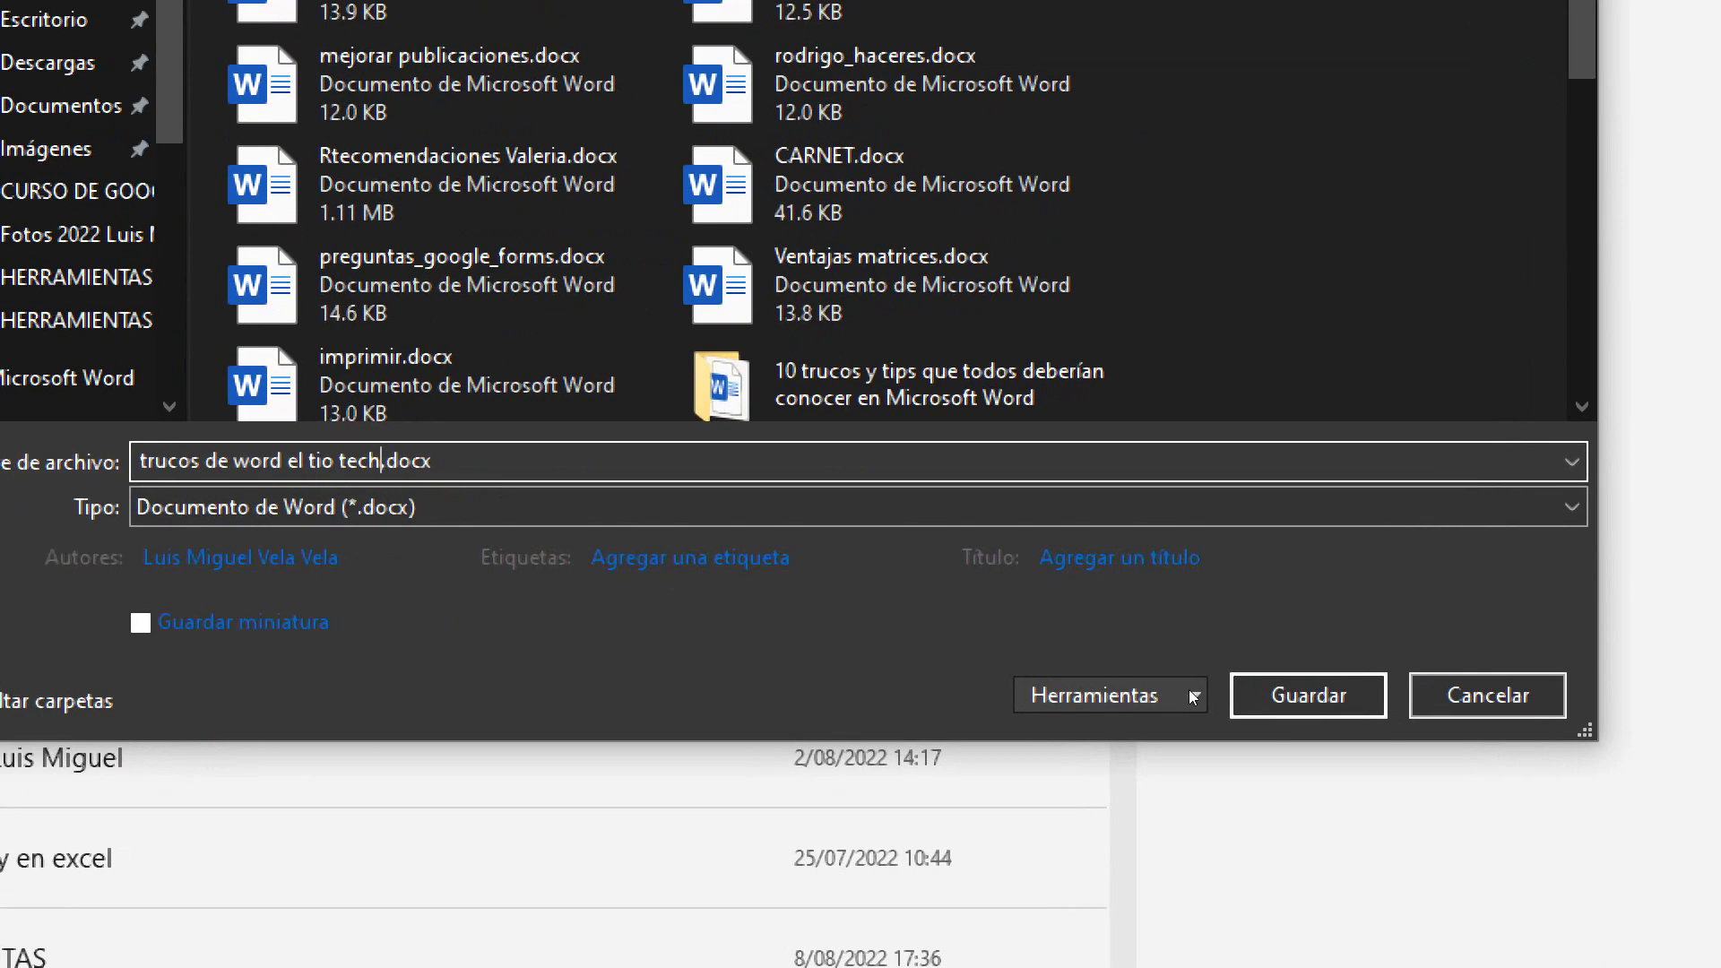
pyautogui.click(1188, 690)
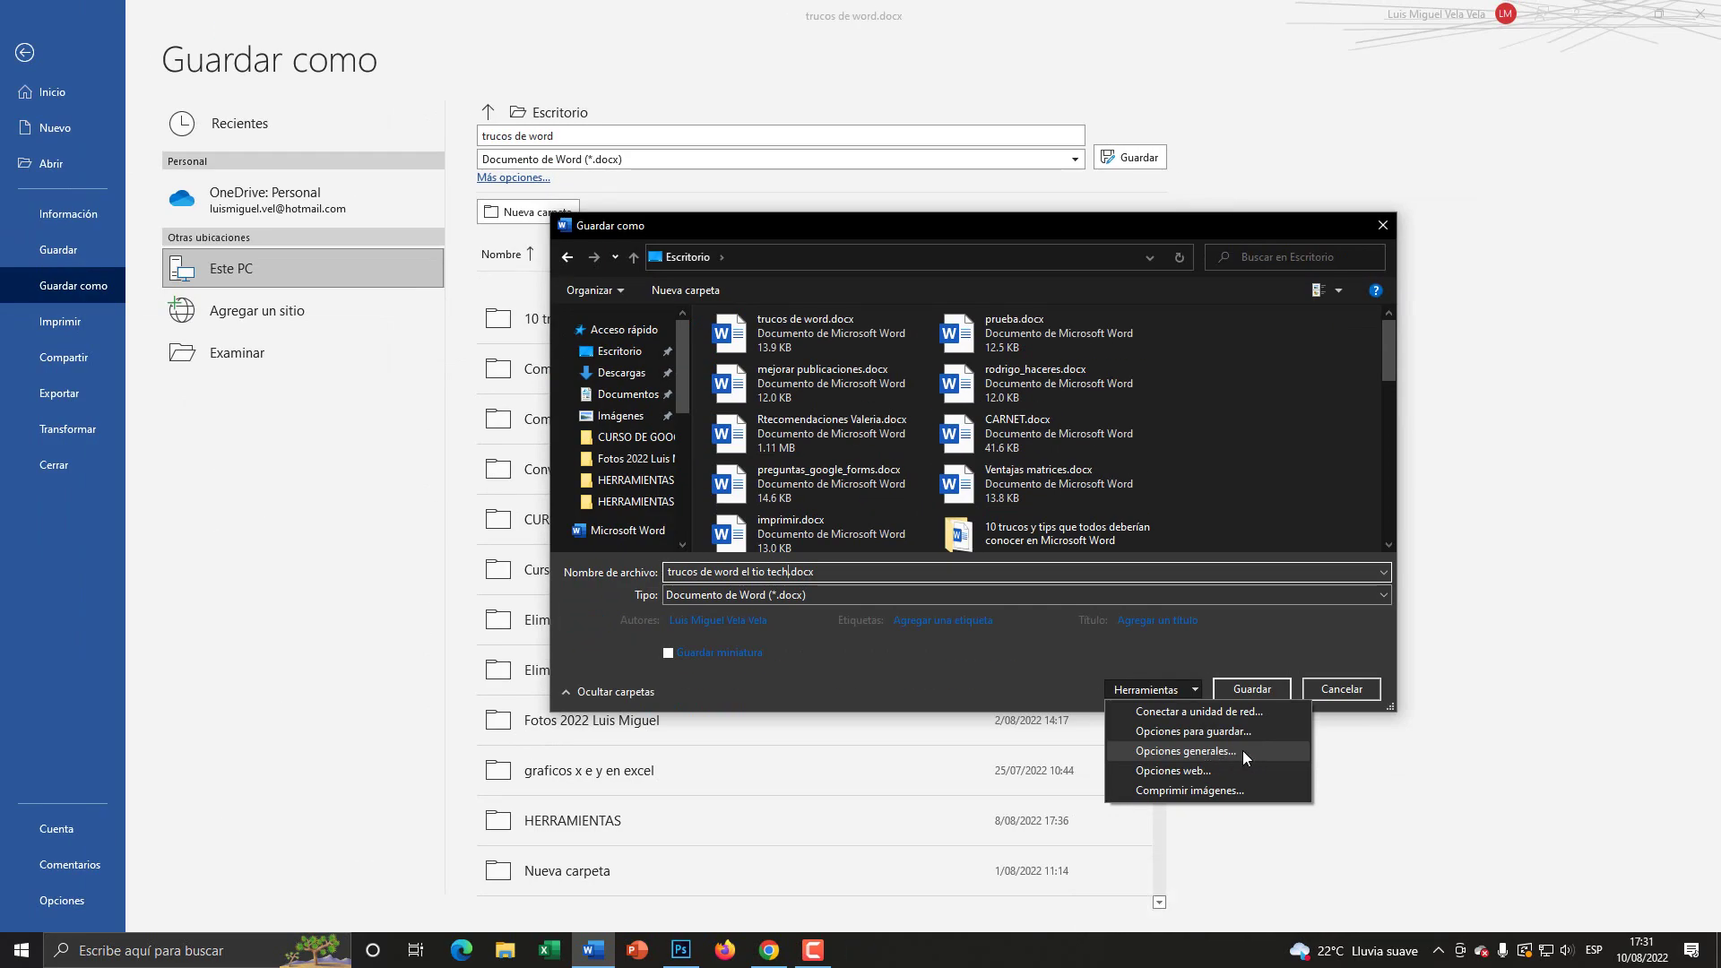
# Set an opening password and a write password in General Options, confirm both, and save.
pyautogui.click(1226, 753)
pyautogui.moveTo(775, 291)
pyautogui.mouseDown()
pyautogui.moveTo(772, 403)
pyautogui.moveTo(783, 276)
pyautogui.mouseUp()
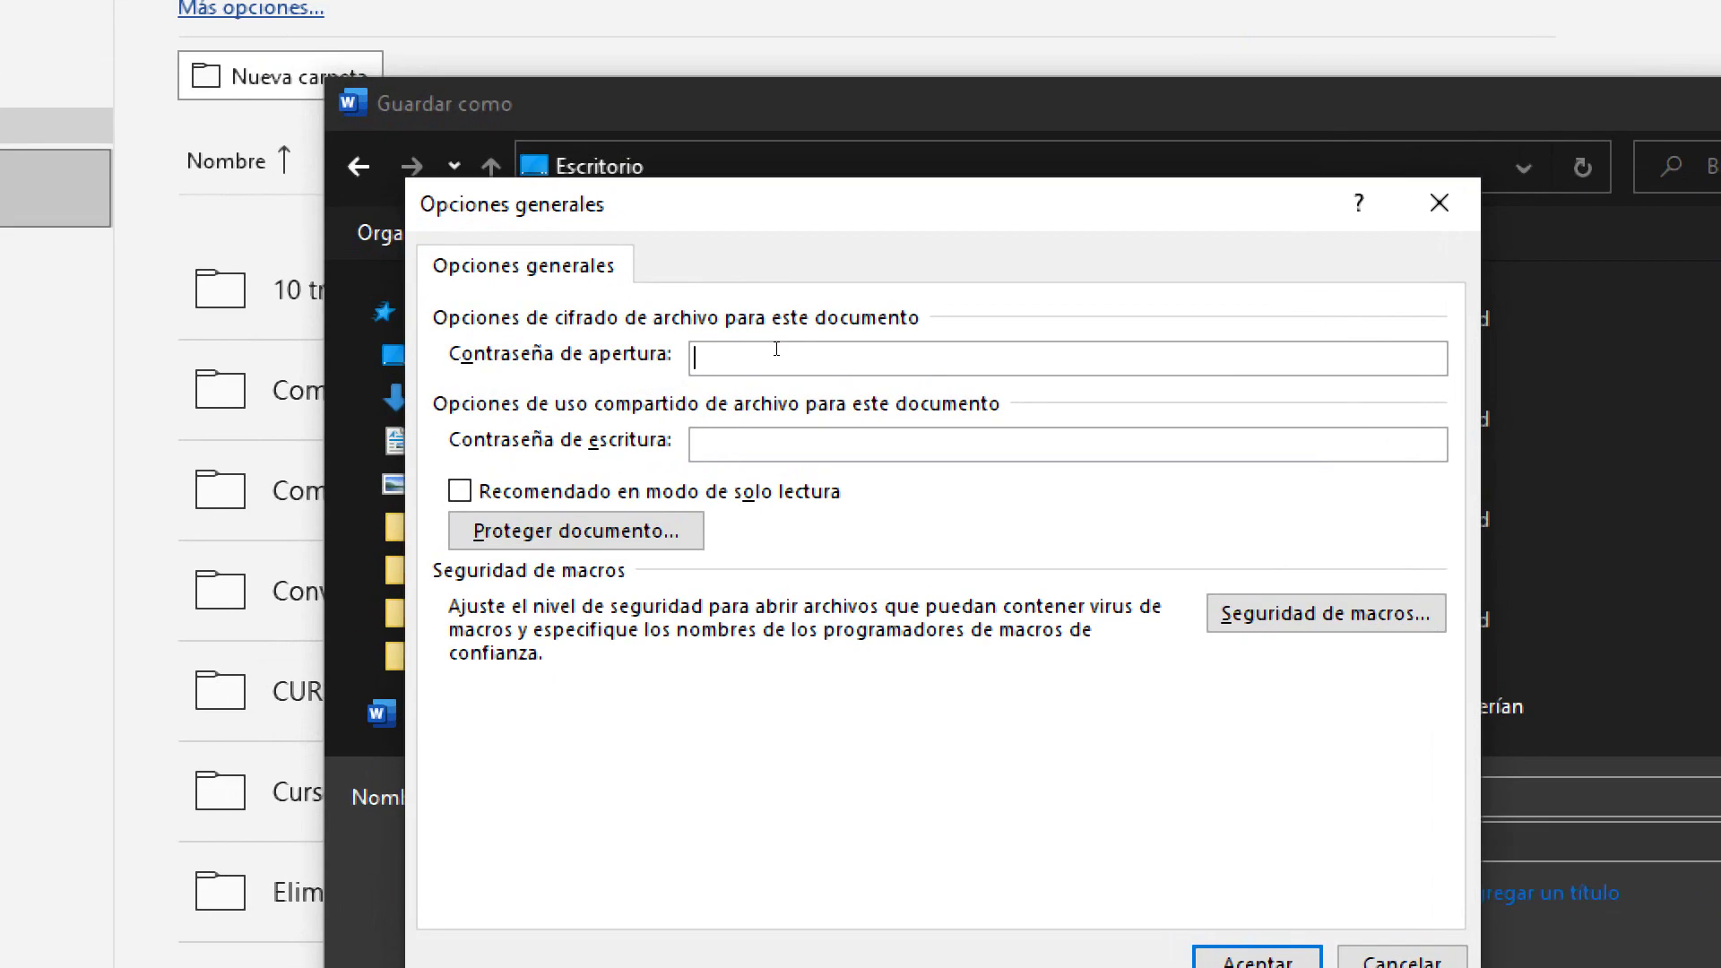
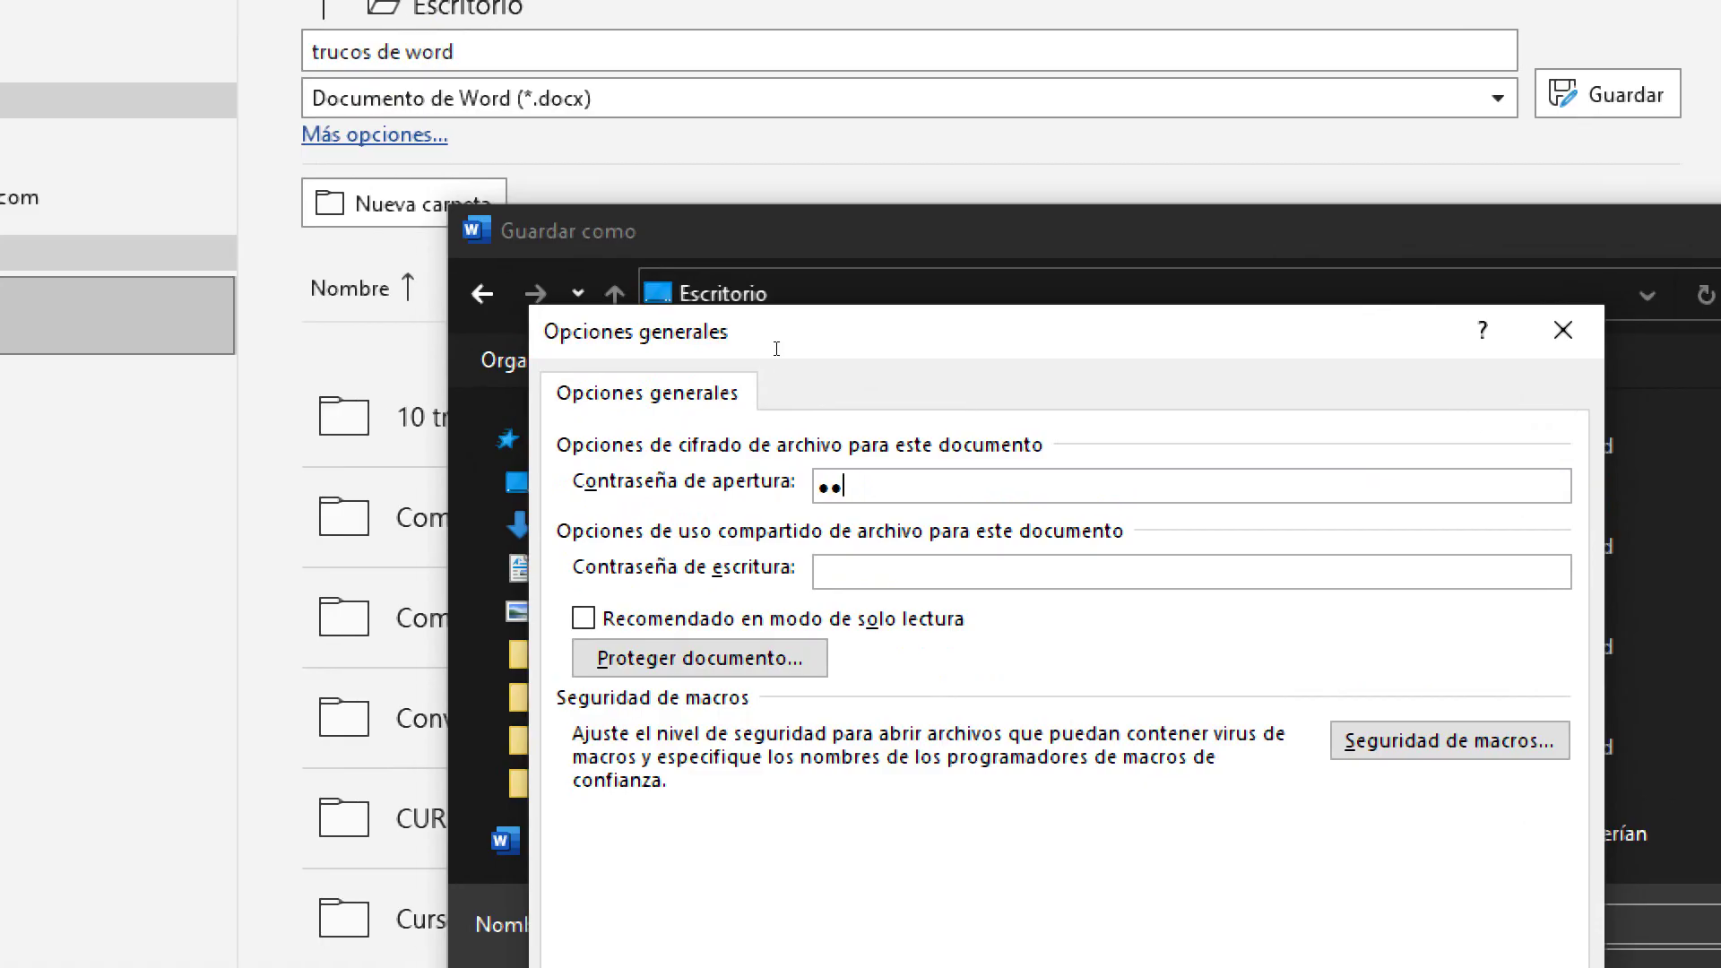
pyautogui.press('Tab')
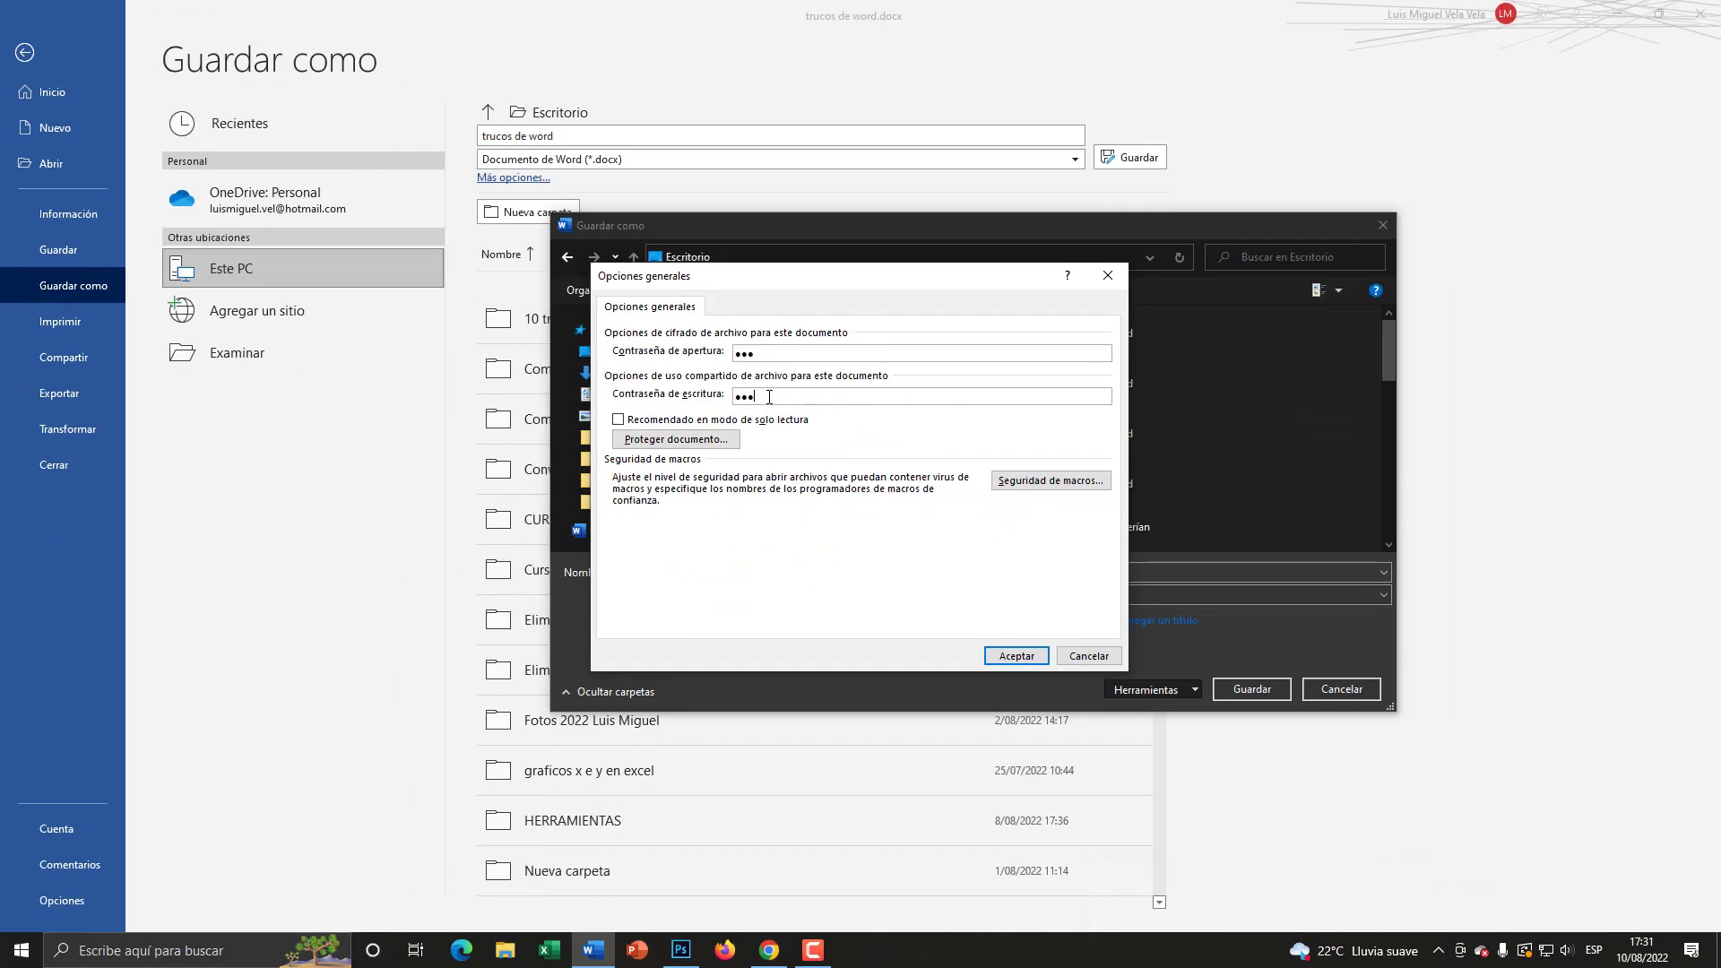
pyautogui.click(1012, 655)
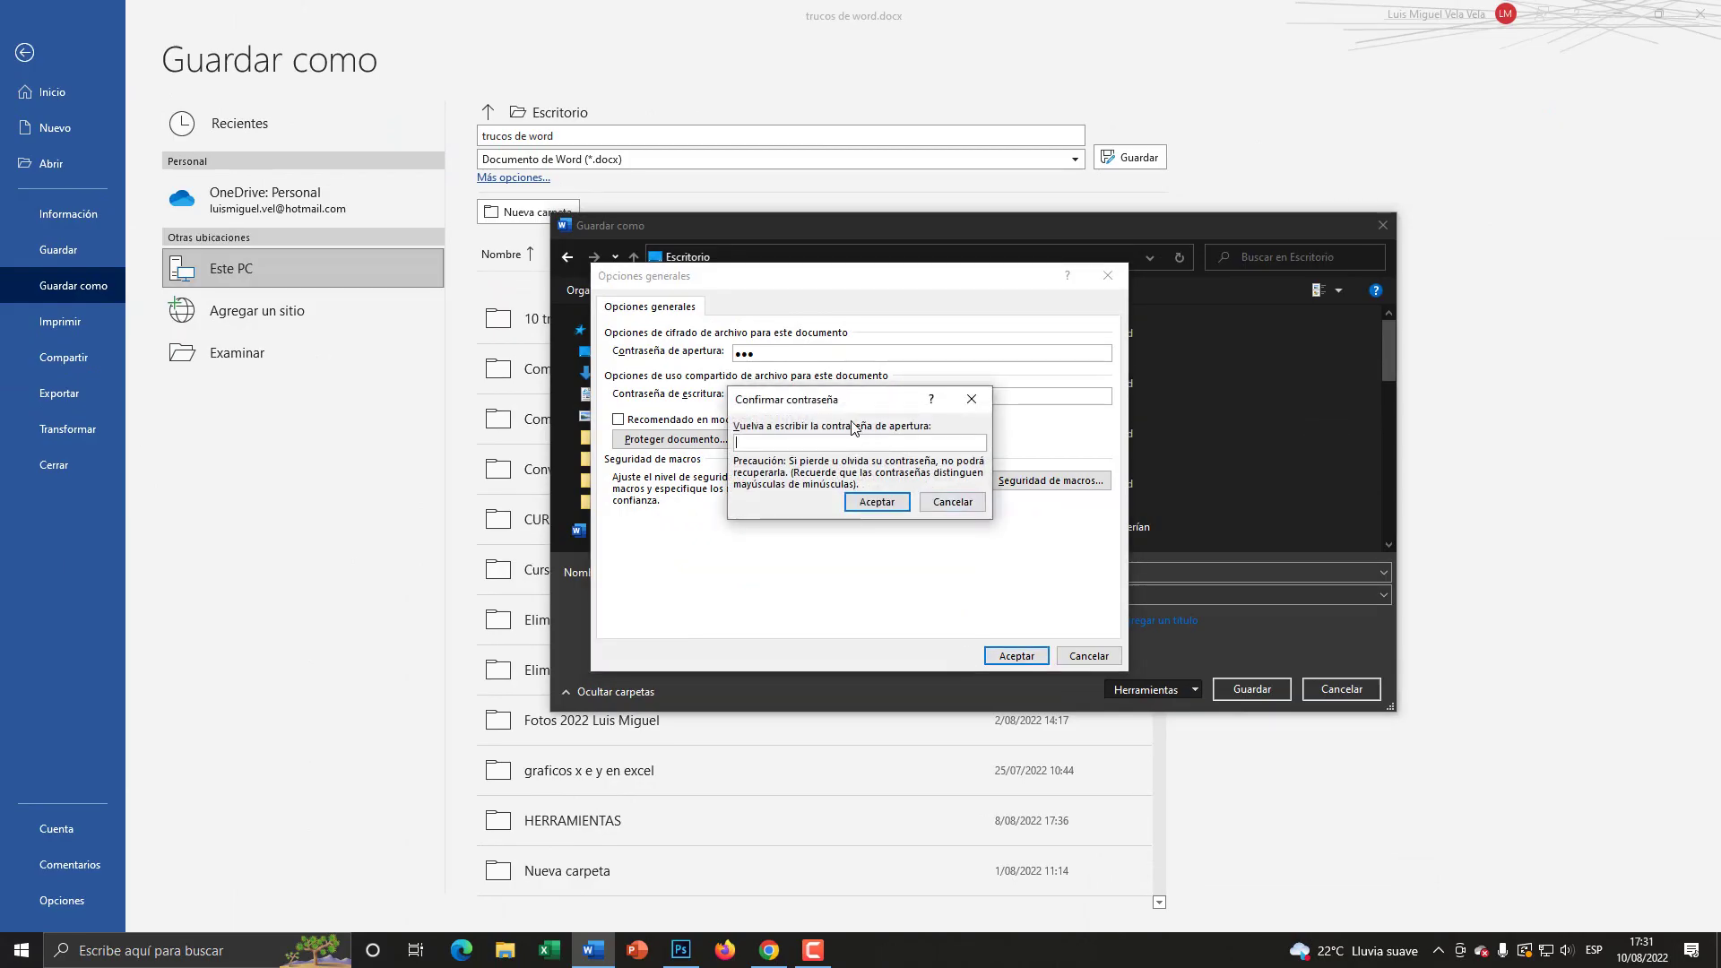
pyautogui.write('1')
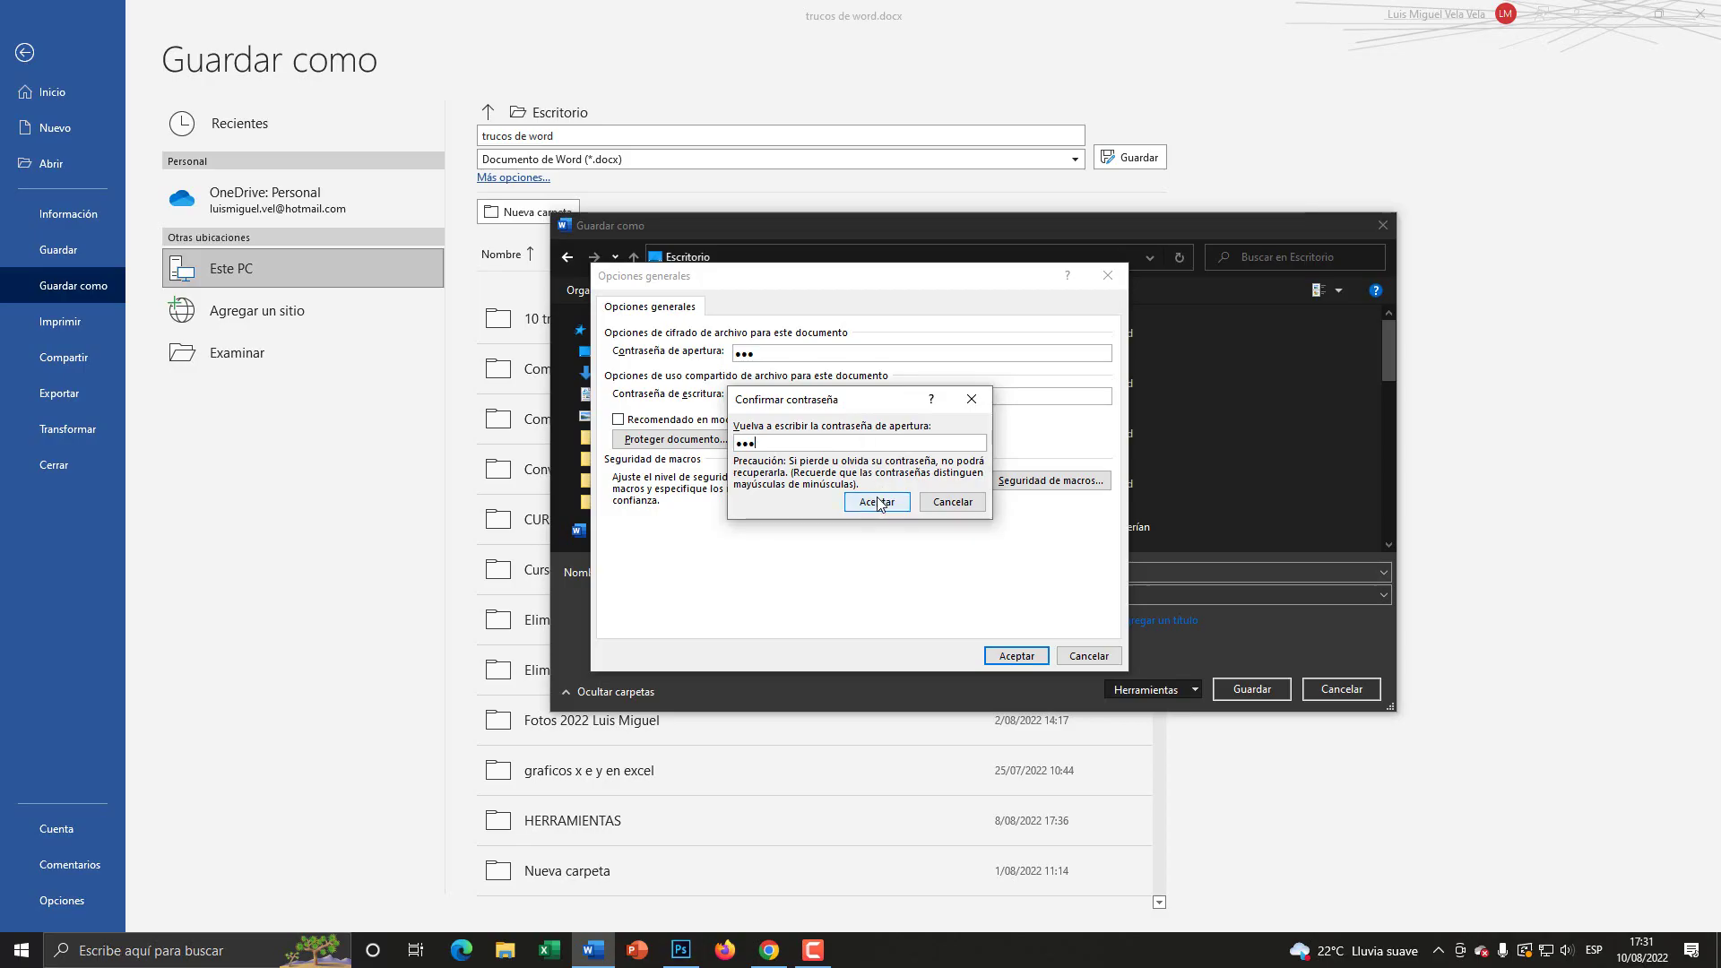
pyautogui.click(877, 501)
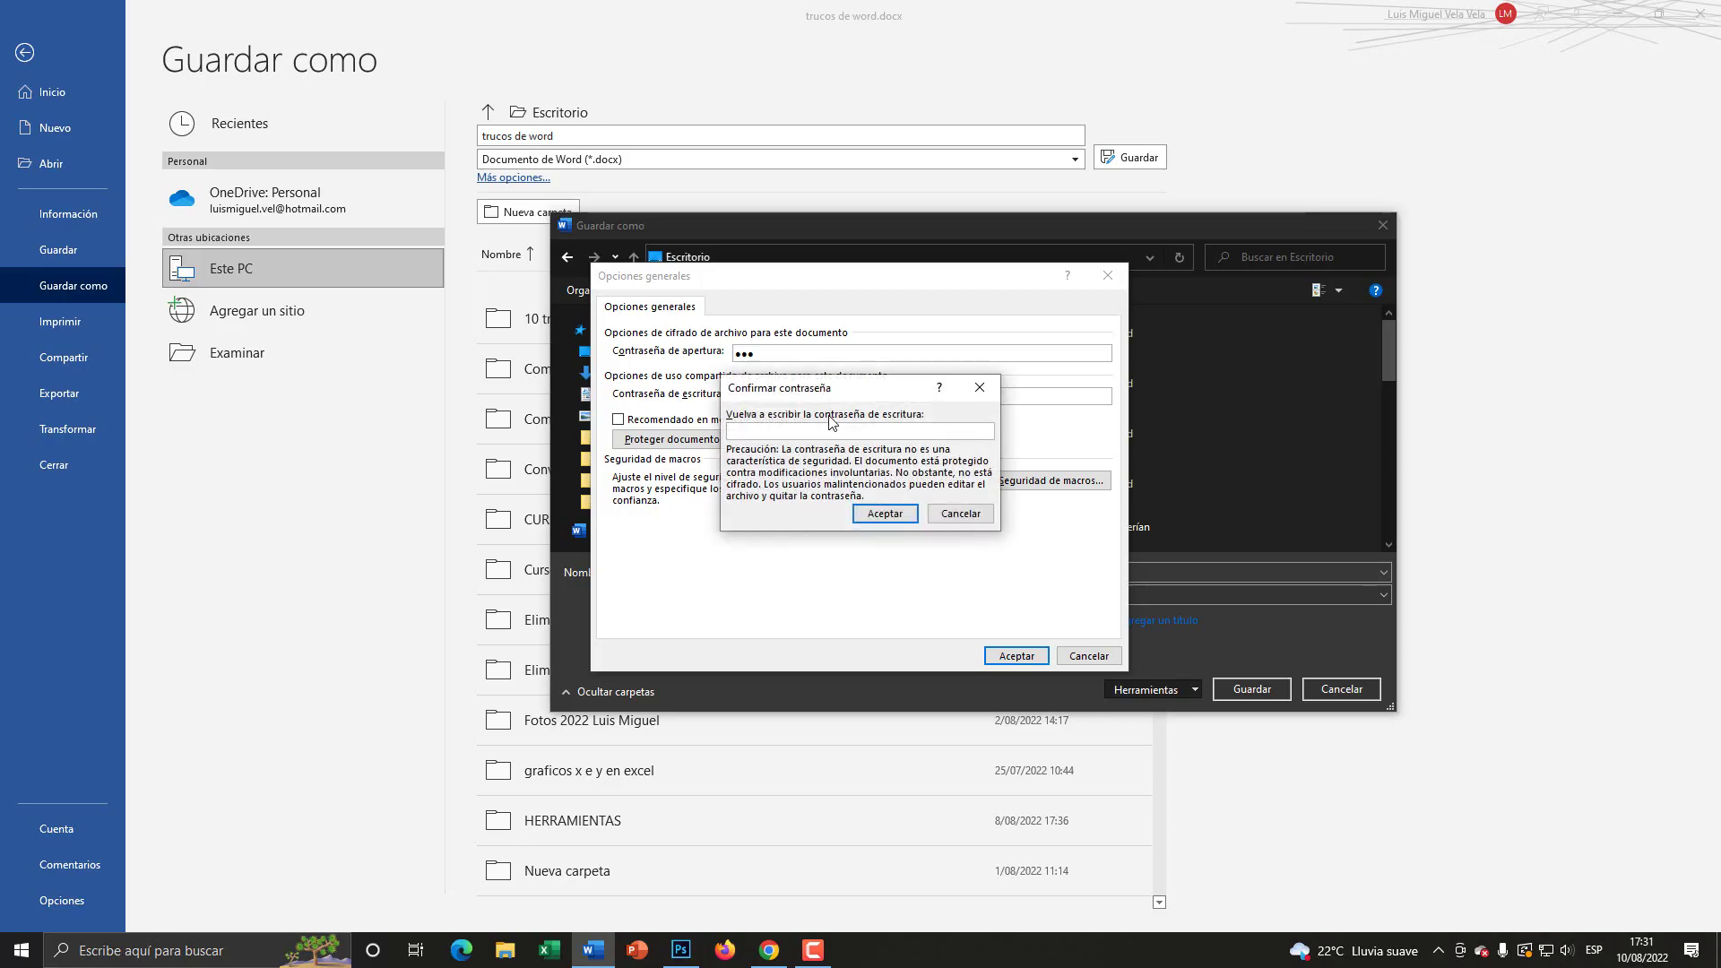
pyautogui.click(878, 515)
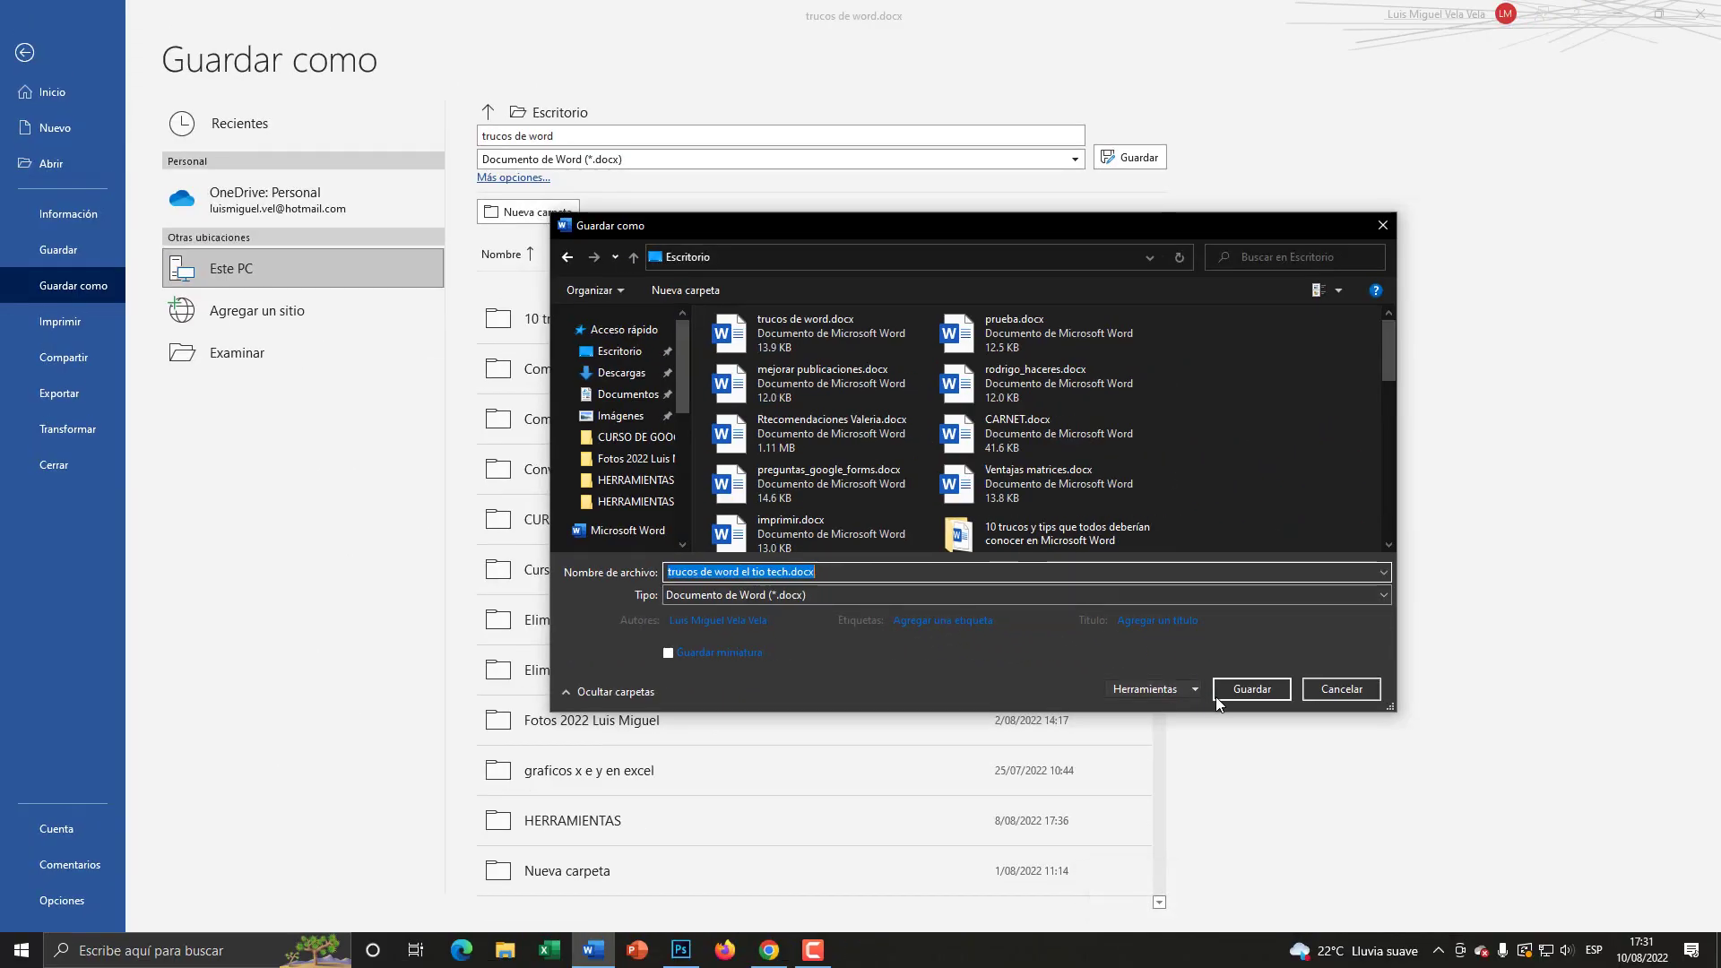
pyautogui.click(1241, 696)
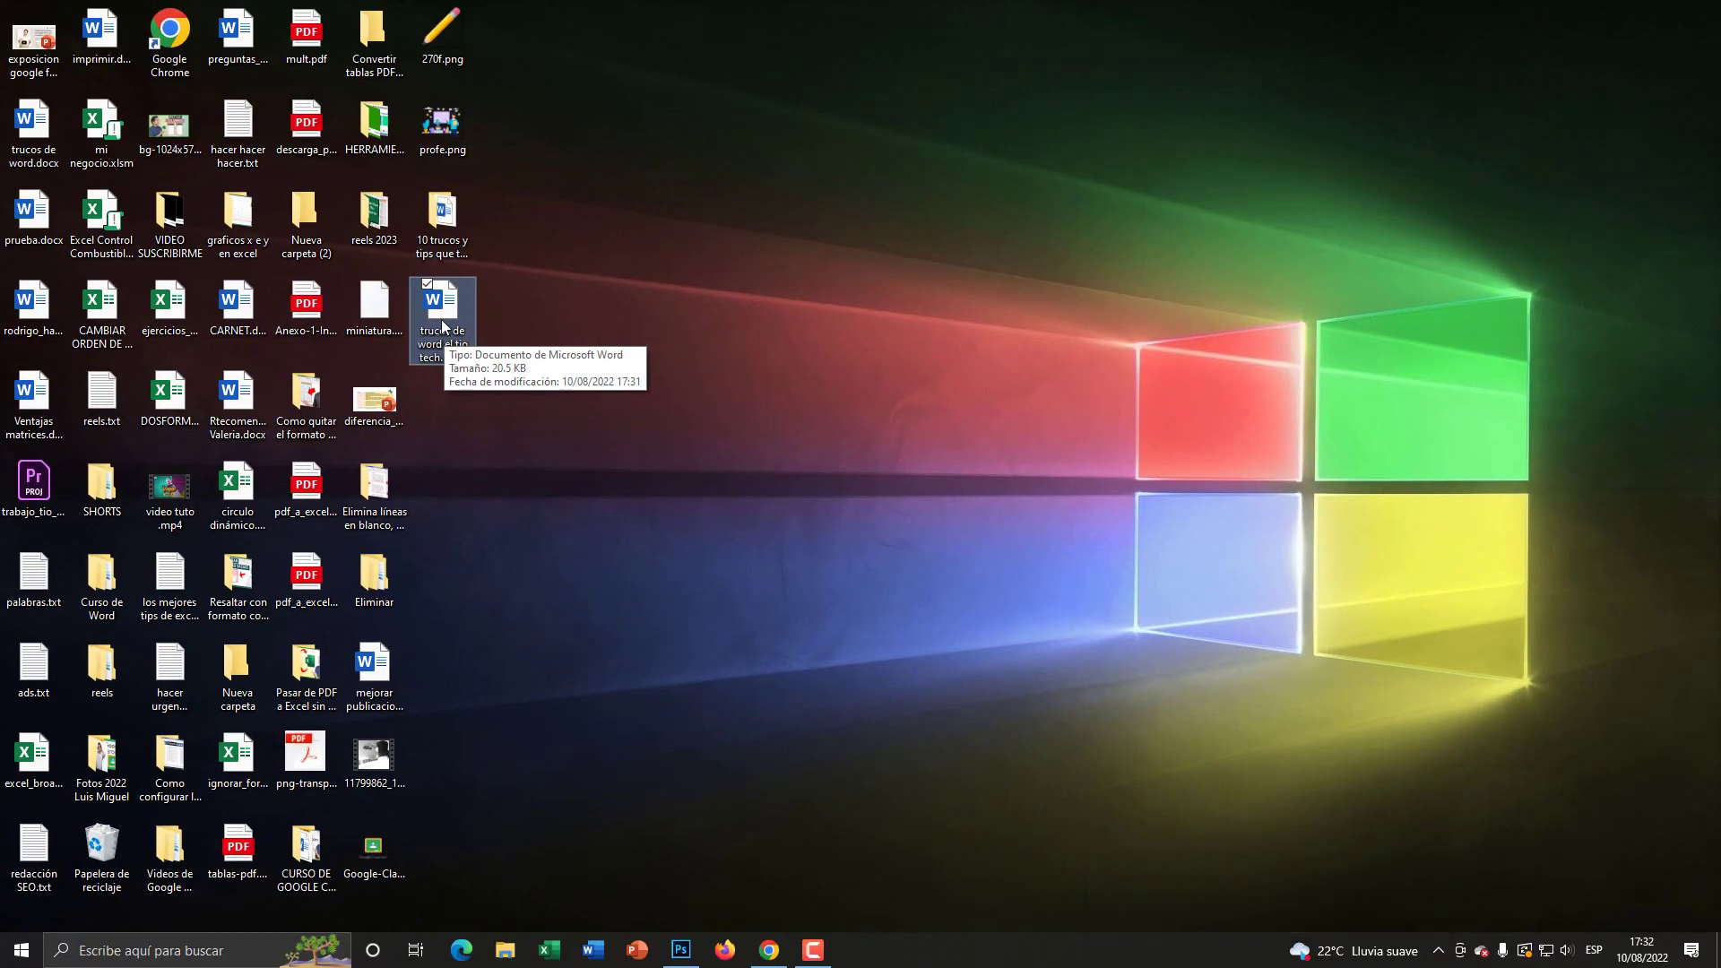
# Reopen trucos de word el tio tech.docx from the desktop by entering its opening password.
pyautogui.doubleClick(443, 330)
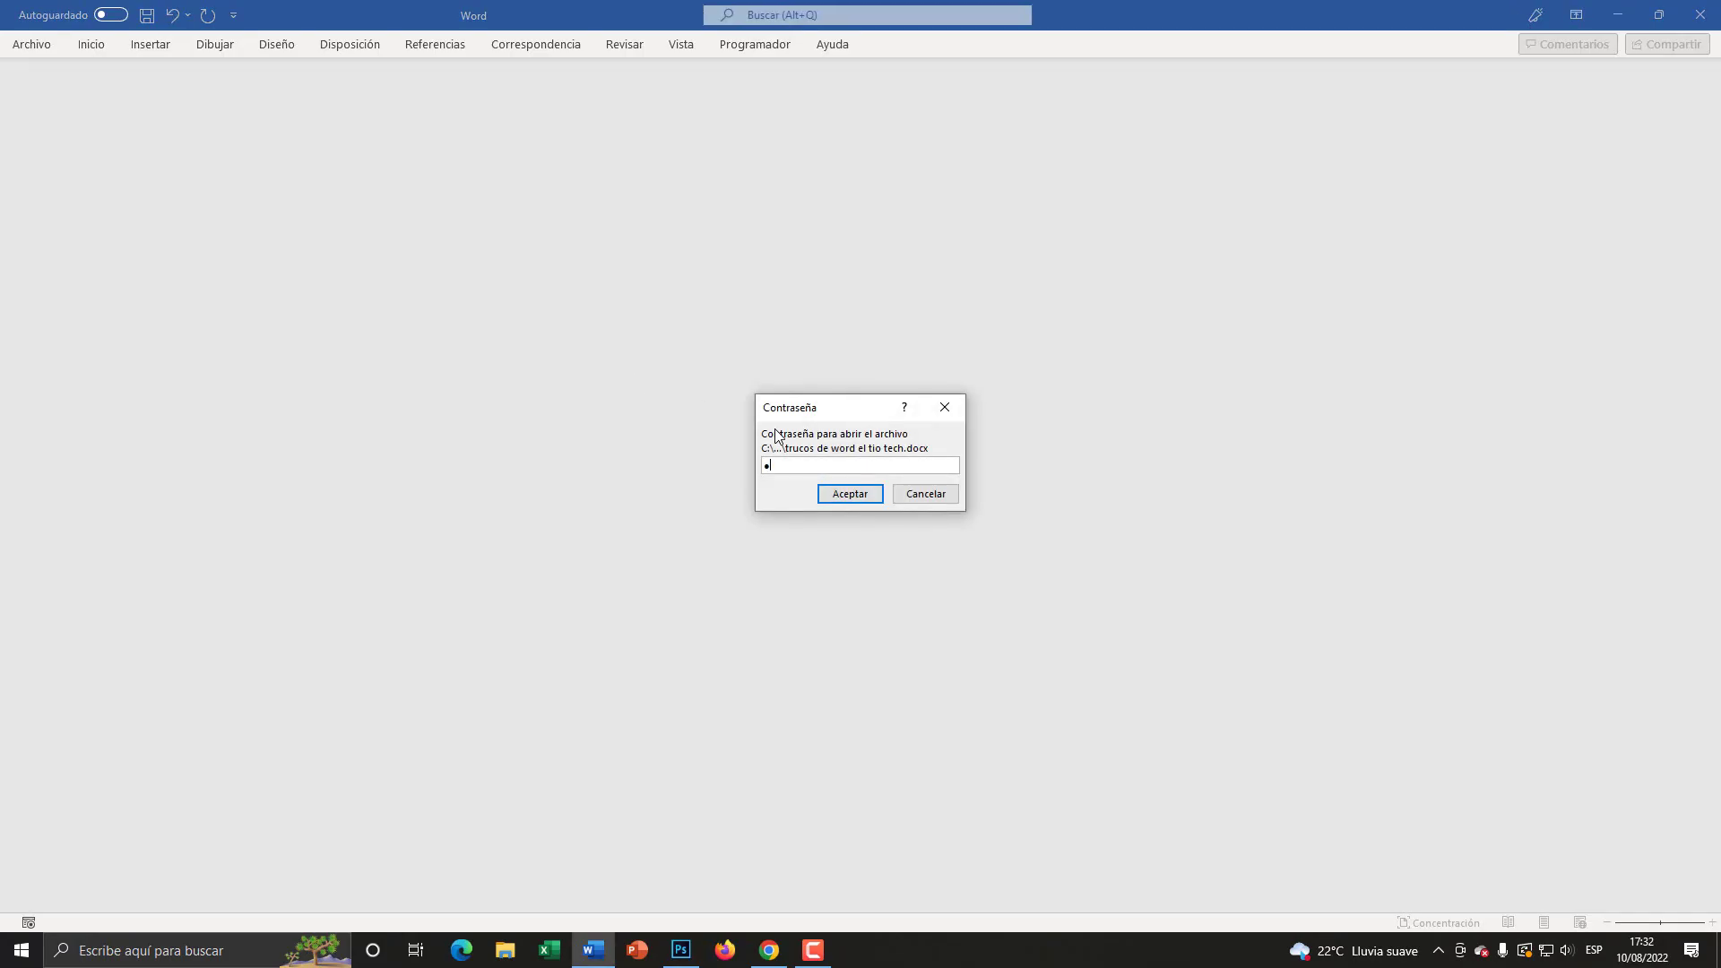
pyautogui.click(842, 492)
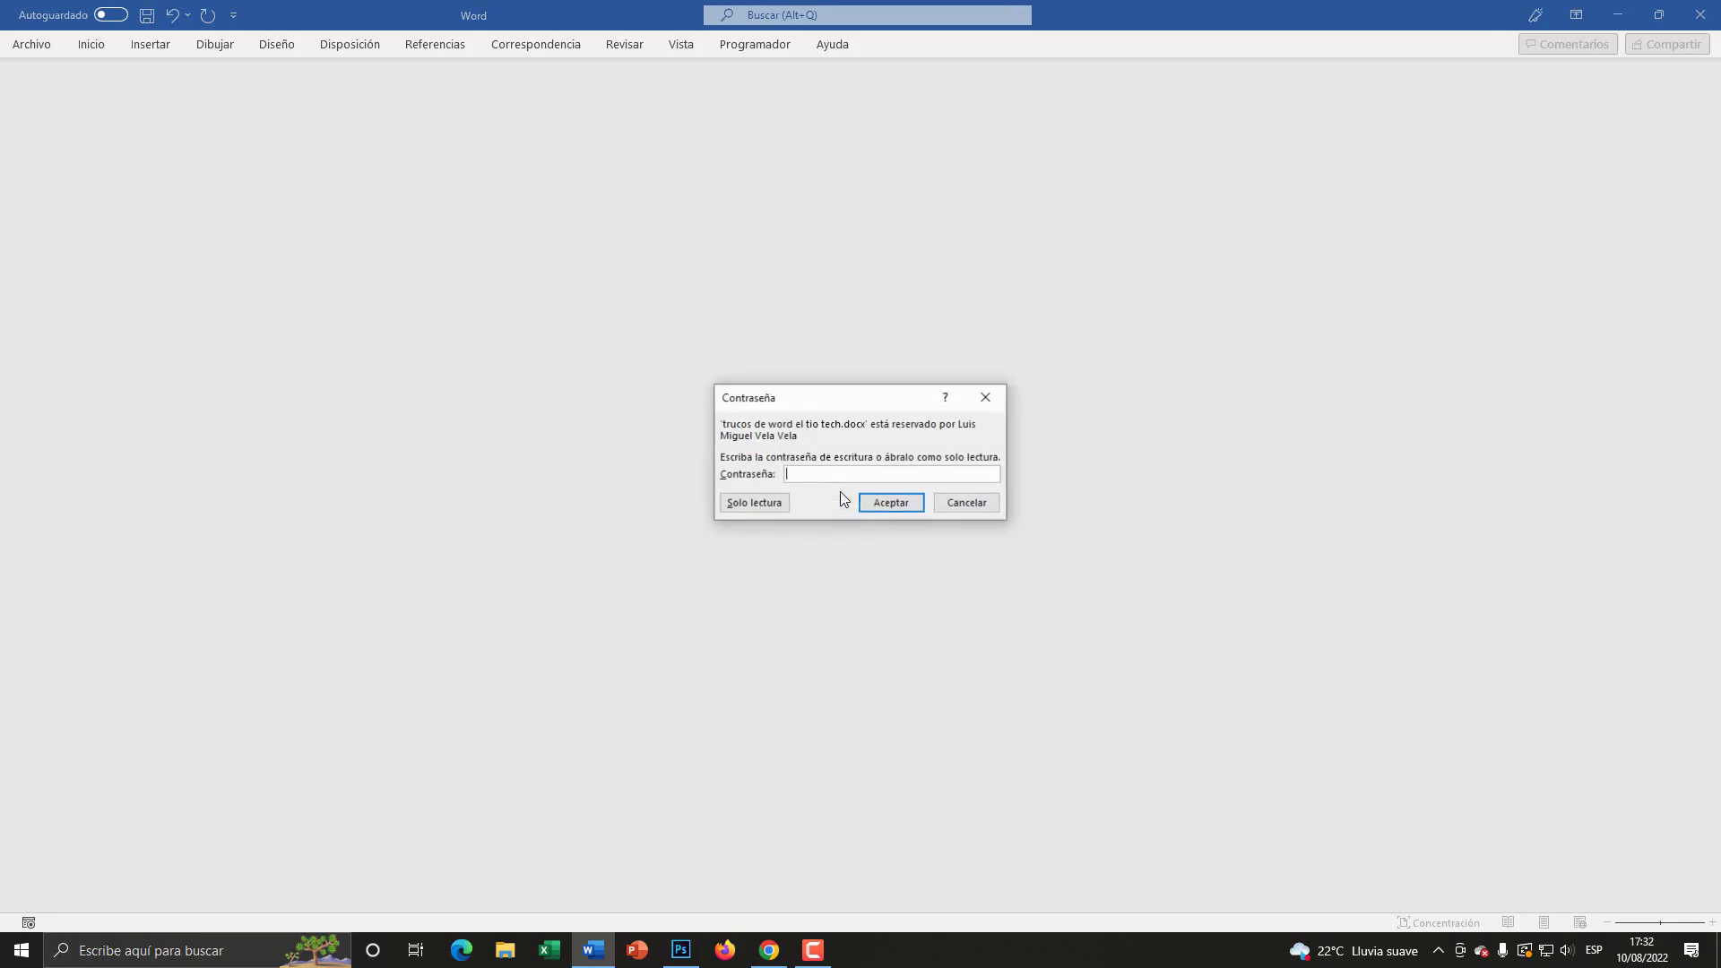
pyautogui.click(908, 506)
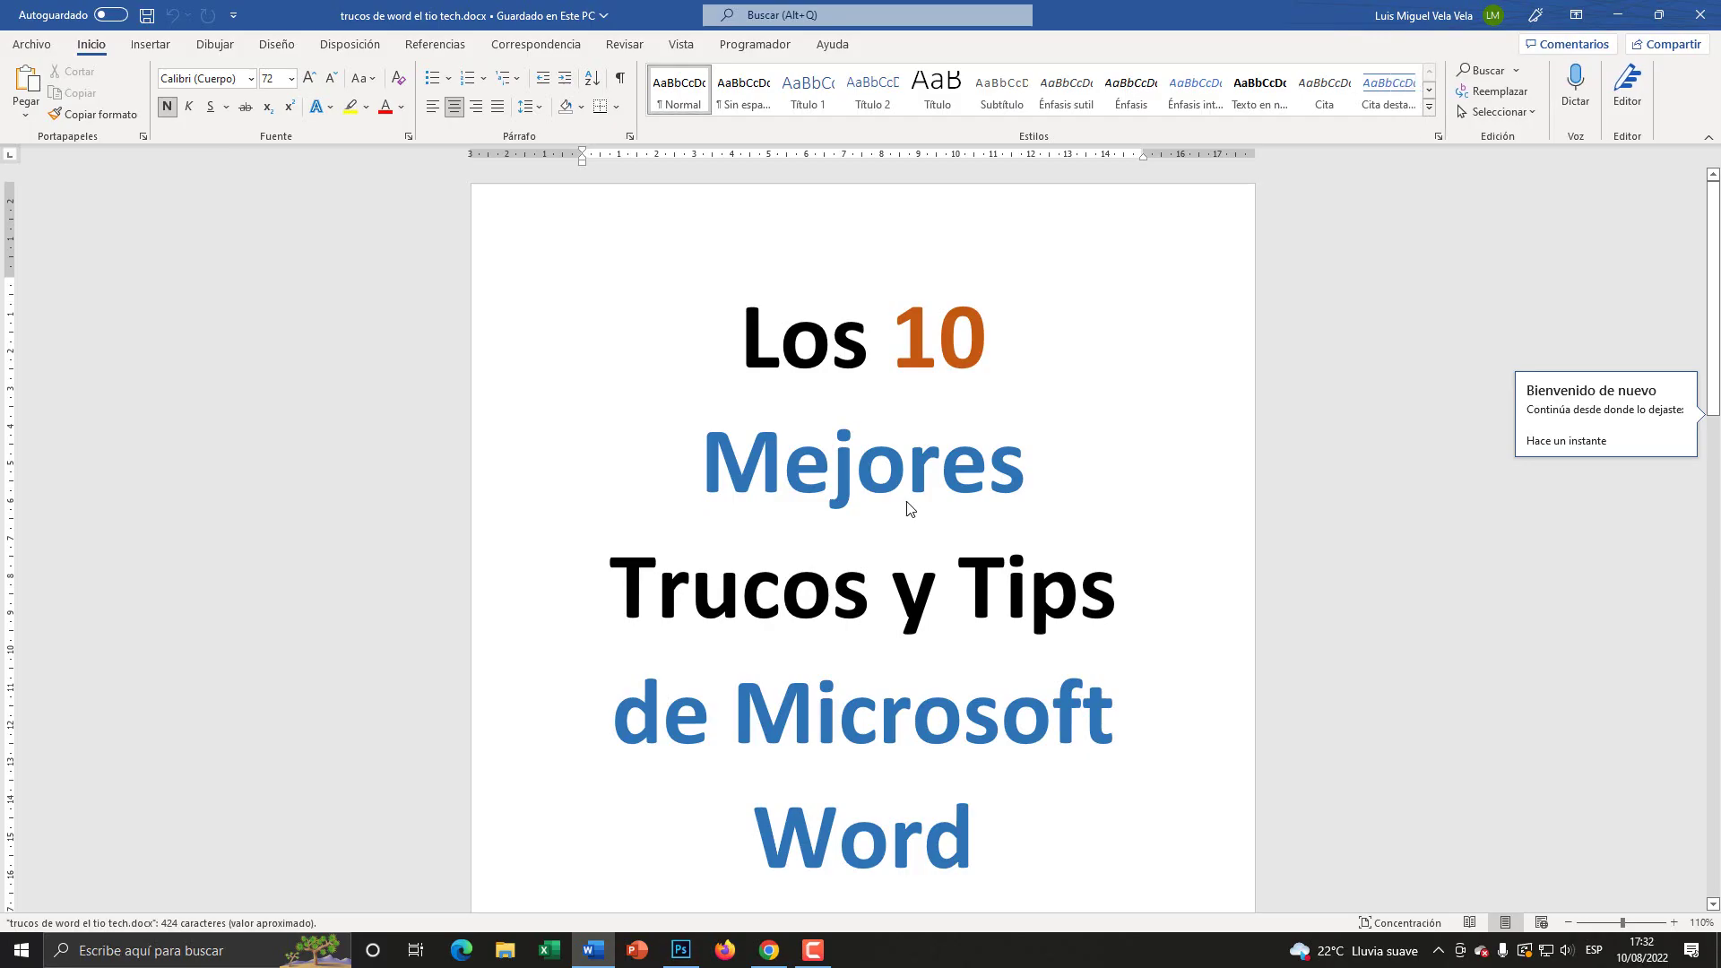
# Scroll to tip 3 and reach the General Options of the Save As dialog.
pyautogui.scroll(-5, 903, 487)
pyautogui.scroll(-5, 903, 488)
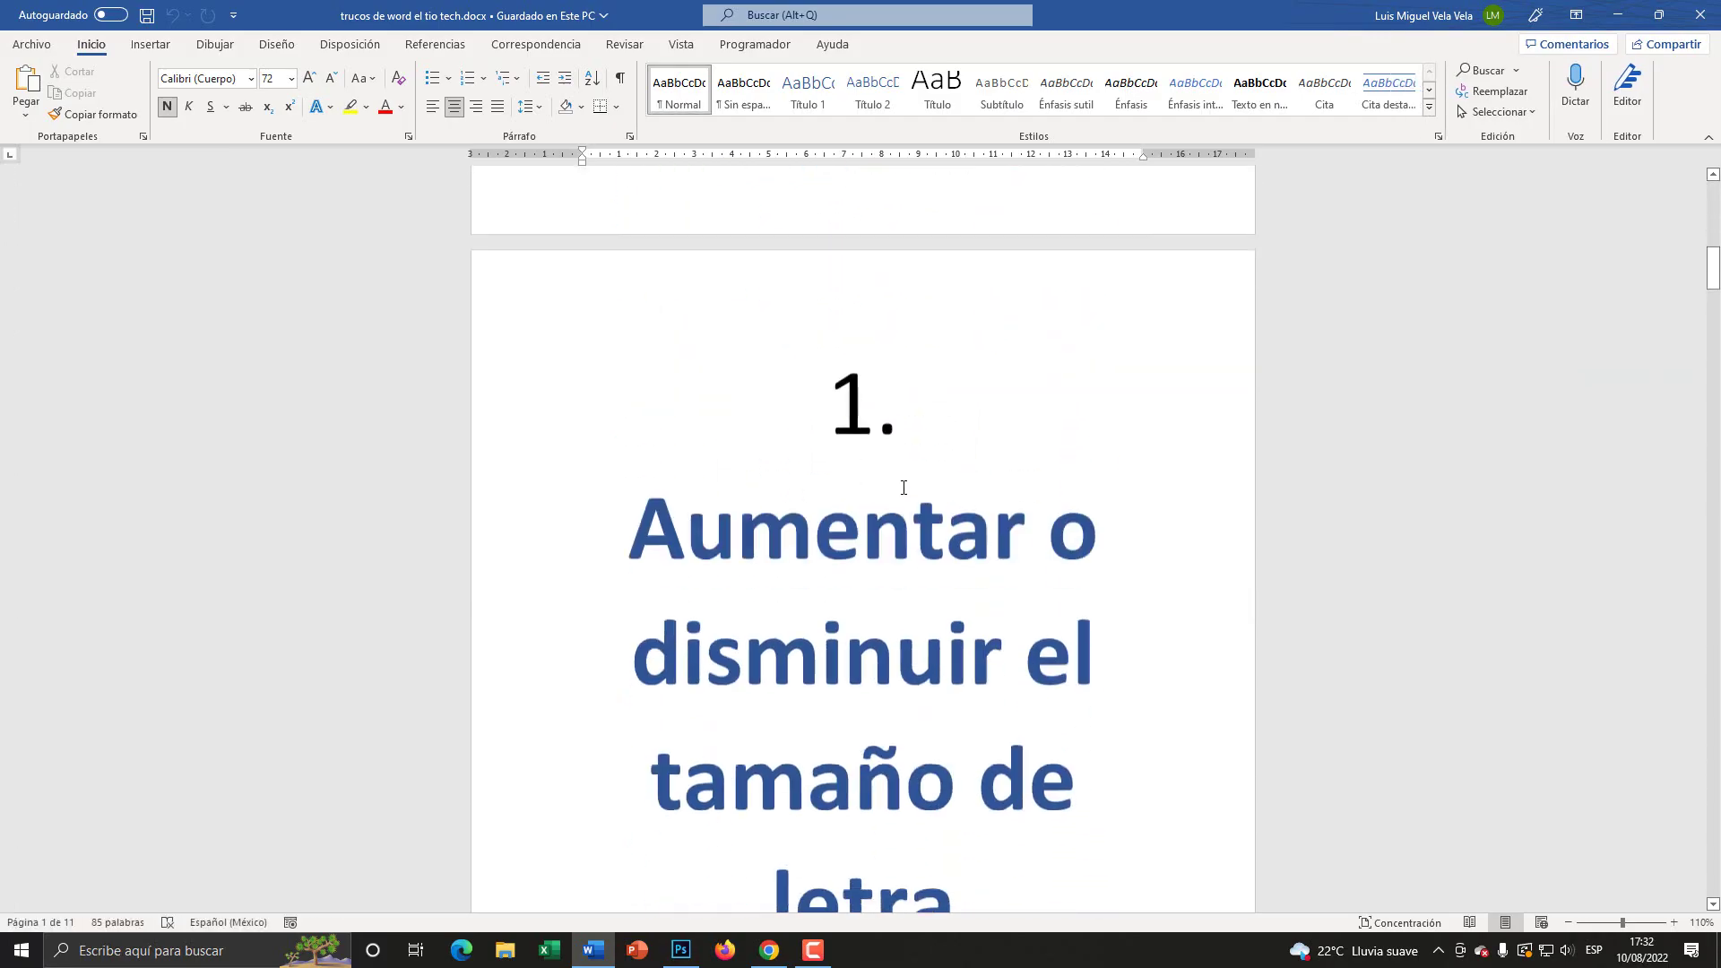
pyautogui.scroll(-5, 903, 488)
pyautogui.scroll(-5, 903, 488)
pyautogui.scroll(-5, 903, 487)
pyautogui.scroll(-1, 901, 482)
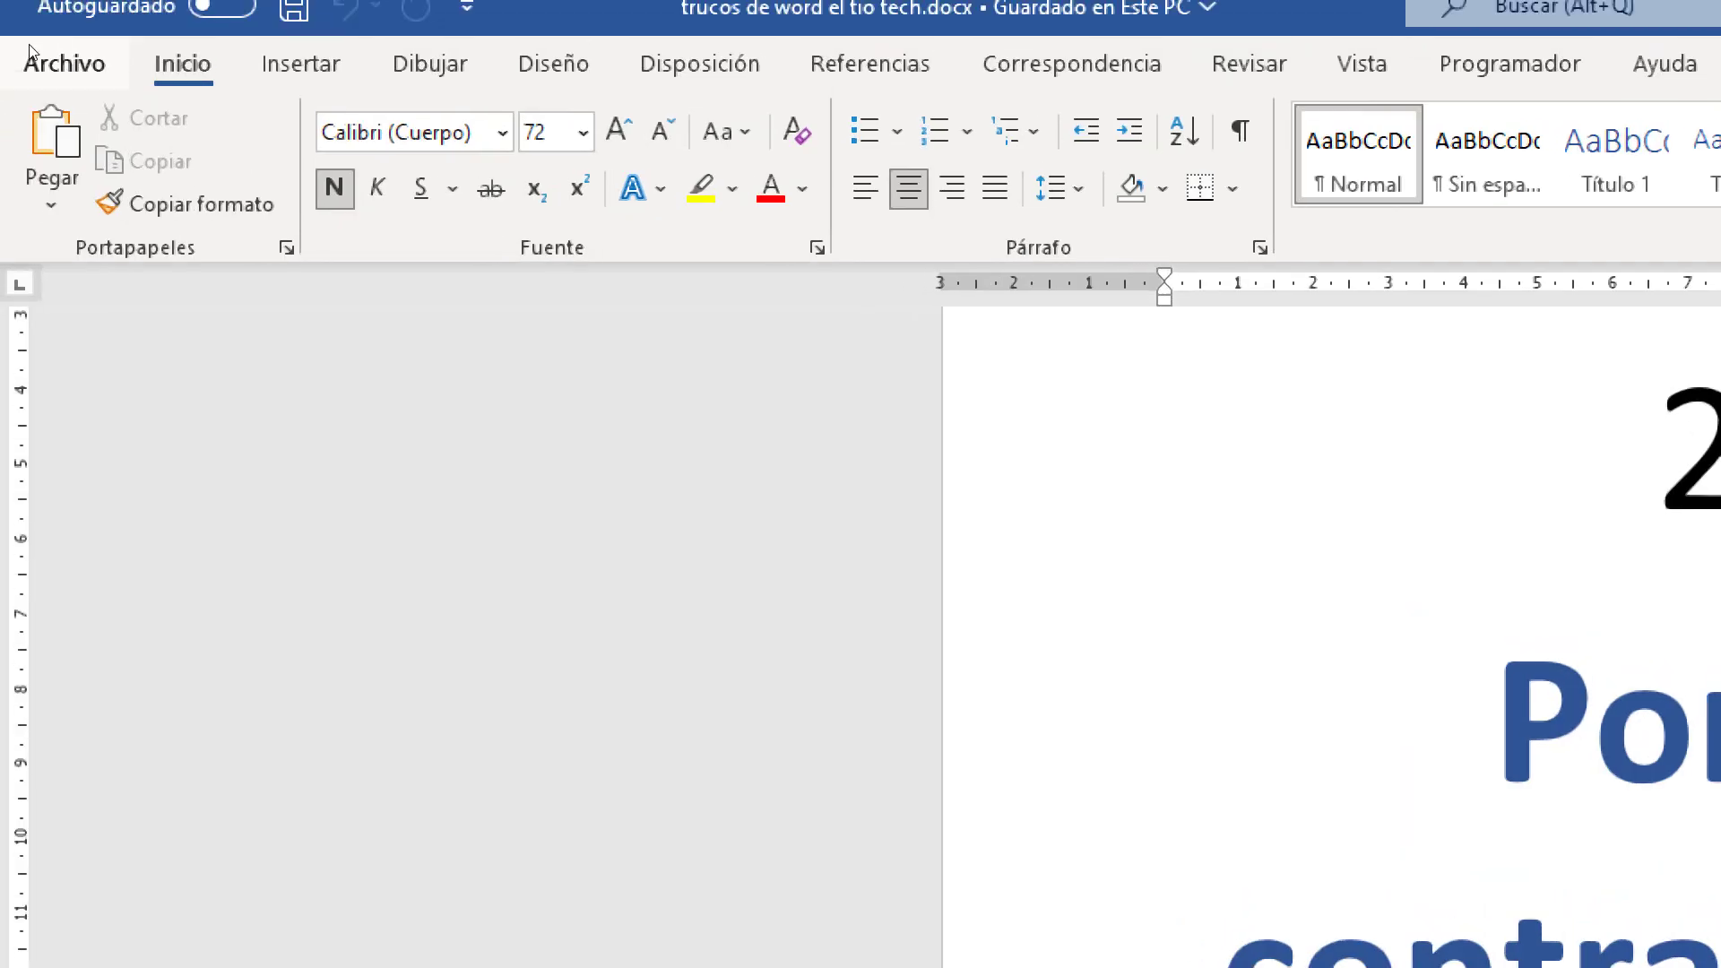
pyautogui.click(31, 45)
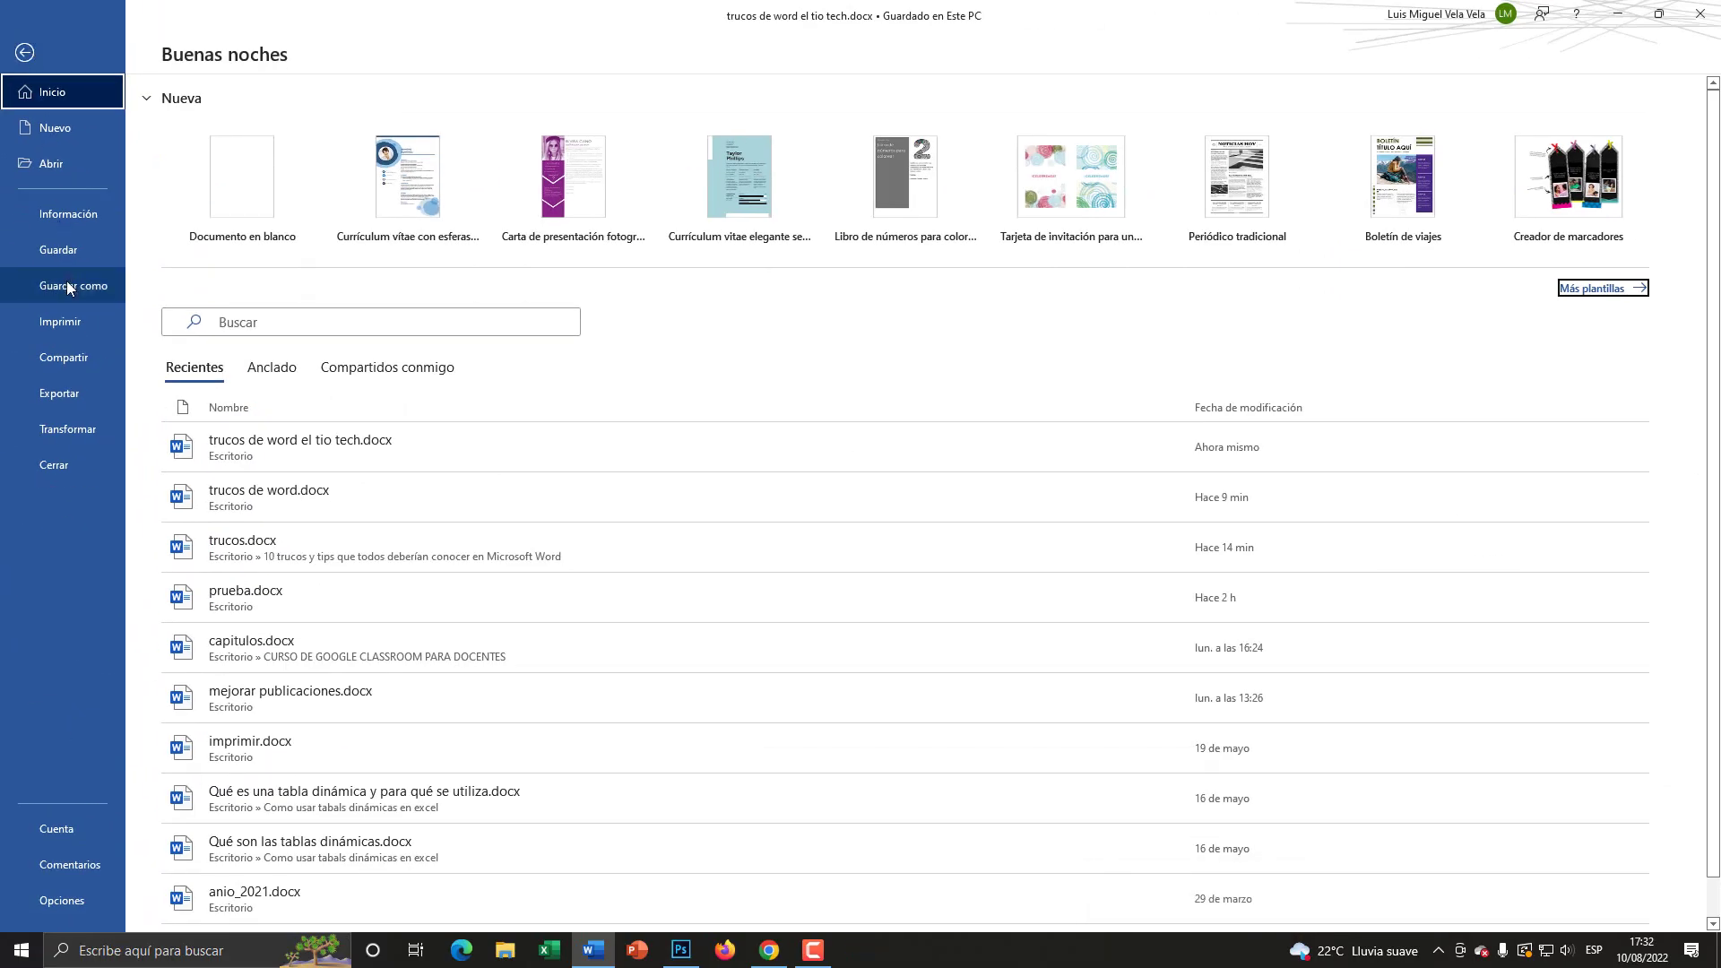
pyautogui.click(68, 287)
pyautogui.click(237, 352)
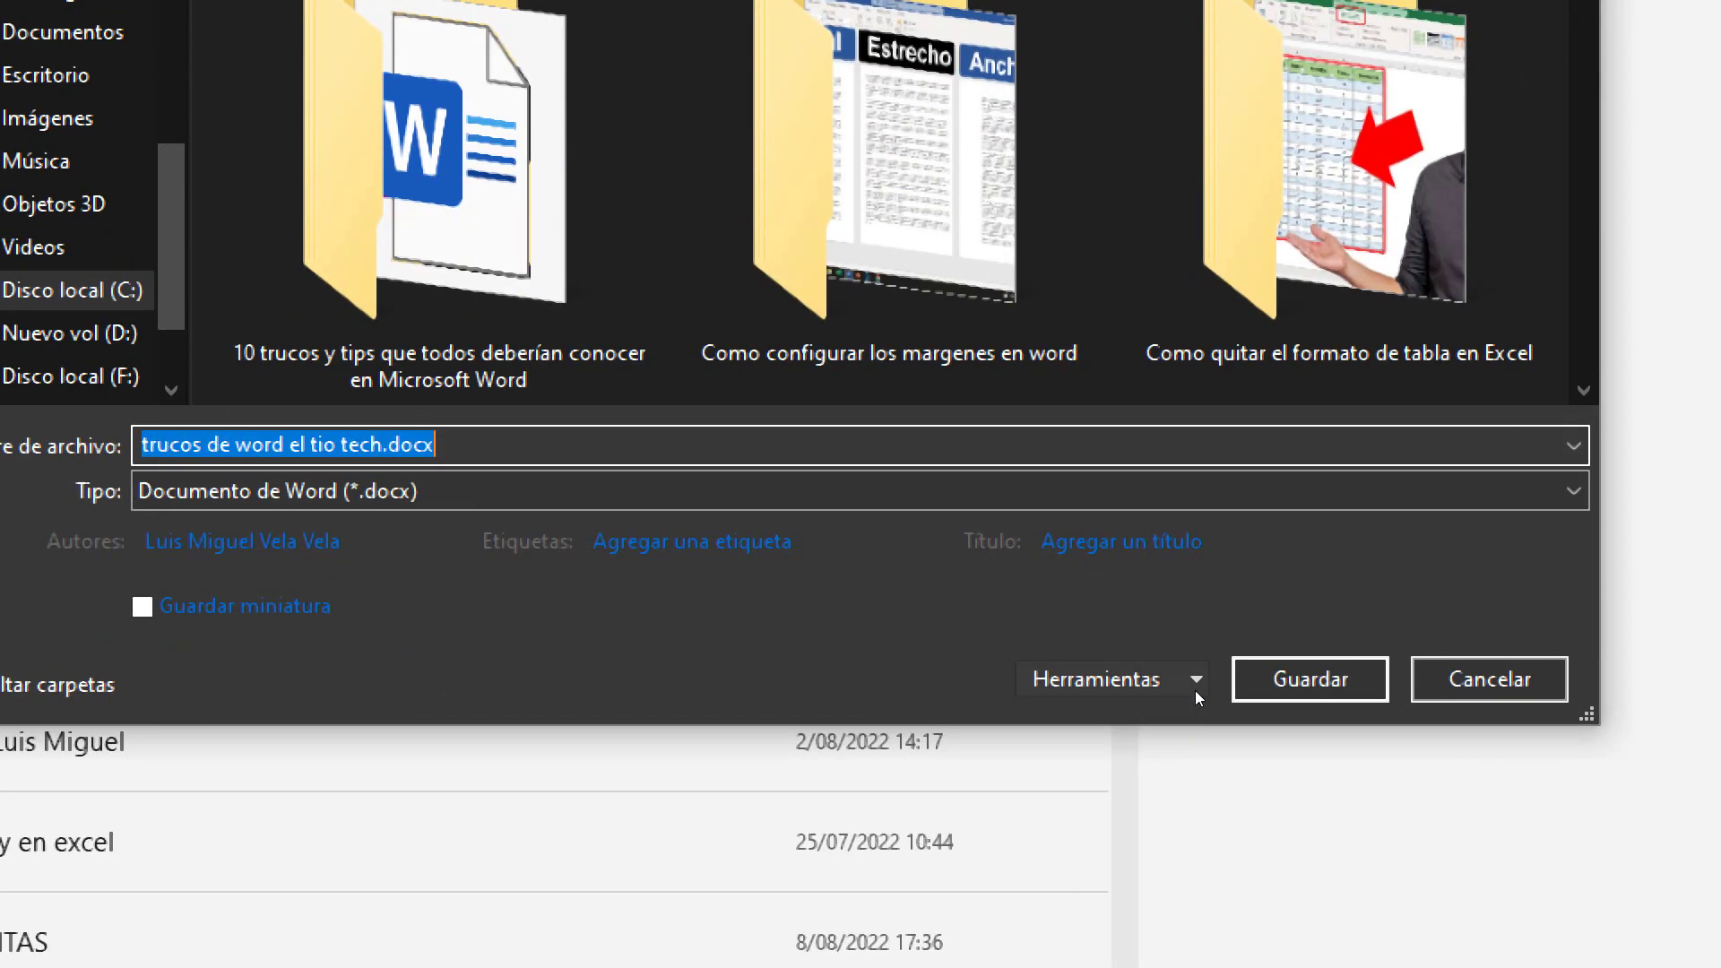
pyautogui.click(1195, 690)
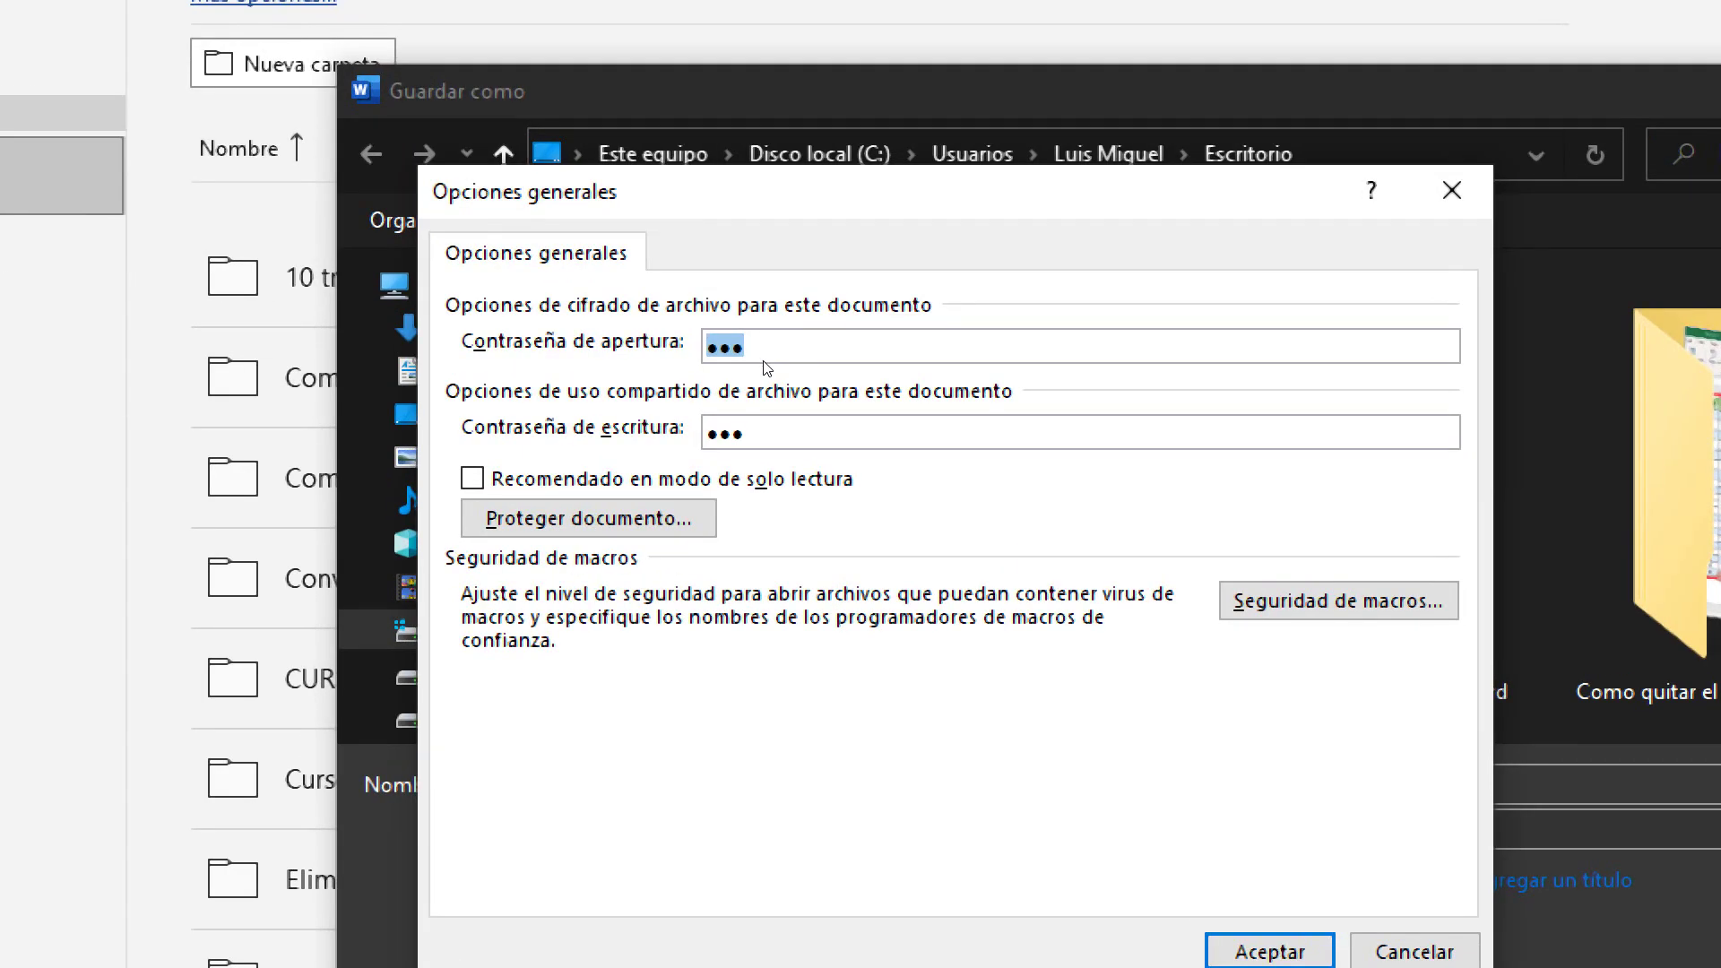
# Clear both the opening and editing passwords and save the tips document again.
pyautogui.press('BackSpace')
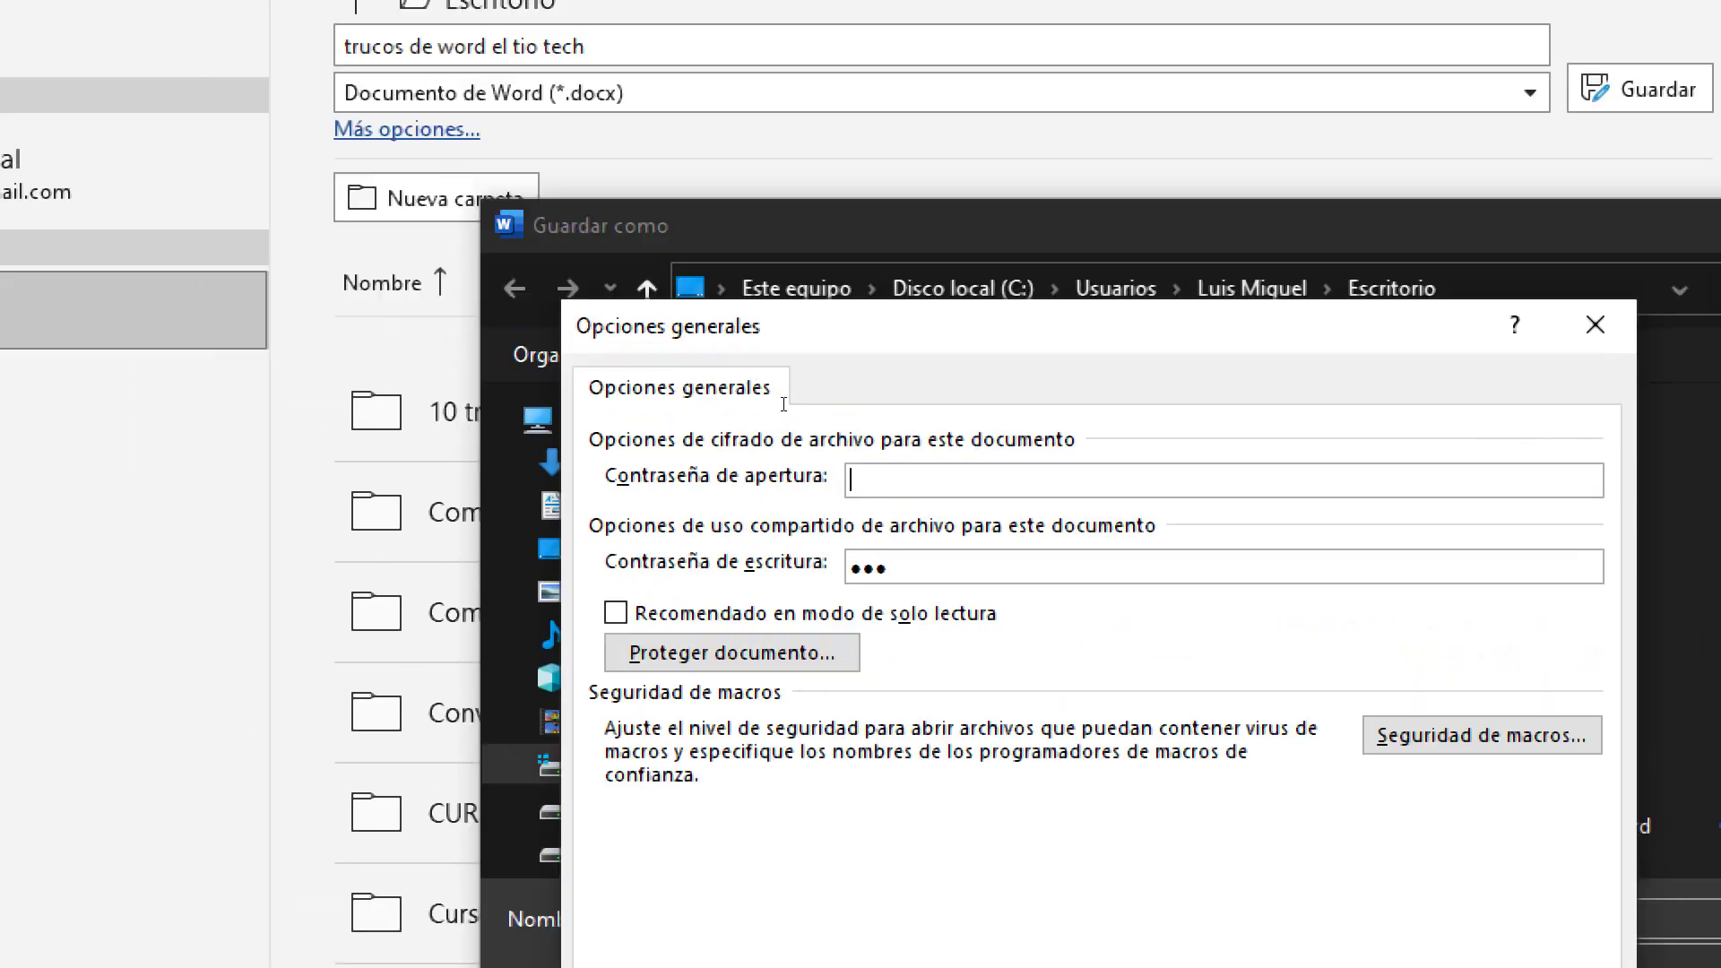
pyautogui.press('Tab')
pyautogui.press('BackSpace')
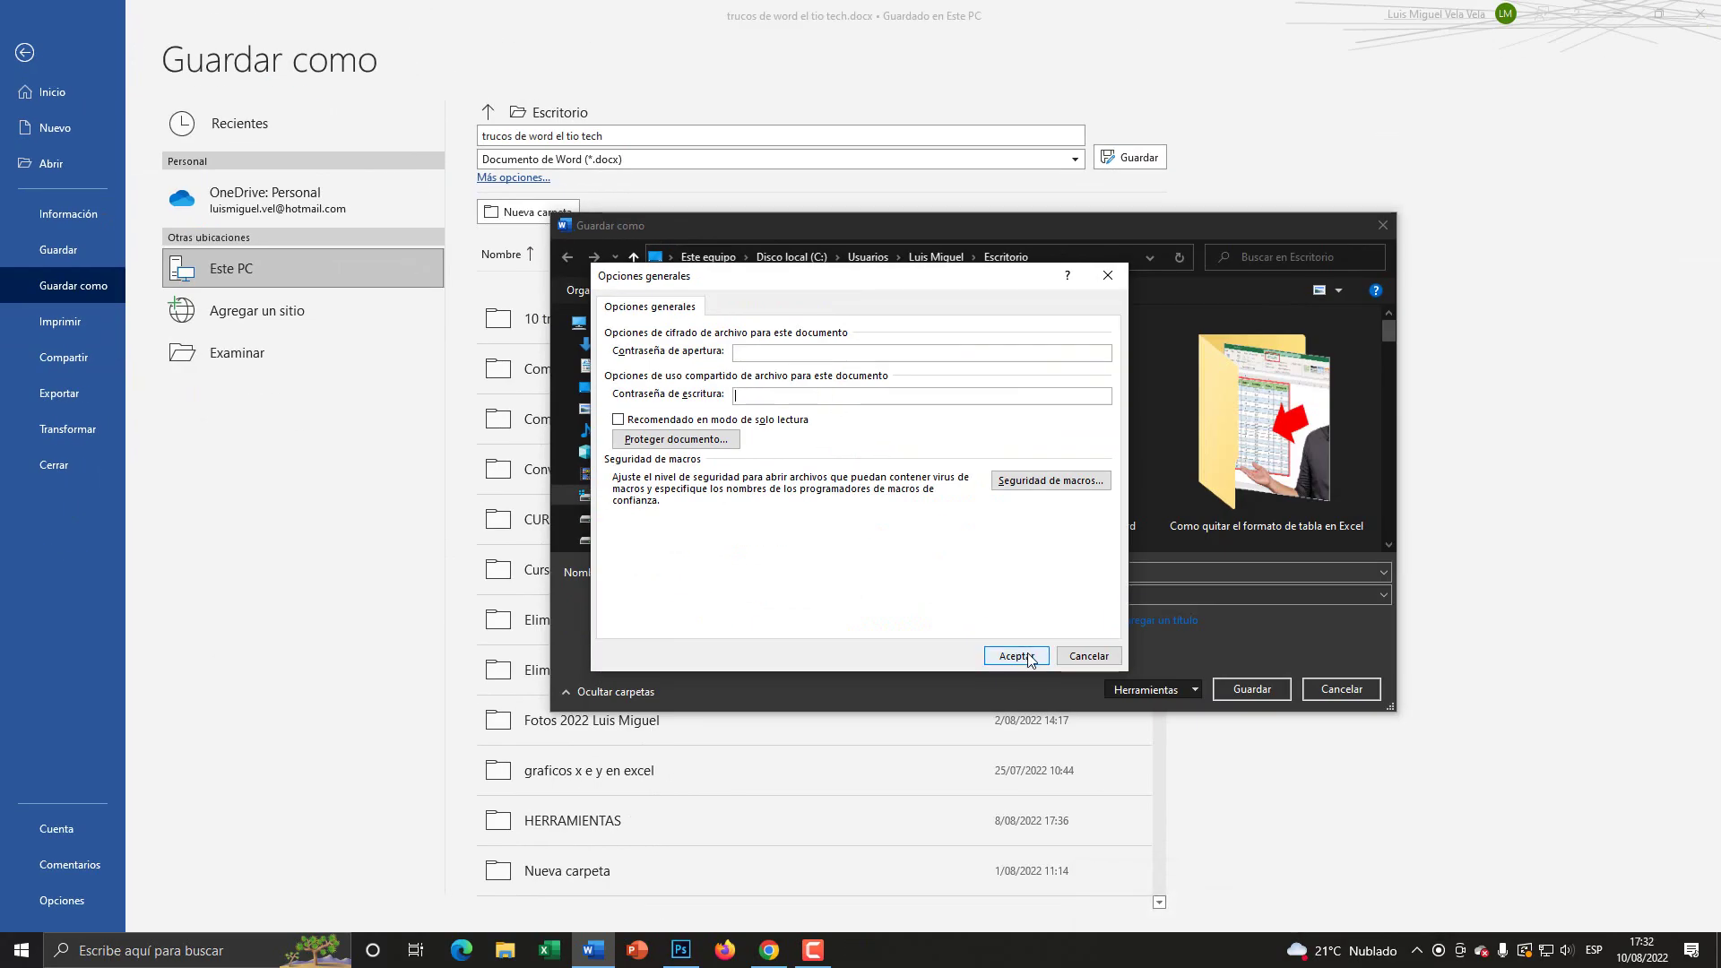
pyautogui.click(1022, 659)
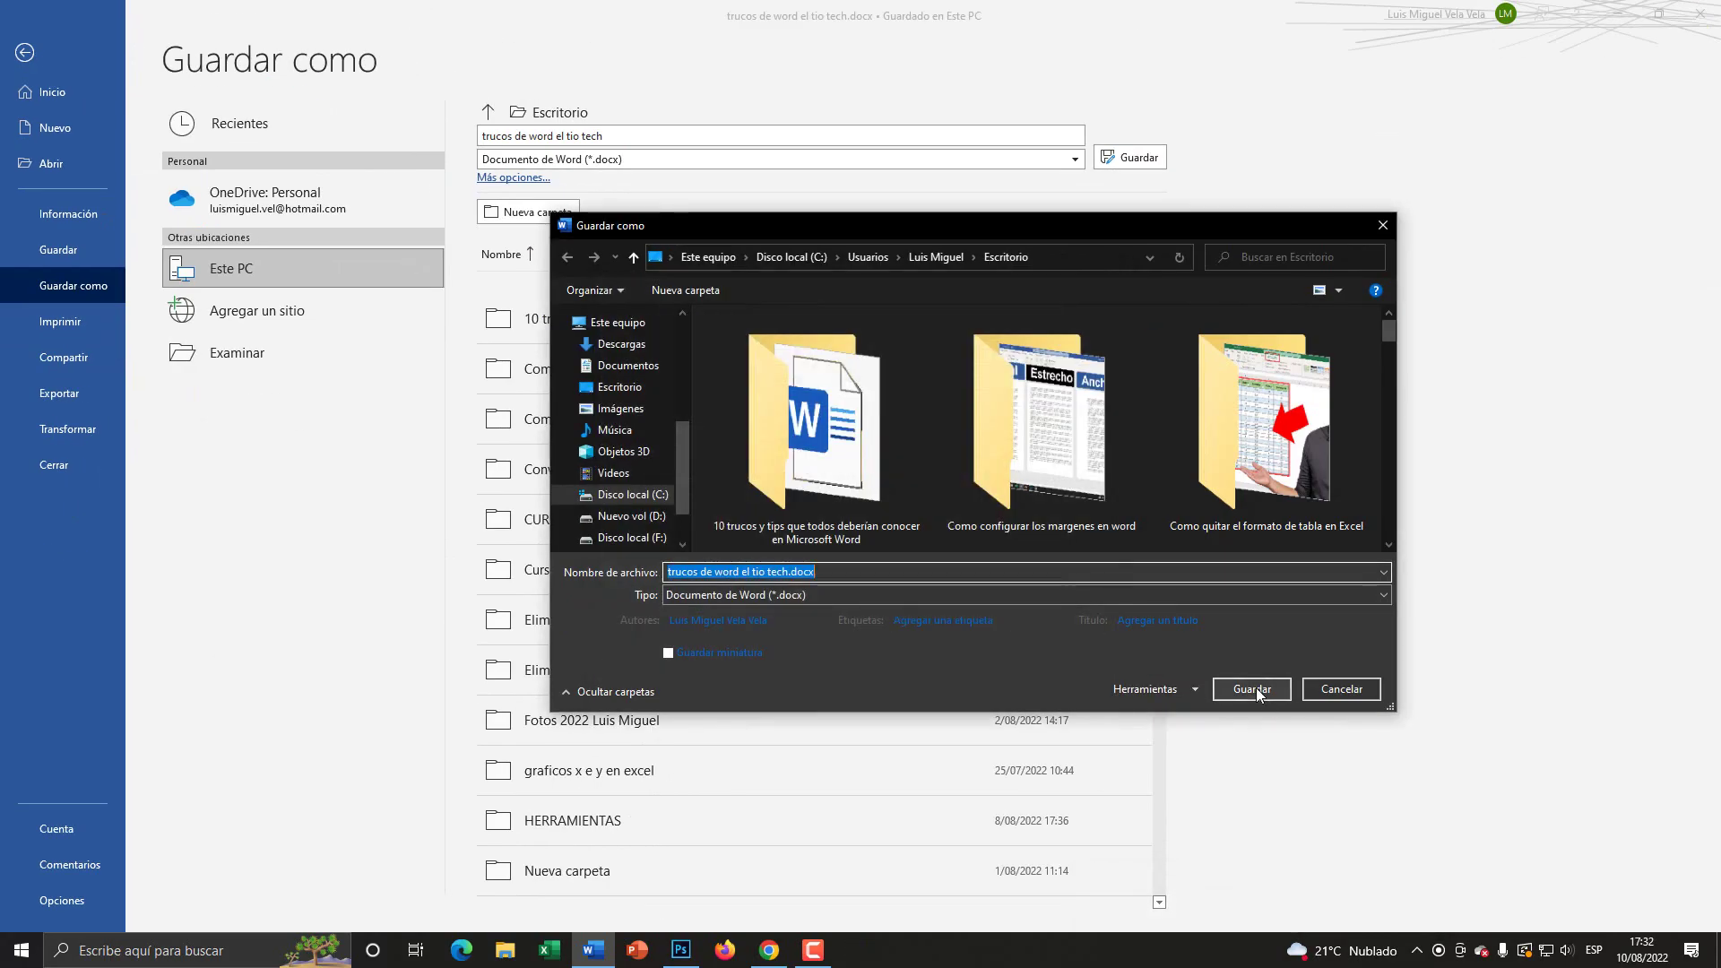
pyautogui.click(1254, 688)
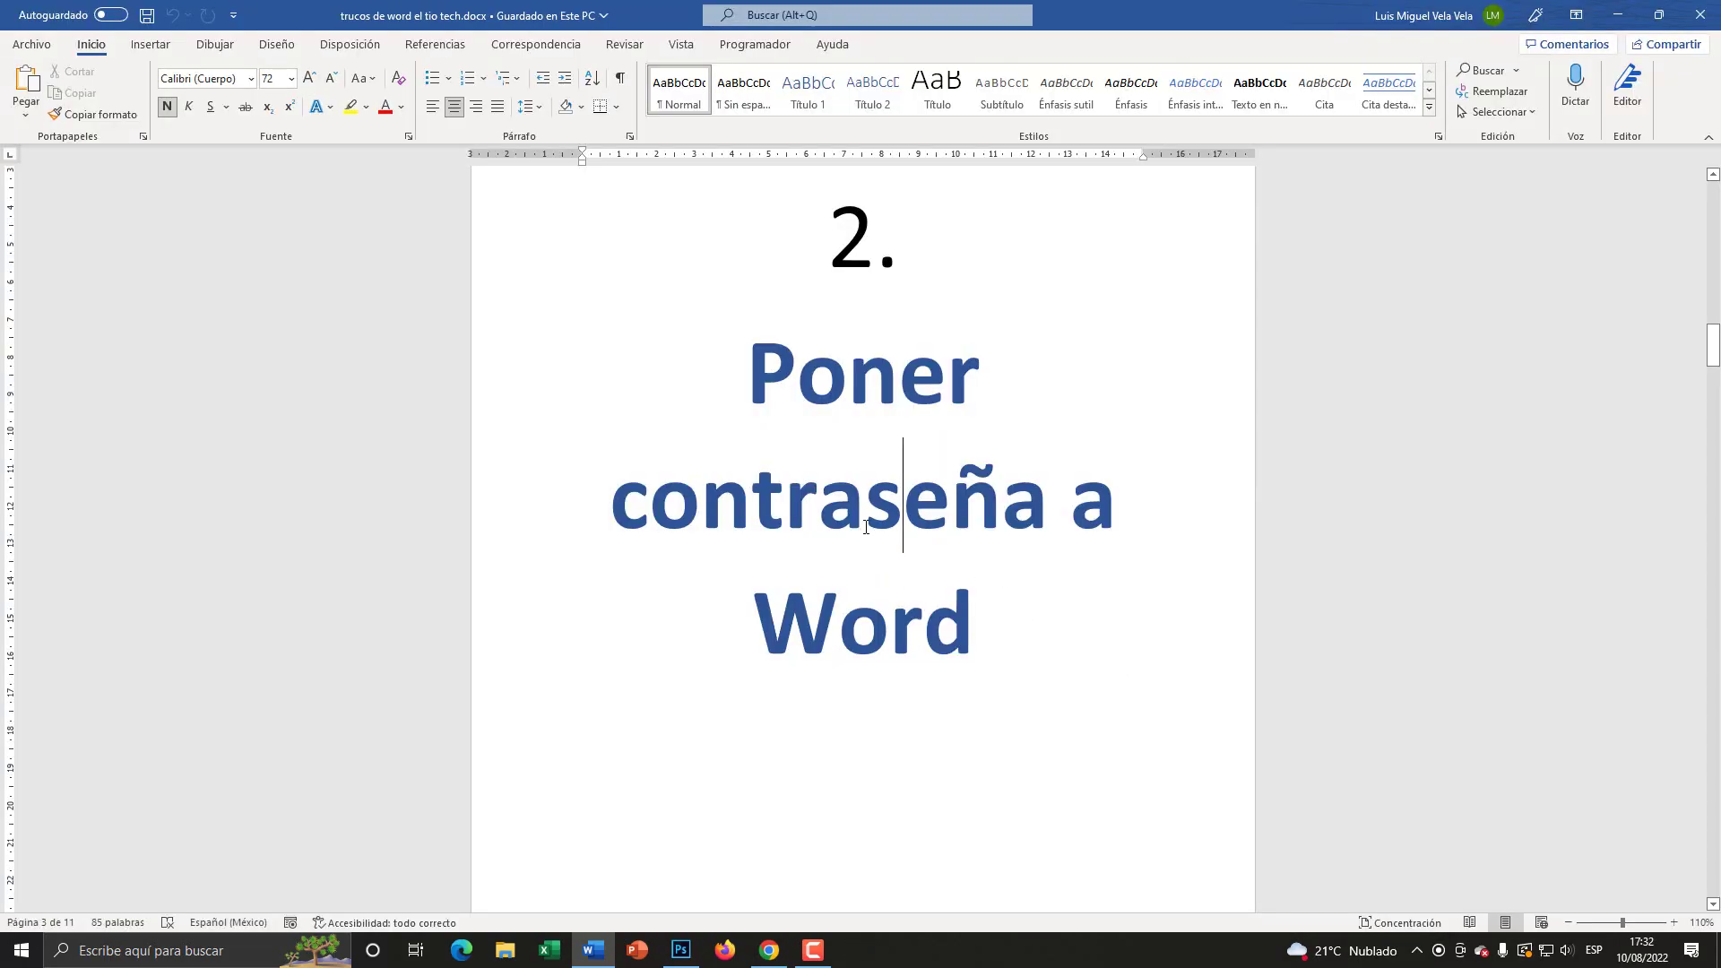
pyautogui.scroll(-2, 866, 527)
pyautogui.scroll(-6, 878, 533)
pyautogui.scroll(-3, 896, 542)
pyautogui.scroll(-1, 905, 550)
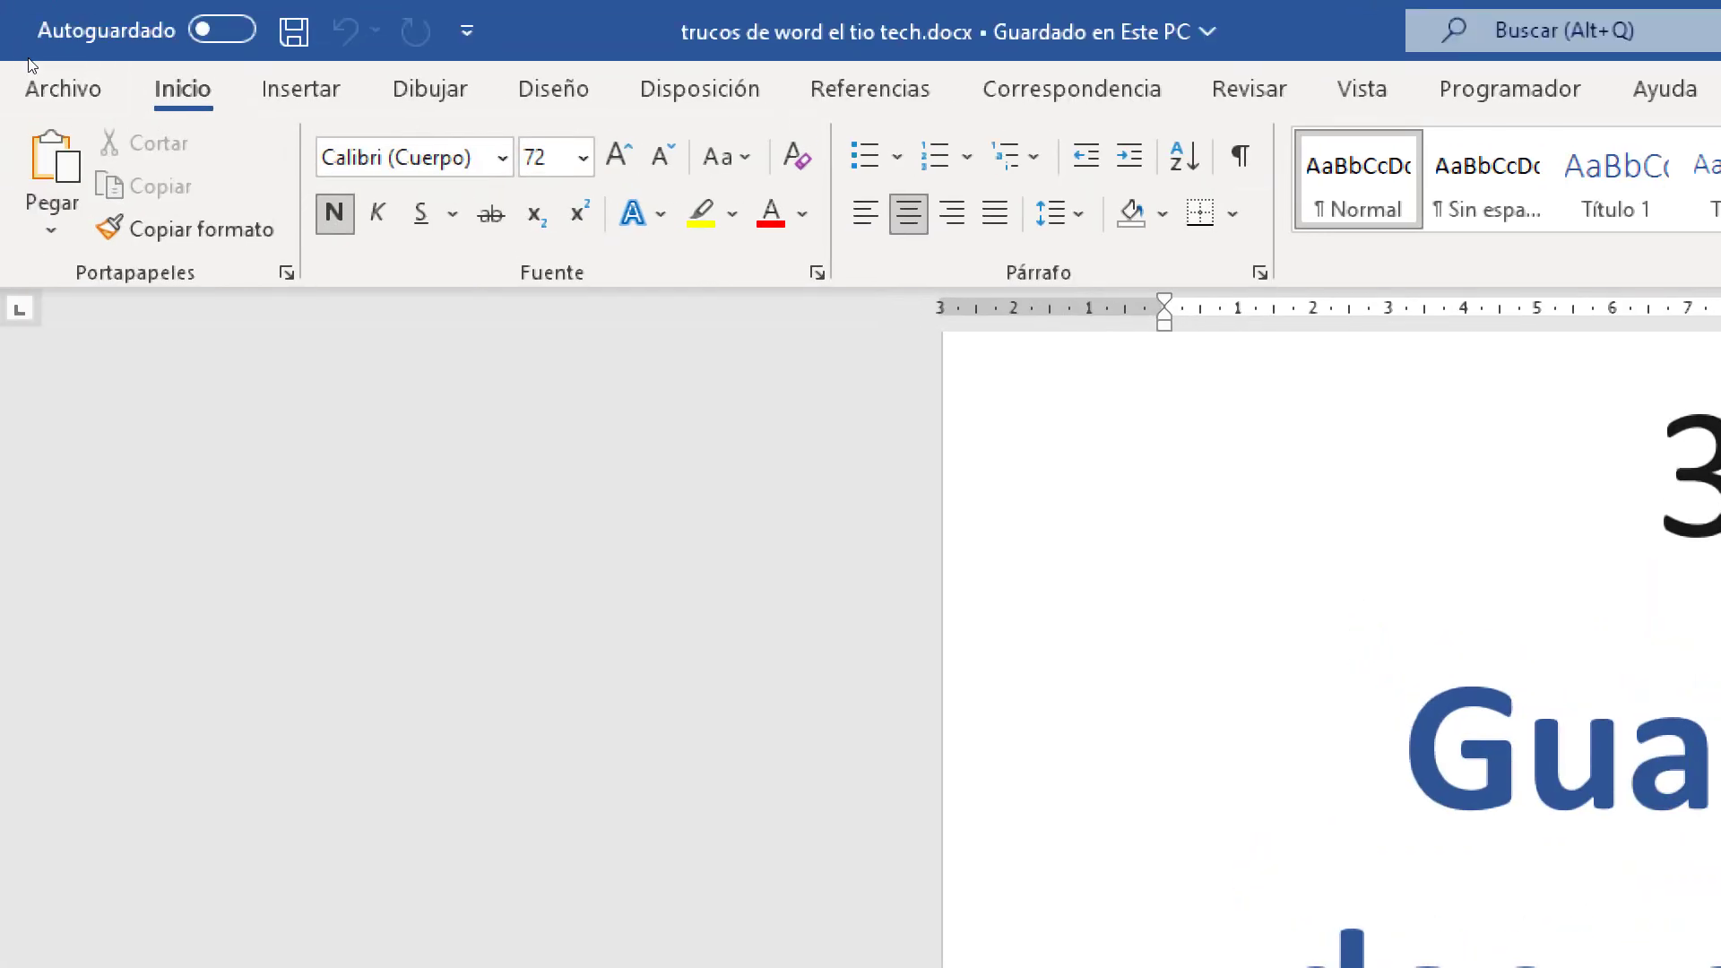
# In Word Options > Guardar, keep AutoRecover enabled and set its interval to 1 minute.
pyautogui.click(46, 47)
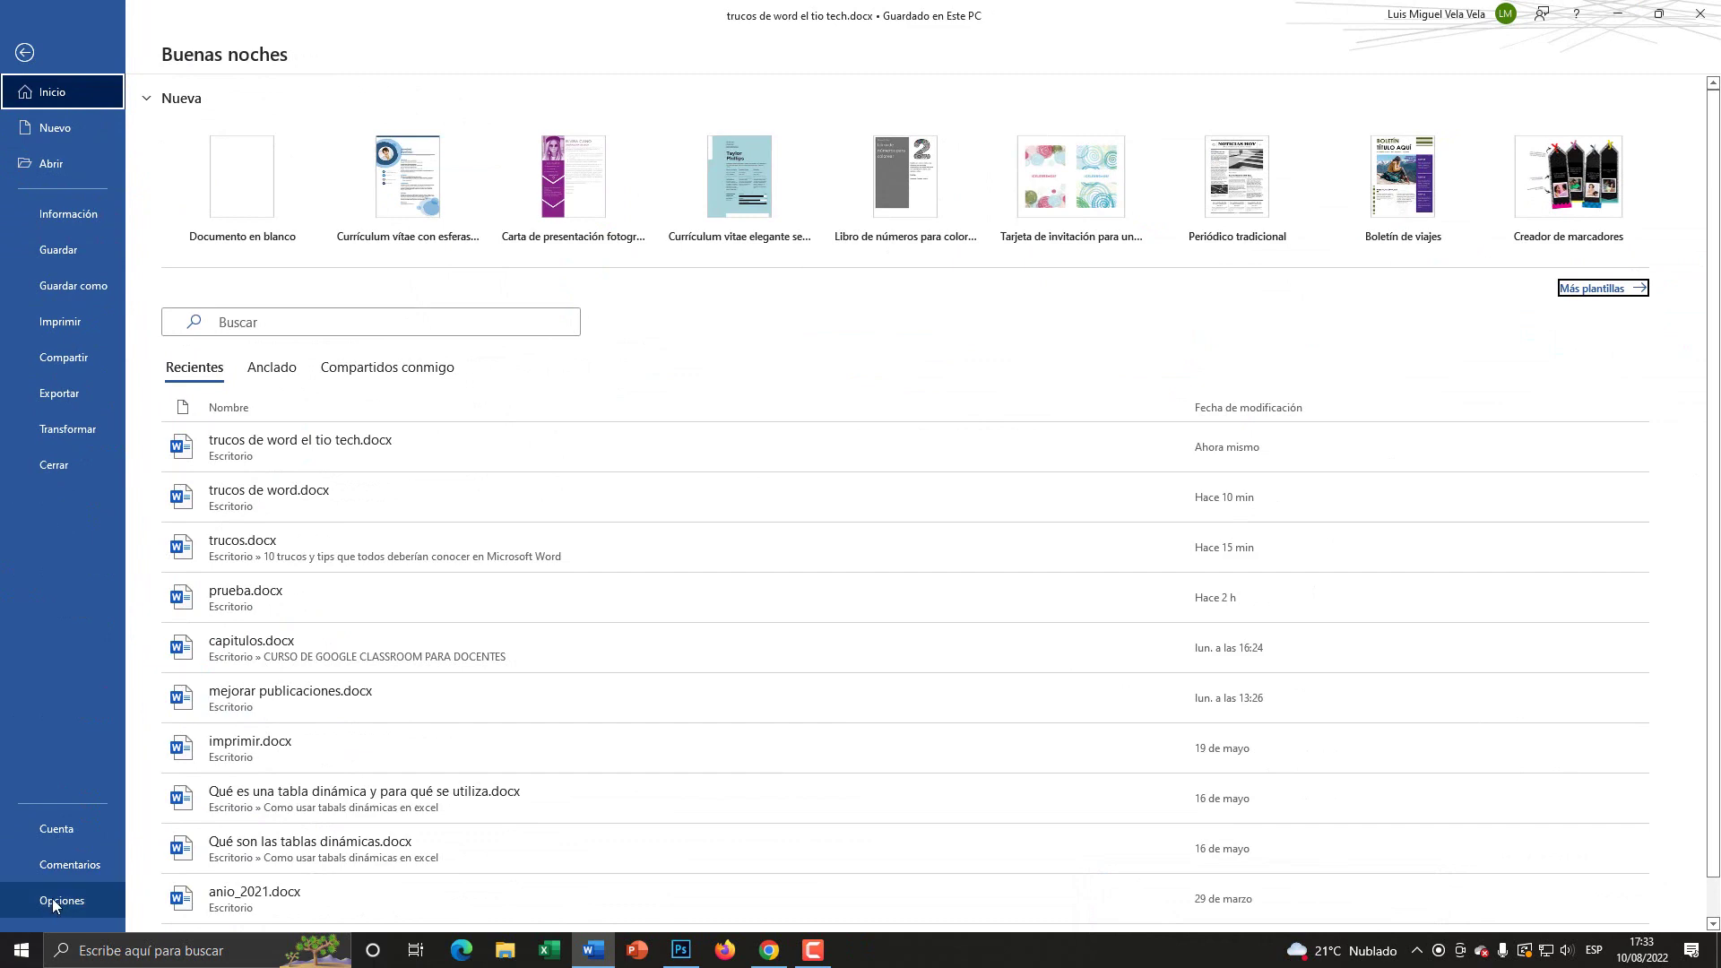
pyautogui.click(52, 898)
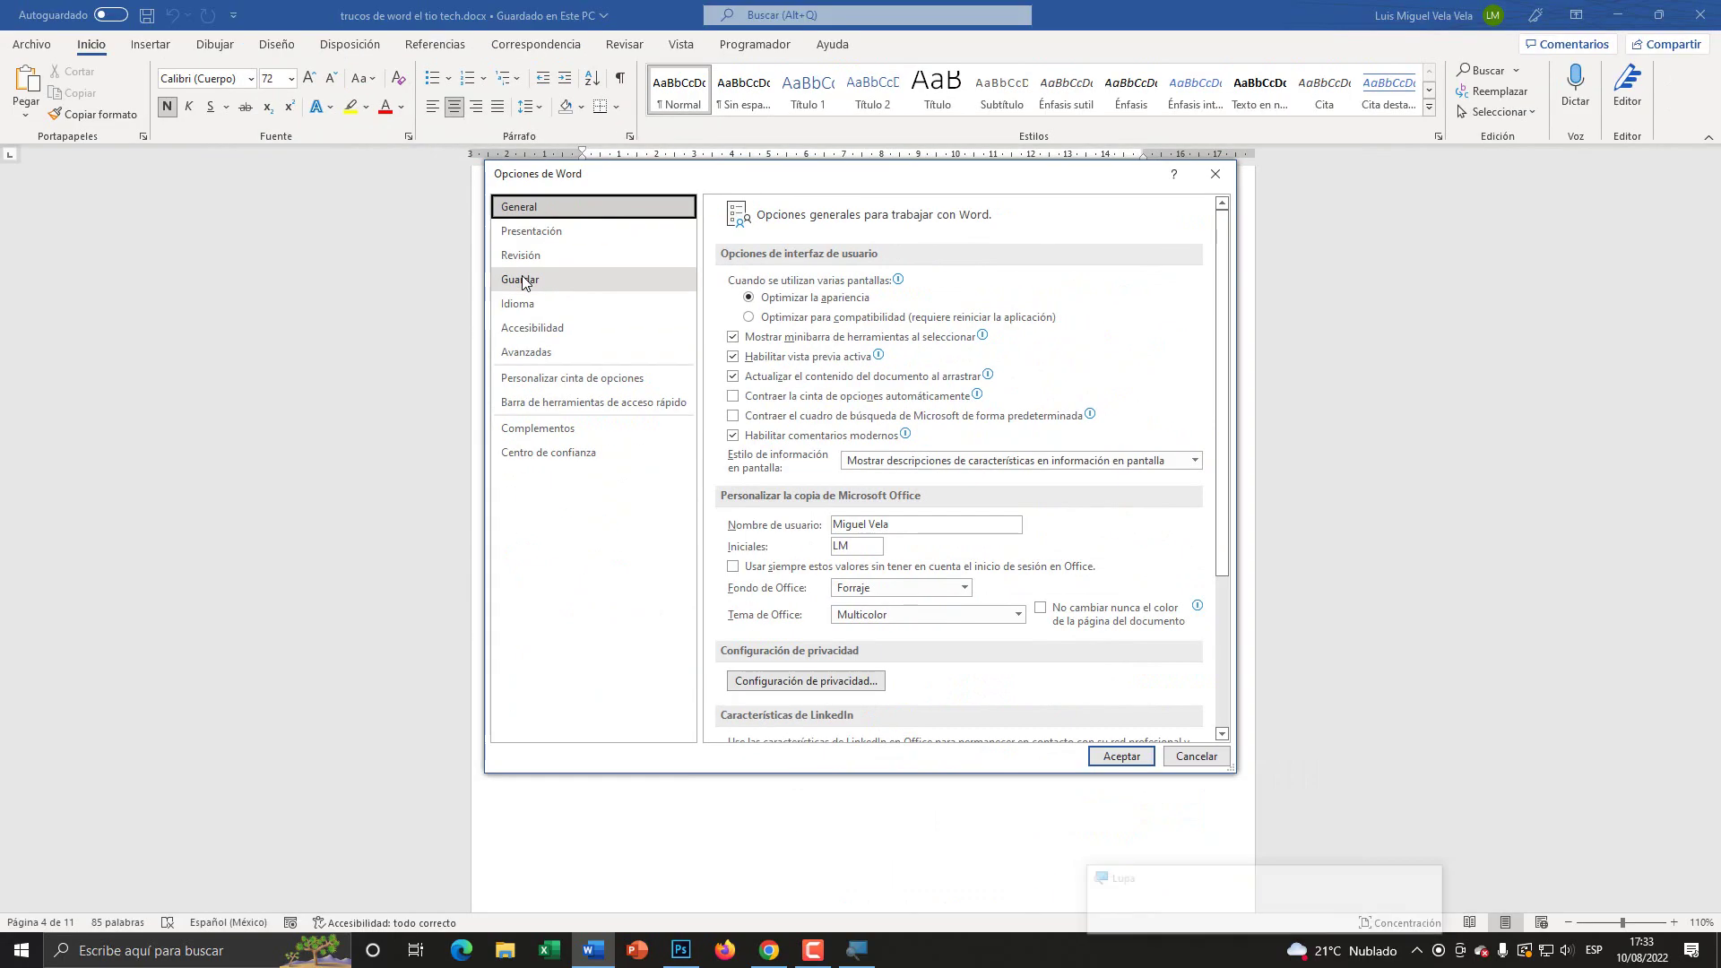
pyautogui.click(527, 283)
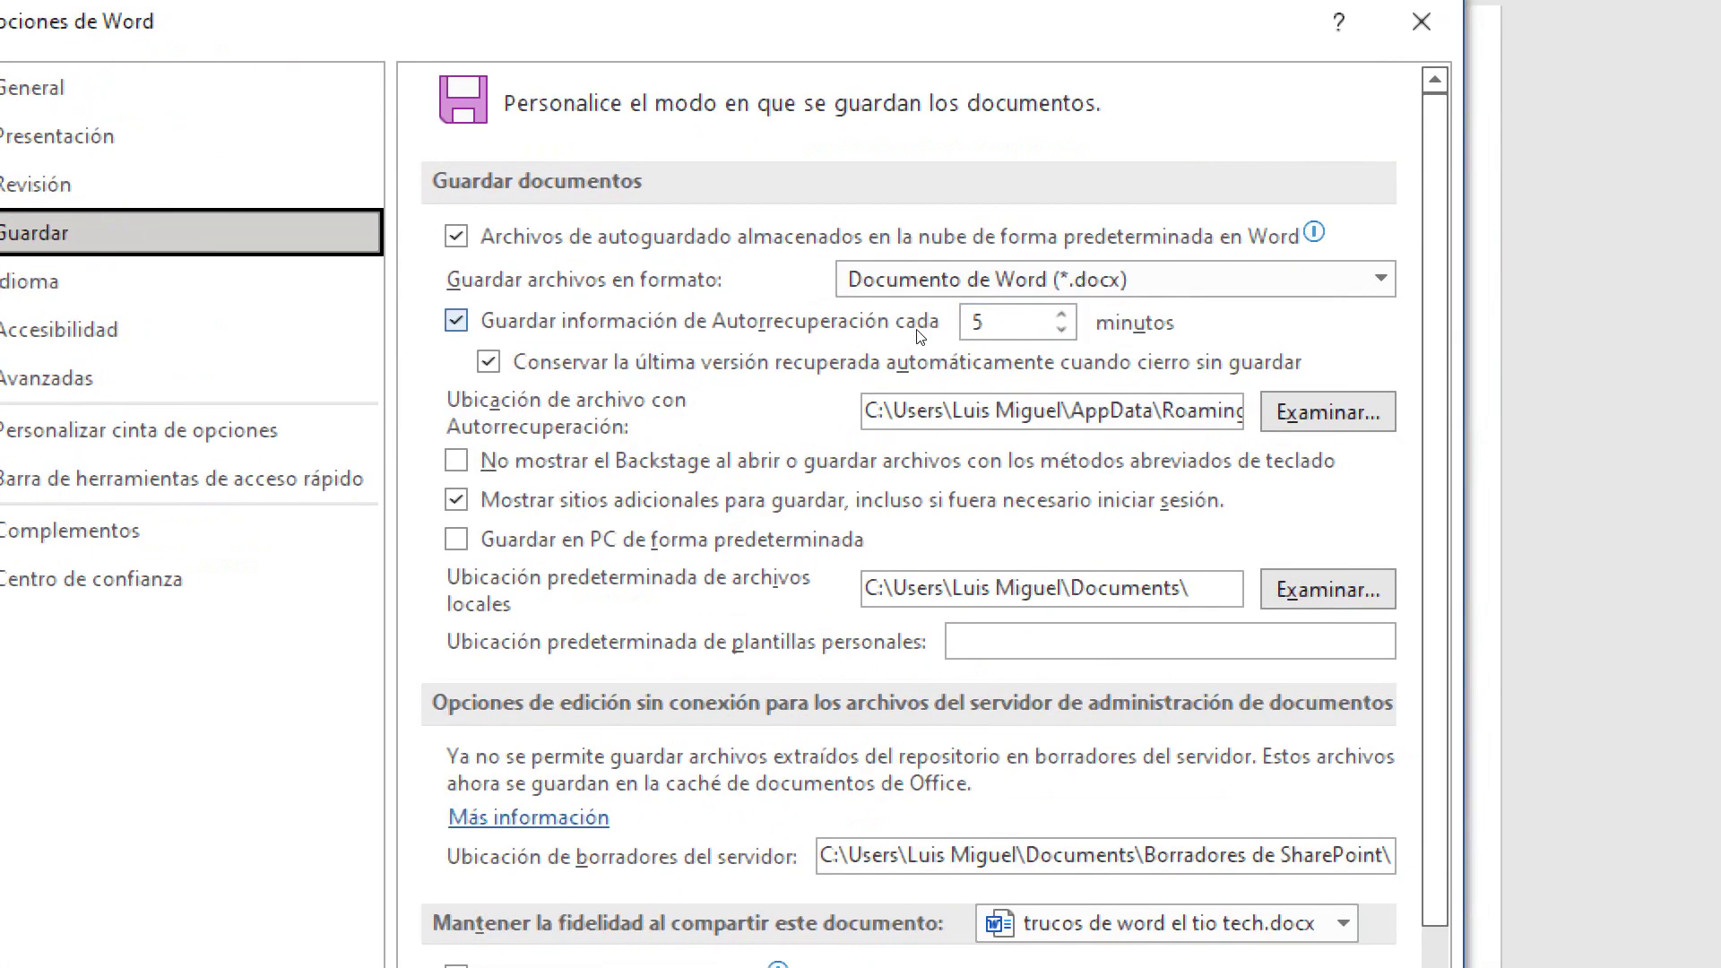
pyautogui.click(898, 326)
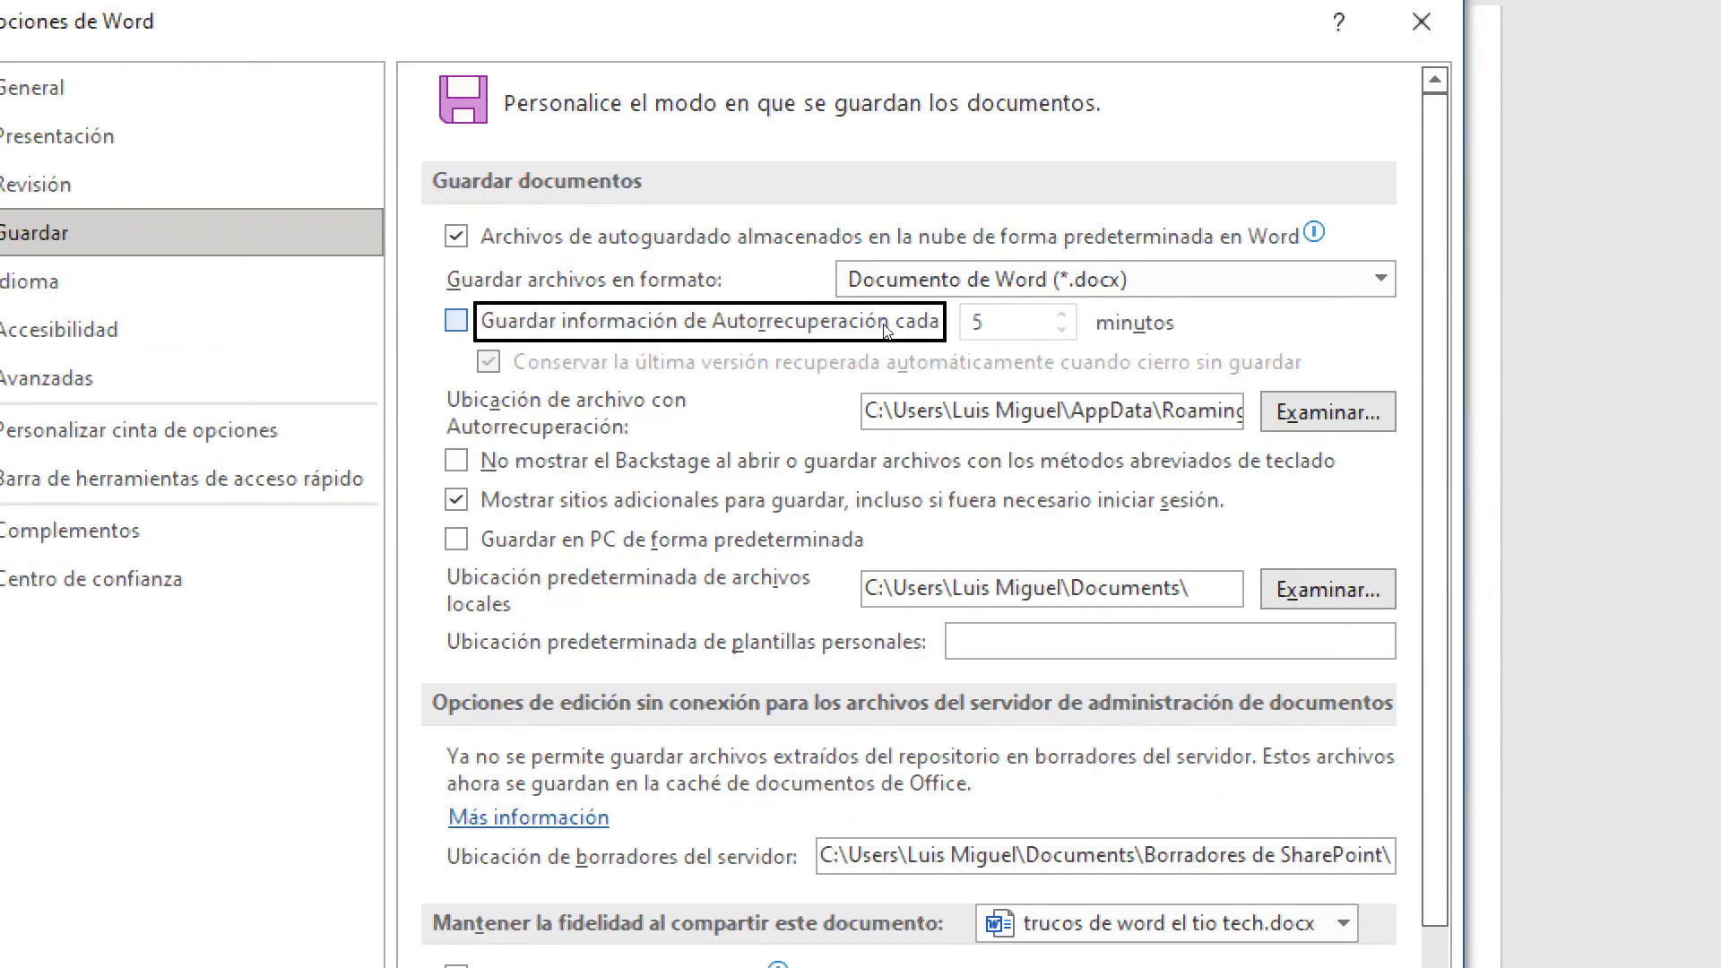
pyautogui.click(730, 330)
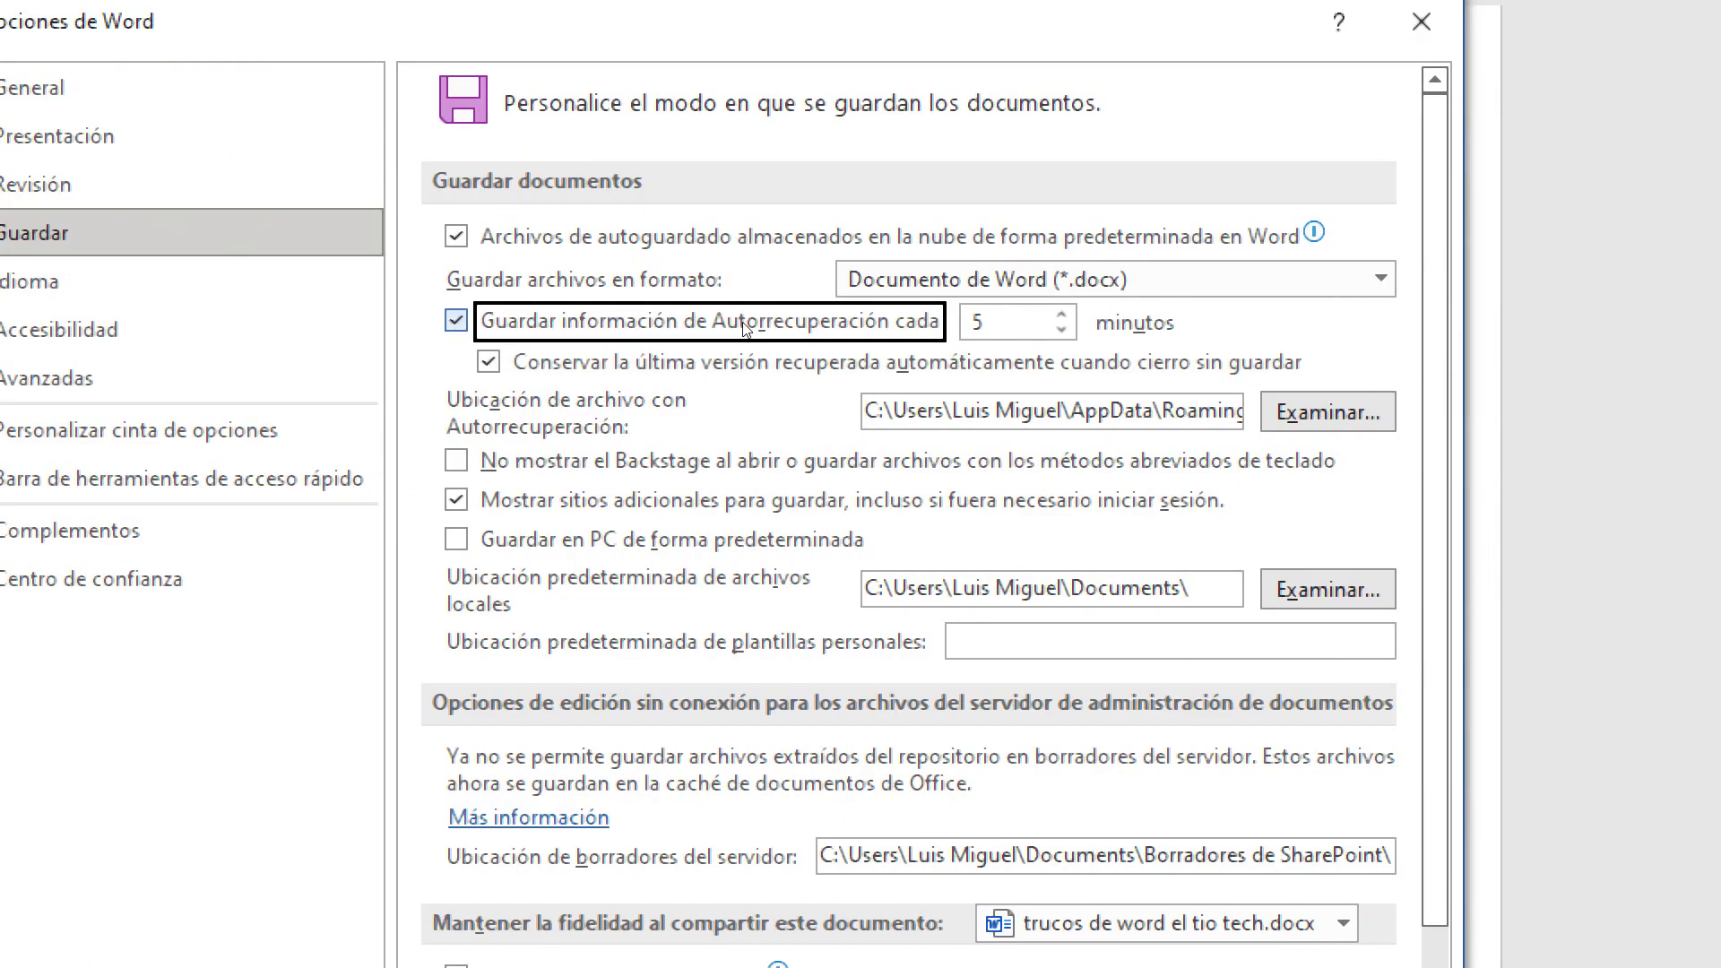
pyautogui.doubleClick(995, 323)
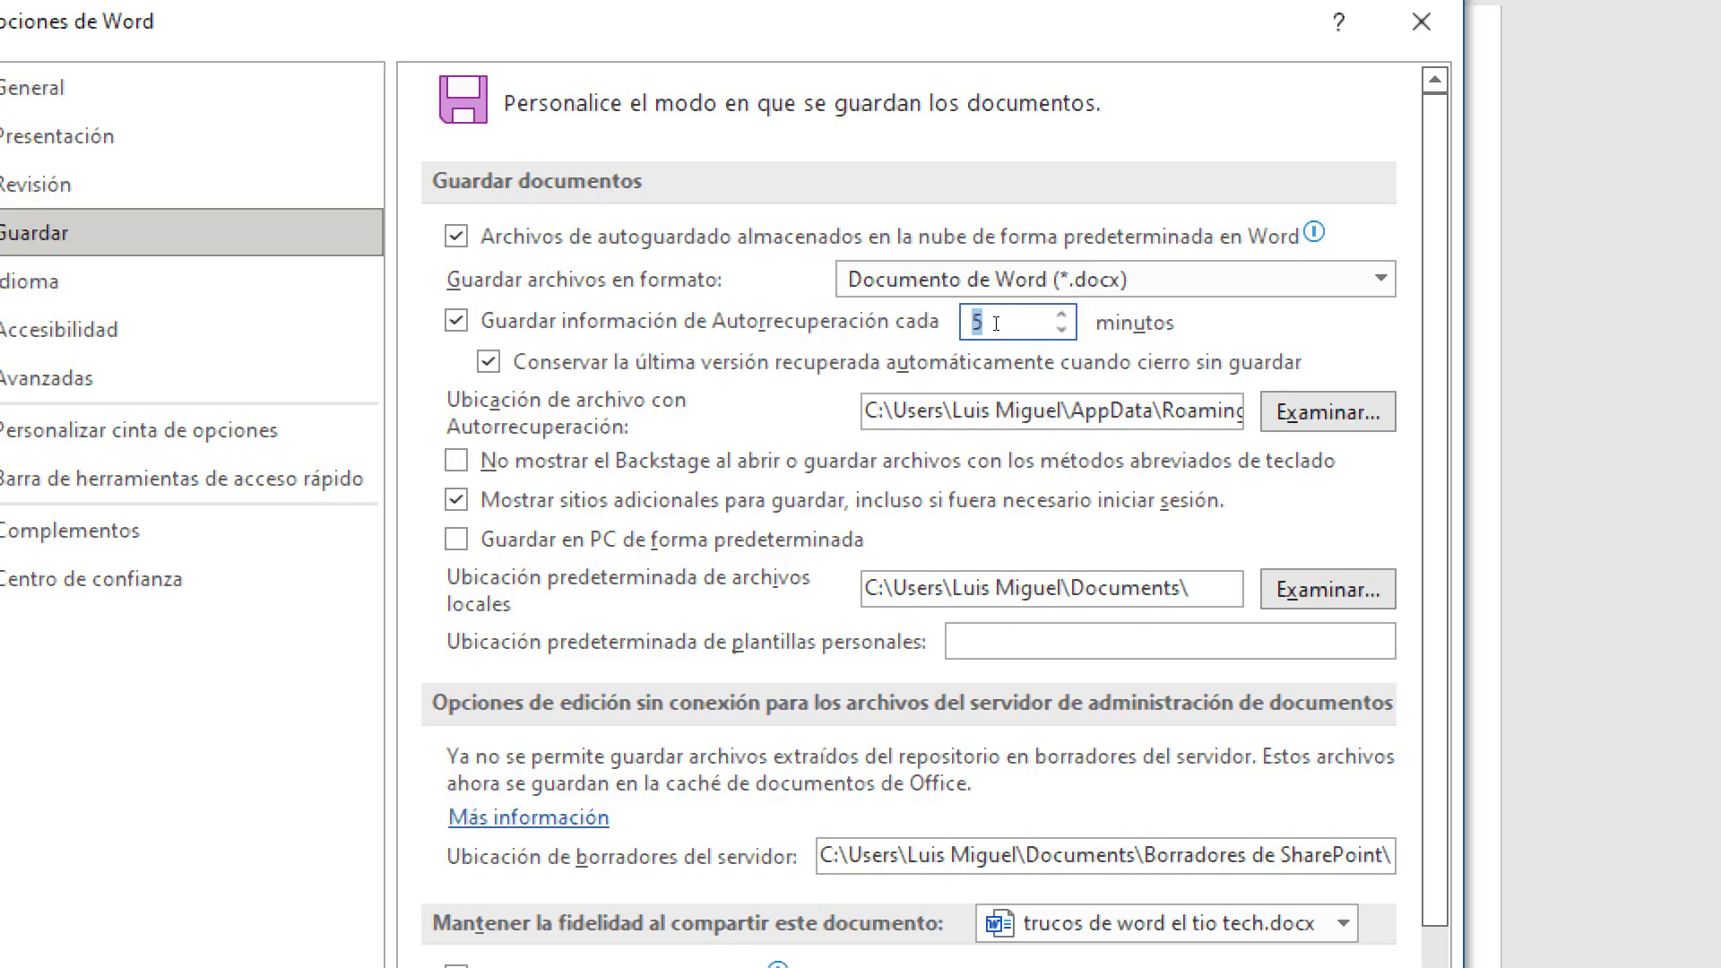
pyautogui.write('1')
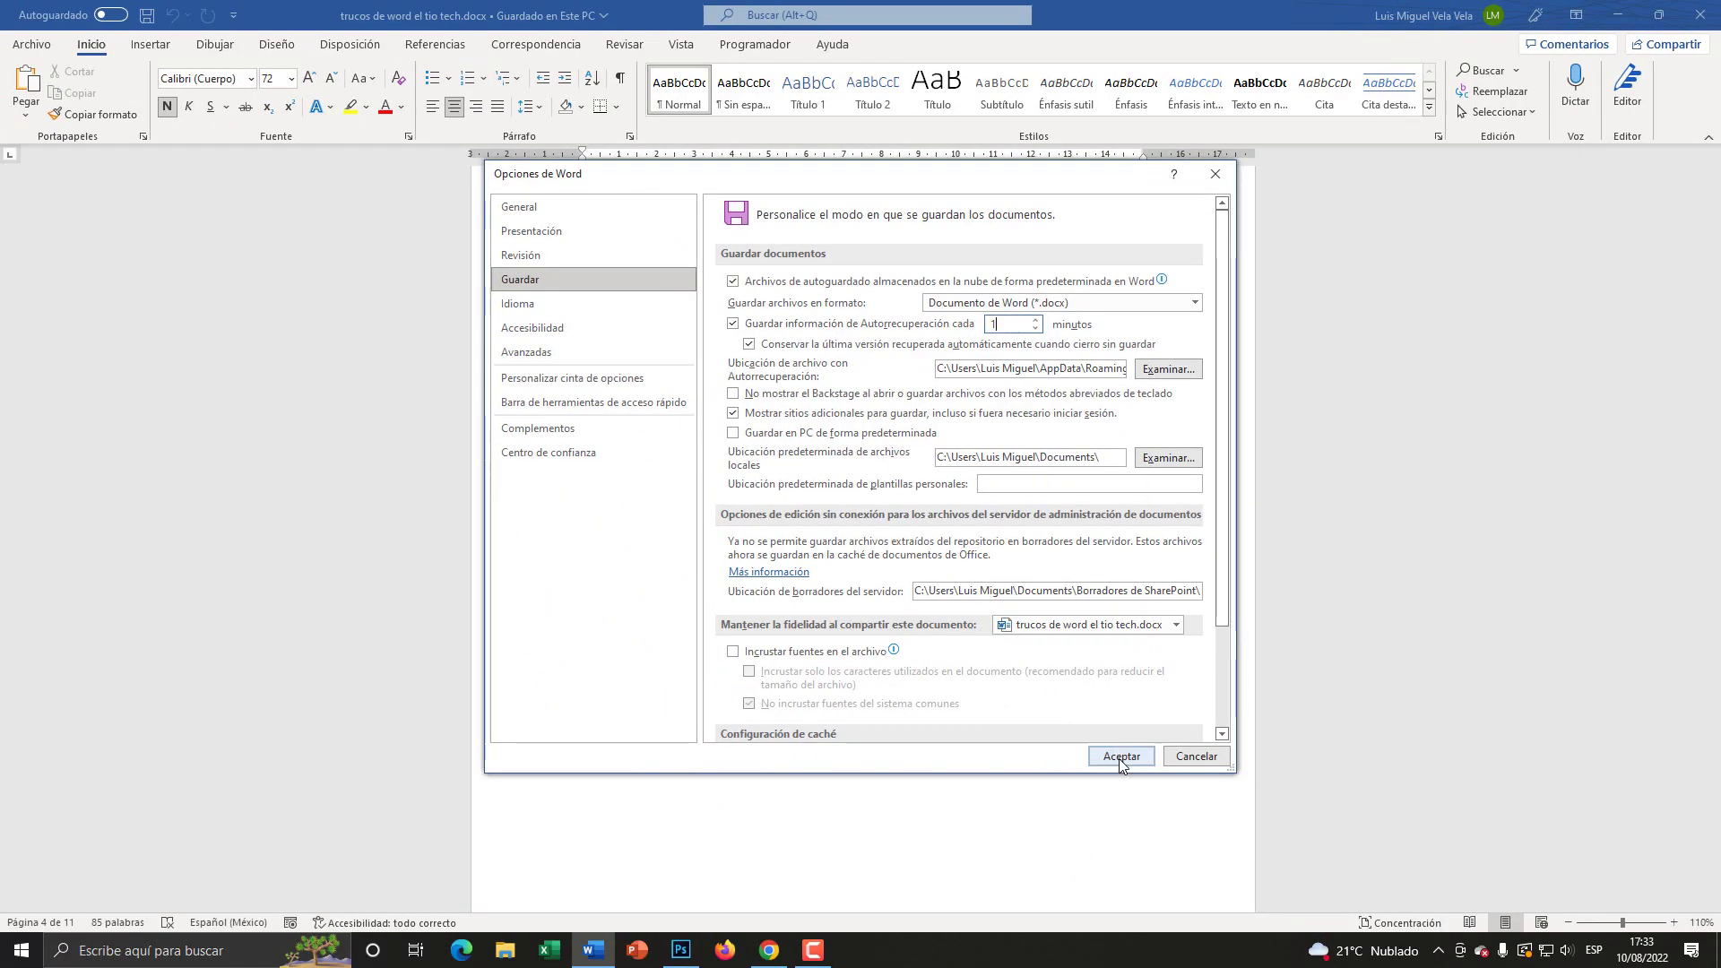
pyautogui.click(1119, 756)
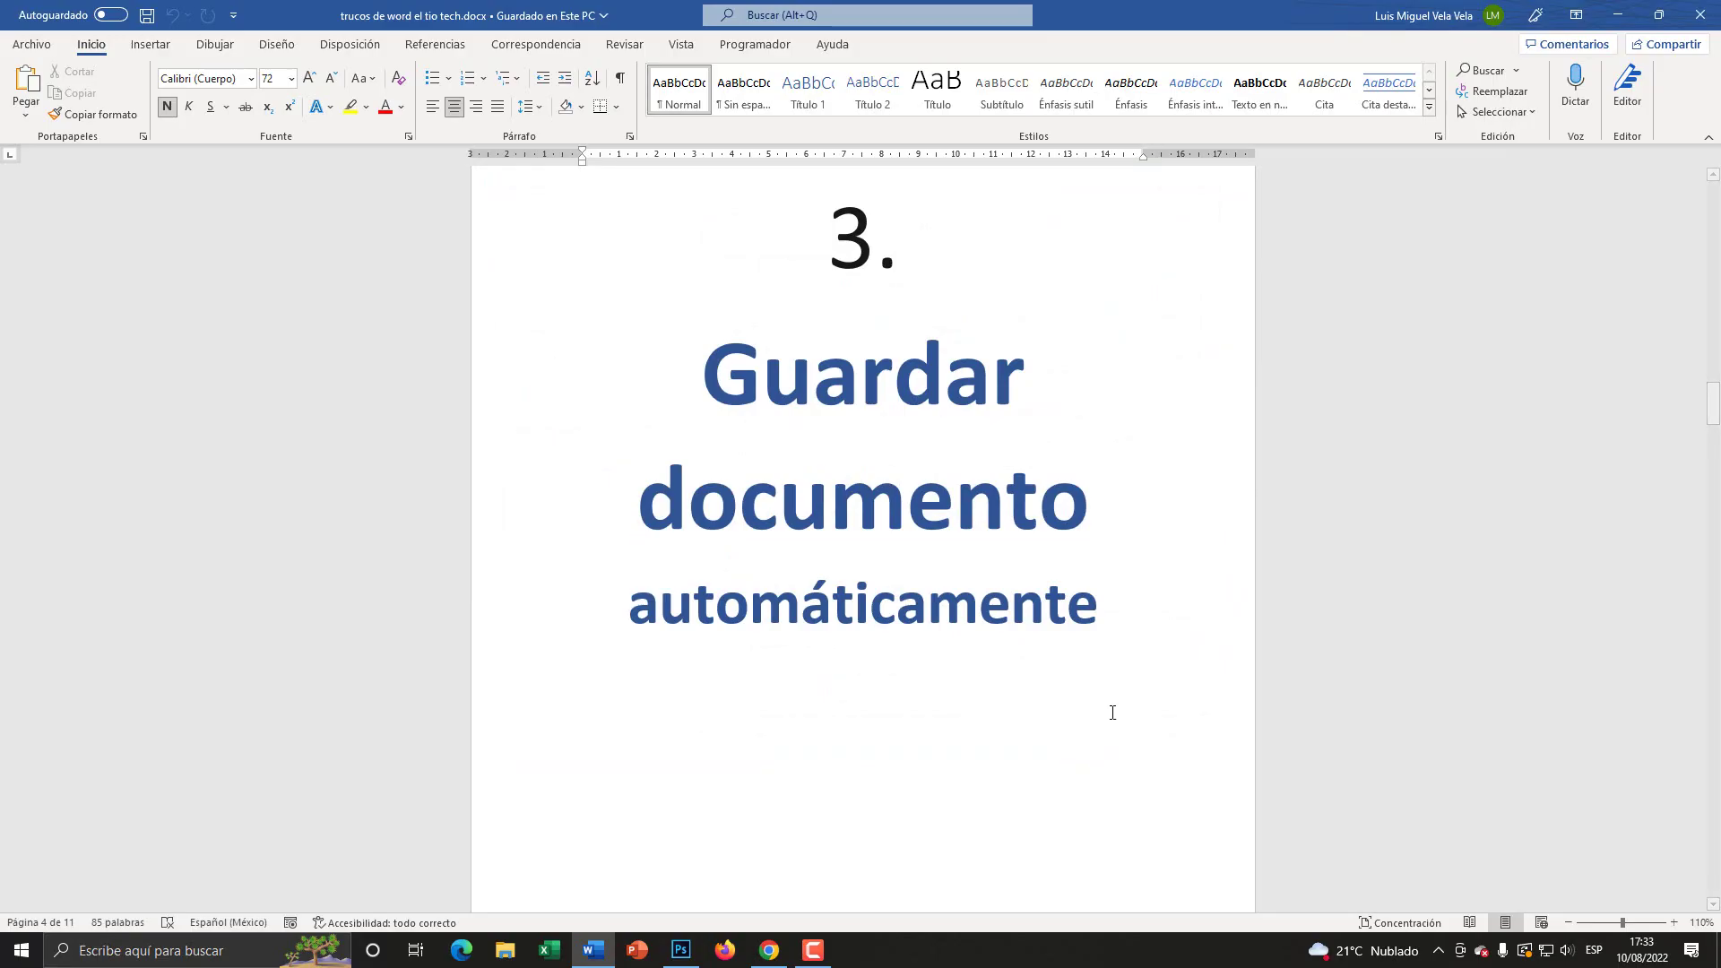
# Show the full document list on the Abrir screen, magnifying it to find Recuperar documentos sin guardar.
pyautogui.scroll(-5, 1112, 712)
pyautogui.scroll(-3, 1116, 694)
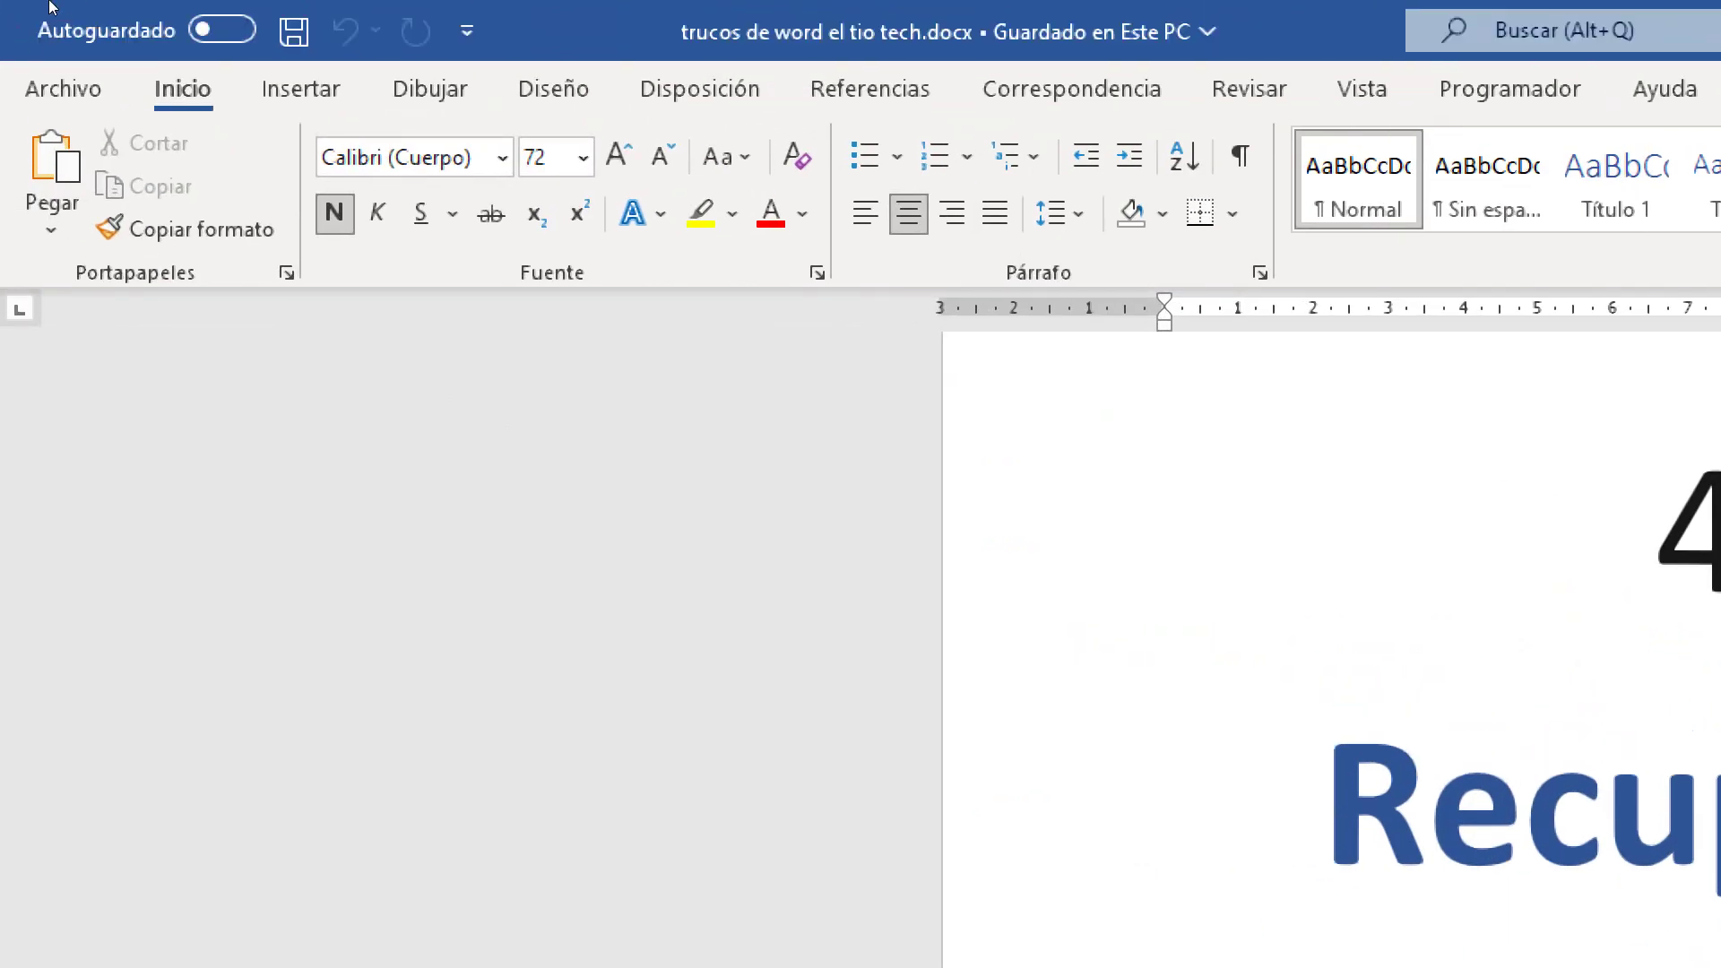
pyautogui.click(41, 86)
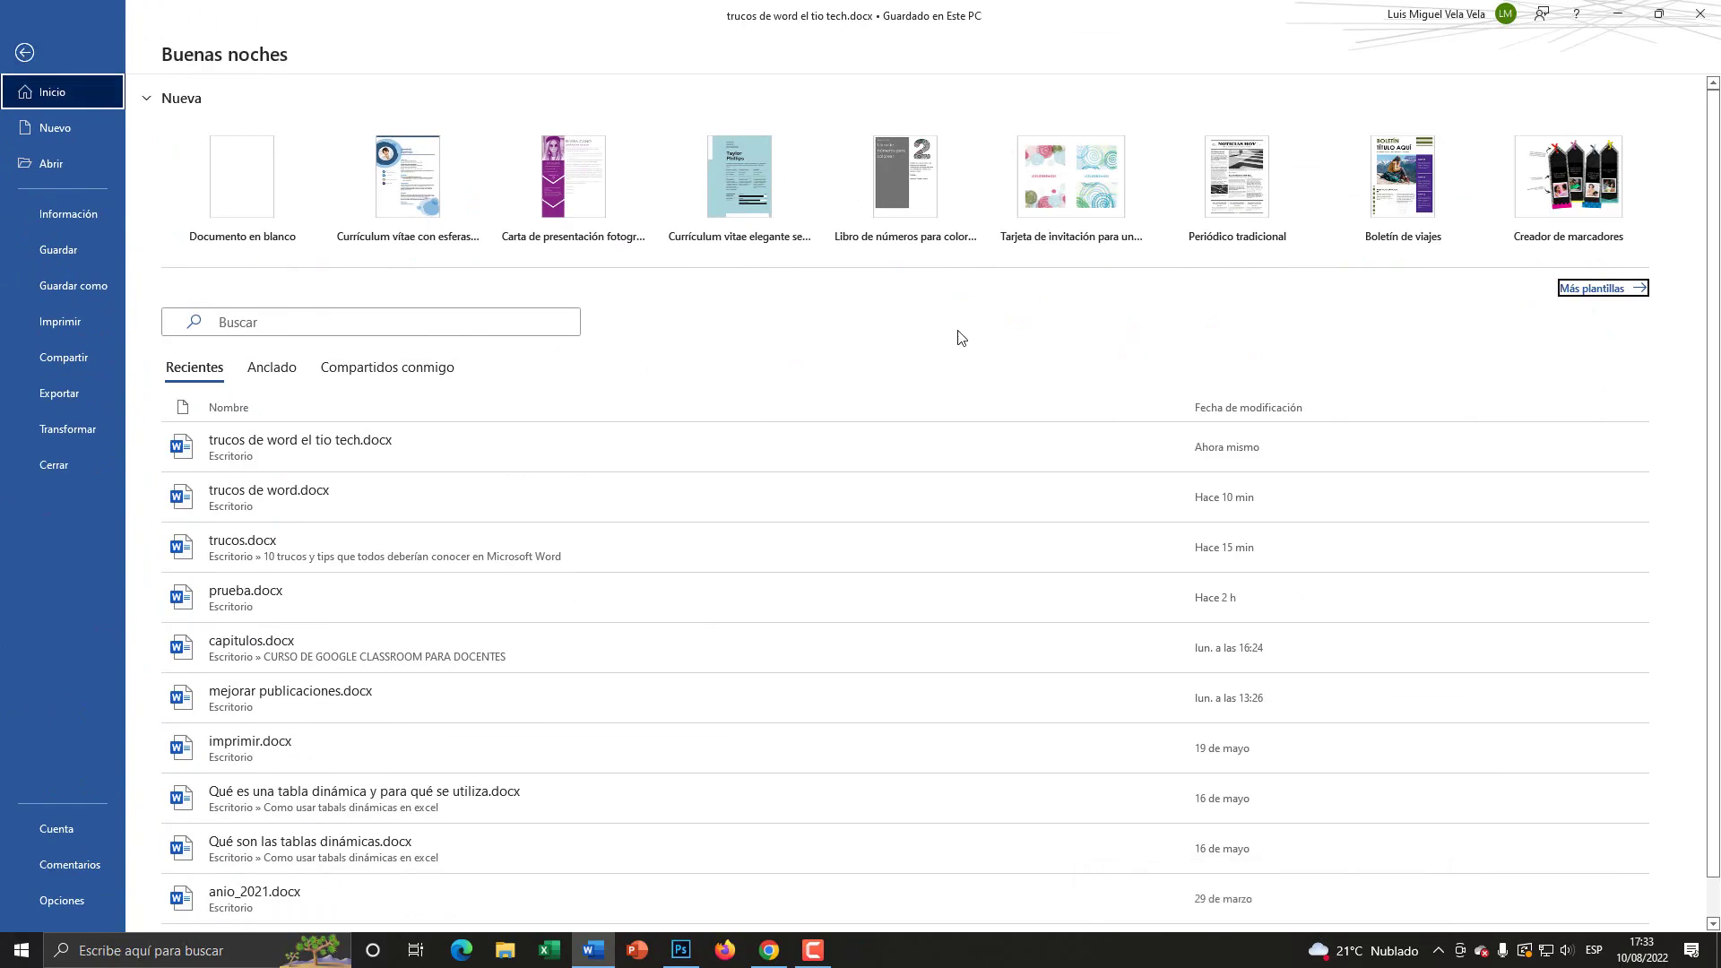
pyautogui.scroll(-1, 1240, 717)
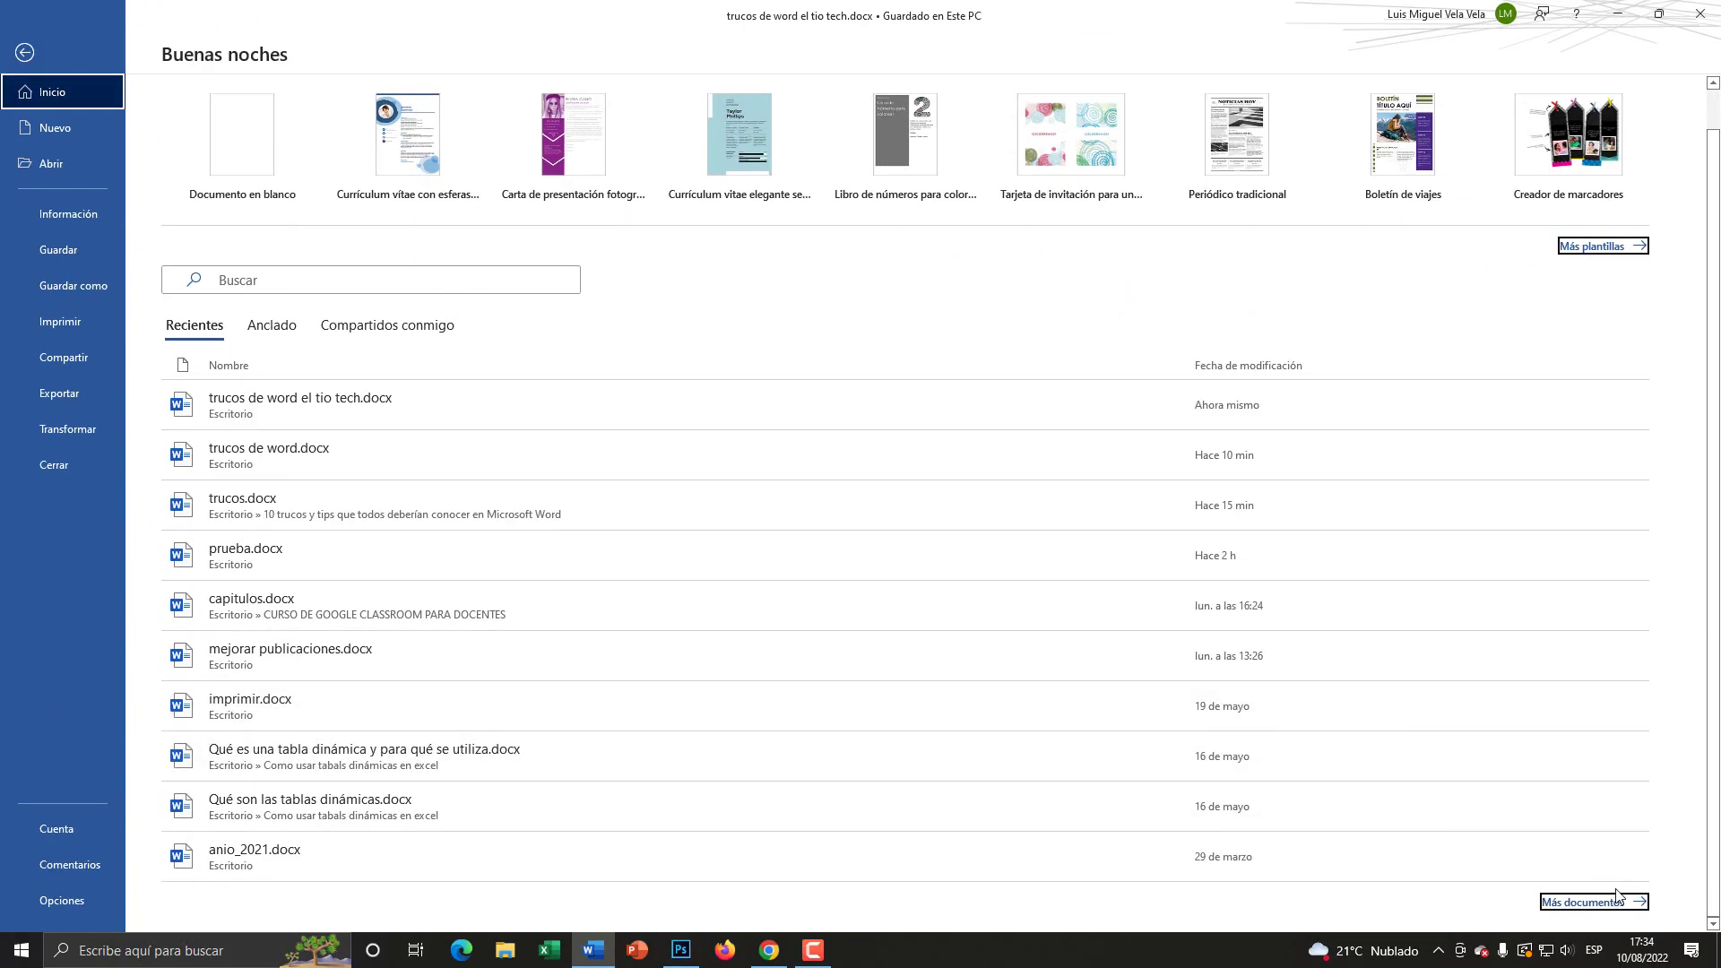
pyautogui.press('super+plus')
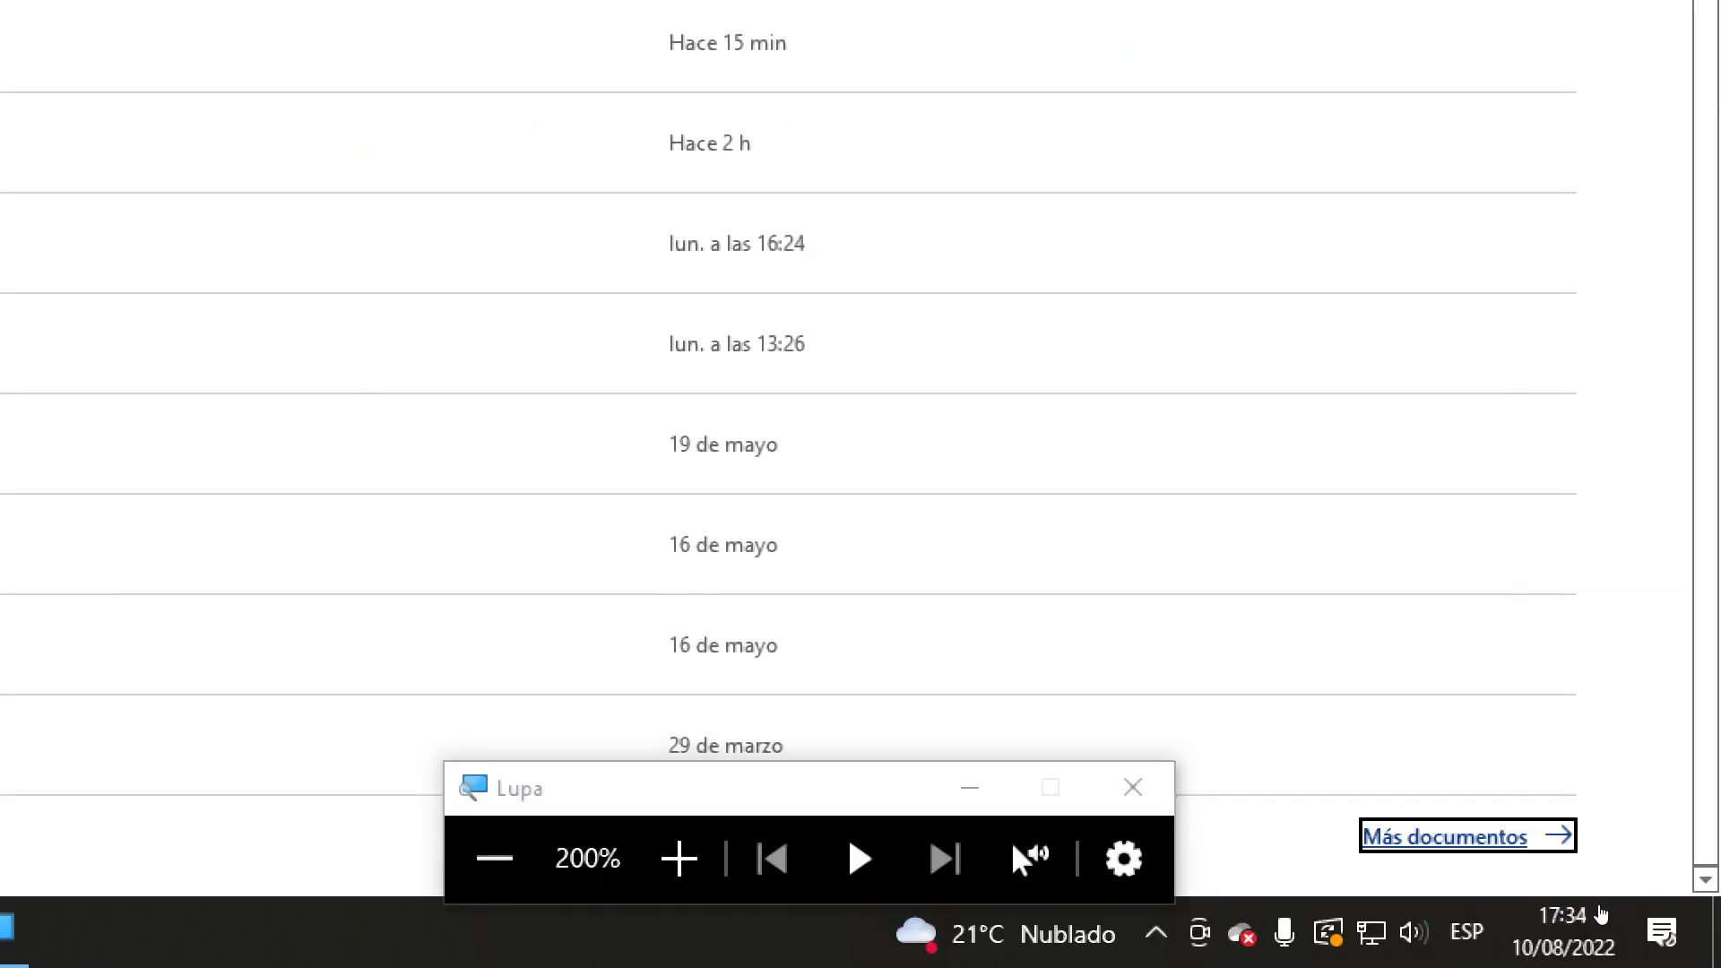
pyautogui.press('super+Escape')
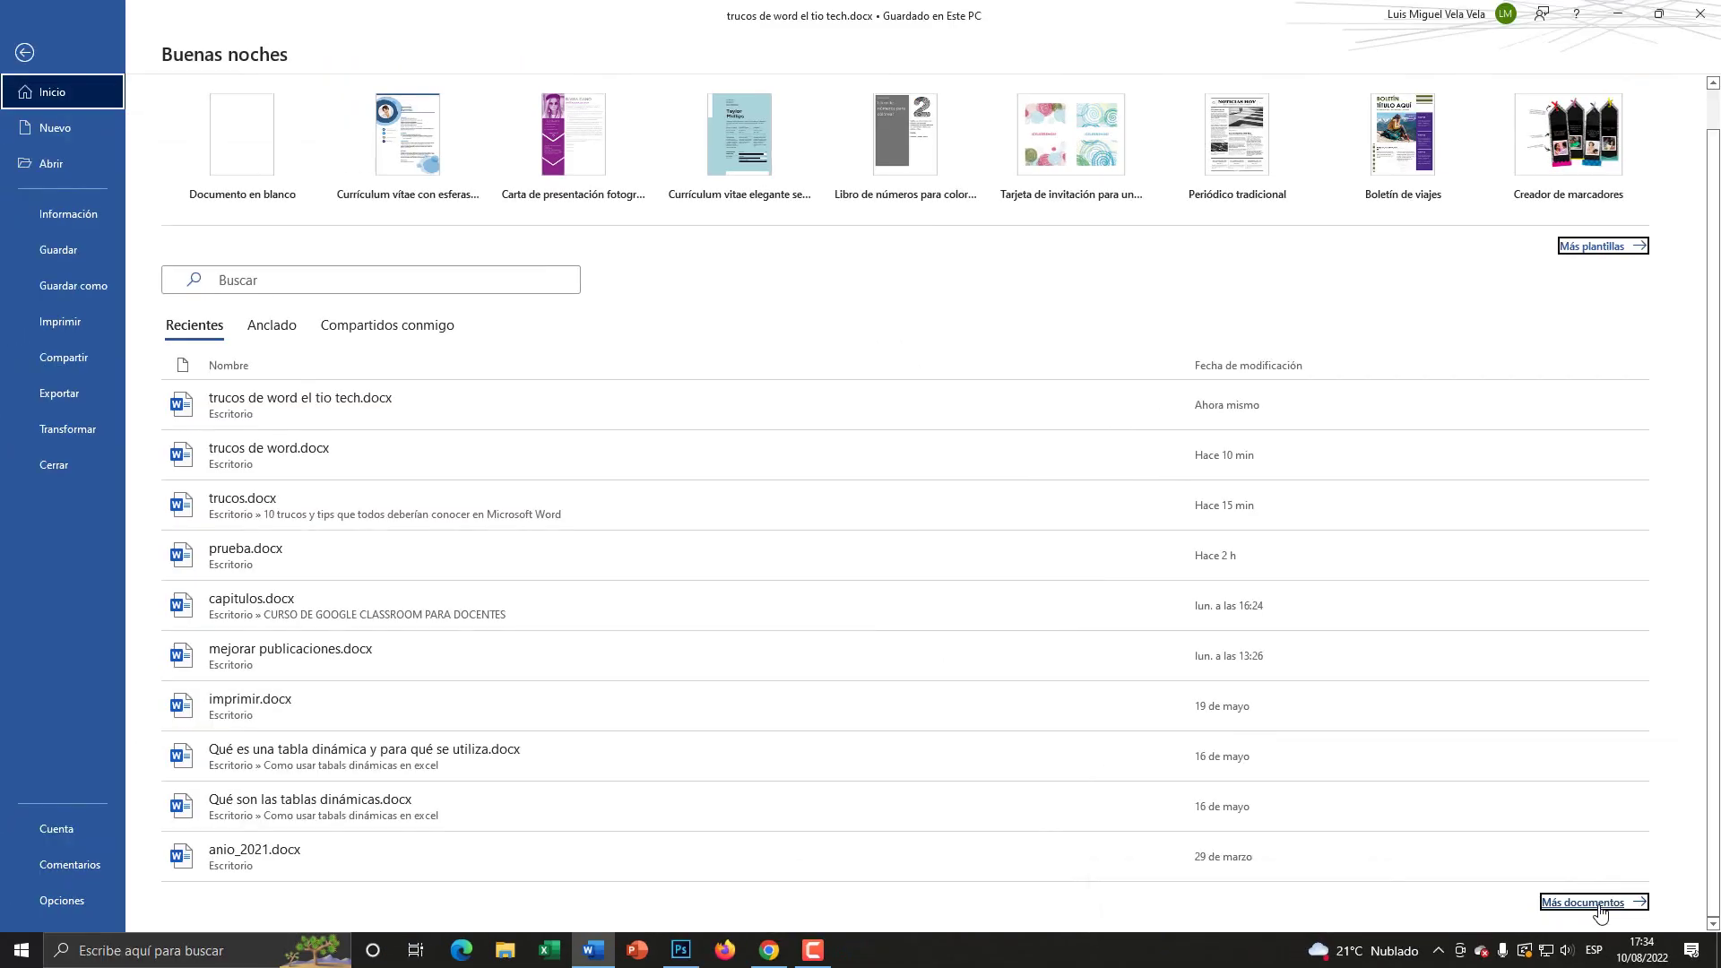
pyautogui.click(1564, 894)
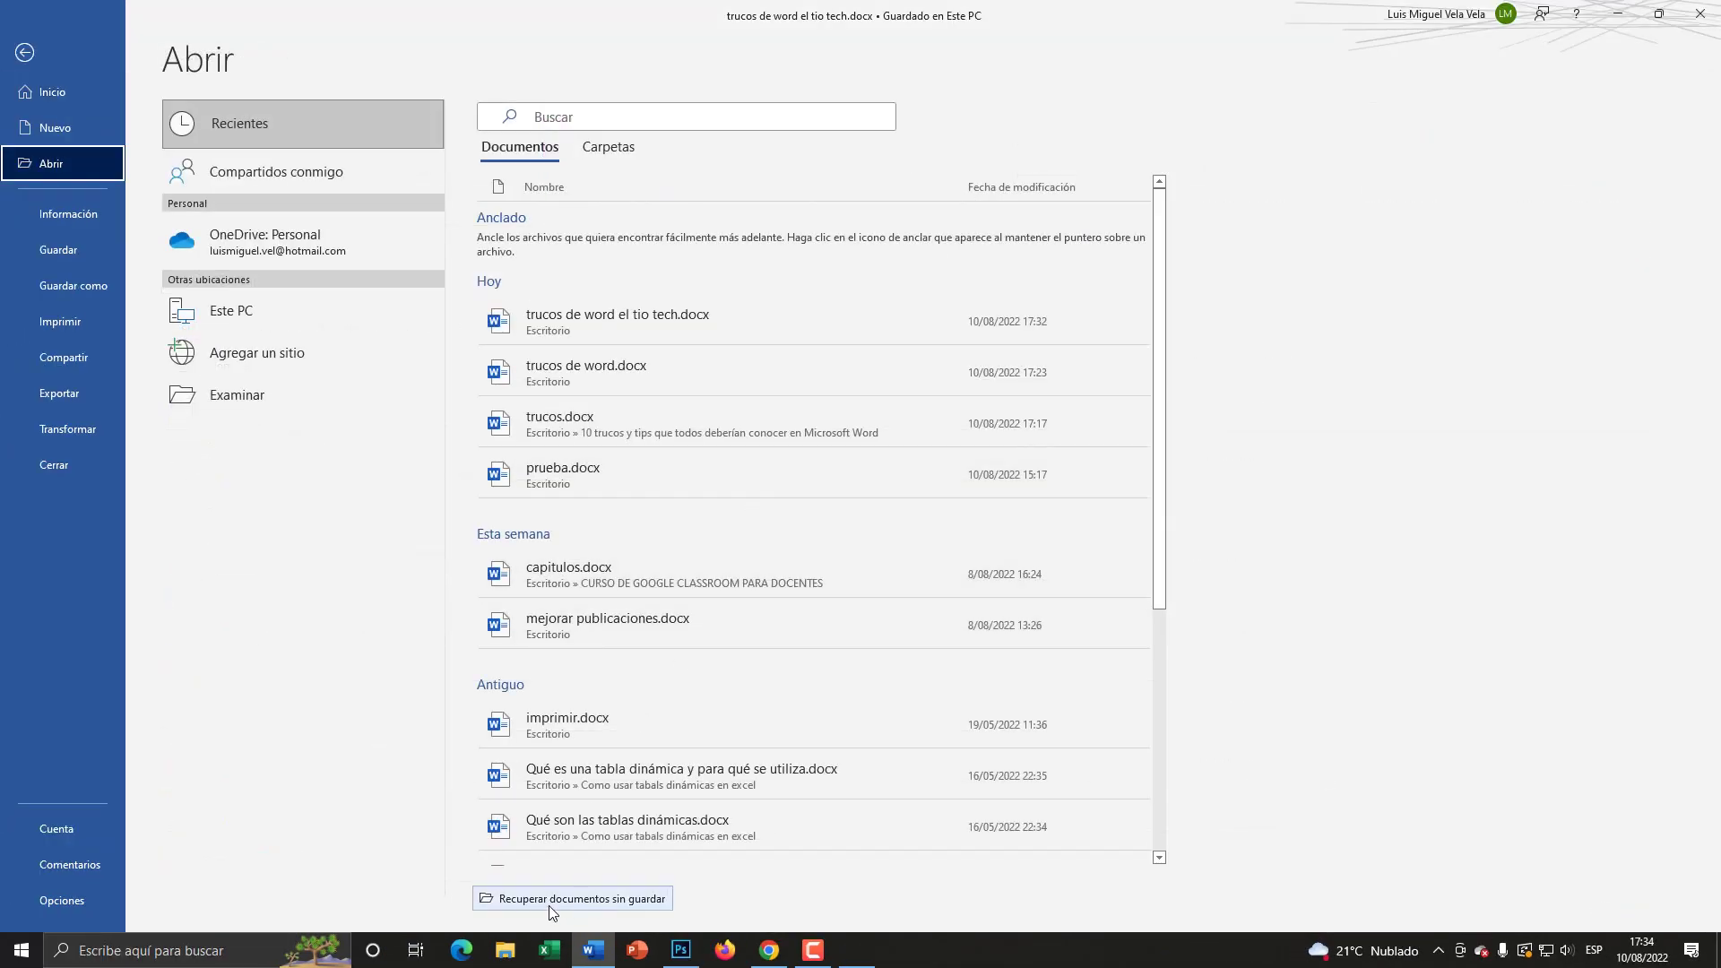
pyautogui.press('super+plus')
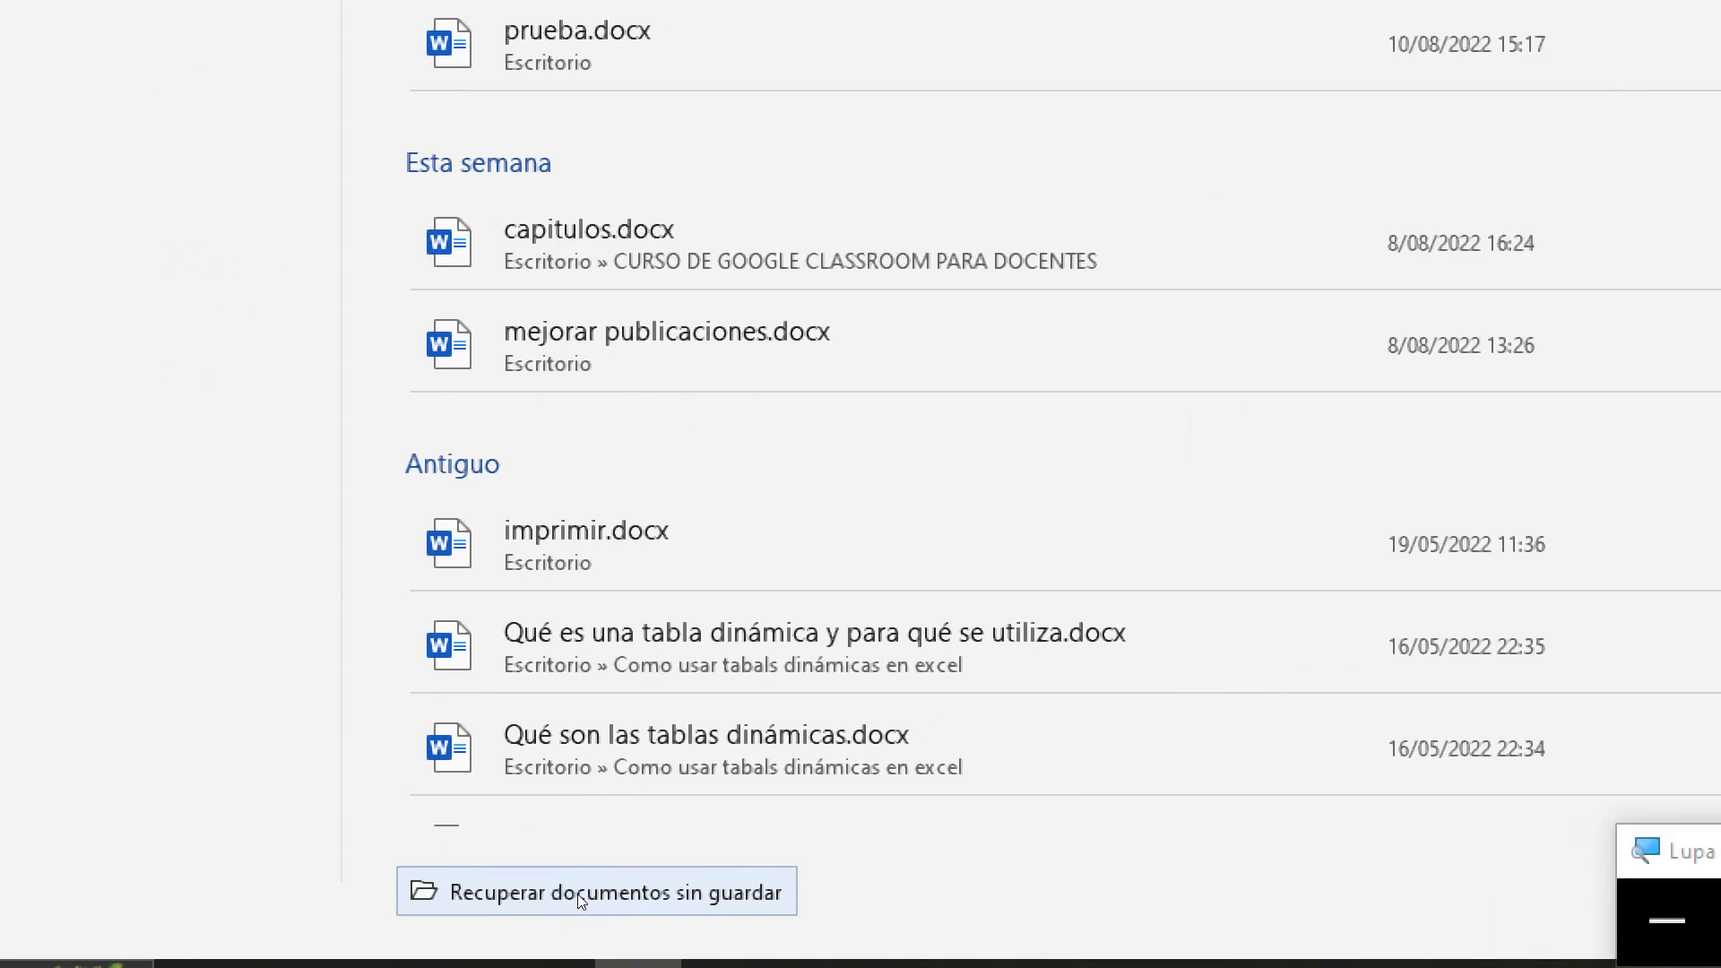
pyautogui.press('super+Escape')
# List the unsaved documents, center the dialog and open the trucos%20de%20word folder with its .asd copy.
pyautogui.click(579, 900)
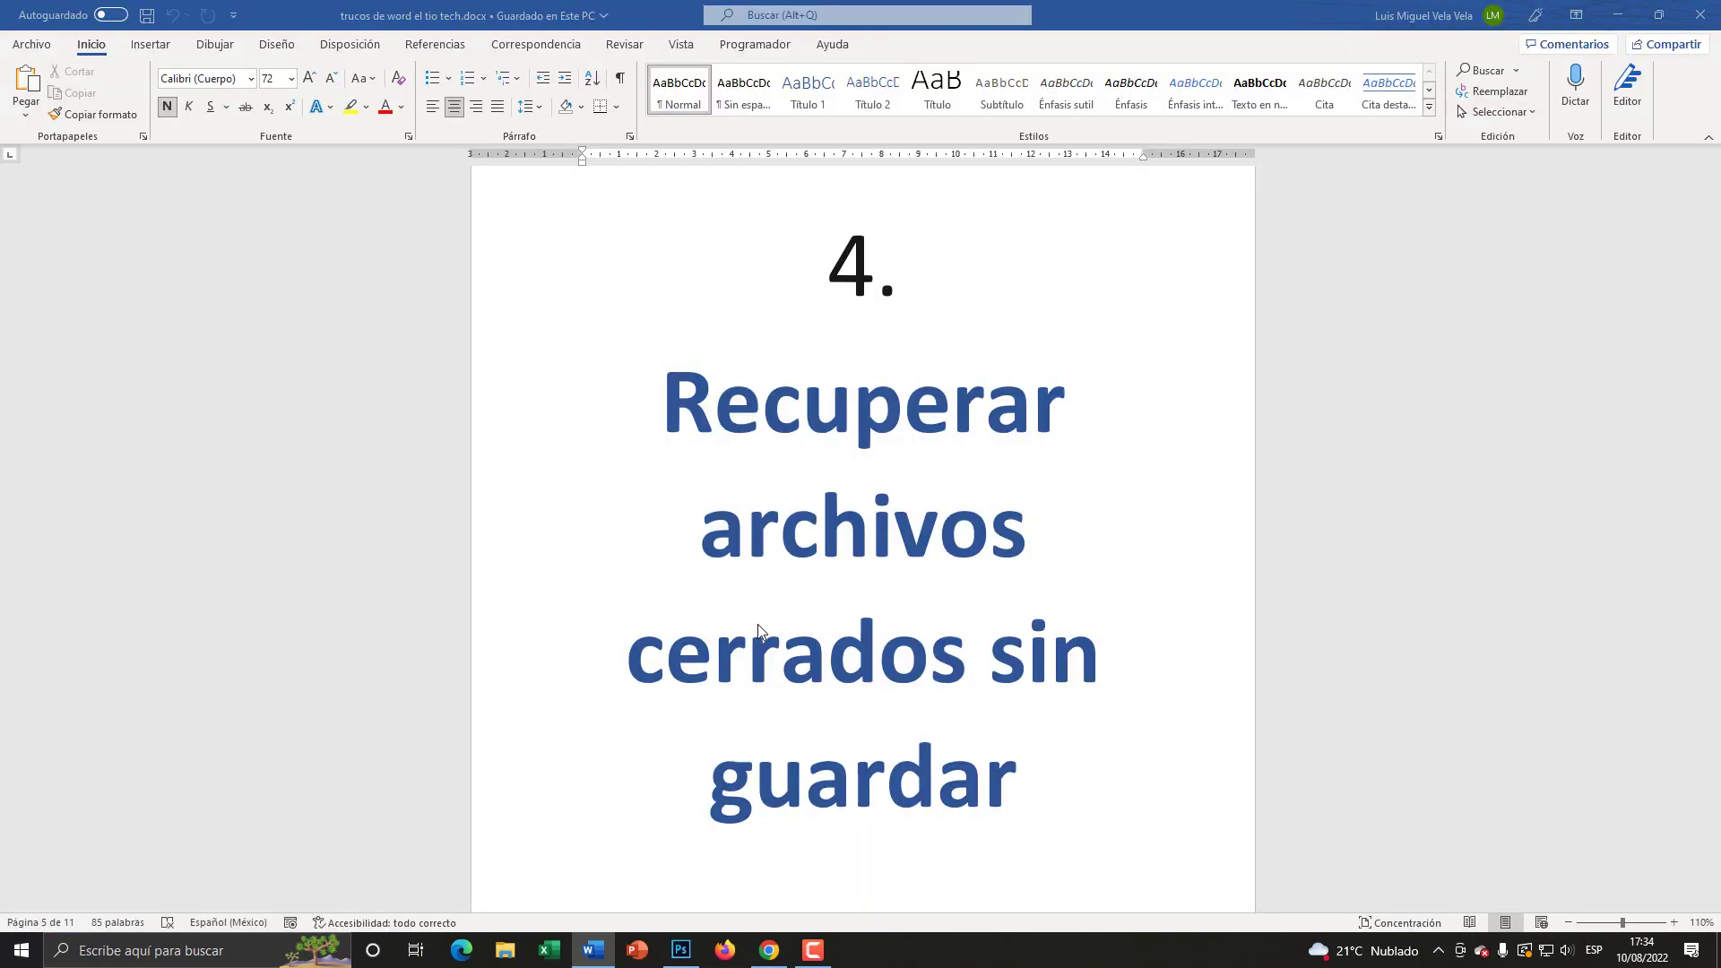
pyautogui.moveTo(506, 18); pyautogui.dragTo(813, 218)
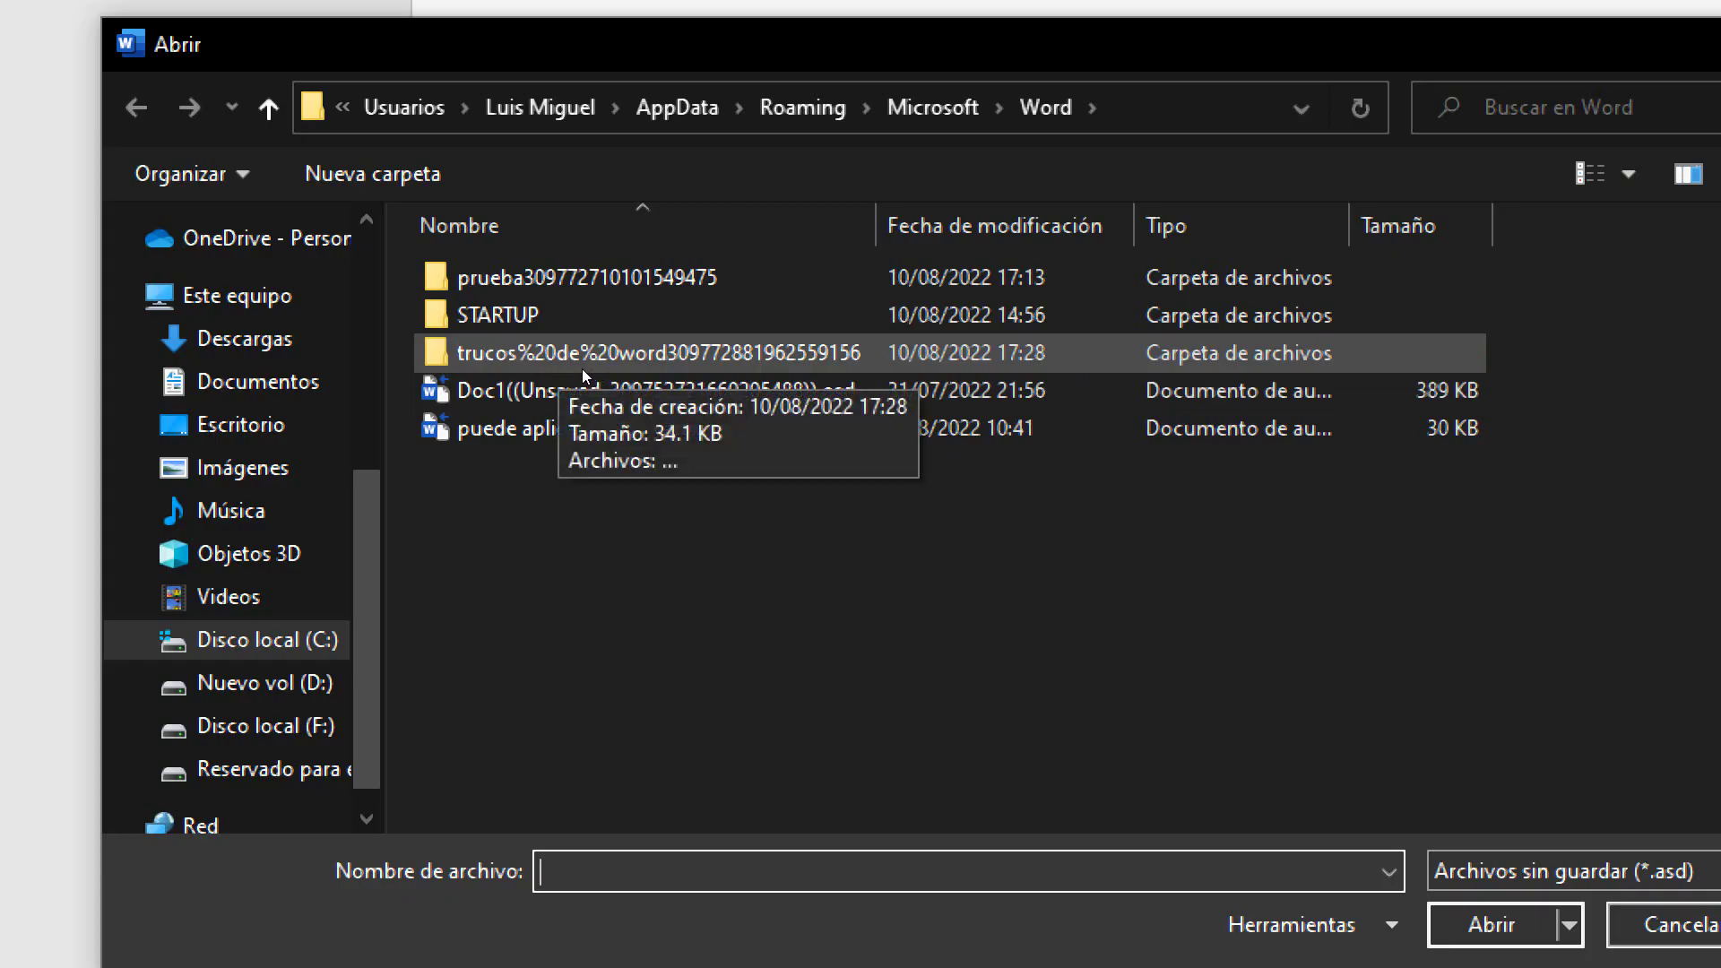
pyautogui.doubleClick(583, 369)
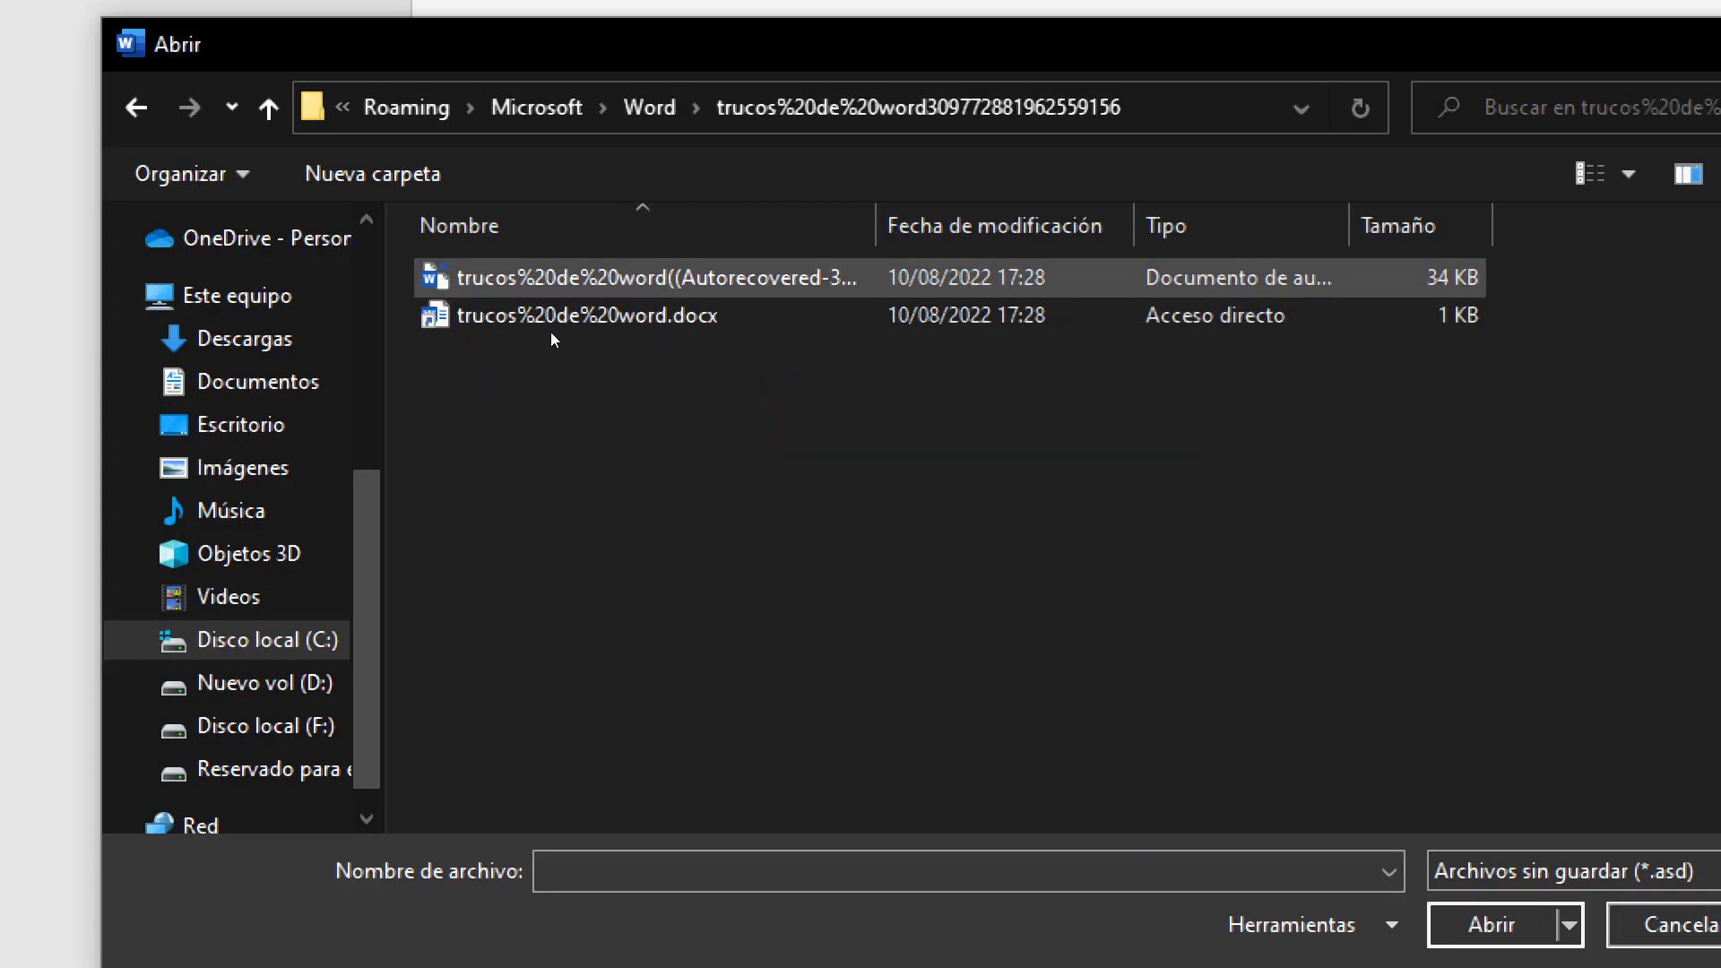
pyautogui.moveTo(583, 336)
pyautogui.moveTo(631, 277)
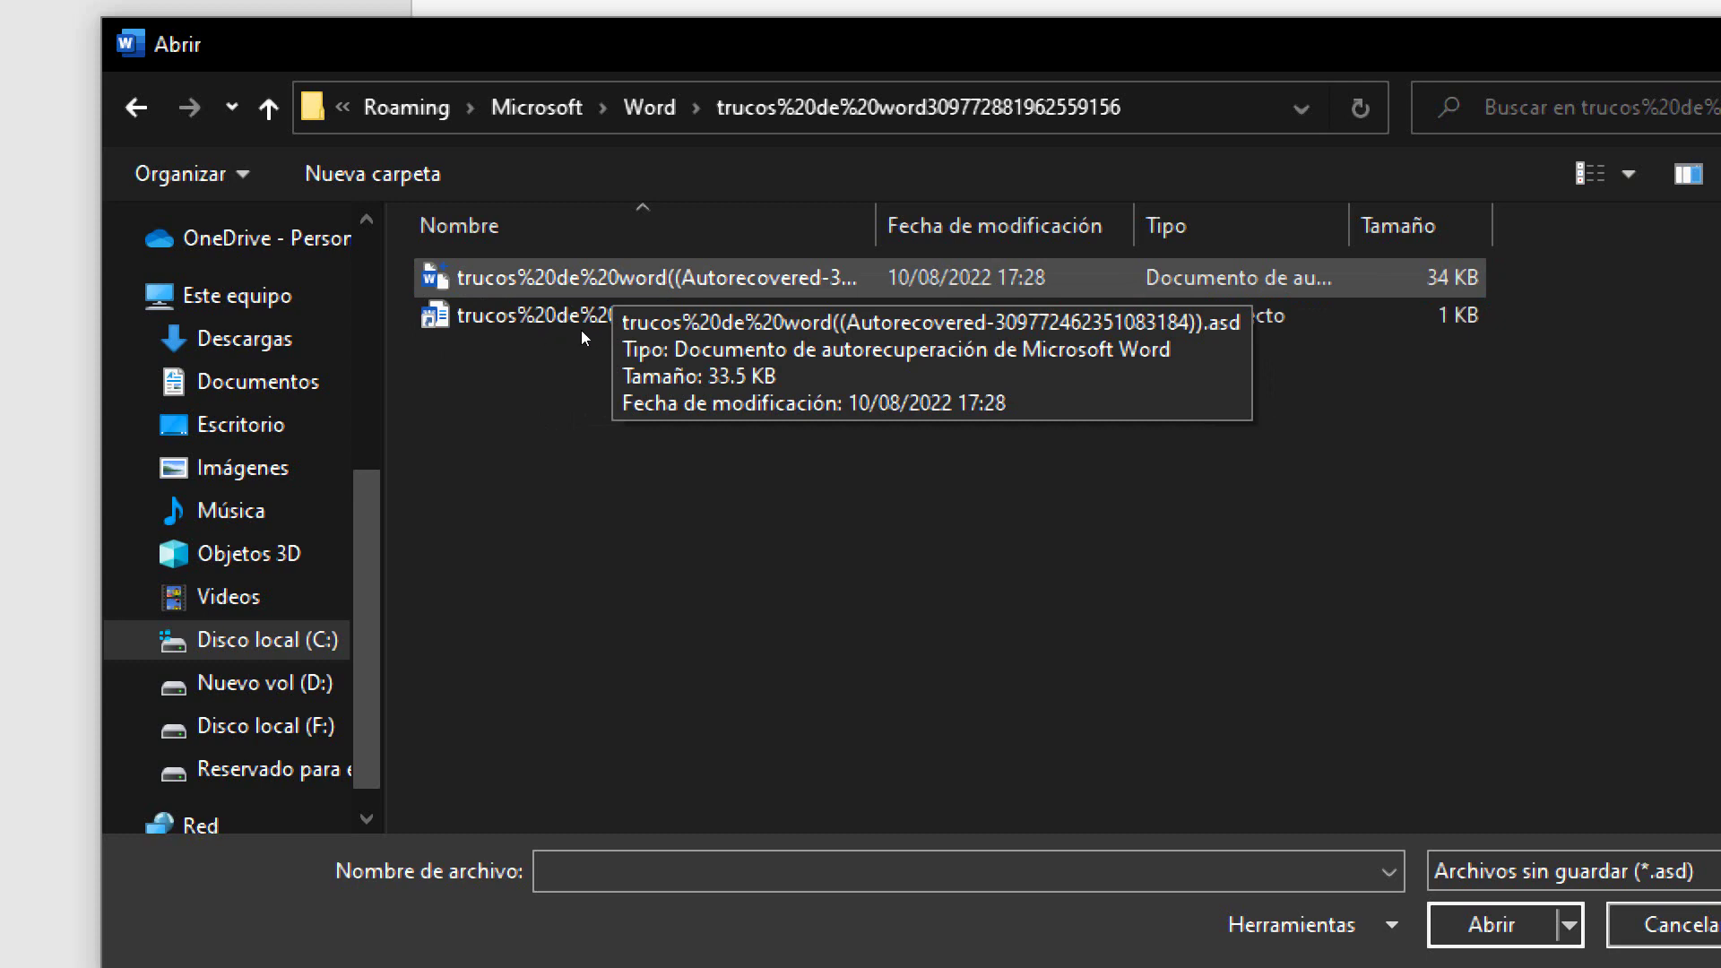
# Close the Open dialog, scroll to tip 5 and right-click the selected word 'inteligente'.
pyautogui.press('Escape')
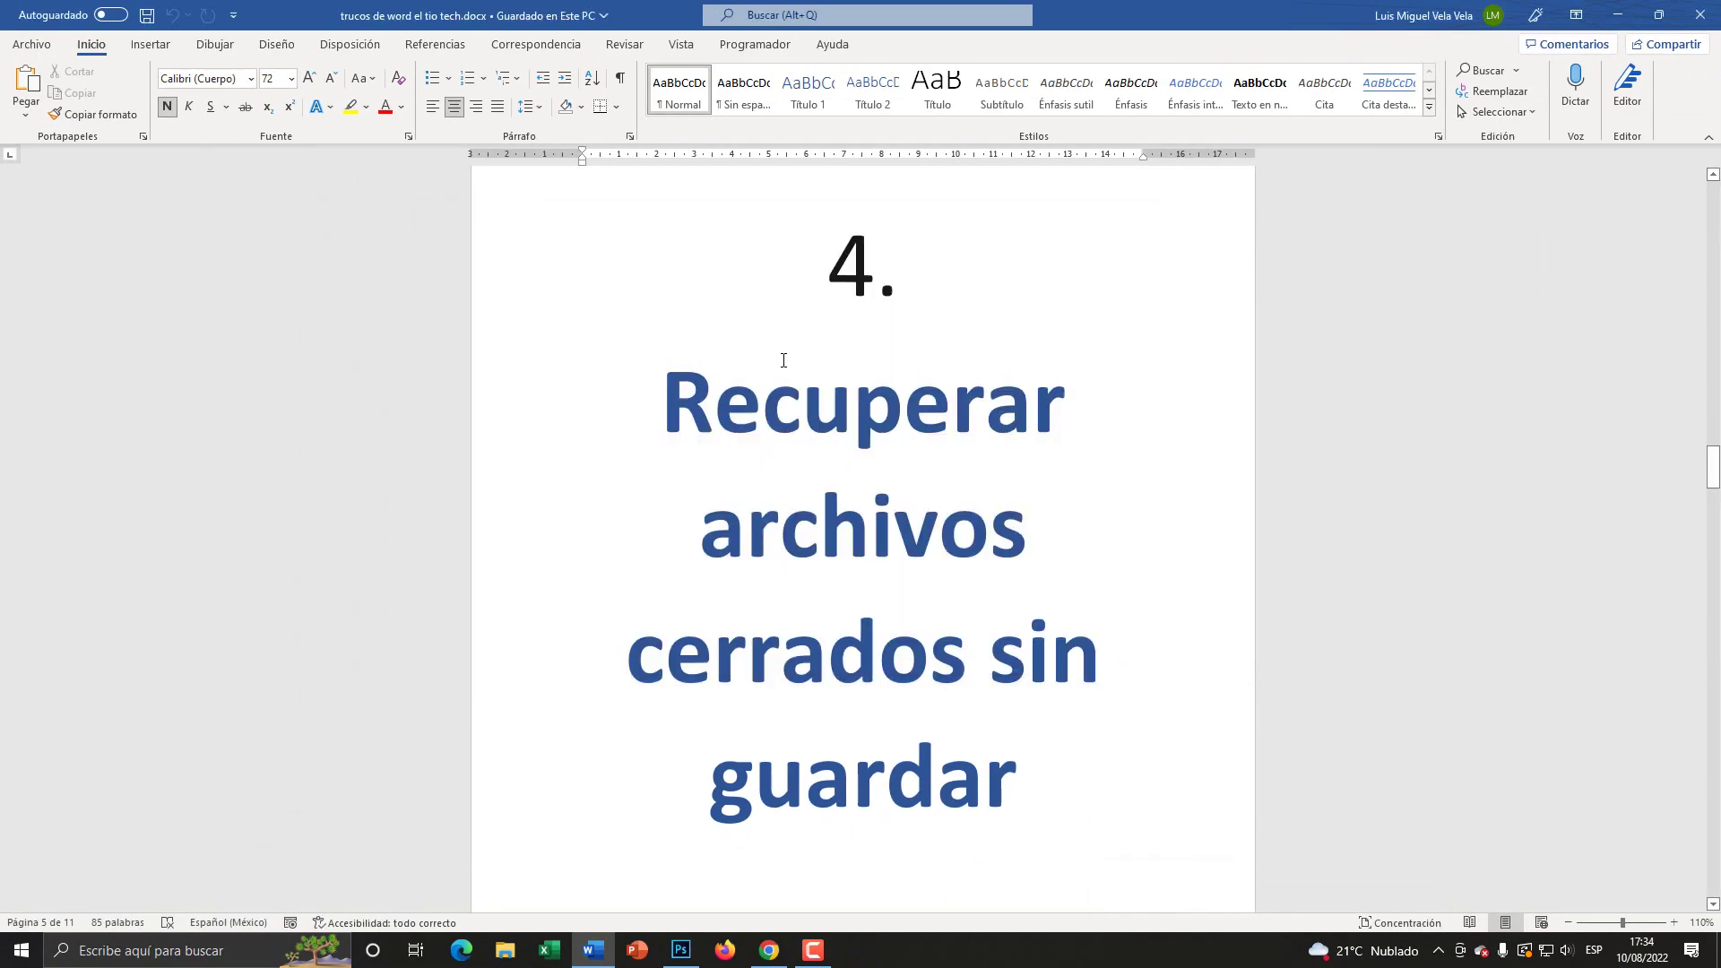
pyautogui.scroll(-2, 968, 743)
pyautogui.scroll(-4, 967, 742)
pyautogui.scroll(-4, 968, 743)
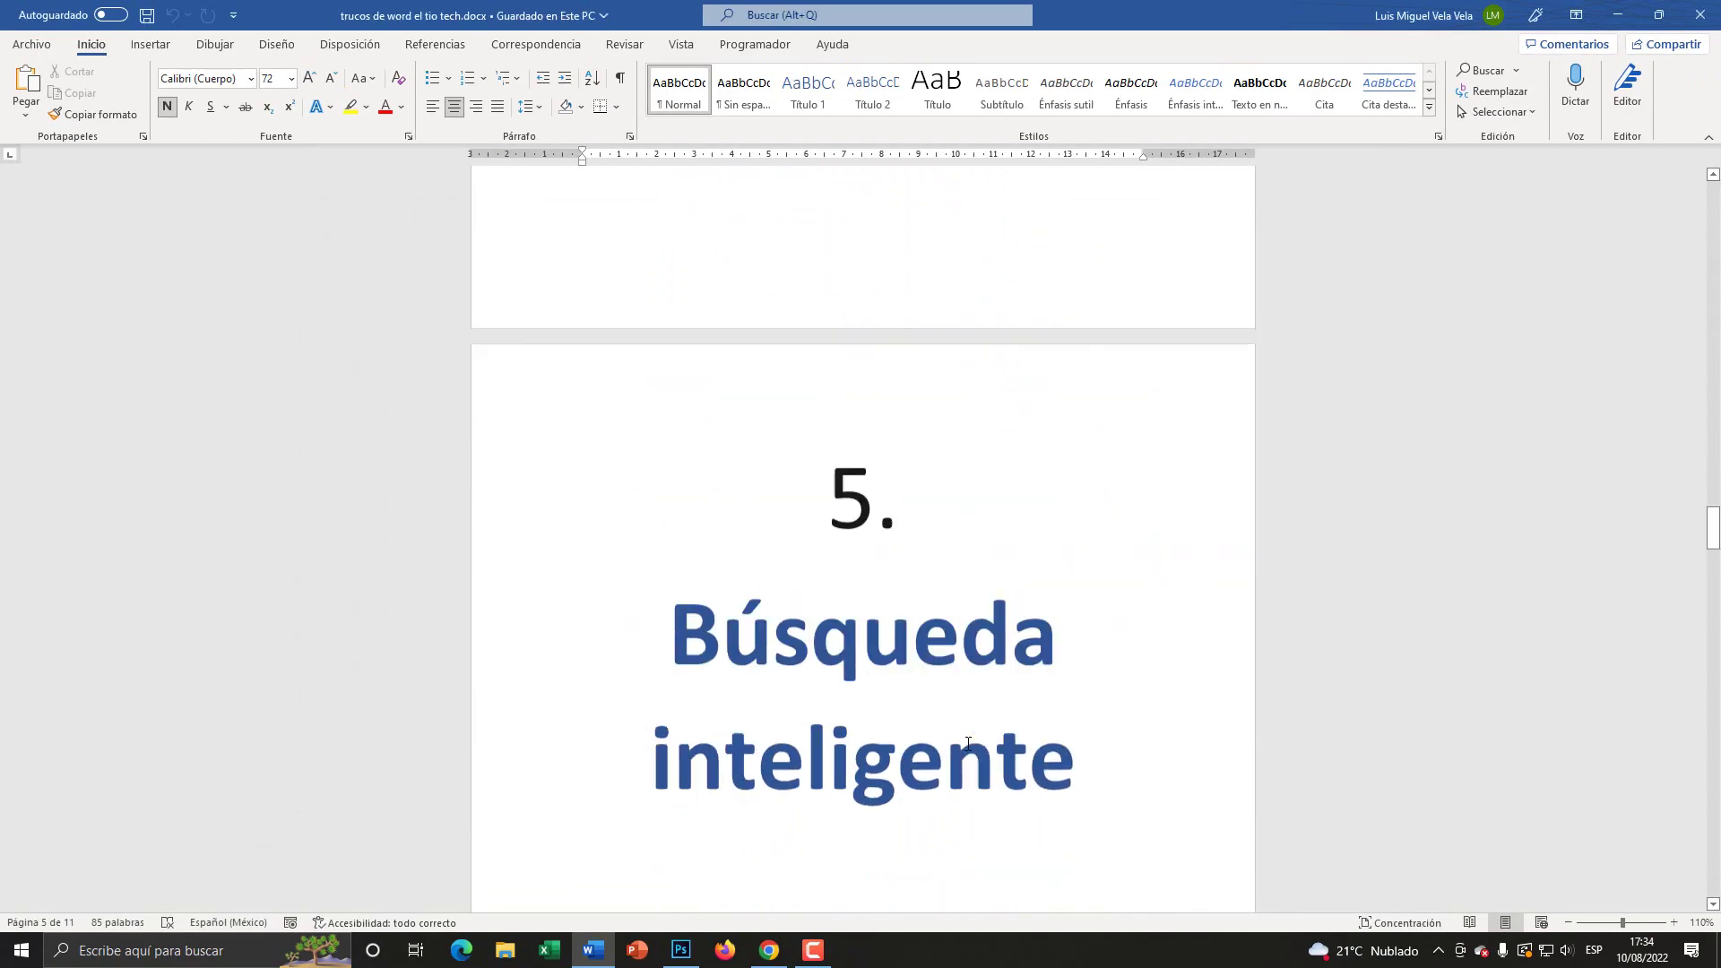
pyautogui.scroll(-3, 968, 743)
pyautogui.scroll(1, 967, 743)
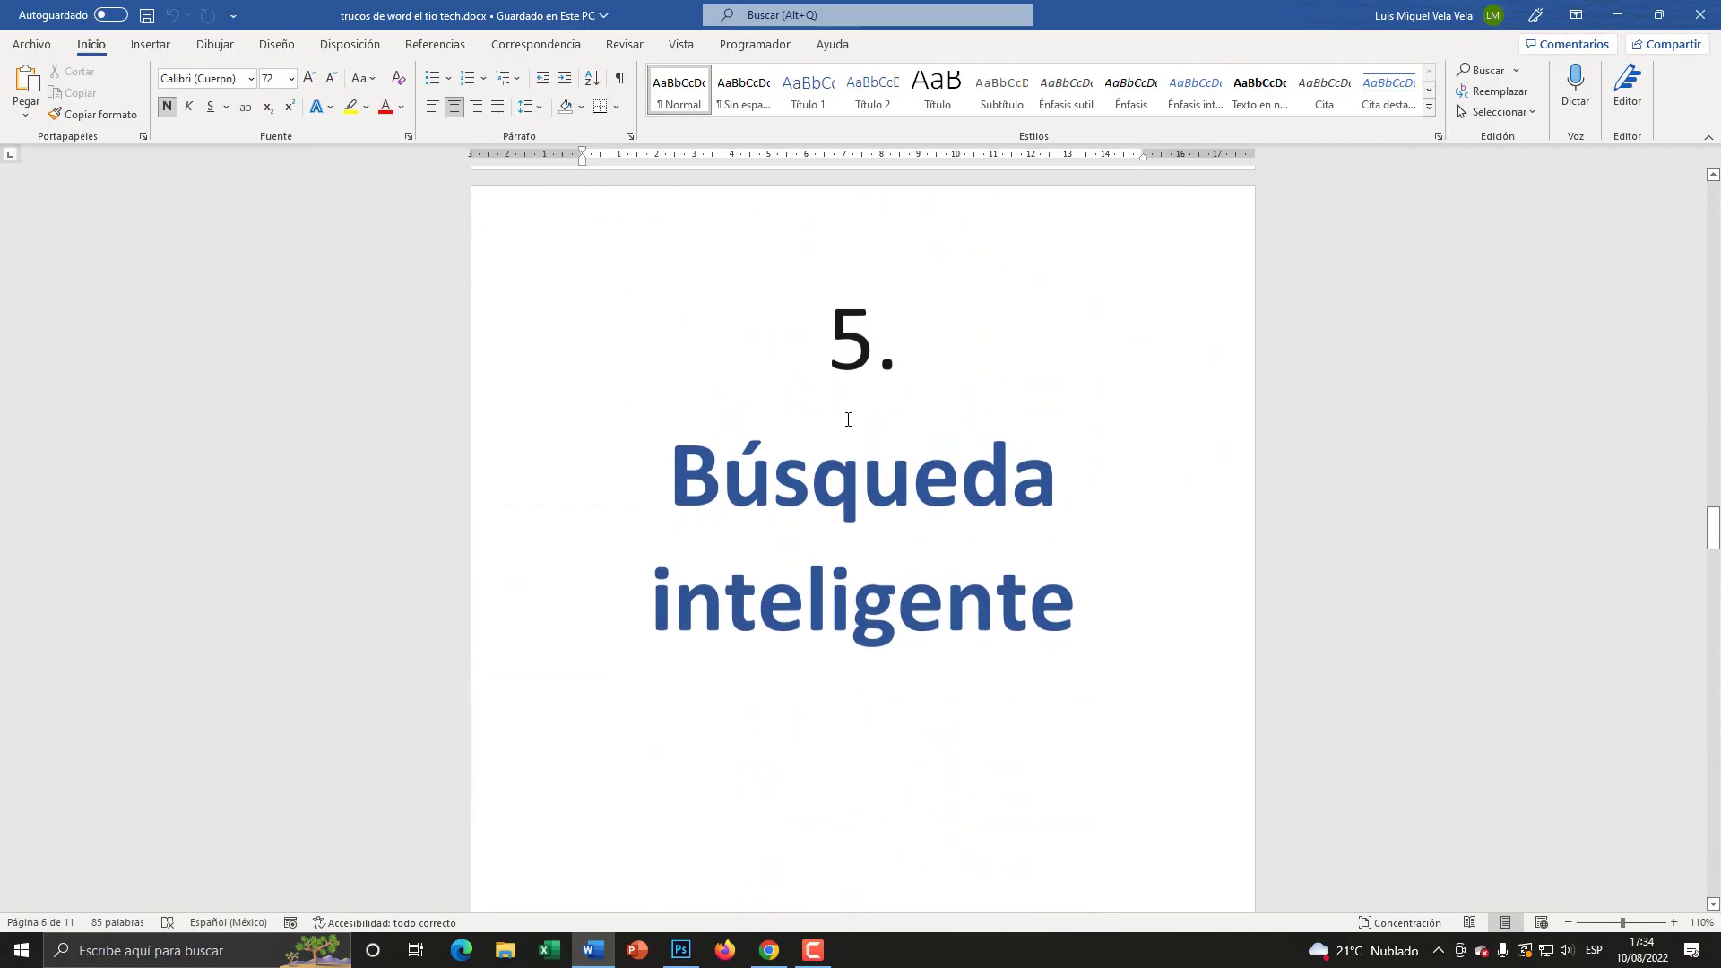
pyautogui.click(917, 548)
pyautogui.click(911, 592)
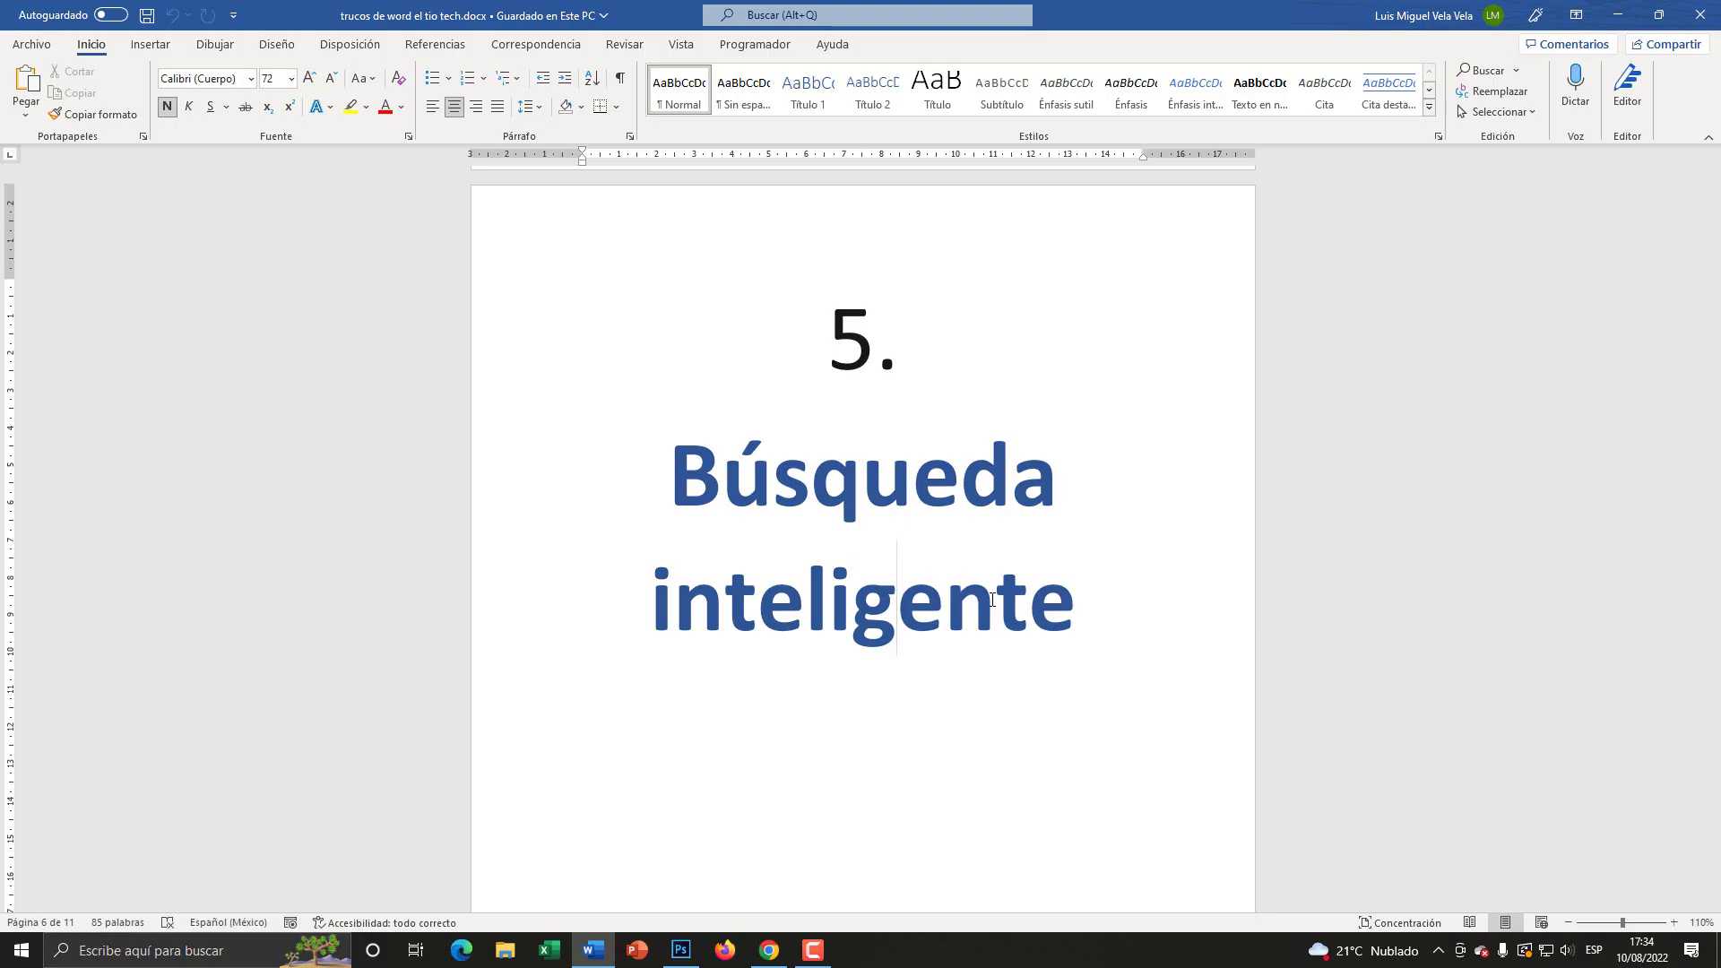
pyautogui.moveTo(1063, 605); pyautogui.dragTo(661, 610)
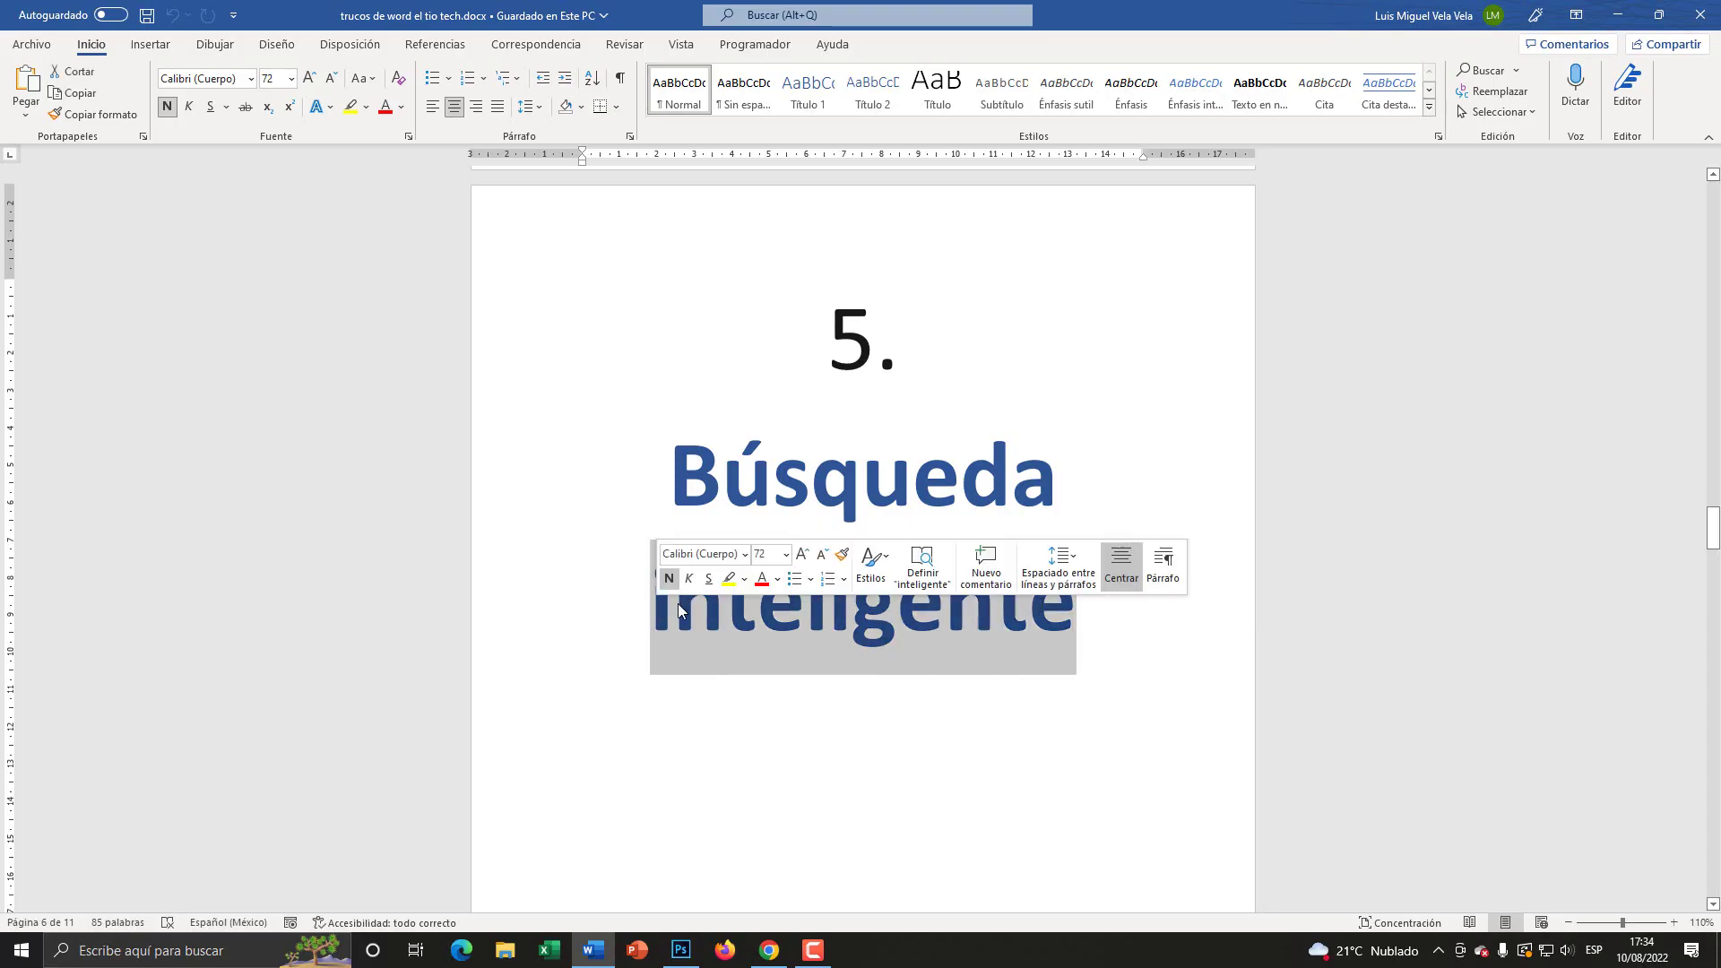
pyautogui.rightClick(707, 620)
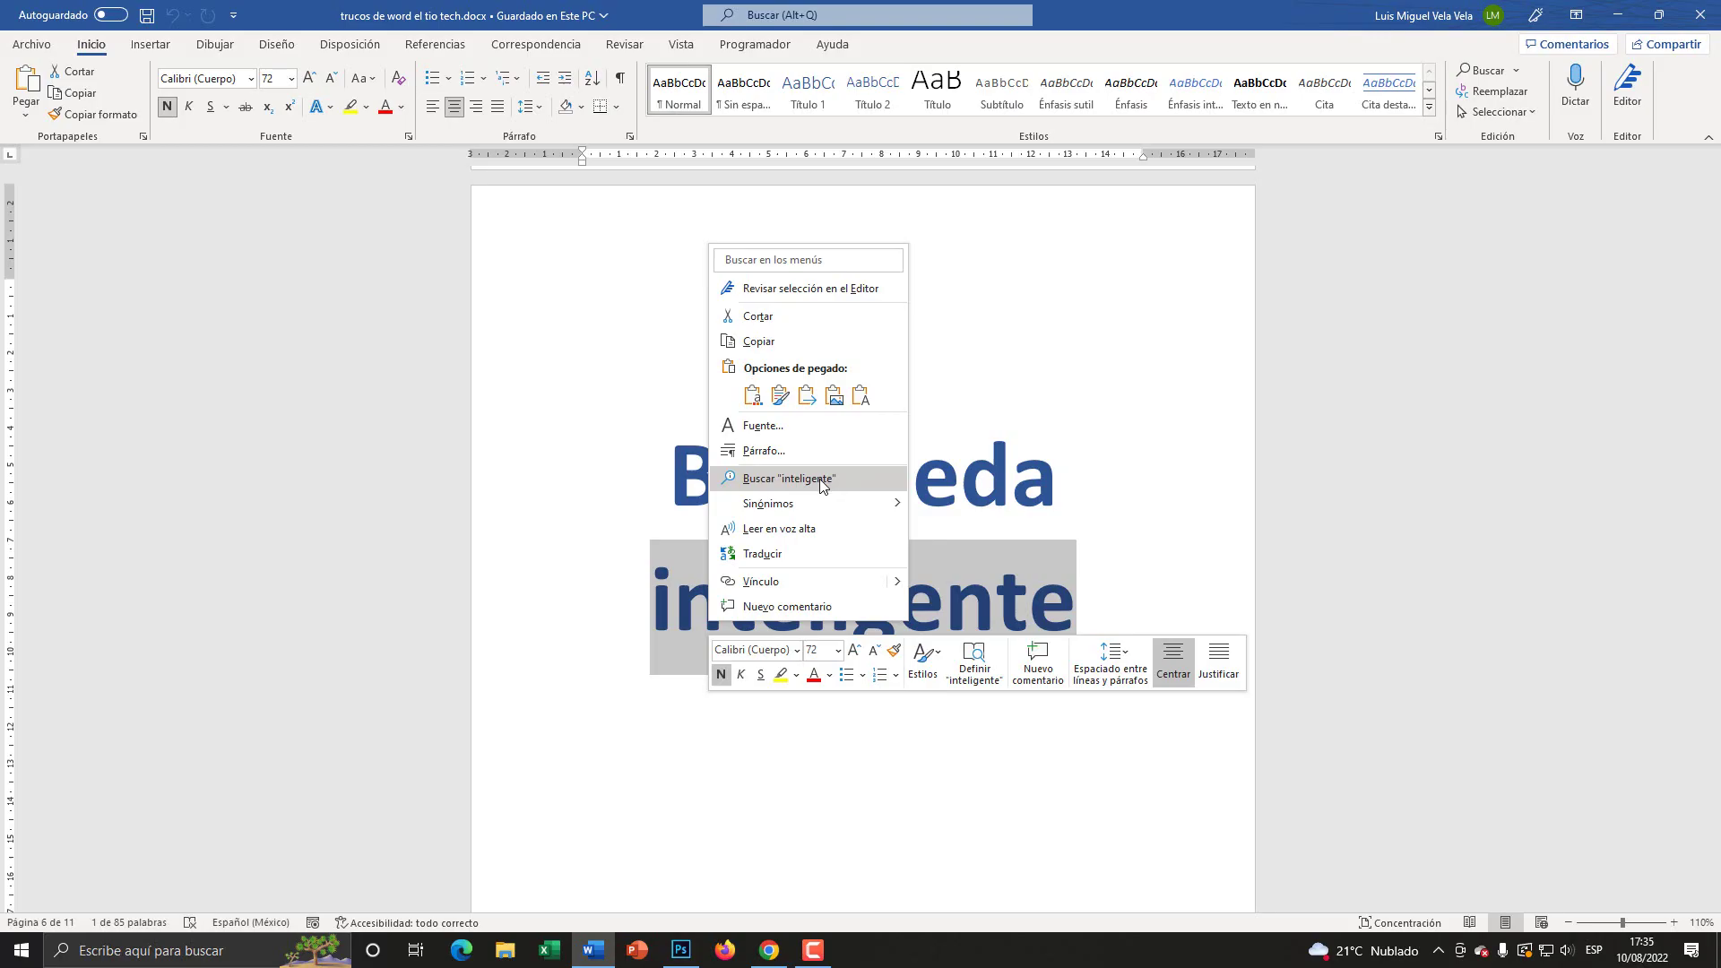
# Run Smart Lookup on 'inteligente' and review the Wikipedia definition of Inteligencia.
pyautogui.click(819, 479)
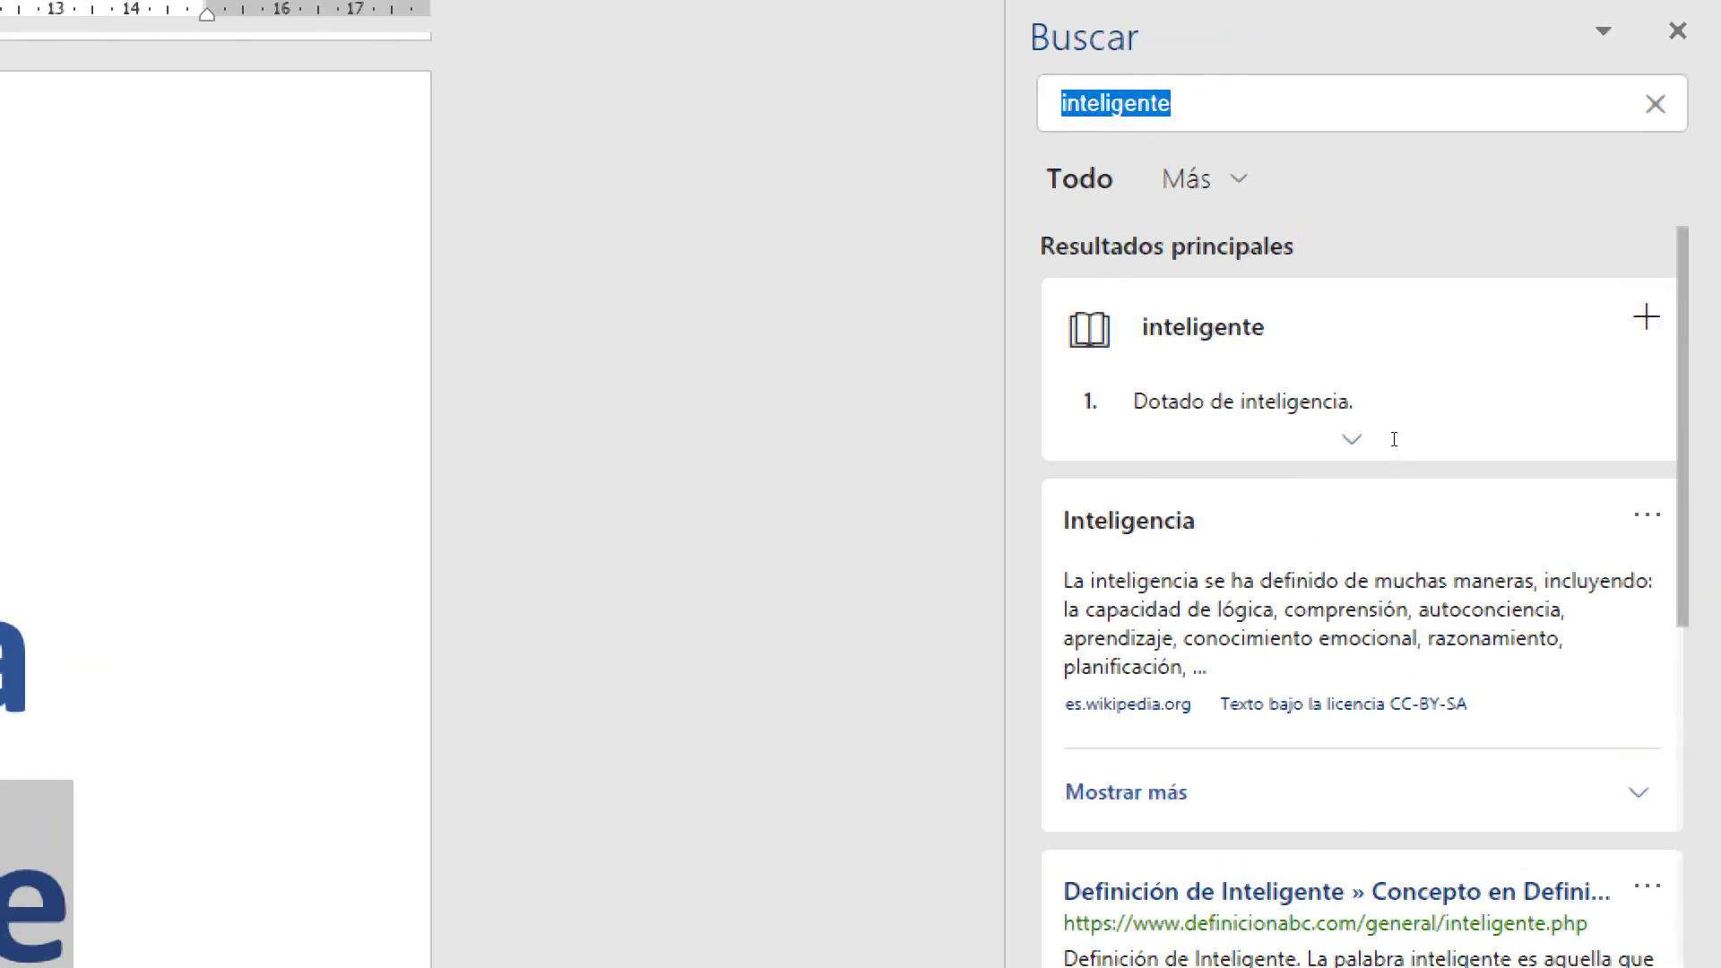
pyautogui.moveTo(1063, 581); pyautogui.dragTo(1207, 667)
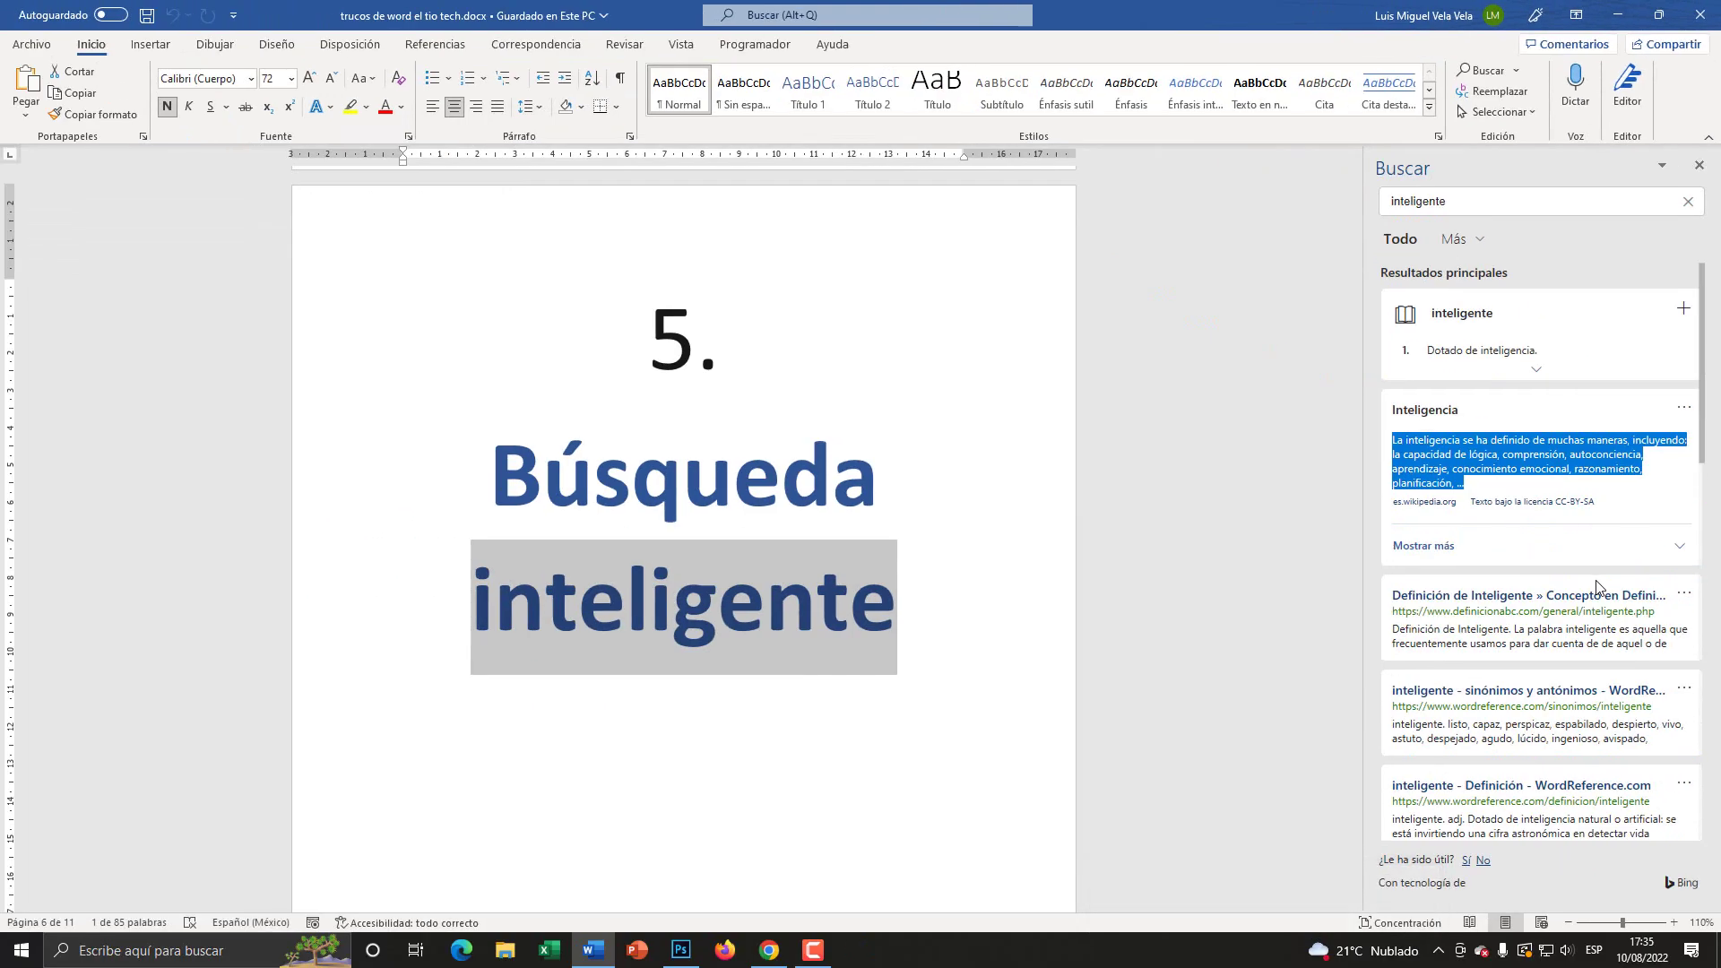
pyautogui.scroll(-5, 1585, 488)
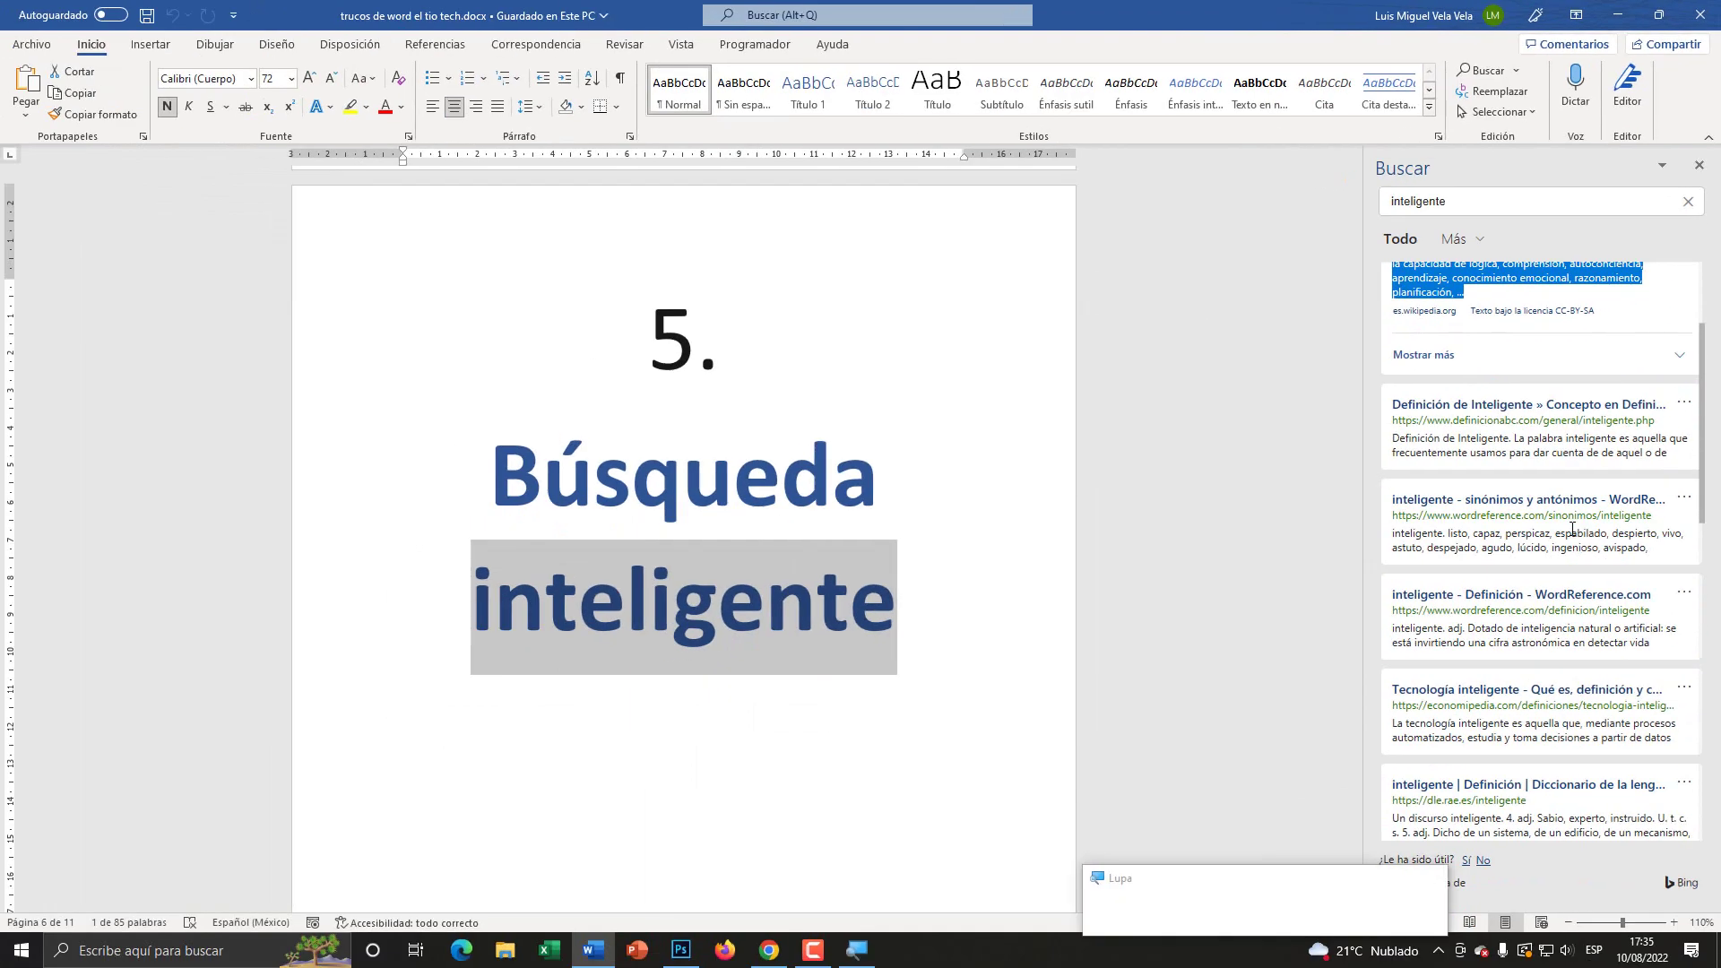
pyautogui.scroll(-3, 1592, 563)
pyautogui.scroll(-3, 1592, 563)
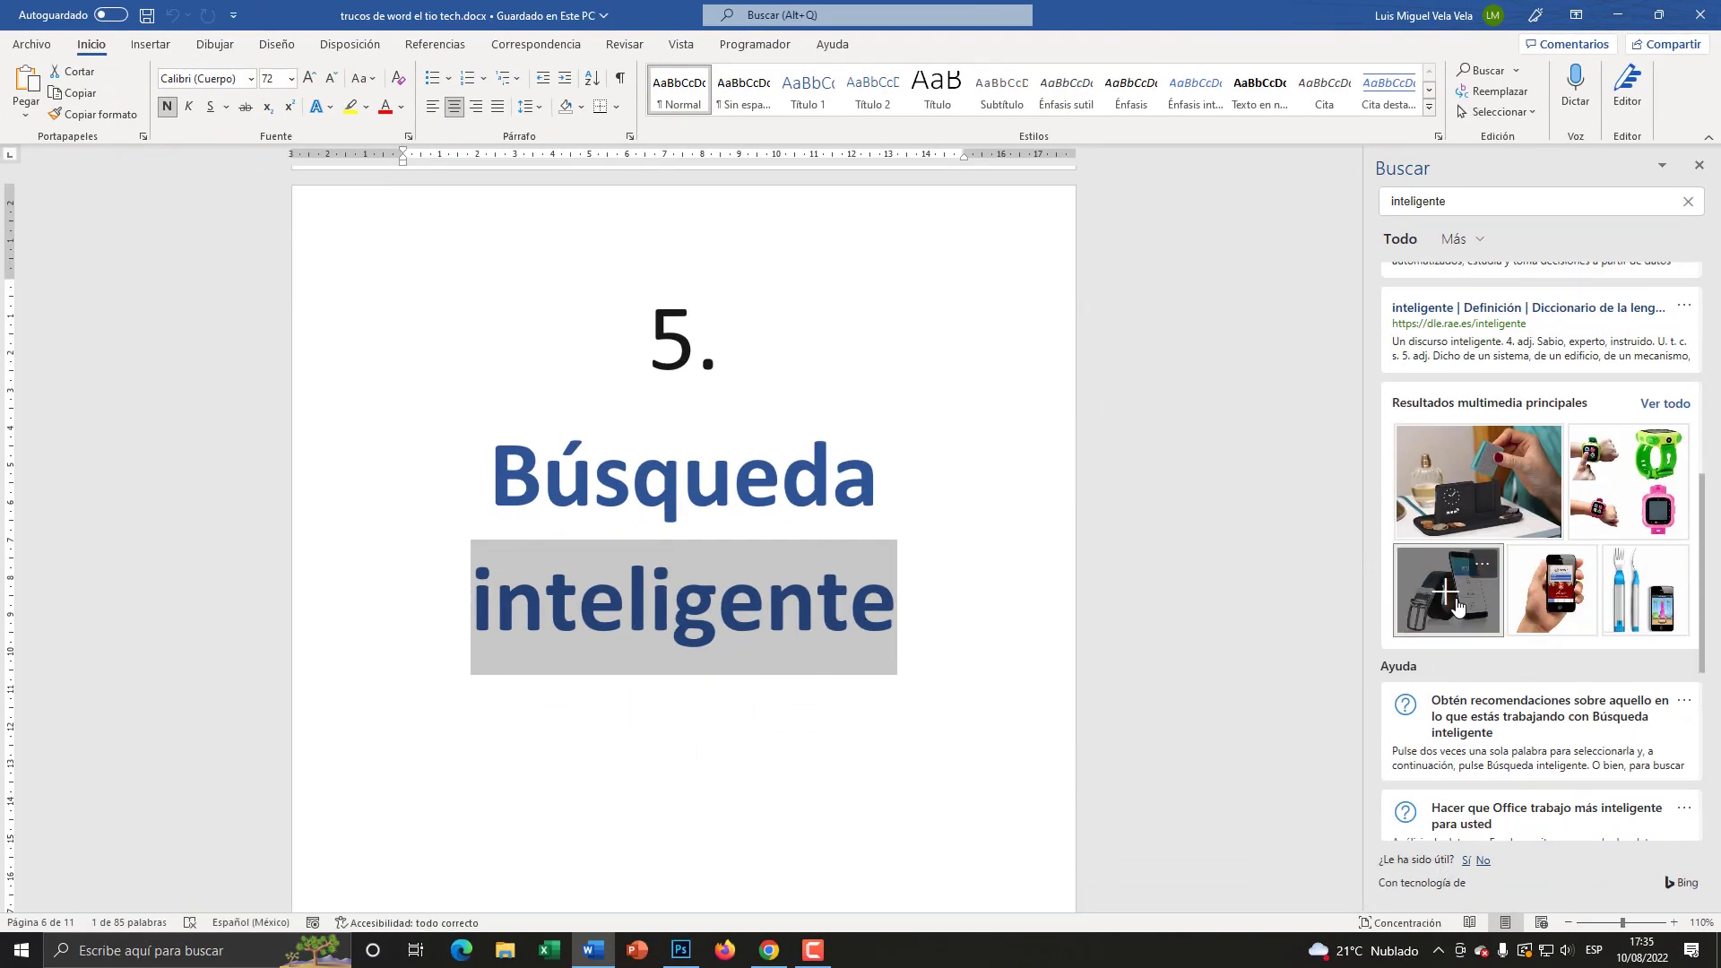
# Insert the belt and phone result image below the tip 5 heading.
pyautogui.click(912, 695)
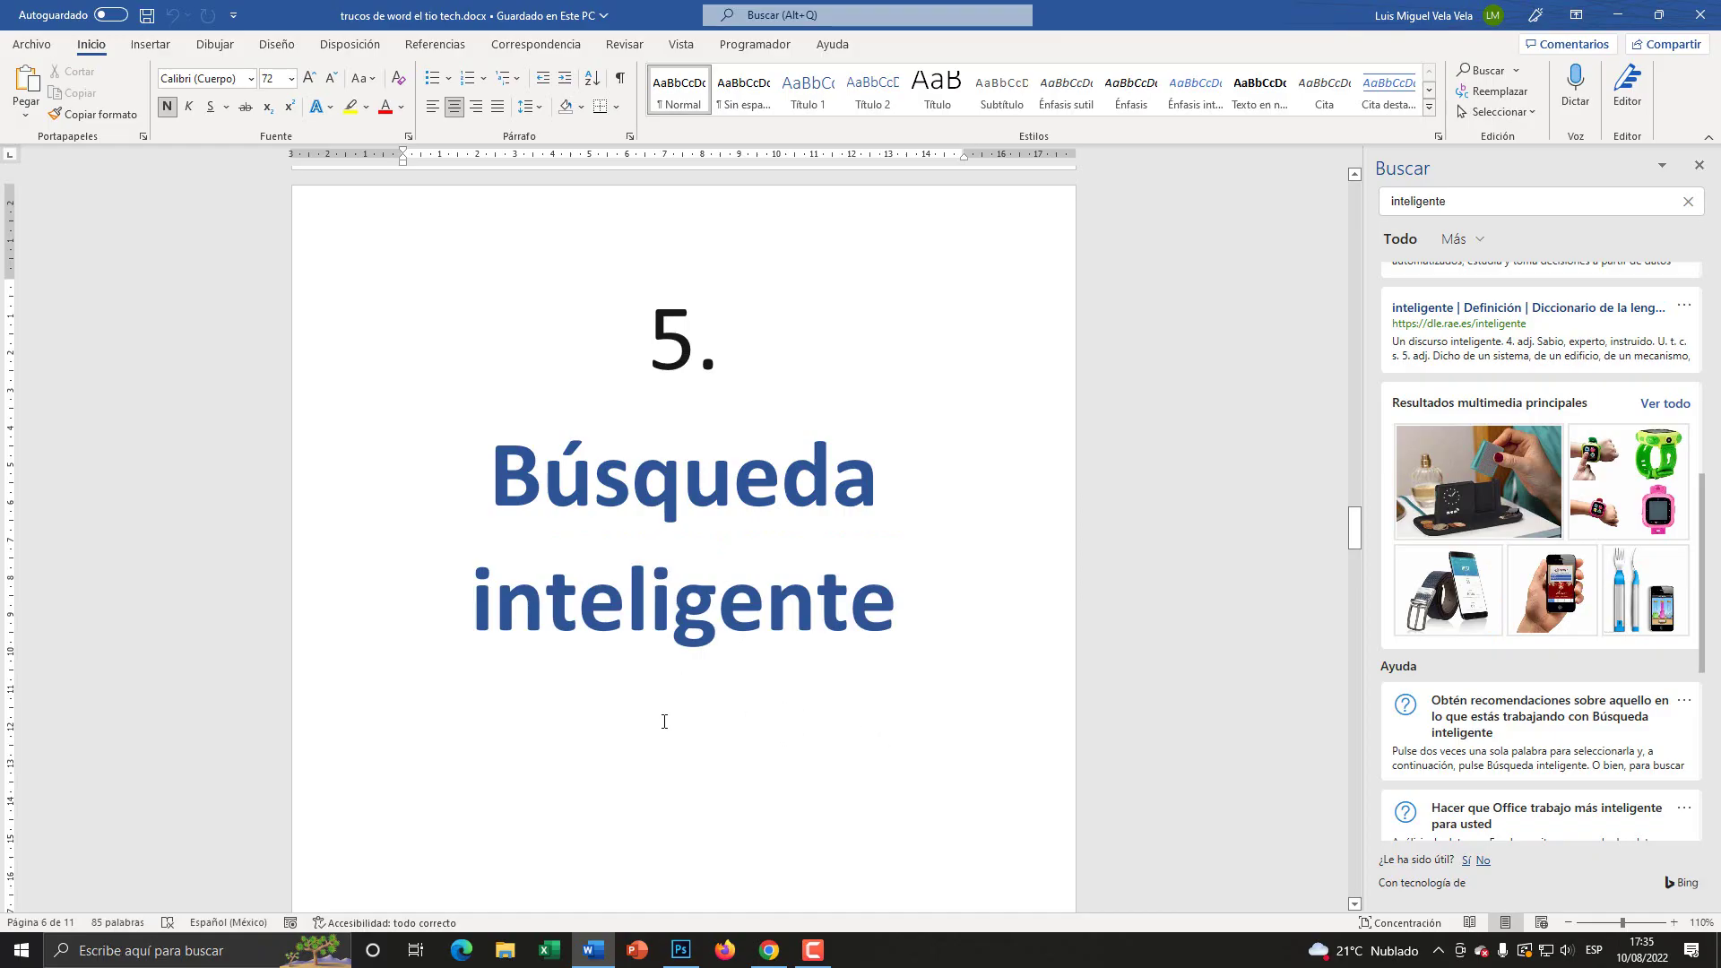
pyautogui.click(1474, 566)
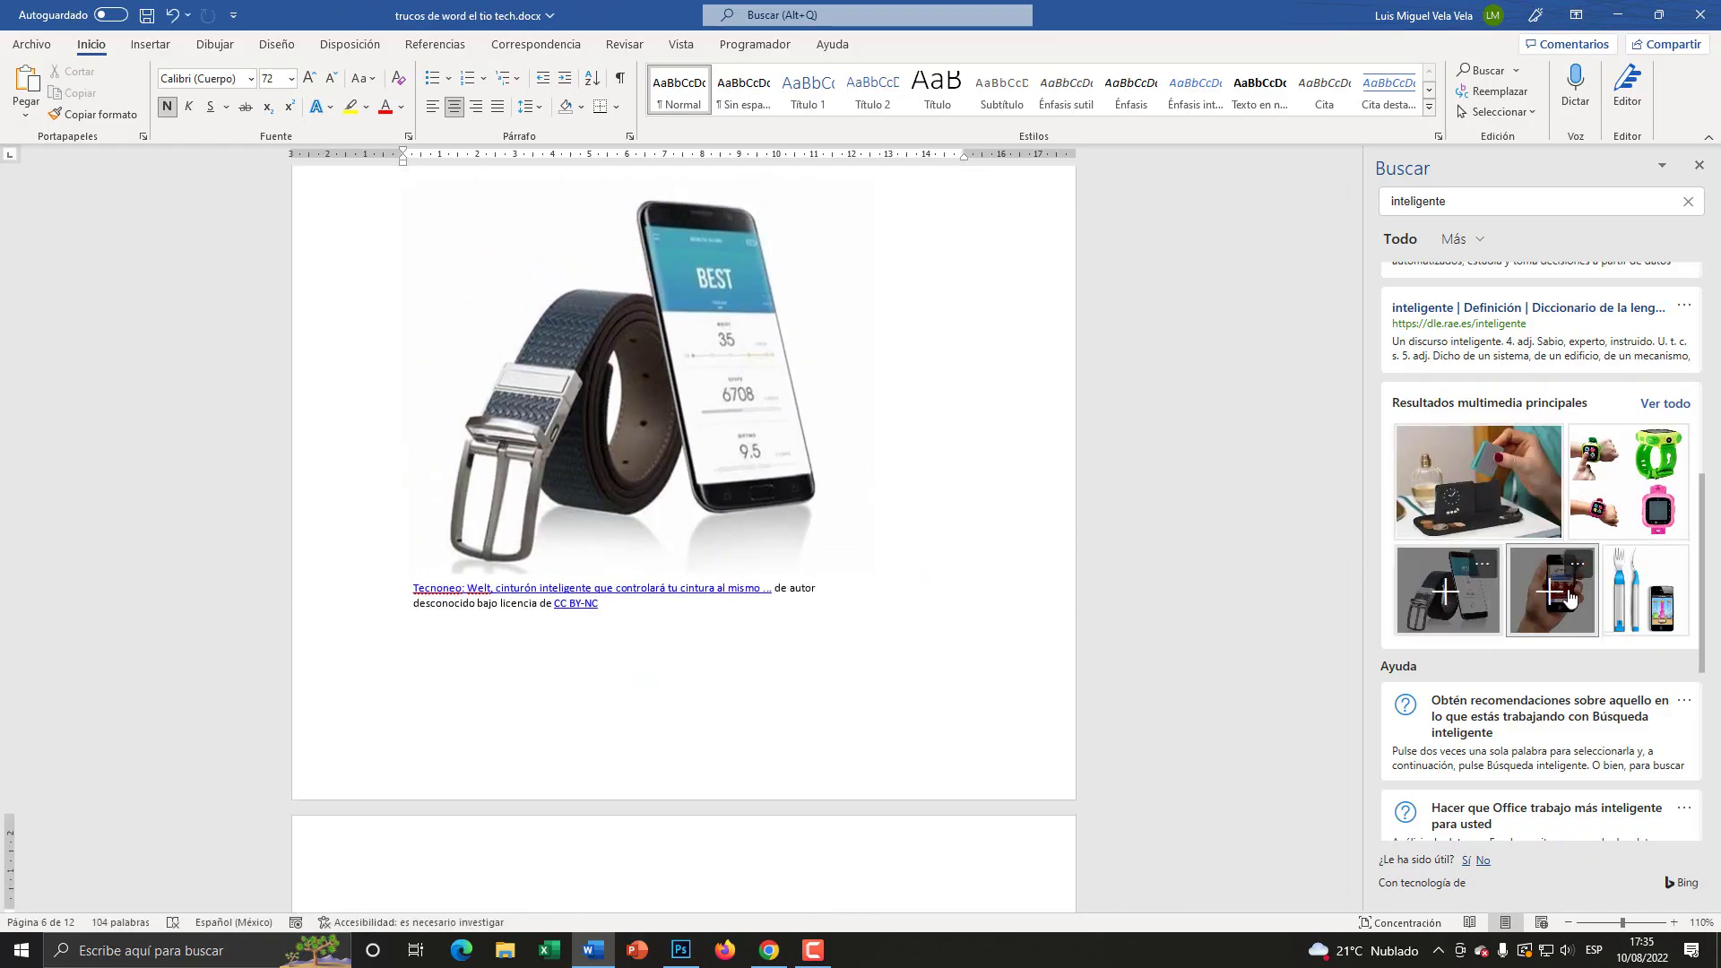
pyautogui.scroll(-5, 1568, 596)
pyautogui.scroll(-3, 1568, 596)
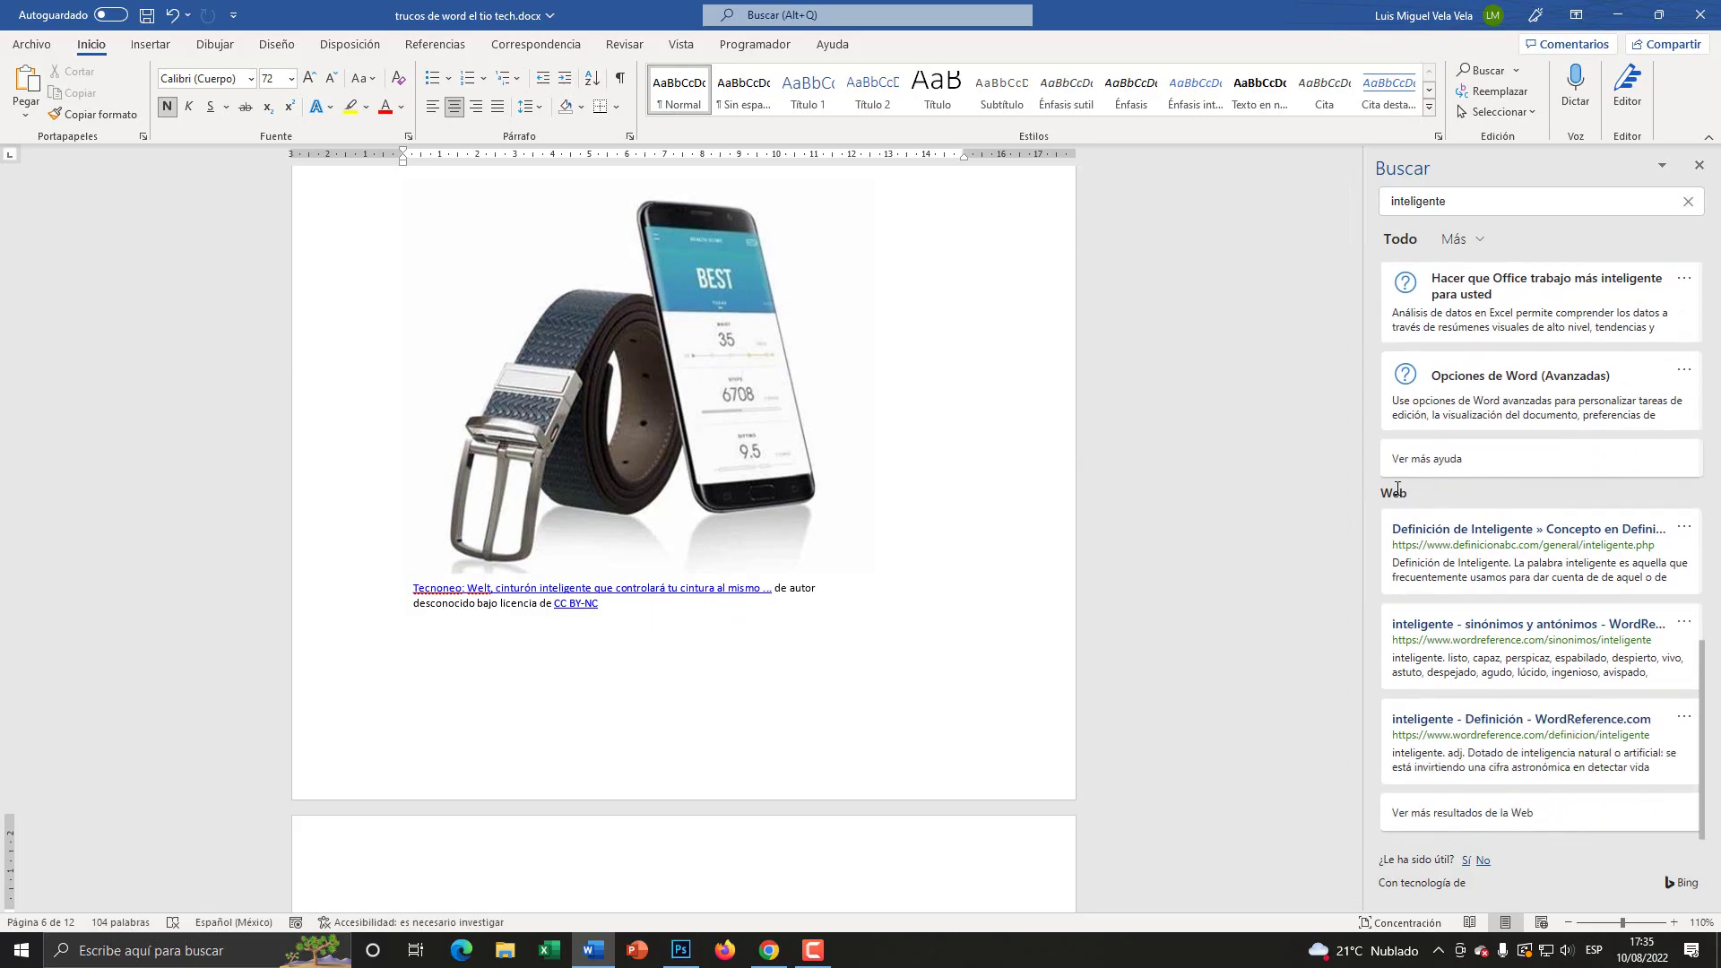
# Select the inserted image with its caption and delete it.
pyautogui.scroll(-4, 1498, 694)
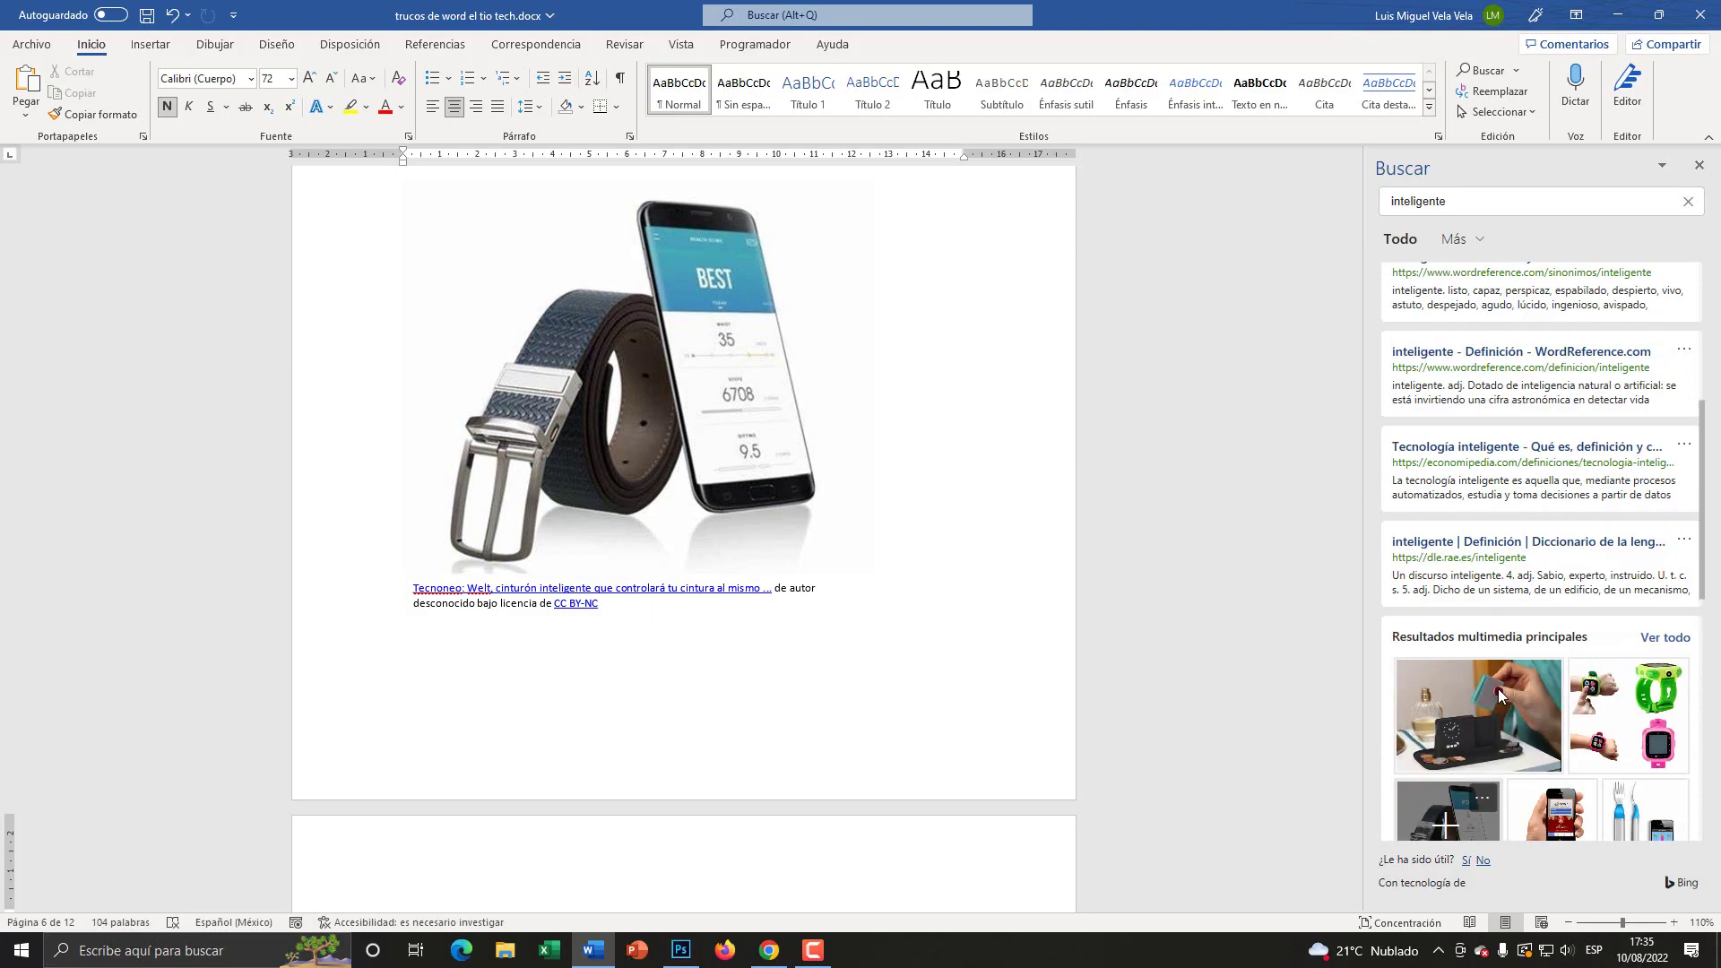
pyautogui.scroll(-5, 1498, 681)
pyautogui.scroll(3, 1498, 681)
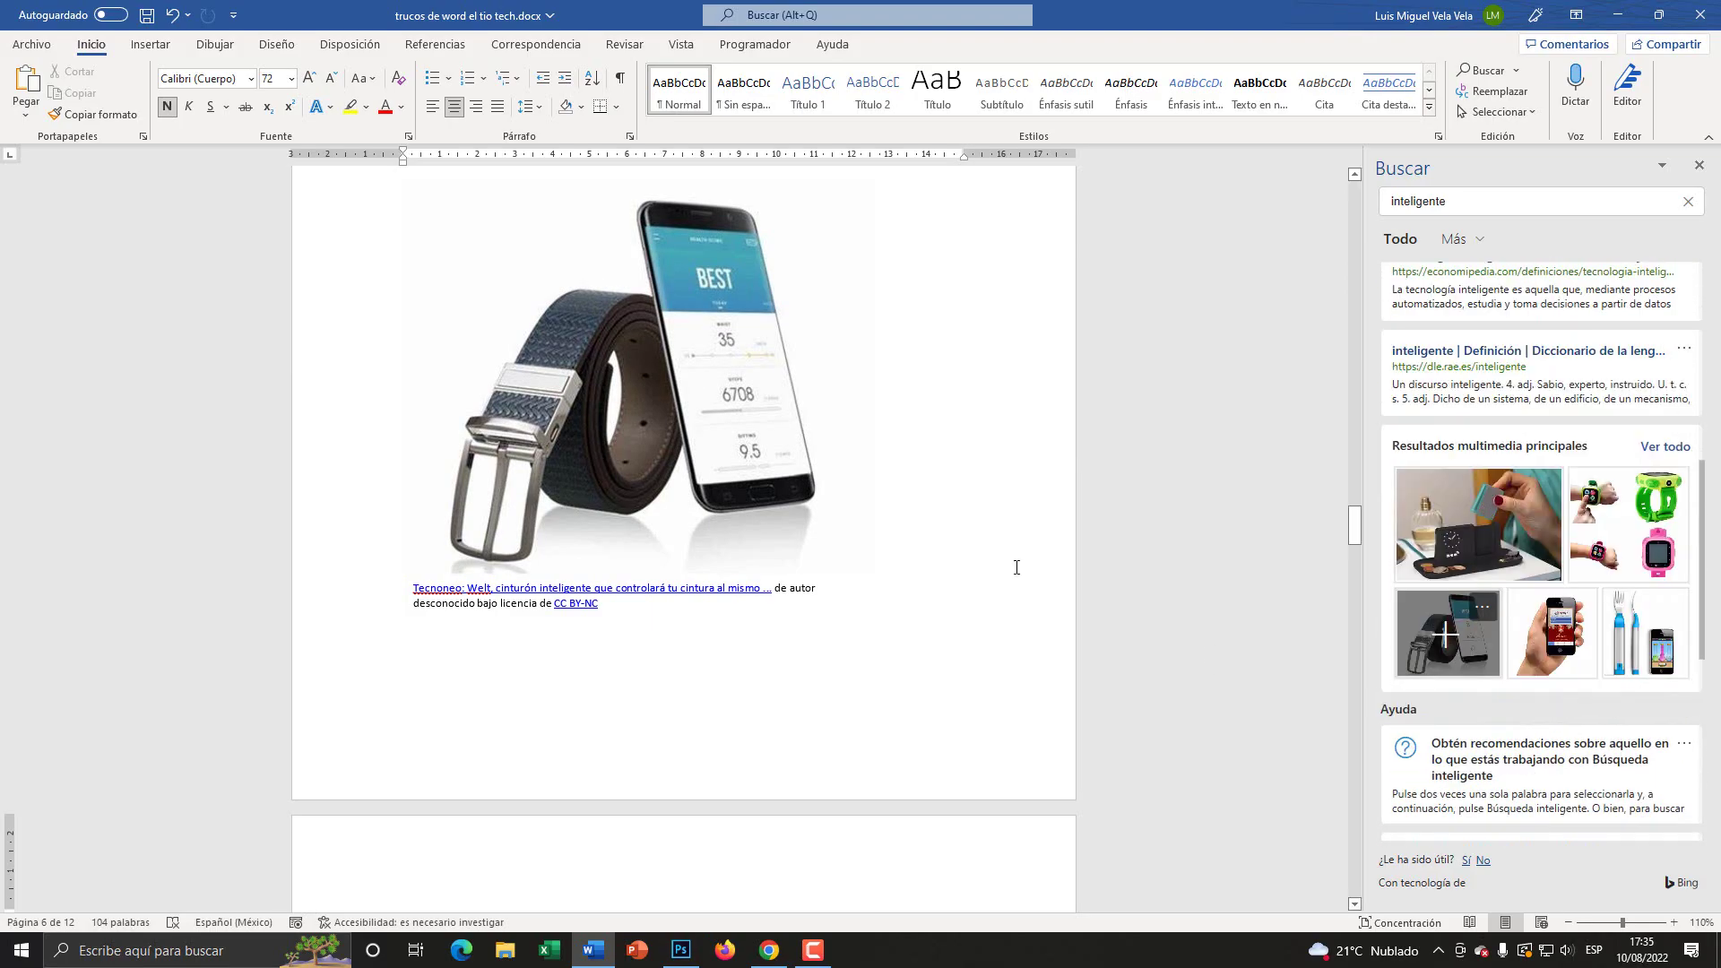
pyautogui.click(690, 430)
pyautogui.press('Delete')
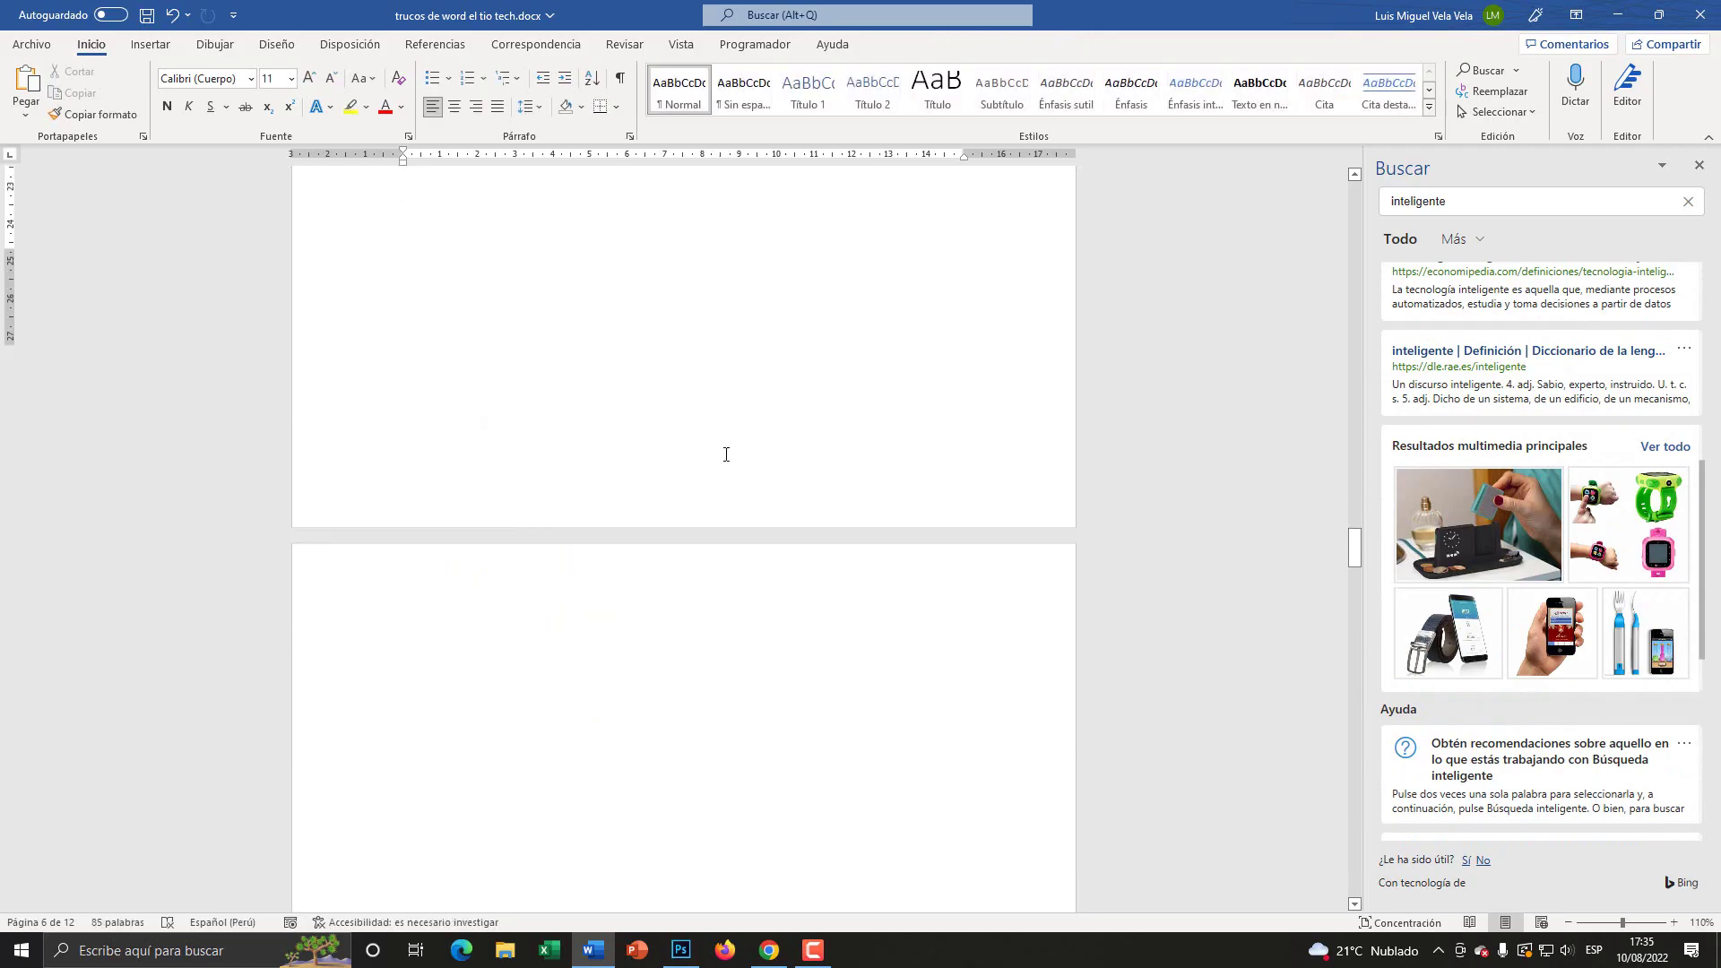
pyautogui.scroll(-3, 726, 454)
# Delete the empty lines above the tip 6 heading.
pyautogui.scroll(-1, 726, 454)
pyautogui.click(1698, 164)
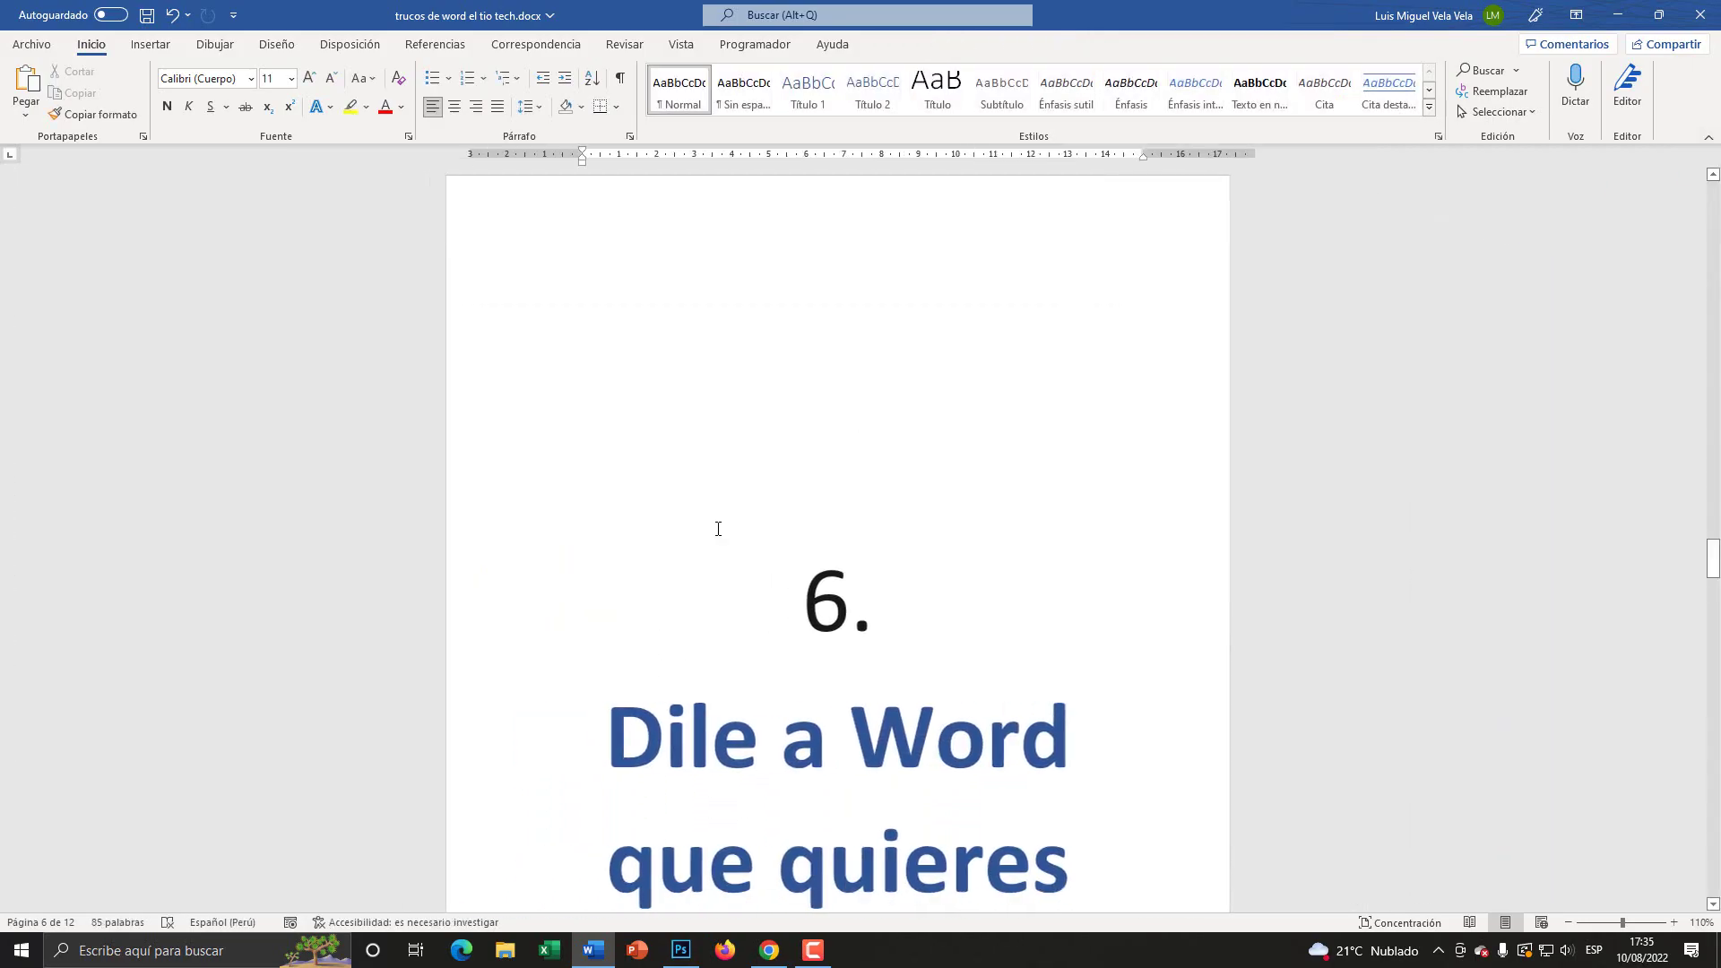
pyautogui.click(803, 360)
pyautogui.press('Delete')
pyautogui.press('Delete')
pyautogui.press('Delete')
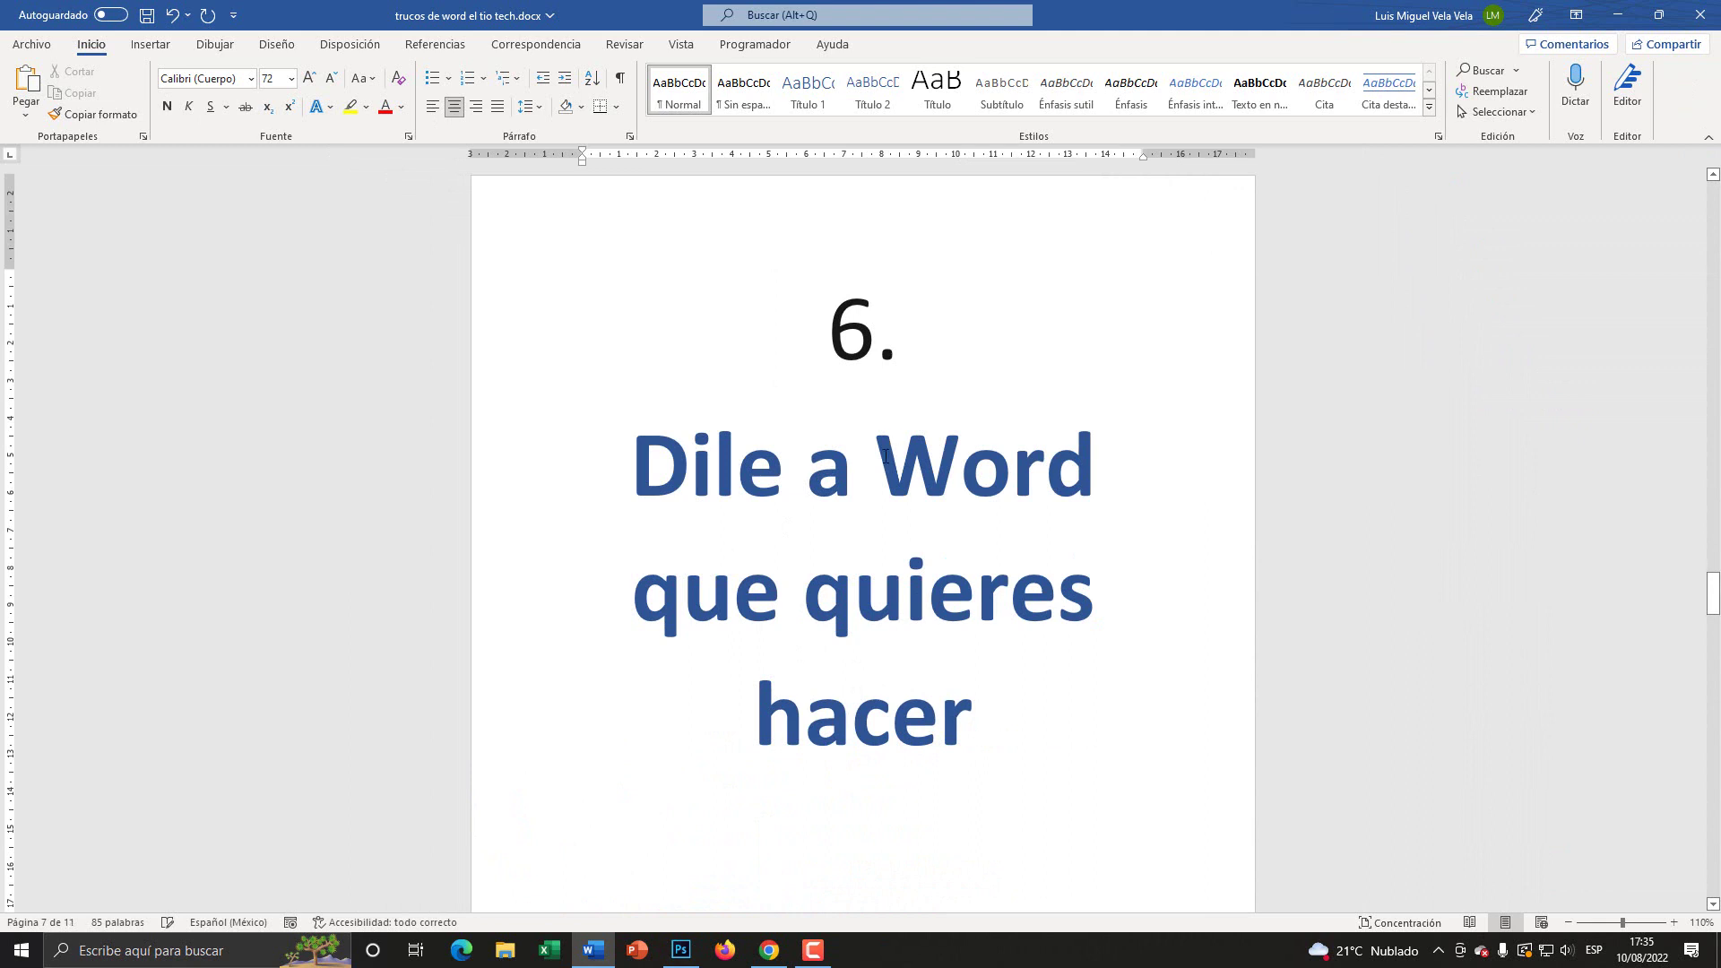
pyautogui.scroll(-1, 990, 578)
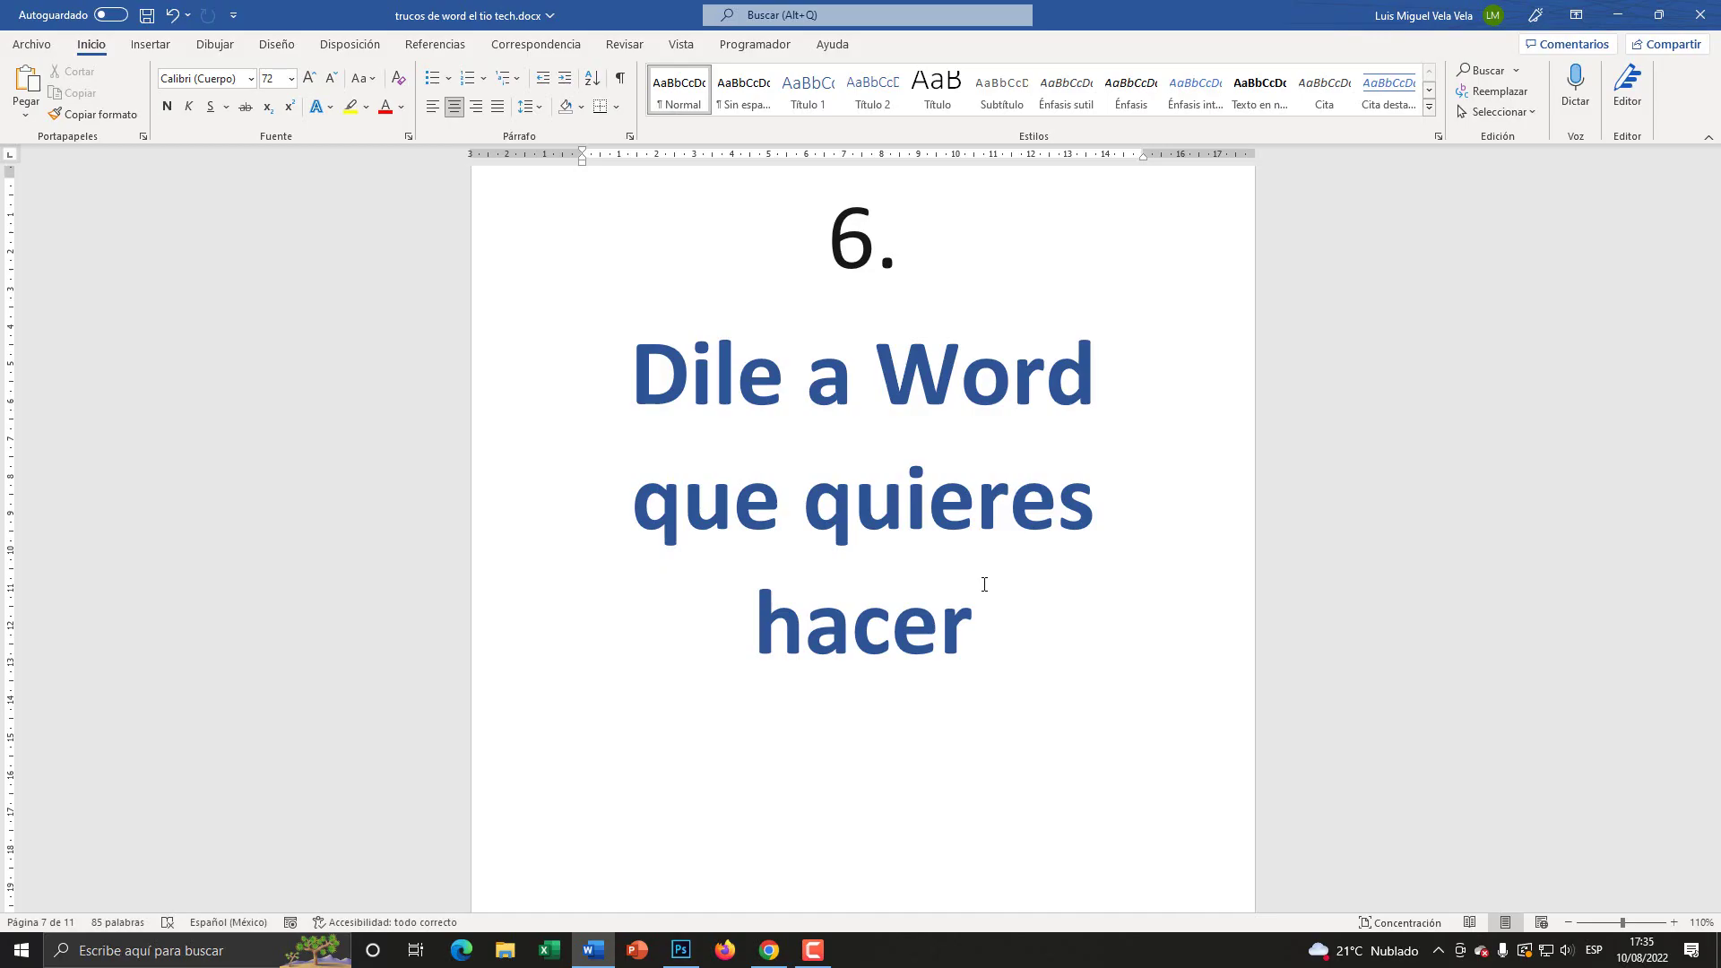
# Add '( alt + Q)' on a new line after 'hacer' under tip 6, then switch to Photoshop.
pyautogui.moveTo(889, 363); pyautogui.dragTo(941, 368)
pyautogui.click(896, 374)
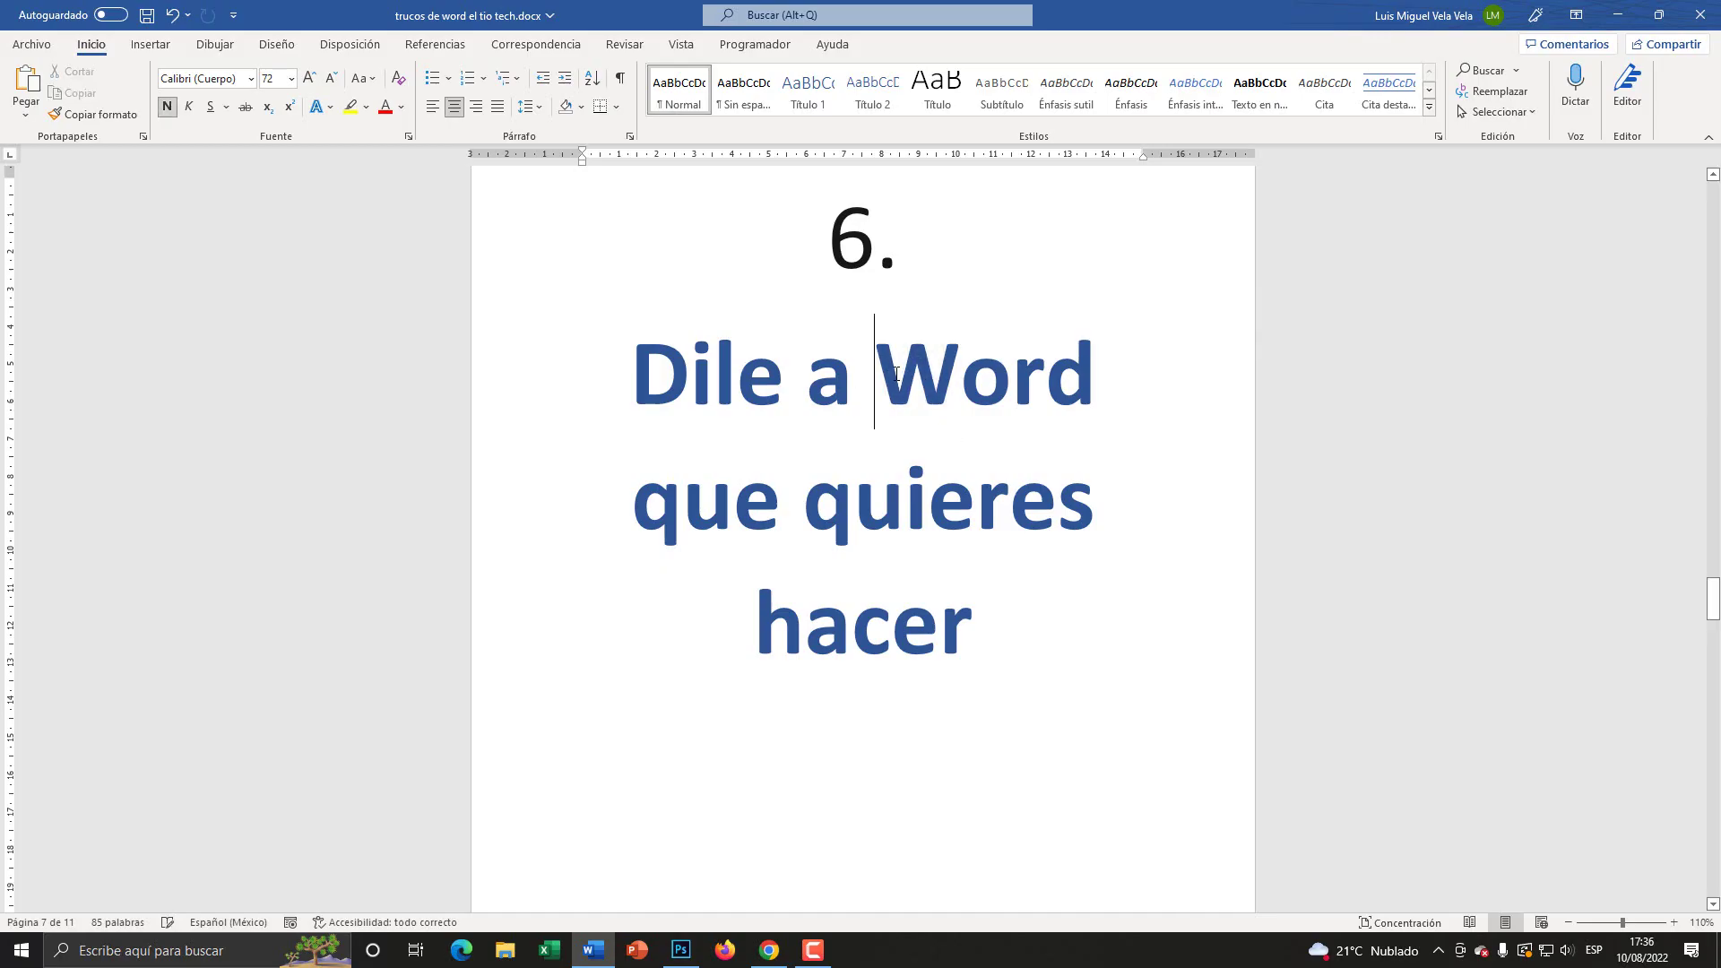
pyautogui.doubleClick(897, 373)
pyautogui.click(1011, 374)
pyautogui.click(1021, 668)
pyautogui.press('Return')
pyautogui.write('(')
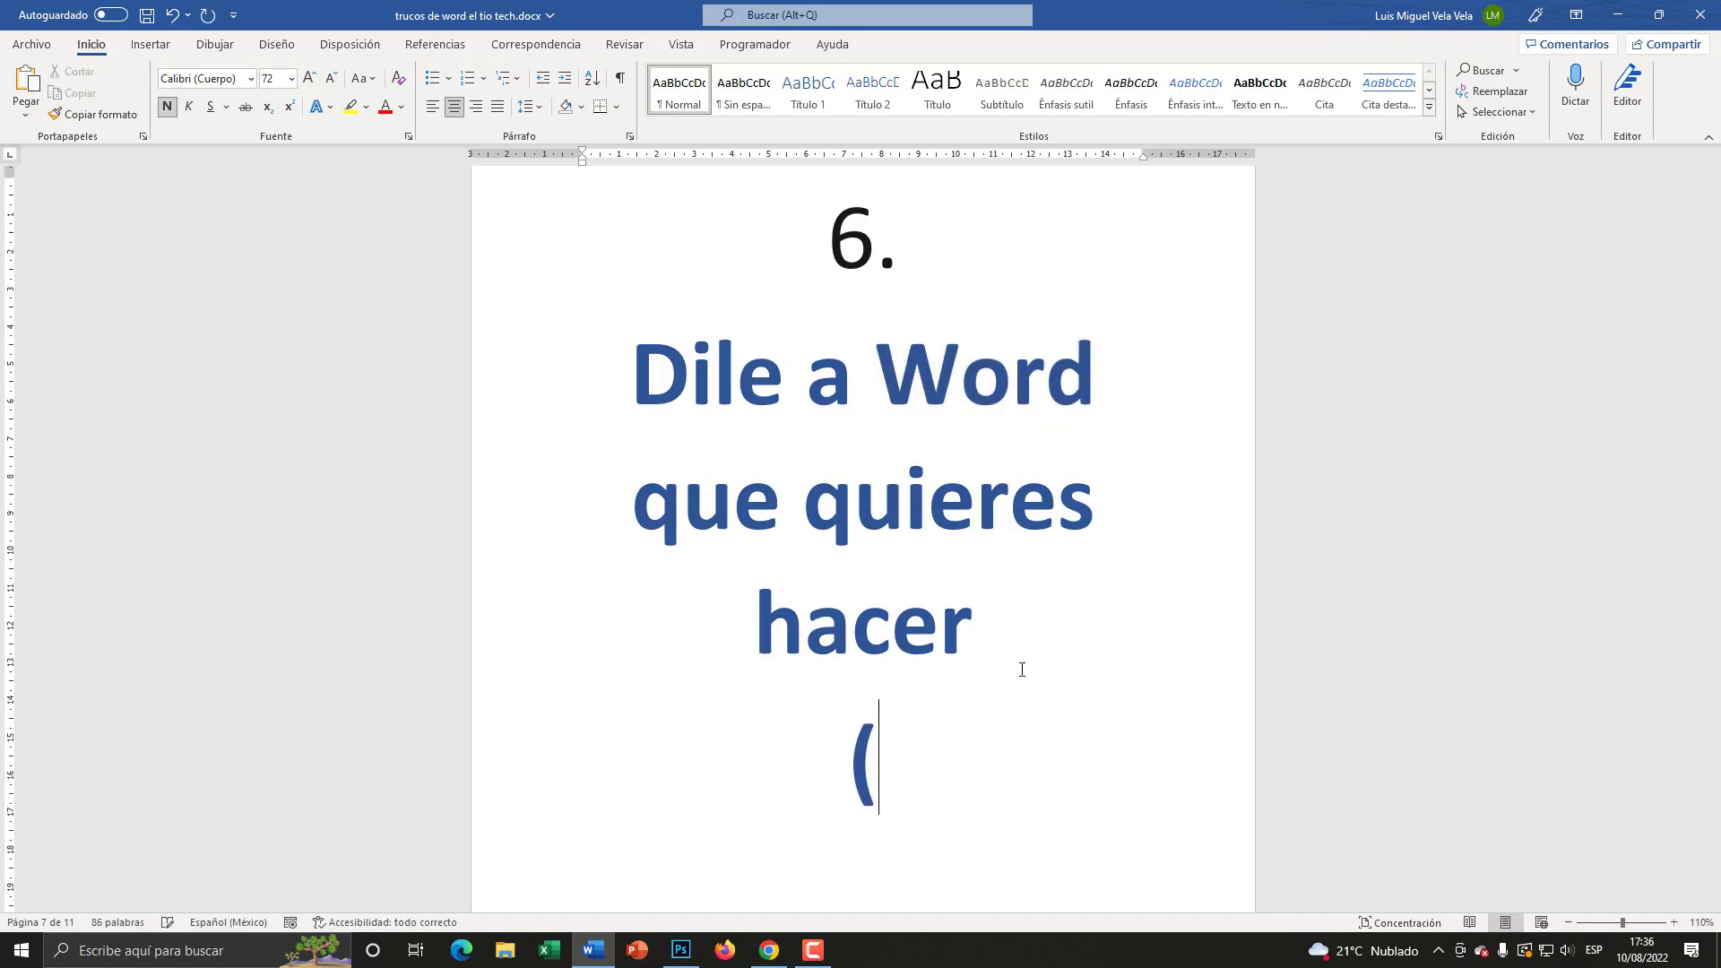
pyautogui.write(' alt ')
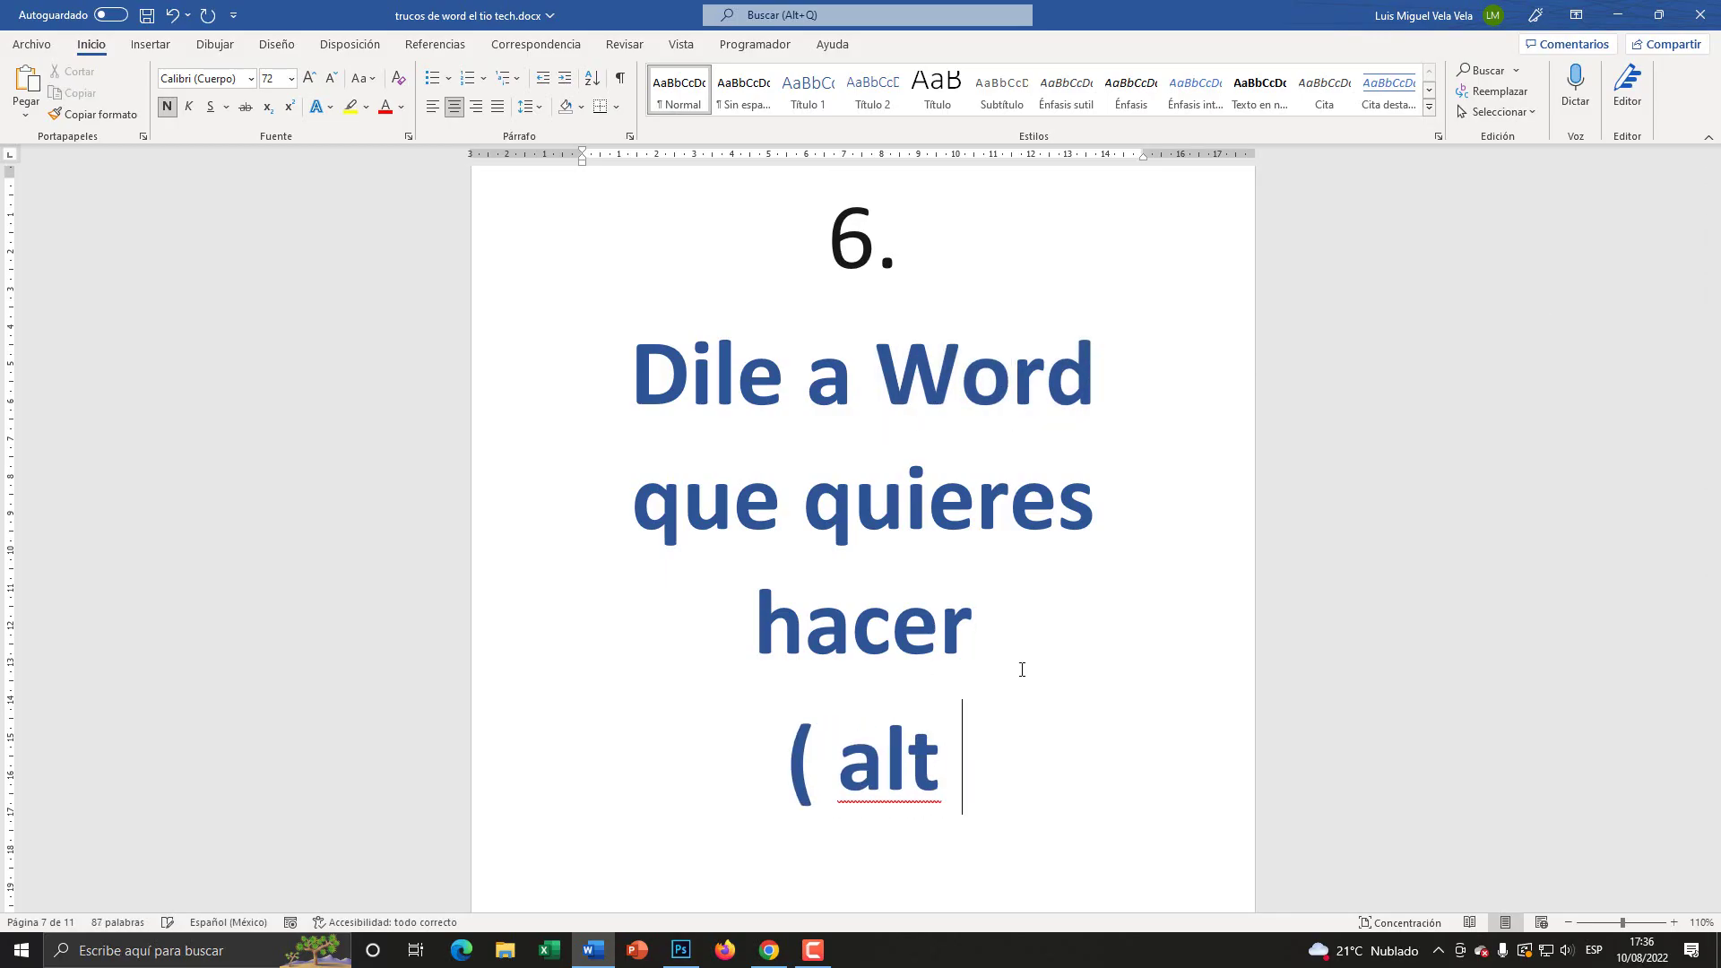
pyautogui.write('+ ')
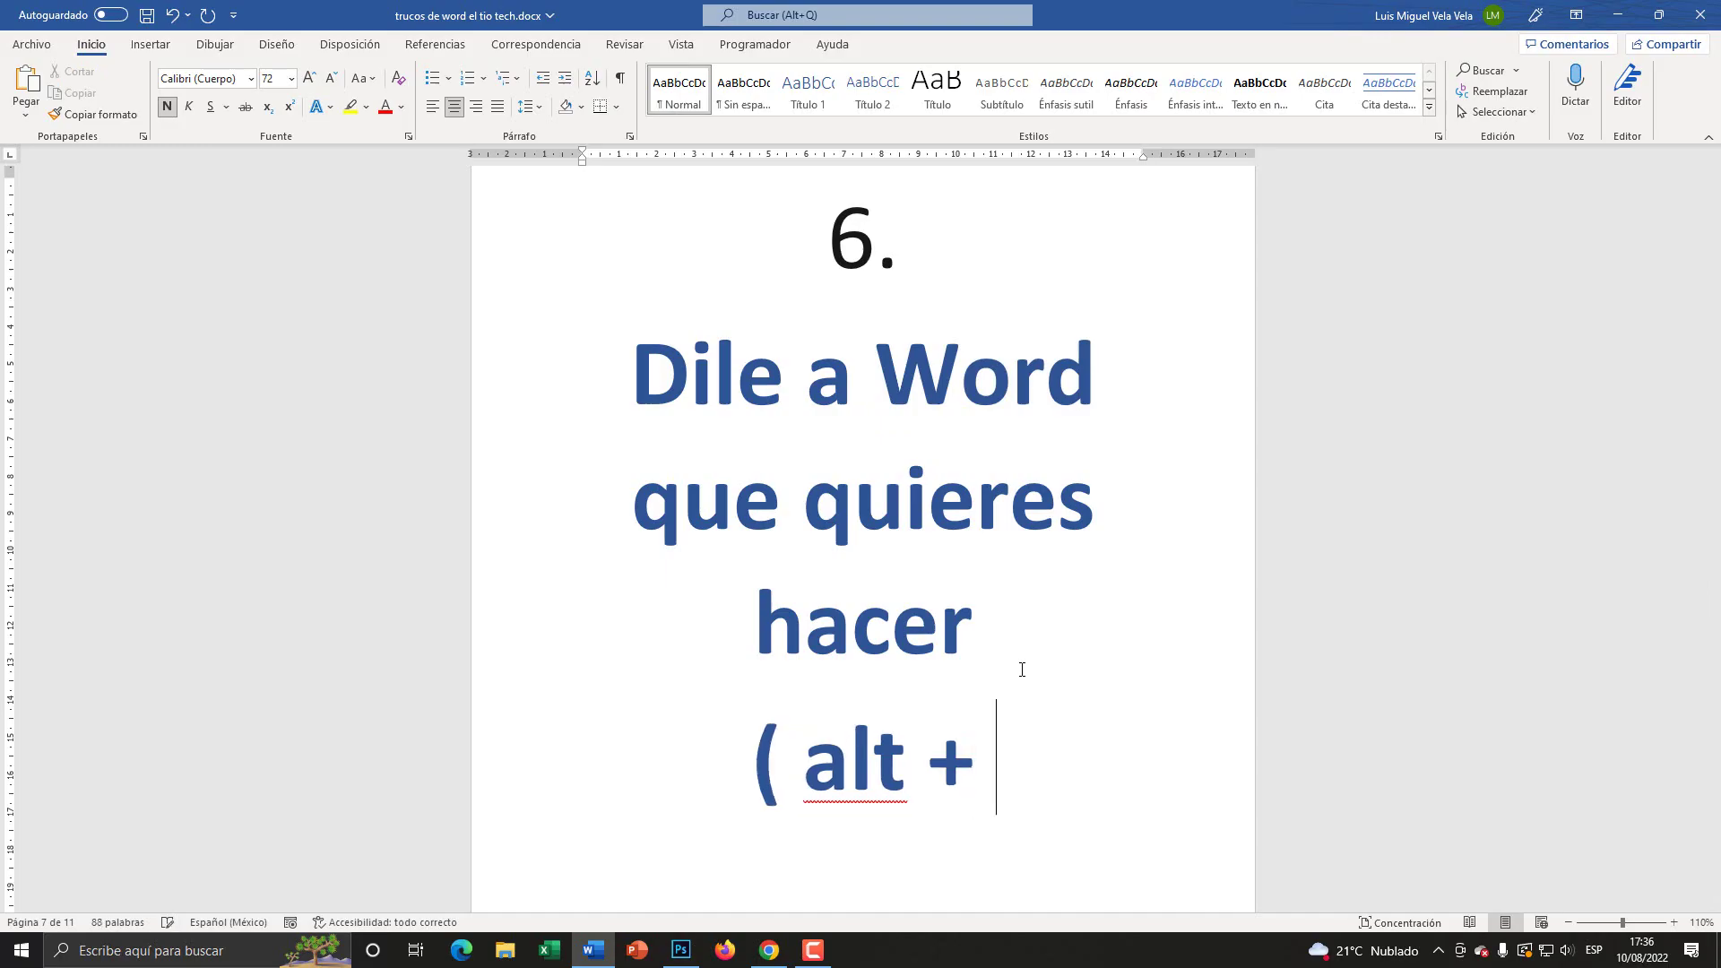
pyautogui.write('Q)')
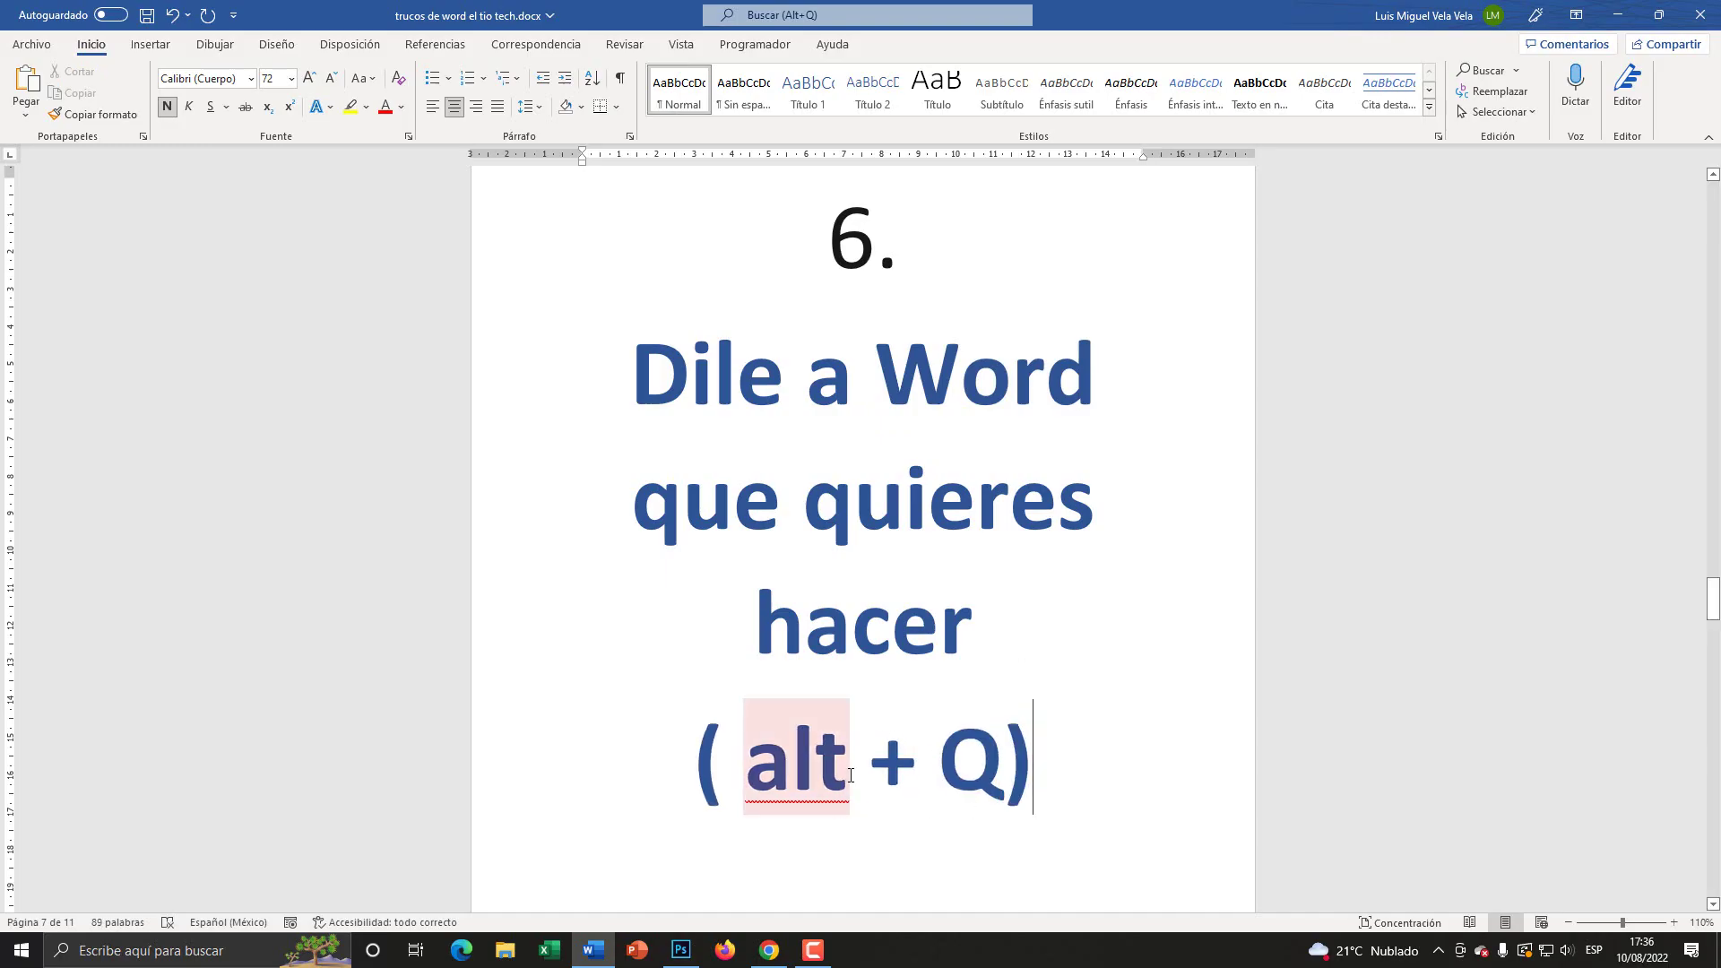
pyautogui.click(681, 950)
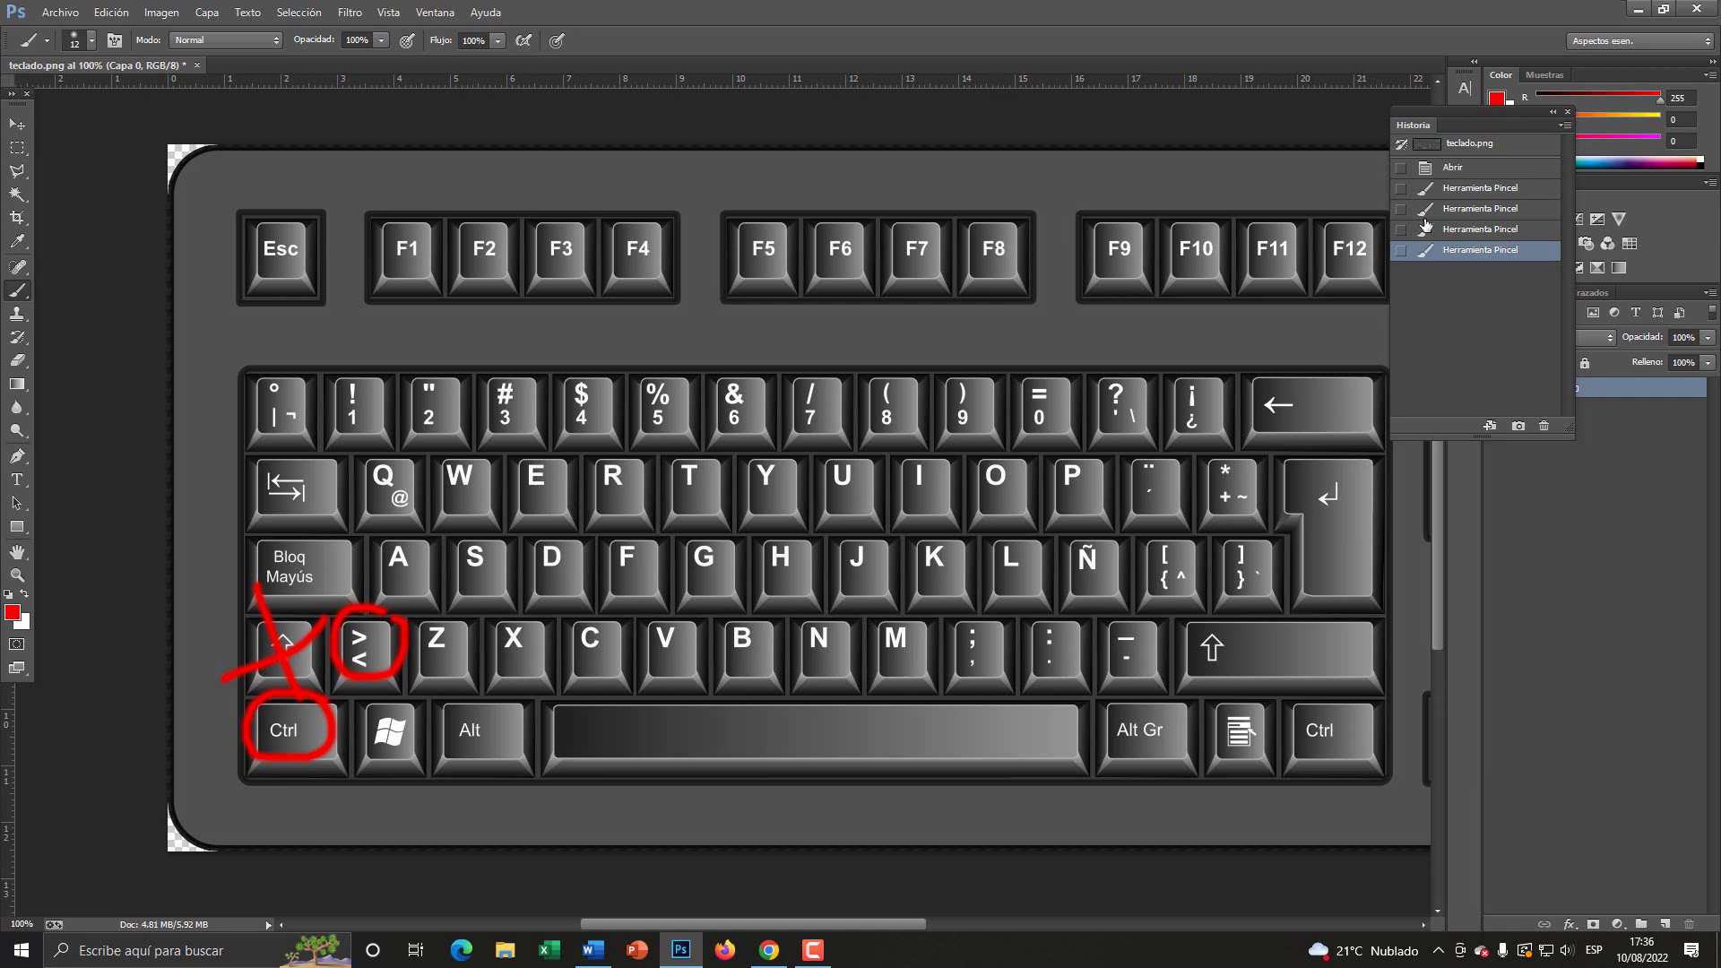
# Revert the keyboard image to 'Abrir' in History, circle the Alt key in red, and return to Word.
pyautogui.click(1449, 170)
pyautogui.moveTo(527, 695); pyautogui.dragTo(542, 713)
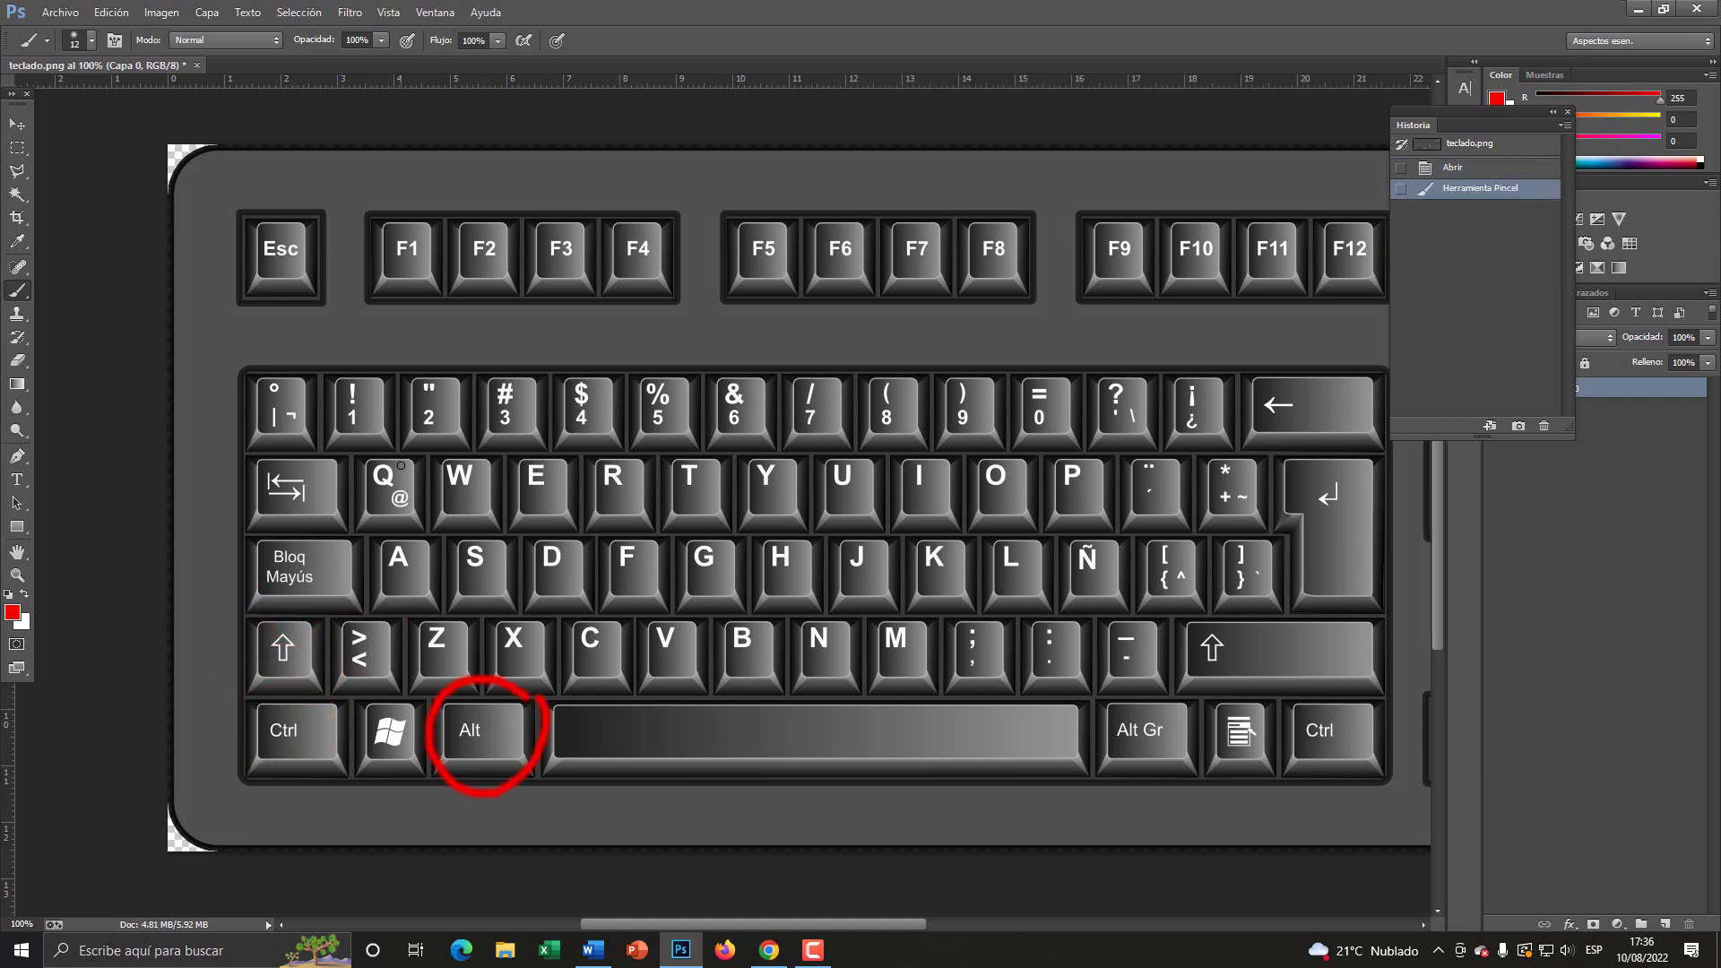
pyautogui.moveTo(410, 456)
pyautogui.mouseDown()
pyautogui.moveTo(397, 440)
pyautogui.moveTo(426, 493)
pyautogui.moveTo(416, 445)
pyautogui.mouseUp()
pyautogui.click(1637, 9)
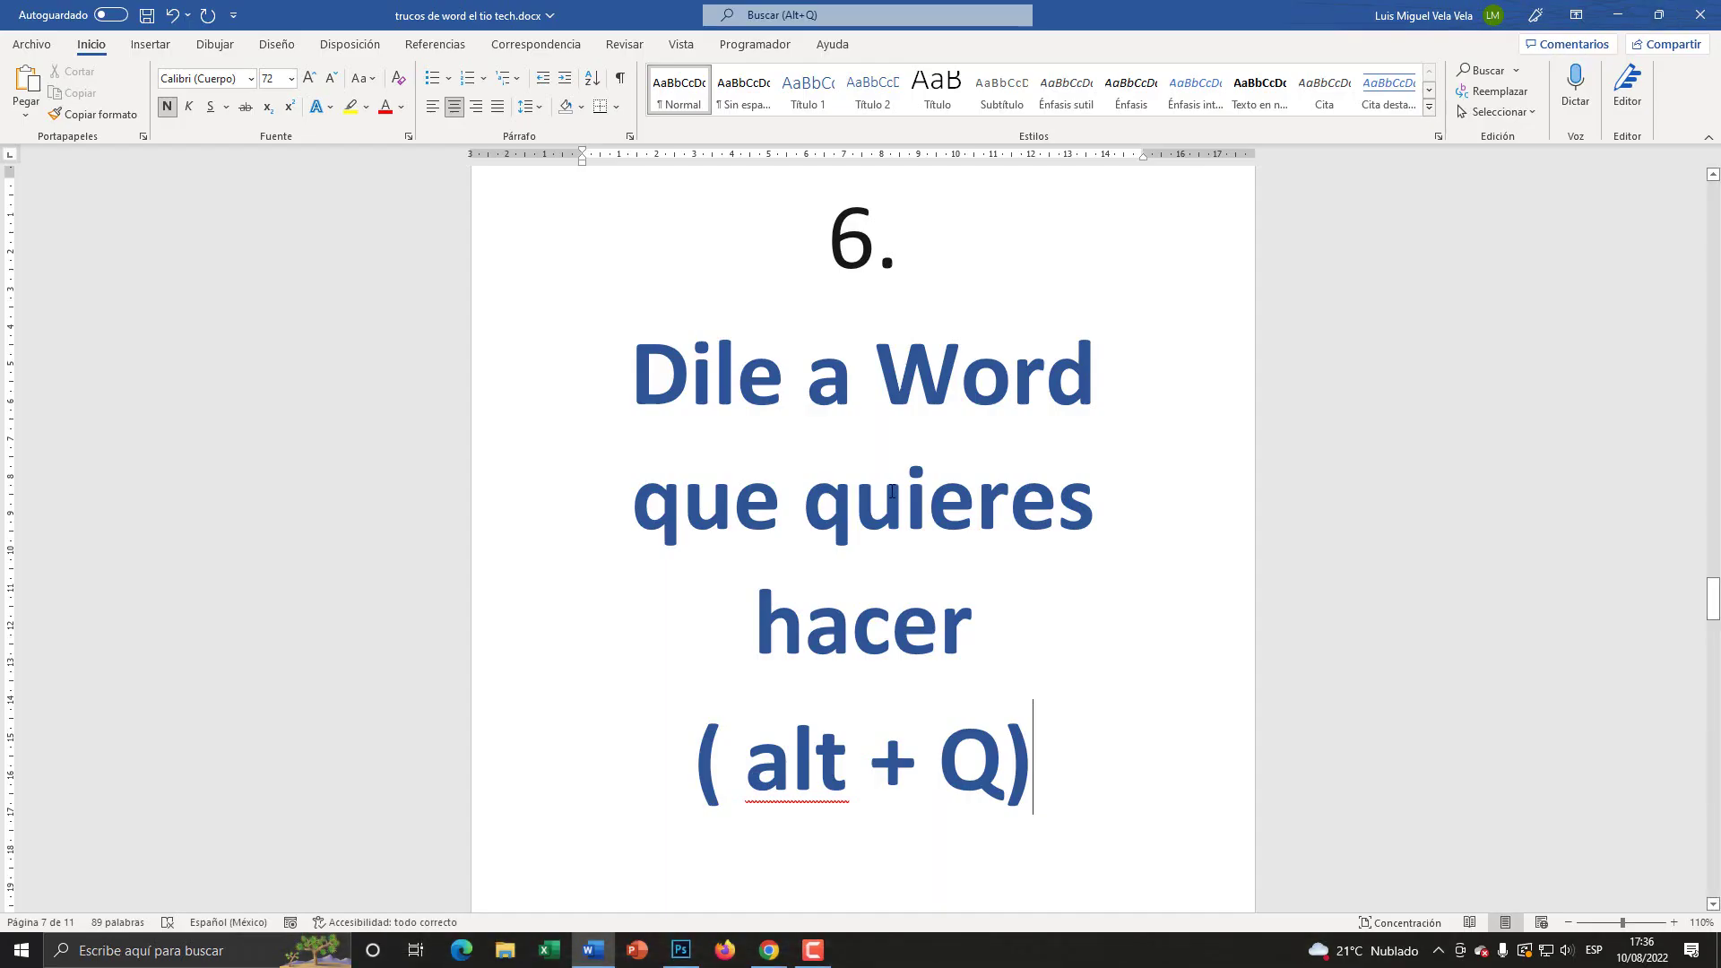
# Try the Alt+Q command search, then select the word 'Word' in the tip 6 heading.
pyautogui.hotkey('alt', 'a')
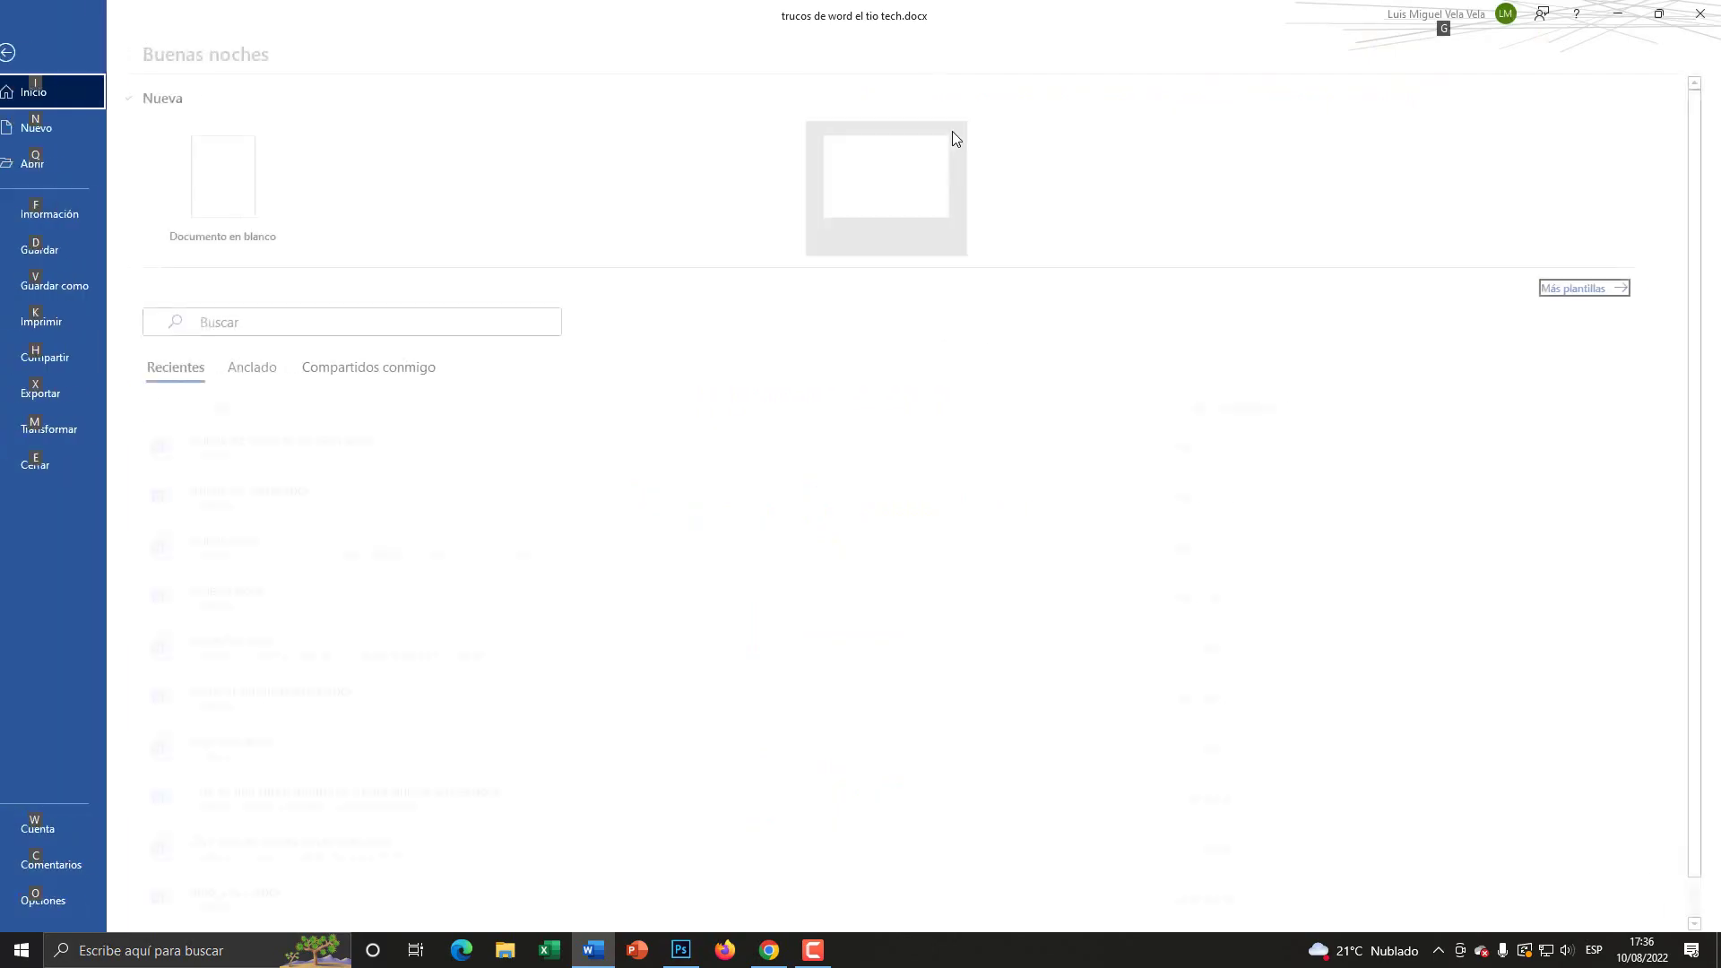
pyautogui.press('Escape')
pyautogui.press('q')
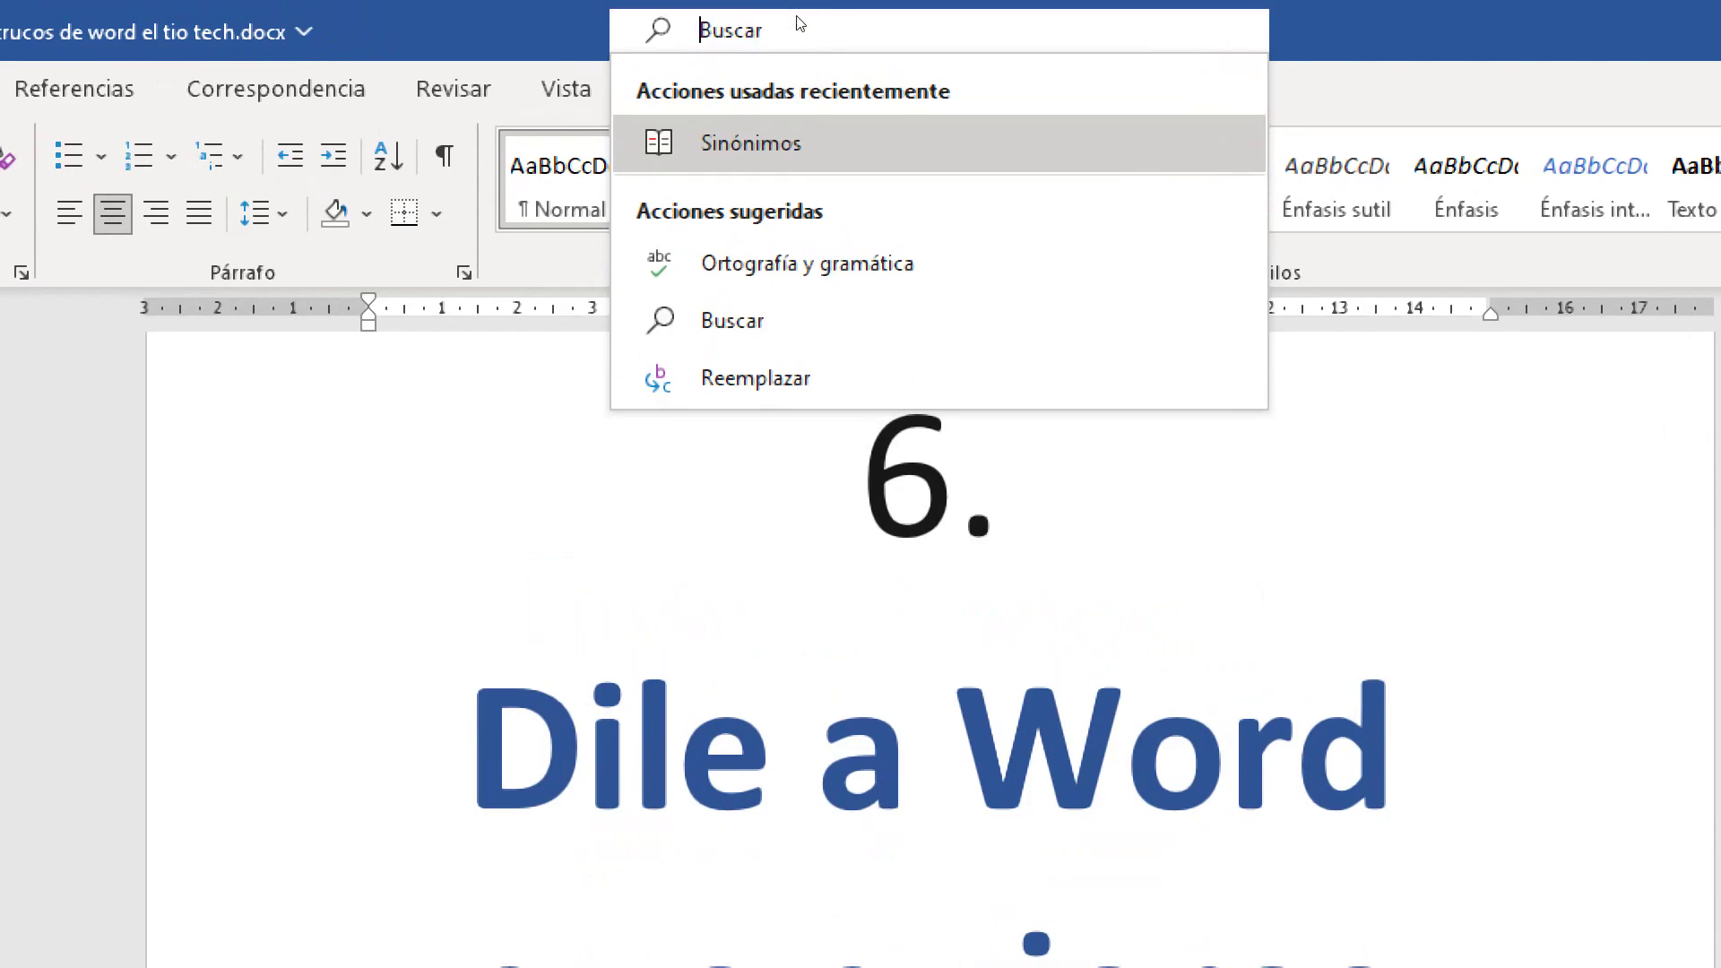
pyautogui.press('Escape')
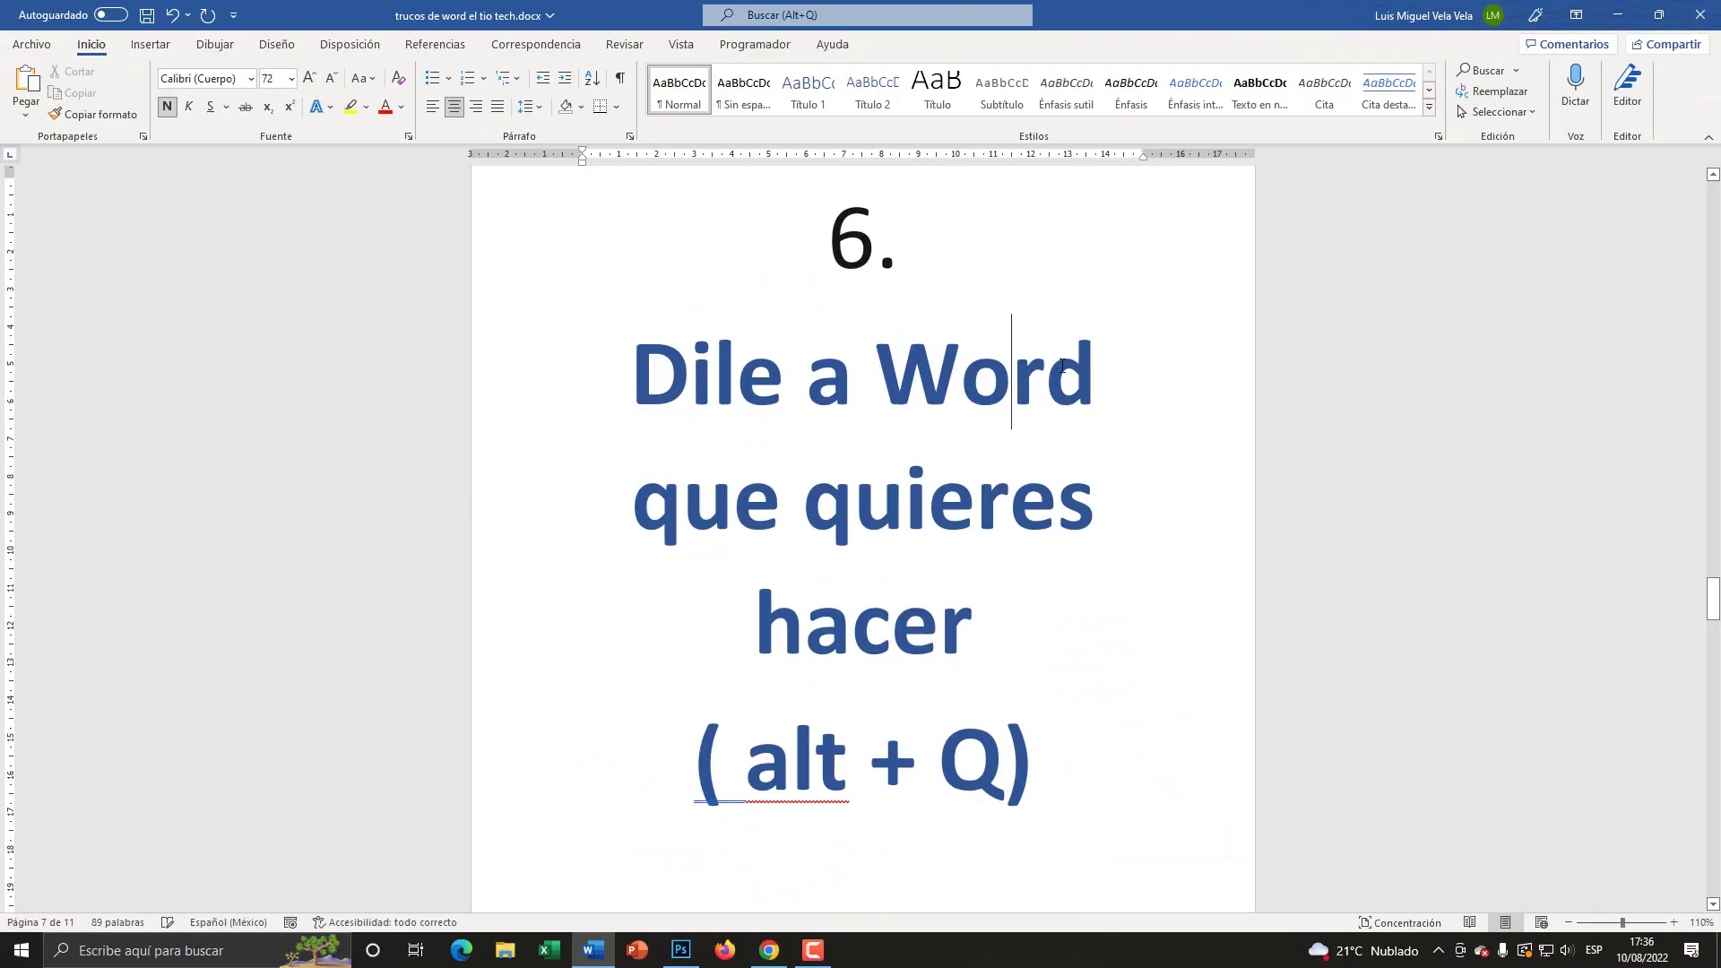
pyautogui.moveTo(1012, 367); pyautogui.dragTo(900, 365)
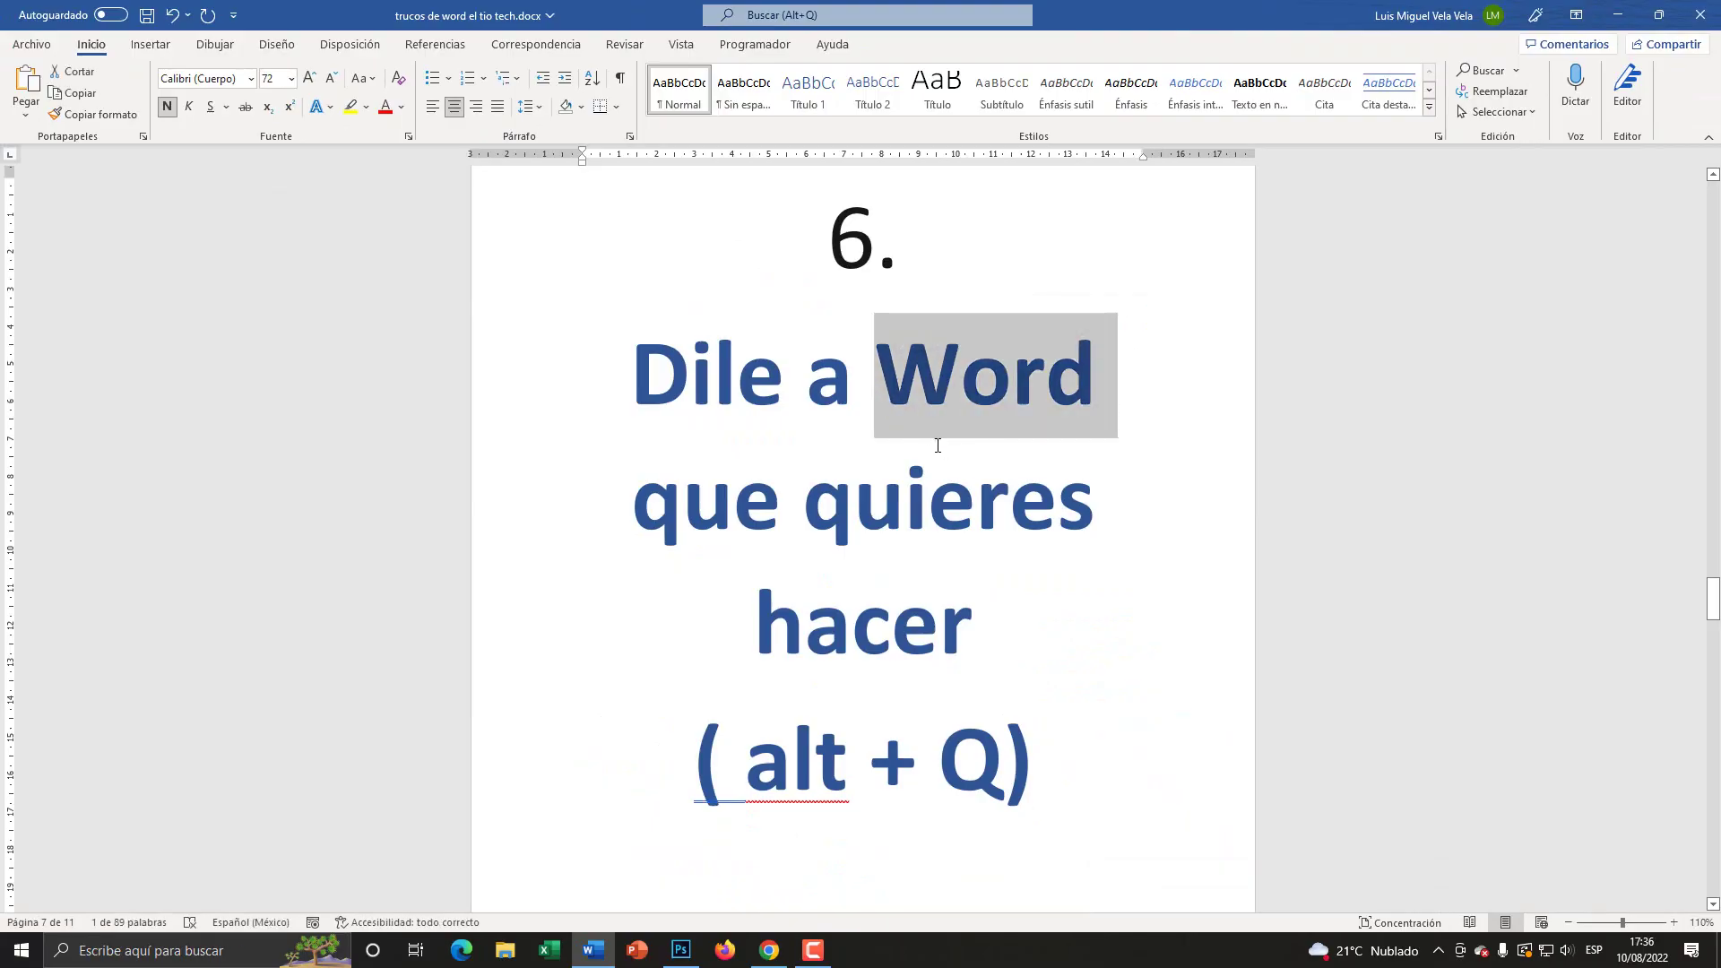
# Search 'sin' in the Alt+Q Tell Me box and choose Sinónimos for 'Word'.
pyautogui.press('super')
pyautogui.press('Escape')
pyautogui.hotkey('alt', 'q')
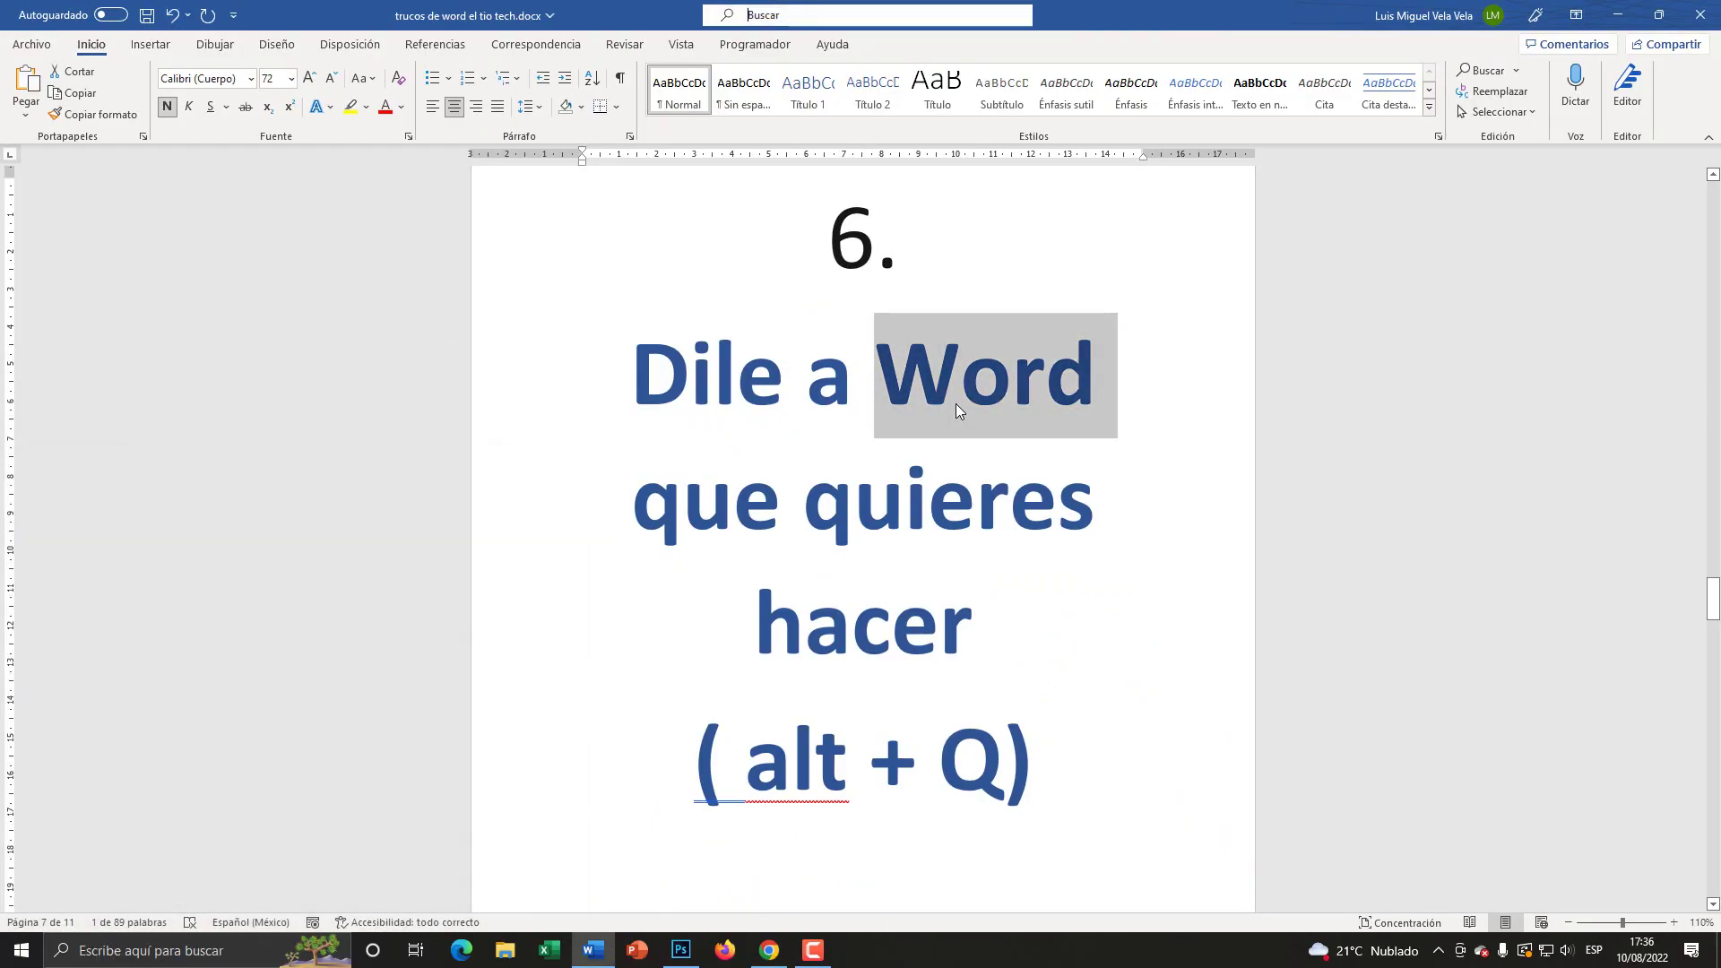
pyautogui.click(814, 16)
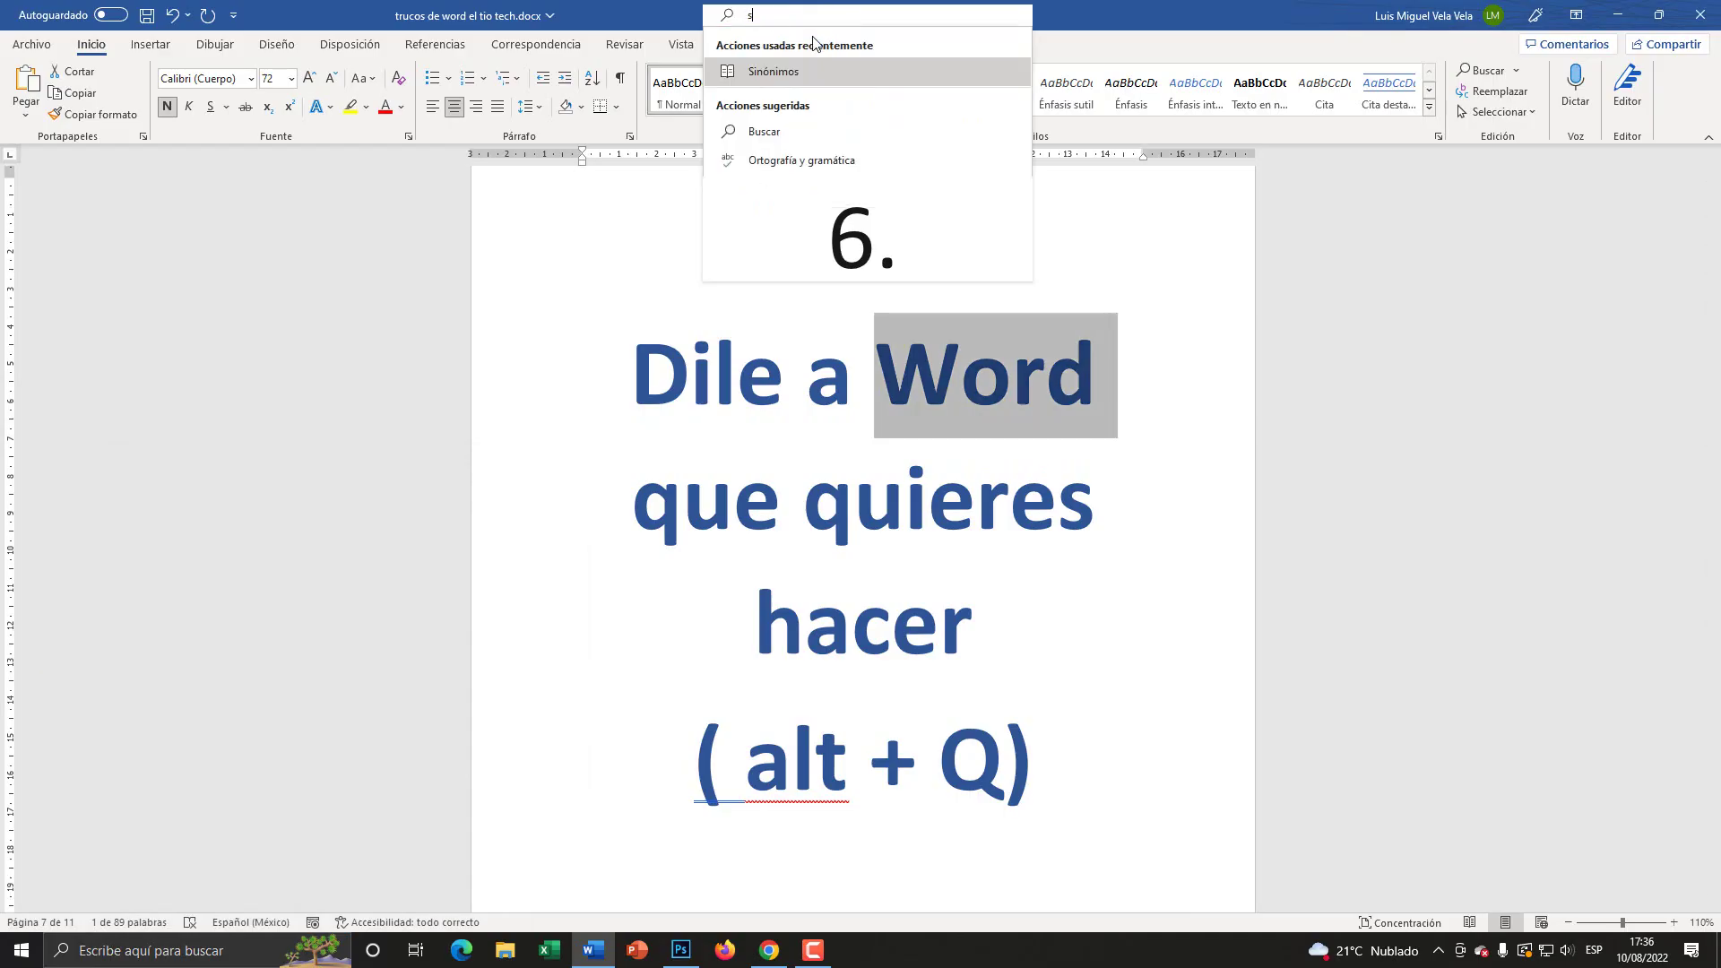
pyautogui.write('sinoni')
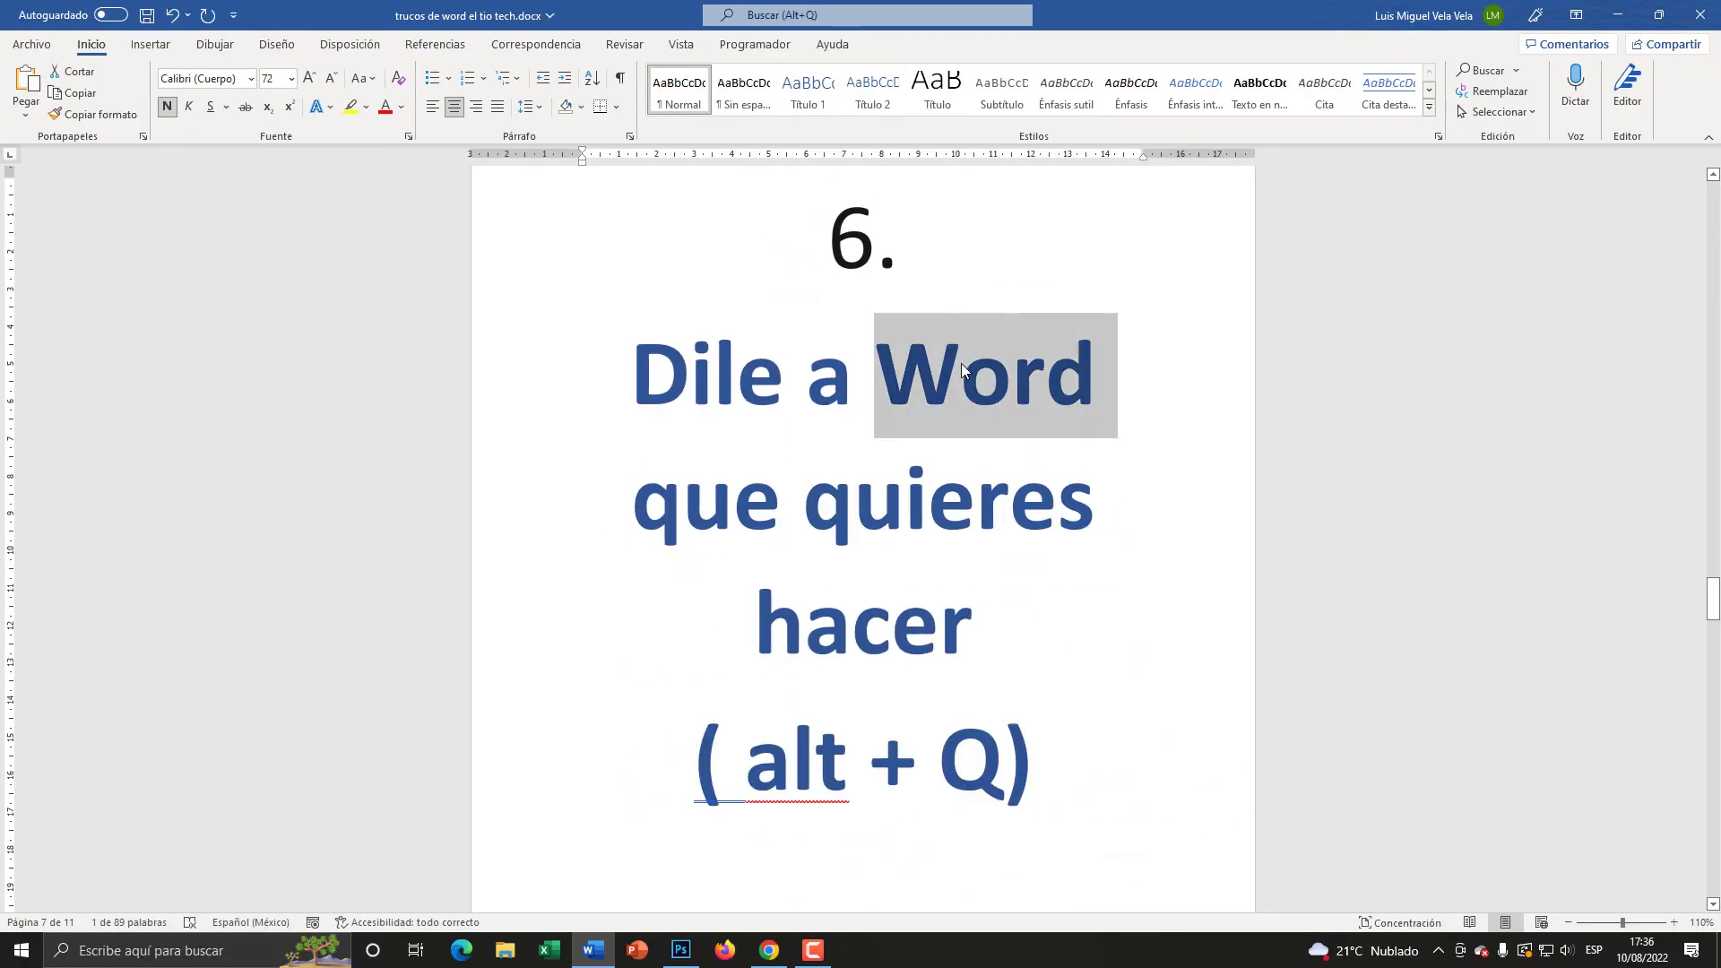
pyautogui.write('sin')
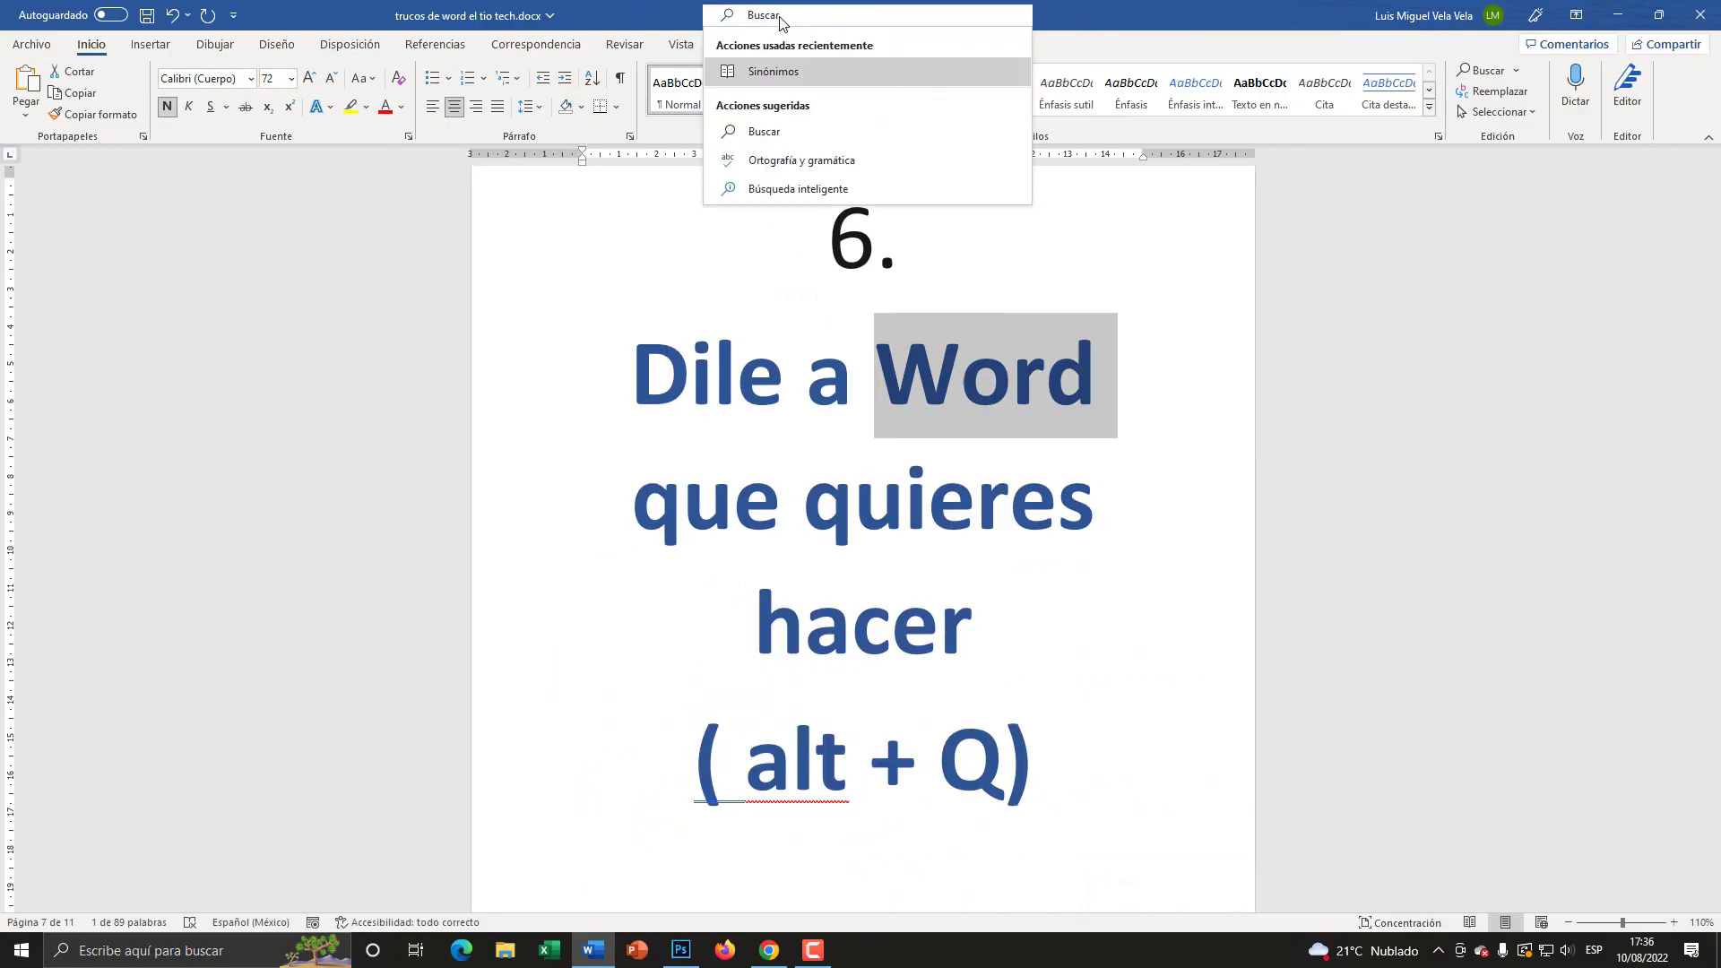
pyautogui.click(771, 79)
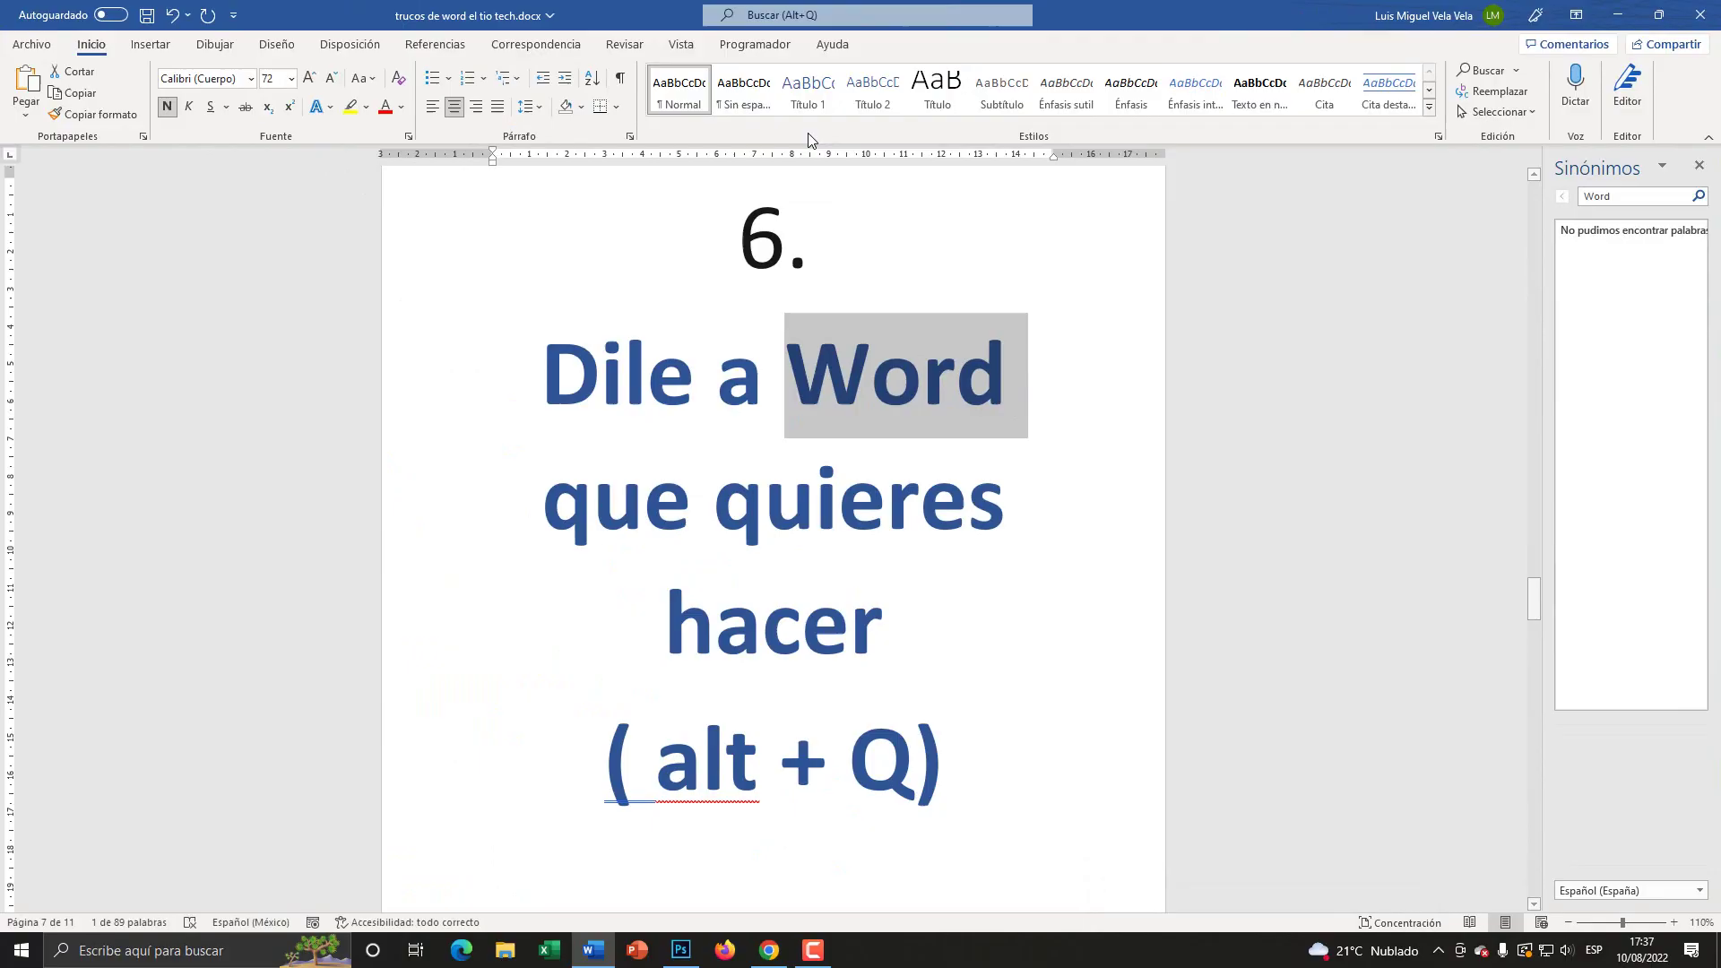
# Search 'traduci' to view the Traducir options, then dismiss it and scroll to tip 7.
pyautogui.click(792, 20)
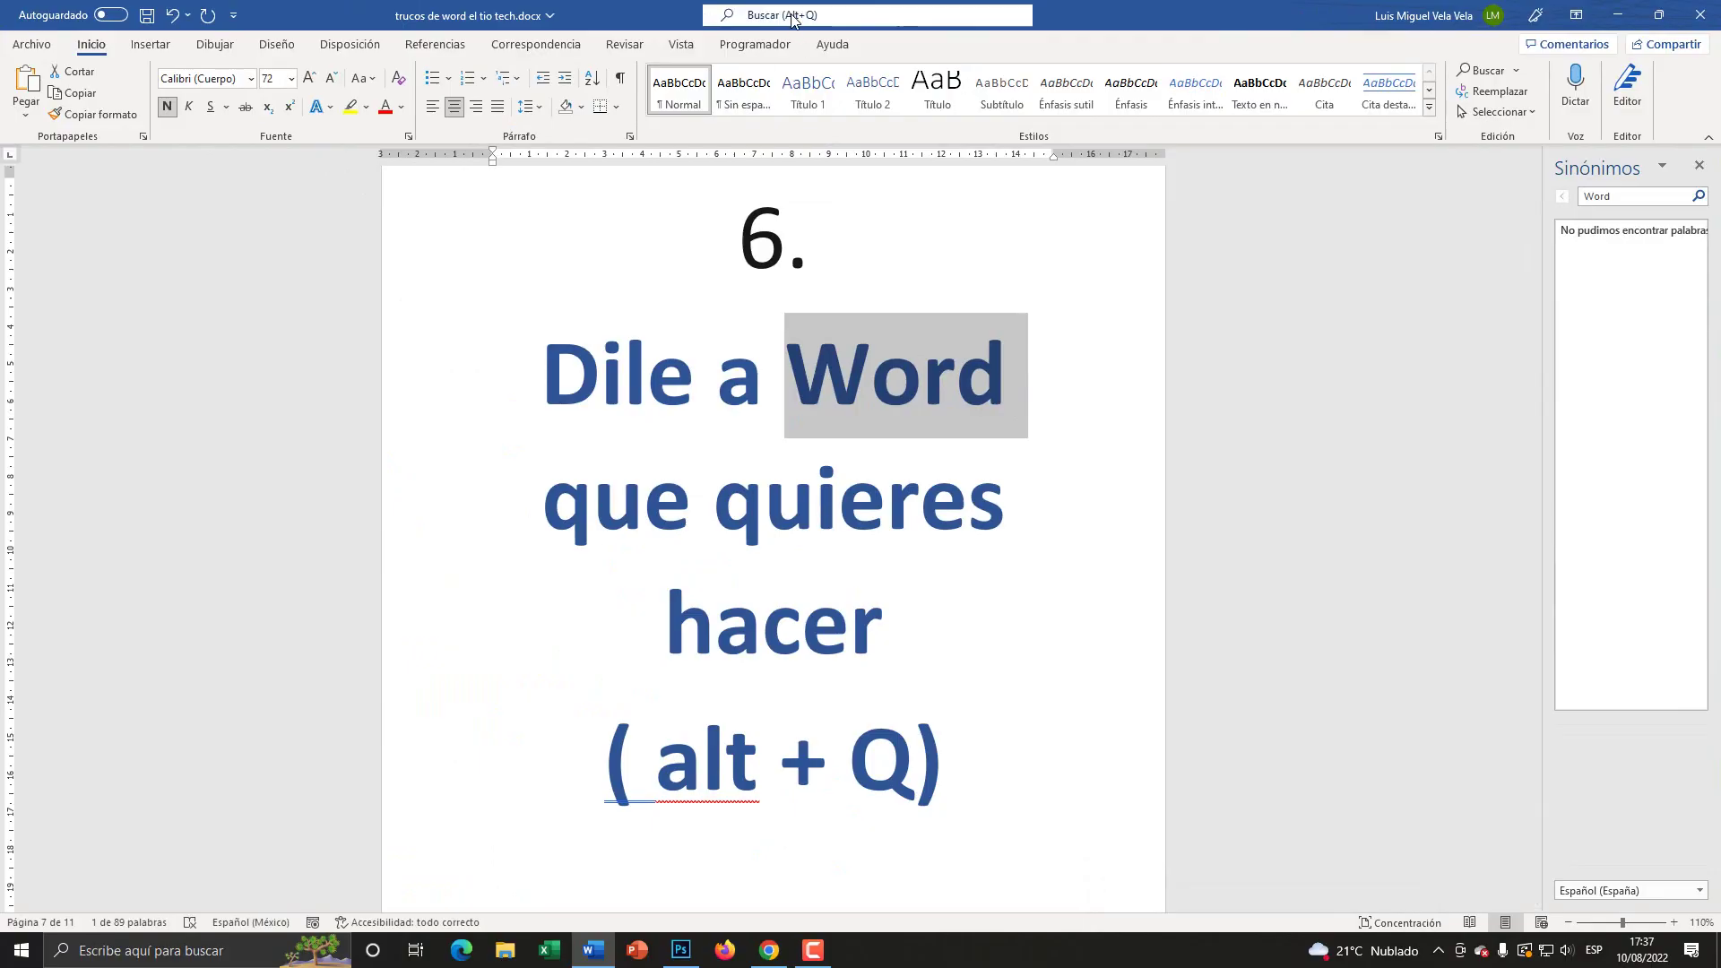
pyautogui.write('´trad')
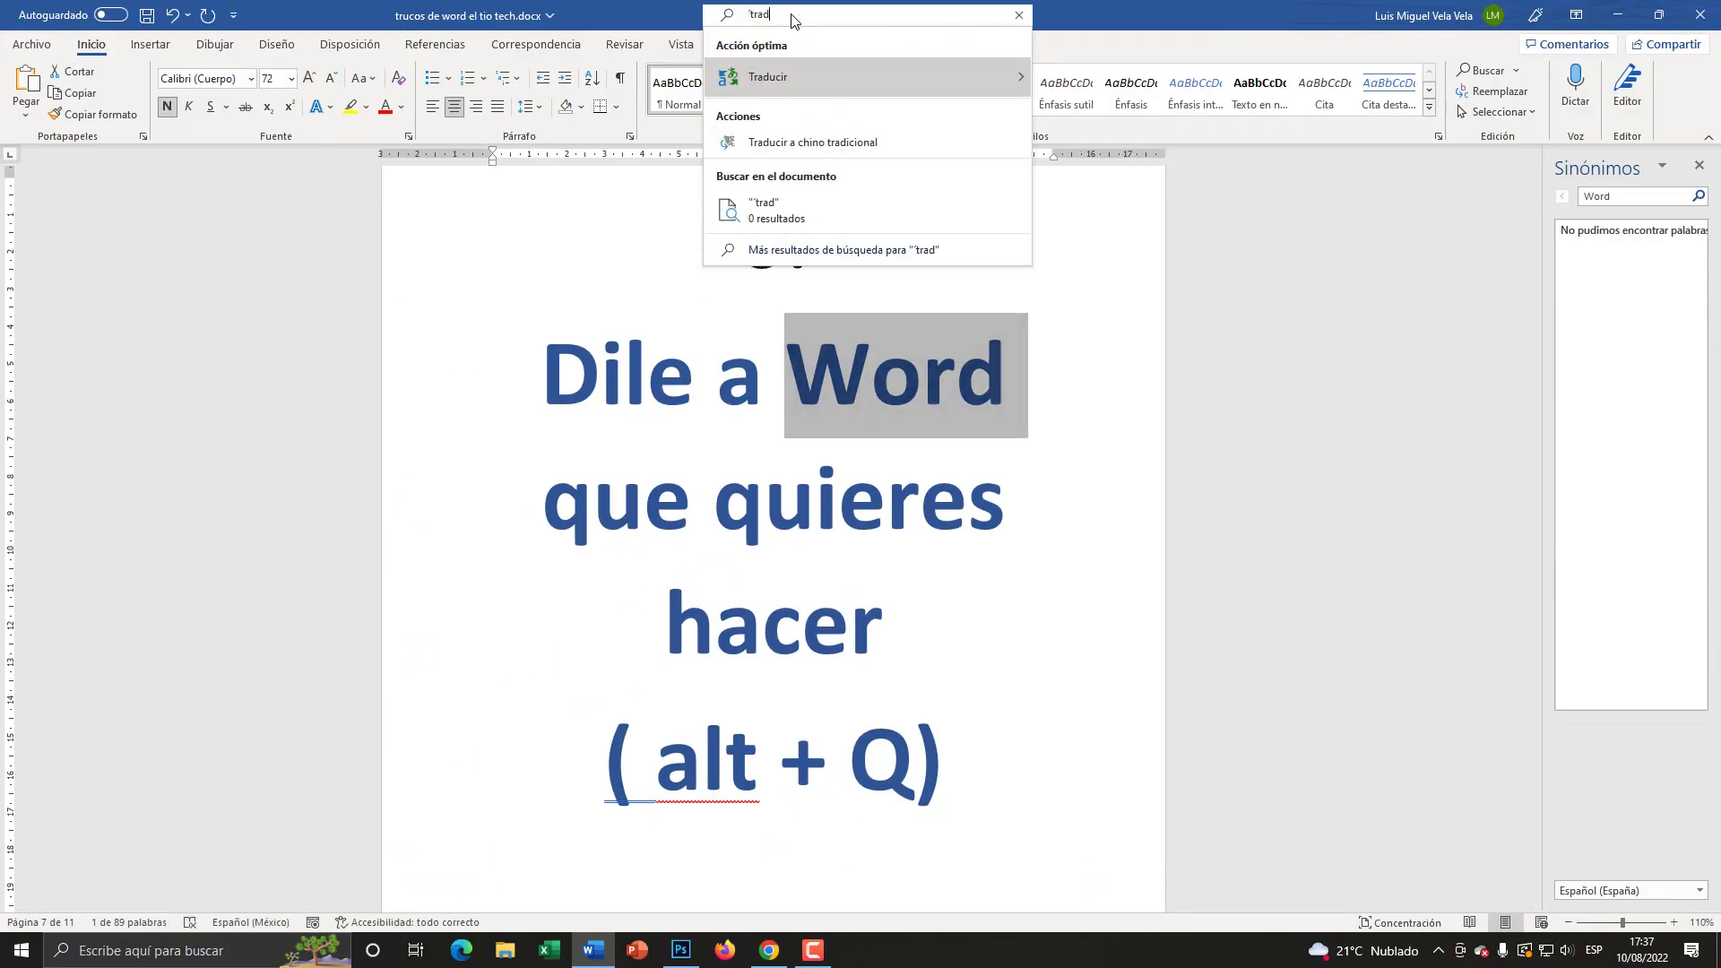
pyautogui.write('uci')
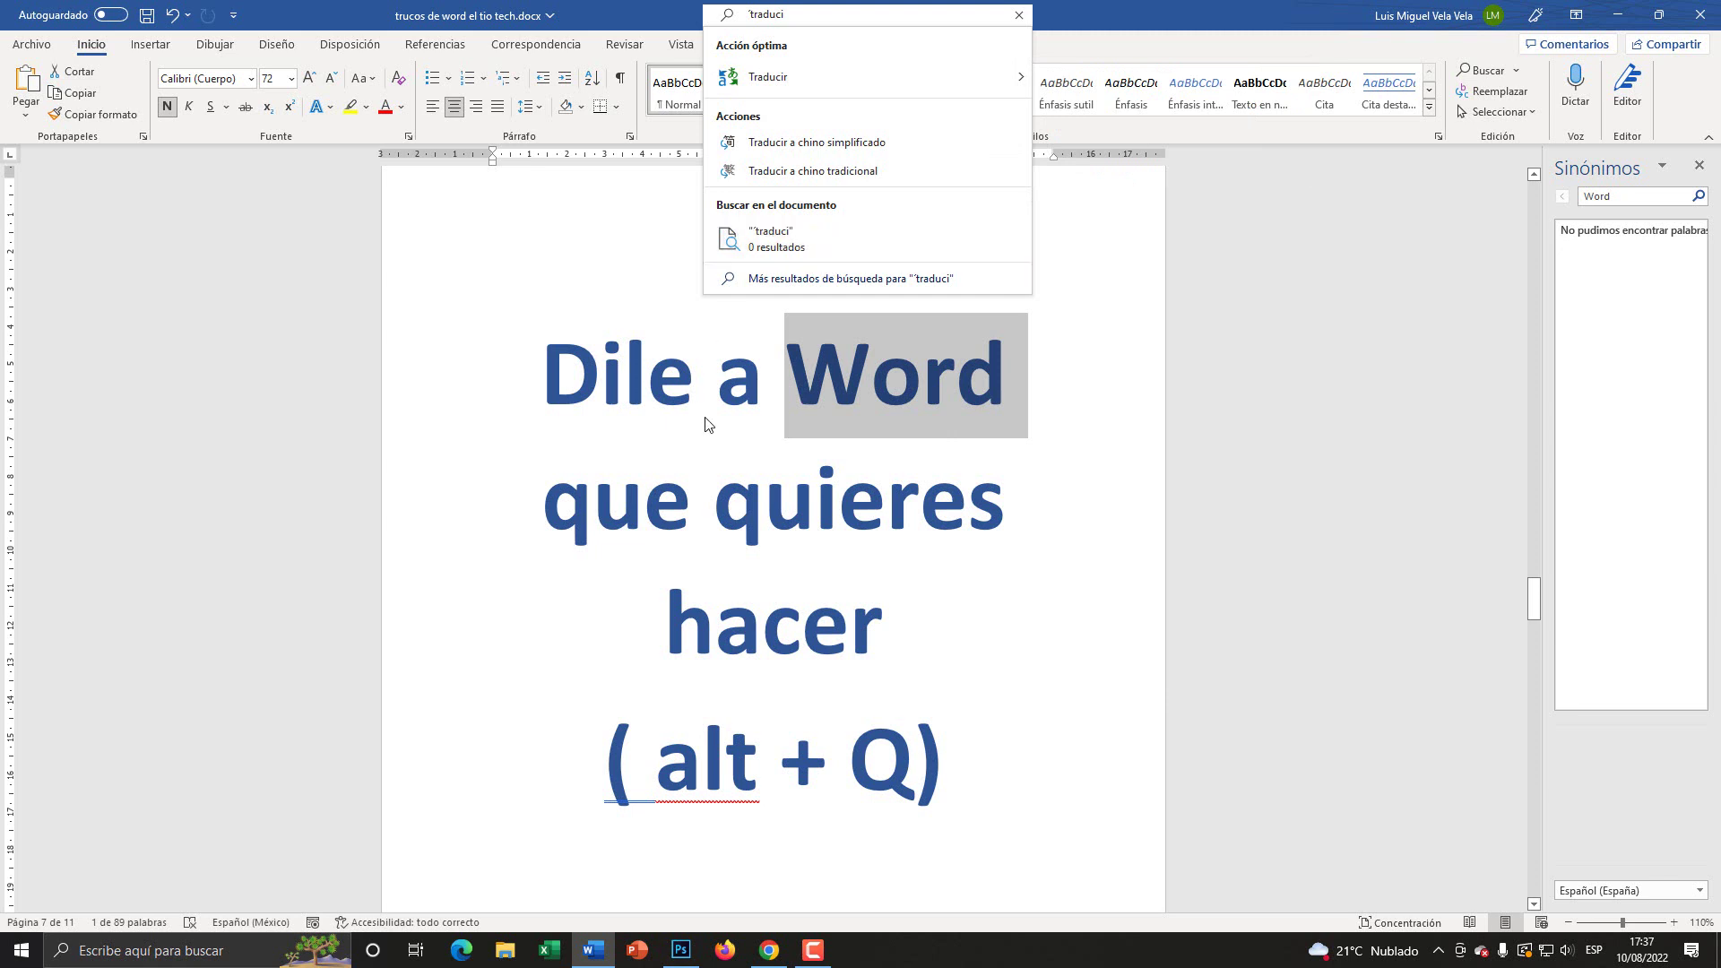
pyautogui.press('Escape')
pyautogui.scroll(-4, 858, 443)
# Remove the empty line above the 7. heading.
pyautogui.scroll(-4, 856, 453)
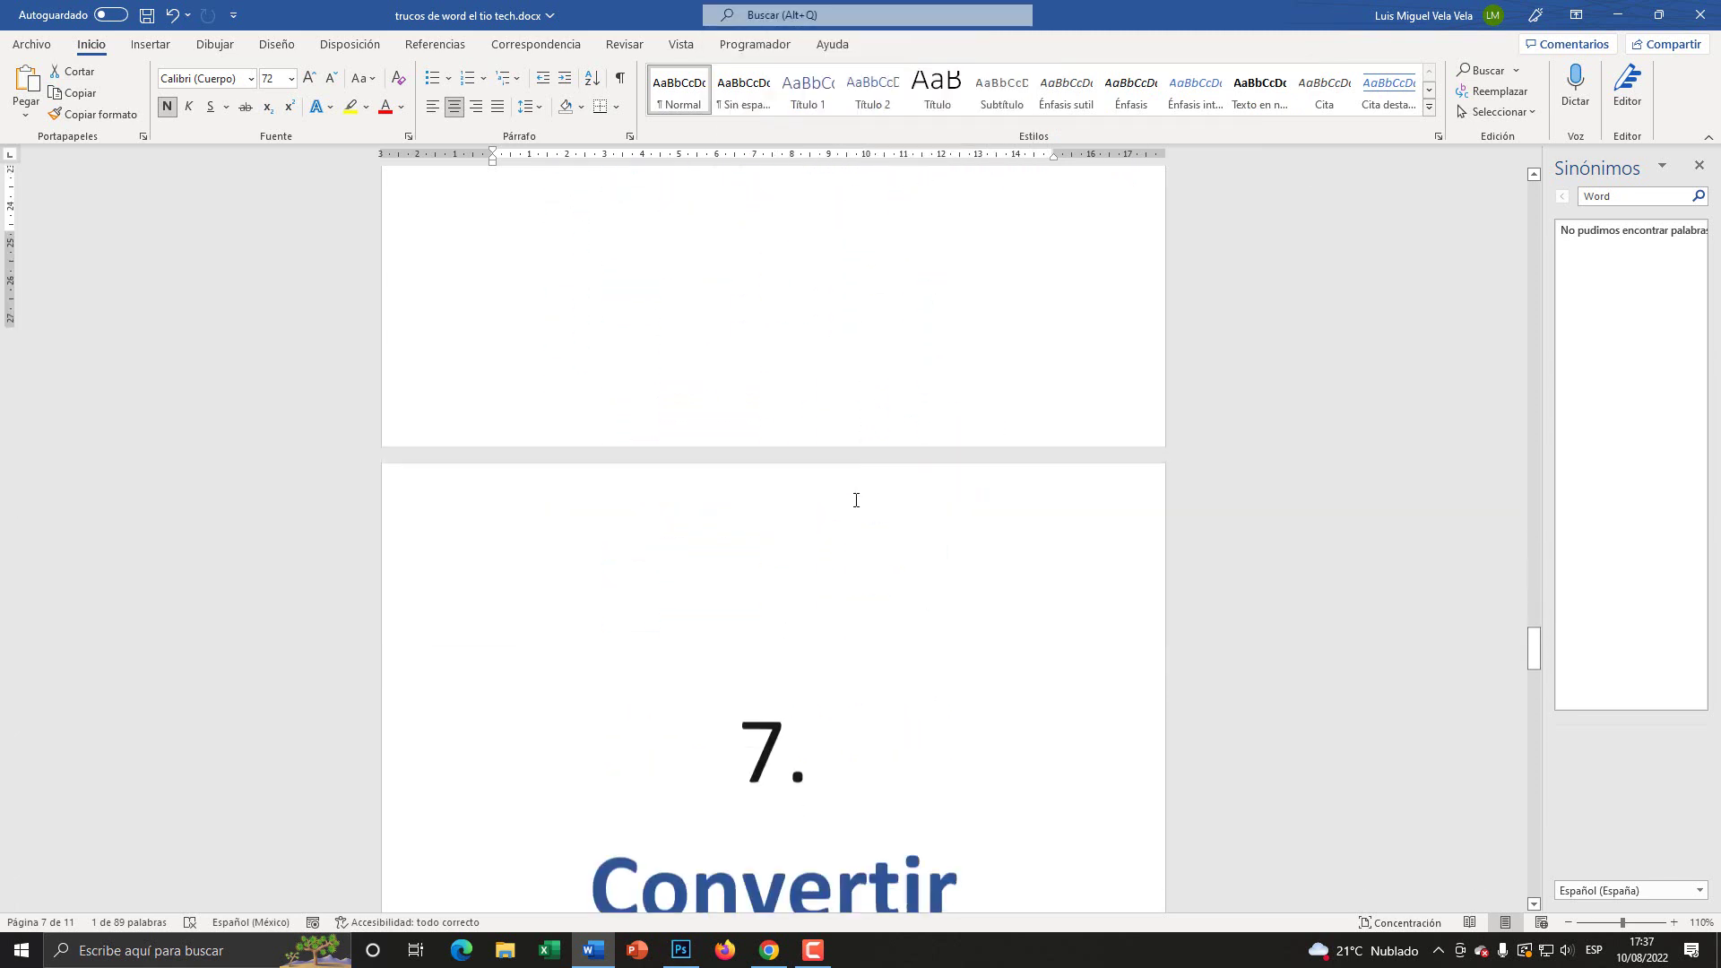
pyautogui.scroll(-3, 856, 484)
pyautogui.scroll(-3, 855, 510)
pyautogui.scroll(3, 855, 510)
pyautogui.click(799, 299)
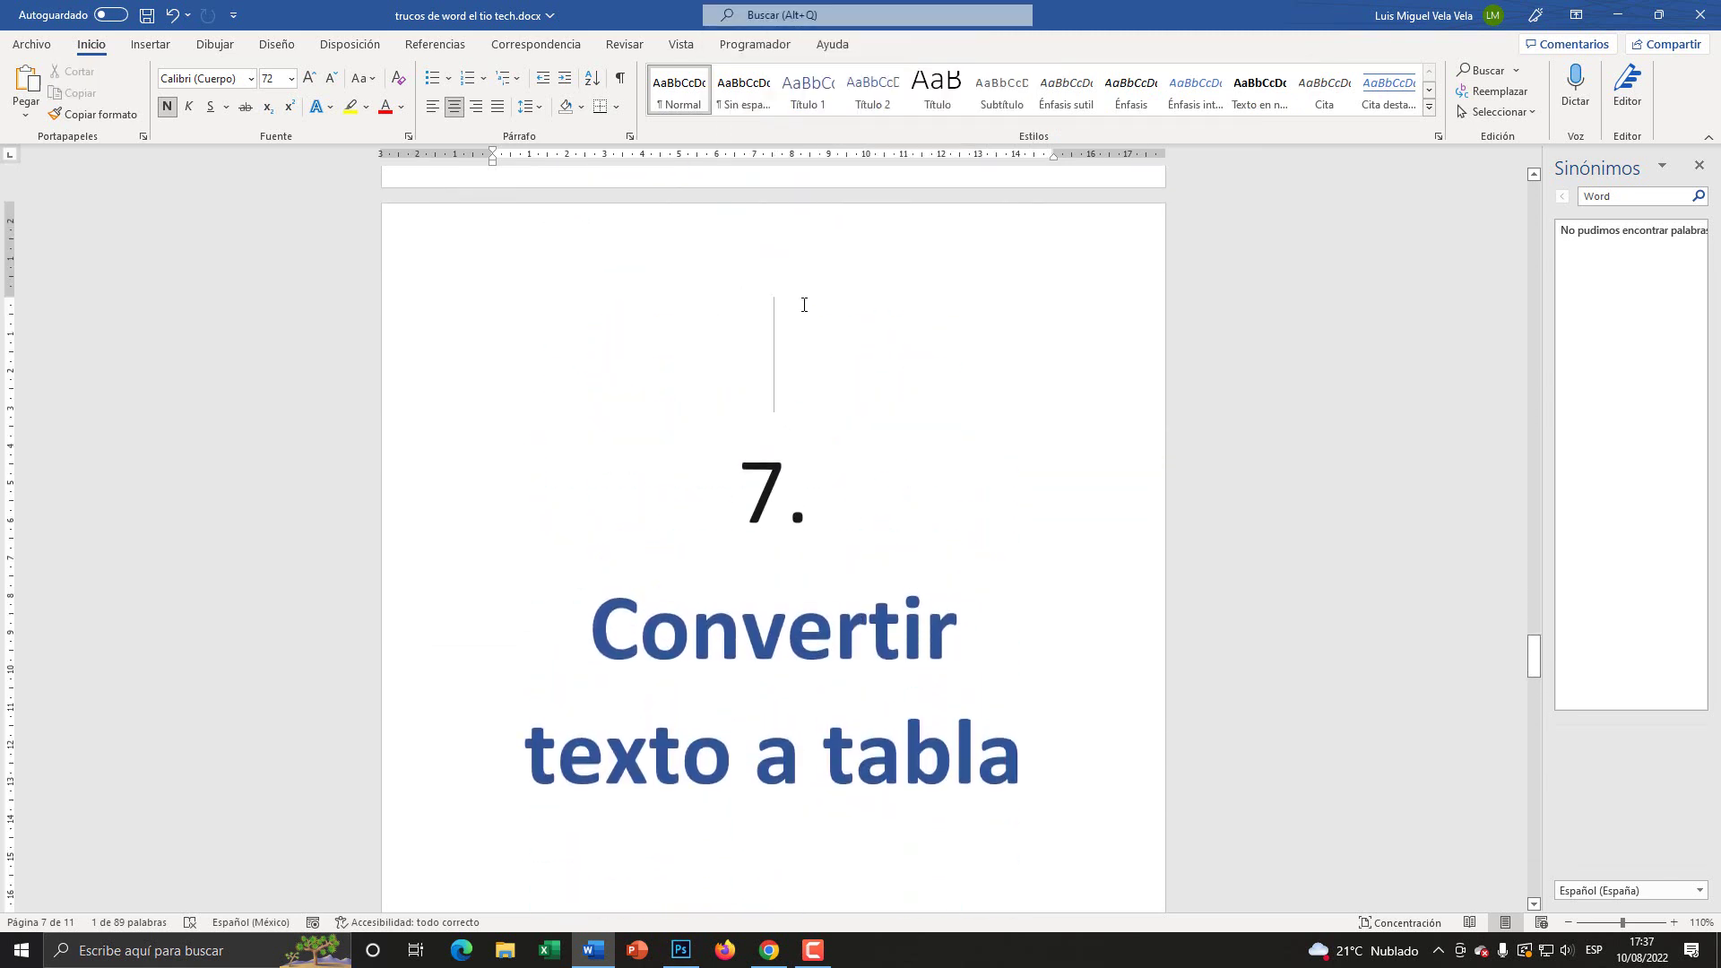
pyautogui.click(1698, 164)
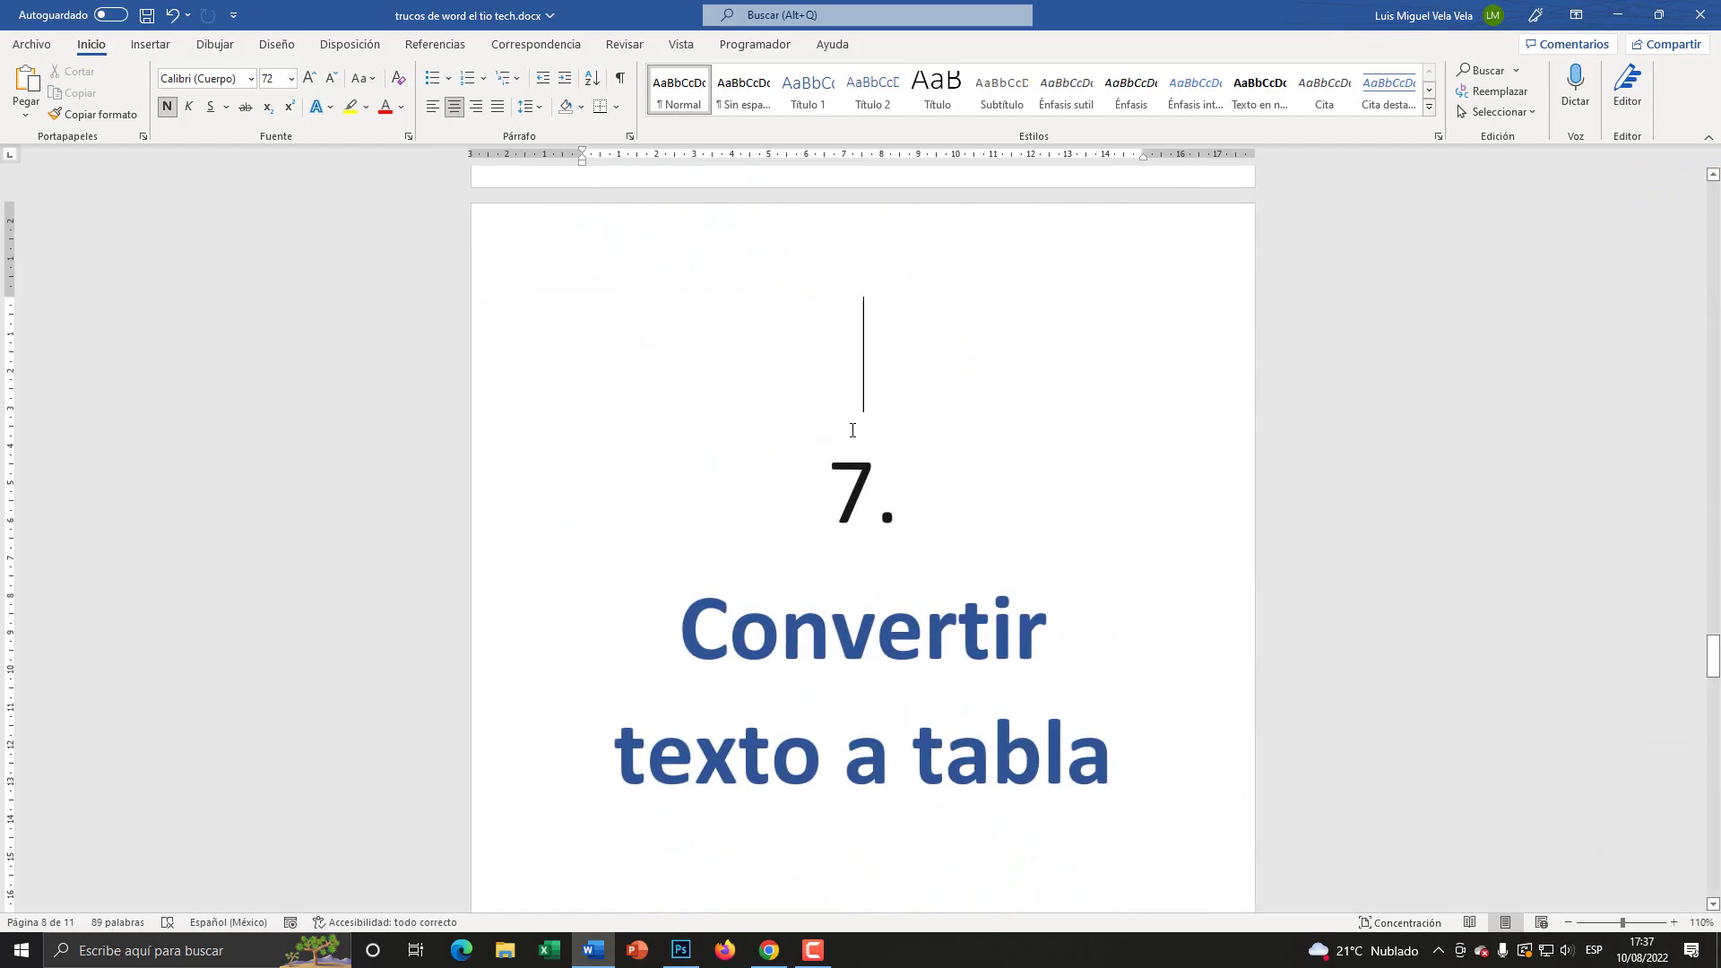
pyautogui.hotkey('ctrl', 'z')
# Below the tip 7 title, type 'nombre apellido edad' and a sample name, surname and age 50 at 26 pt.
pyautogui.scroll(-2, 872, 534)
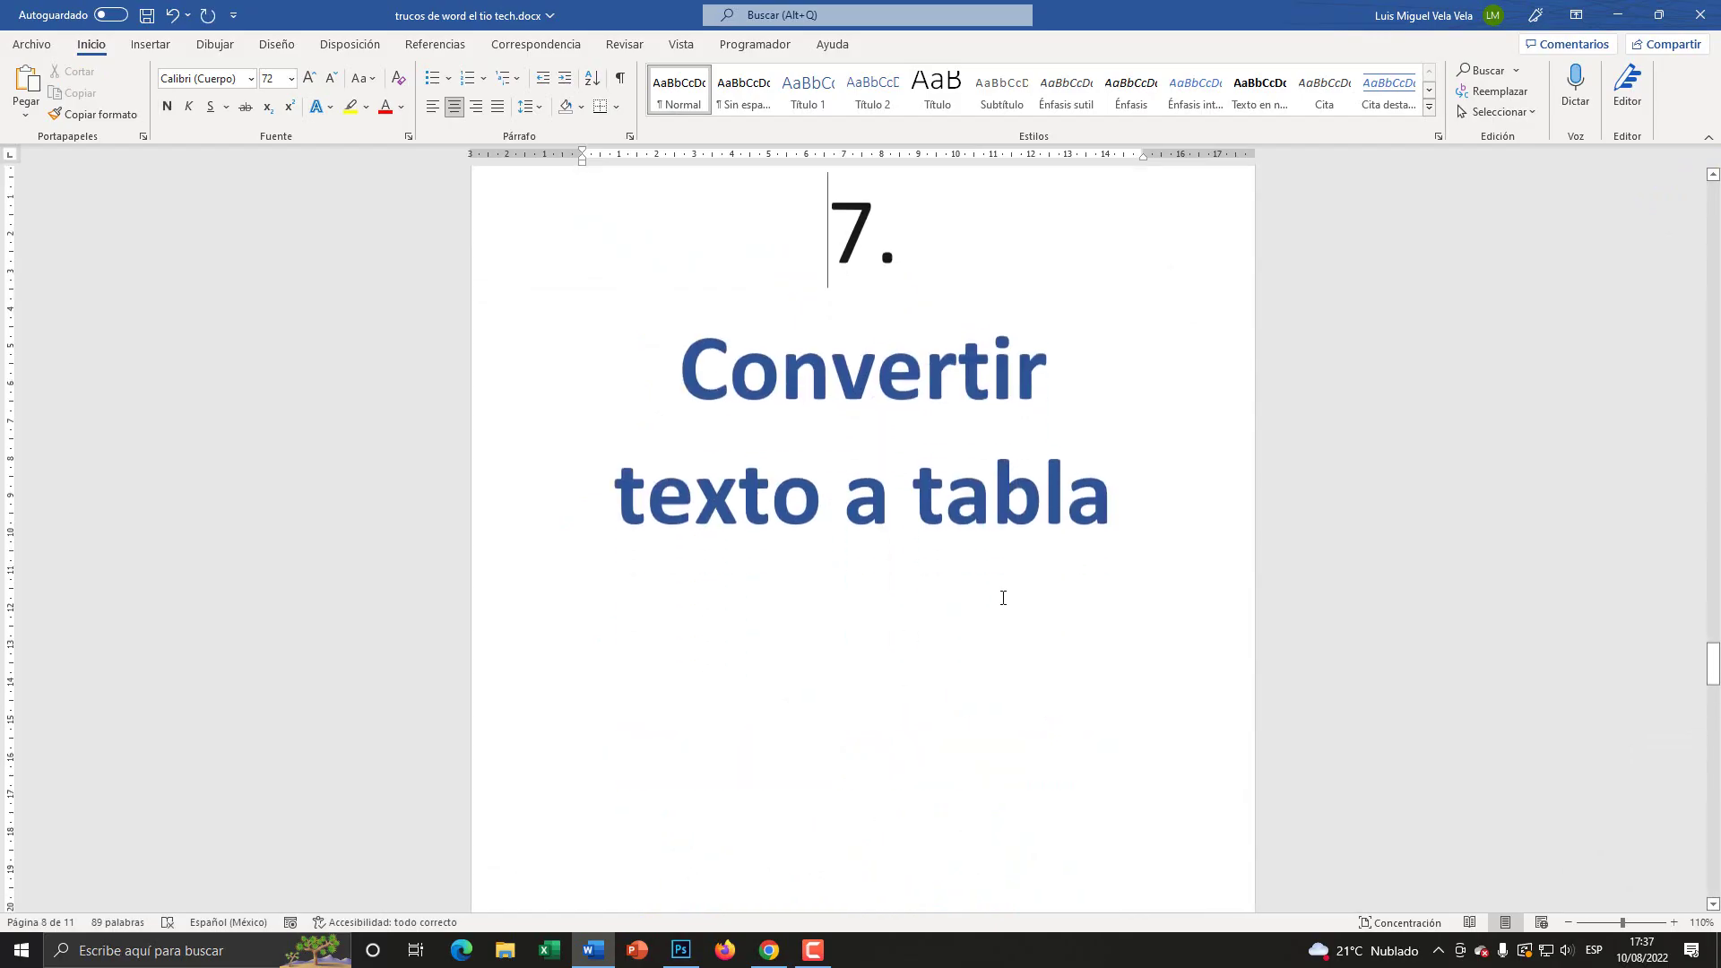
pyautogui.click(1133, 492)
pyautogui.scroll(-2, 1147, 556)
pyautogui.press('Return')
pyautogui.press('Return')
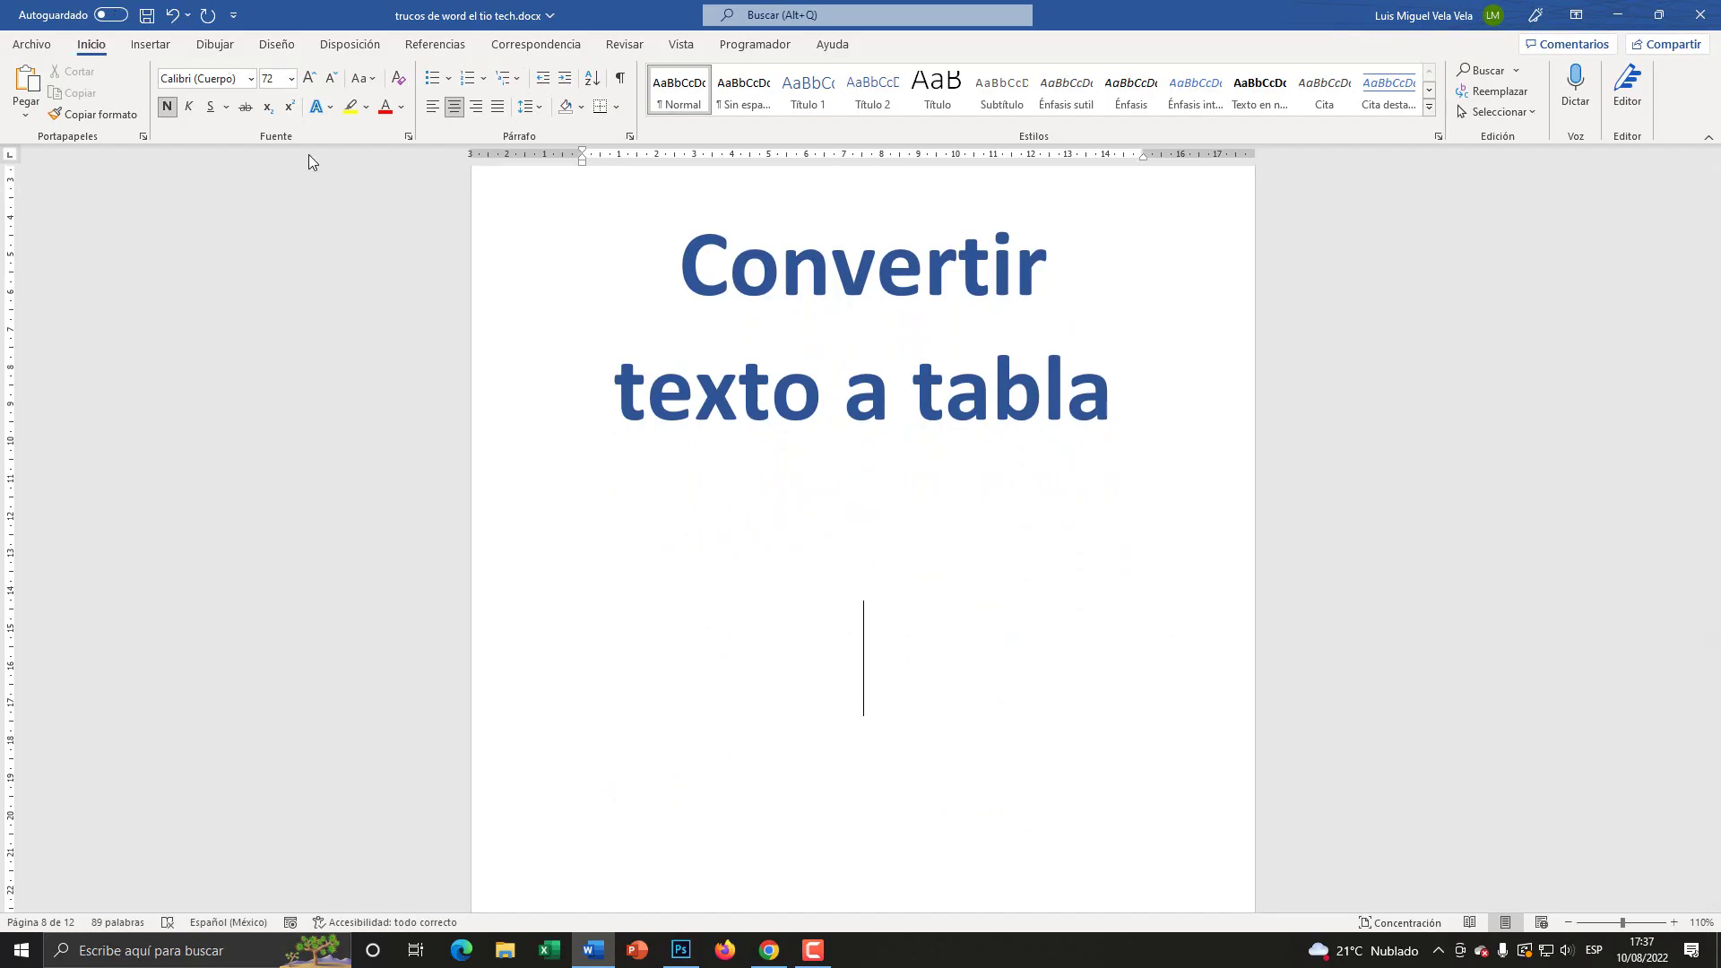
pyautogui.press('ctrl+shift+less')
pyautogui.press('ctrl+shift+less')
pyautogui.press('ctrl+shift+less')
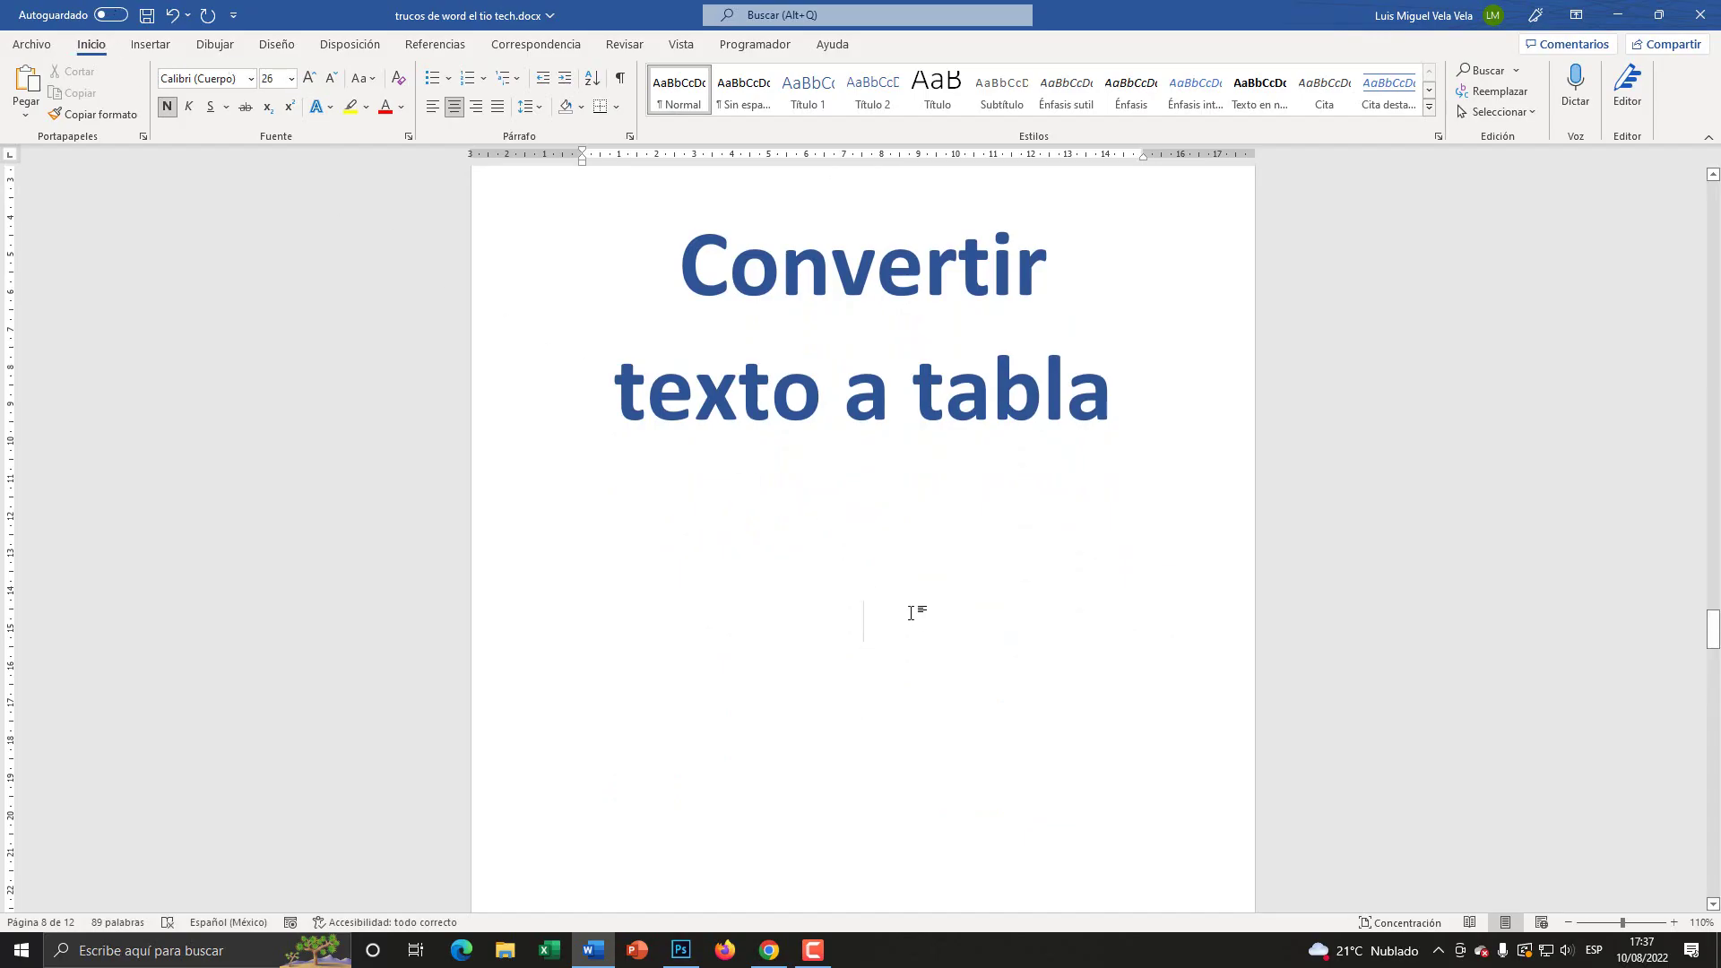
pyautogui.write('nombre apelli')
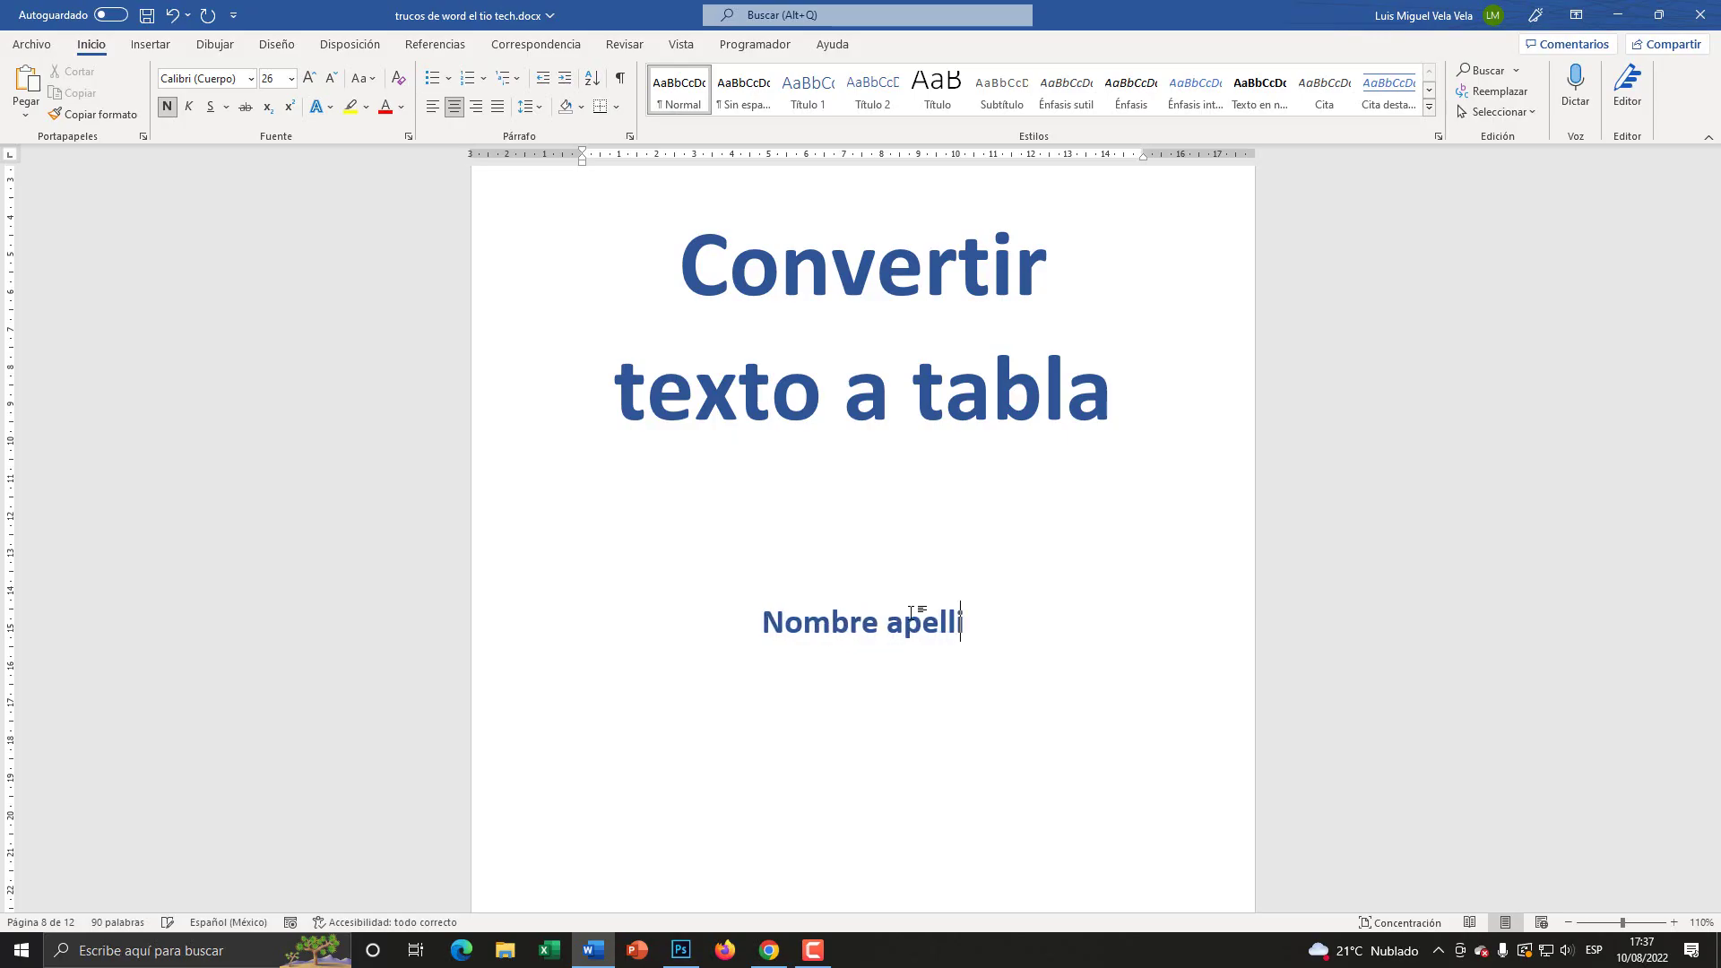
pyautogui.write('do edad')
pyautogui.press('Return')
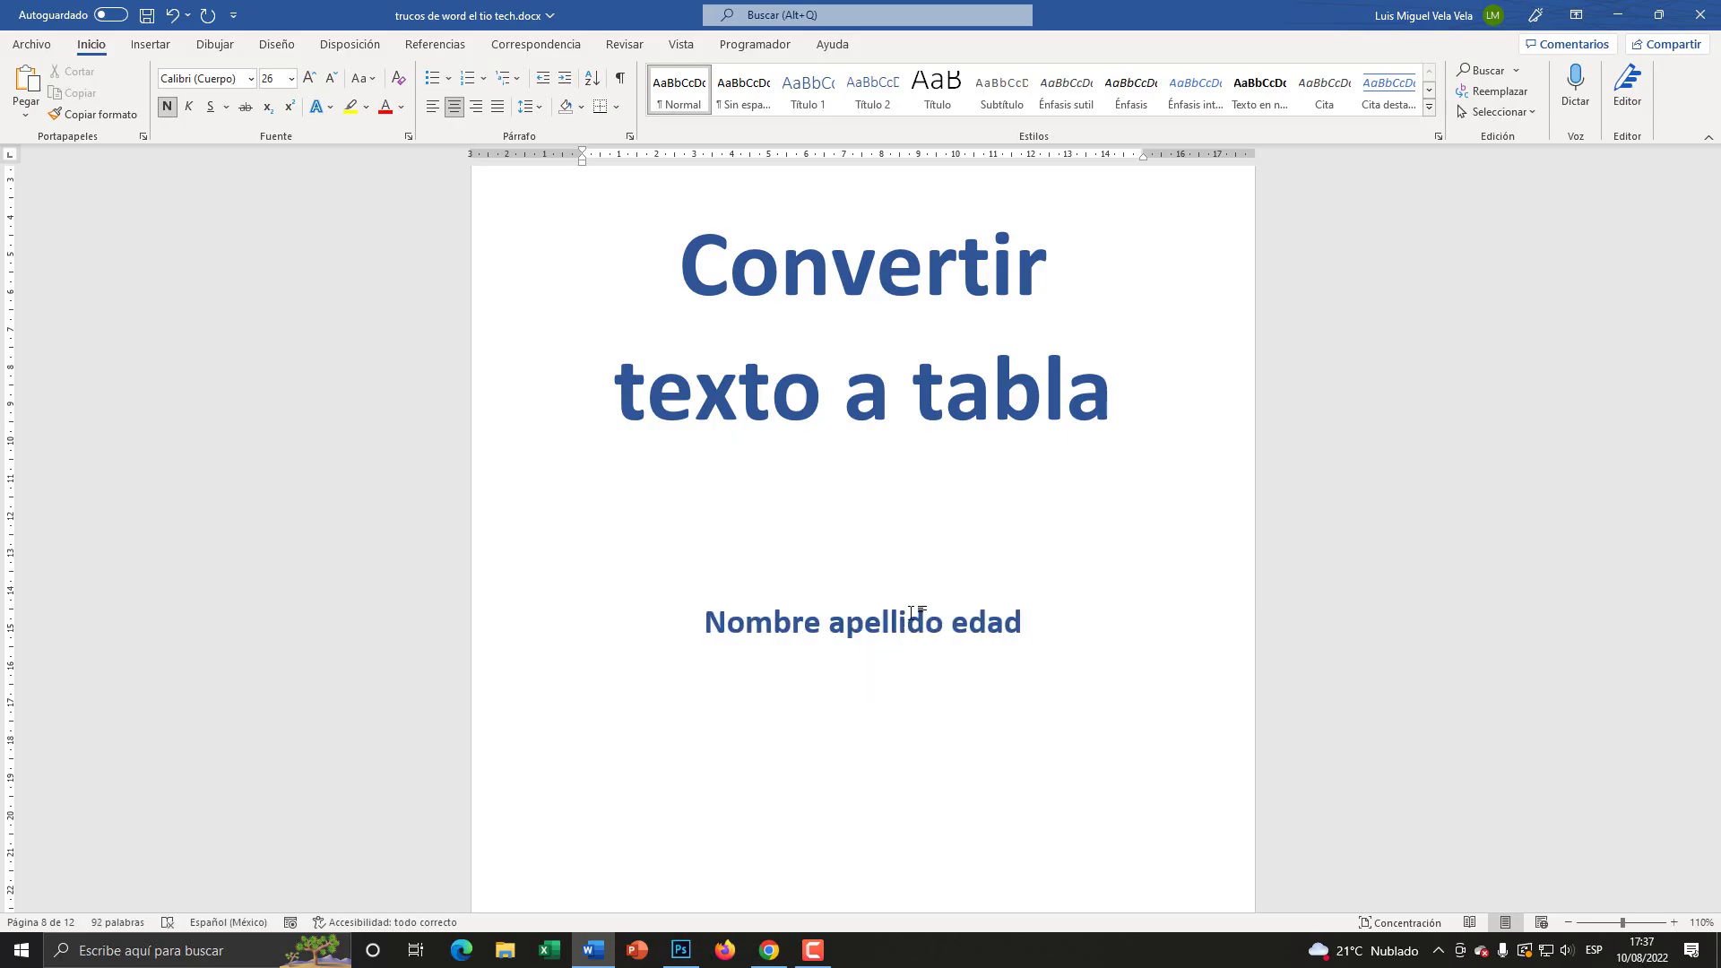
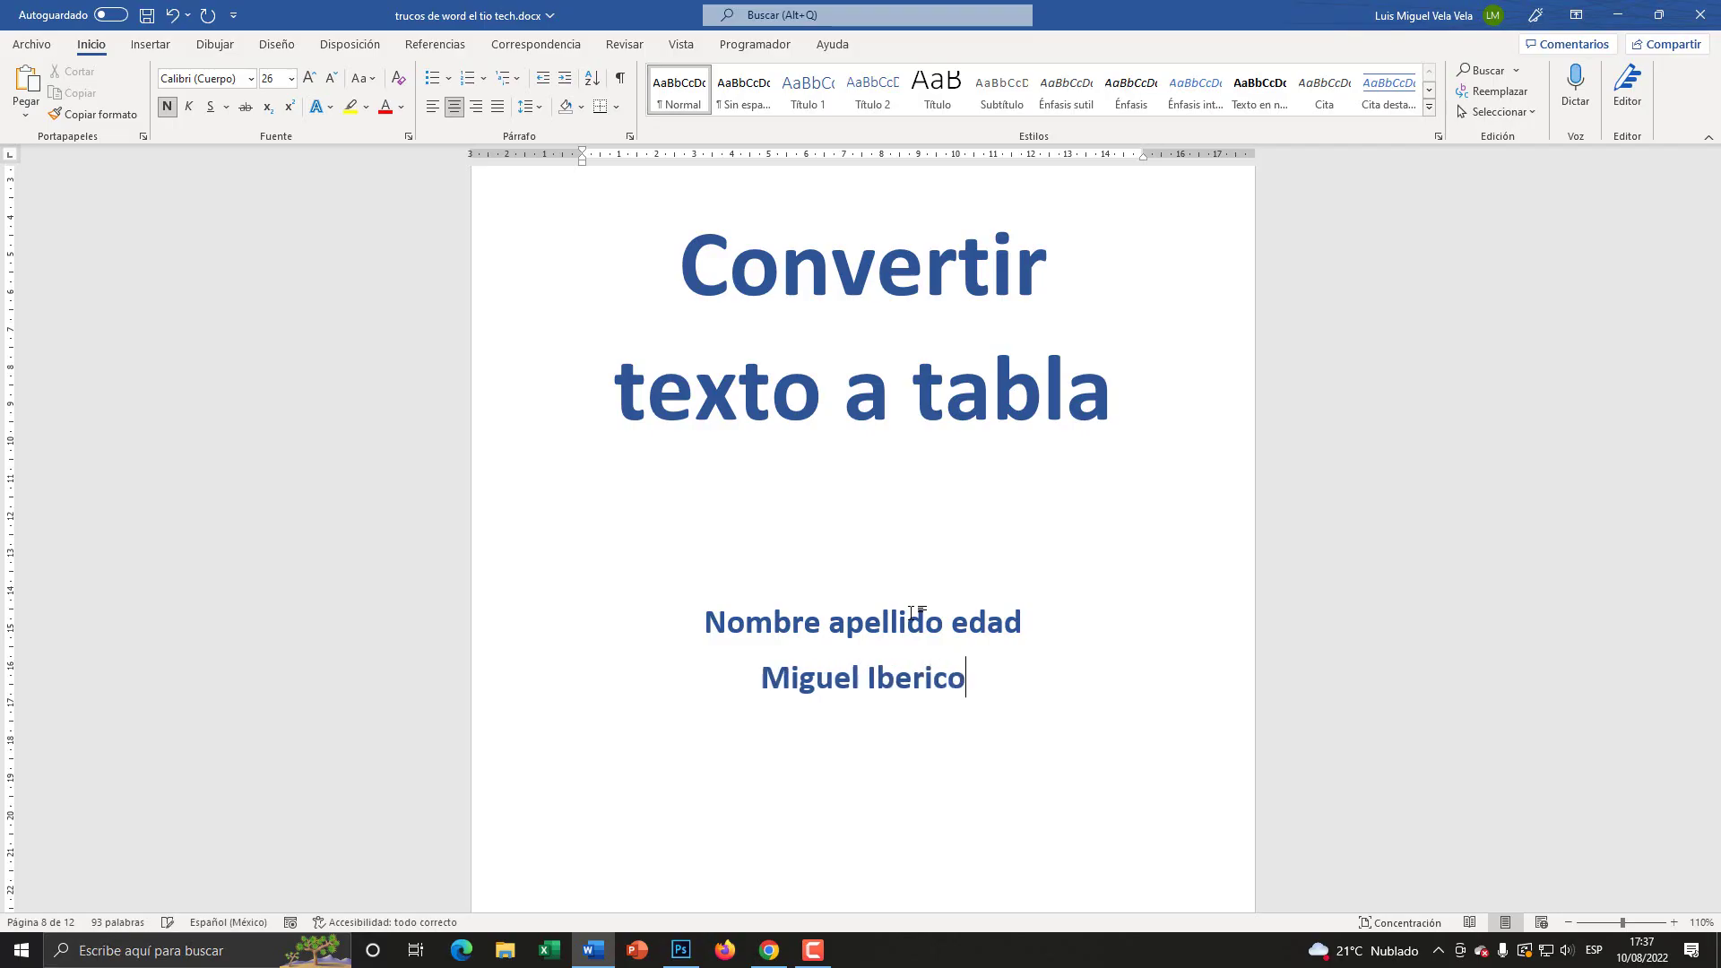
pyautogui.write('50')
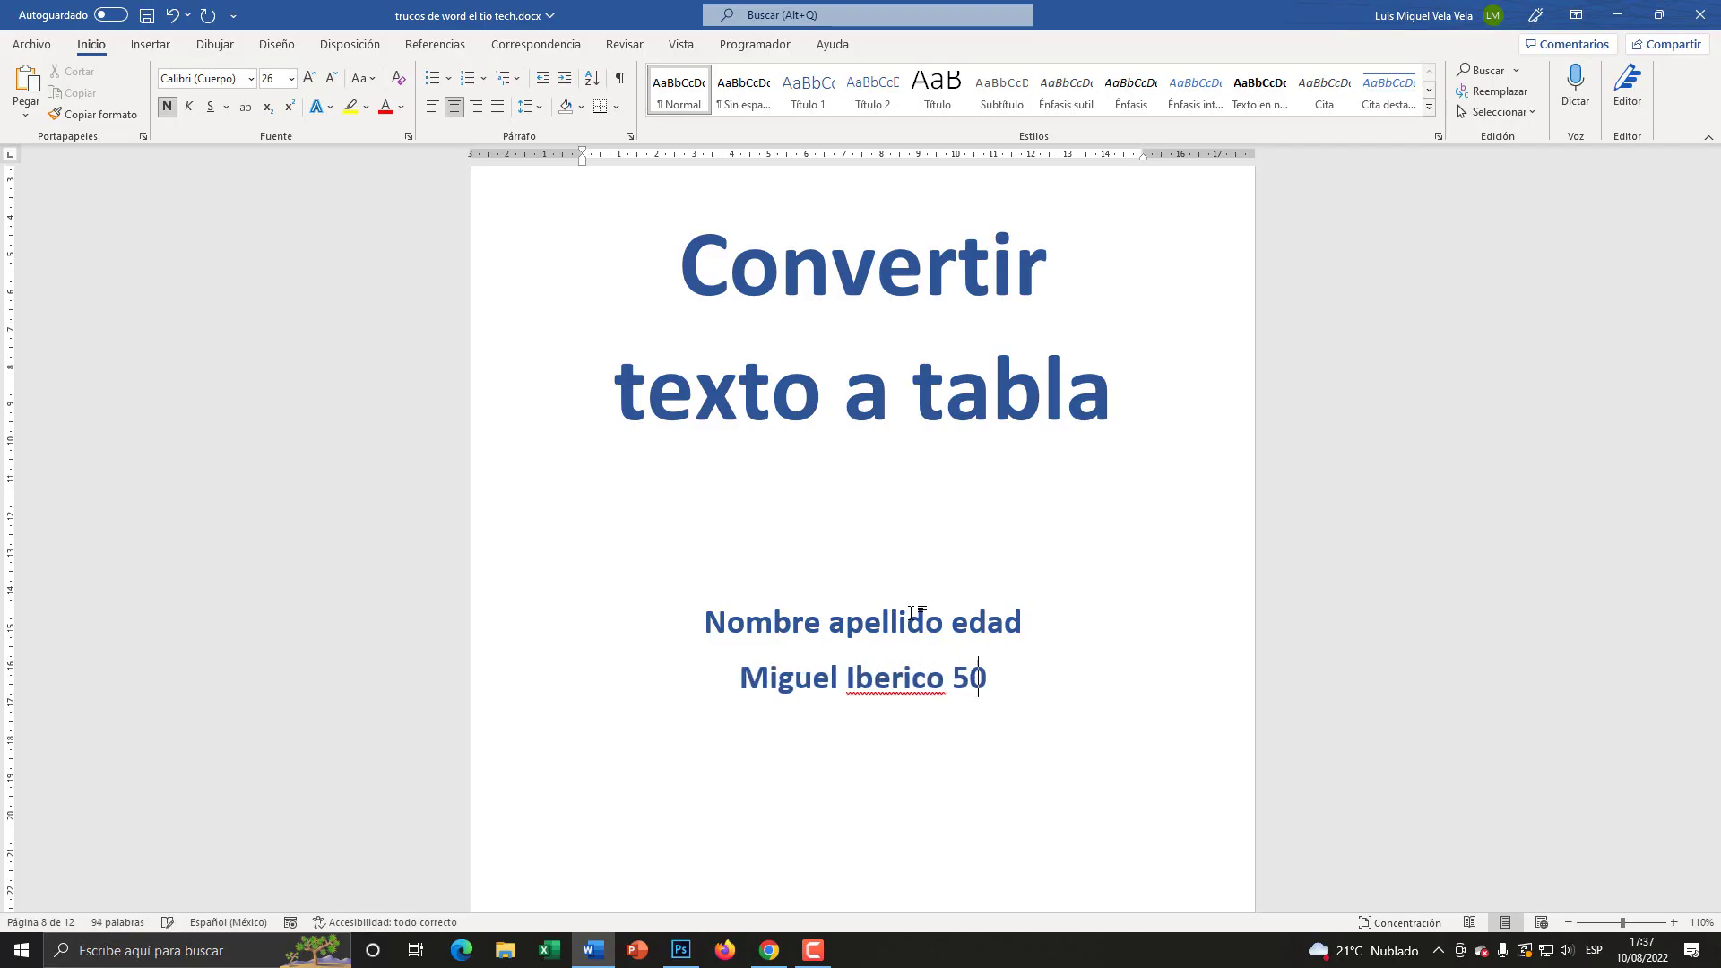
# Select both new lines of text.
pyautogui.doubleClick(918, 678)
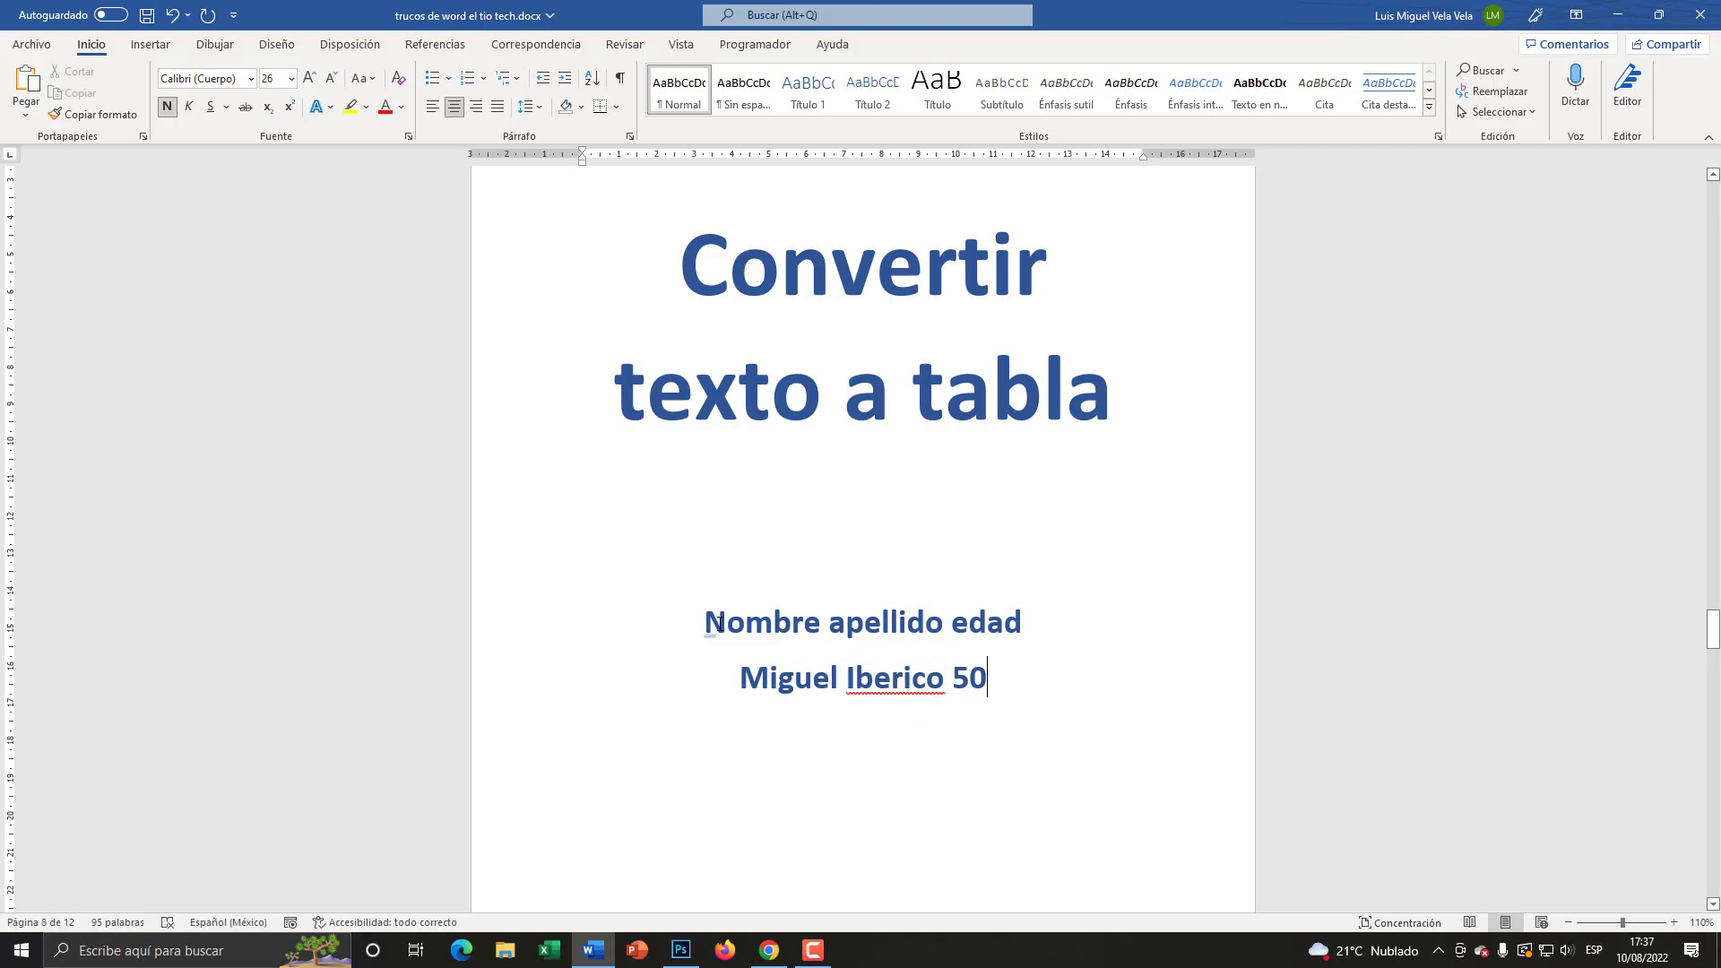
pyautogui.moveTo(705, 619); pyautogui.dragTo(990, 683)
pyautogui.click(965, 682)
pyautogui.click(818, 654)
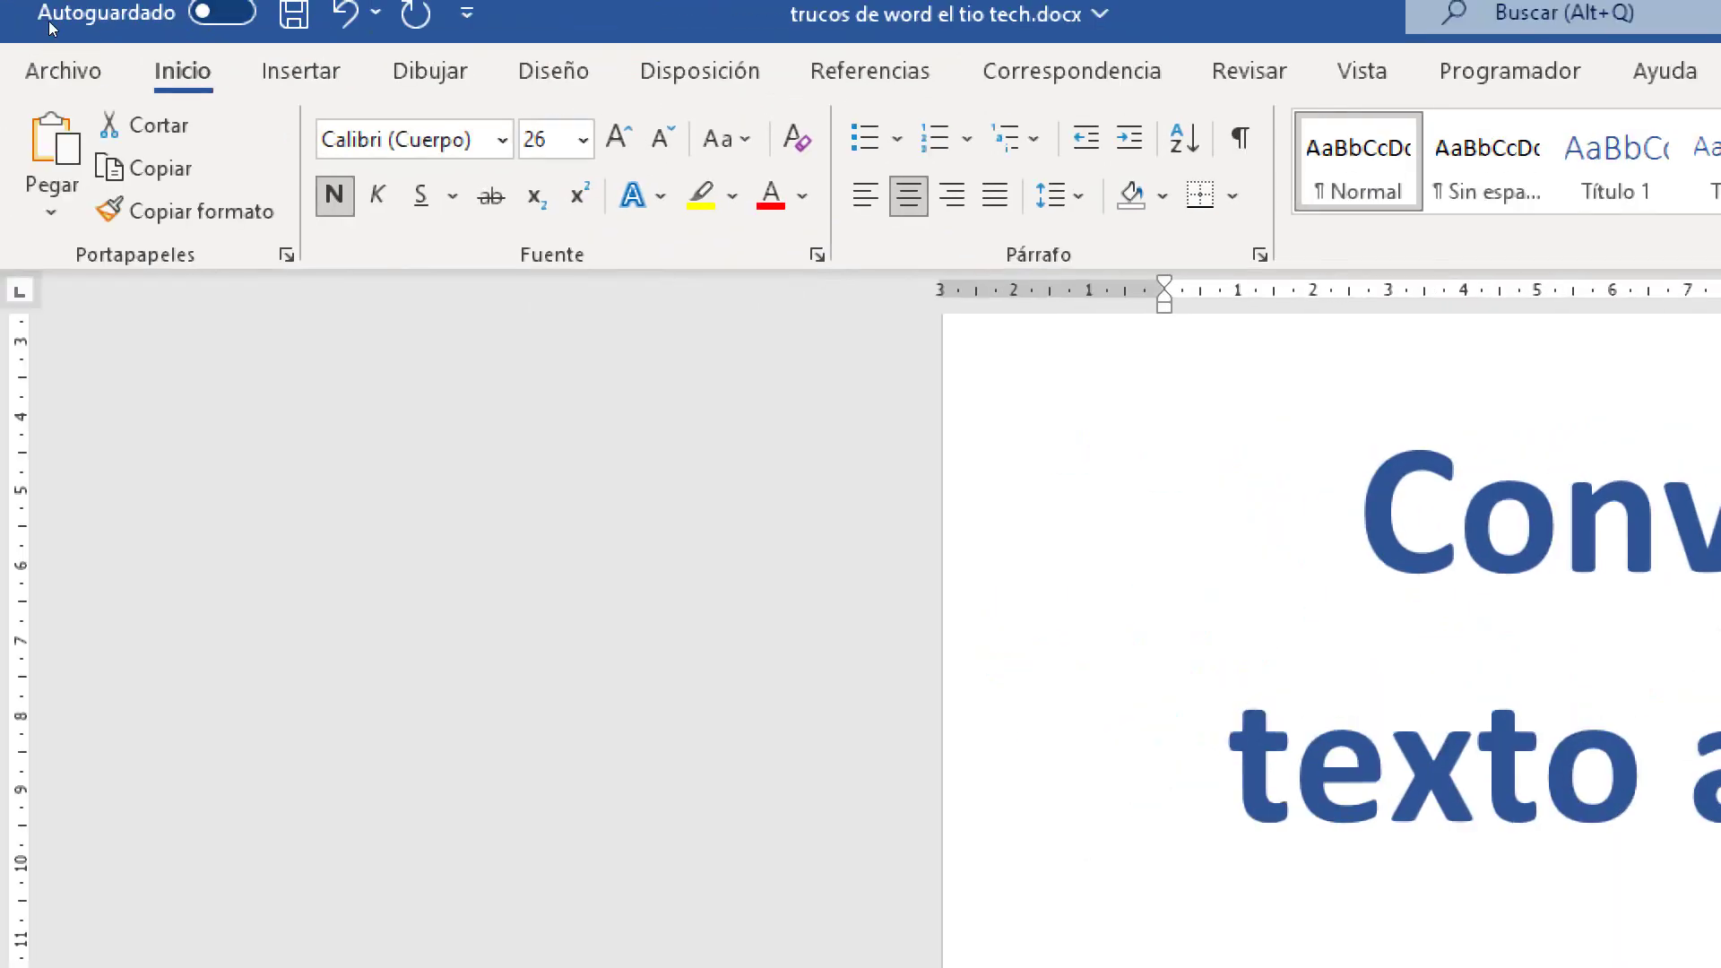
# Convert the two lines into a 3-column table, splitting on a custom space separator.
pyautogui.click(152, 44)
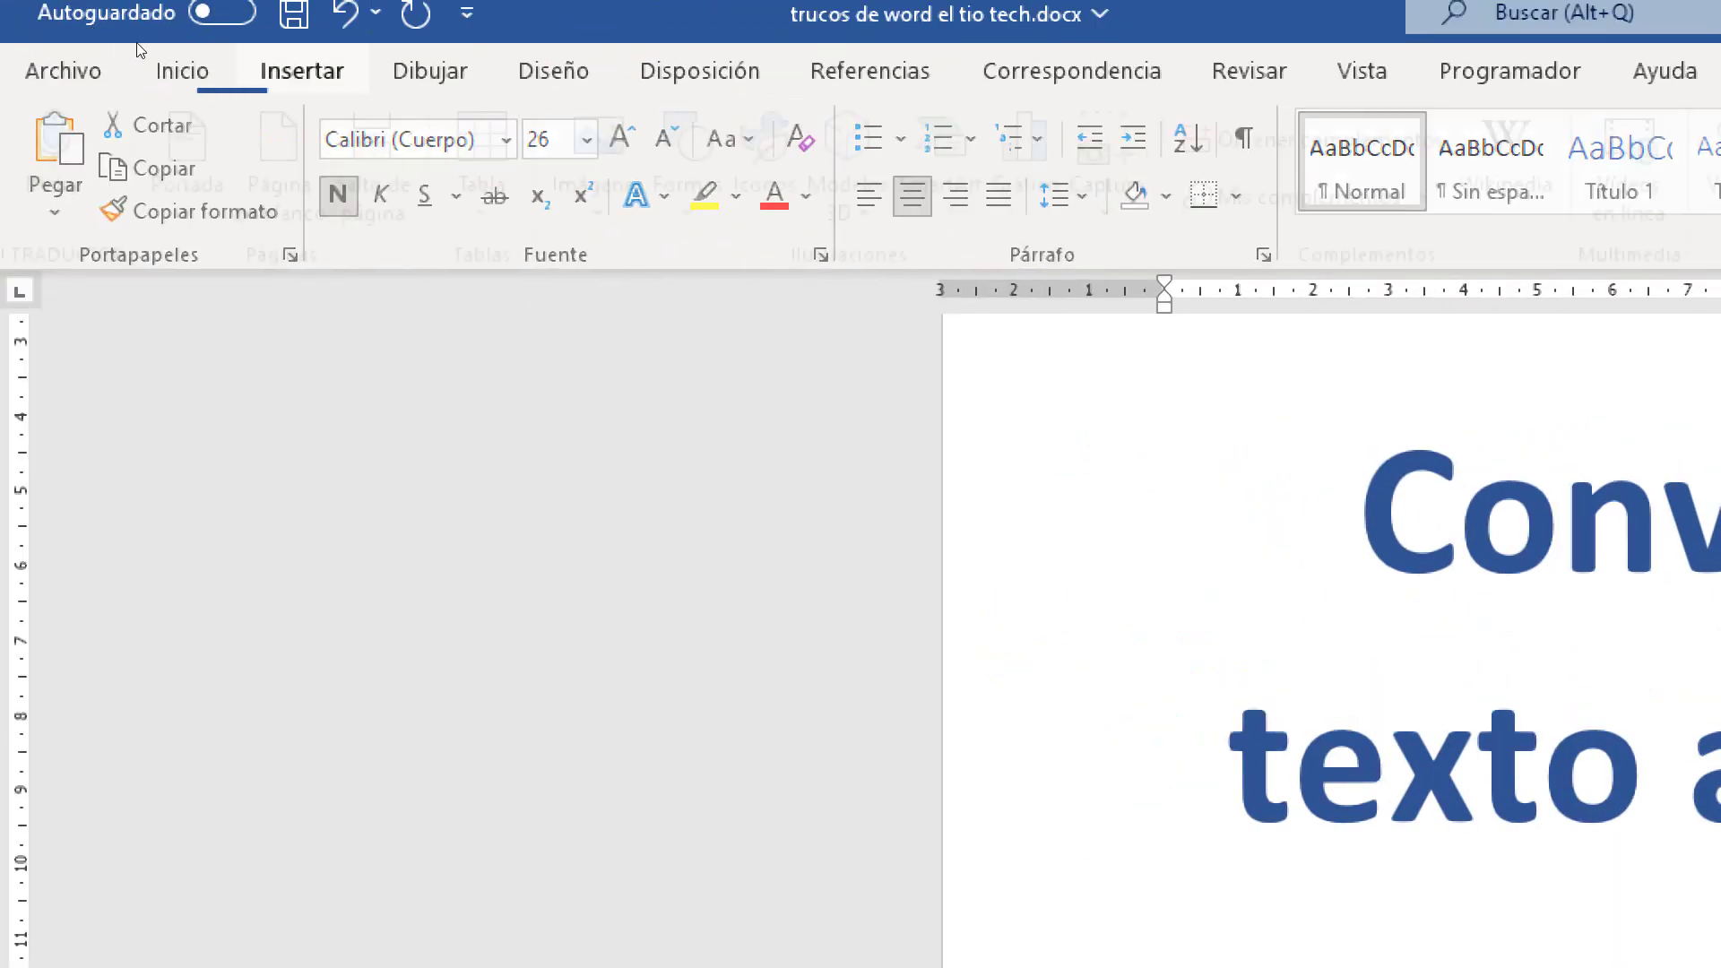
pyautogui.click(504, 166)
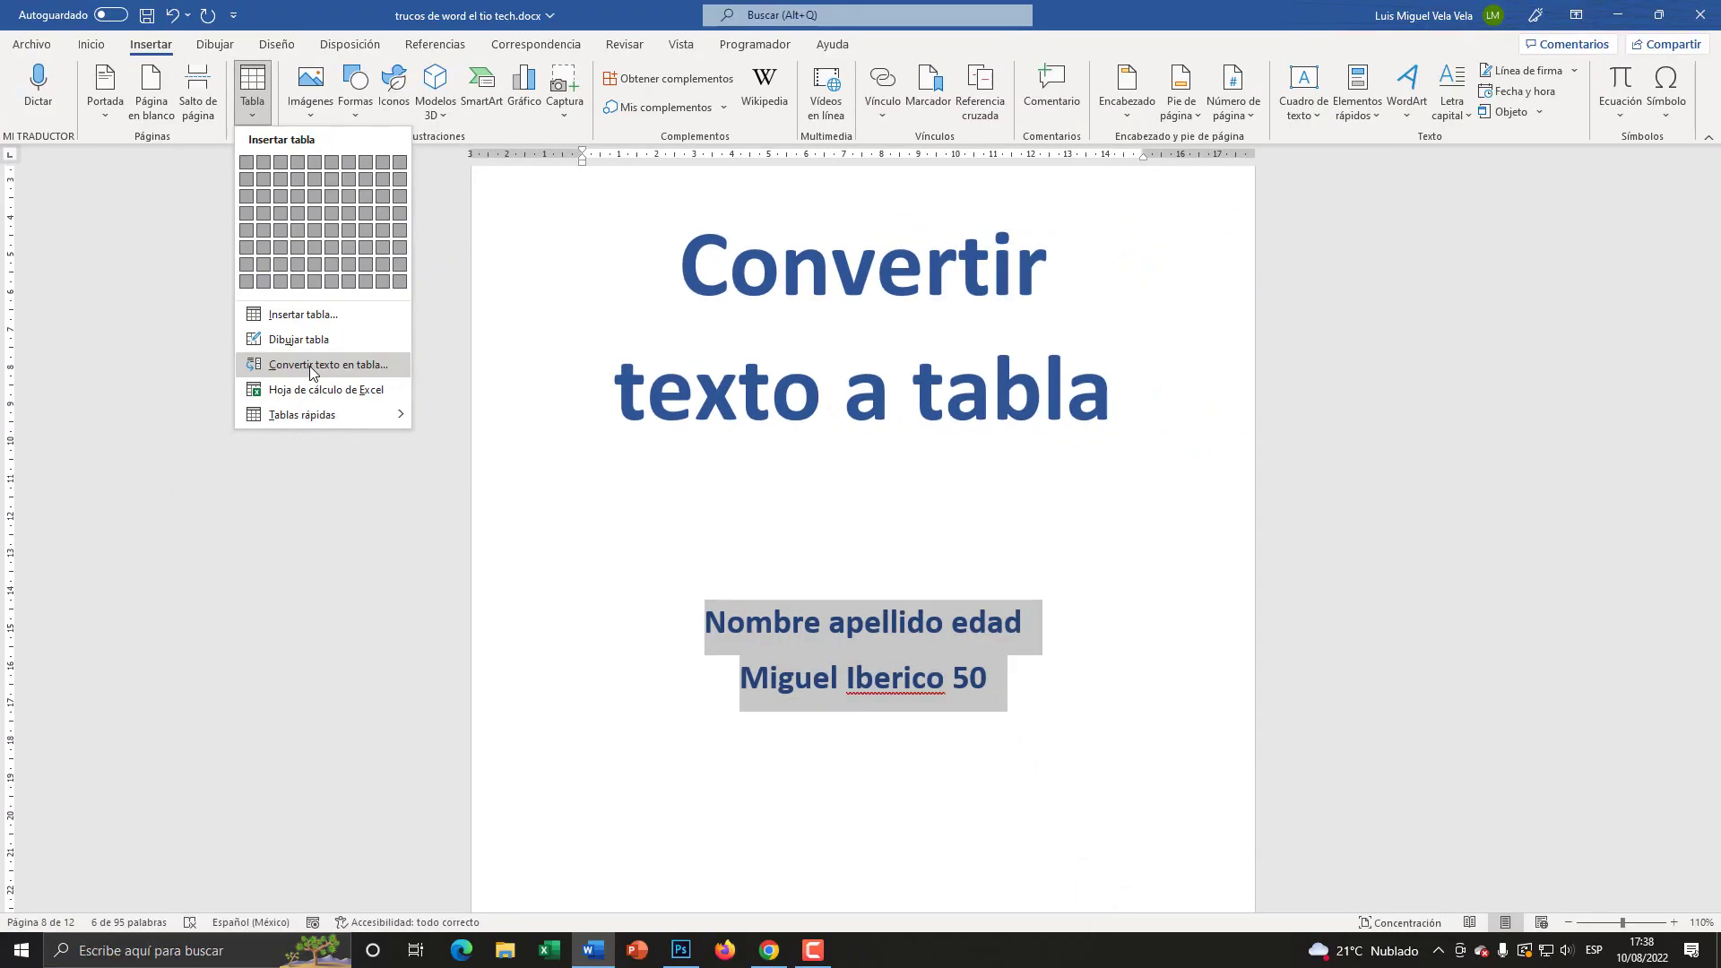
pyautogui.click(309, 366)
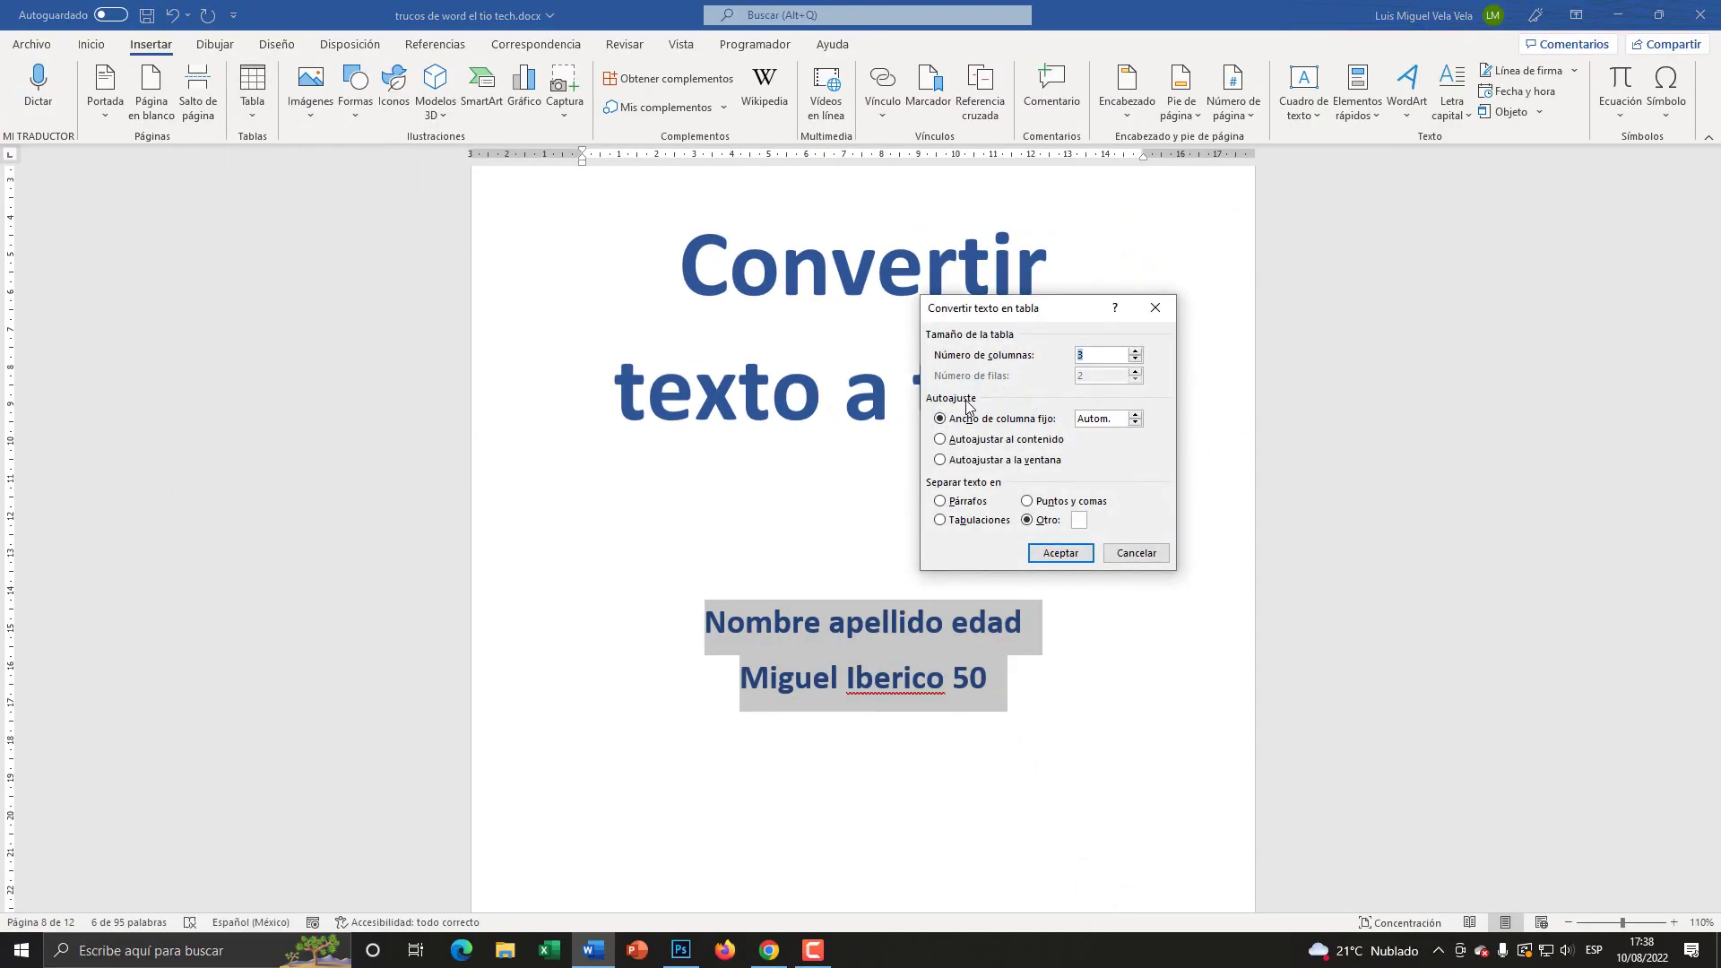
pyautogui.moveTo(1010, 308); pyautogui.dragTo(824, 230)
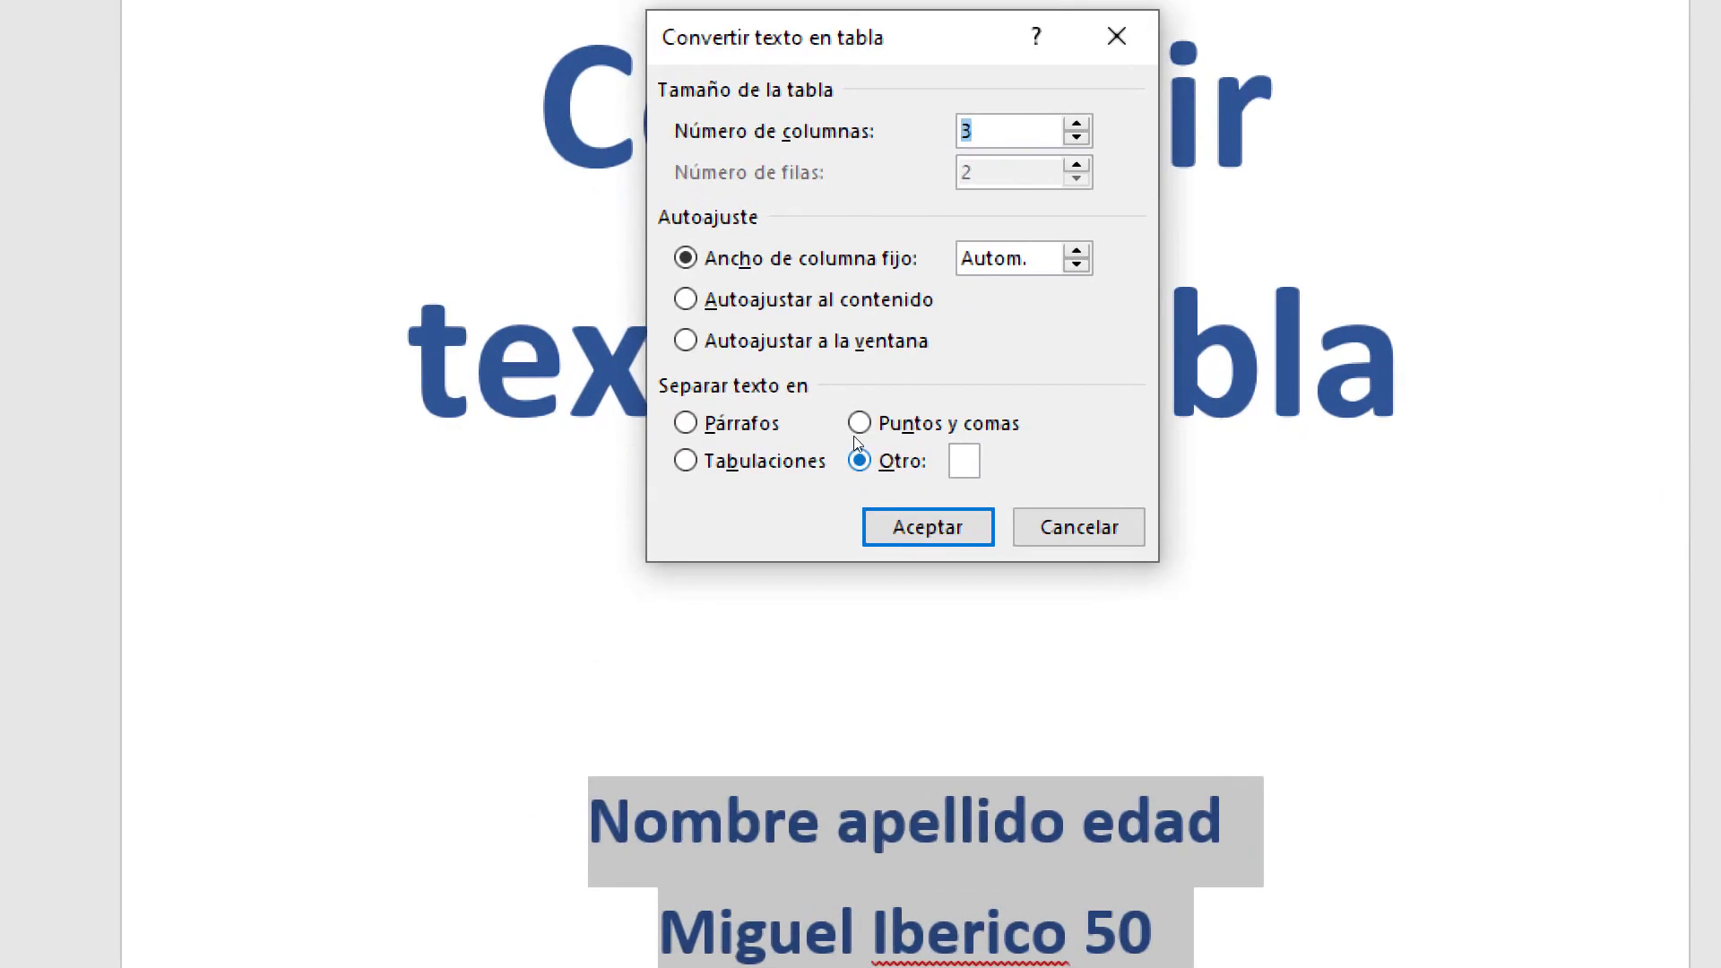
pyautogui.click(895, 448)
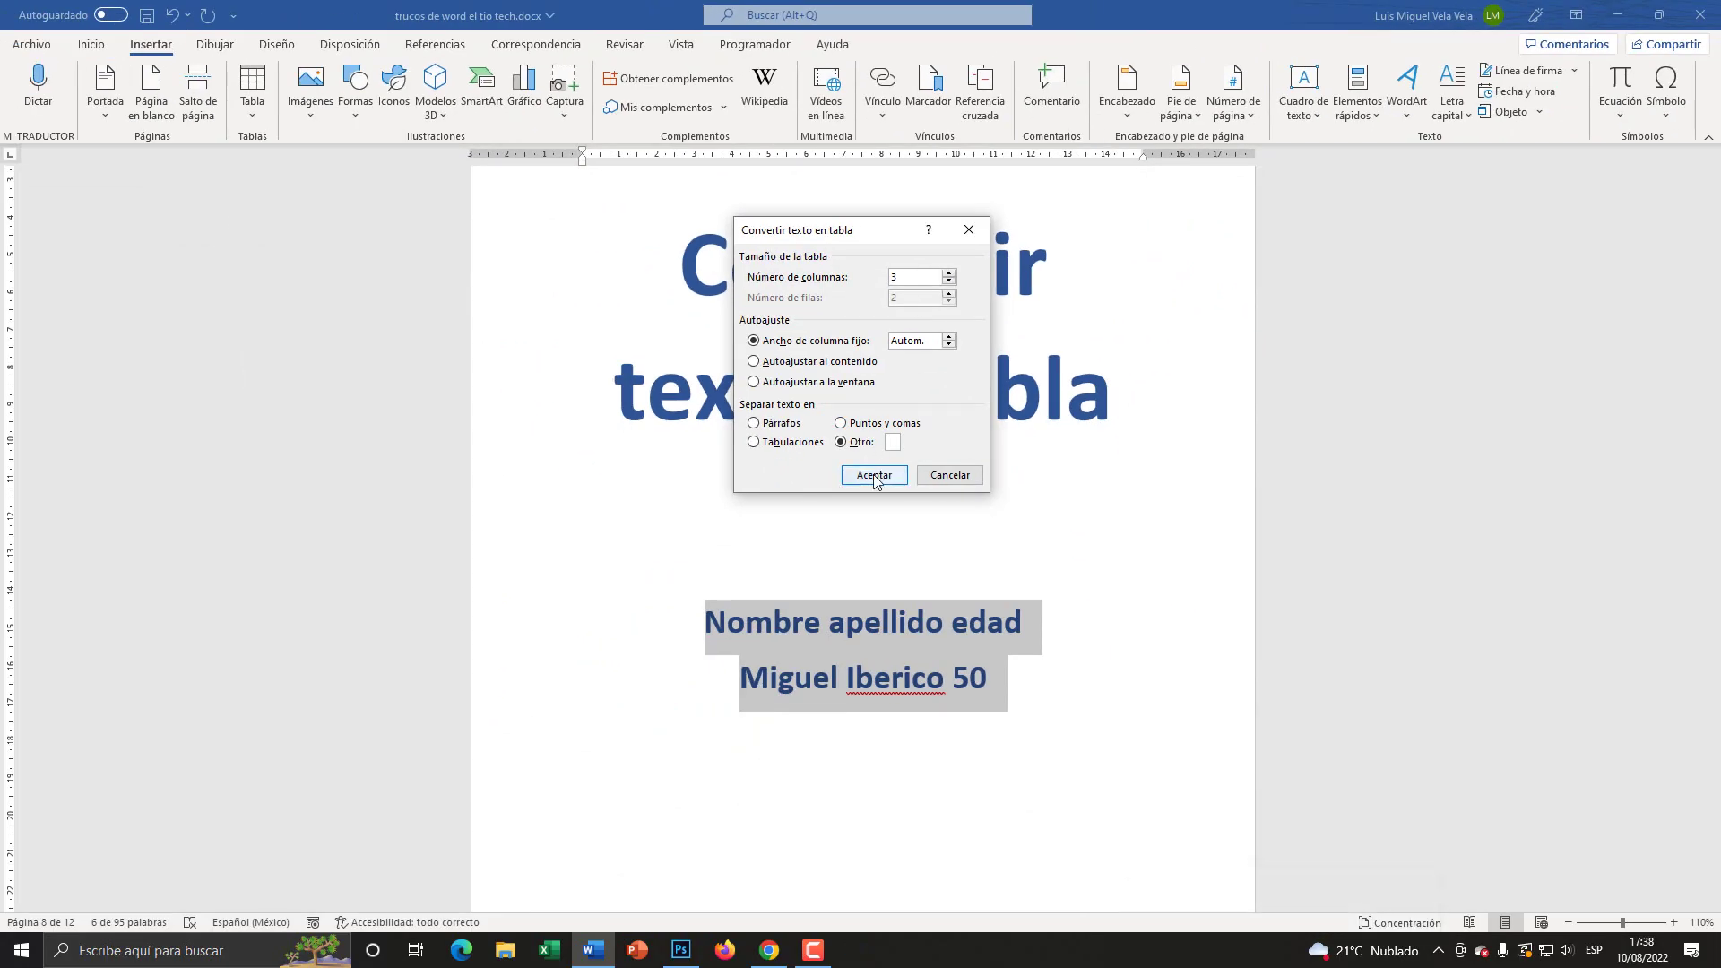
pyautogui.click(860, 475)
pyautogui.click(801, 763)
# Add a centred line 'Shift + F3' below the 'Viceversa' heading.
pyautogui.scroll(-3, 937, 798)
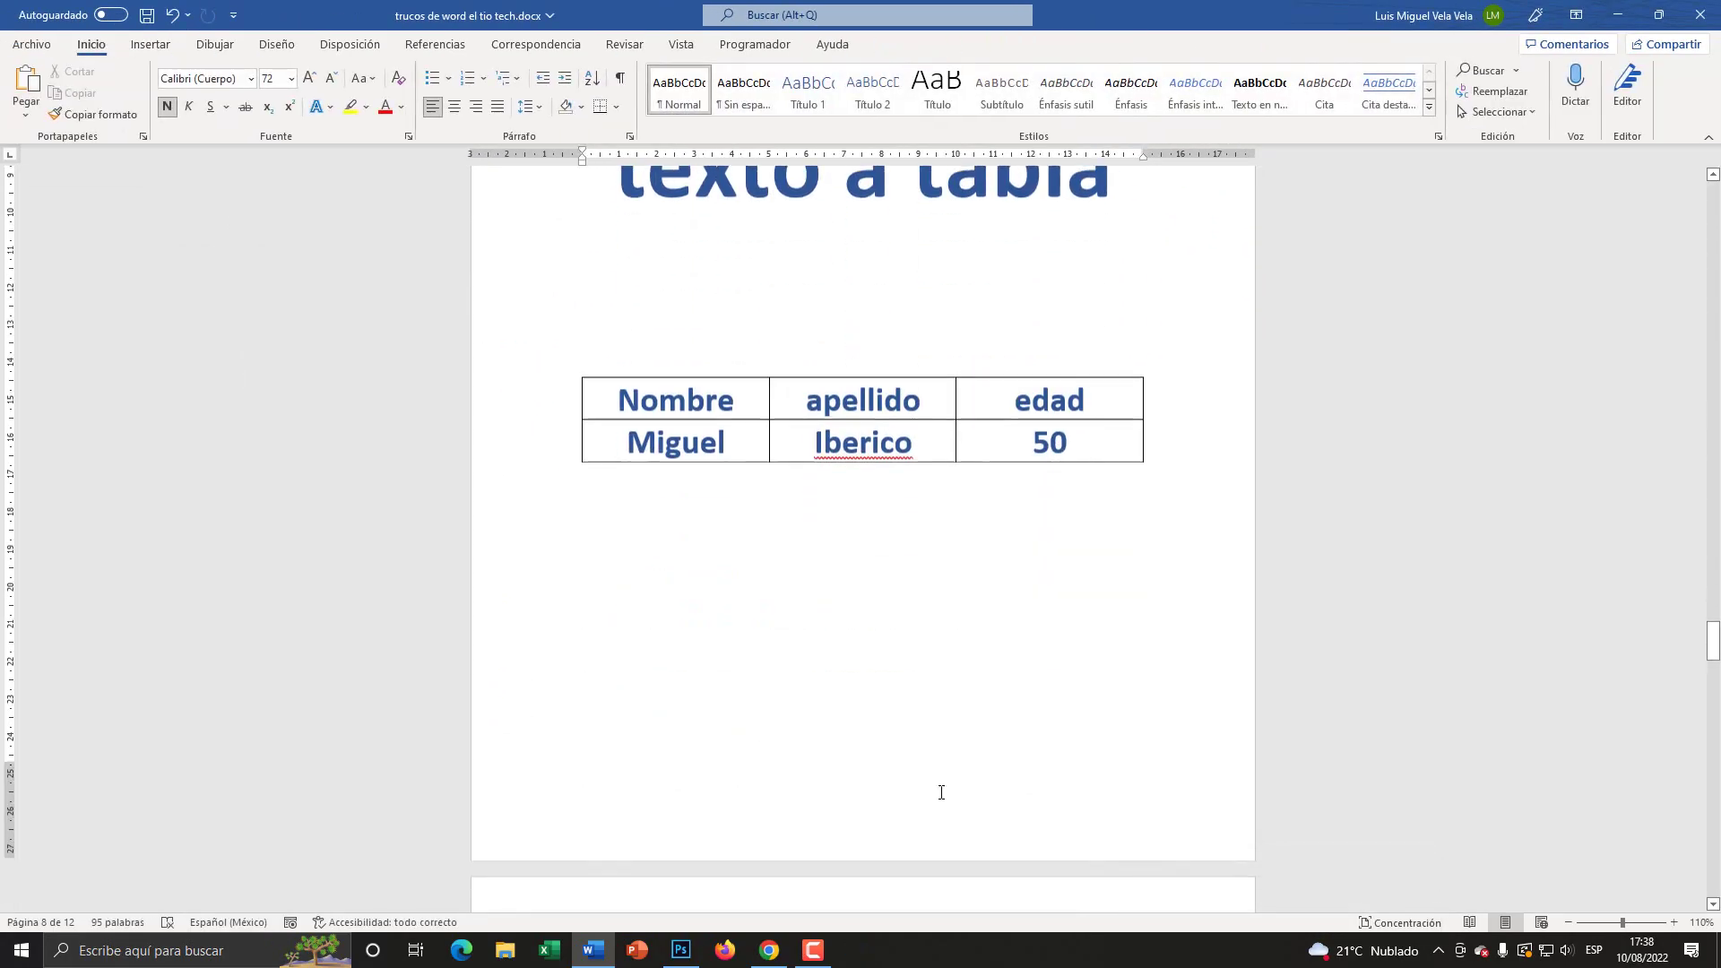
pyautogui.scroll(-2, 849, 583)
pyautogui.scroll(2, 857, 569)
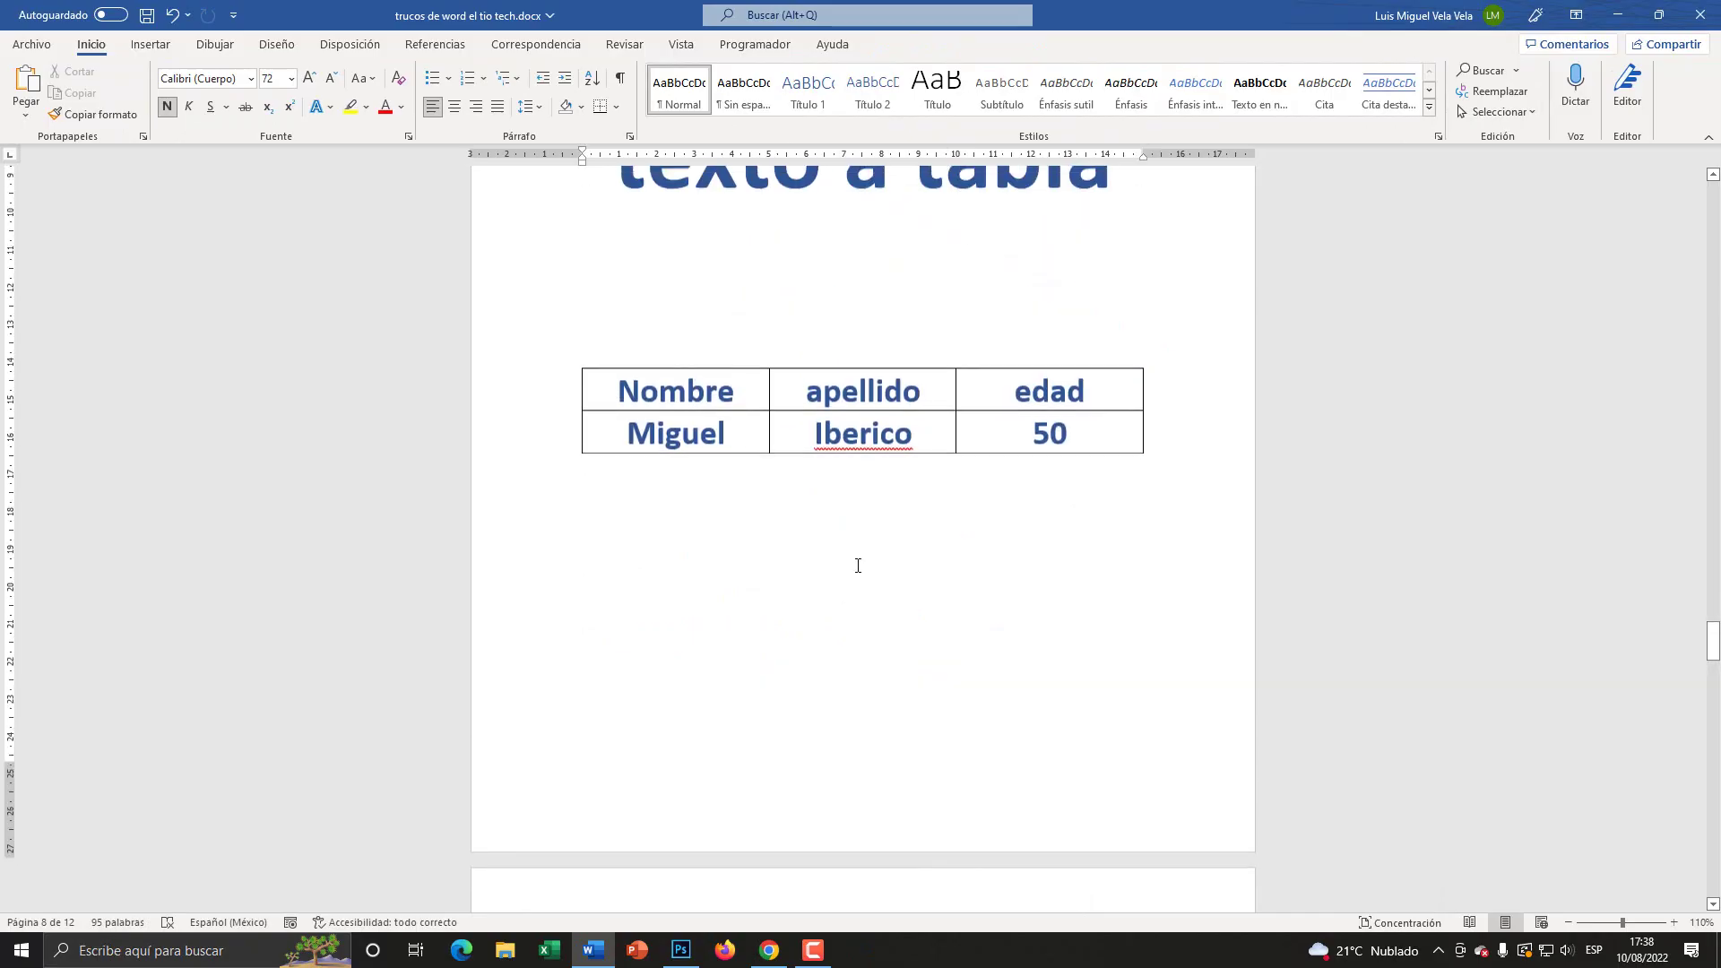
pyautogui.scroll(2, 857, 569)
pyautogui.scroll(-5, 859, 555)
pyautogui.scroll(-5, 858, 552)
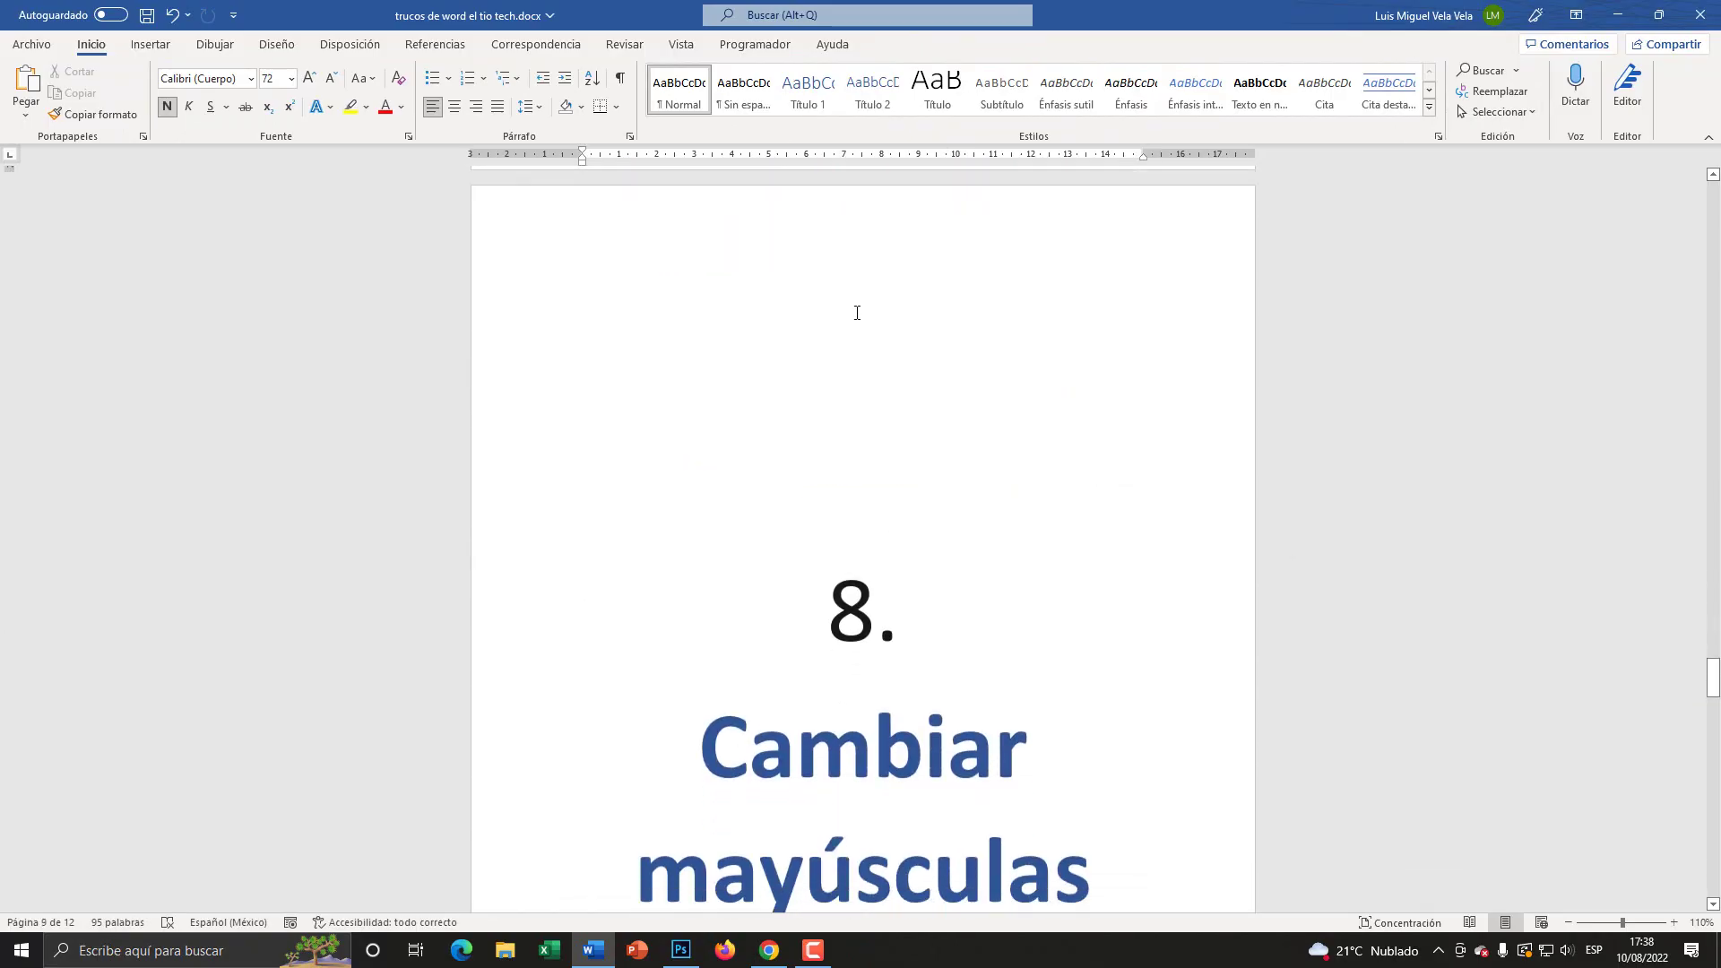
pyautogui.scroll(-1, 878, 570)
pyautogui.scroll(-1, 876, 609)
pyautogui.press('Down')
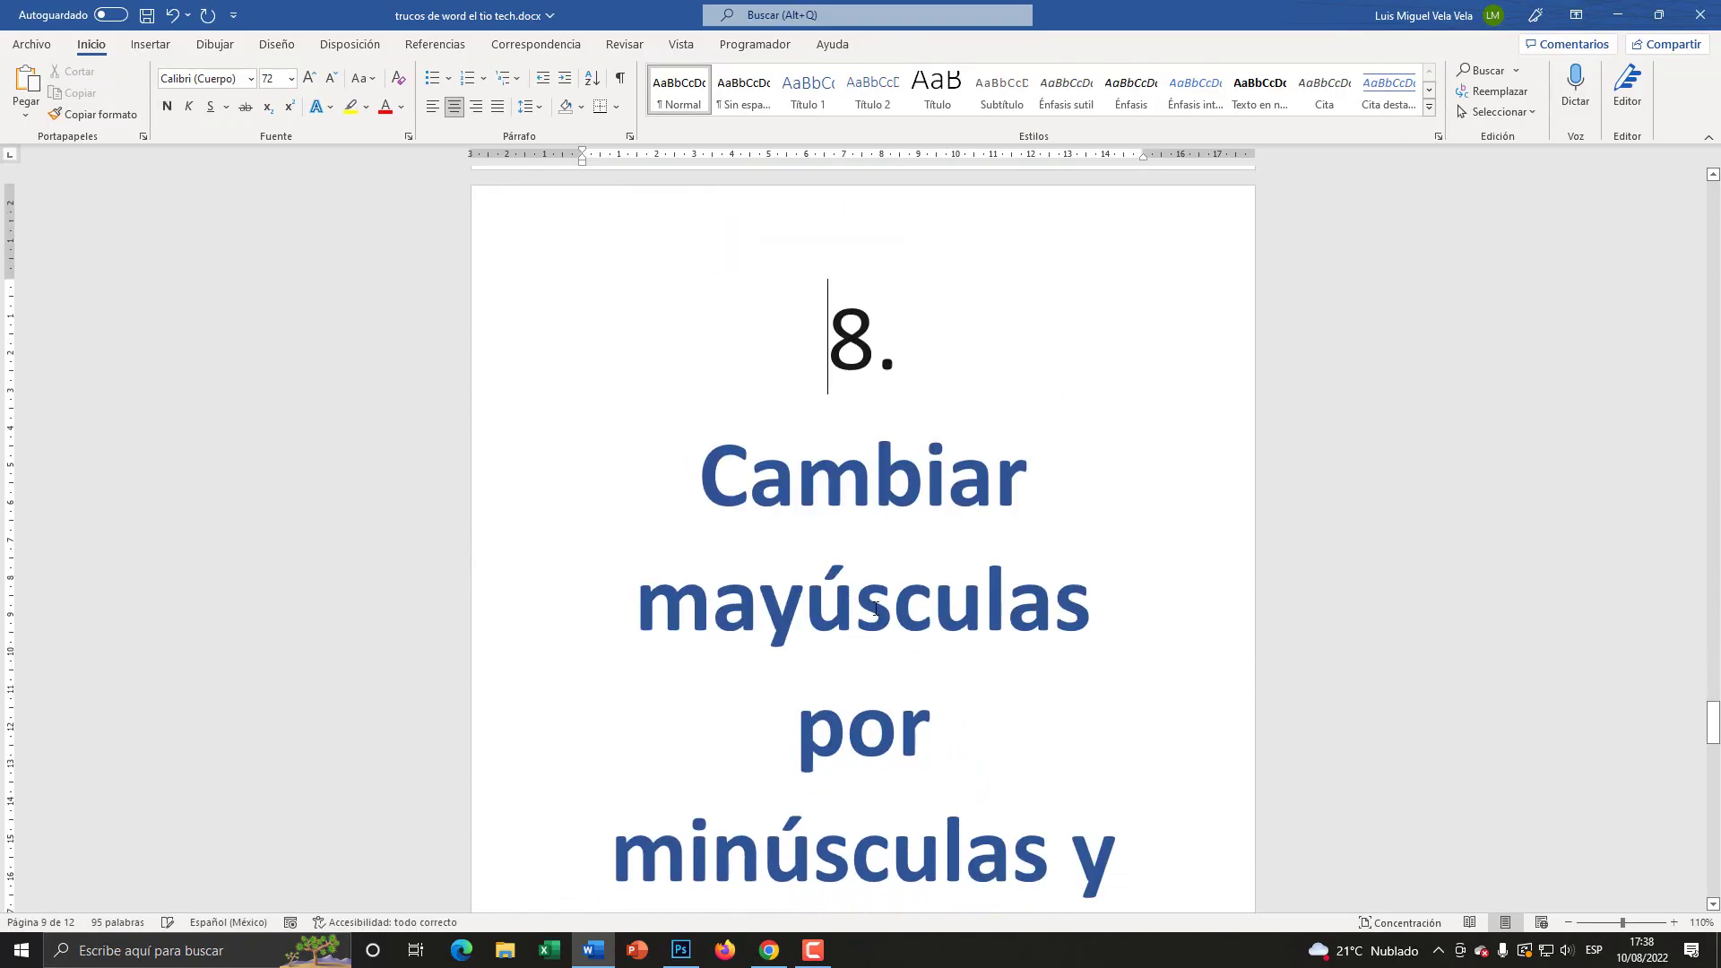
pyautogui.scroll(-1, 885, 616)
pyautogui.scroll(-1, 914, 633)
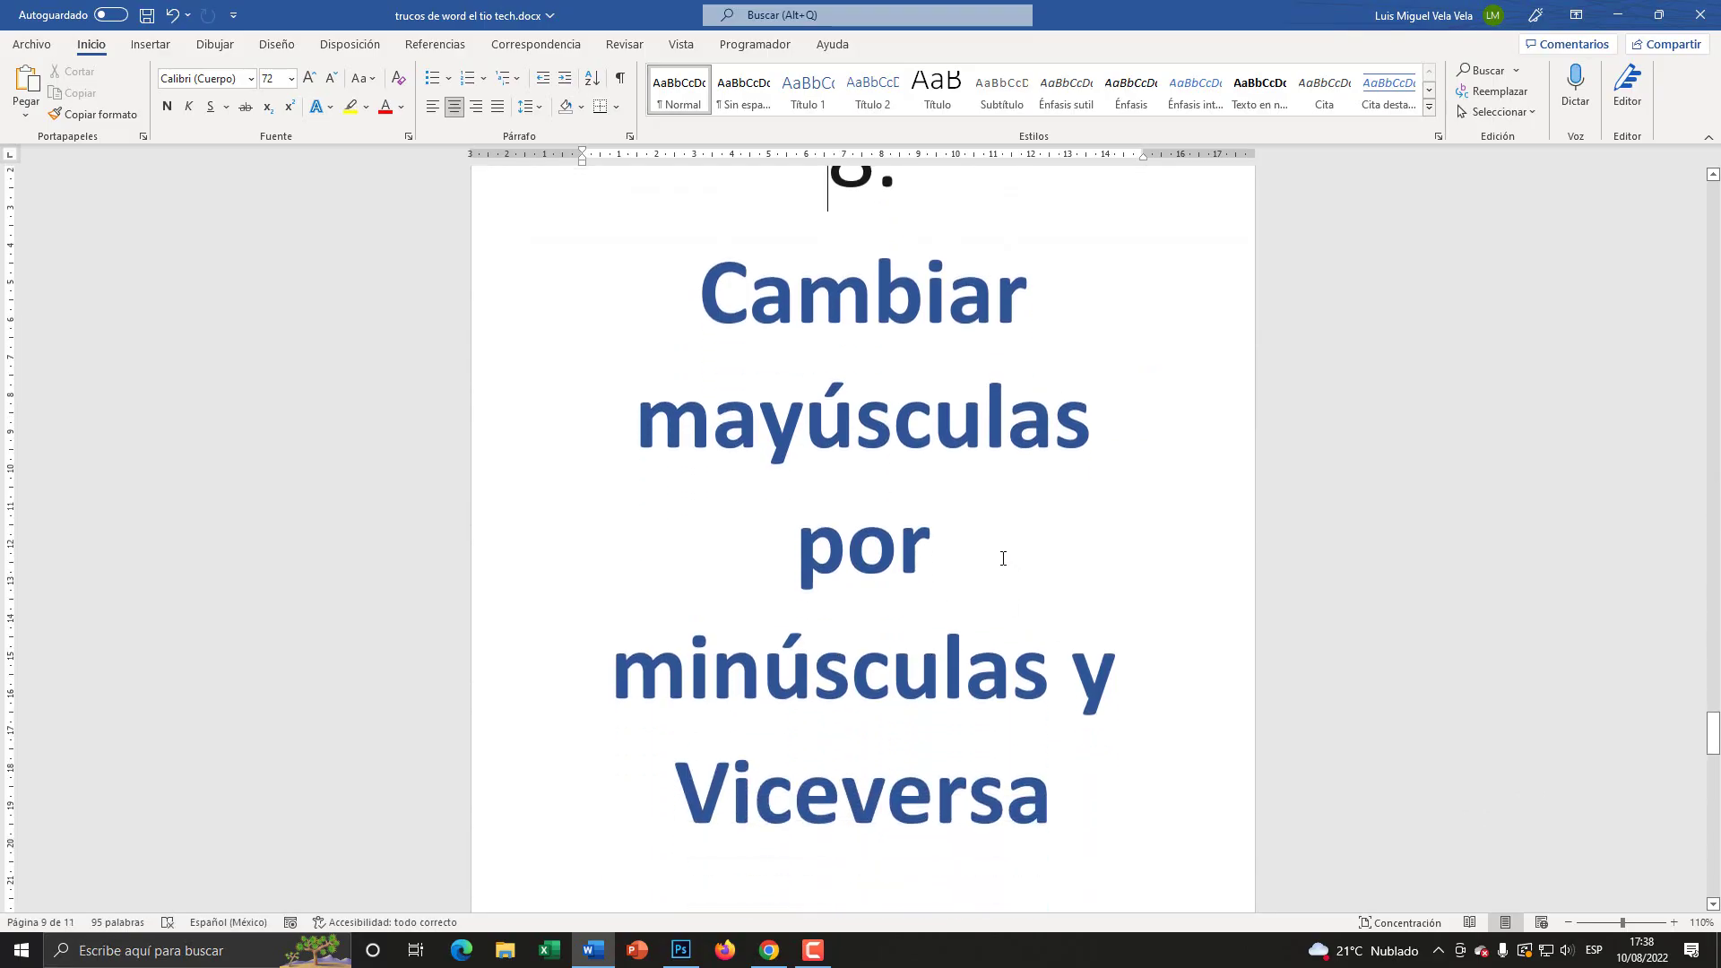
pyautogui.scroll(-1, 1008, 628)
pyautogui.click(1083, 663)
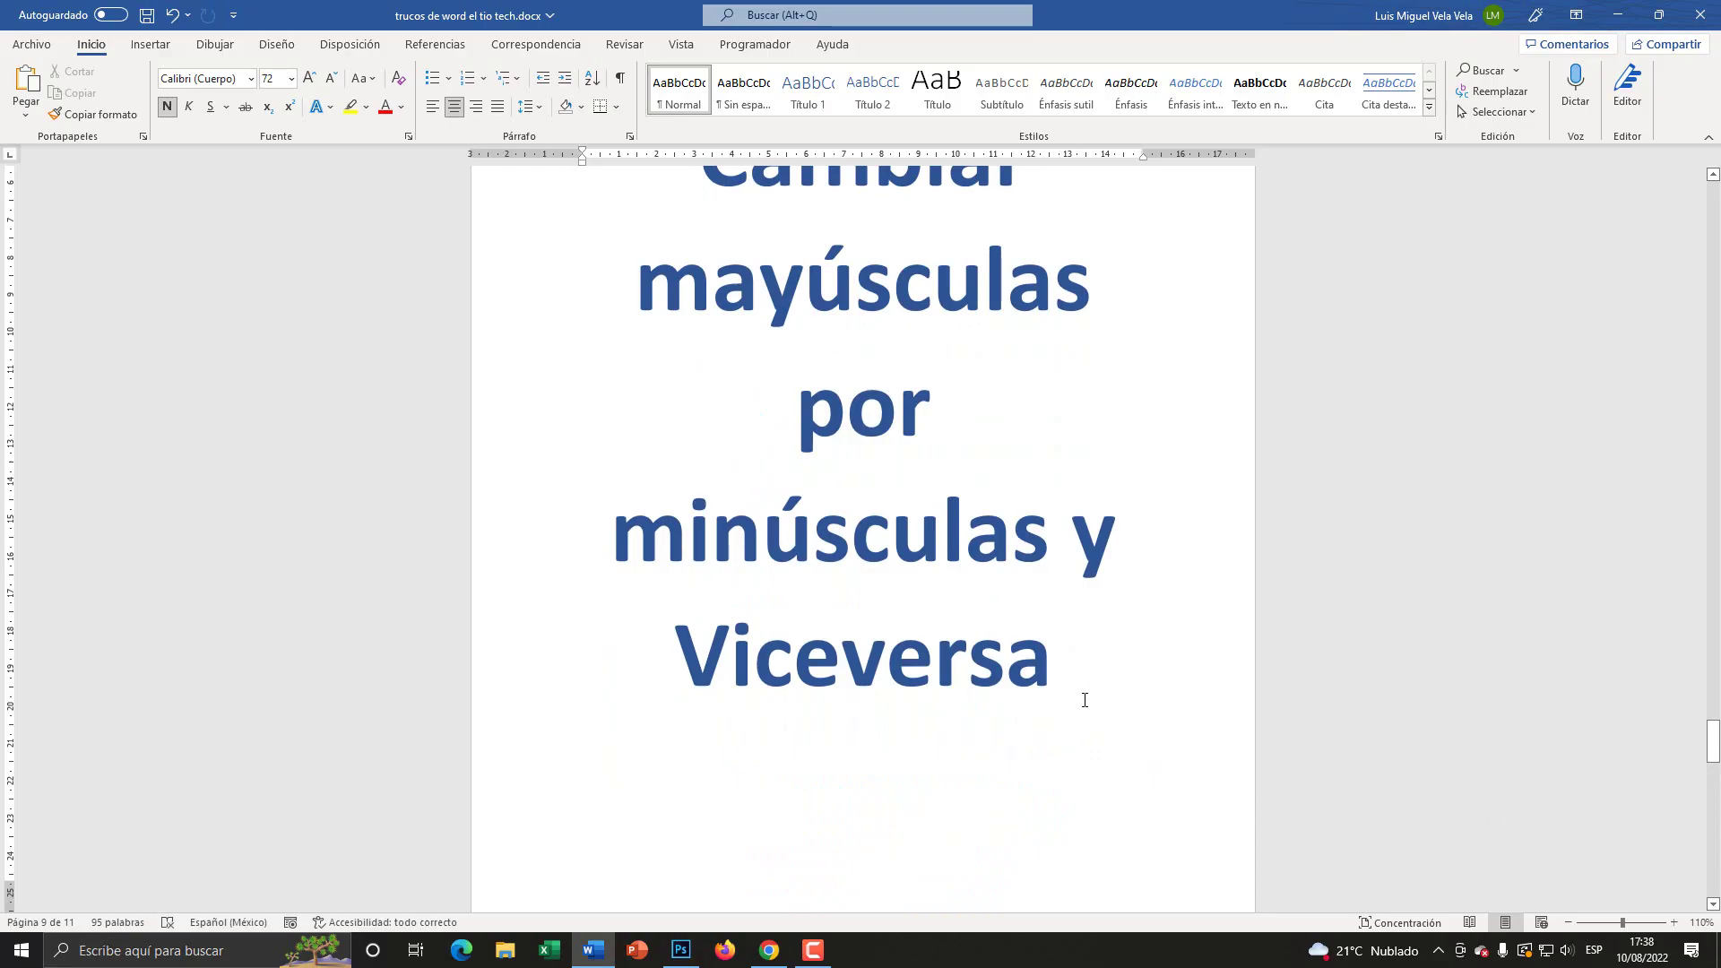
pyautogui.press('Return')
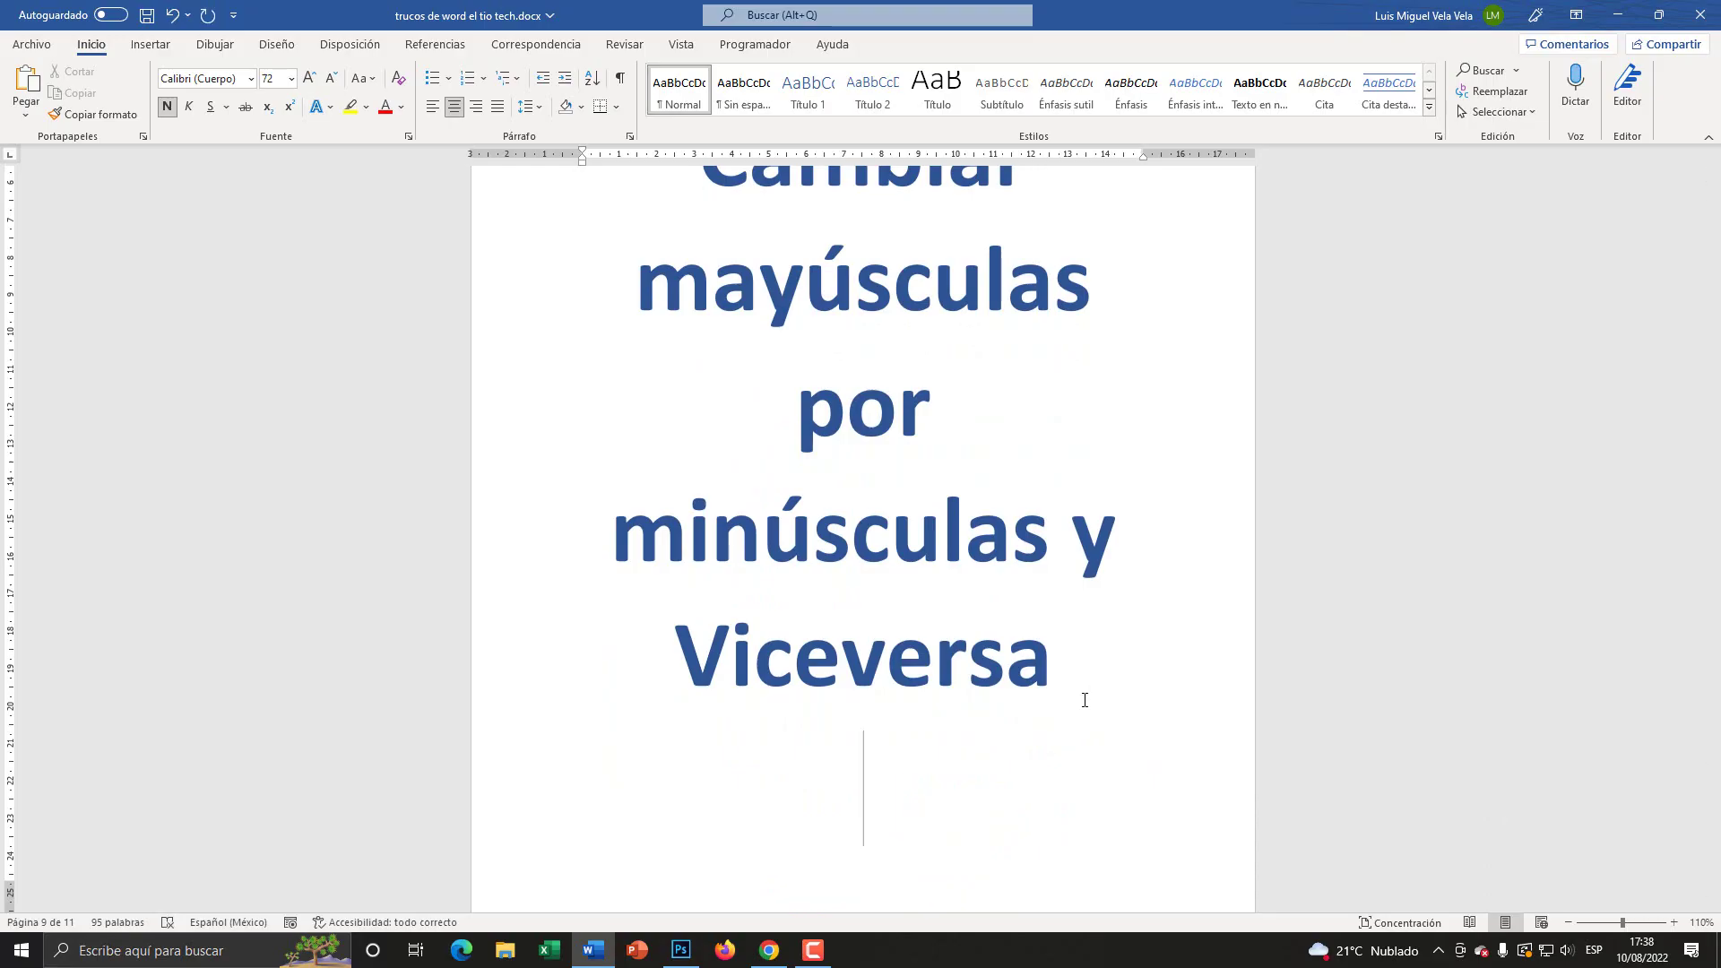
pyautogui.write('Control ')
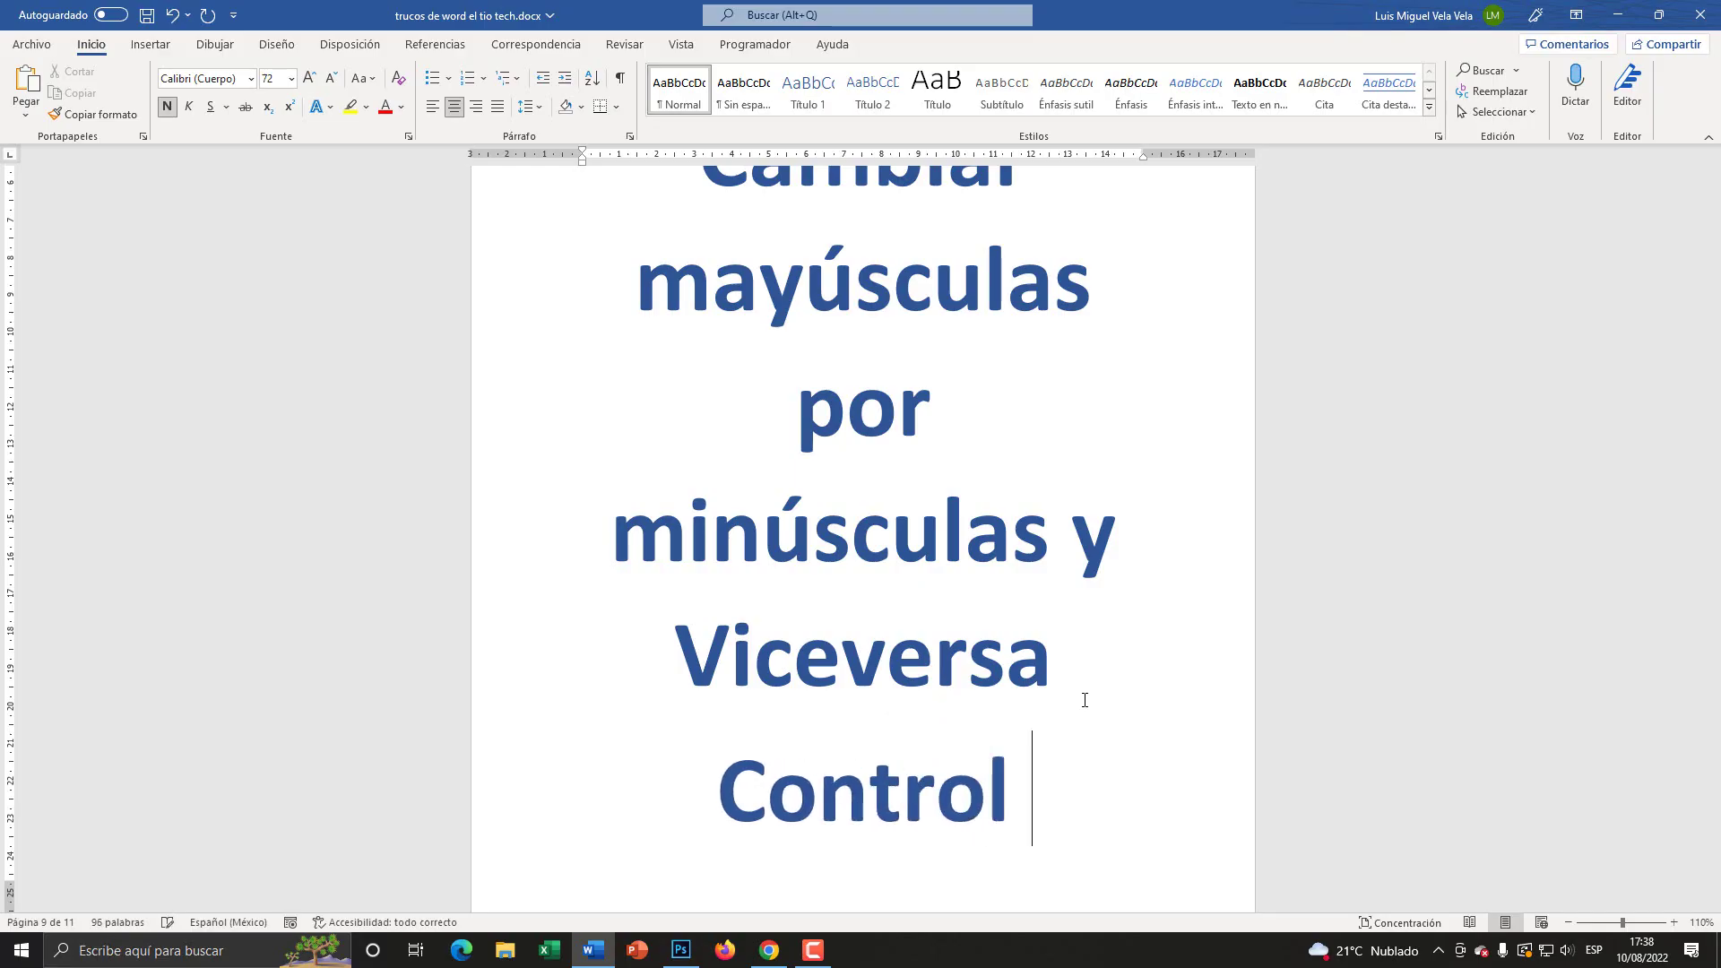
pyautogui.write('+')
pyautogui.press('BackSpace')
pyautogui.press('BackSpace')
pyautogui.press('BackSpace')
pyautogui.press('BackSpace')
pyautogui.press('BackSpace')
pyautogui.press('BackSpace')
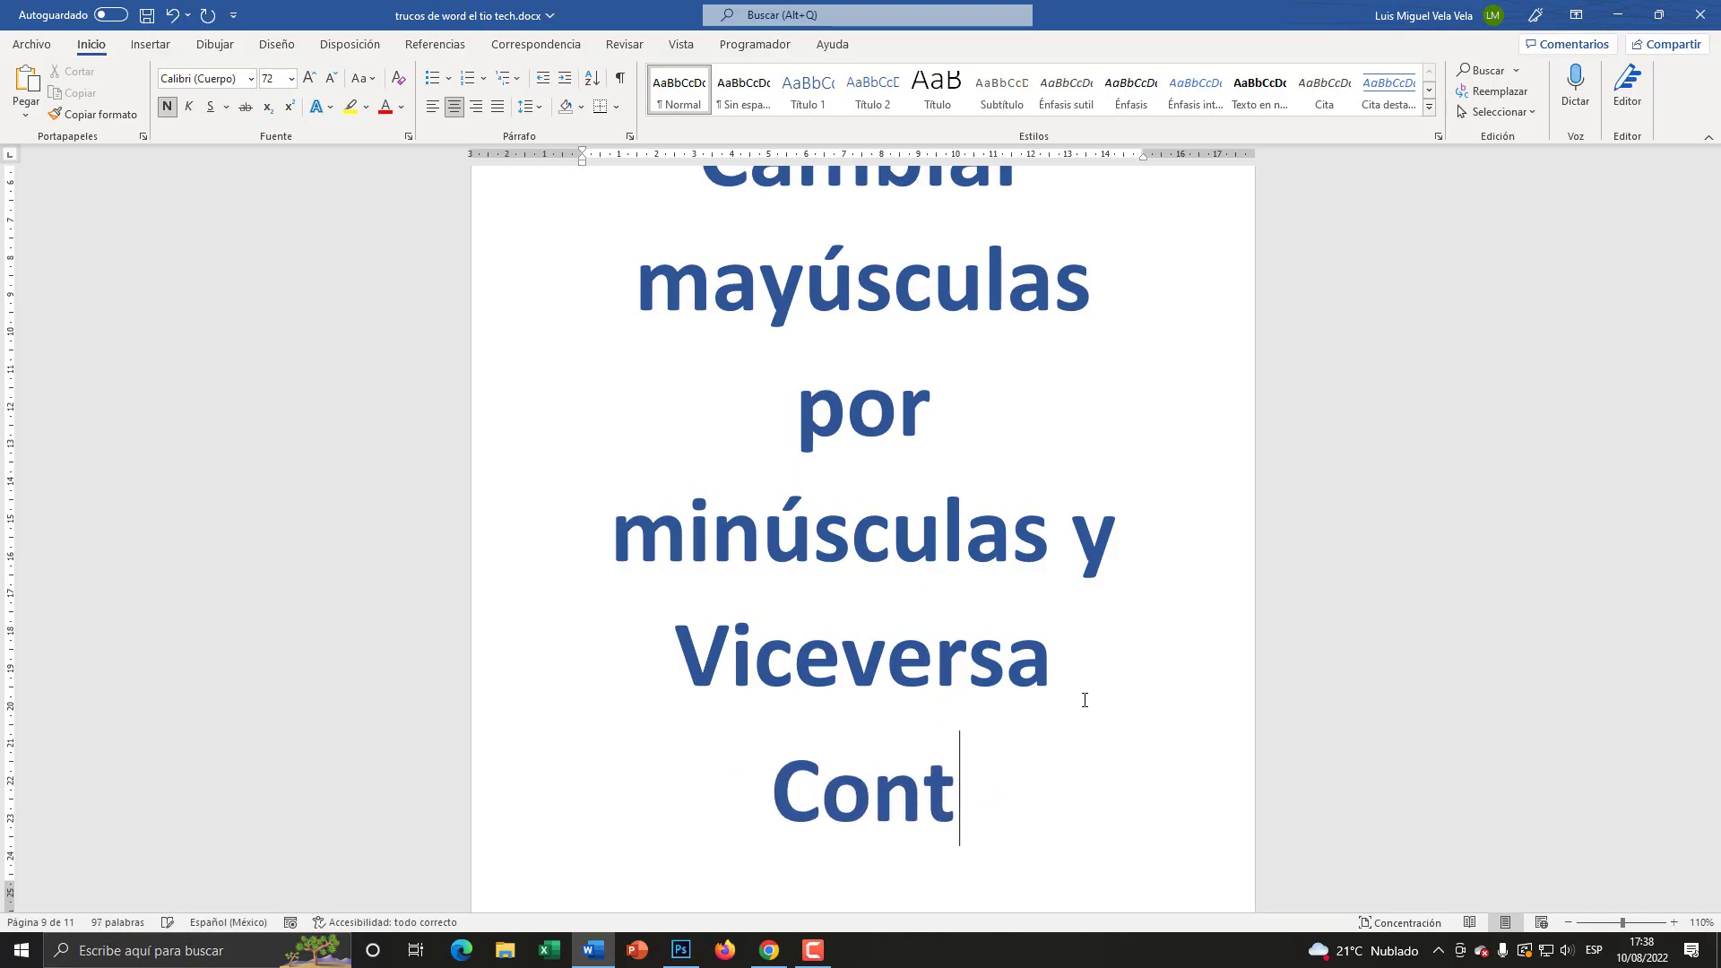
pyautogui.press('BackSpace')
pyautogui.press('BackSpace')
pyautogui.press('BackSpace')
pyautogui.press('BackSpace')
pyautogui.write('Shift ')
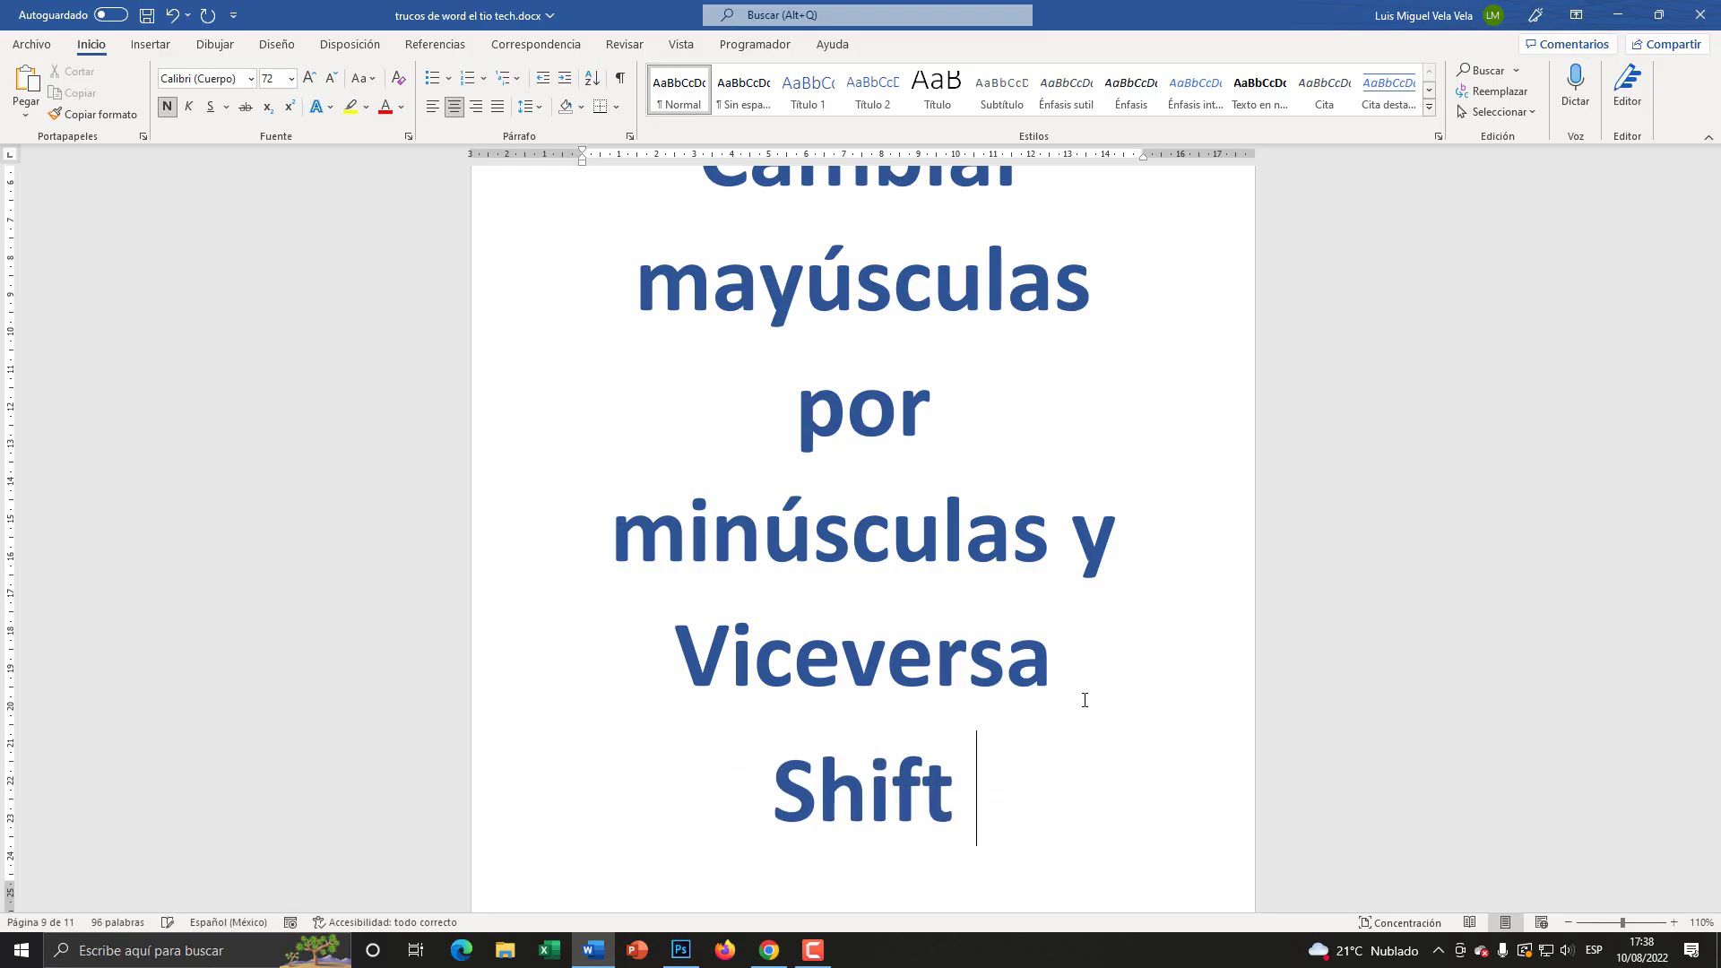
pyautogui.write('+ F3')
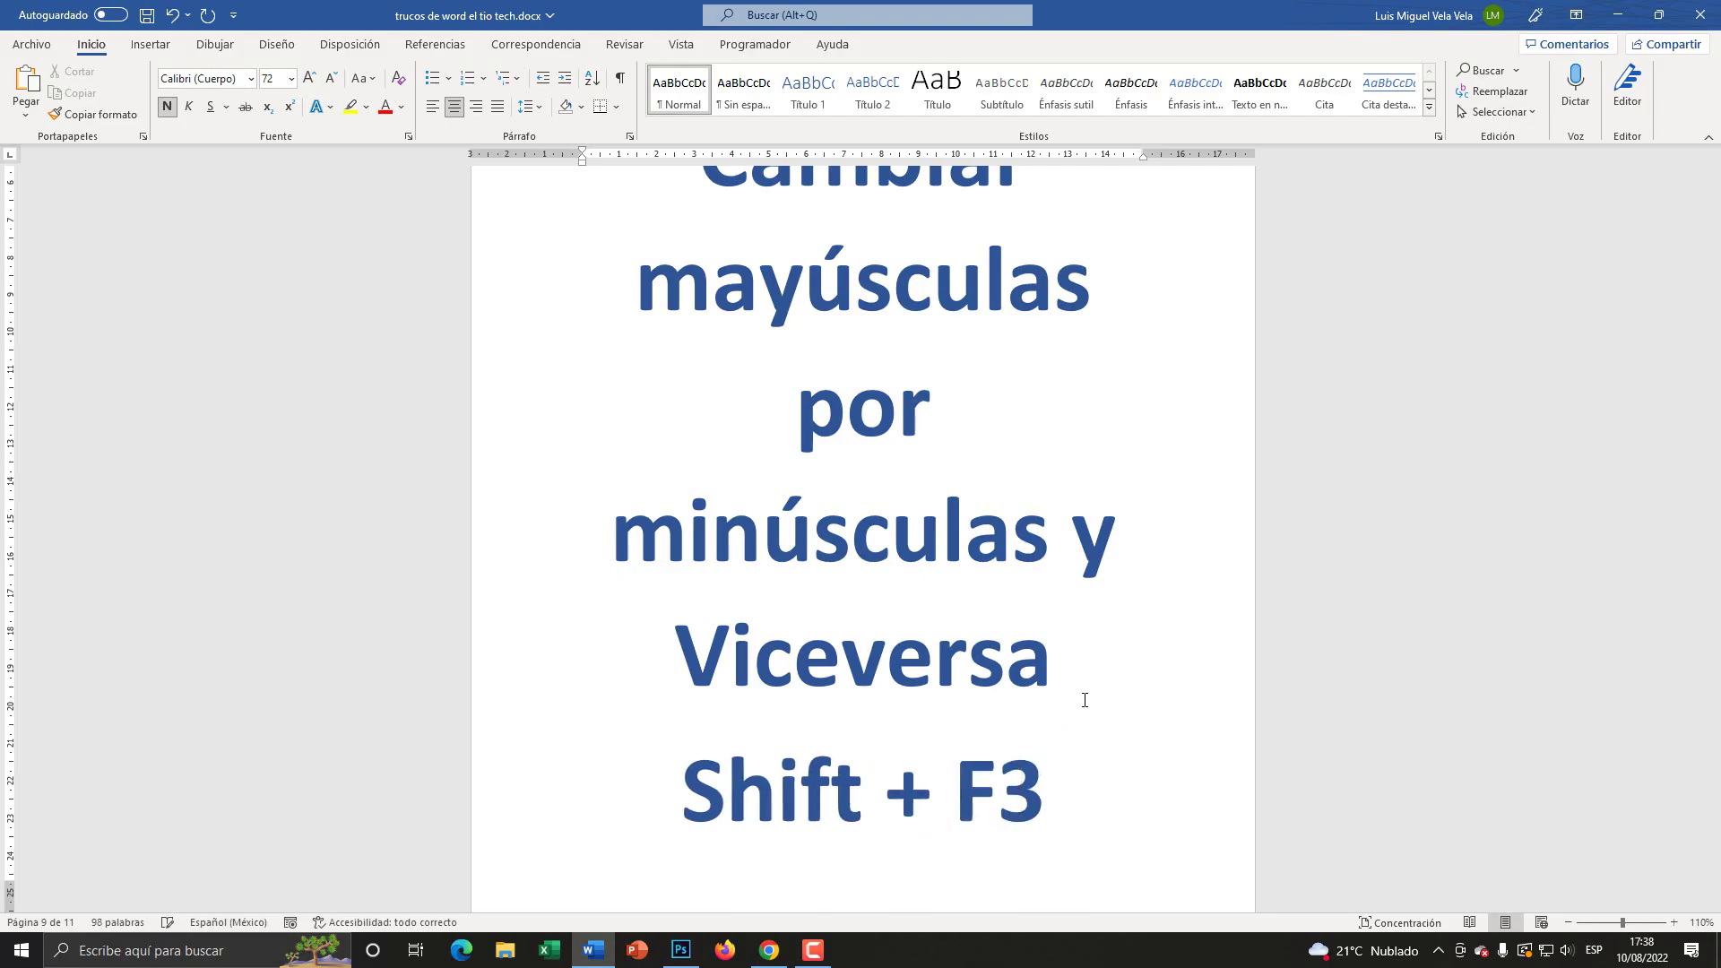
# In Photoshop, revert the keyboard image to Abrir and circle the Shift and F3 keys in red.
pyautogui.scroll(2, 870, 643)
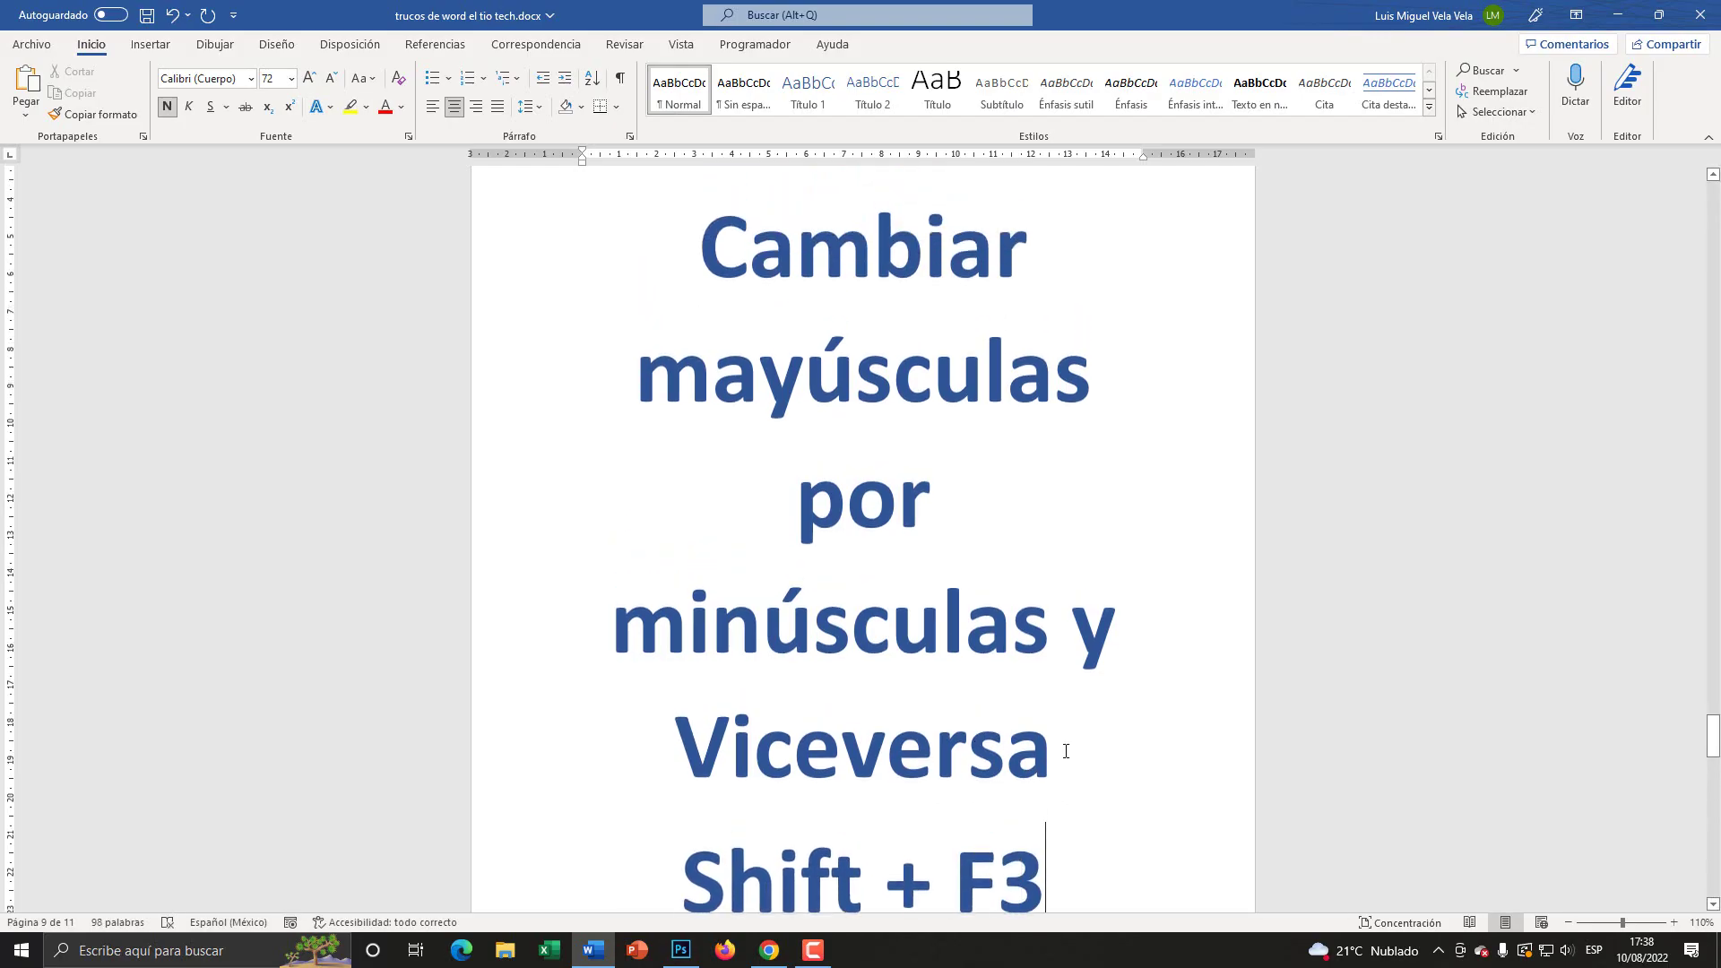
pyautogui.moveTo(1058, 753); pyautogui.dragTo(697, 277)
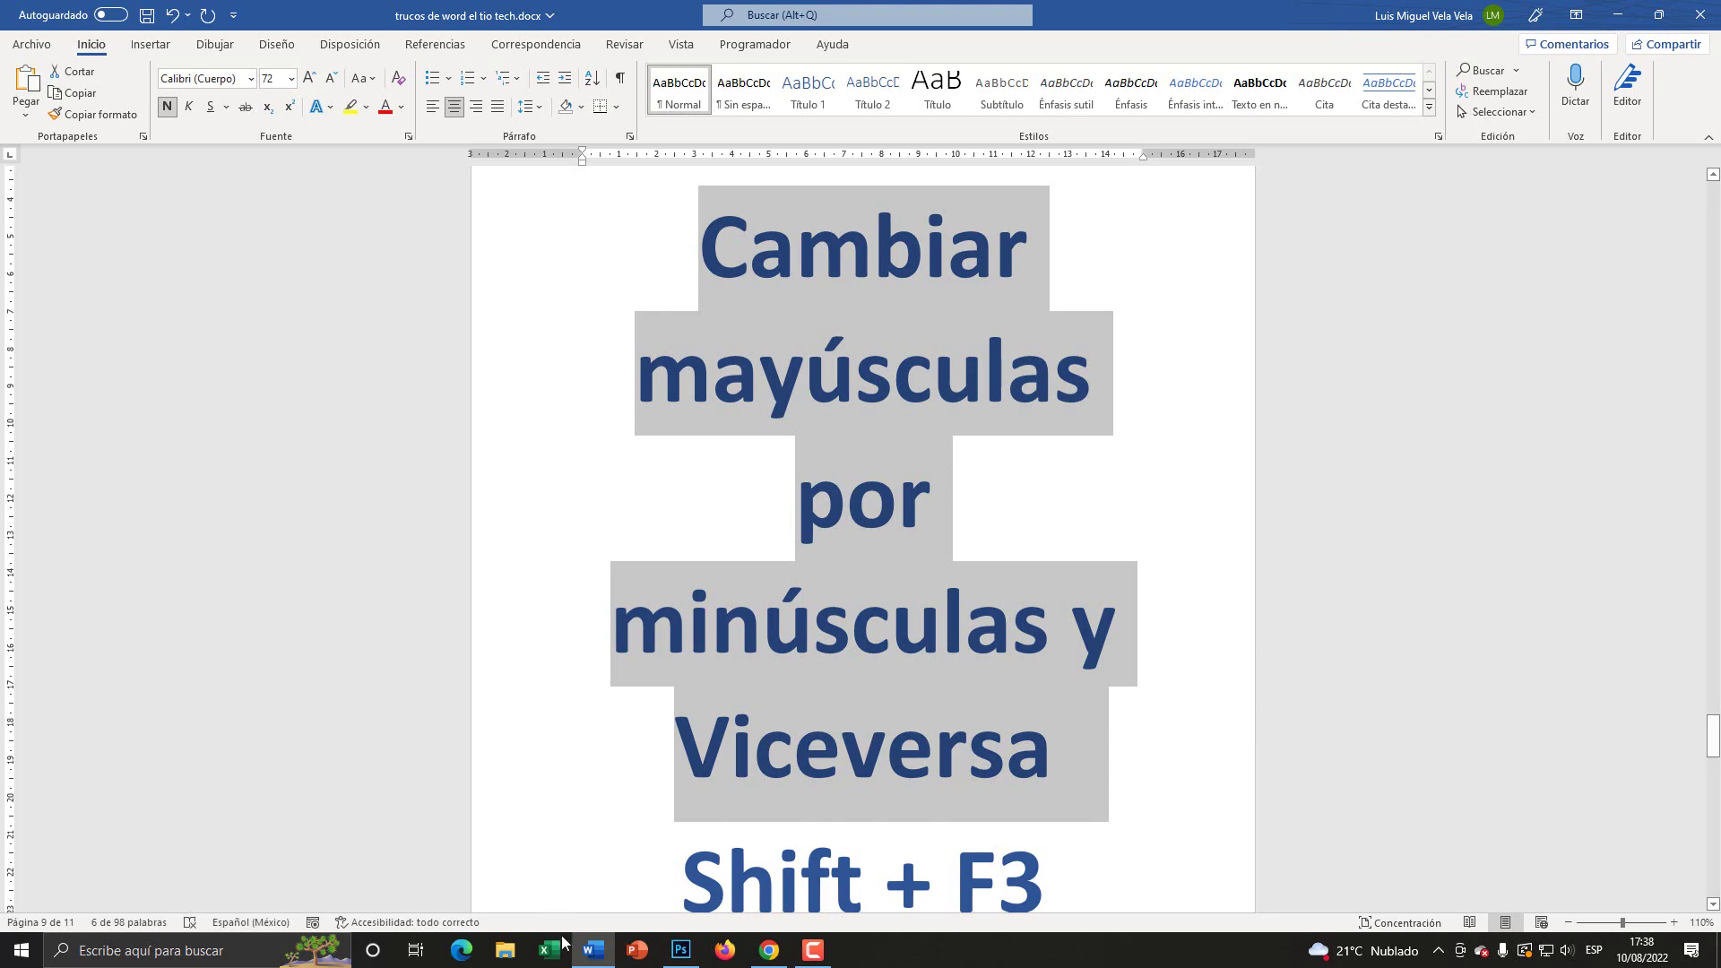
pyautogui.click(776, 558)
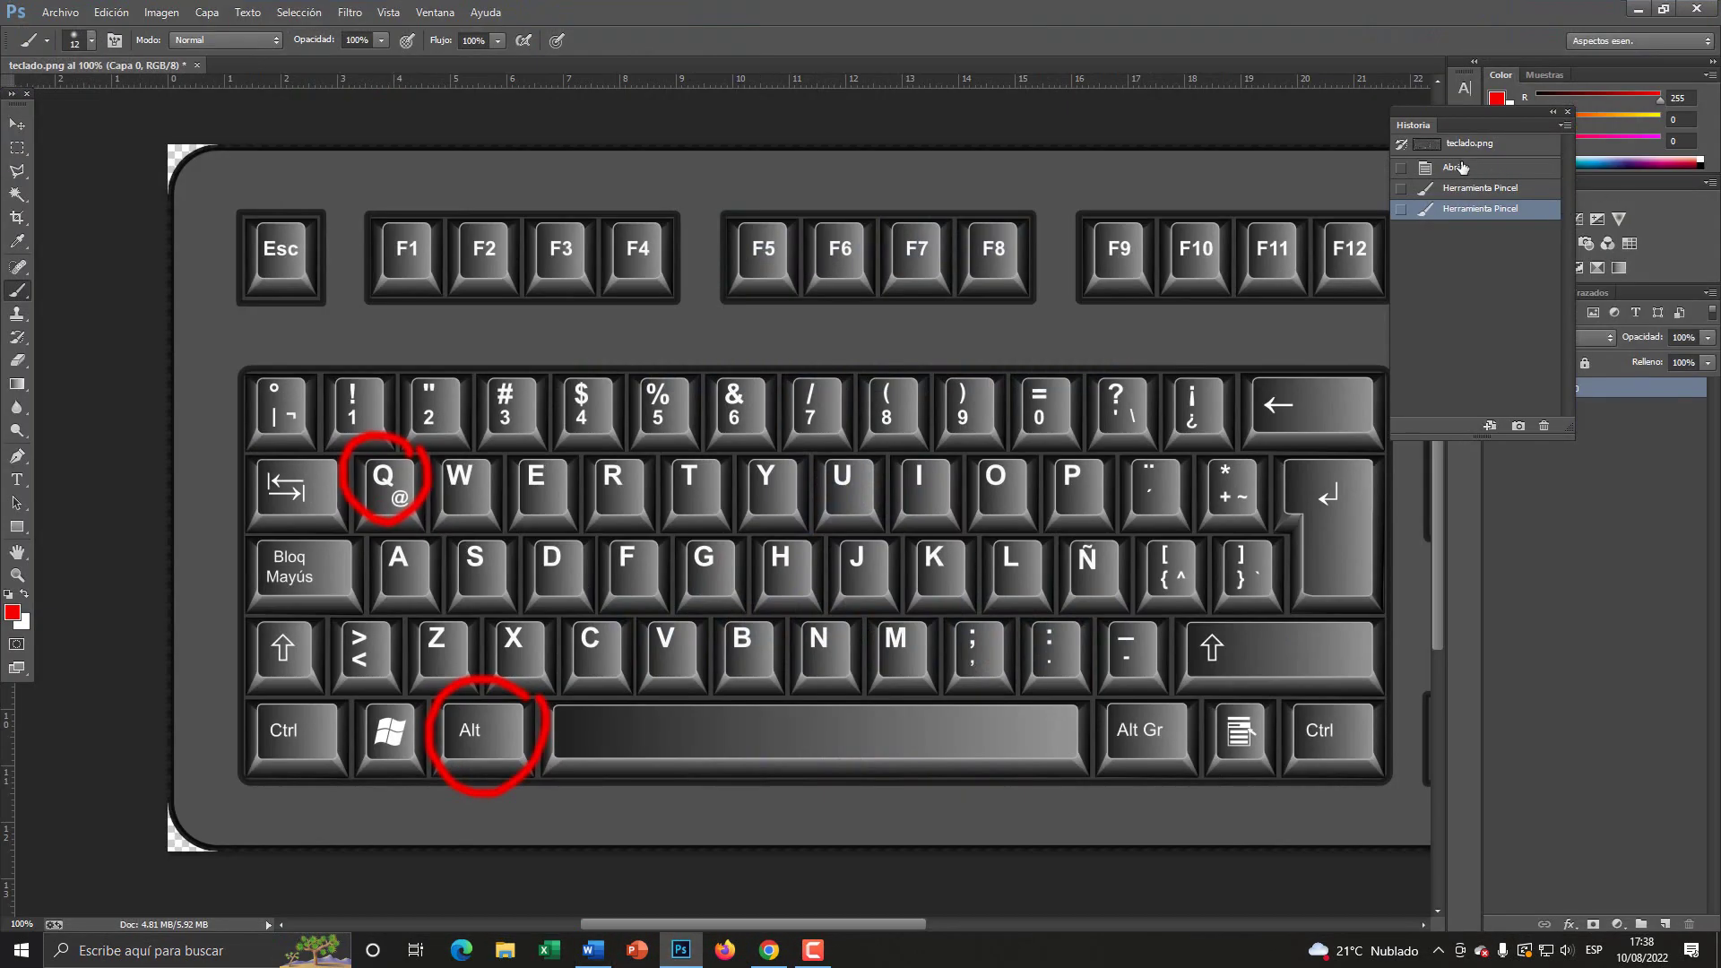
pyautogui.click(1459, 168)
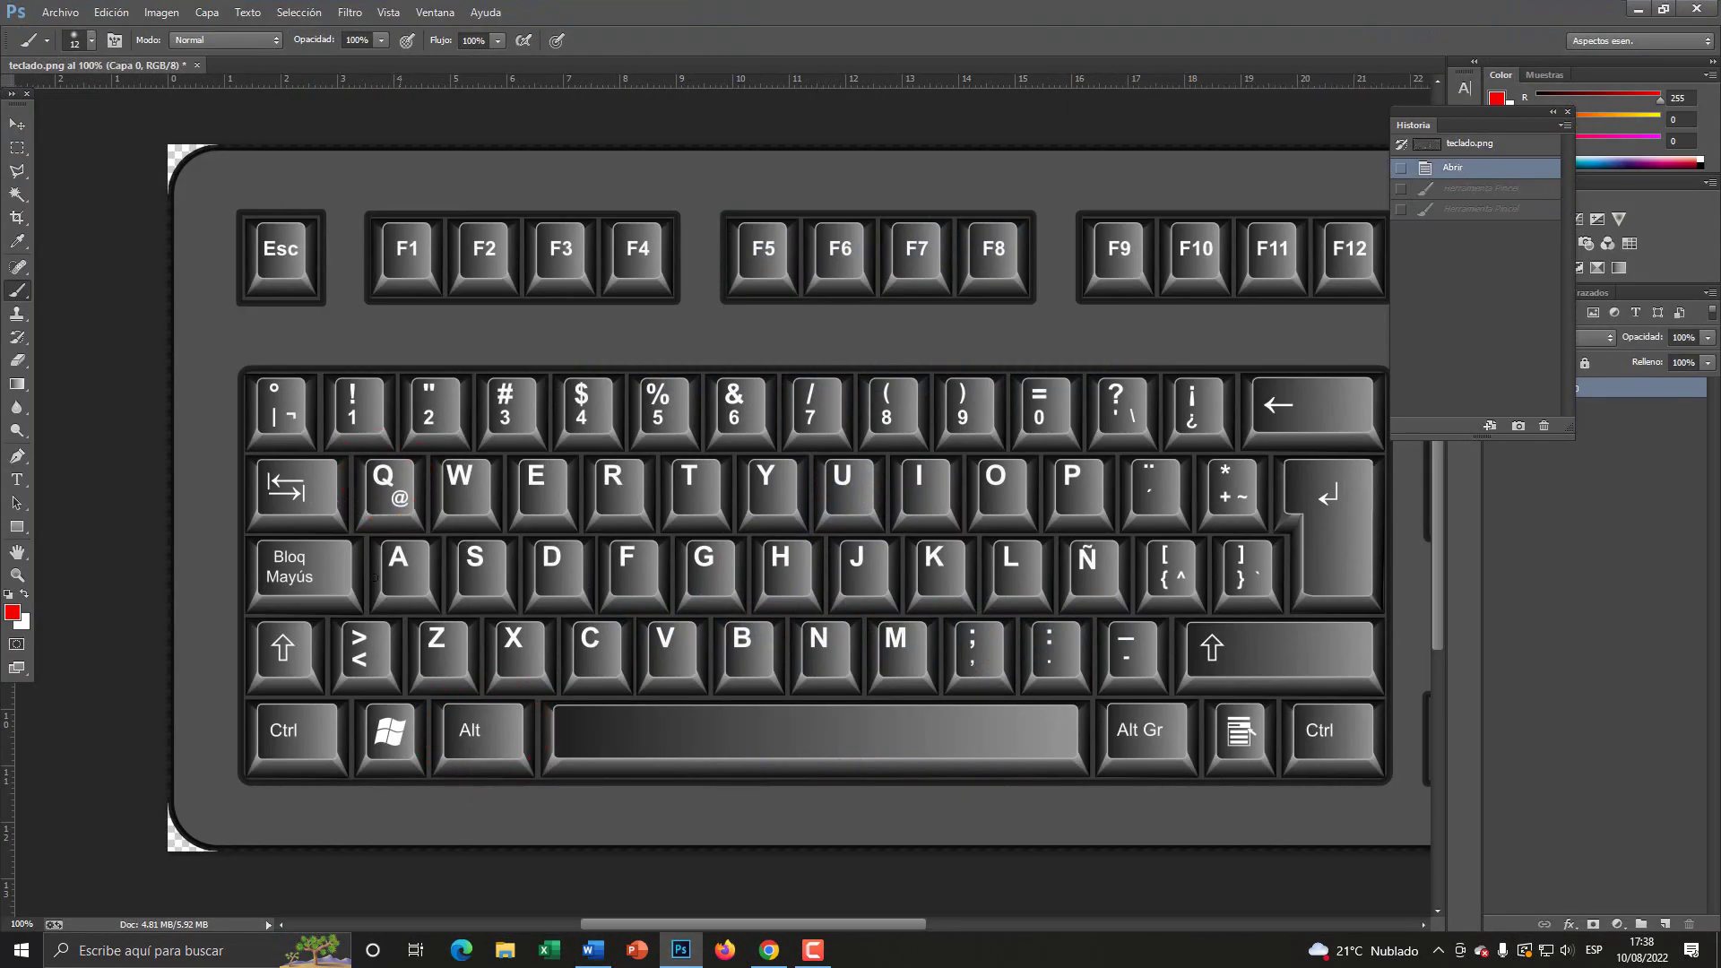
pyautogui.moveTo(260, 613); pyautogui.dragTo(324, 606)
pyautogui.moveTo(514, 217); pyautogui.dragTo(599, 236)
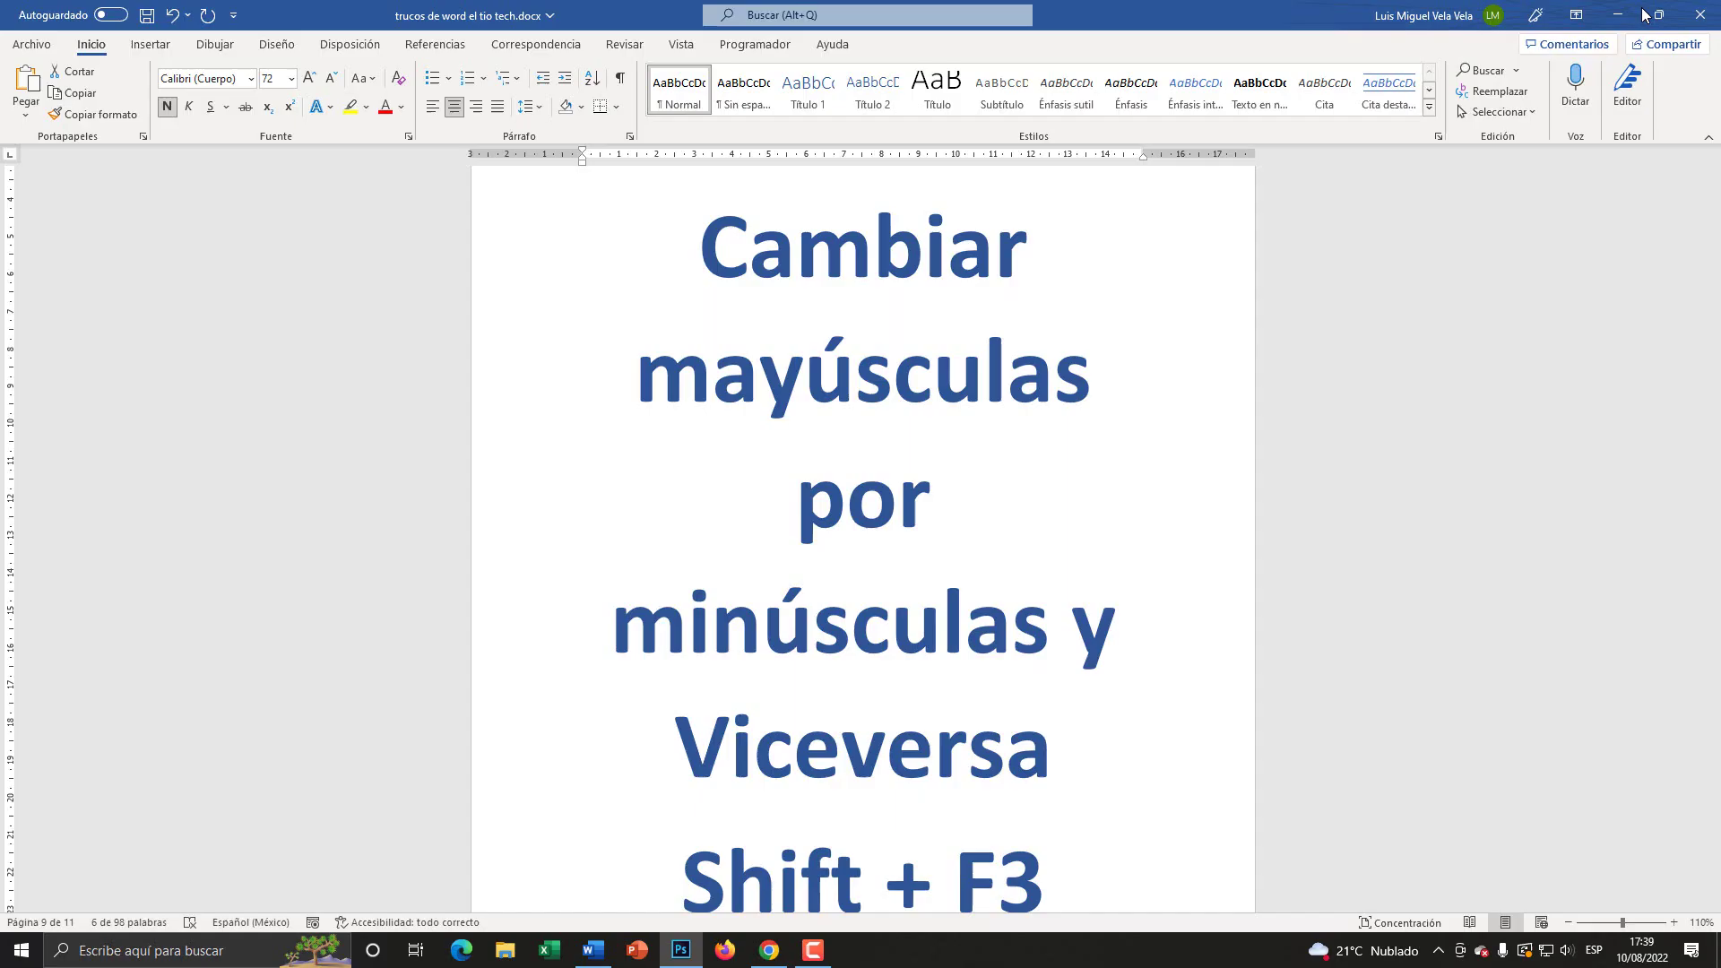
# Cycle the tip 8 heading through uppercase, lowercase and title case with Shift+F3, ending in all capitals.
pyautogui.tripleClick(1047, 512)
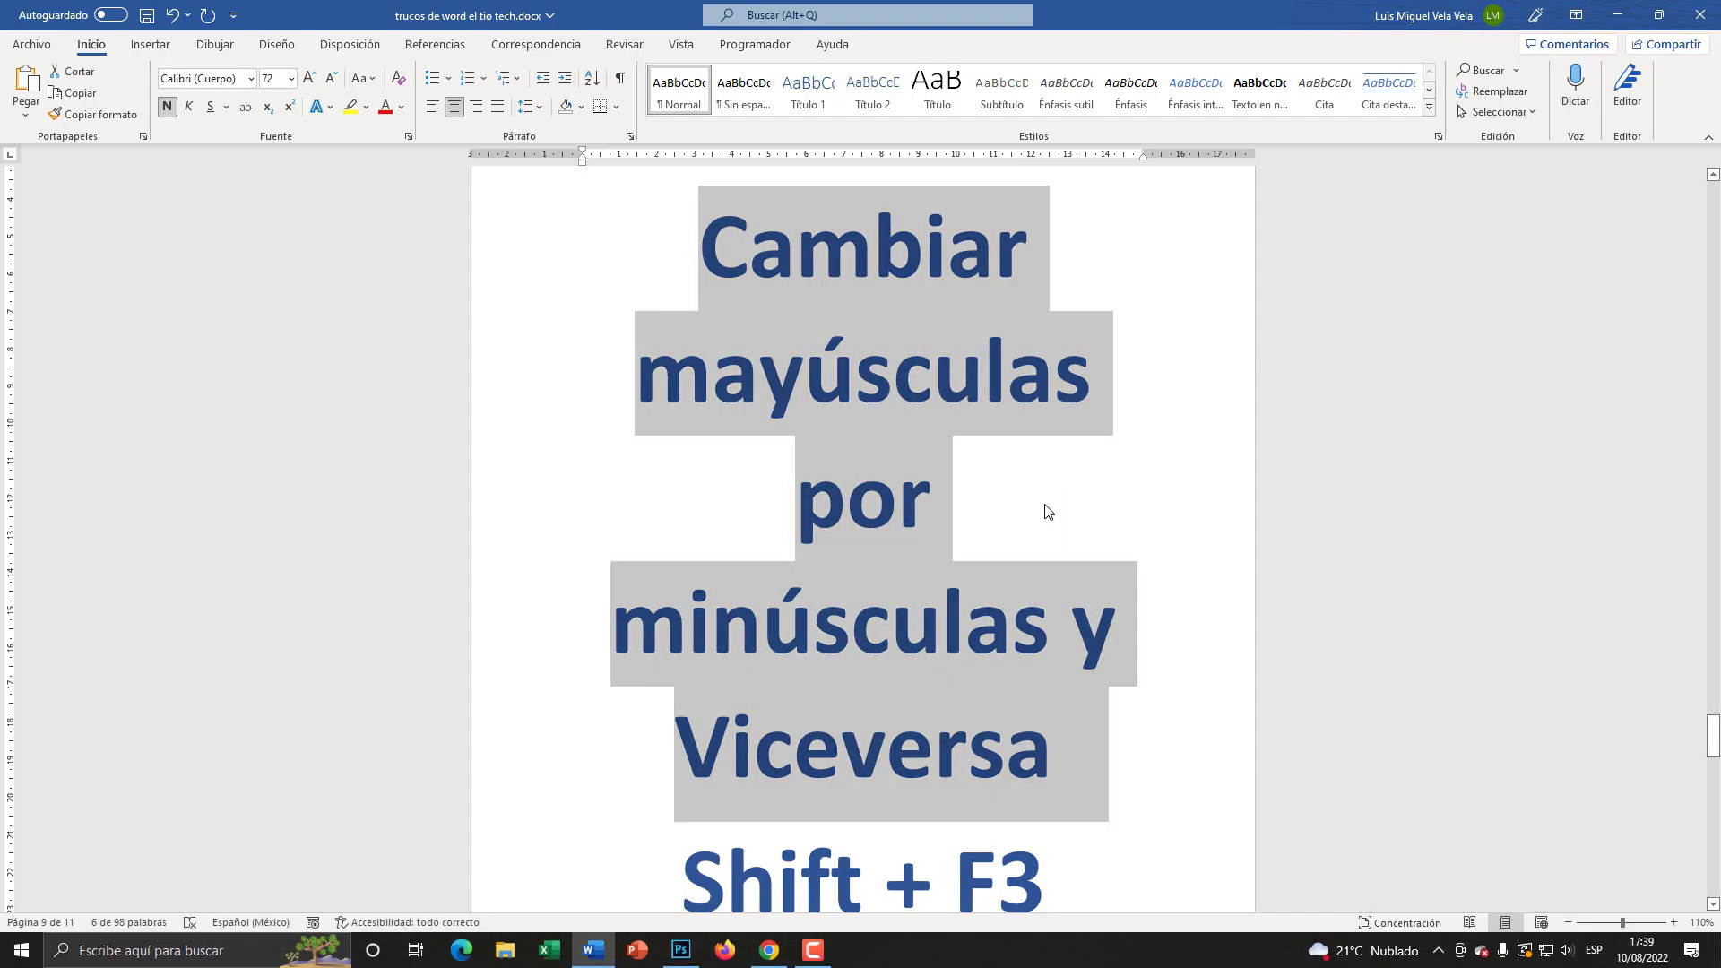
pyautogui.hotkey('shift', 'F3')
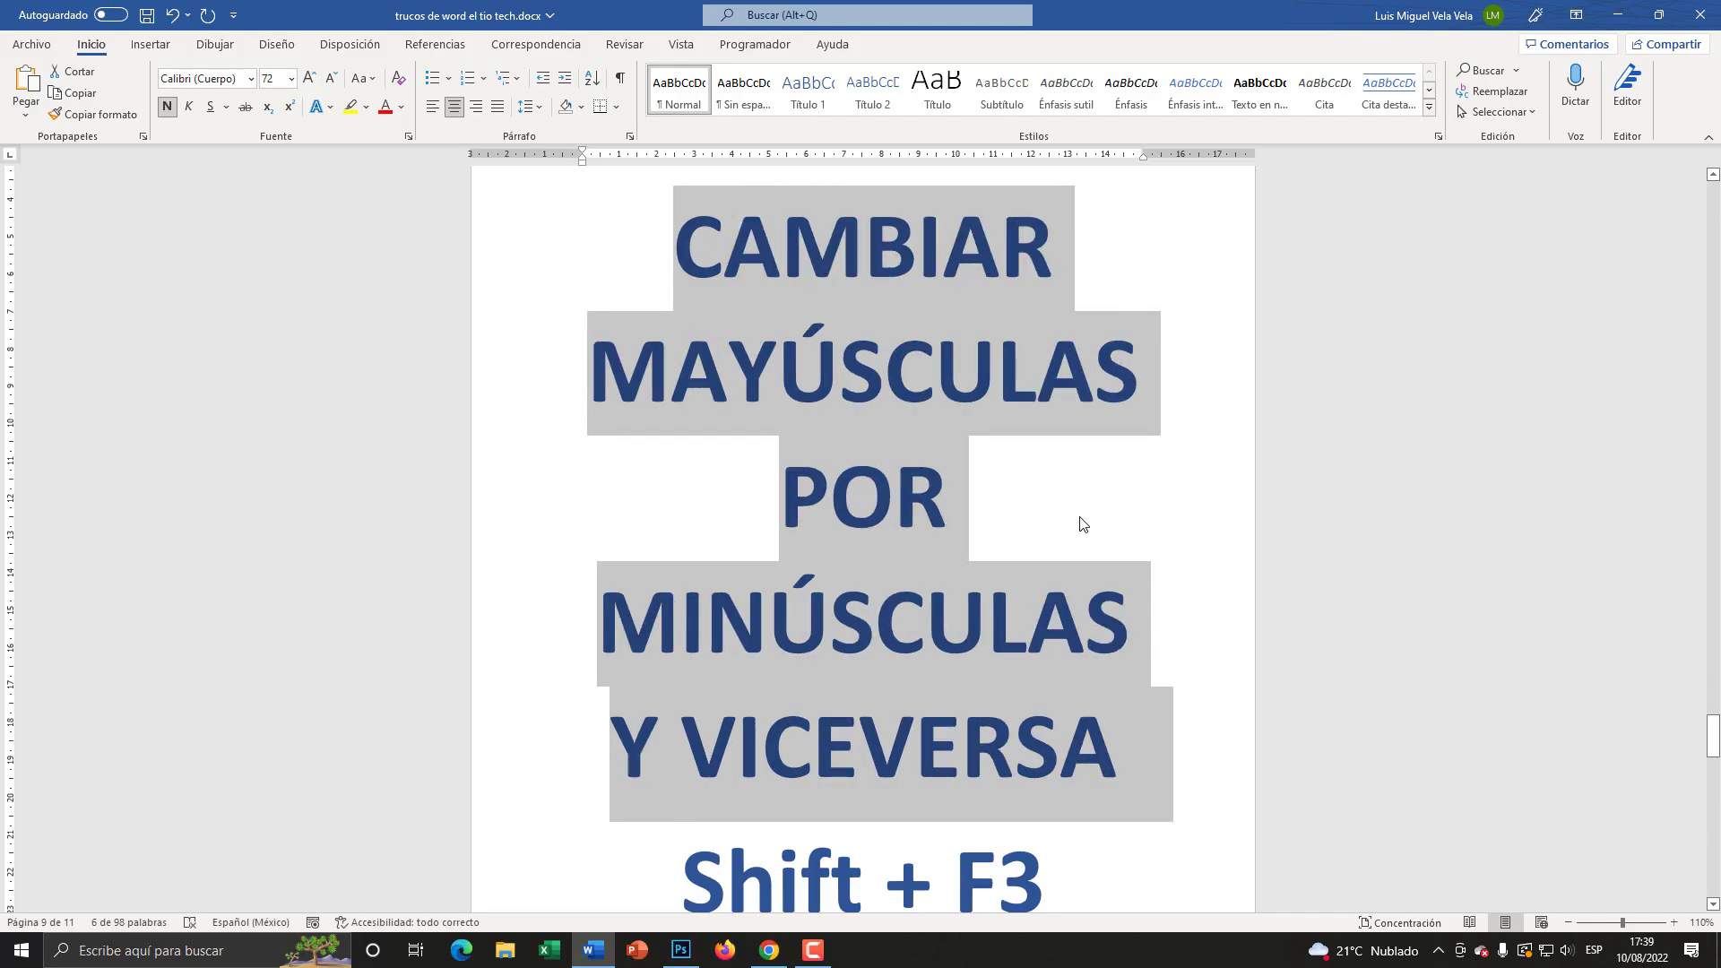
pyautogui.hotkey('shift', 'F3')
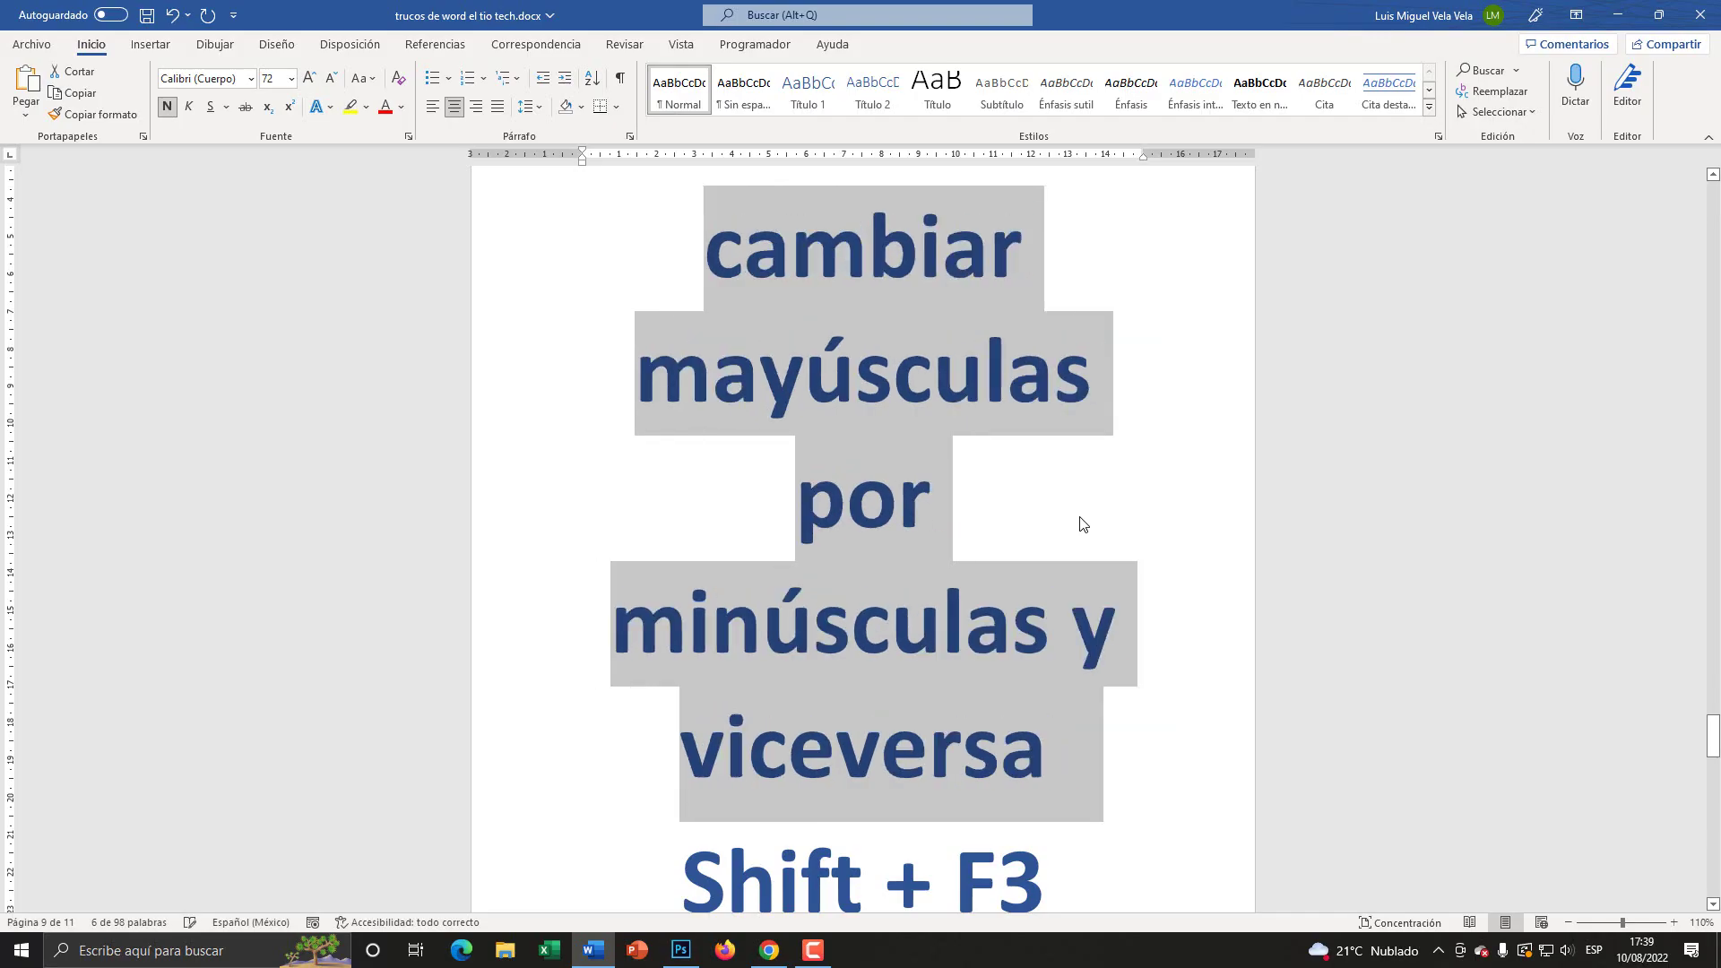
pyautogui.hotkey('shift', 'F3')
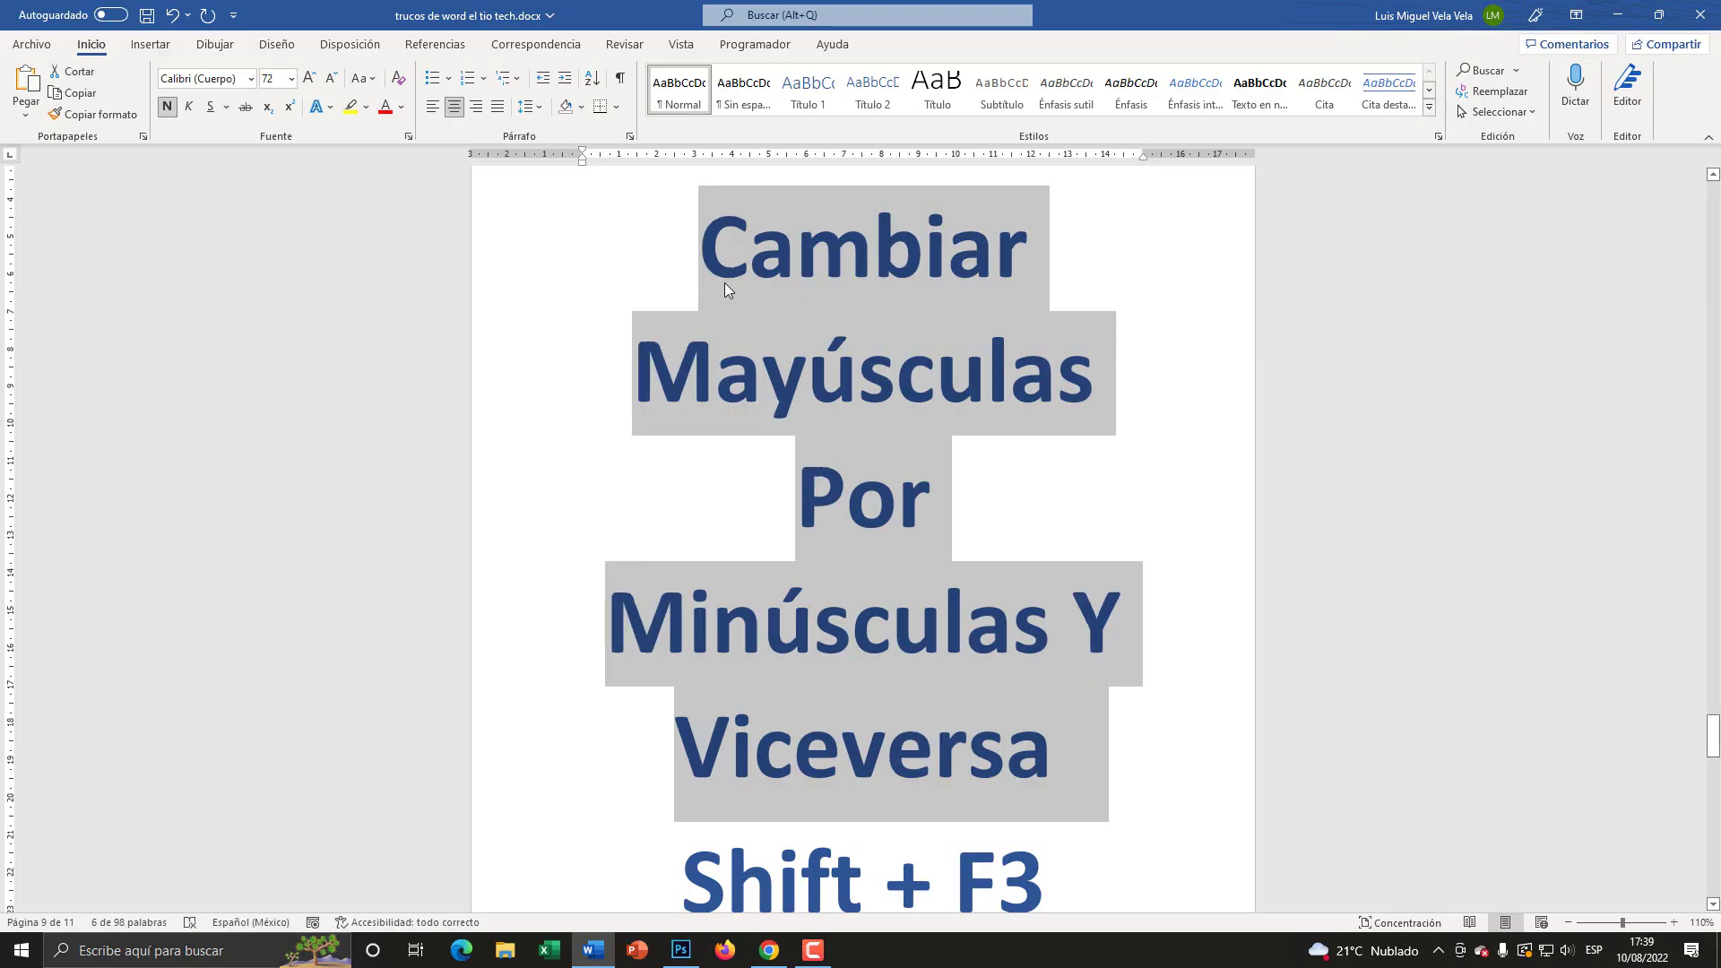
pyautogui.hotkey('shift', 'F3')
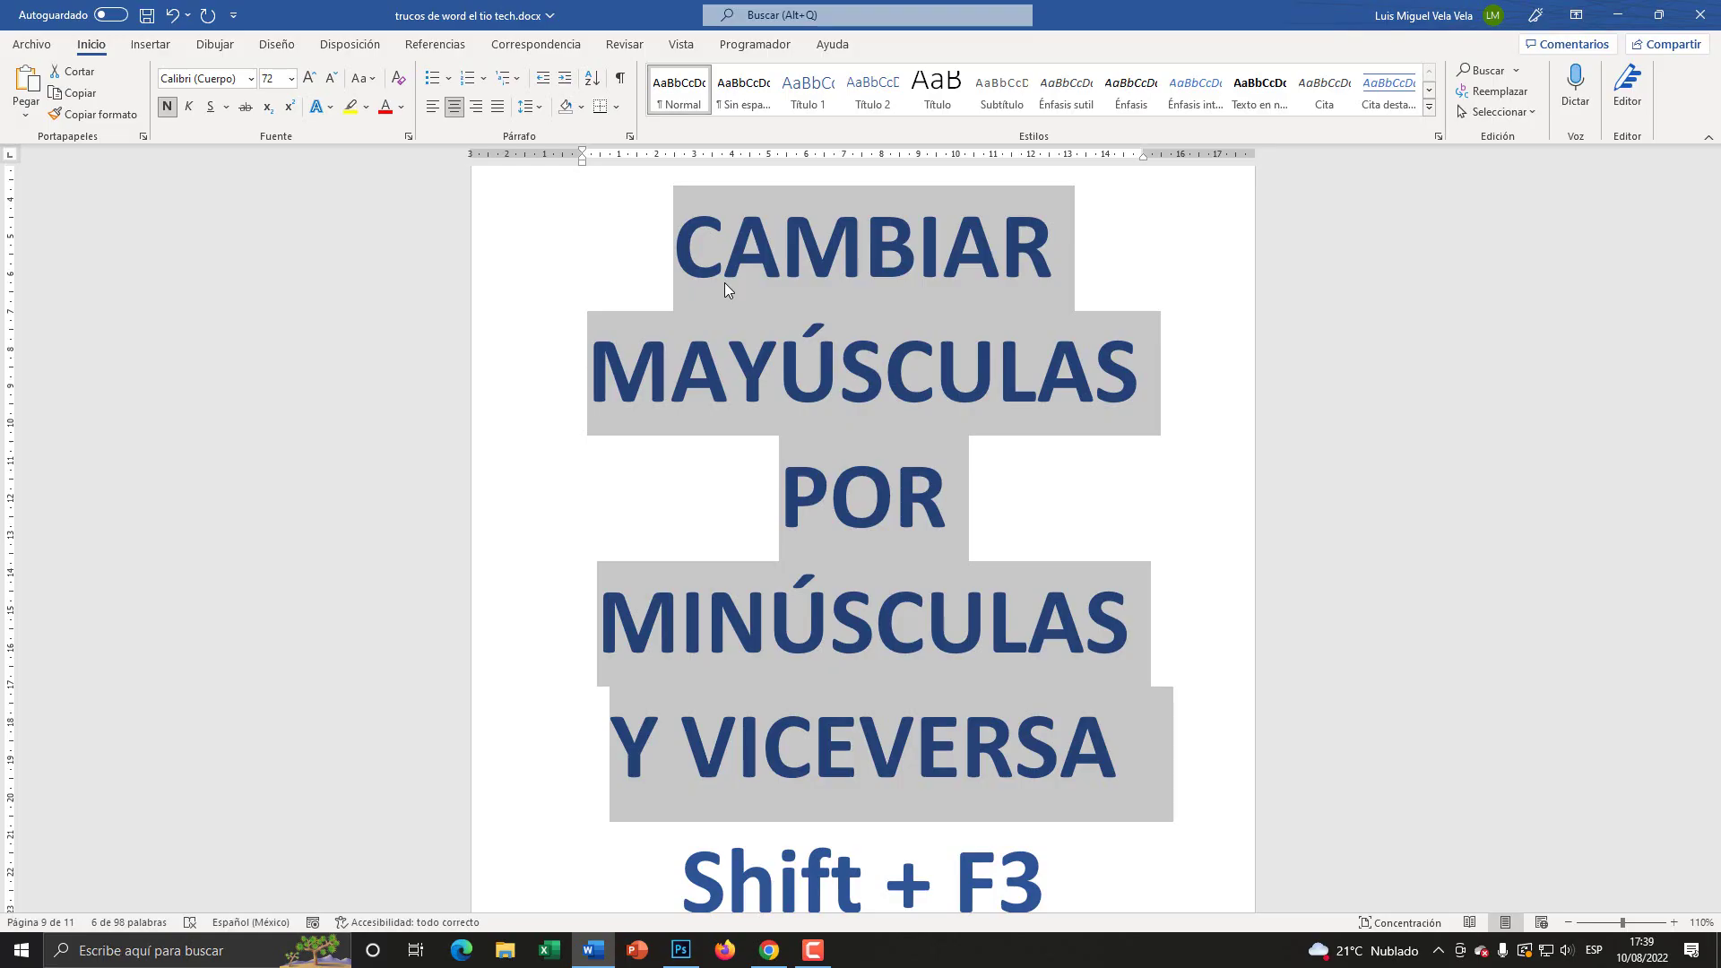
# Select the whole 9. Traducir heading text.
pyautogui.scroll(-2, 1031, 570)
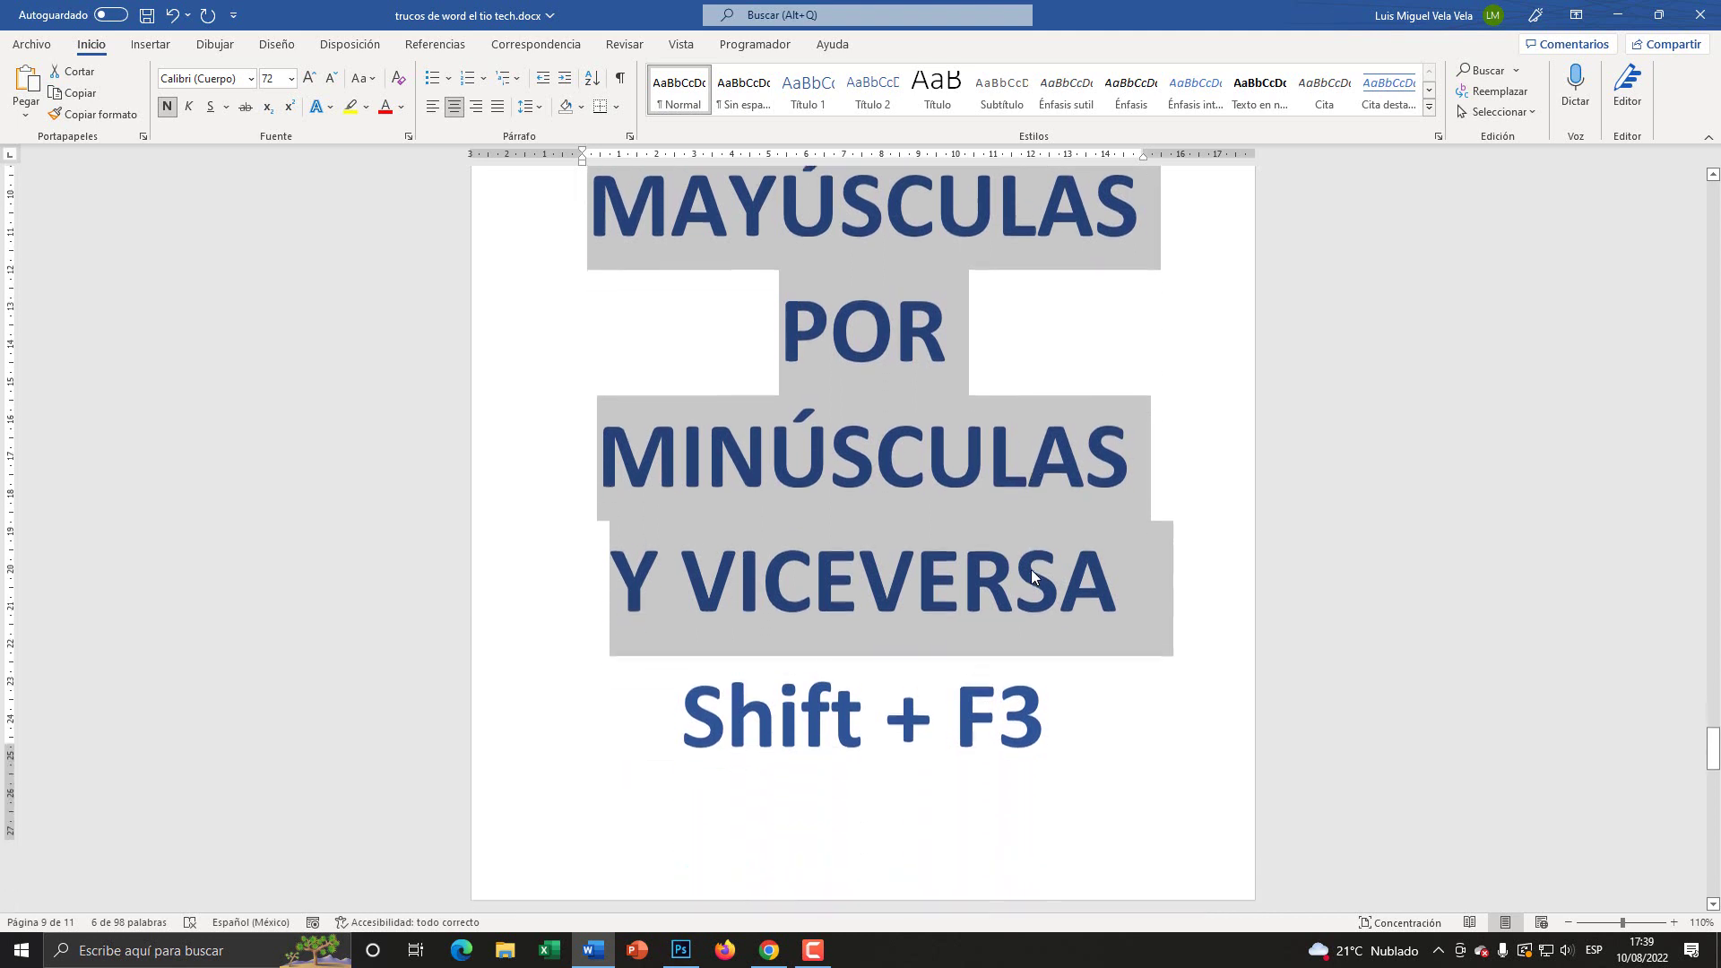
pyautogui.scroll(-2, 1031, 570)
pyautogui.scroll(-3, 1030, 570)
pyautogui.scroll(-3, 1030, 570)
pyautogui.scroll(-2, 1032, 570)
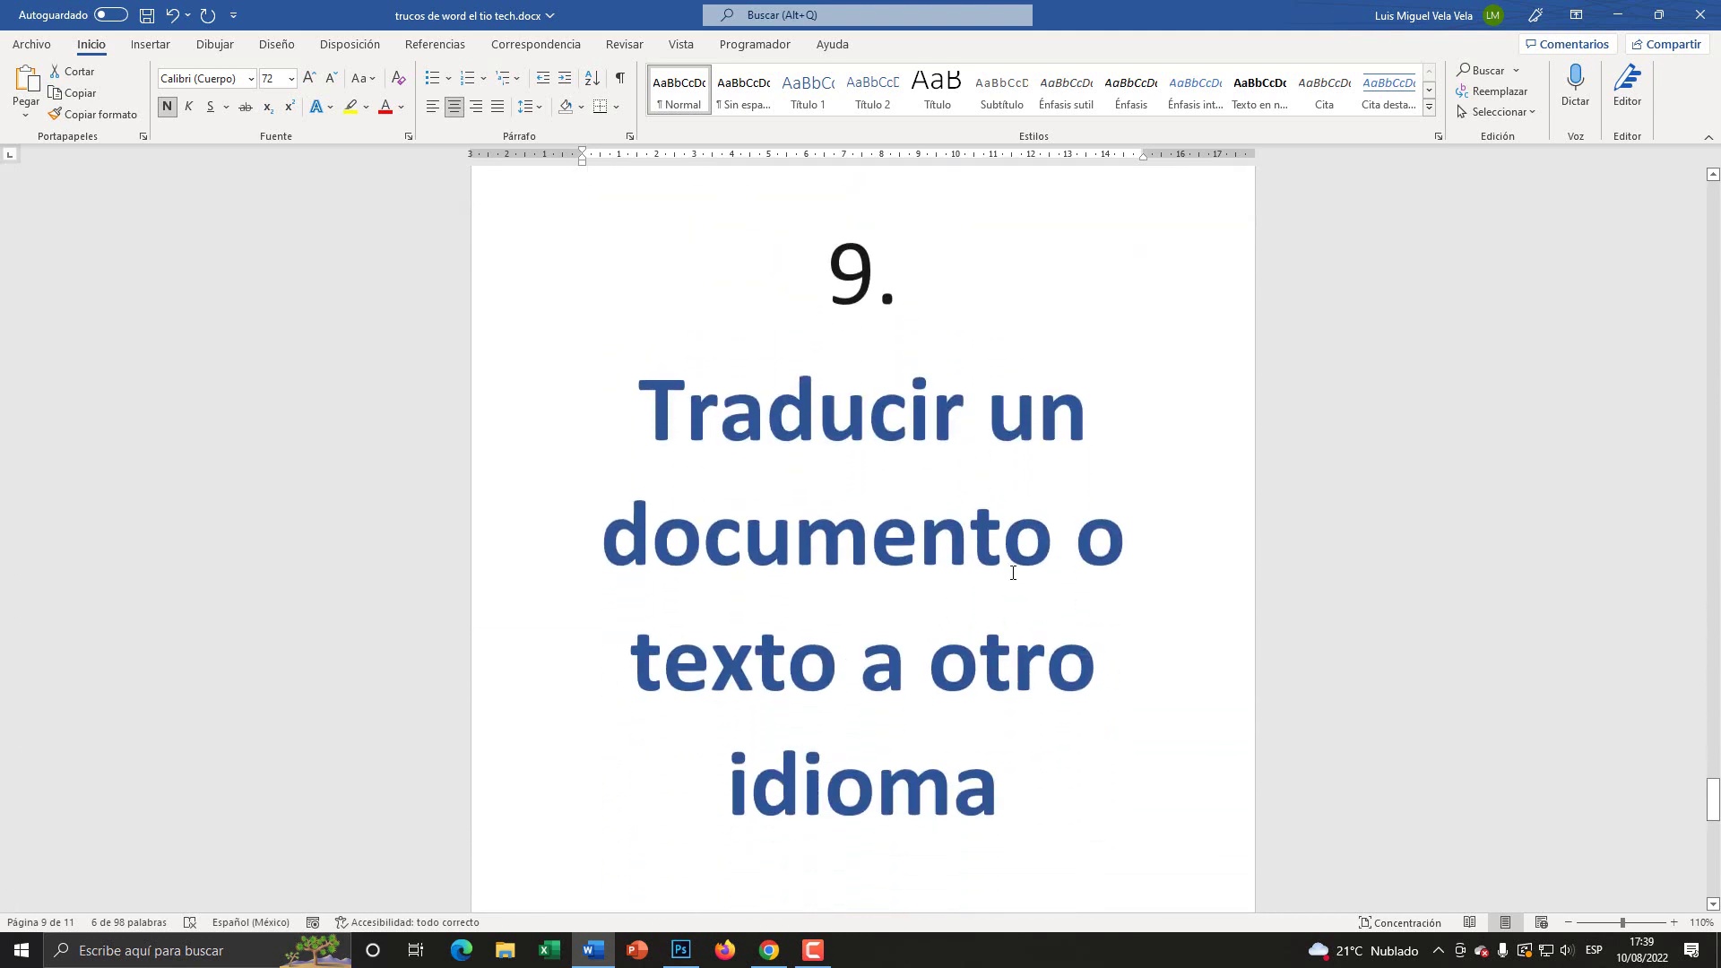
pyautogui.click(839, 276)
pyautogui.press('Right')
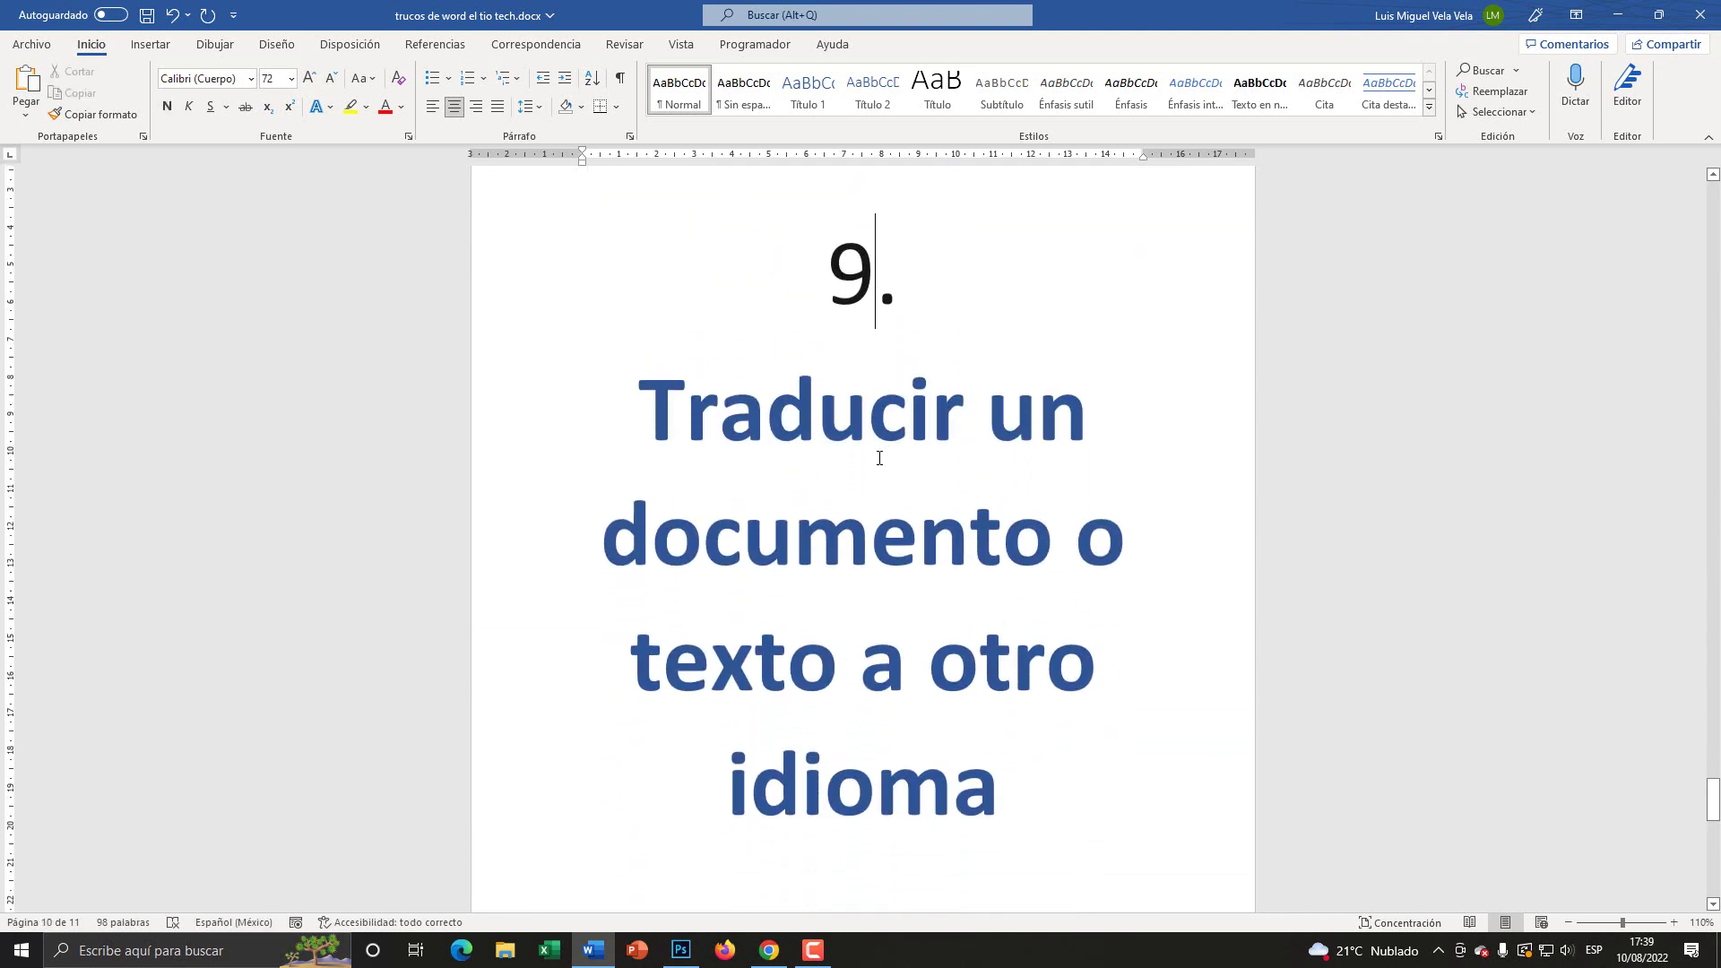
pyautogui.scroll(-1, 784, 633)
pyautogui.scroll(1, 791, 493)
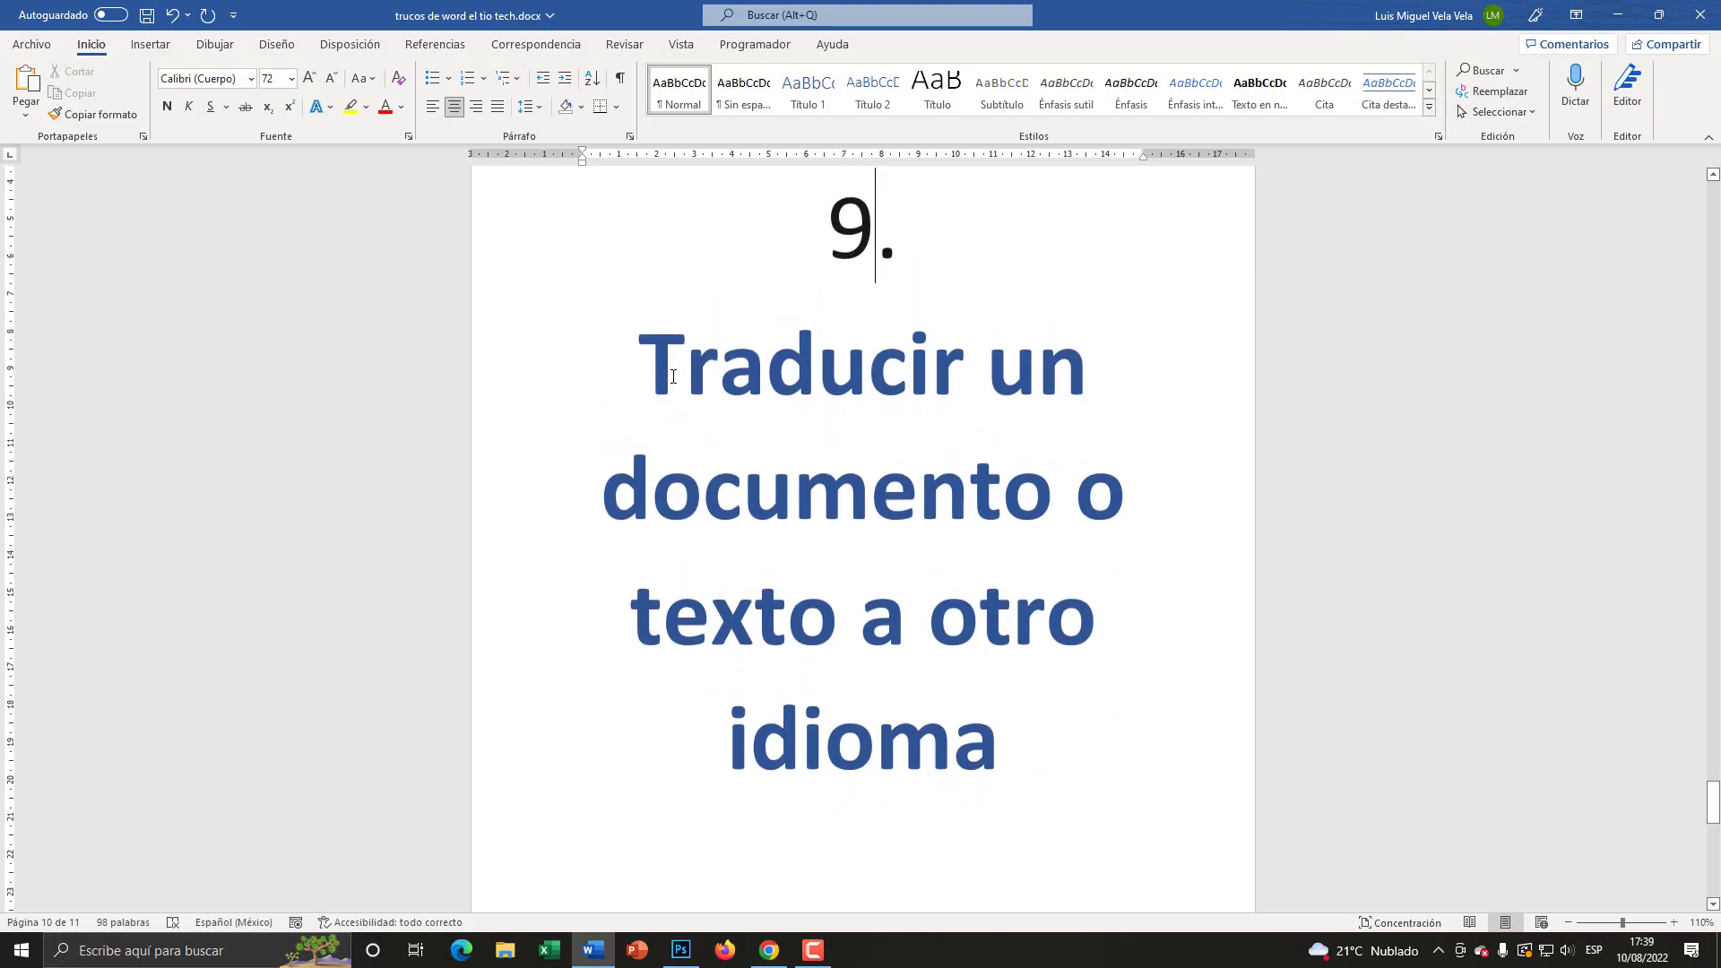
pyautogui.moveTo(656, 359); pyautogui.dragTo(1067, 502)
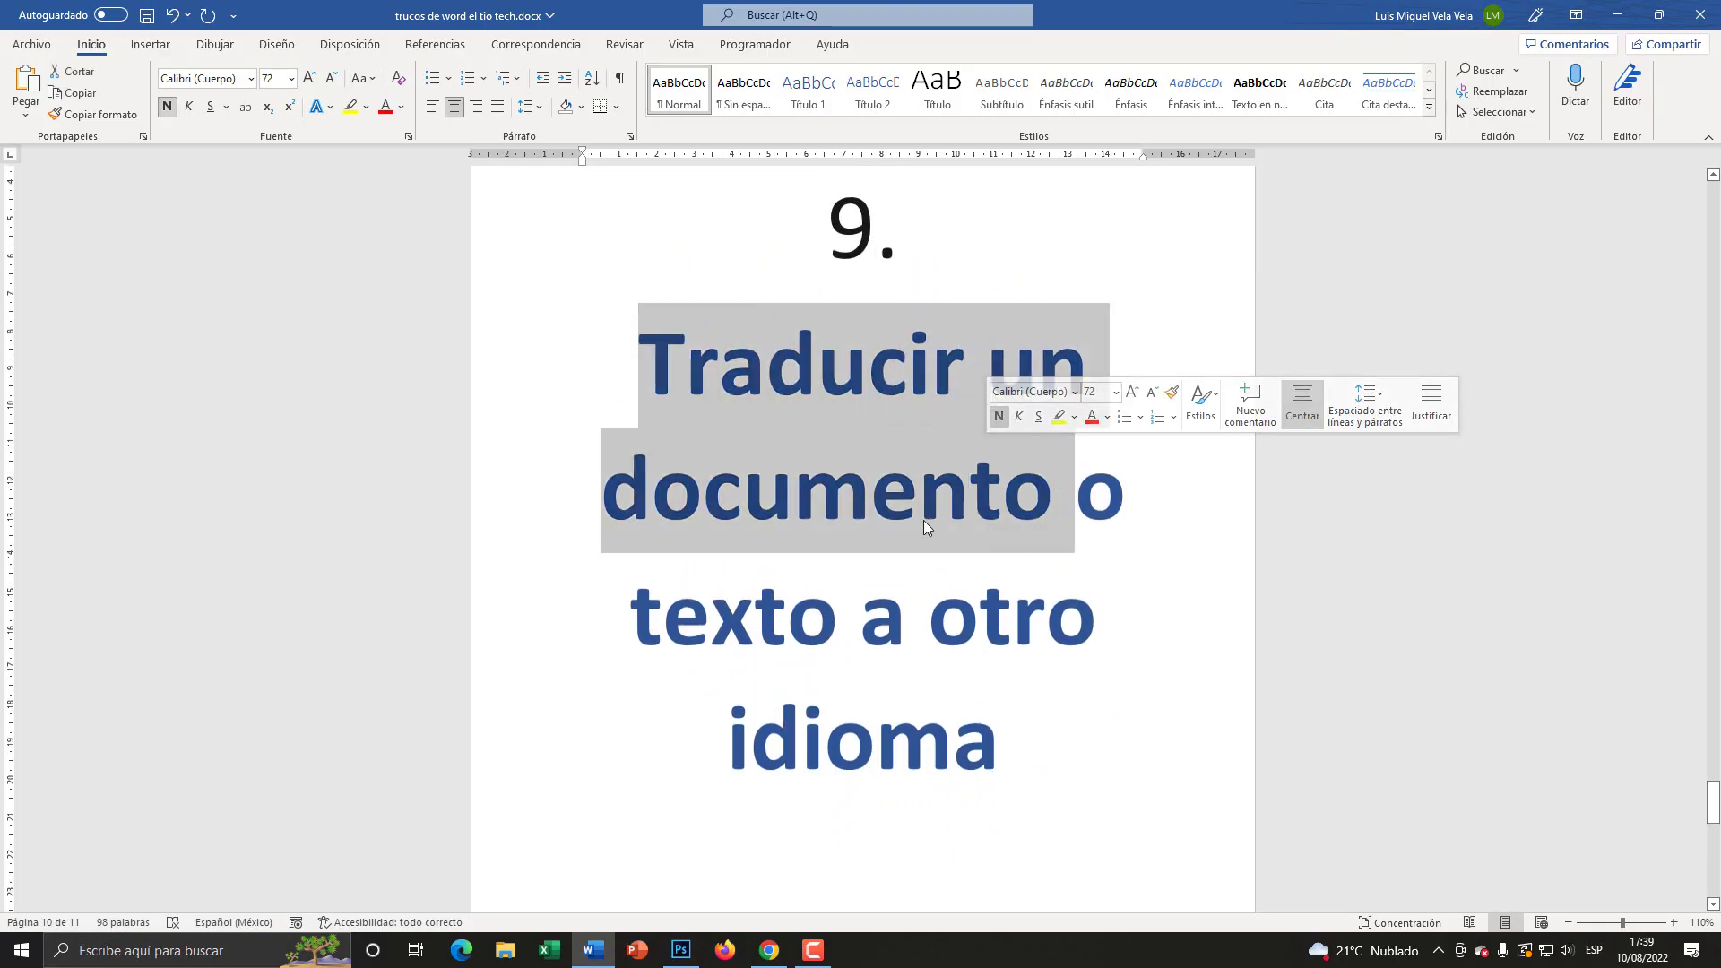
pyautogui.click(906, 612)
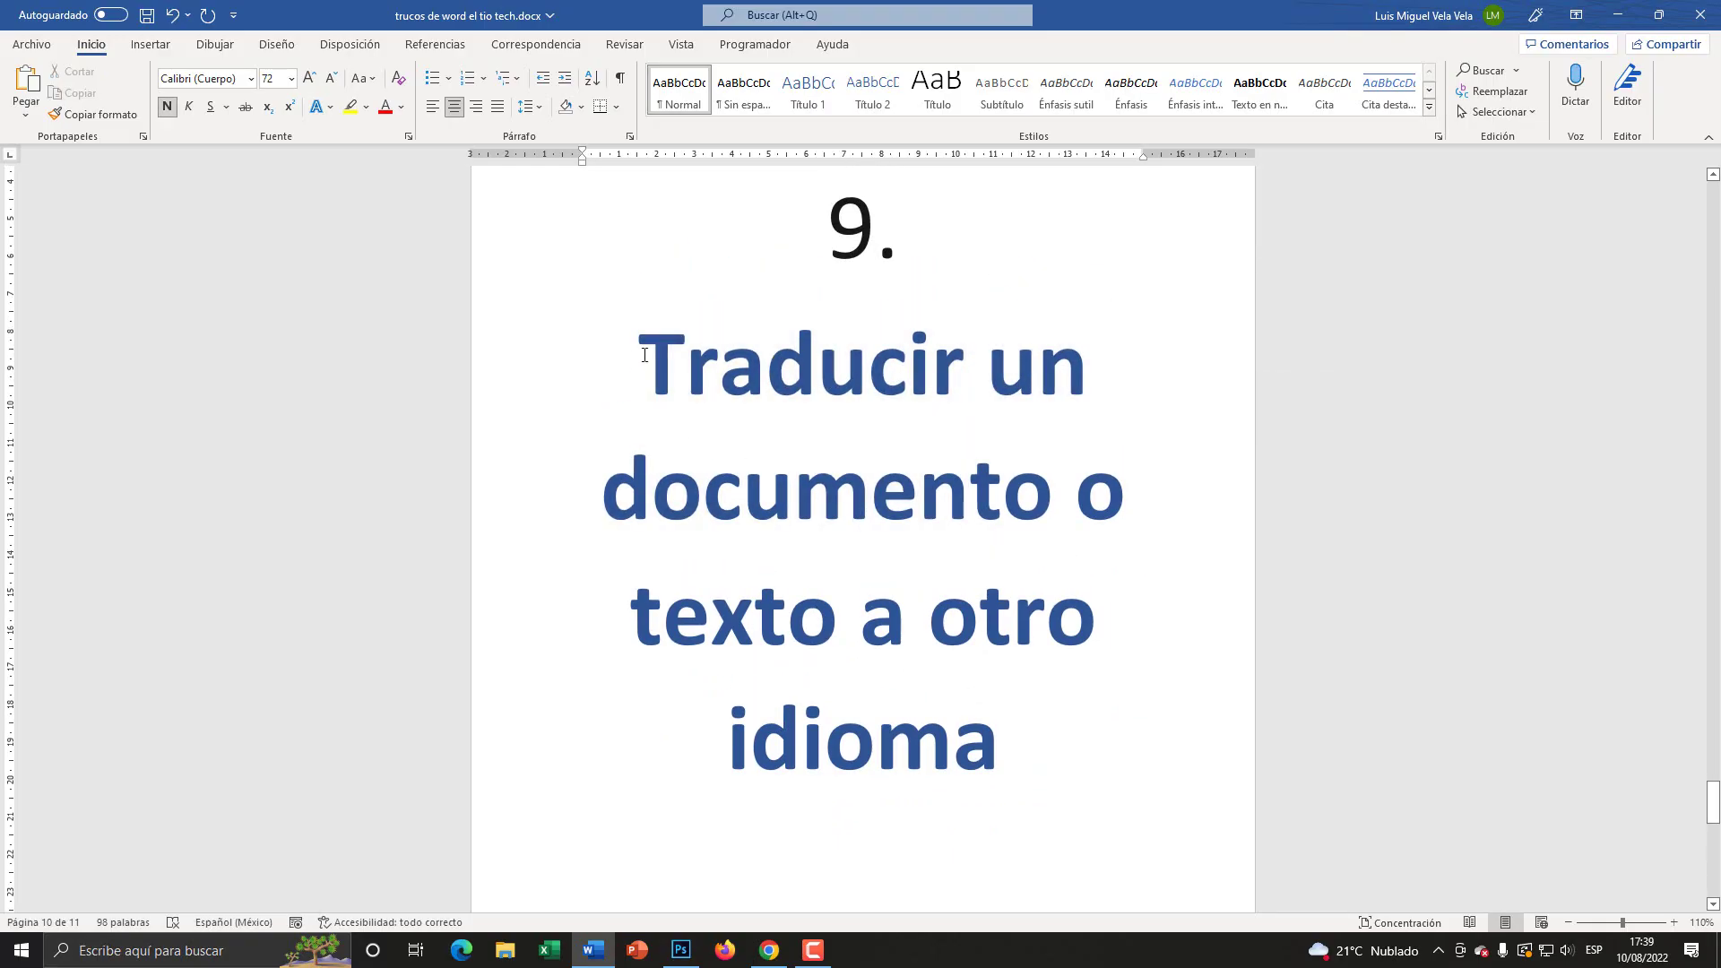
pyautogui.moveTo(638, 359)
pyautogui.mouseDown()
pyautogui.moveTo(1044, 507)
pyautogui.moveTo(1076, 729)
pyautogui.mouseUp()
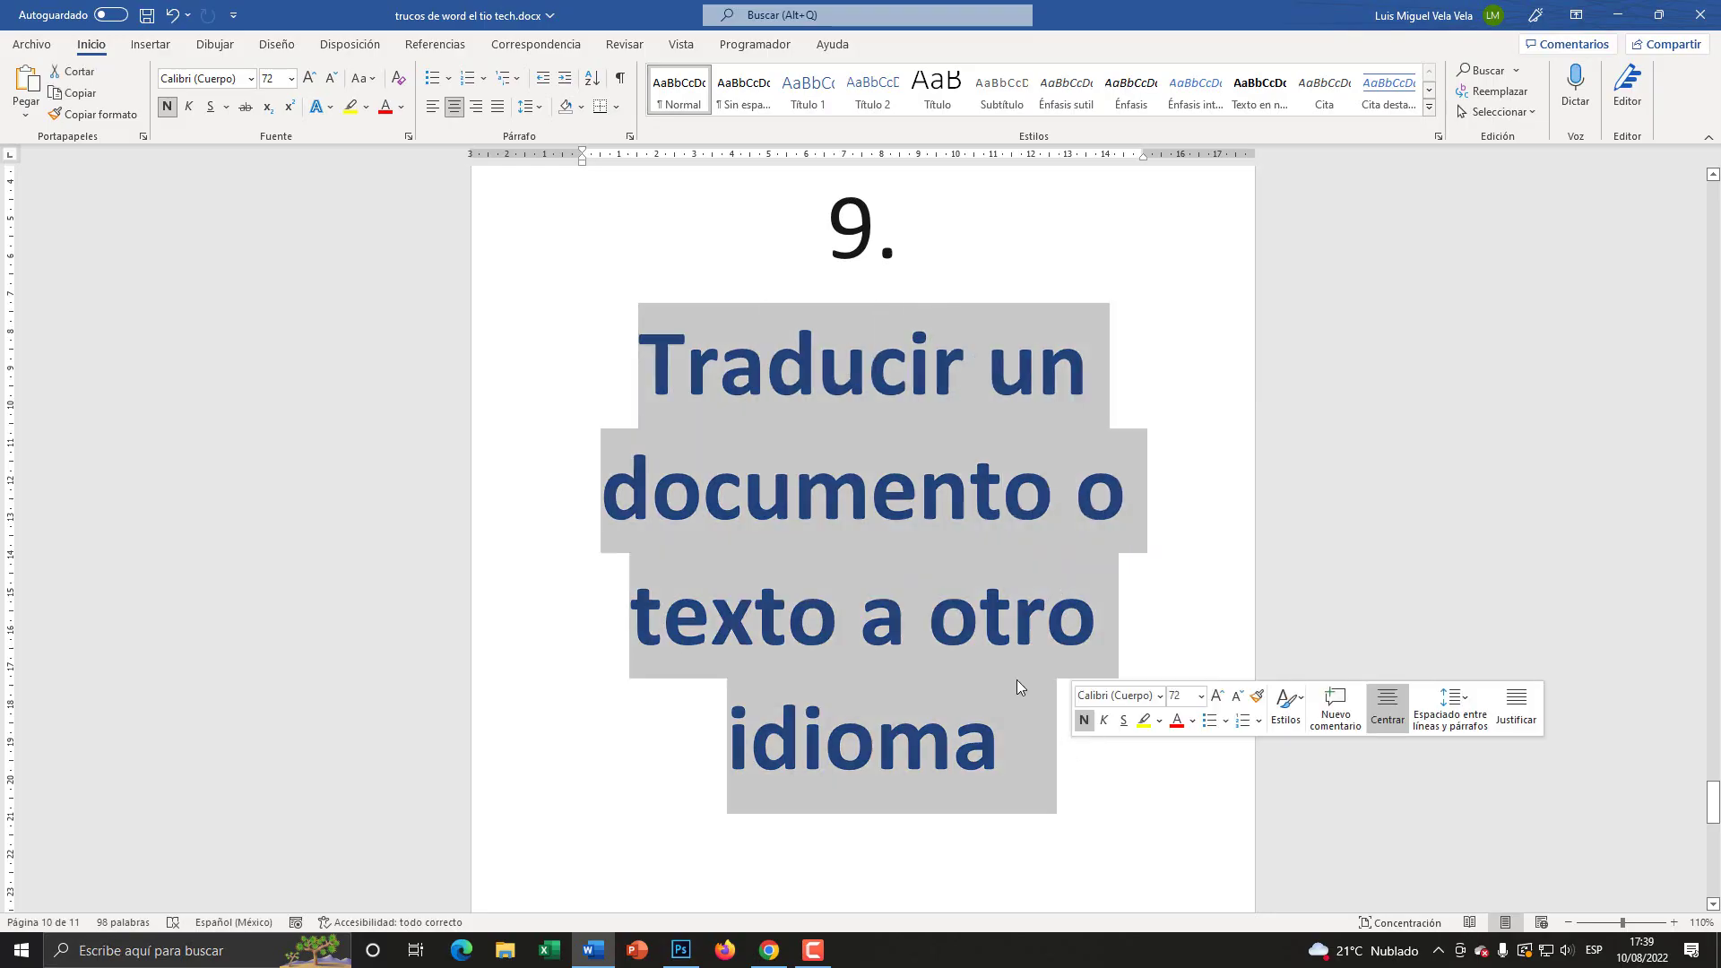
# Translate the selected heading with Revisar's translator and select the English result.
pyautogui.click(624, 47)
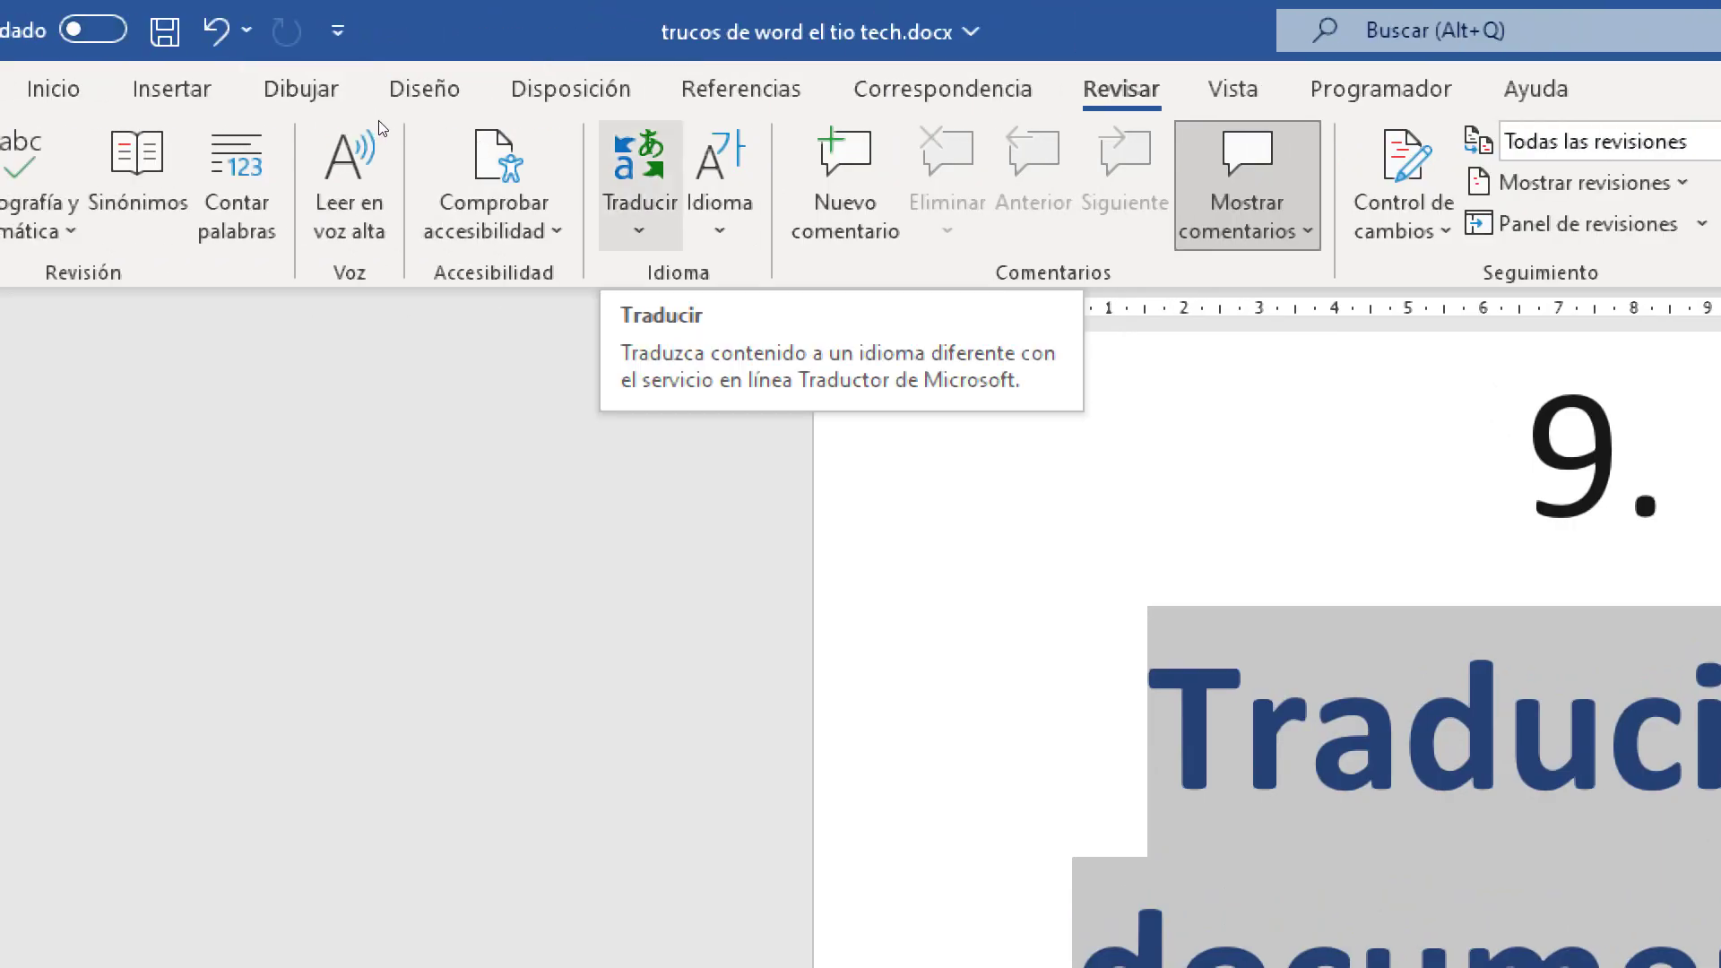
pyautogui.click(639, 188)
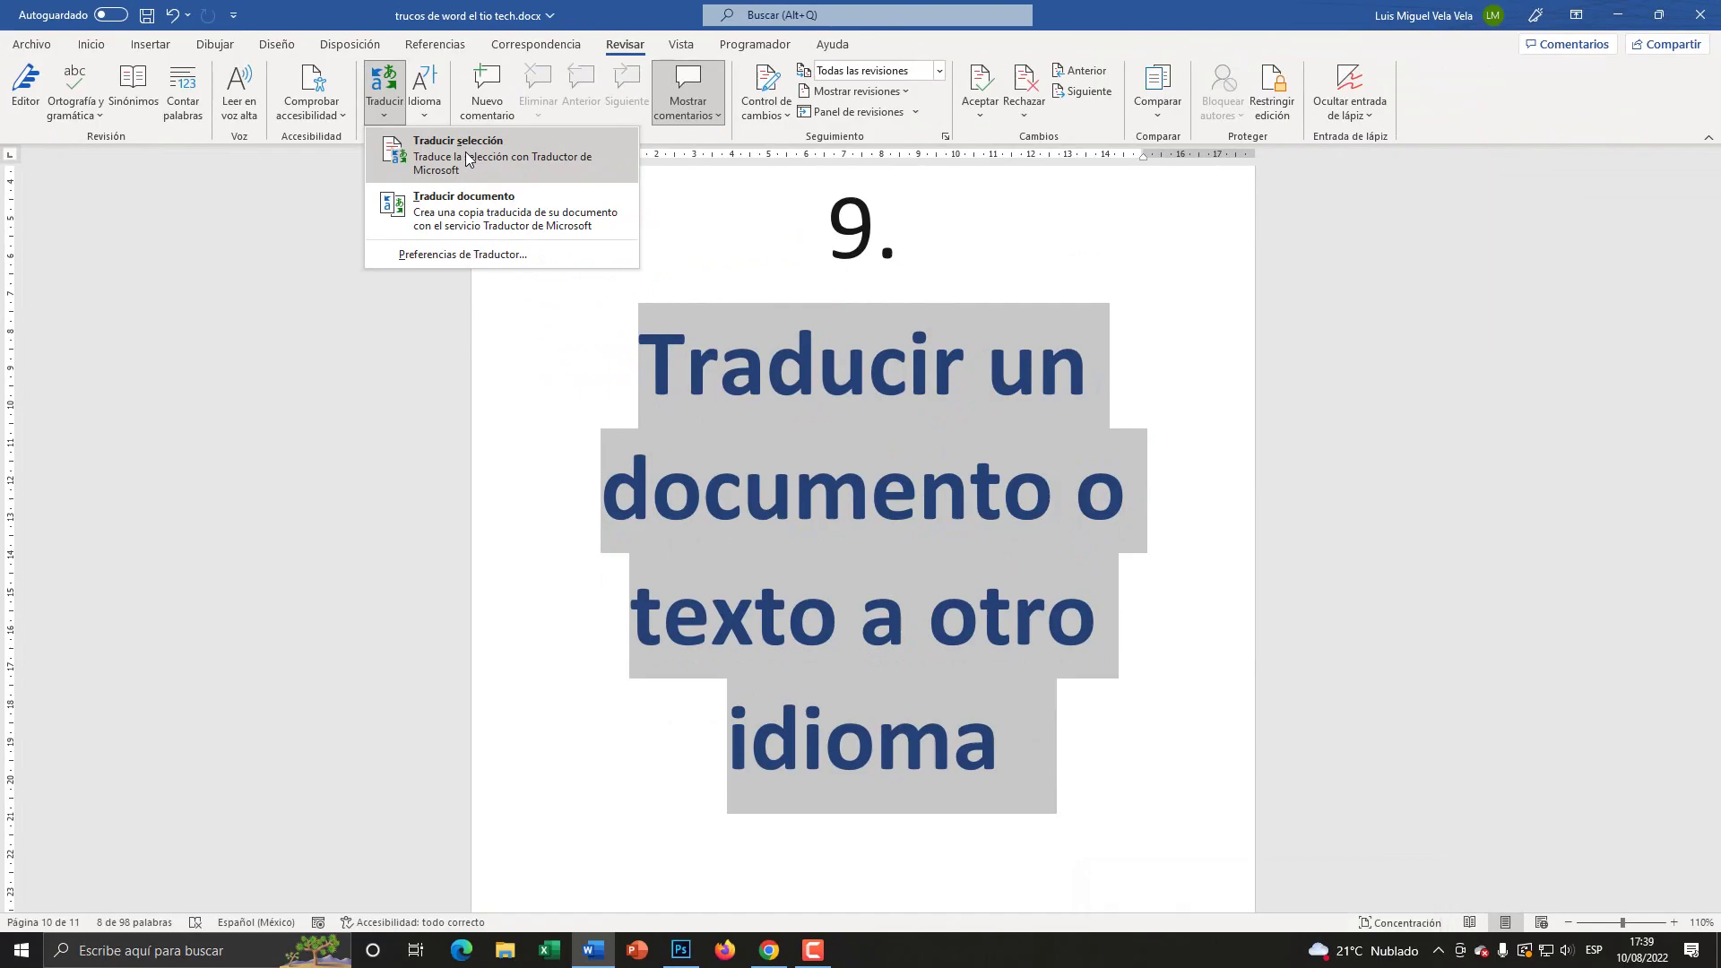
pyautogui.click(466, 160)
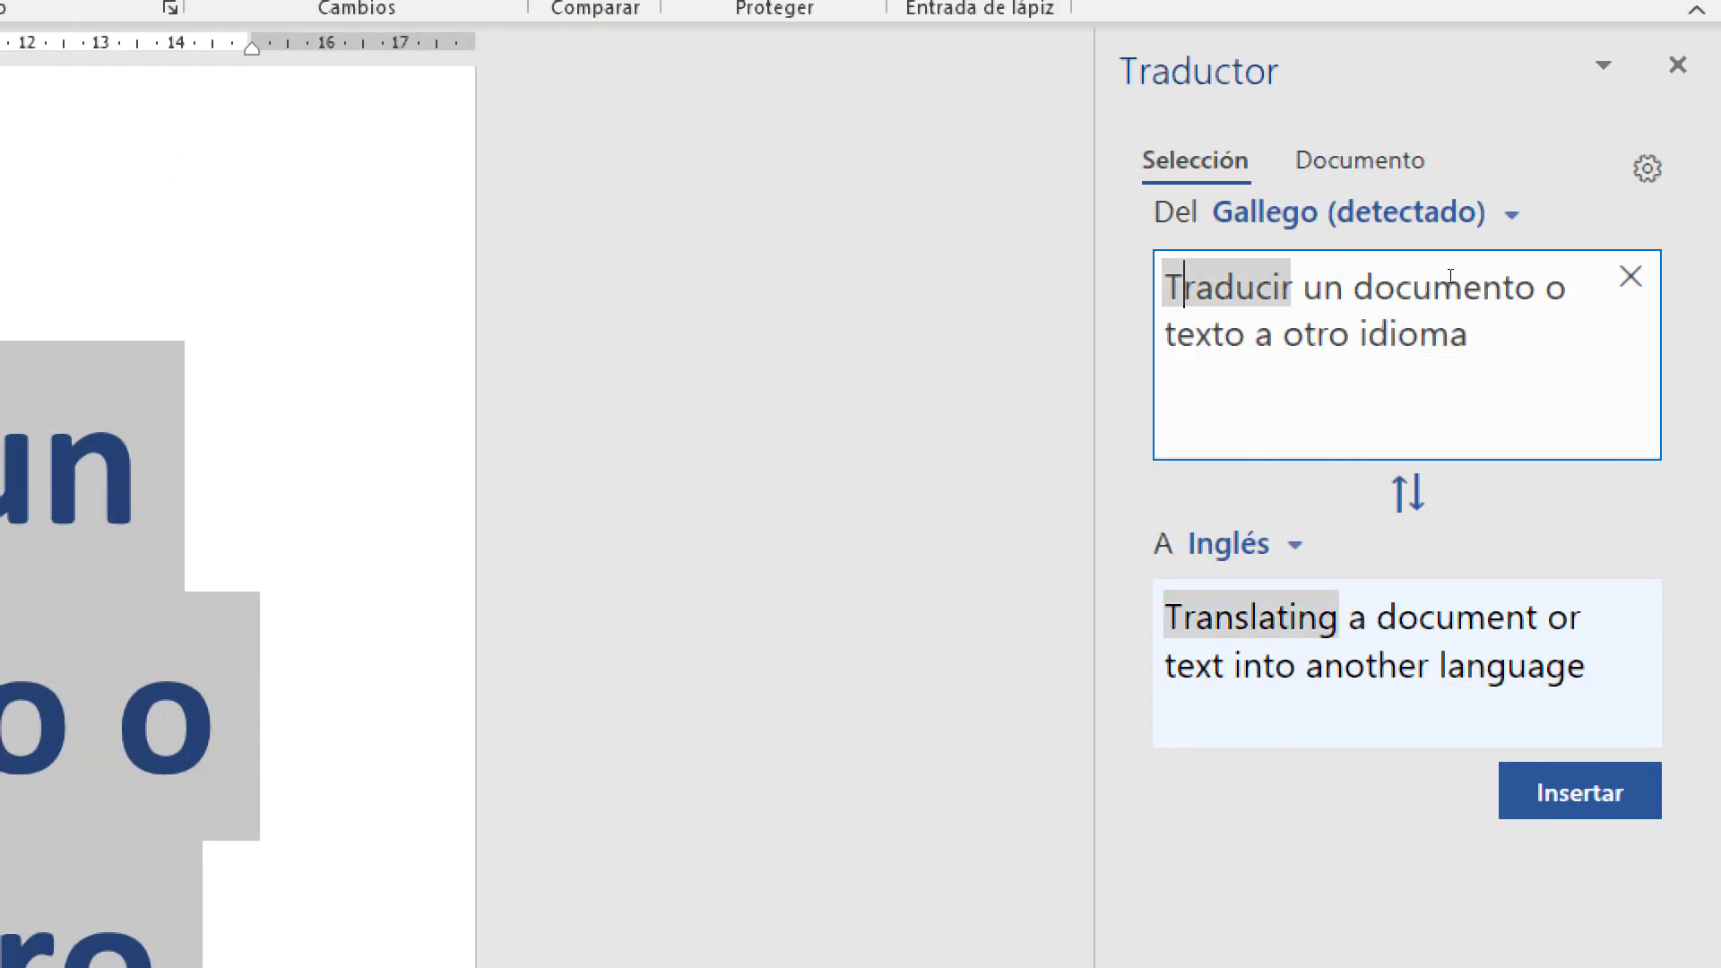
pyautogui.moveTo(1166, 286); pyautogui.dragTo(1586, 328)
pyautogui.click(1568, 322)
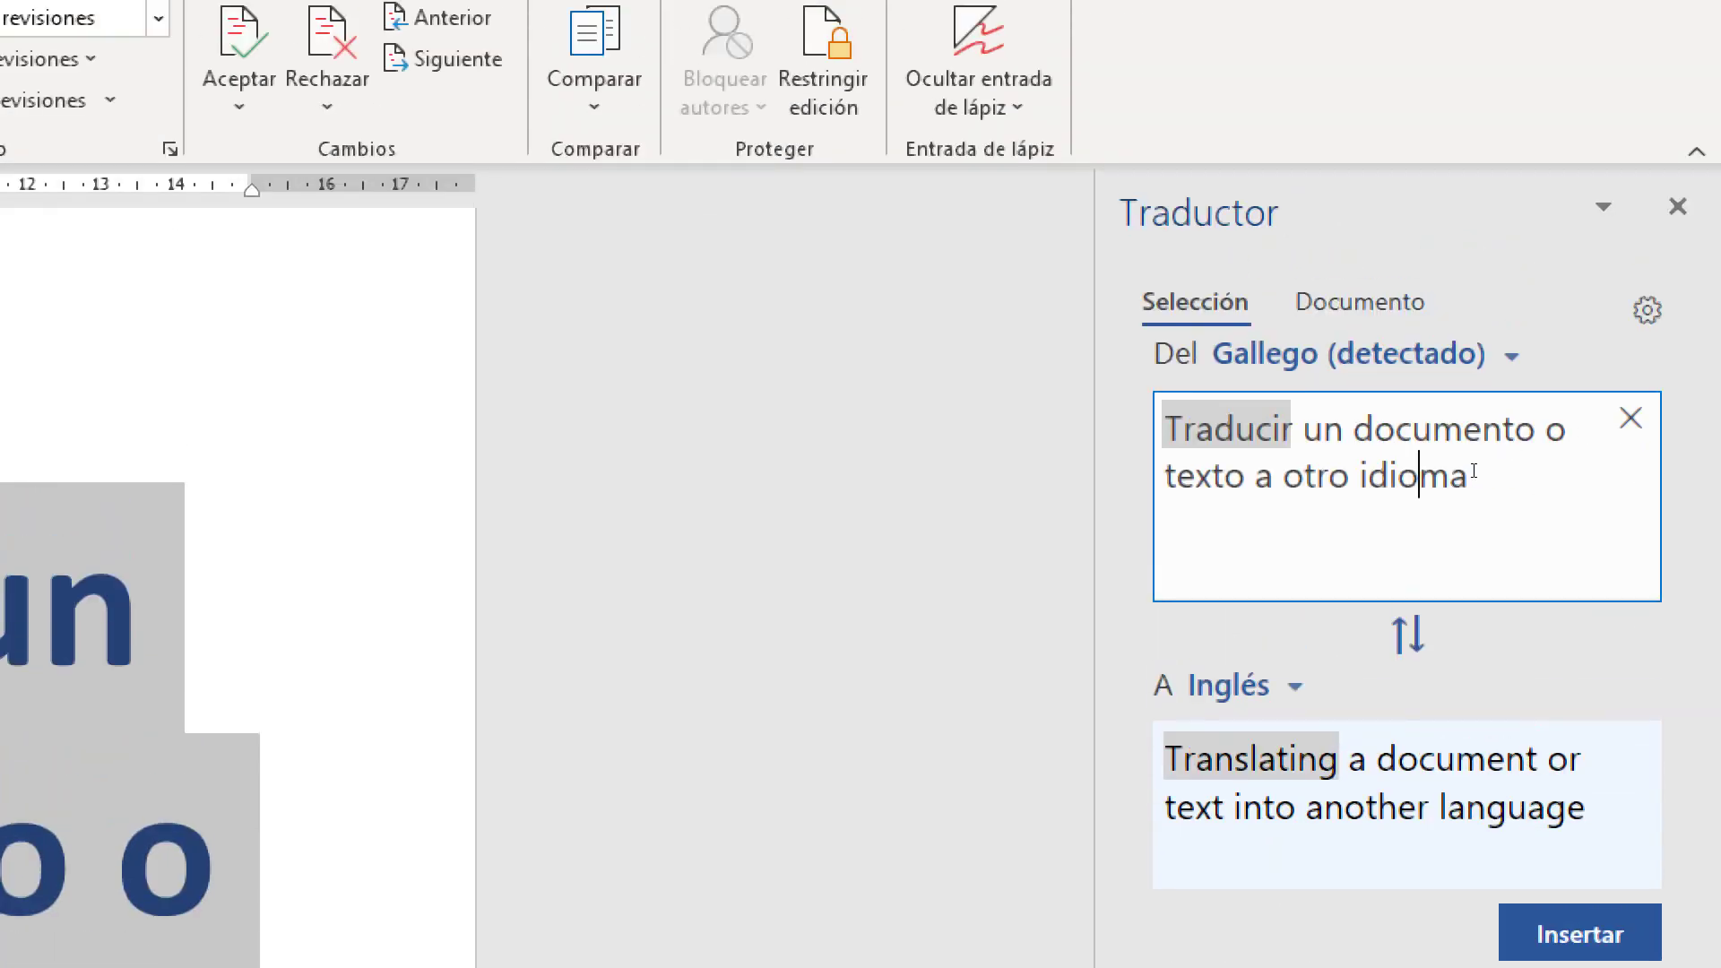
pyautogui.moveTo(1165, 758); pyautogui.dragTo(1586, 811)
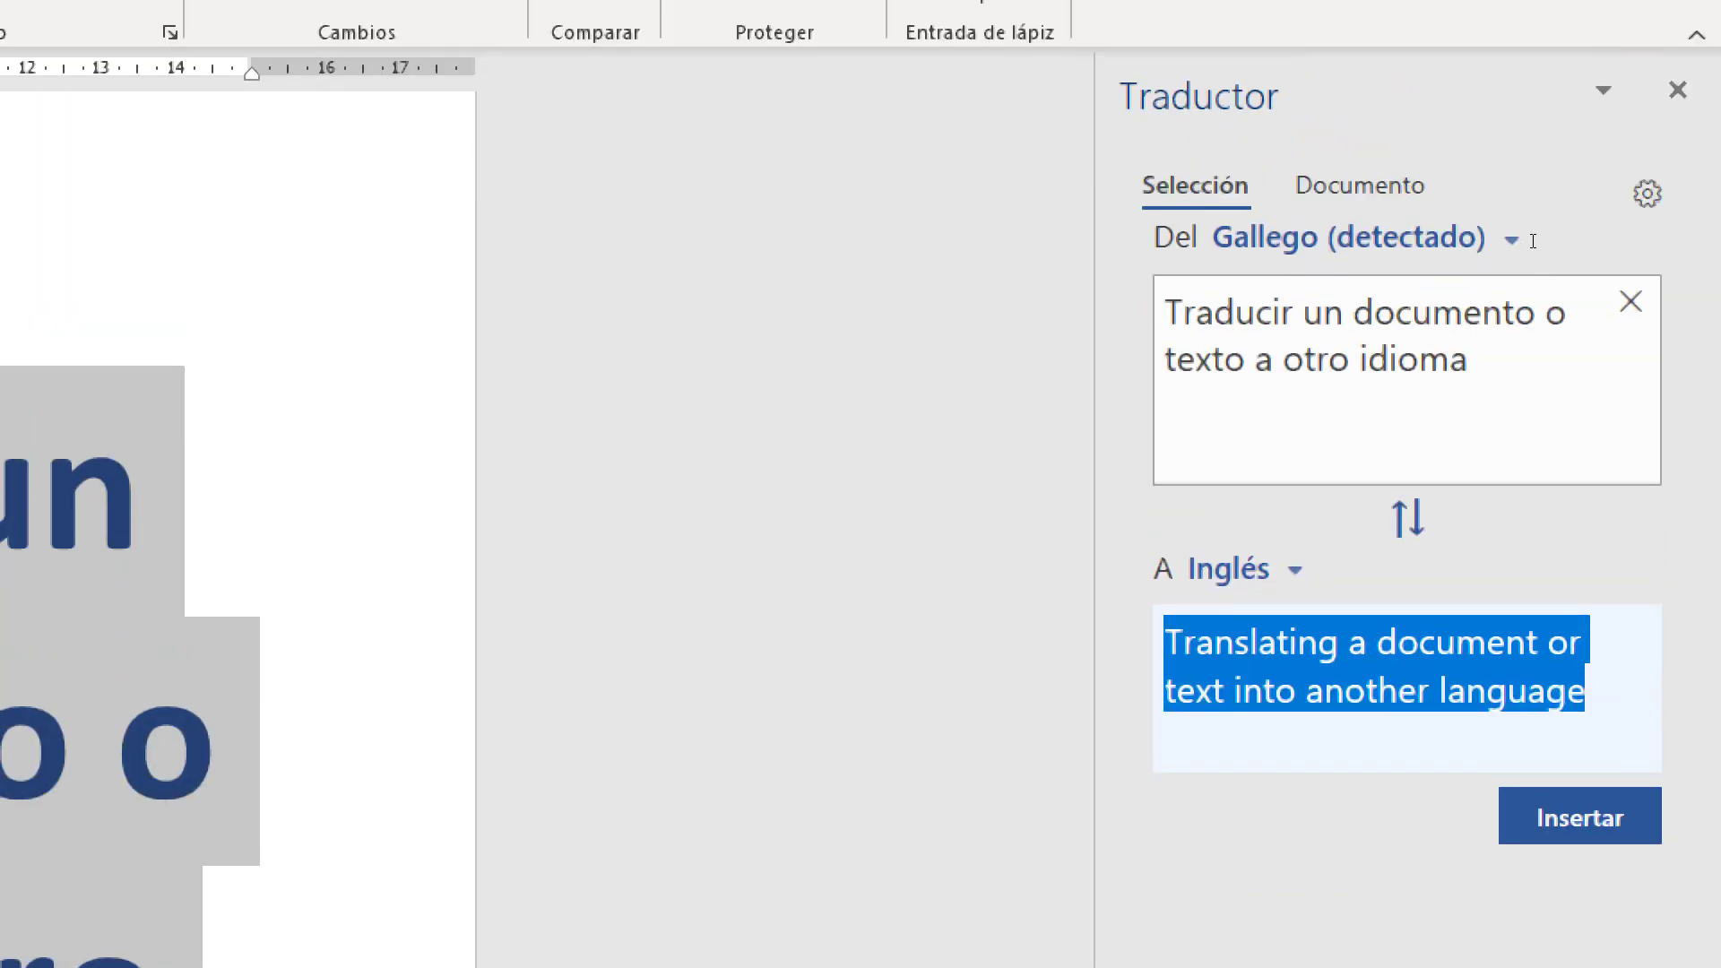
# Set the translator source language to Español and keep Inglés as the target.
pyautogui.click(1613, 248)
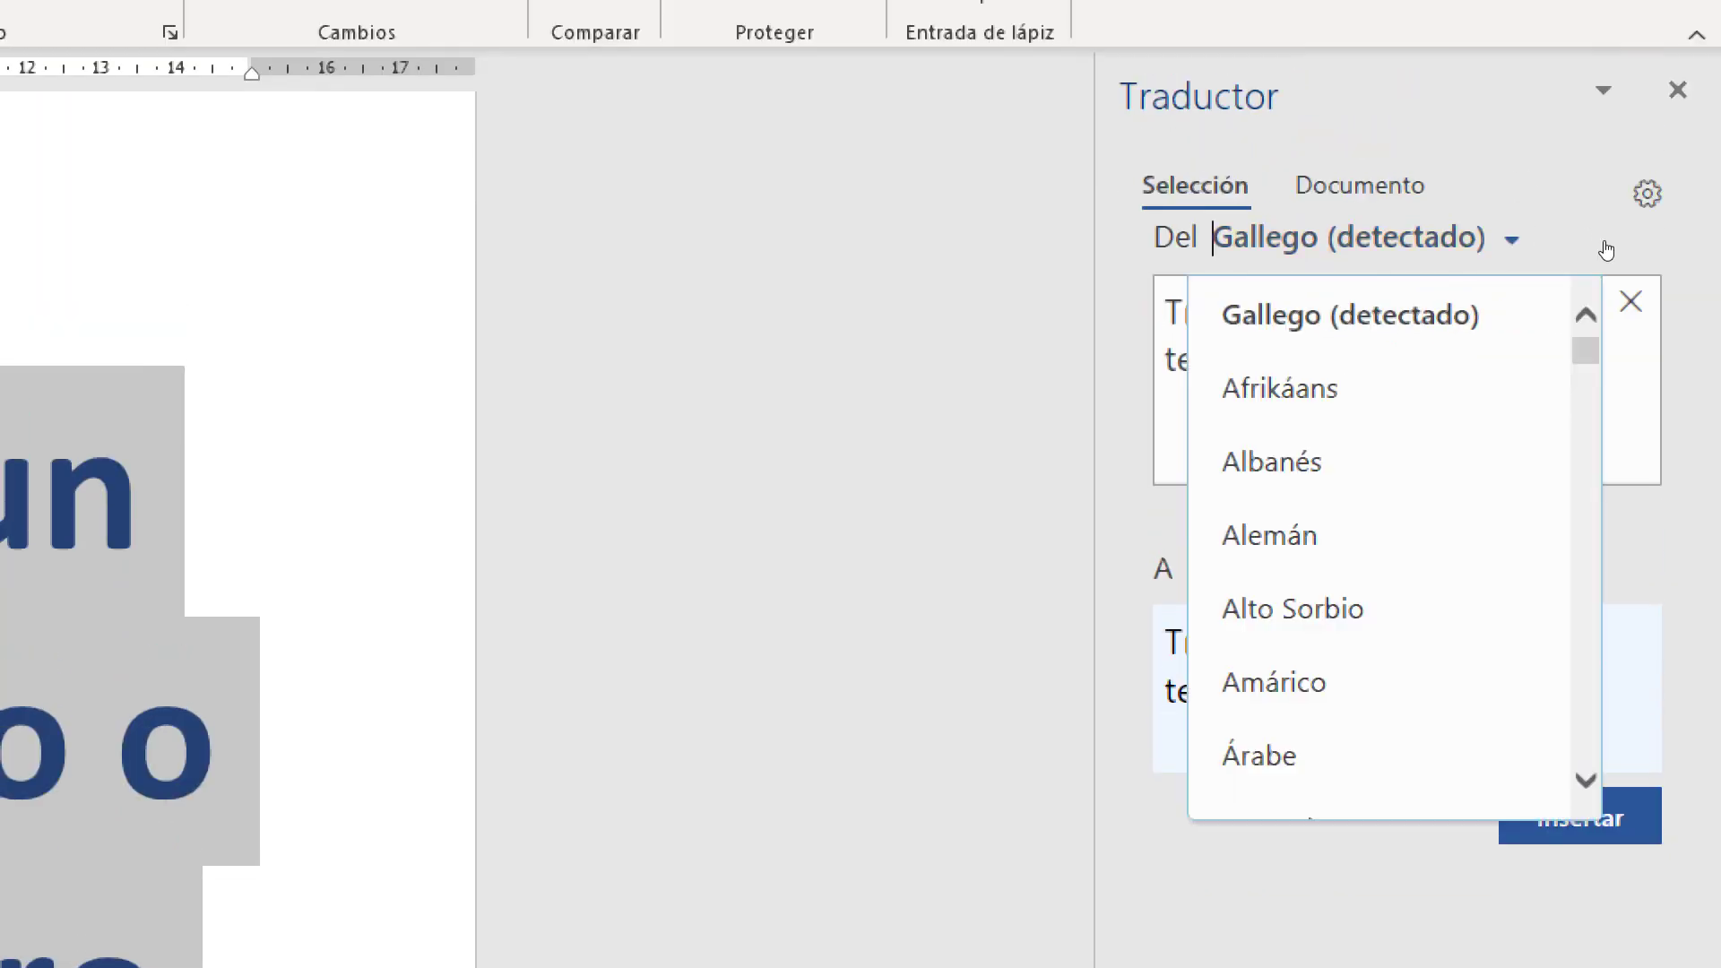
pyautogui.write('es')
pyautogui.press('Down')
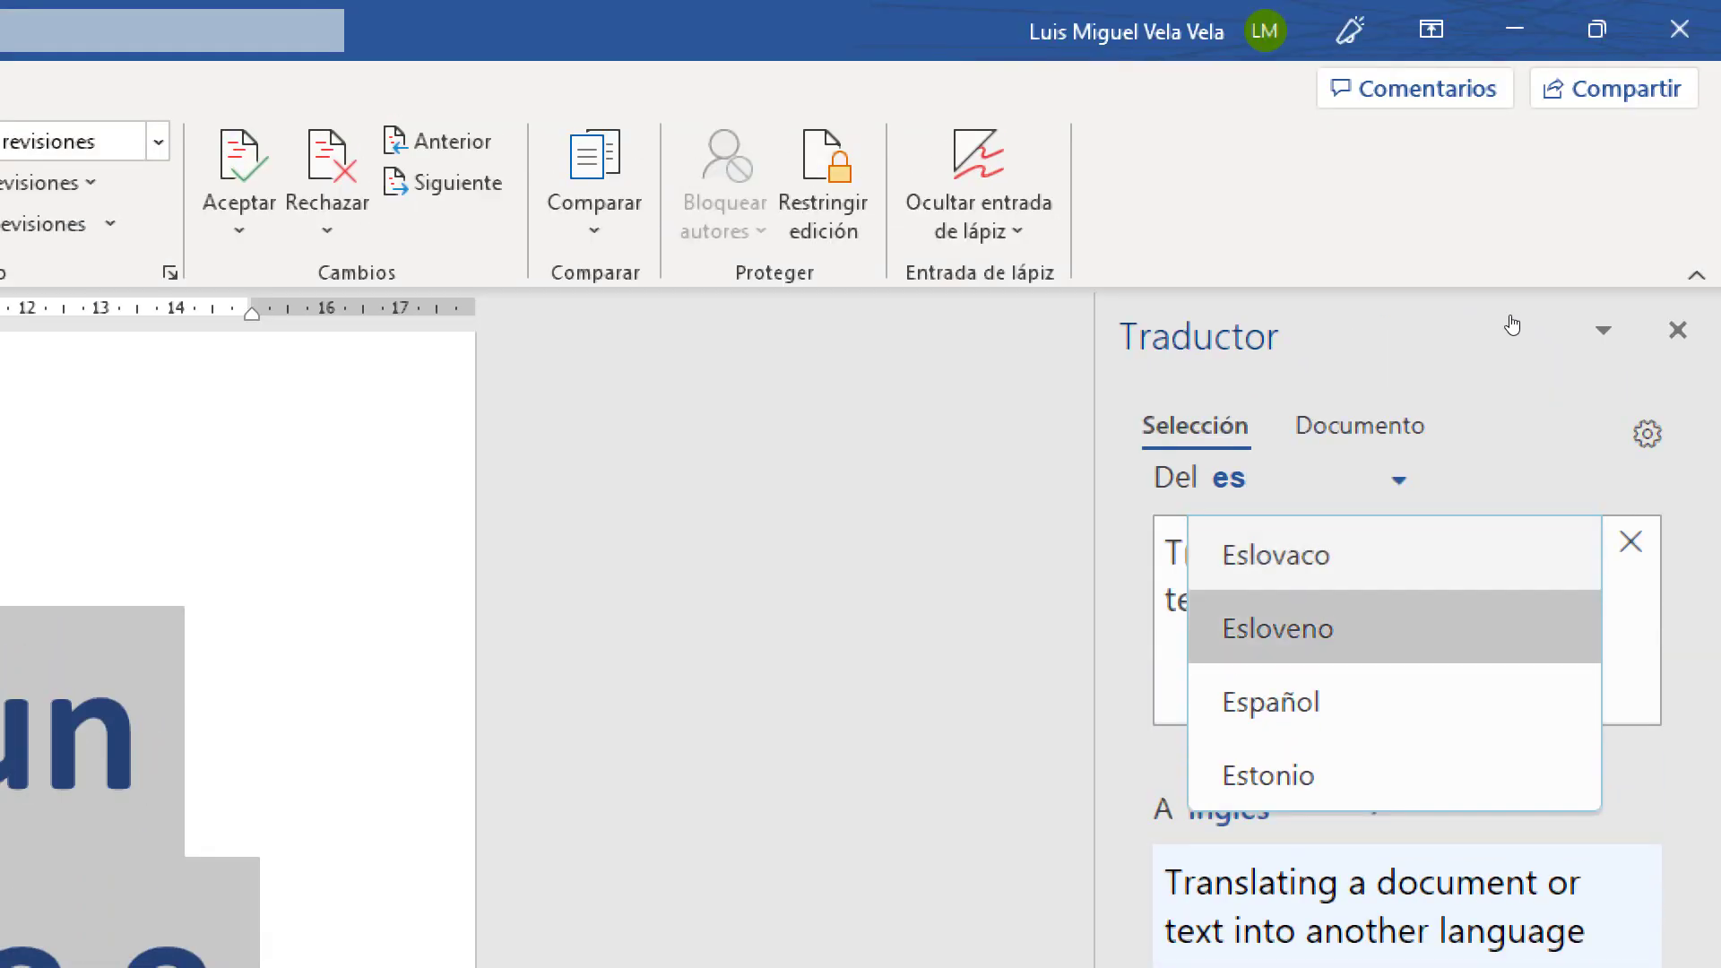
pyautogui.press('Down')
pyautogui.press('Return')
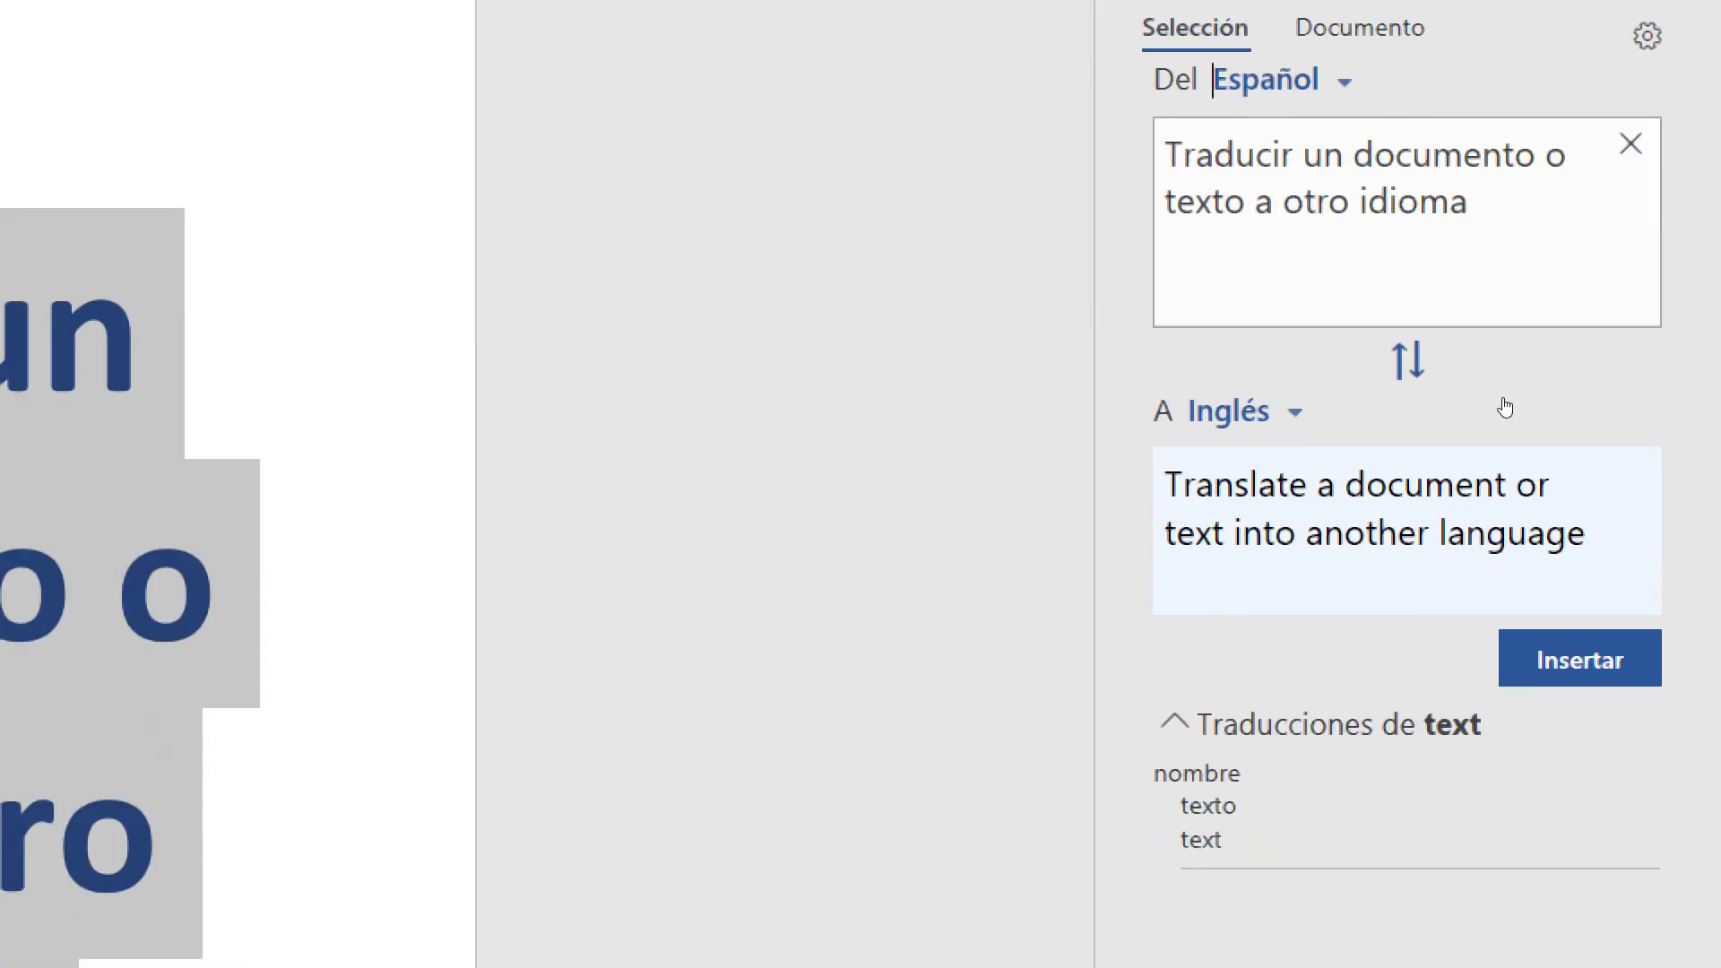
pyautogui.click(1510, 412)
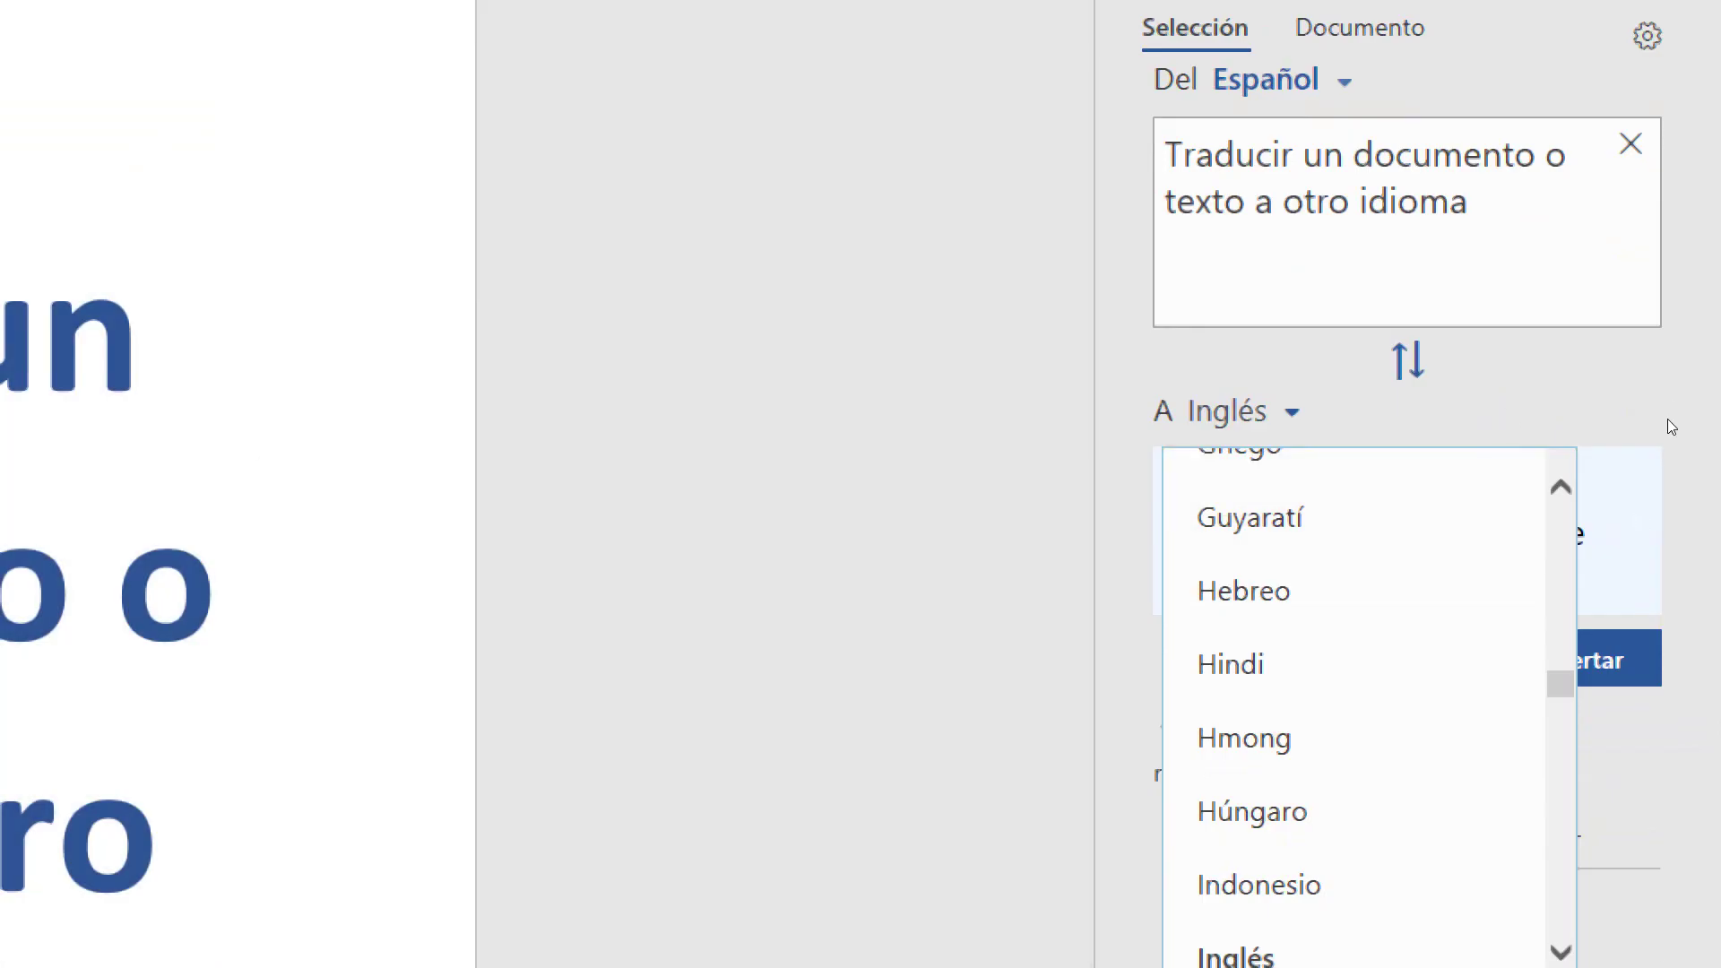
pyautogui.click(1667, 414)
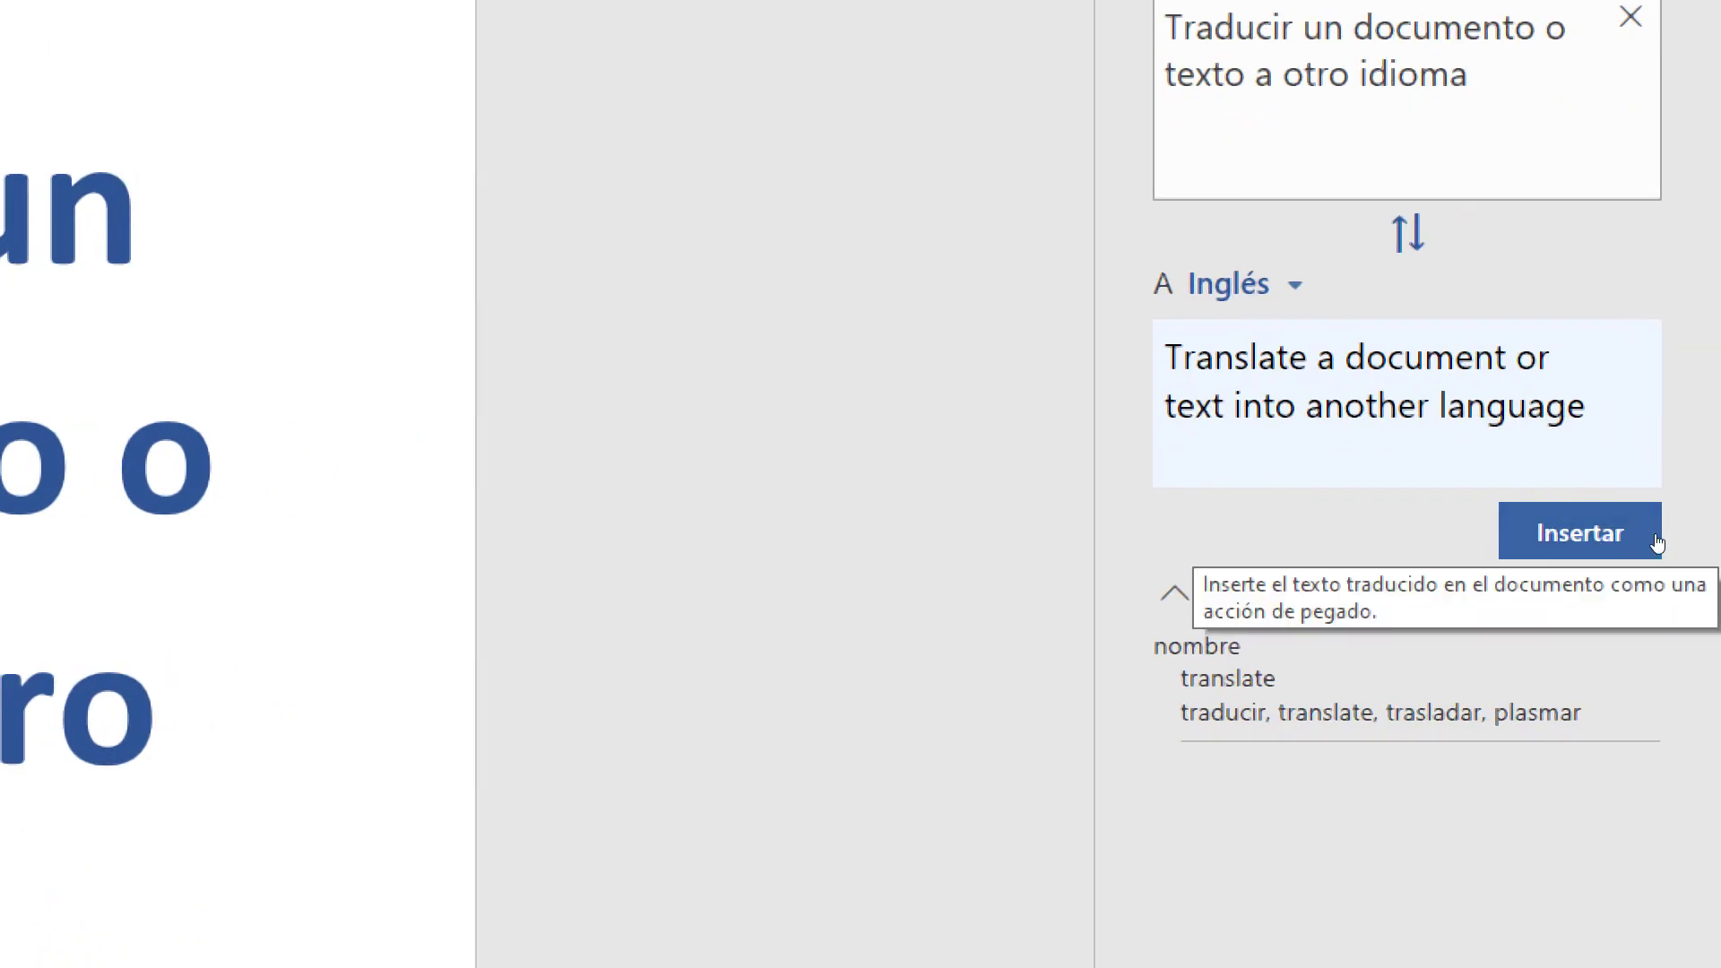
# Close the Traductor pane.
pyautogui.scroll(-5, 862, 566)
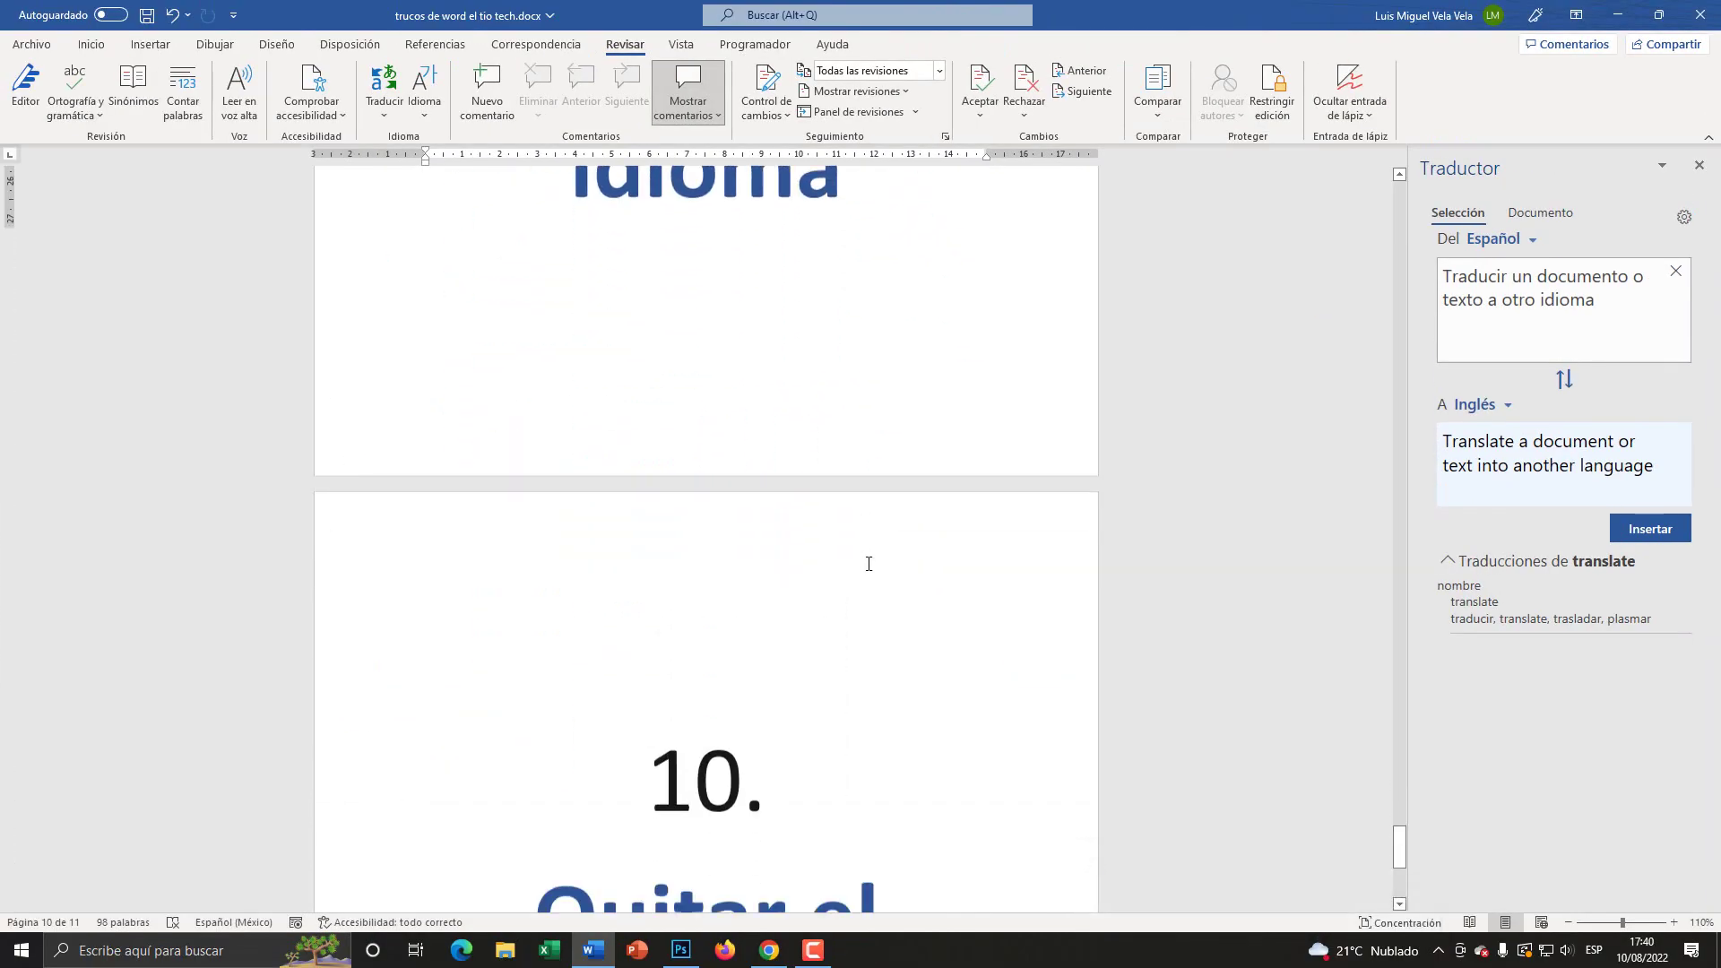
pyautogui.scroll(-4, 862, 566)
pyautogui.scroll(-1, 862, 566)
pyautogui.click(1698, 165)
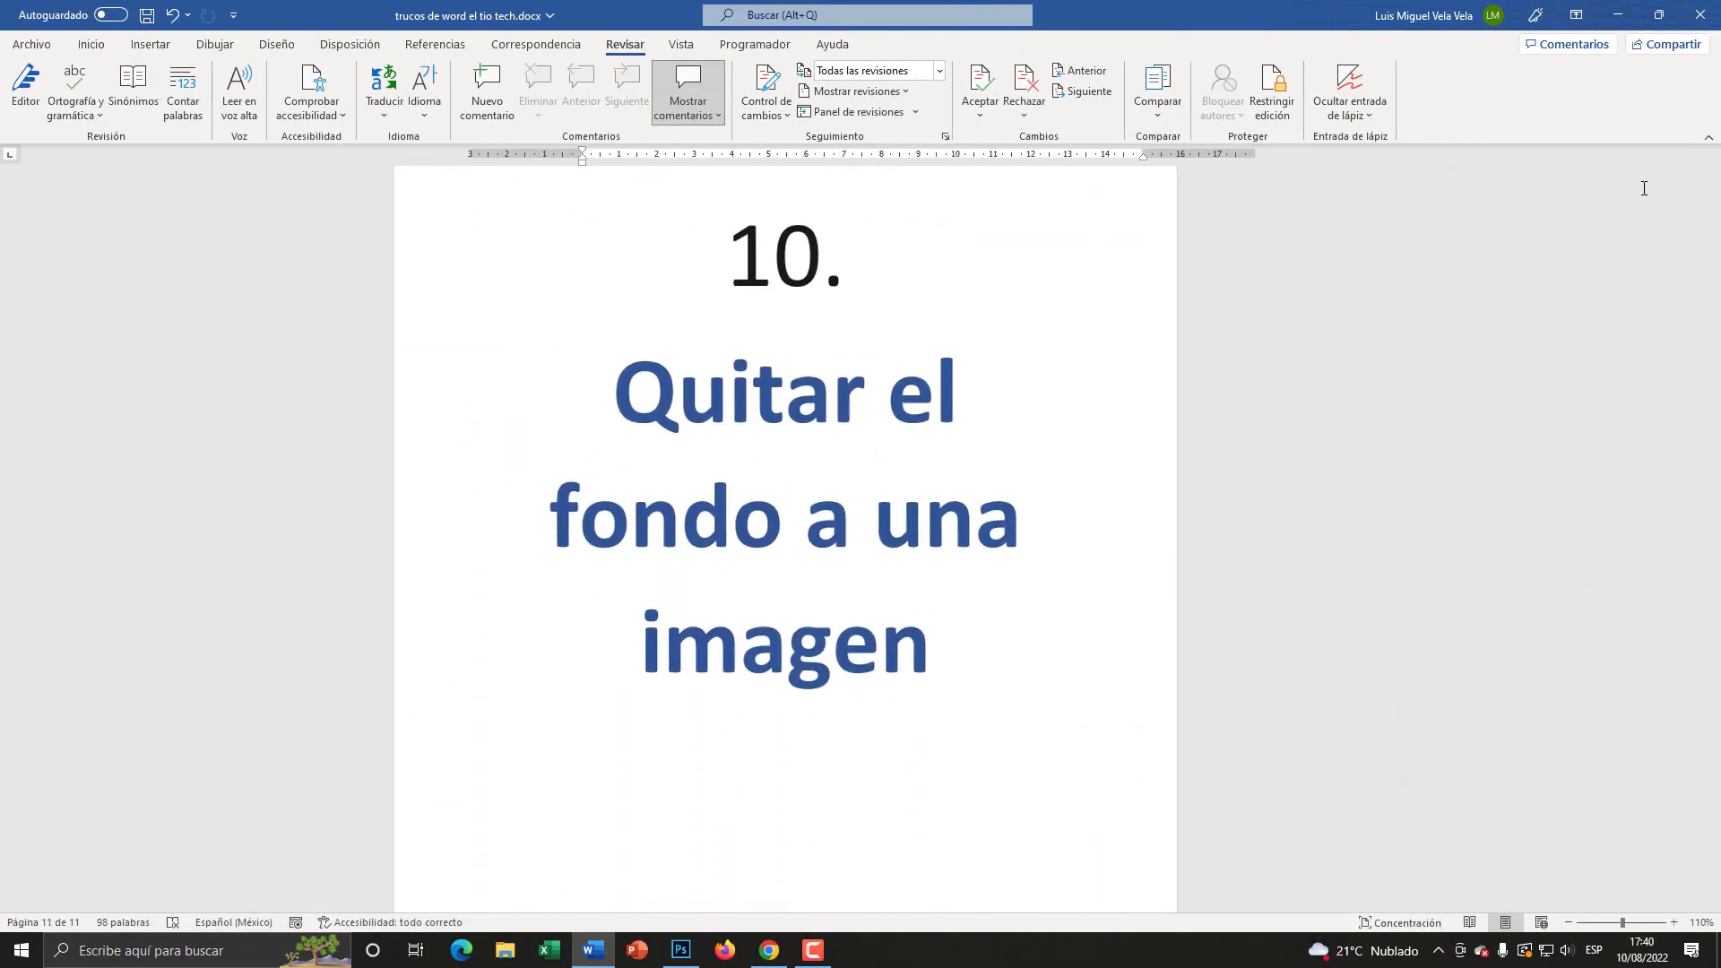
# Add a new line after 'imagen' in the tip 10 heading on page 11.
pyautogui.scroll(-2, 866, 569)
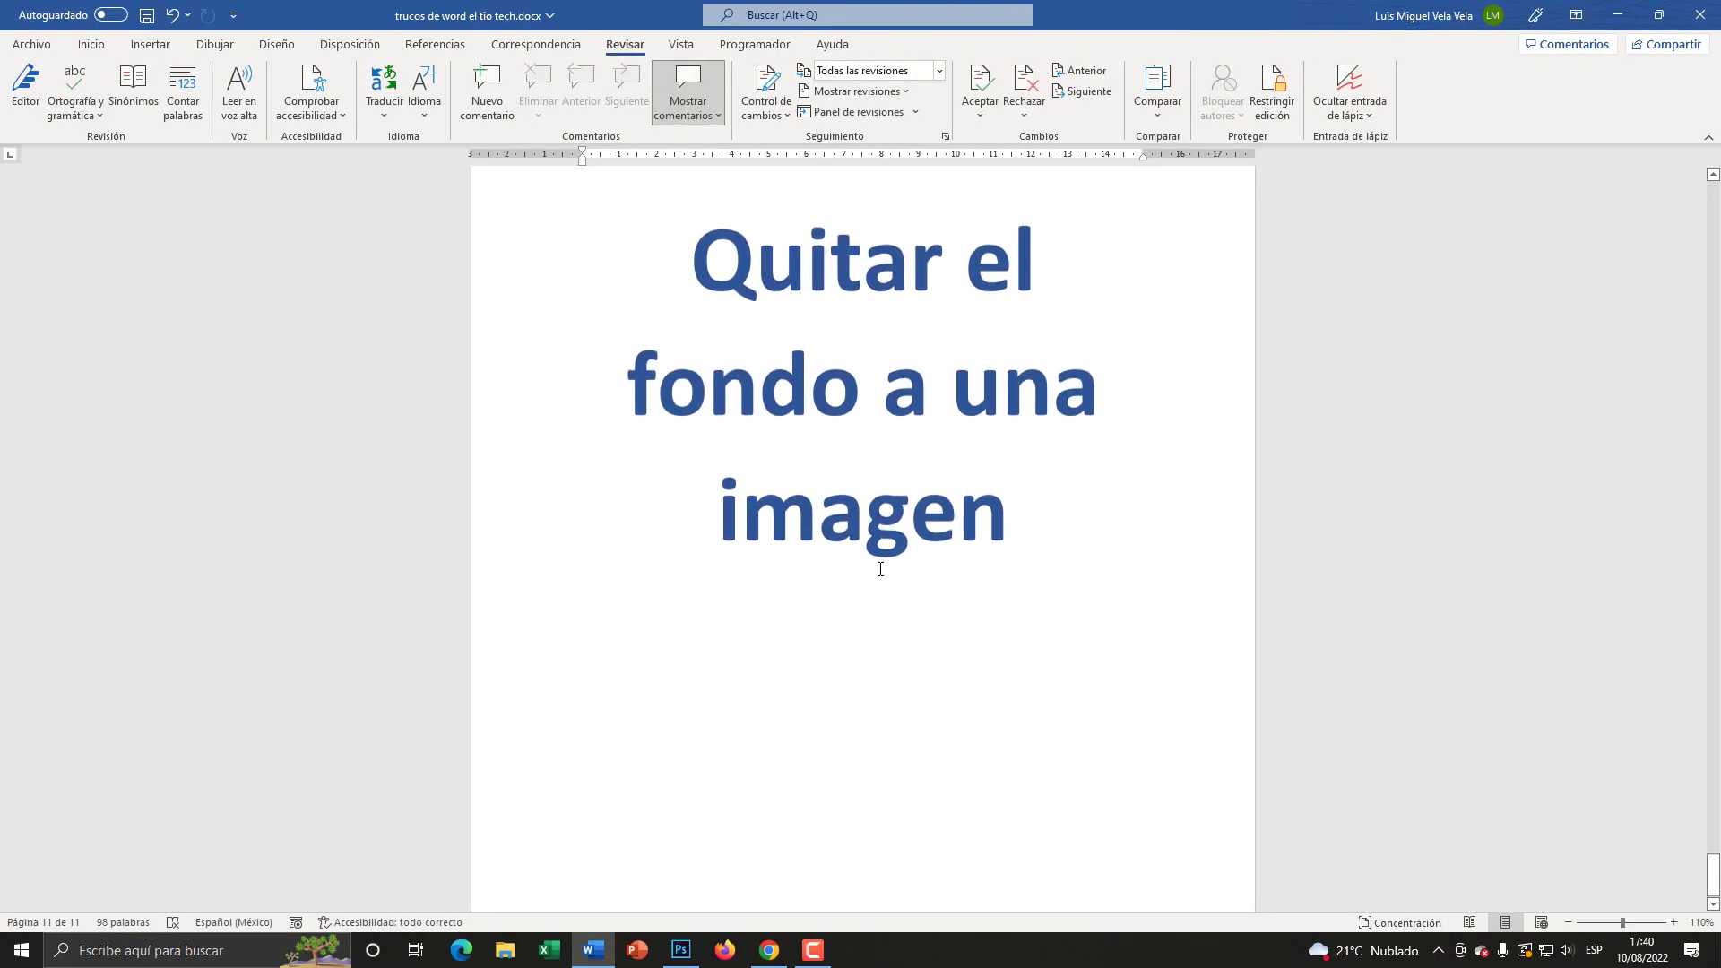
pyautogui.scroll(1, 897, 641)
pyautogui.click(993, 636)
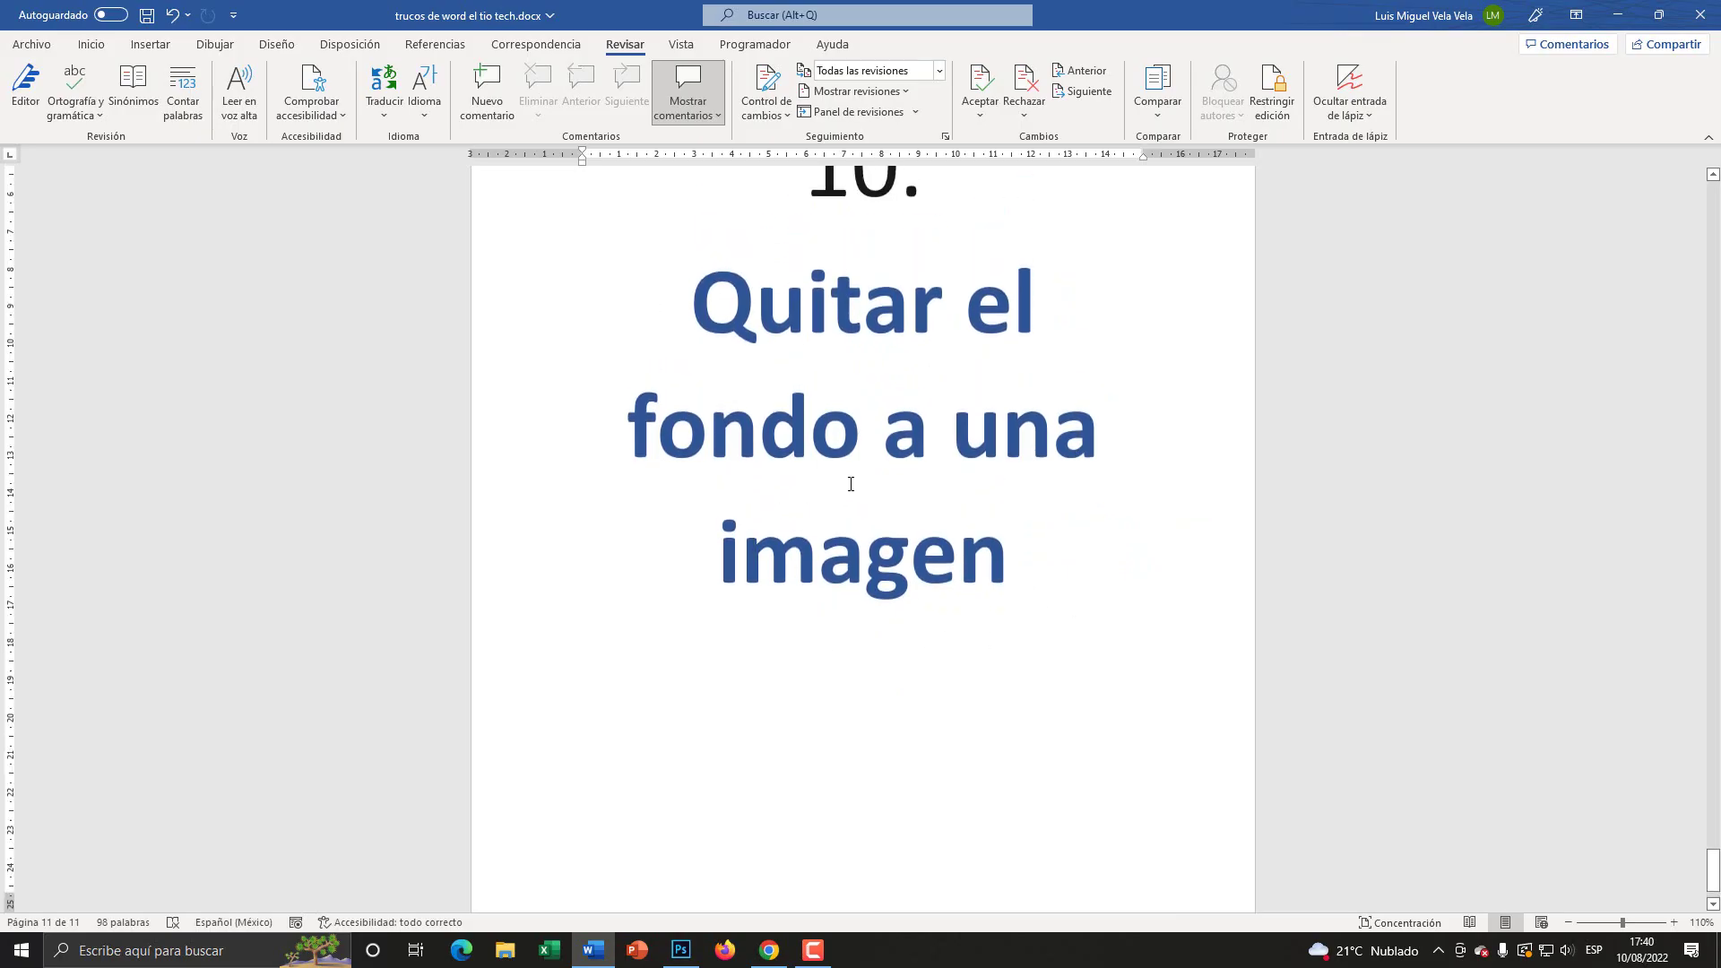
pyautogui.press('Return')
# Run Smart Lookup on the word 'imagen' to open the Buscar pane.
pyautogui.write('co')
pyautogui.press('BackSpace')
pyautogui.press('BackSpace')
pyautogui.moveTo(1010, 569); pyautogui.dragTo(785, 569)
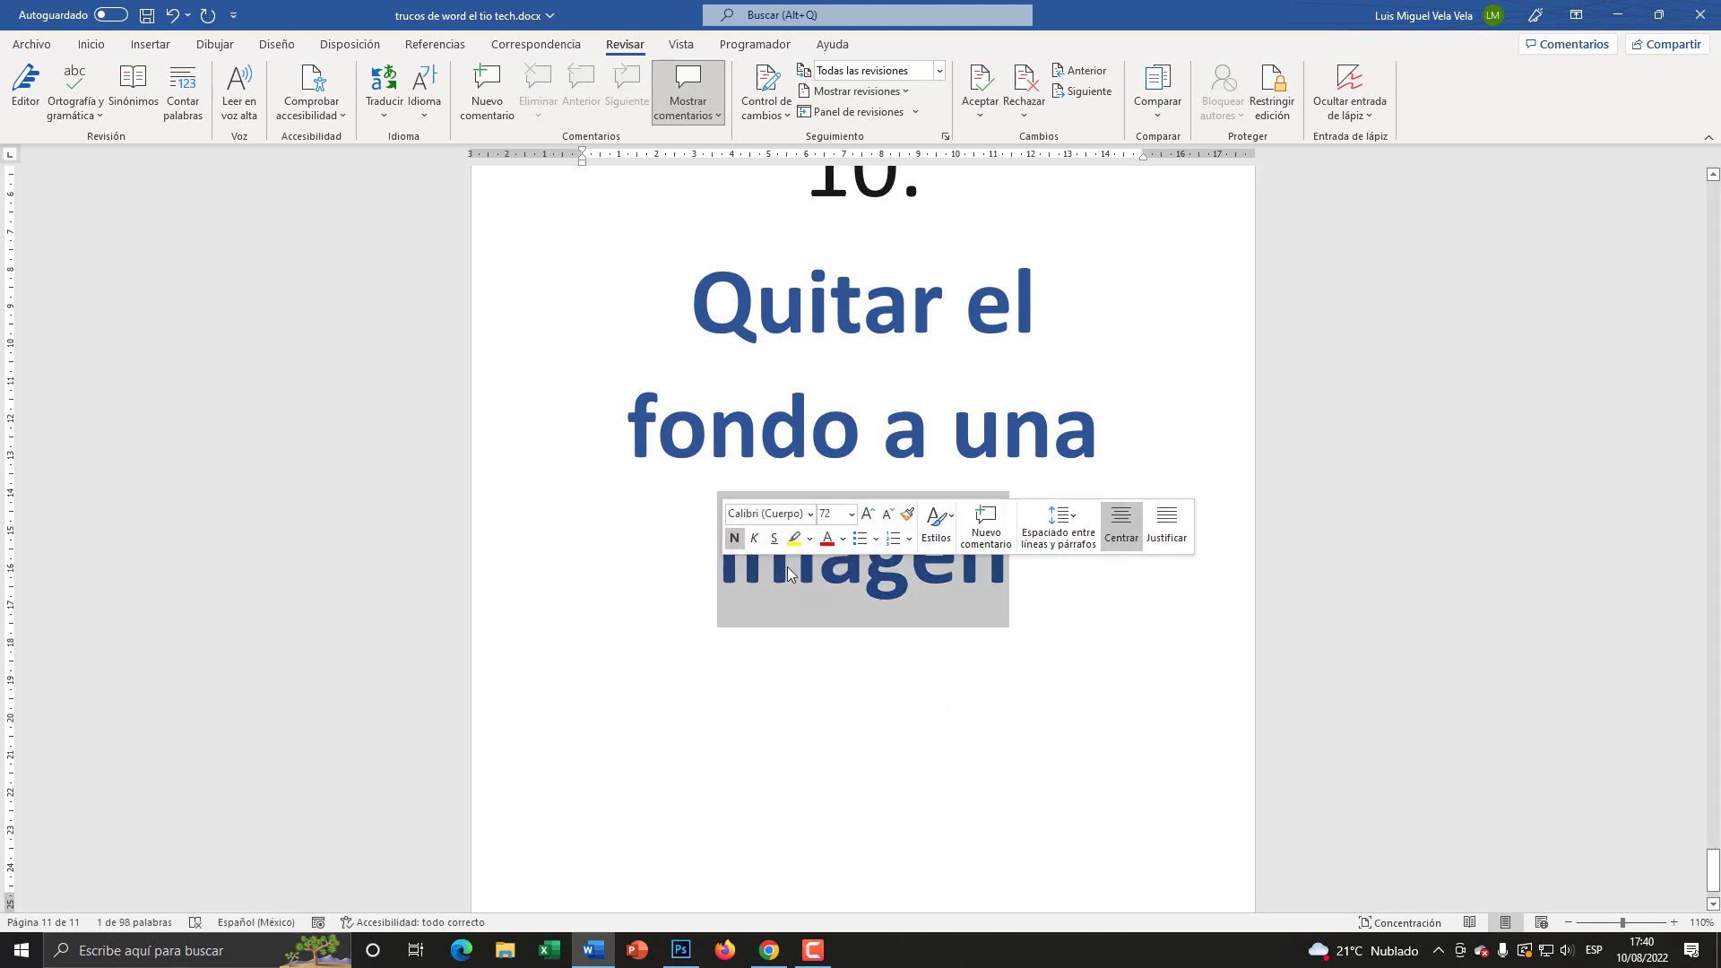
pyautogui.rightClick(785, 569)
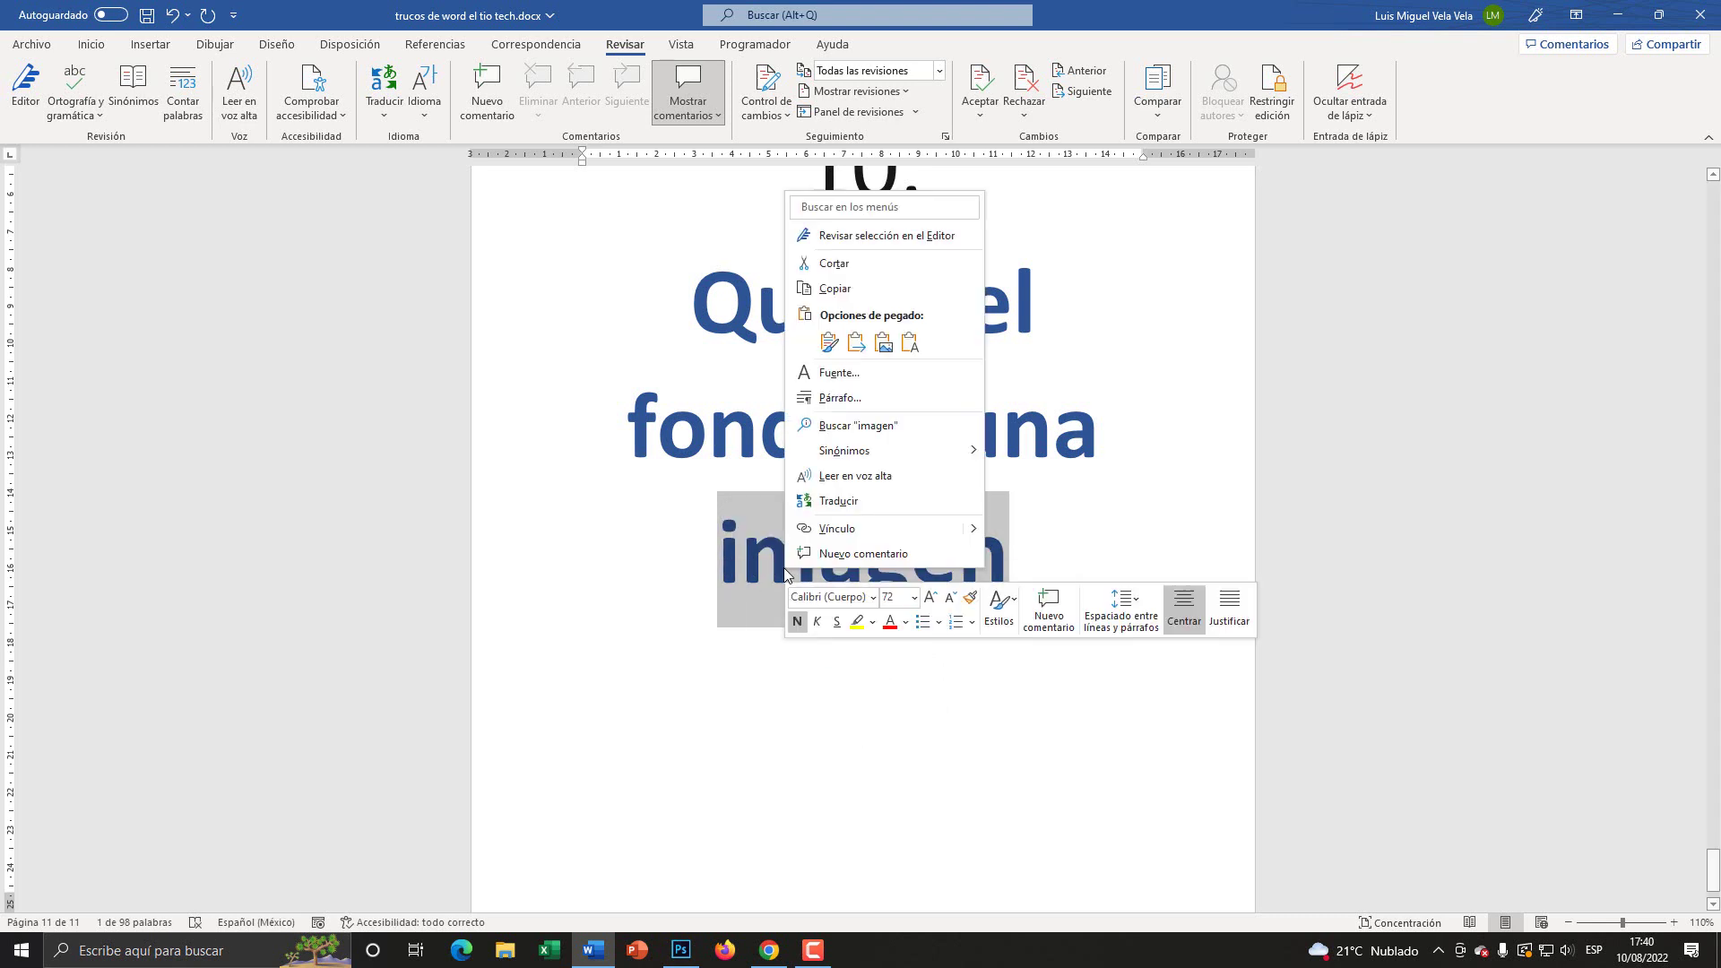
pyautogui.click(888, 435)
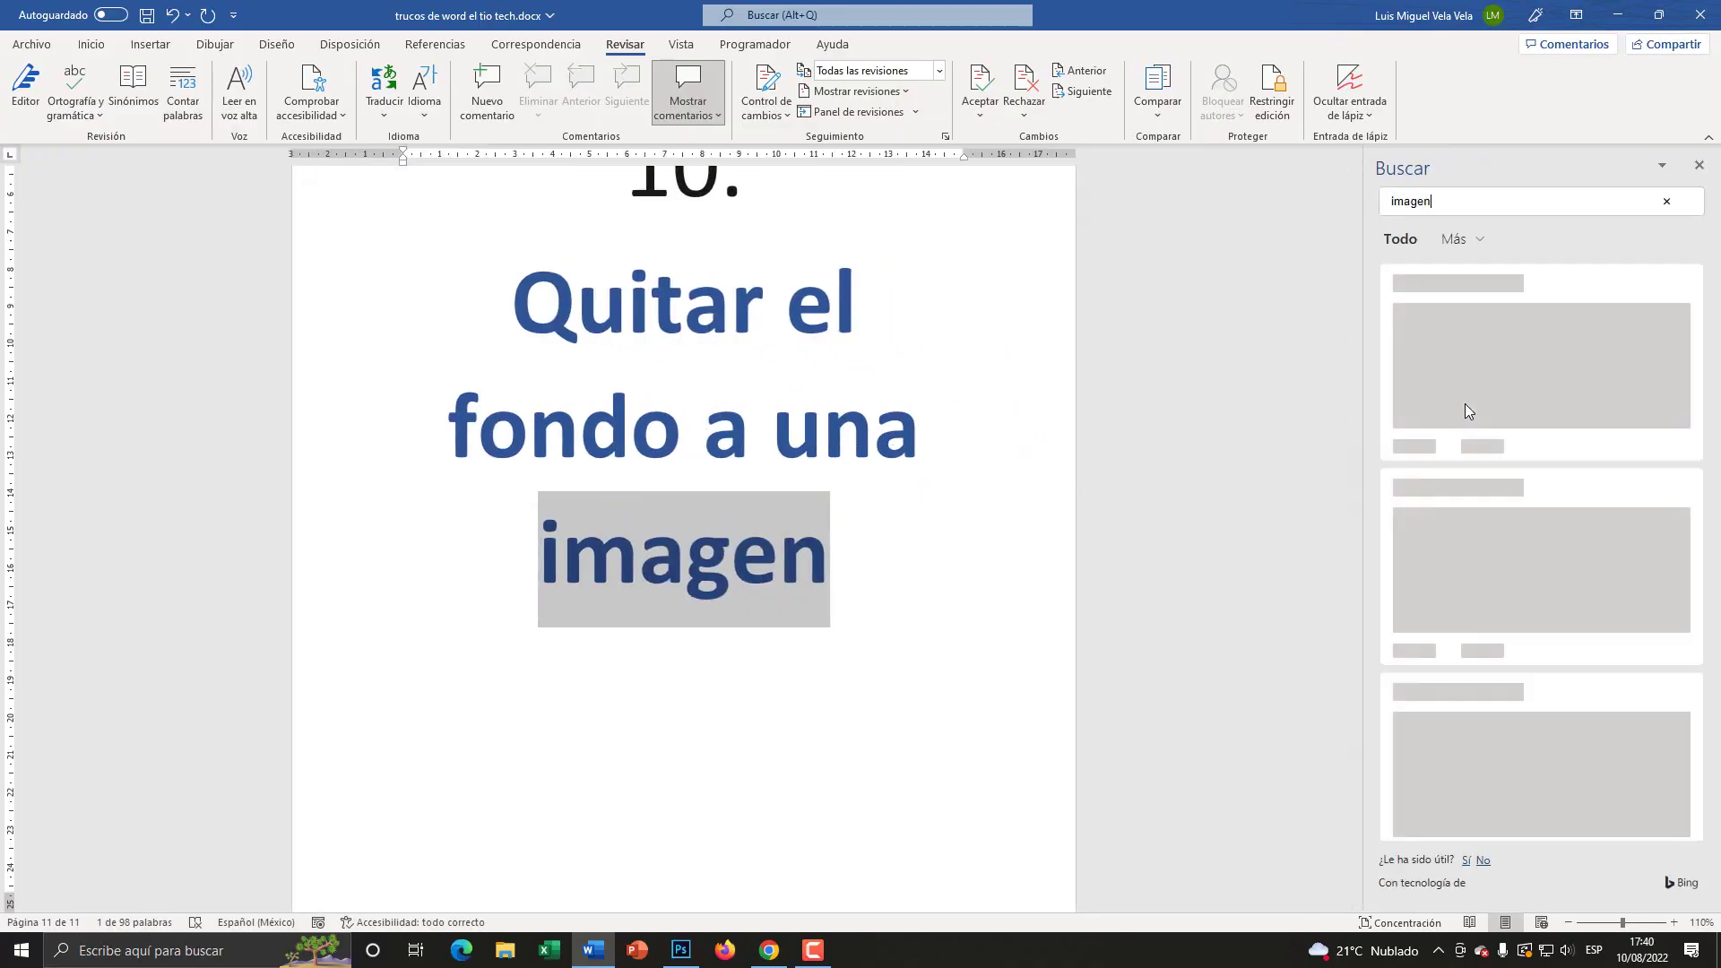
# Browse the image results and pick the red tulip photo.
pyautogui.scroll(-5, 1546, 499)
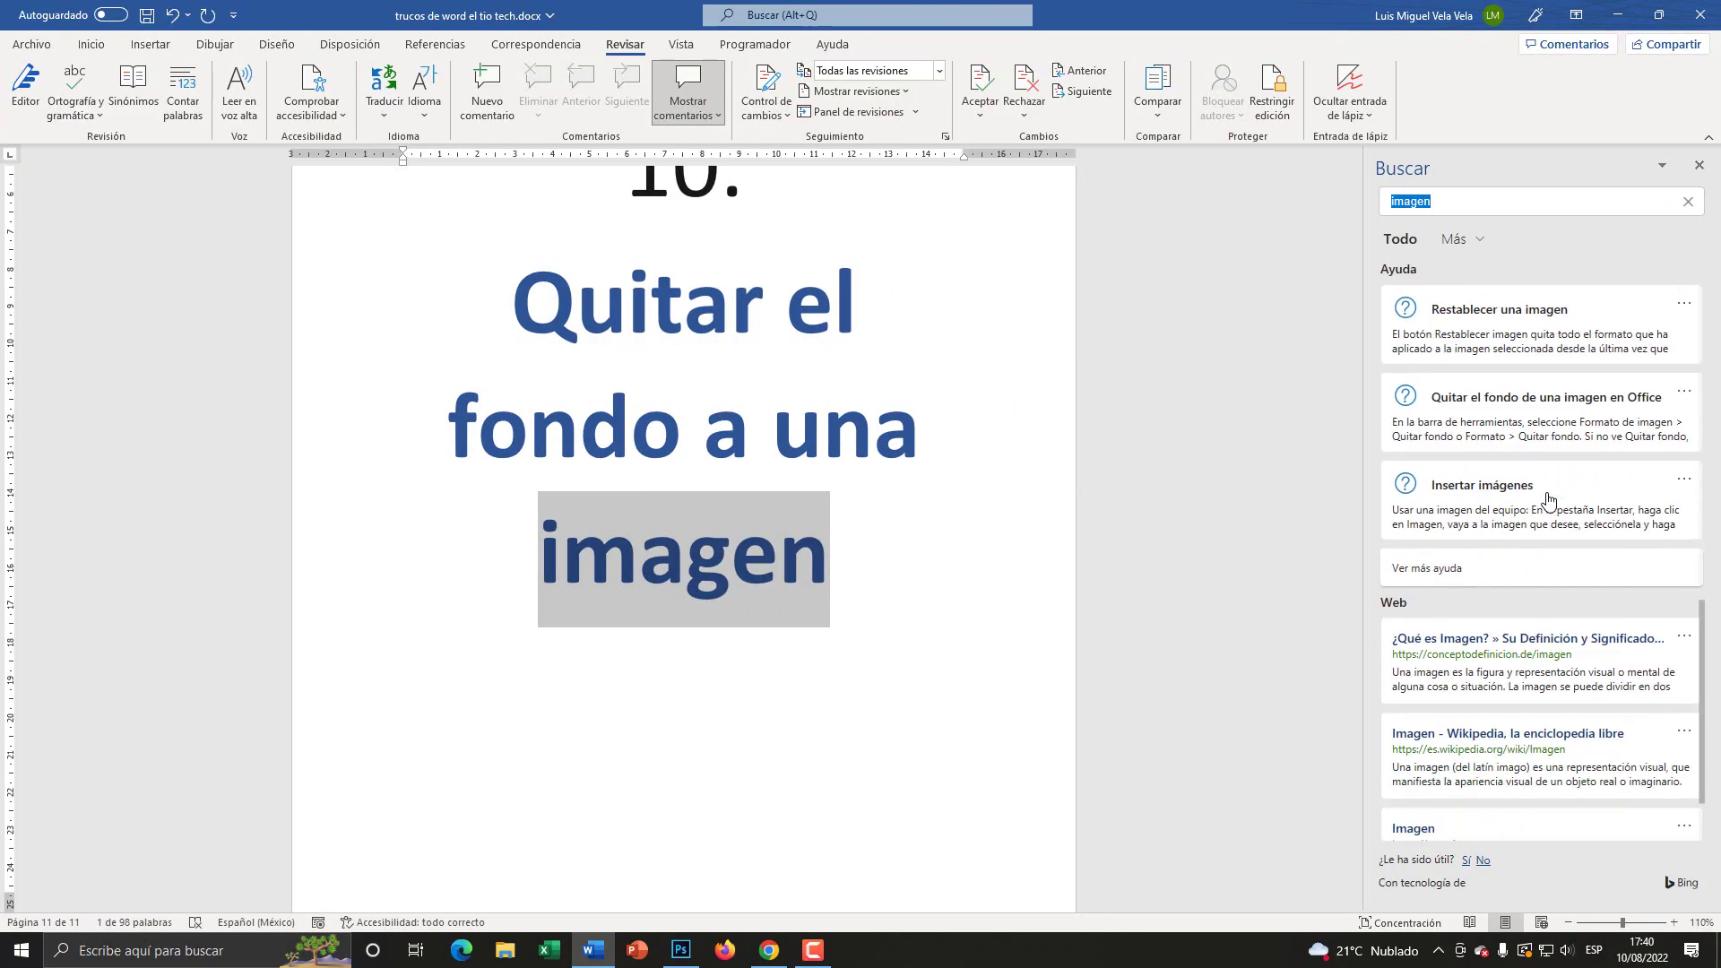
pyautogui.scroll(5, 1545, 499)
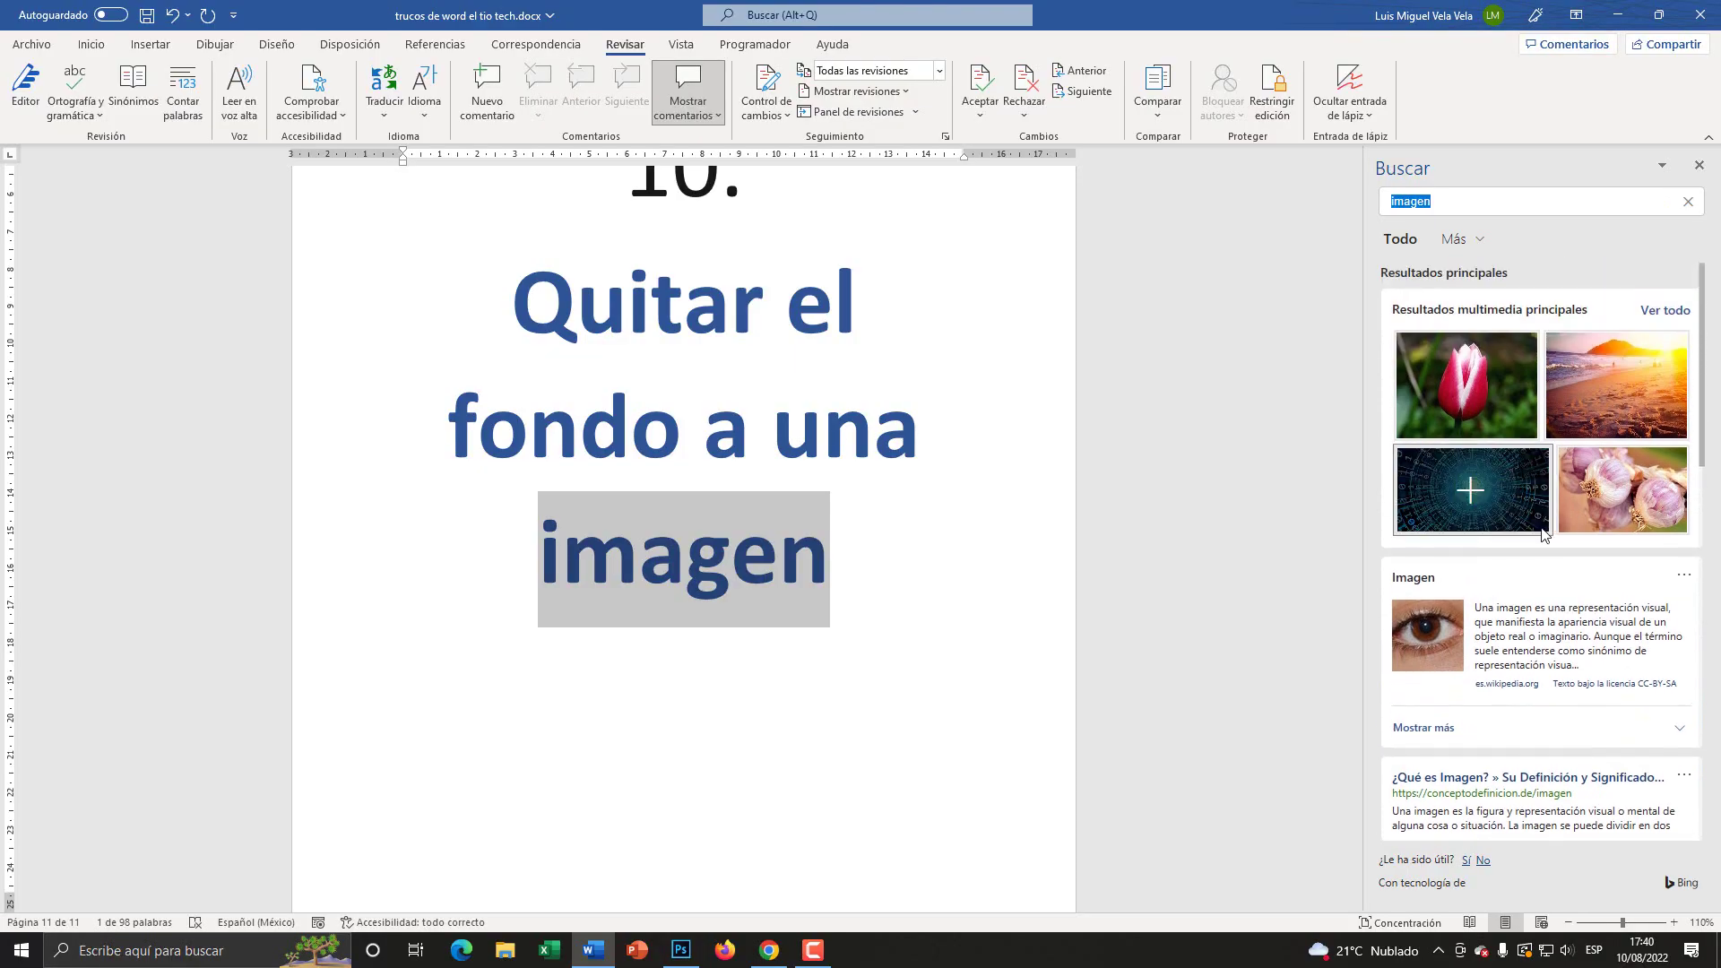
pyautogui.scroll(-3, 1609, 454)
pyautogui.scroll(3, 1611, 484)
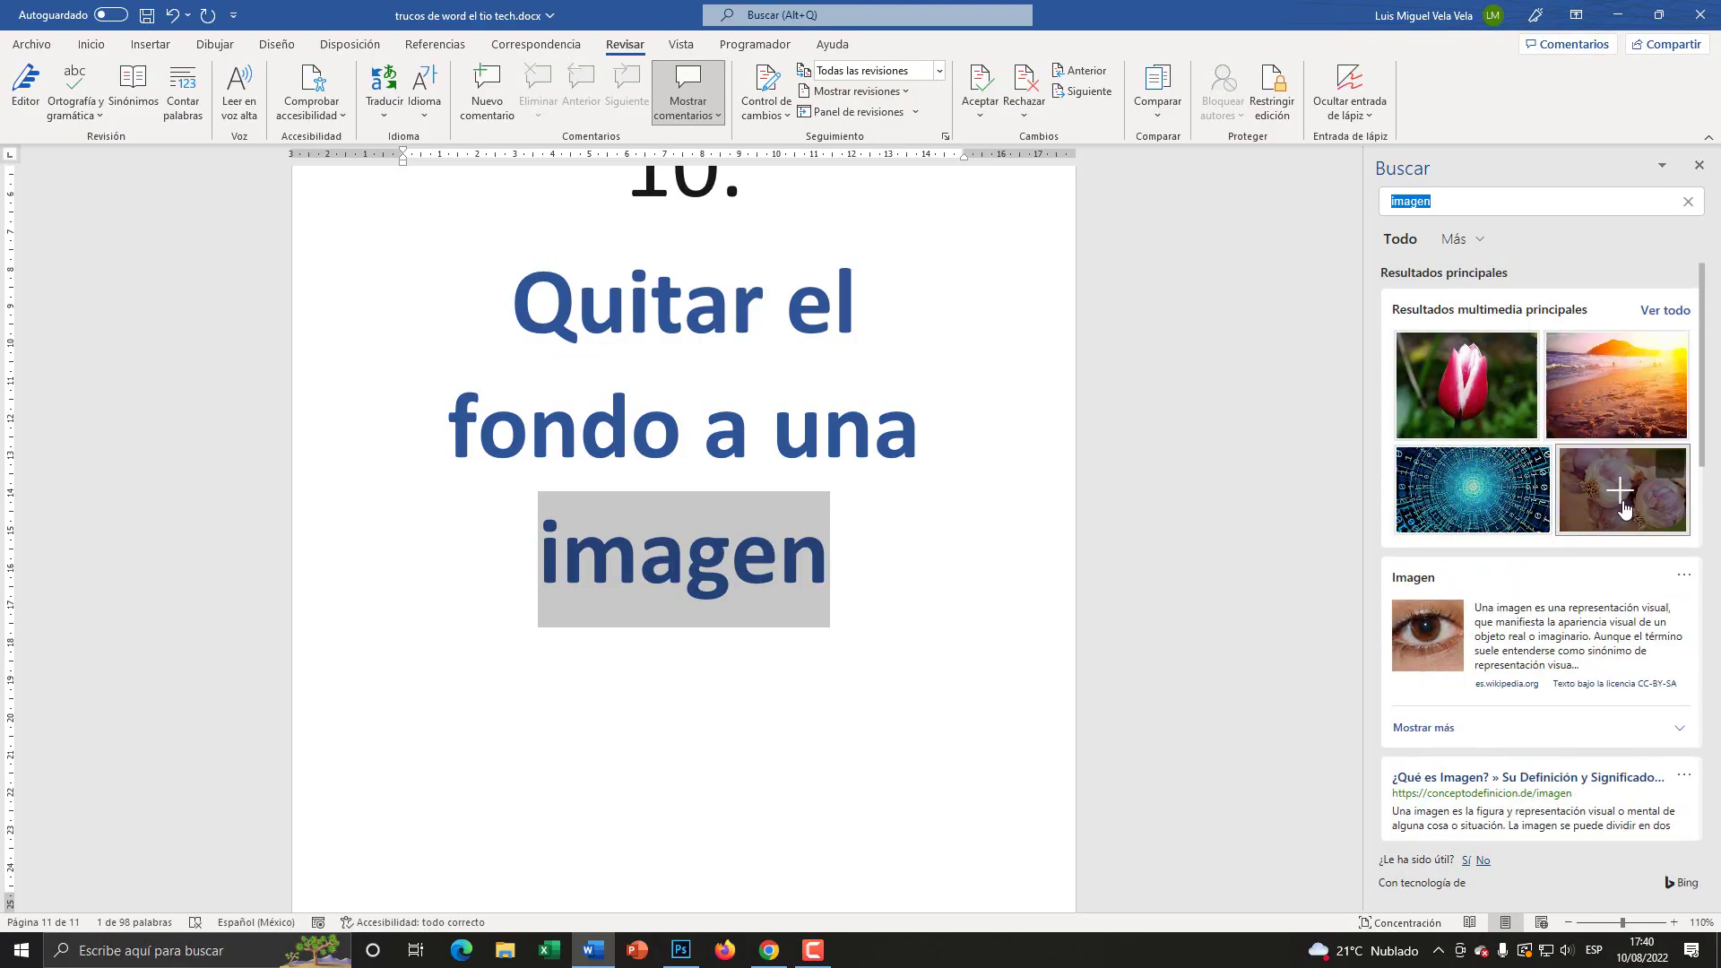
pyautogui.scroll(-5, 1613, 520)
pyautogui.scroll(3, 1615, 539)
pyautogui.scroll(2, 1541, 475)
pyautogui.scroll(1, 1453, 414)
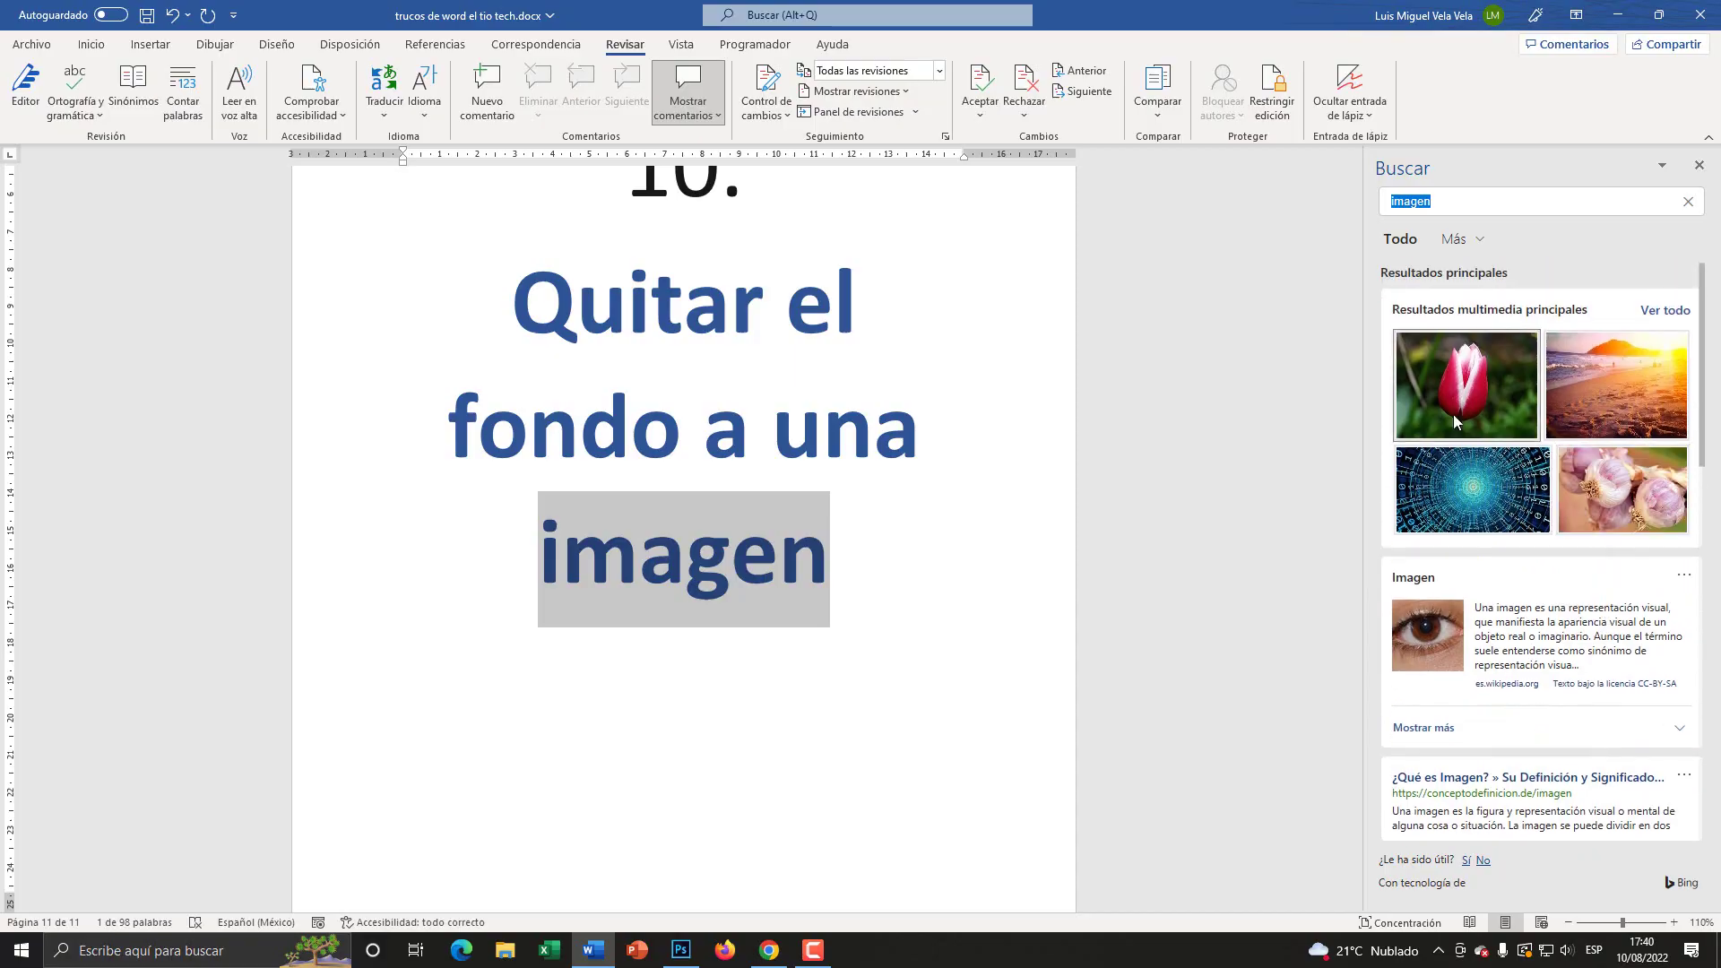
pyautogui.click(847, 560)
# Insert the tulip photo below the title and delete its attribution caption.
pyautogui.click(1463, 387)
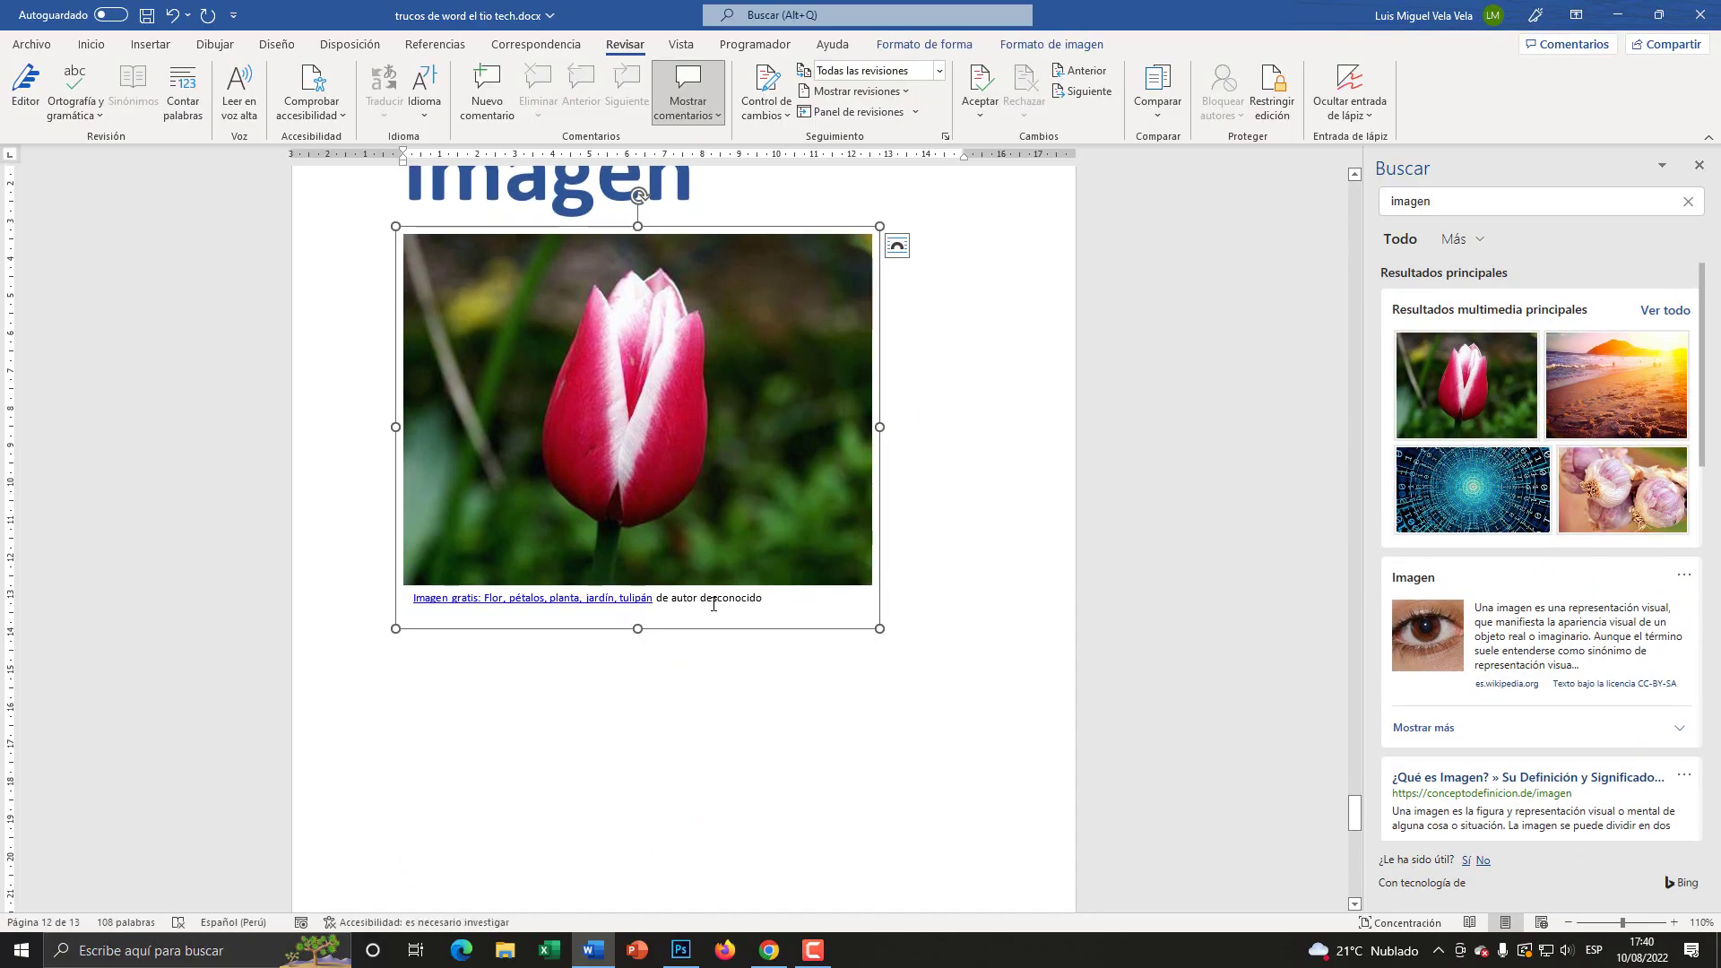
pyautogui.doubleClick(725, 600)
pyautogui.tripleClick(724, 604)
pyautogui.press('Delete')
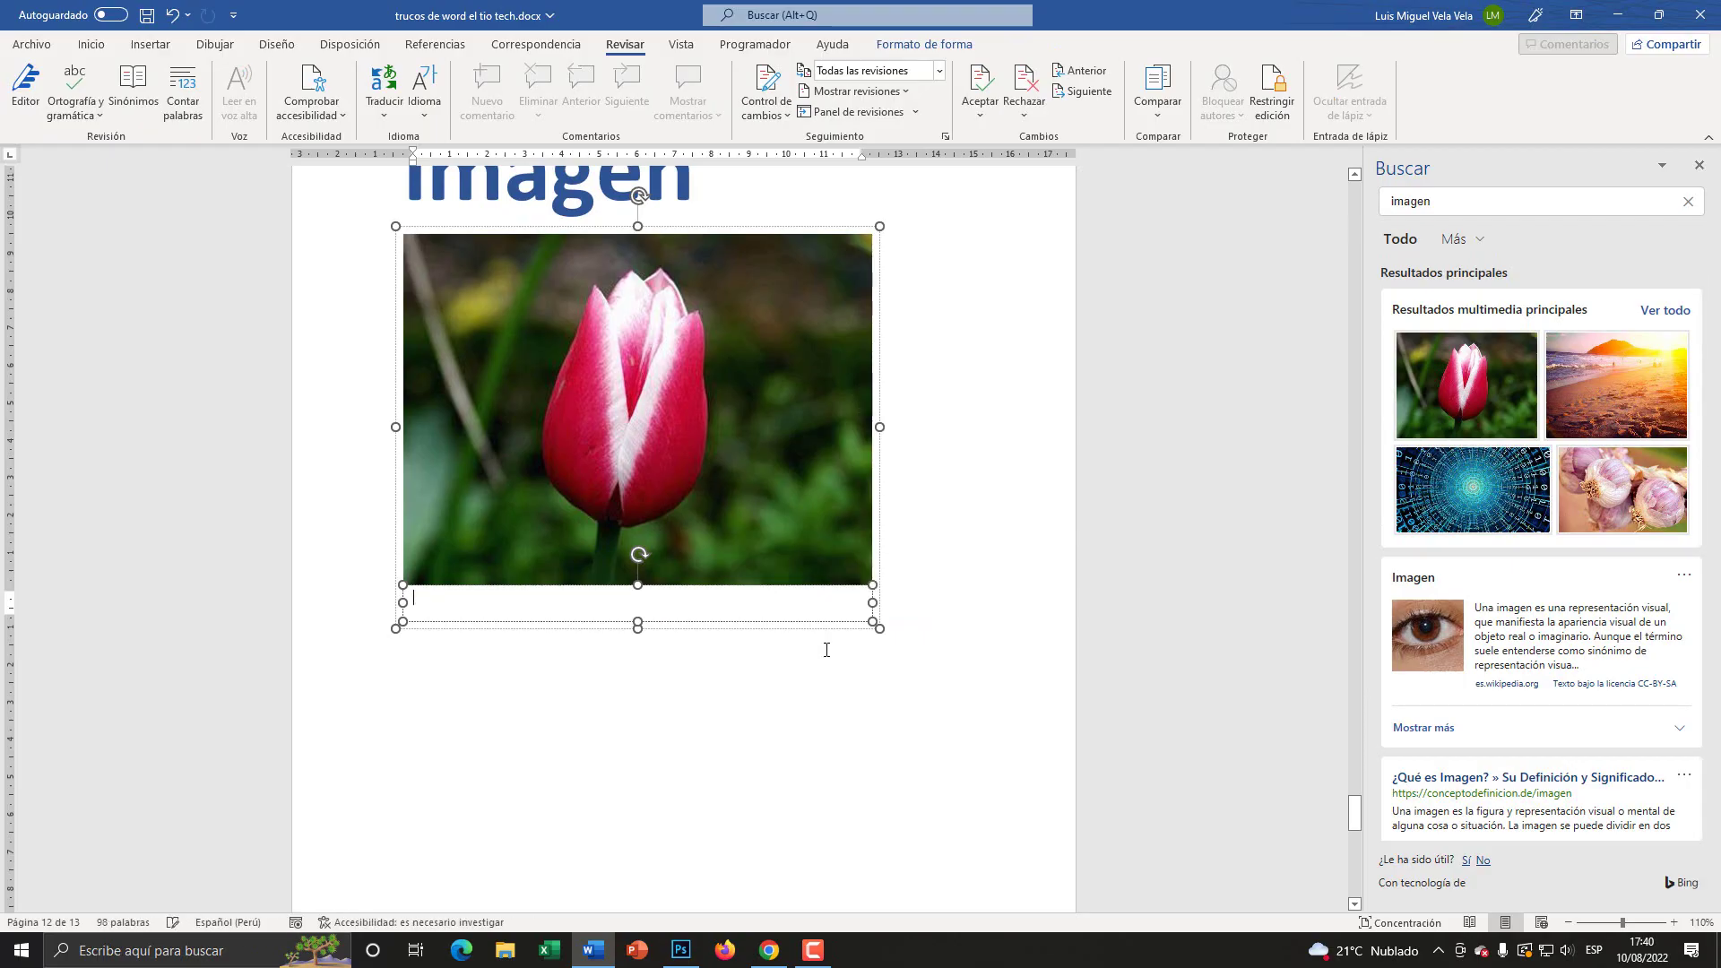
# Select the tulip picture and bring up Formato de imagen.
pyautogui.scroll(2, 896, 592)
pyautogui.click(977, 571)
pyautogui.click(631, 486)
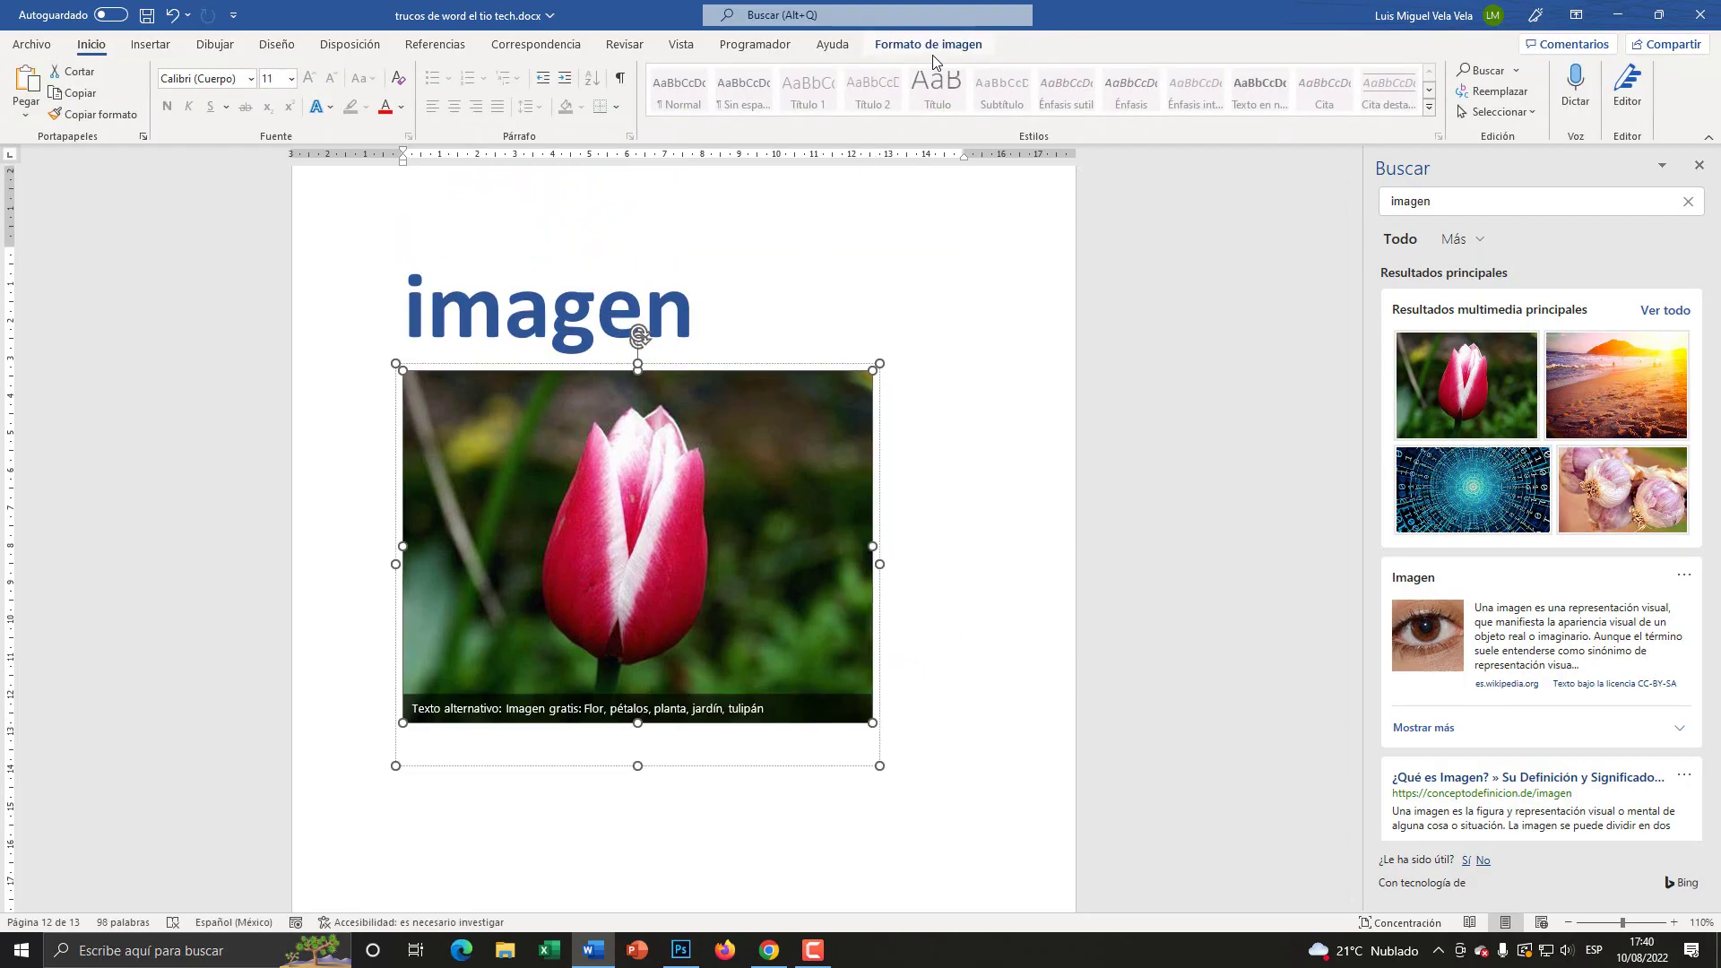
pyautogui.click(933, 52)
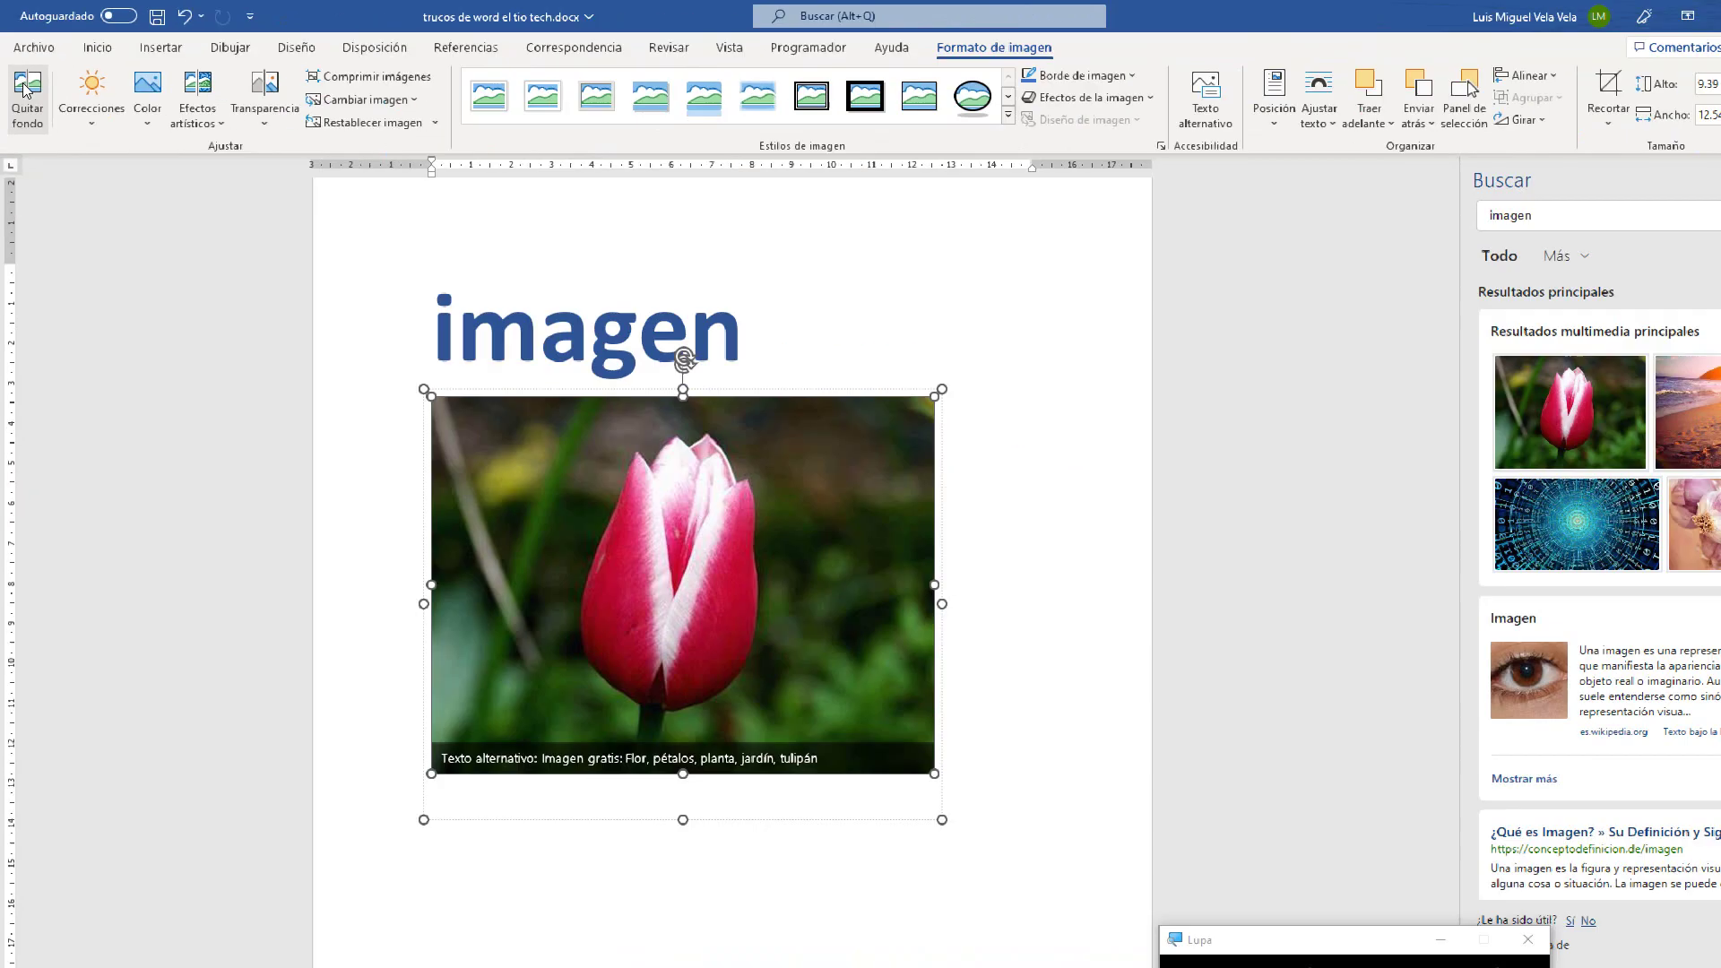
# Remove the tulip's background with Quitar fondo, marking the stem as an area to keep.
pyautogui.click(25, 90)
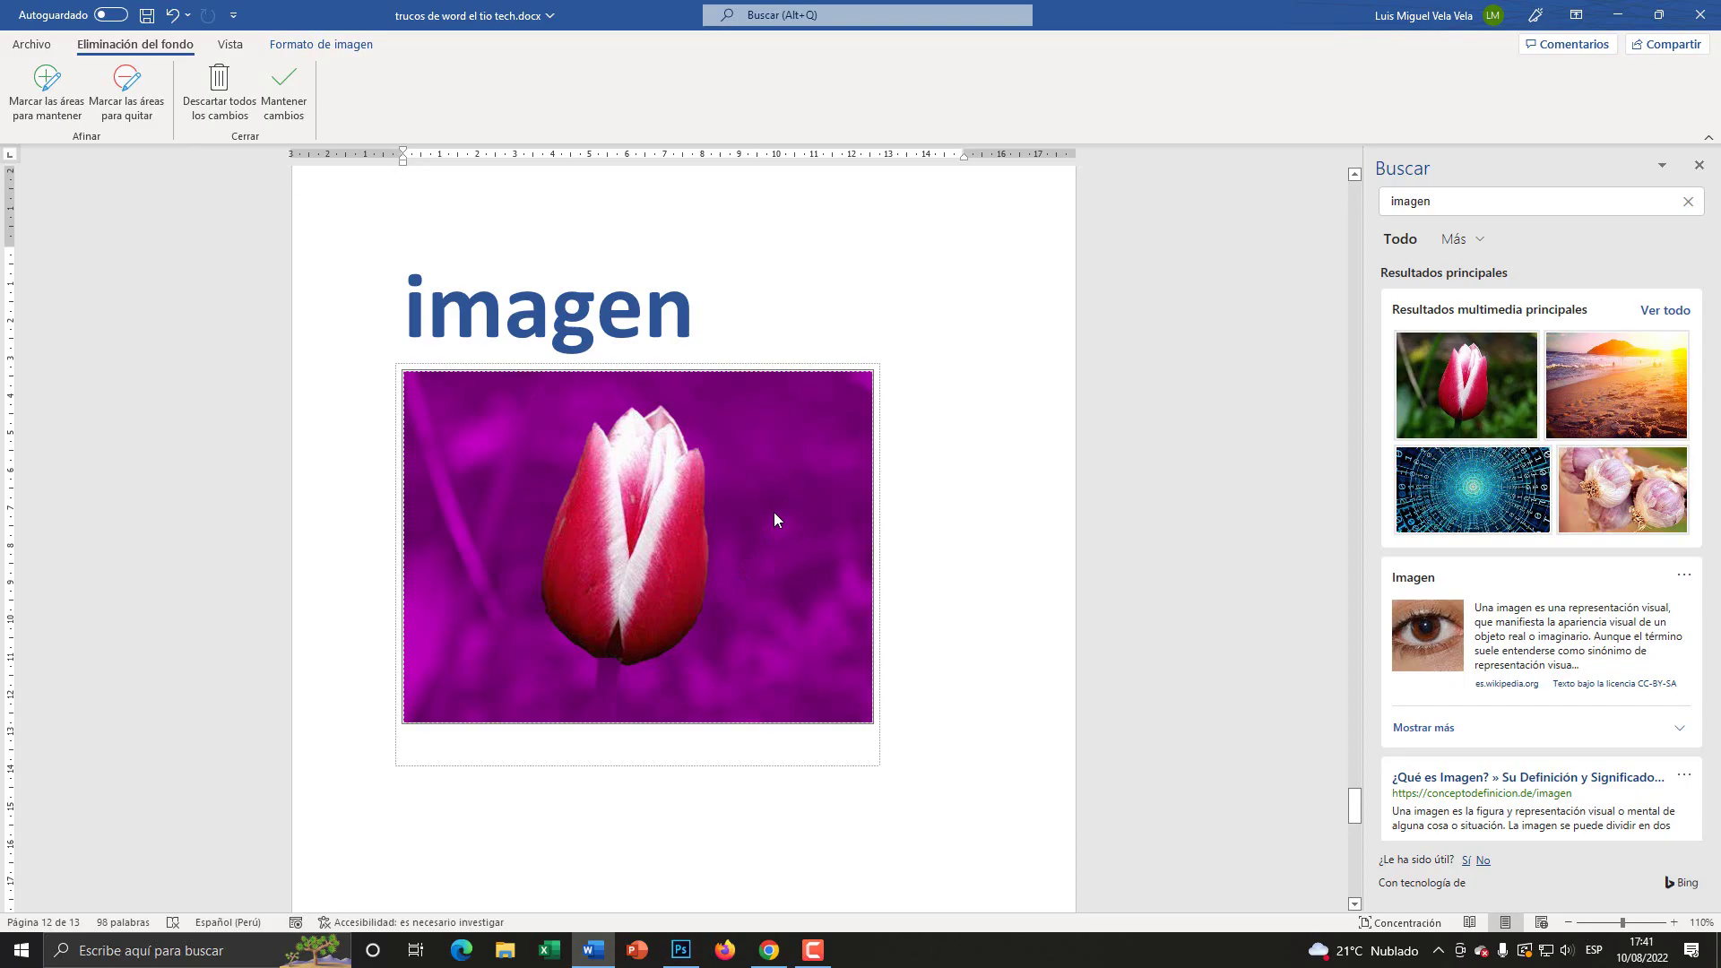
pyautogui.click(47, 84)
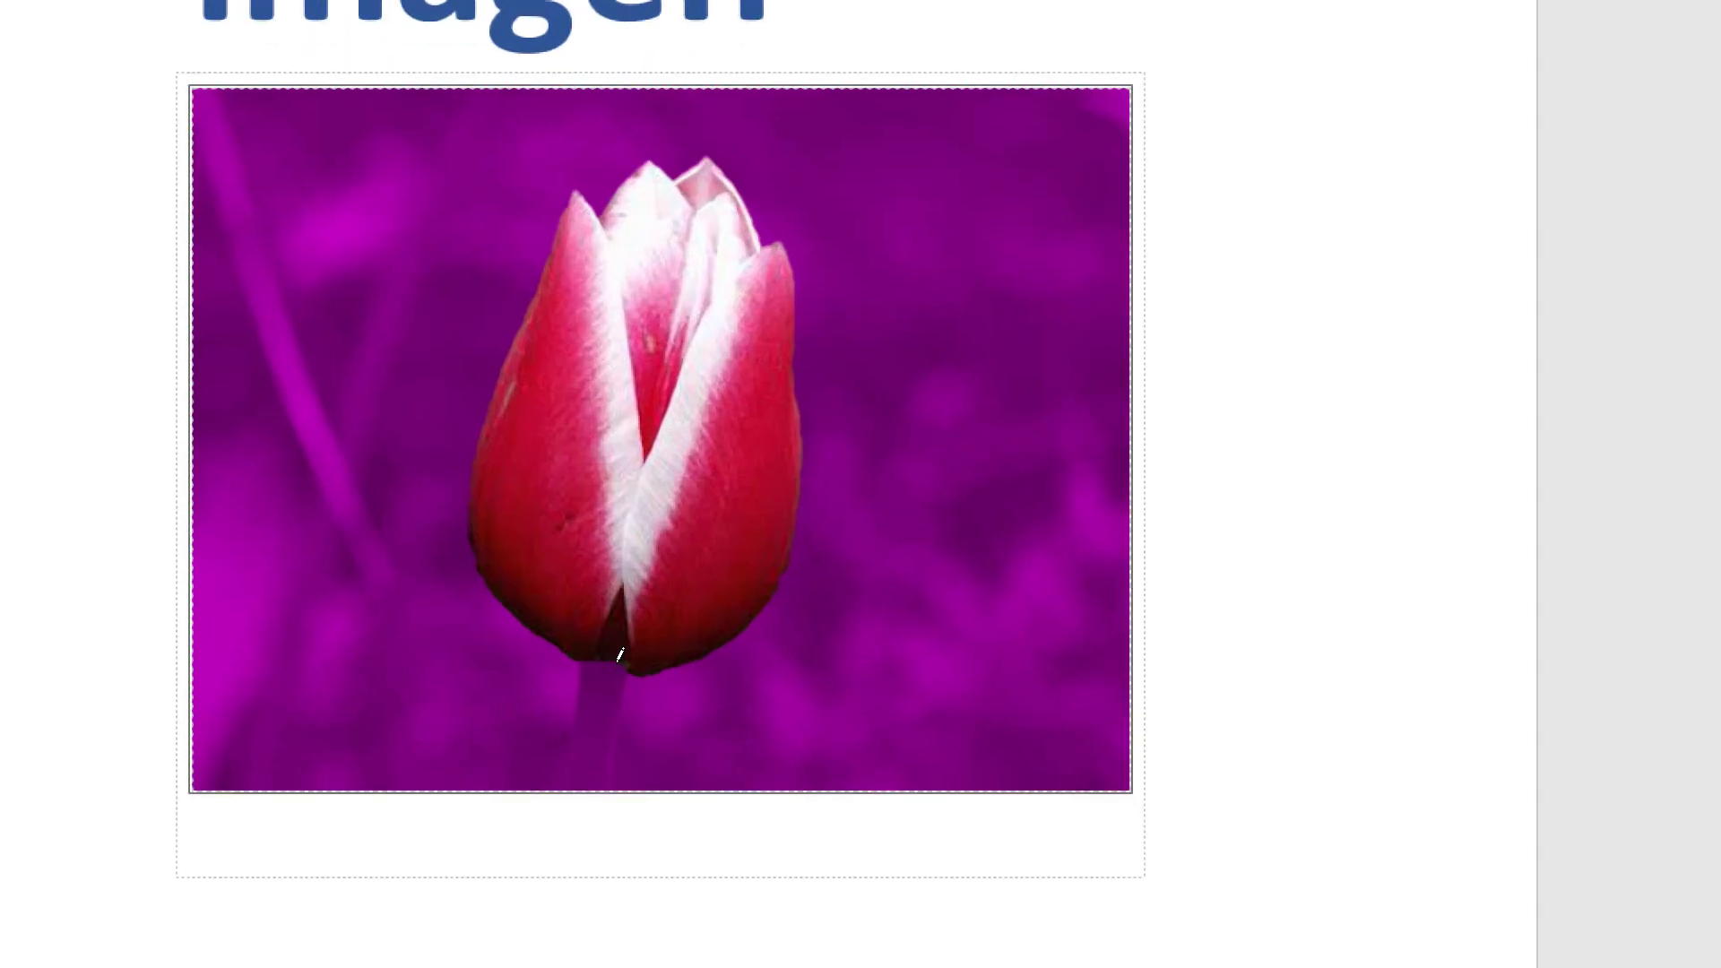
pyautogui.moveTo(614, 659); pyautogui.dragTo(604, 709)
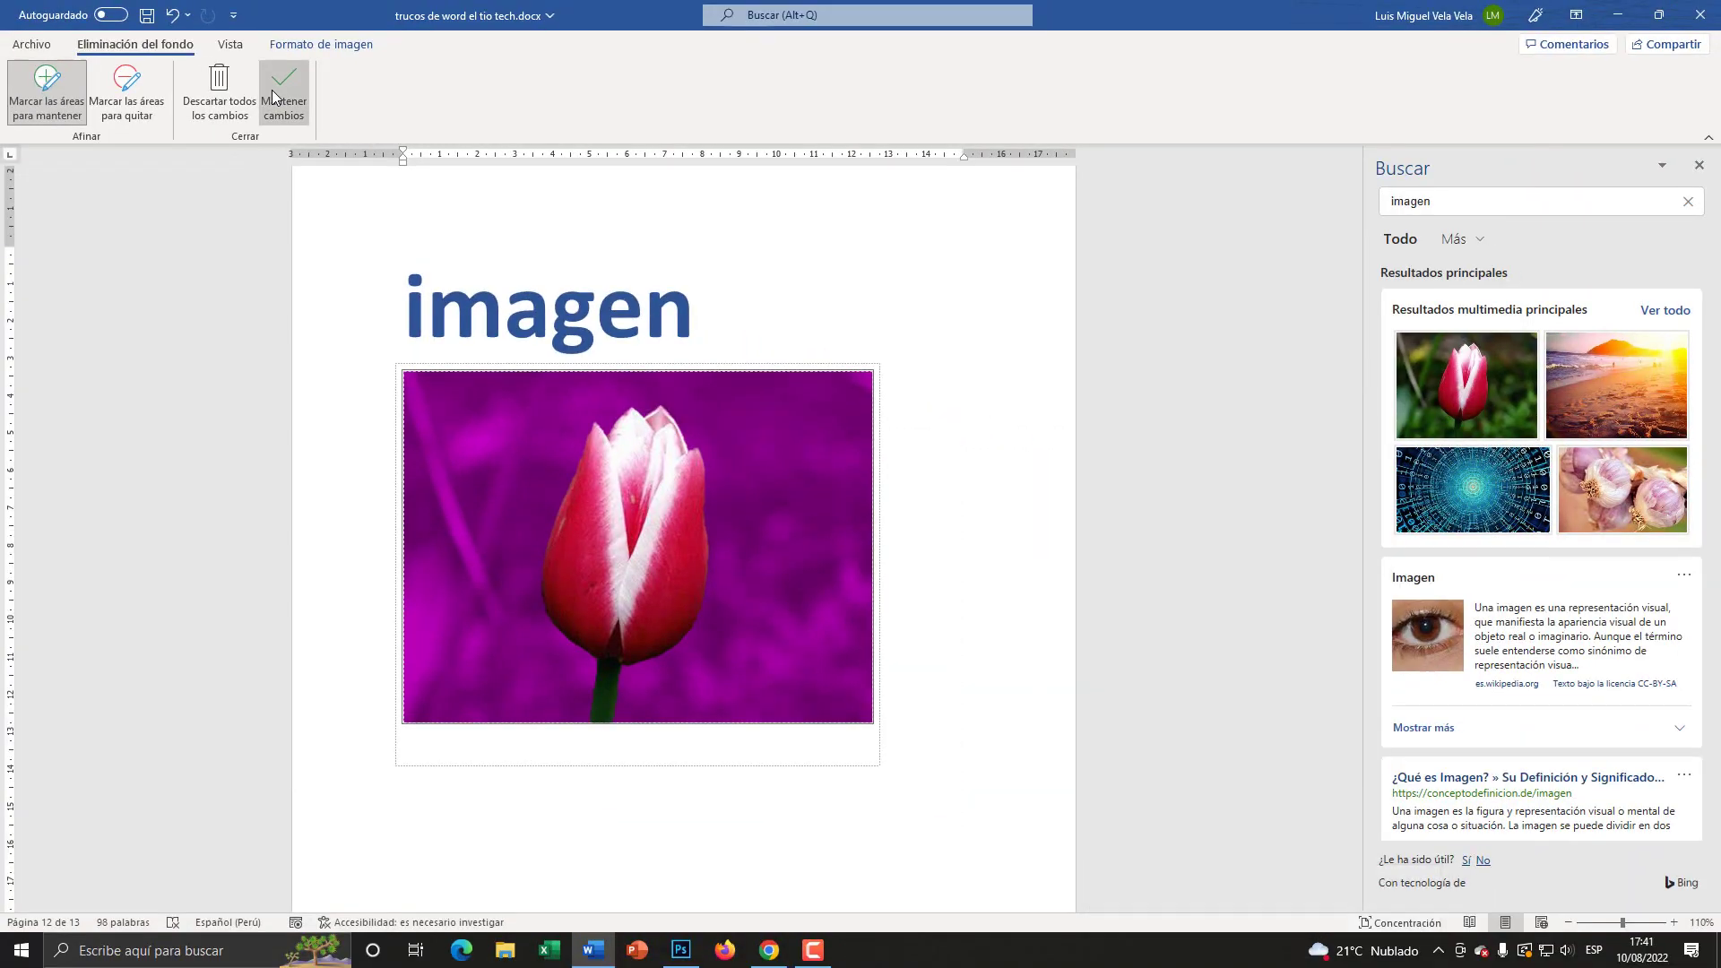
pyautogui.click(277, 89)
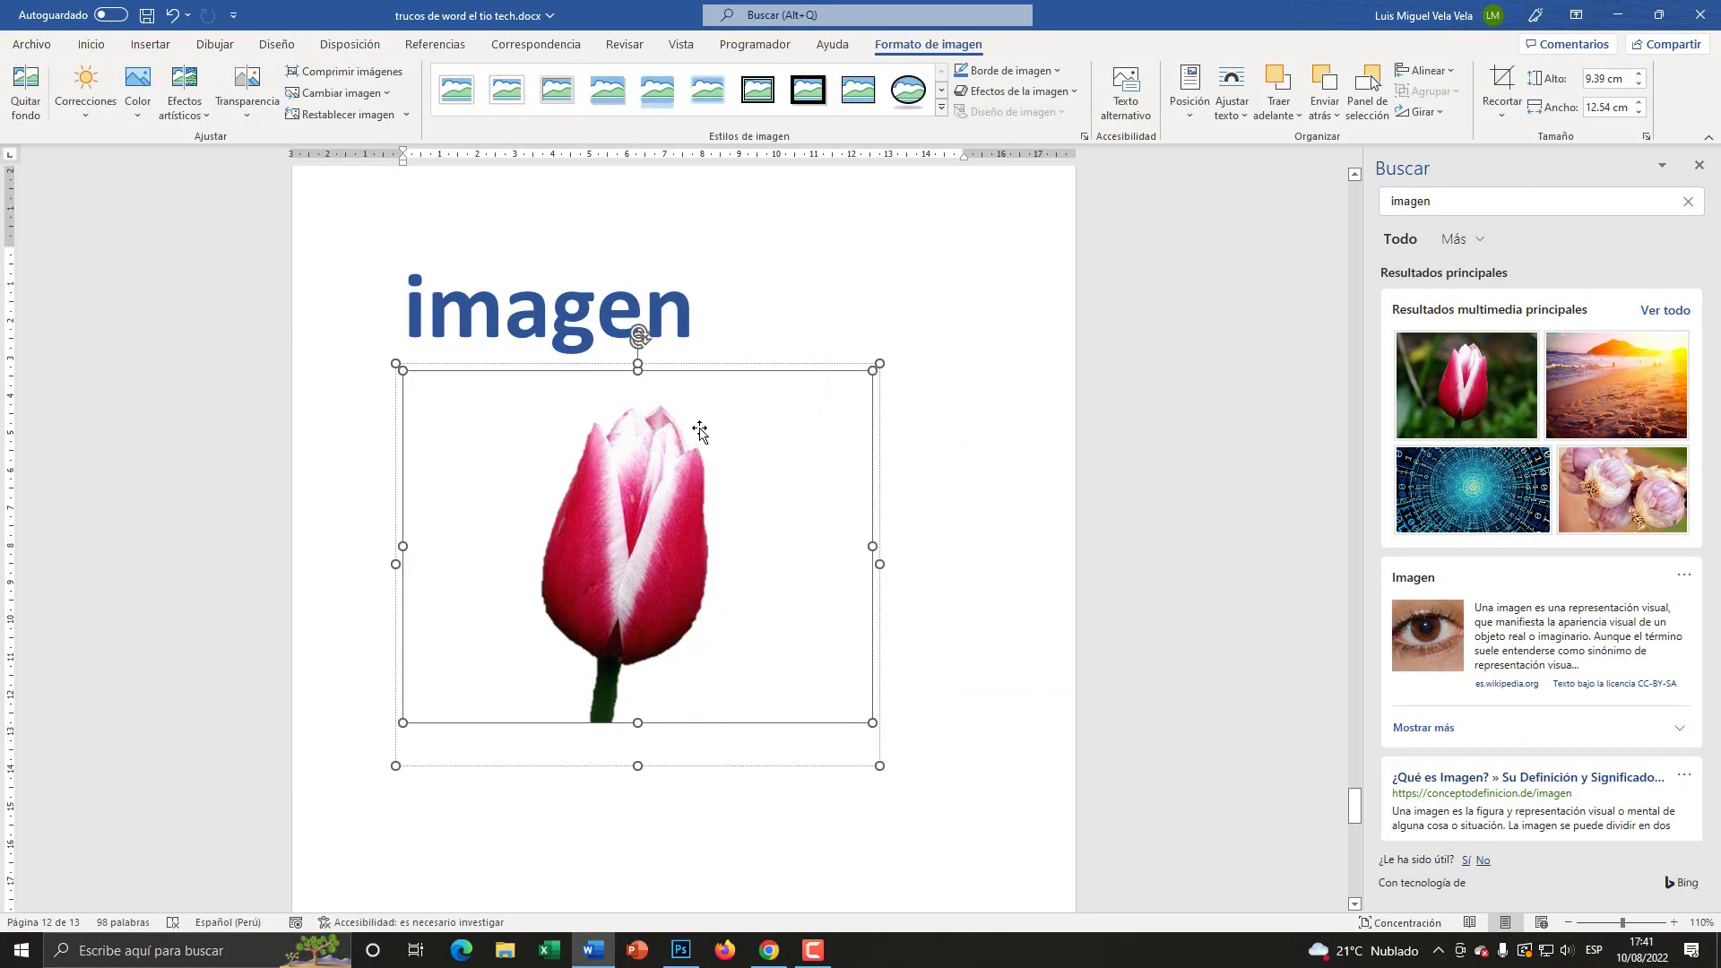
pyautogui.click(922, 536)
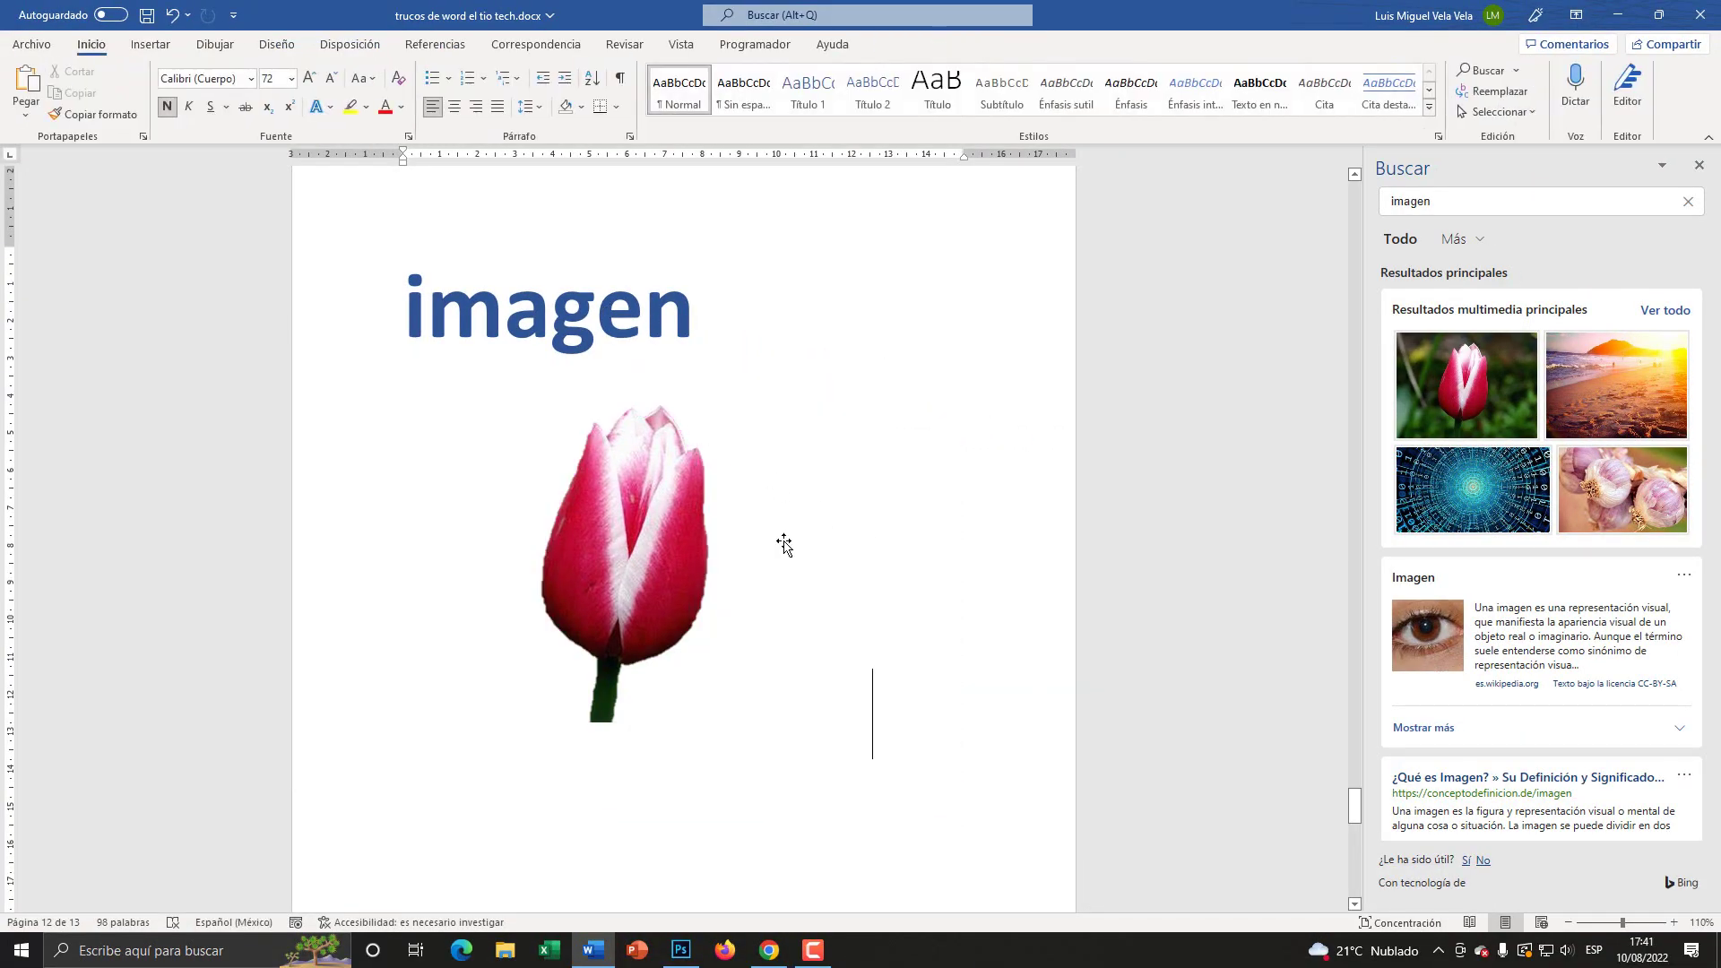
# Place the tulip picture in front of the text and move it lower over the heading.
pyautogui.click(652, 498)
pyautogui.rightClick(633, 491)
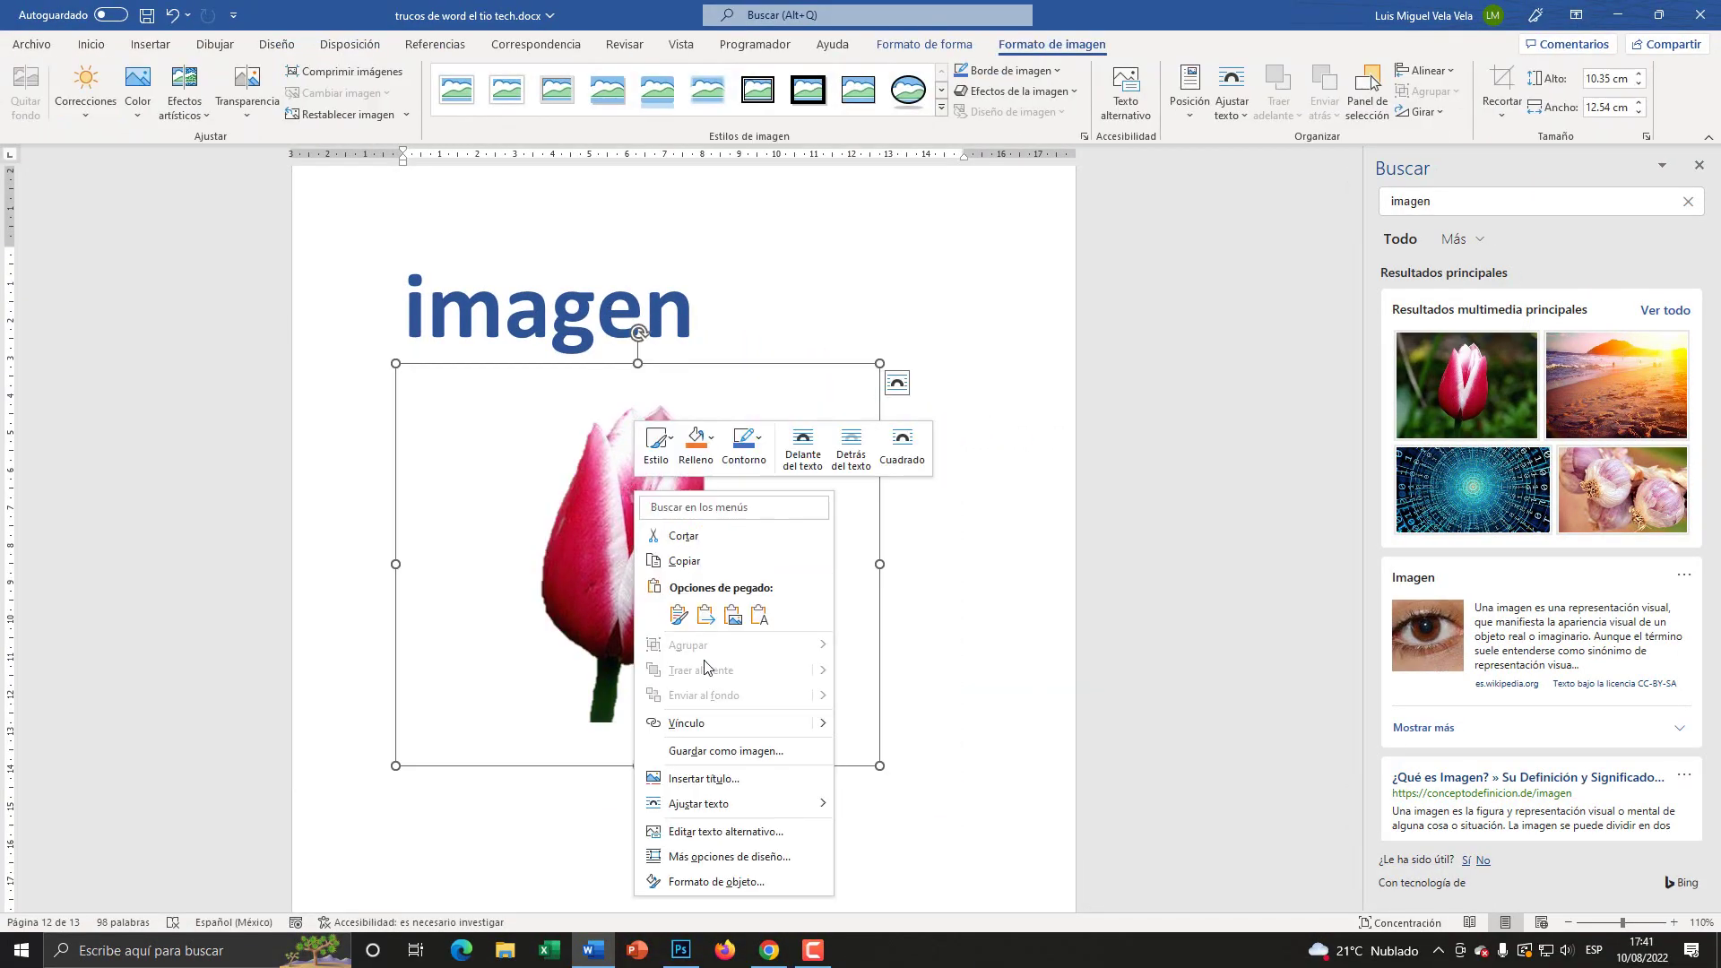
pyautogui.moveTo(699, 804)
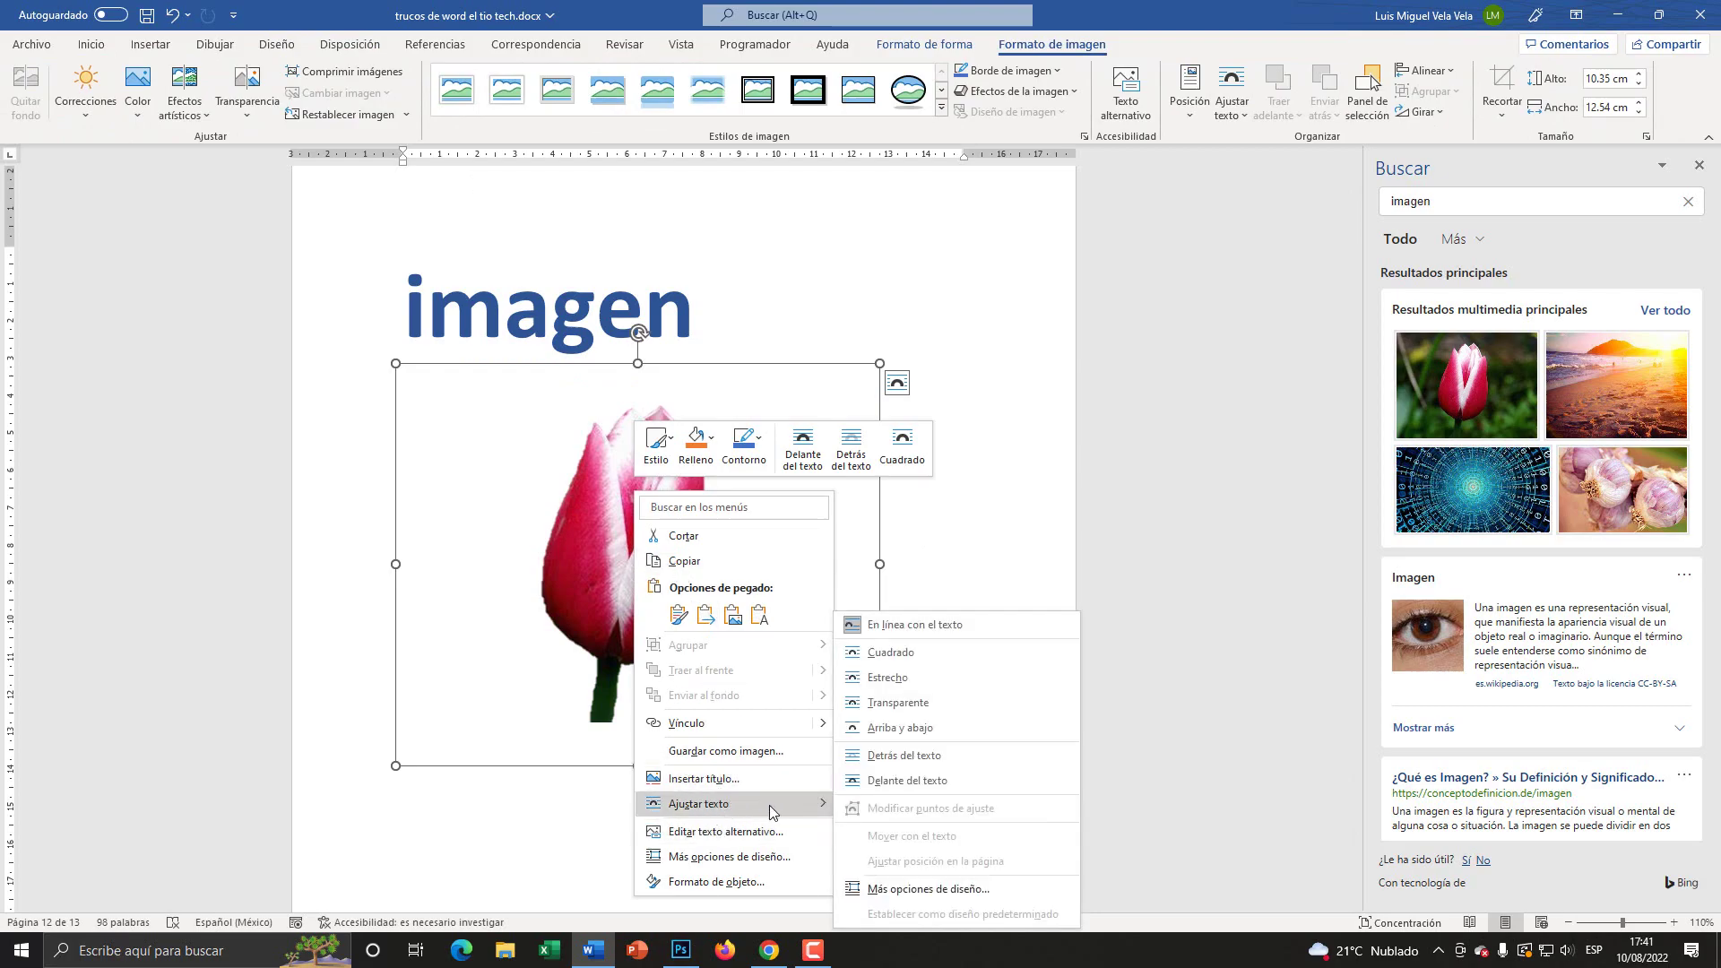
pyautogui.click(891, 781)
pyautogui.scroll(10, 640, 595)
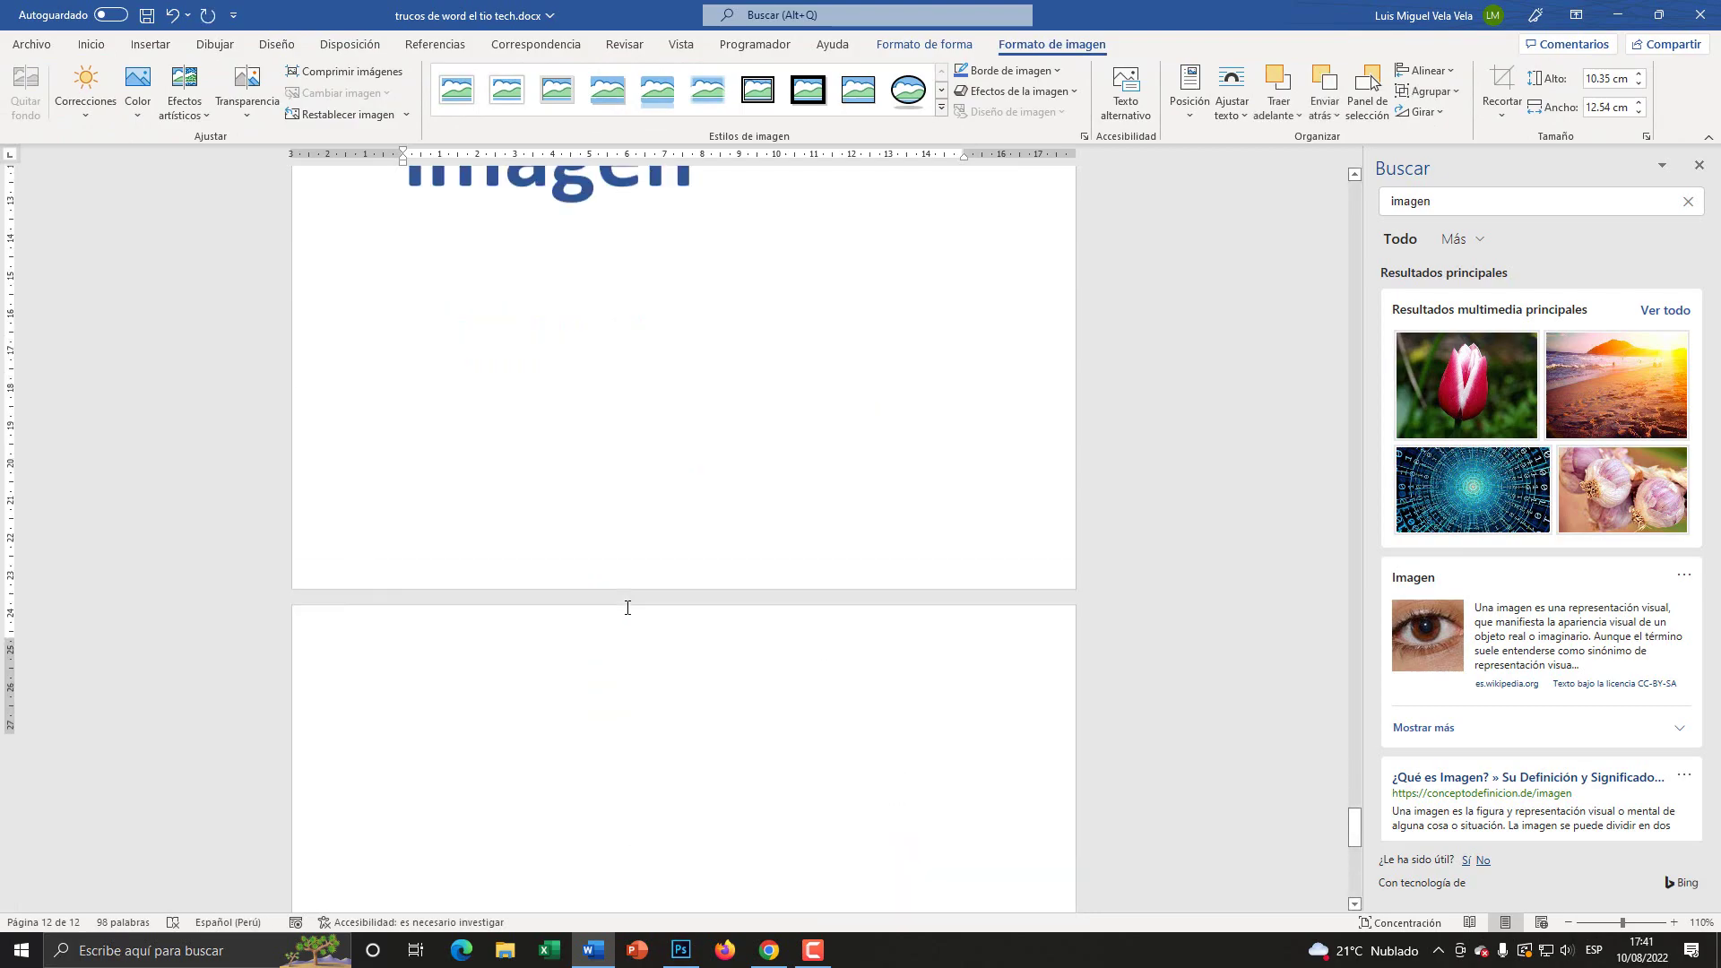
pyautogui.moveTo(536, 611)
pyautogui.mouseDown()
pyautogui.moveTo(567, 721)
pyautogui.moveTo(738, 643)
pyautogui.mouseUp()
# Put the insertion point on blank page 12 after the tulip image.
pyautogui.scroll(-1, 737, 643)
pyautogui.scroll(-6, 737, 643)
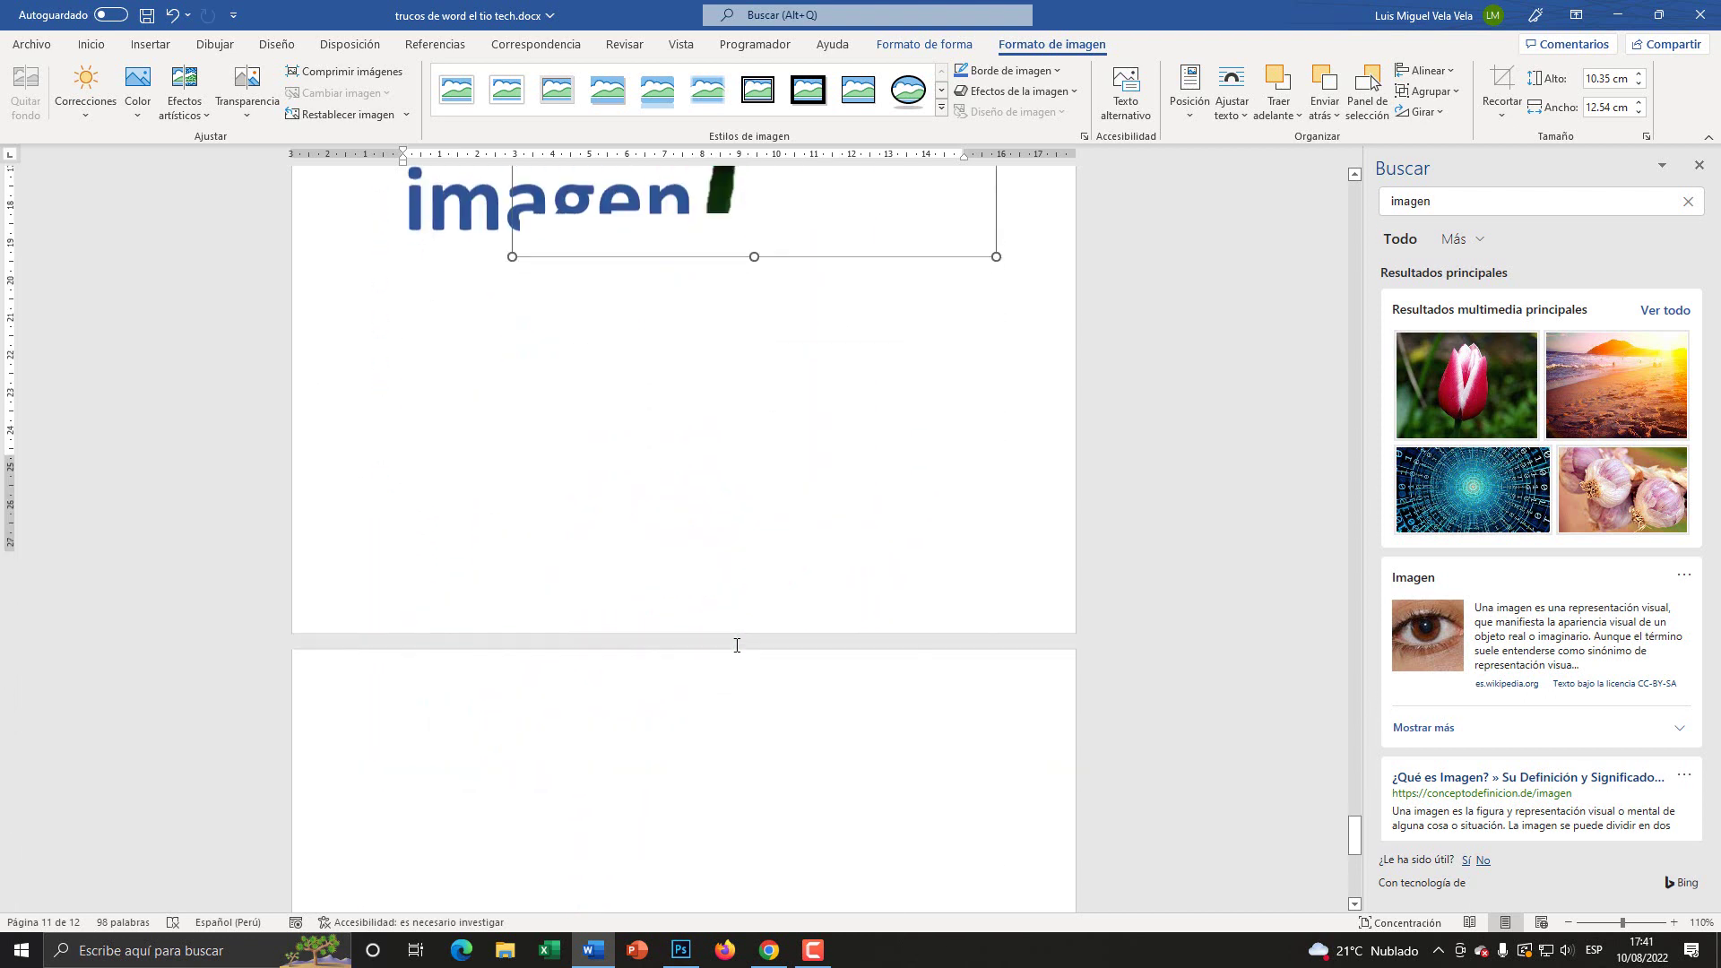
pyautogui.scroll(-5, 730, 652)
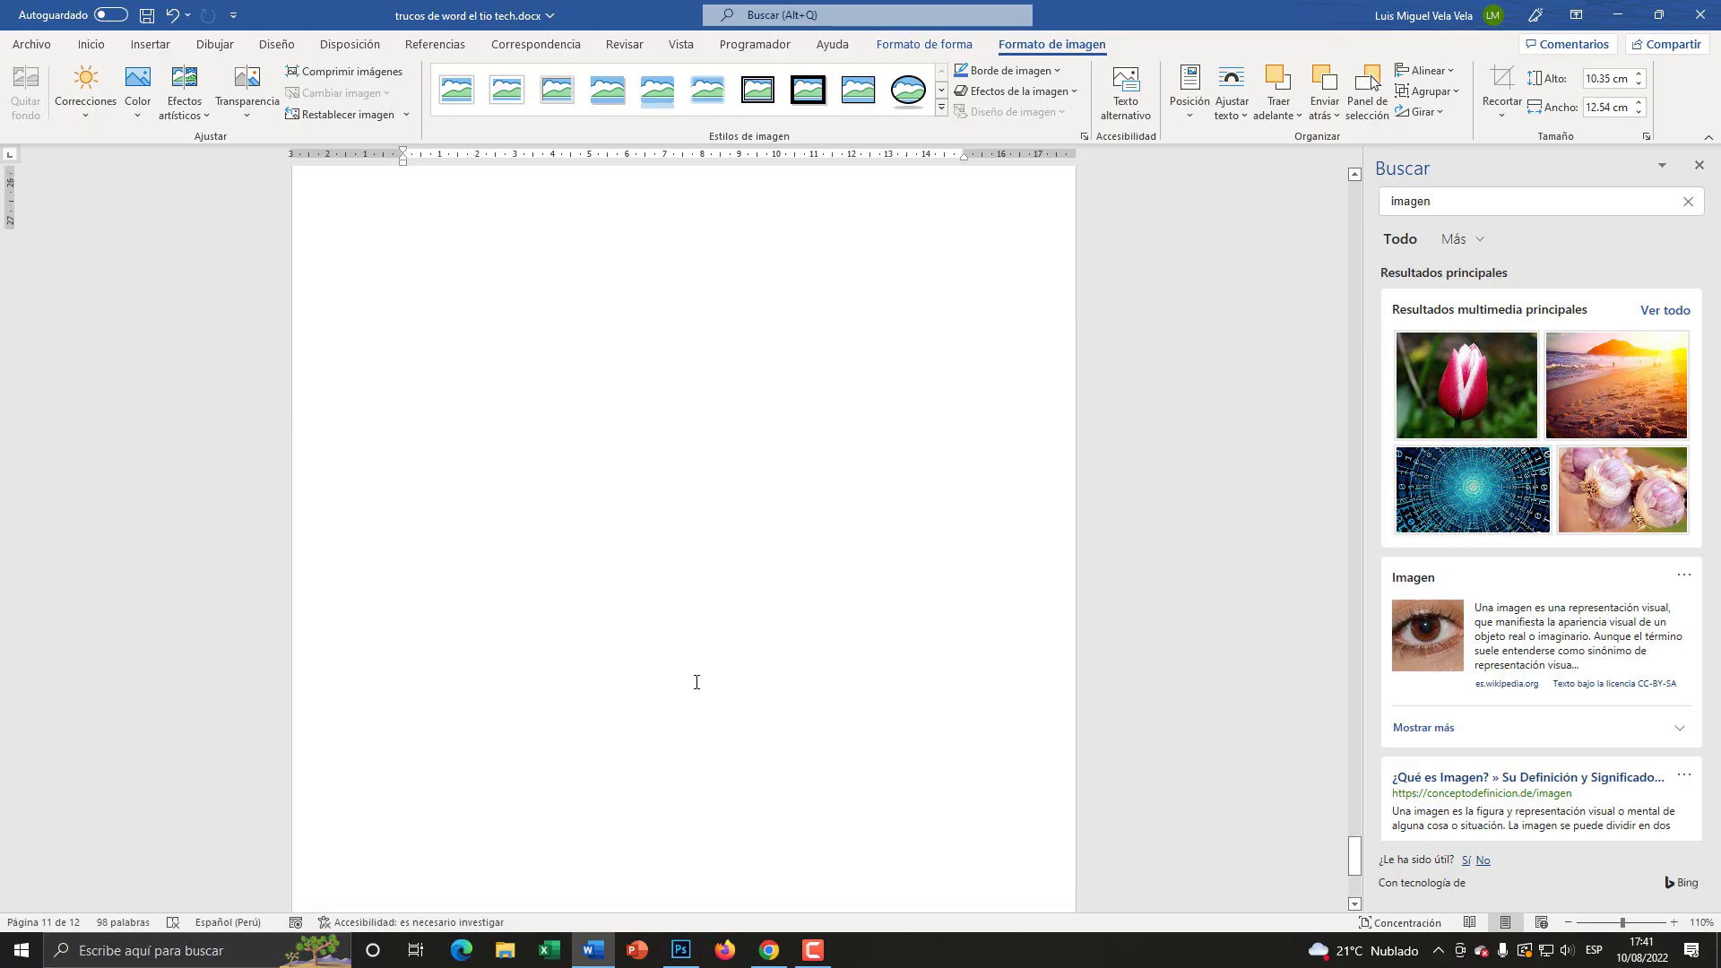
pyautogui.scroll(3, 703, 663)
pyautogui.scroll(3, 707, 653)
pyautogui.scroll(-3, 744, 619)
pyautogui.scroll(-1, 744, 618)
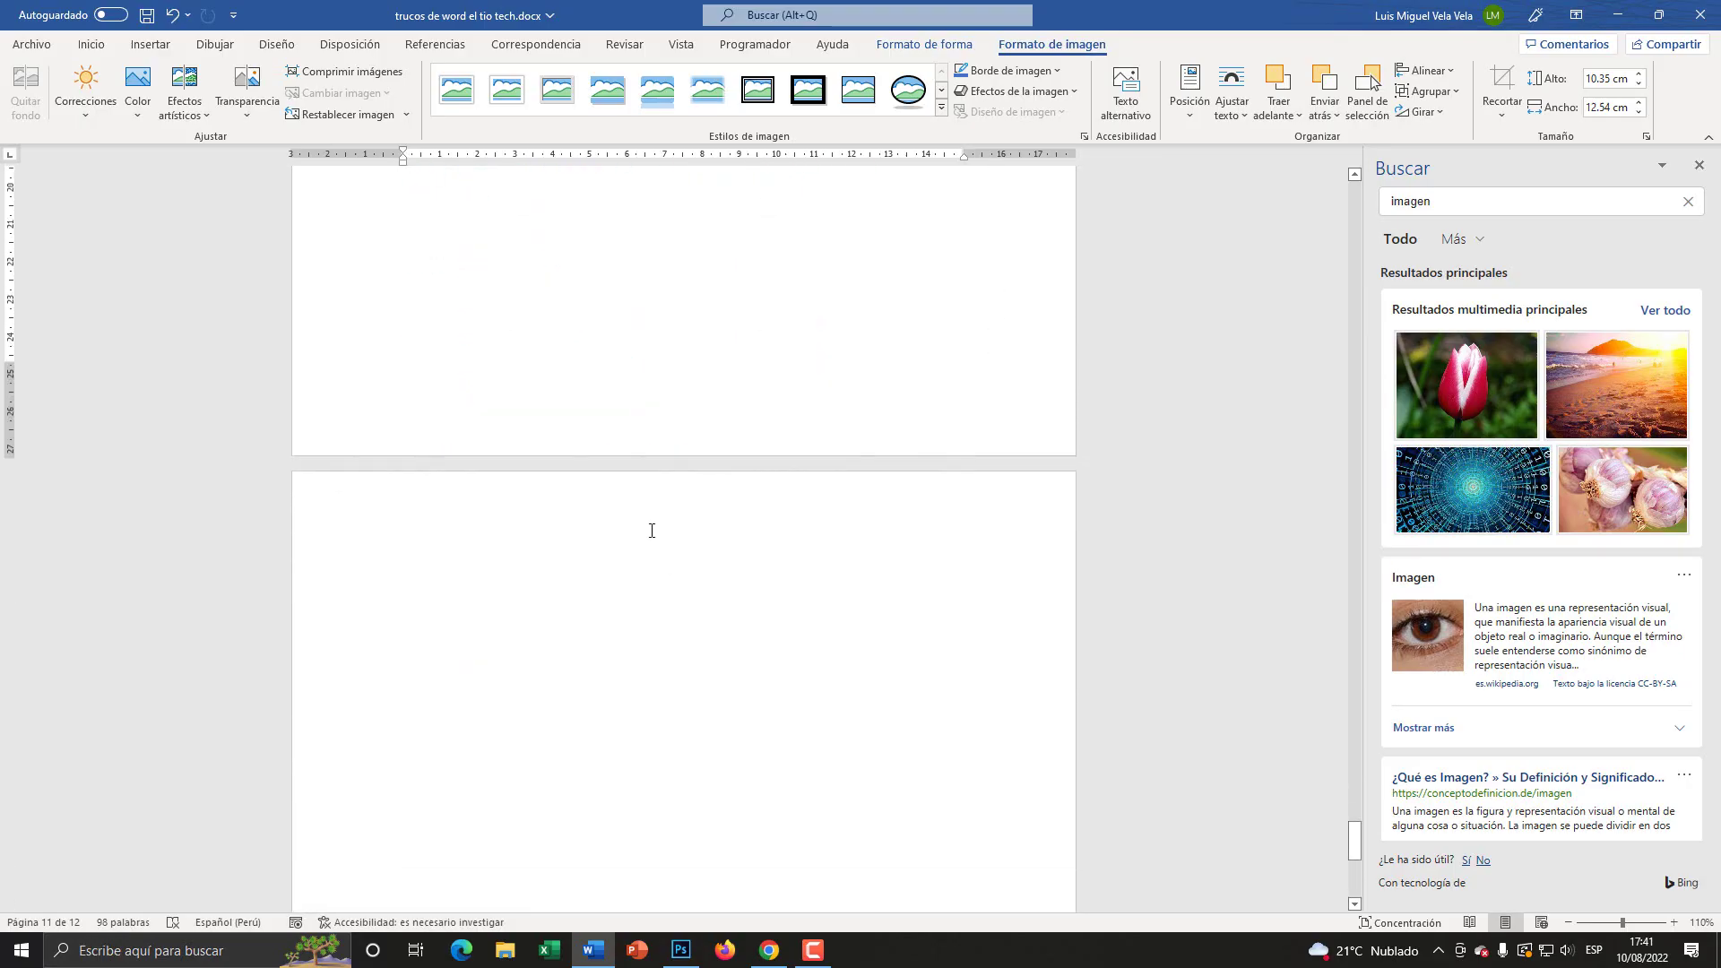
pyautogui.click(651, 530)
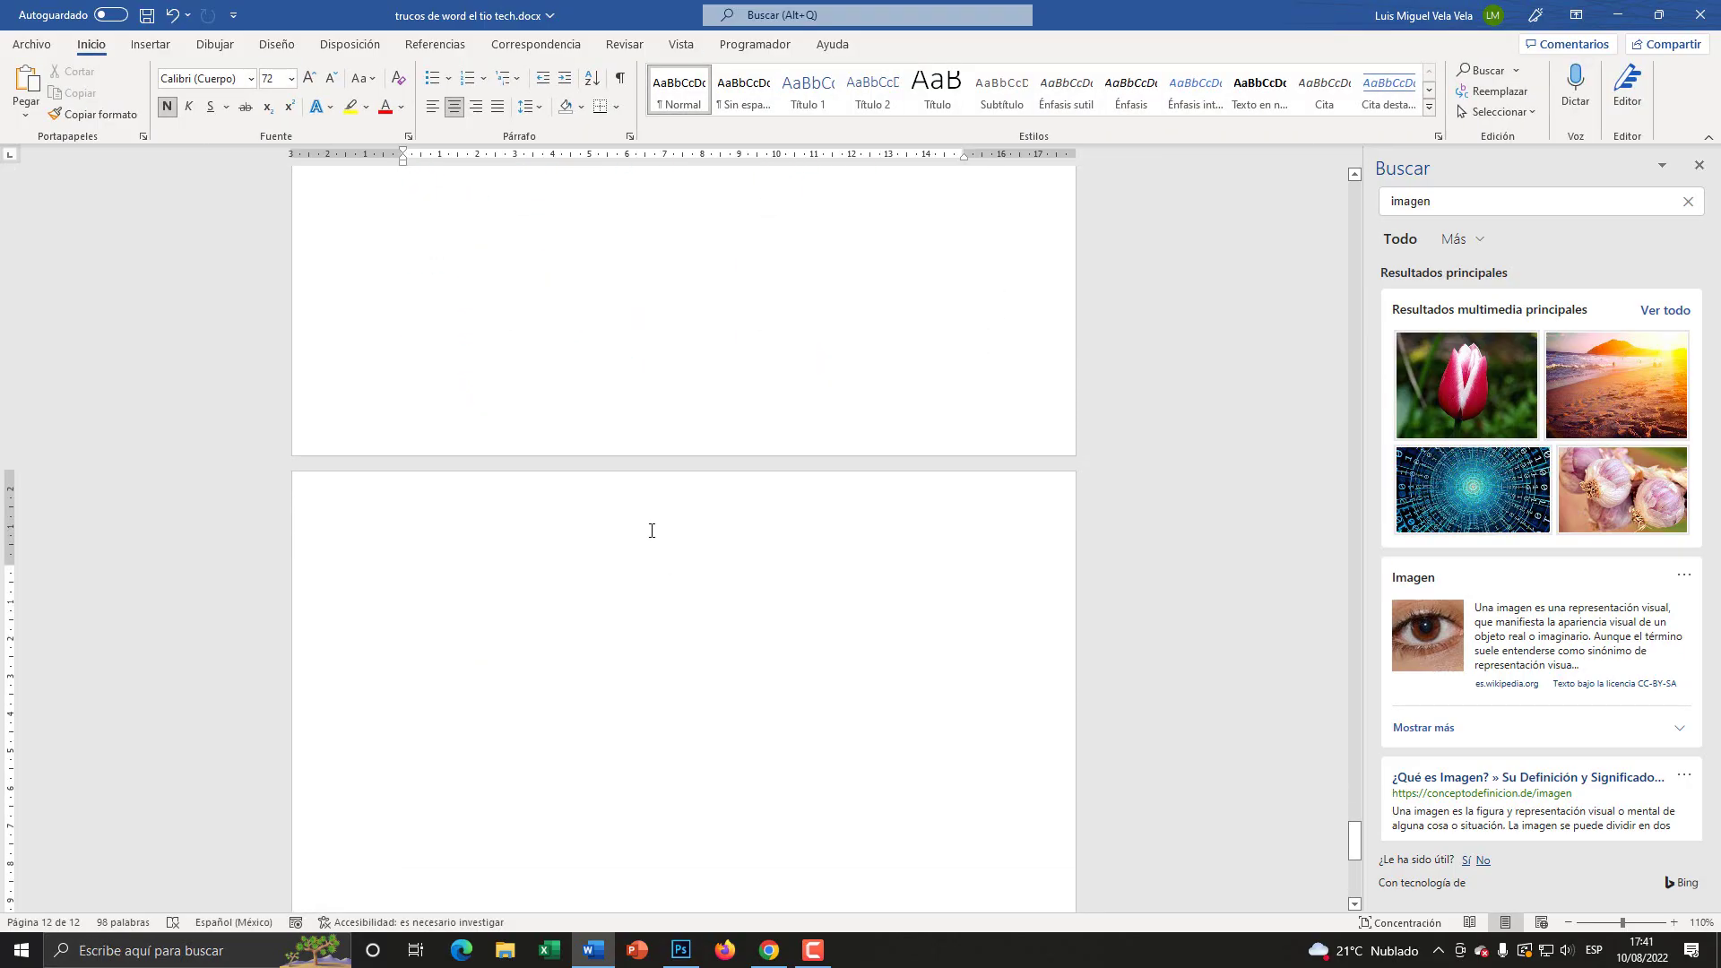
# Close the Buscar pane, shrink the text size and expand =rand(2) into sample paragraphs.
pyautogui.click(1698, 165)
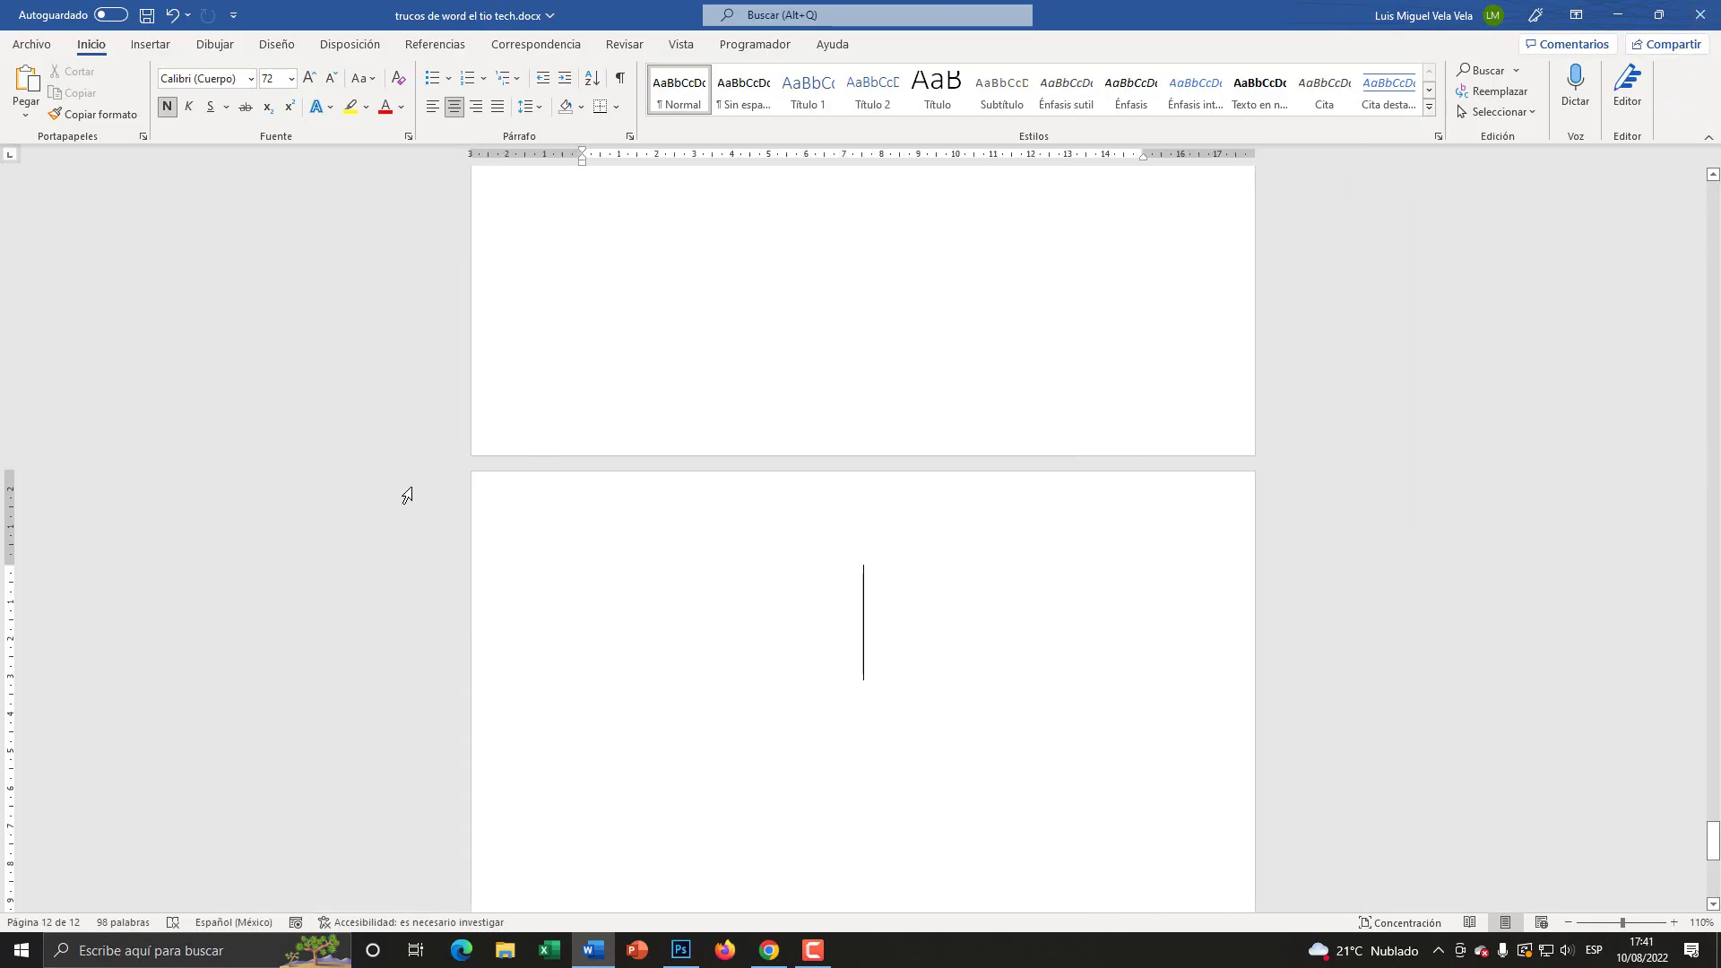
pyautogui.hotkey('ctrl', 'z')
pyautogui.hotkey('ctrl', 'z')
pyautogui.write('=')
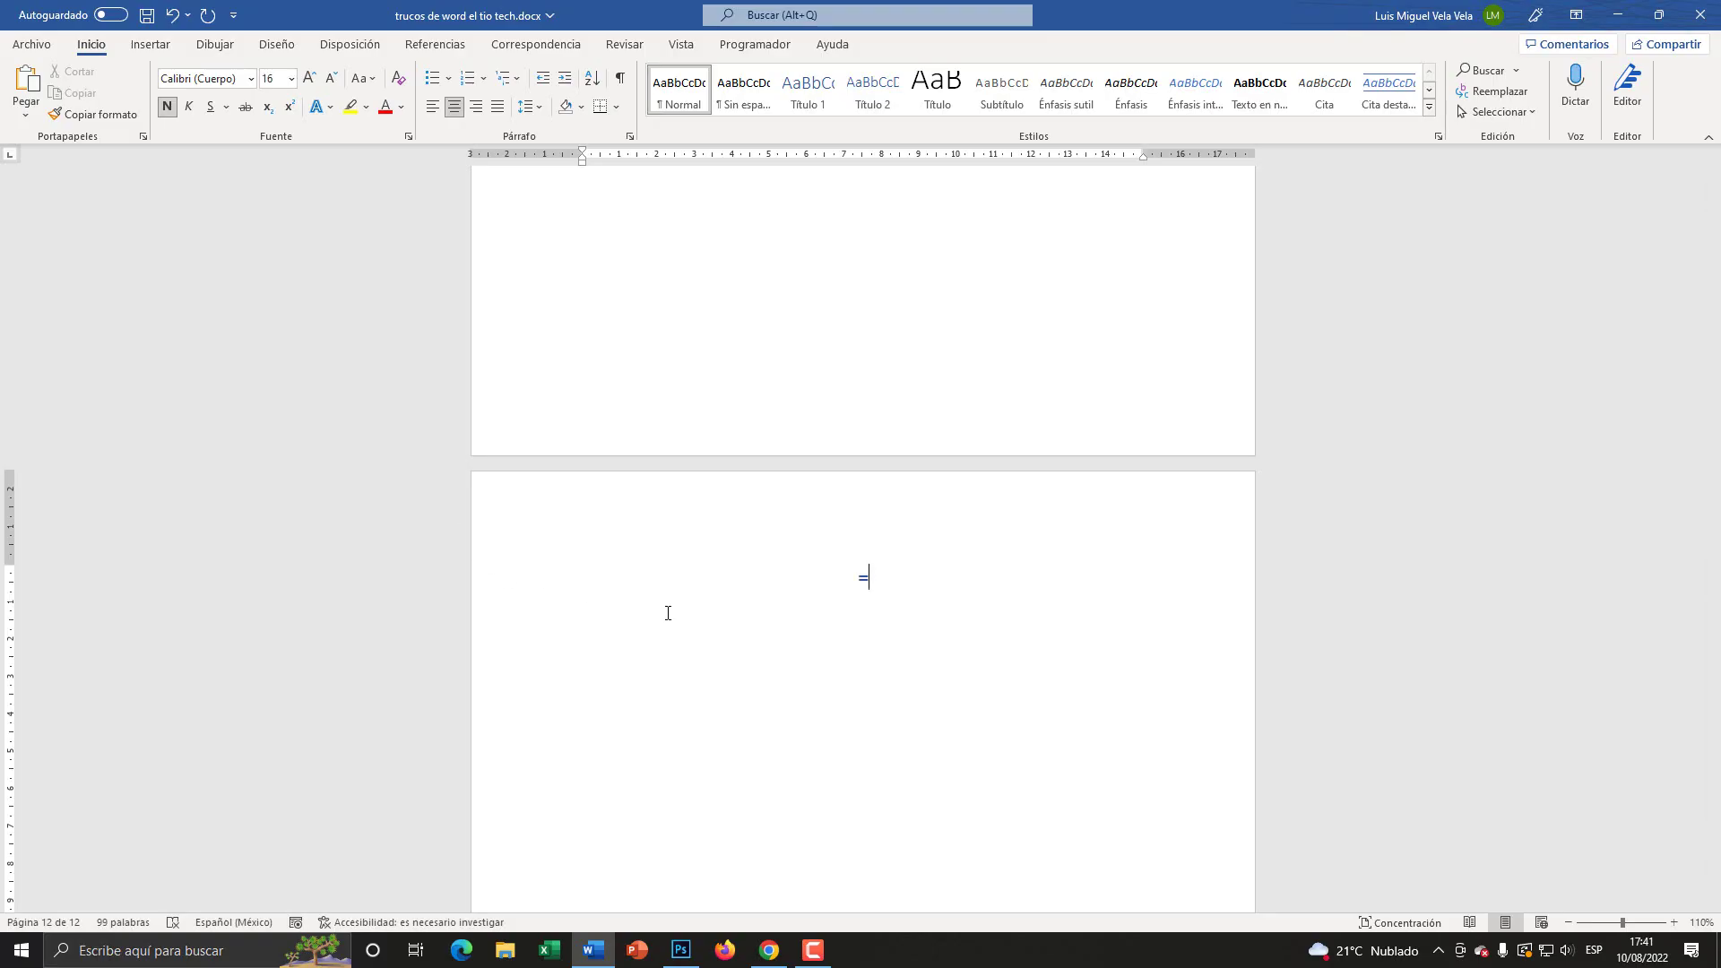
pyautogui.write('rand')
pyautogui.write('(')
pyautogui.write('2')
pyautogui.write(')')
pyautogui.press('Return')
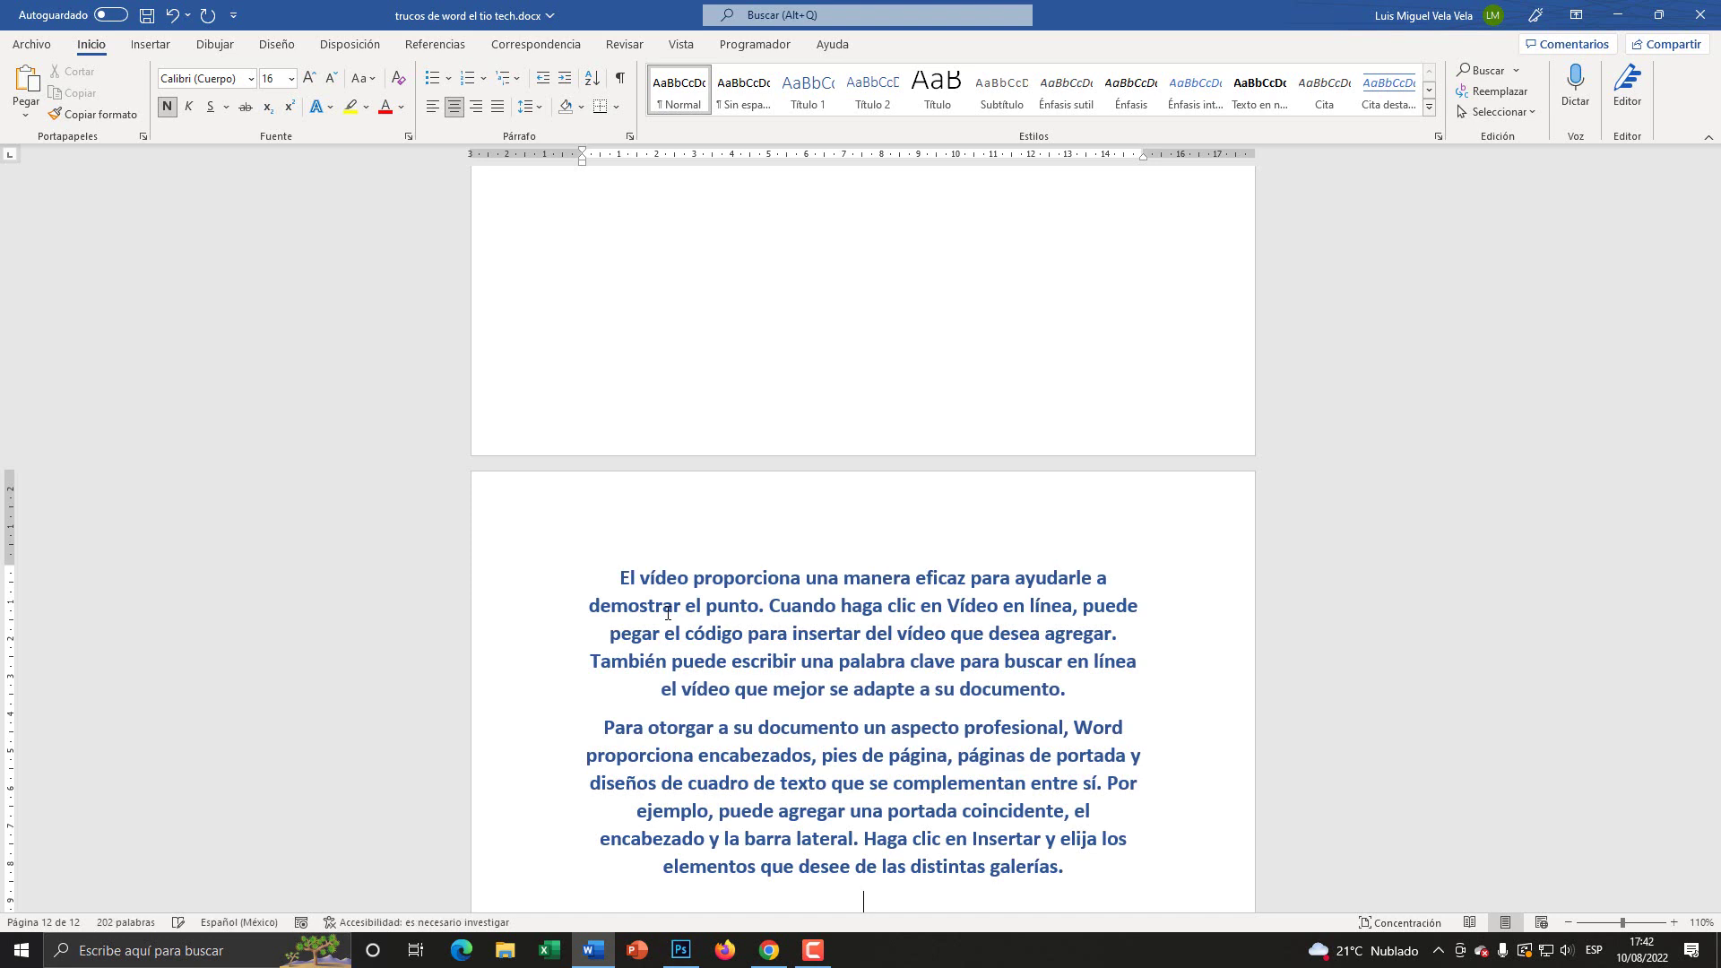
# Highlight the two generated paragraphs, then undo back to the =rand(2) formula.
pyautogui.scroll(-2, 973, 523)
pyautogui.moveTo(1060, 506); pyautogui.dragTo(618, 395)
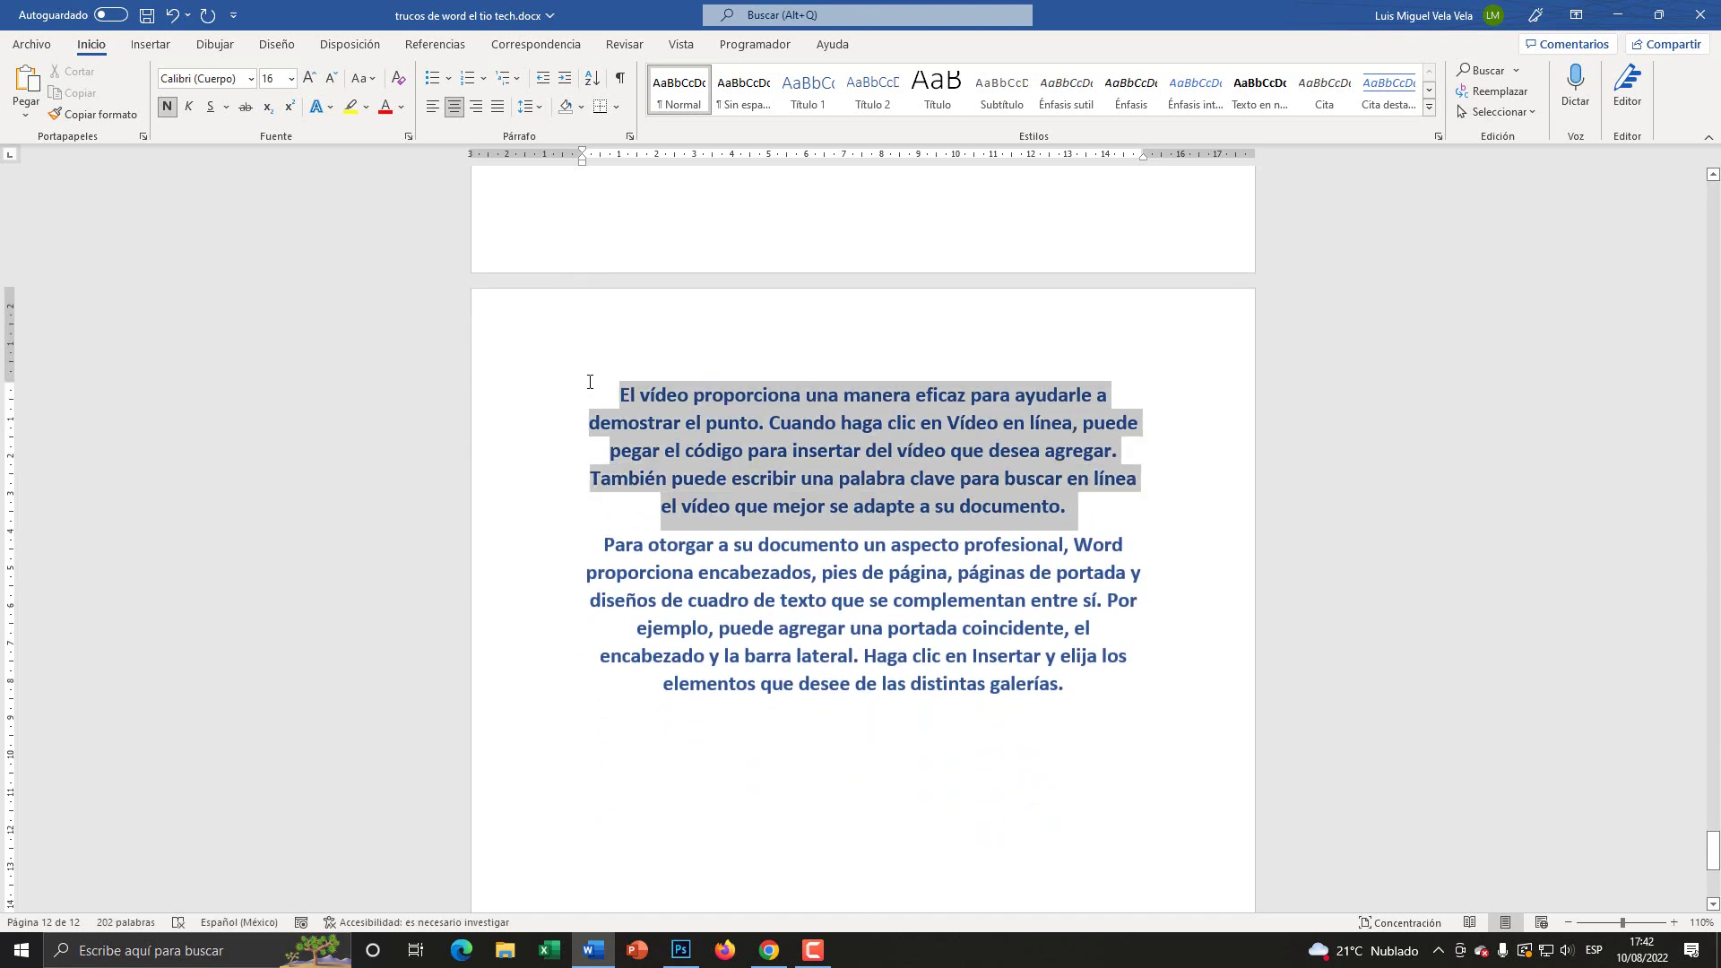
pyautogui.moveTo(1066, 684); pyautogui.dragTo(604, 545)
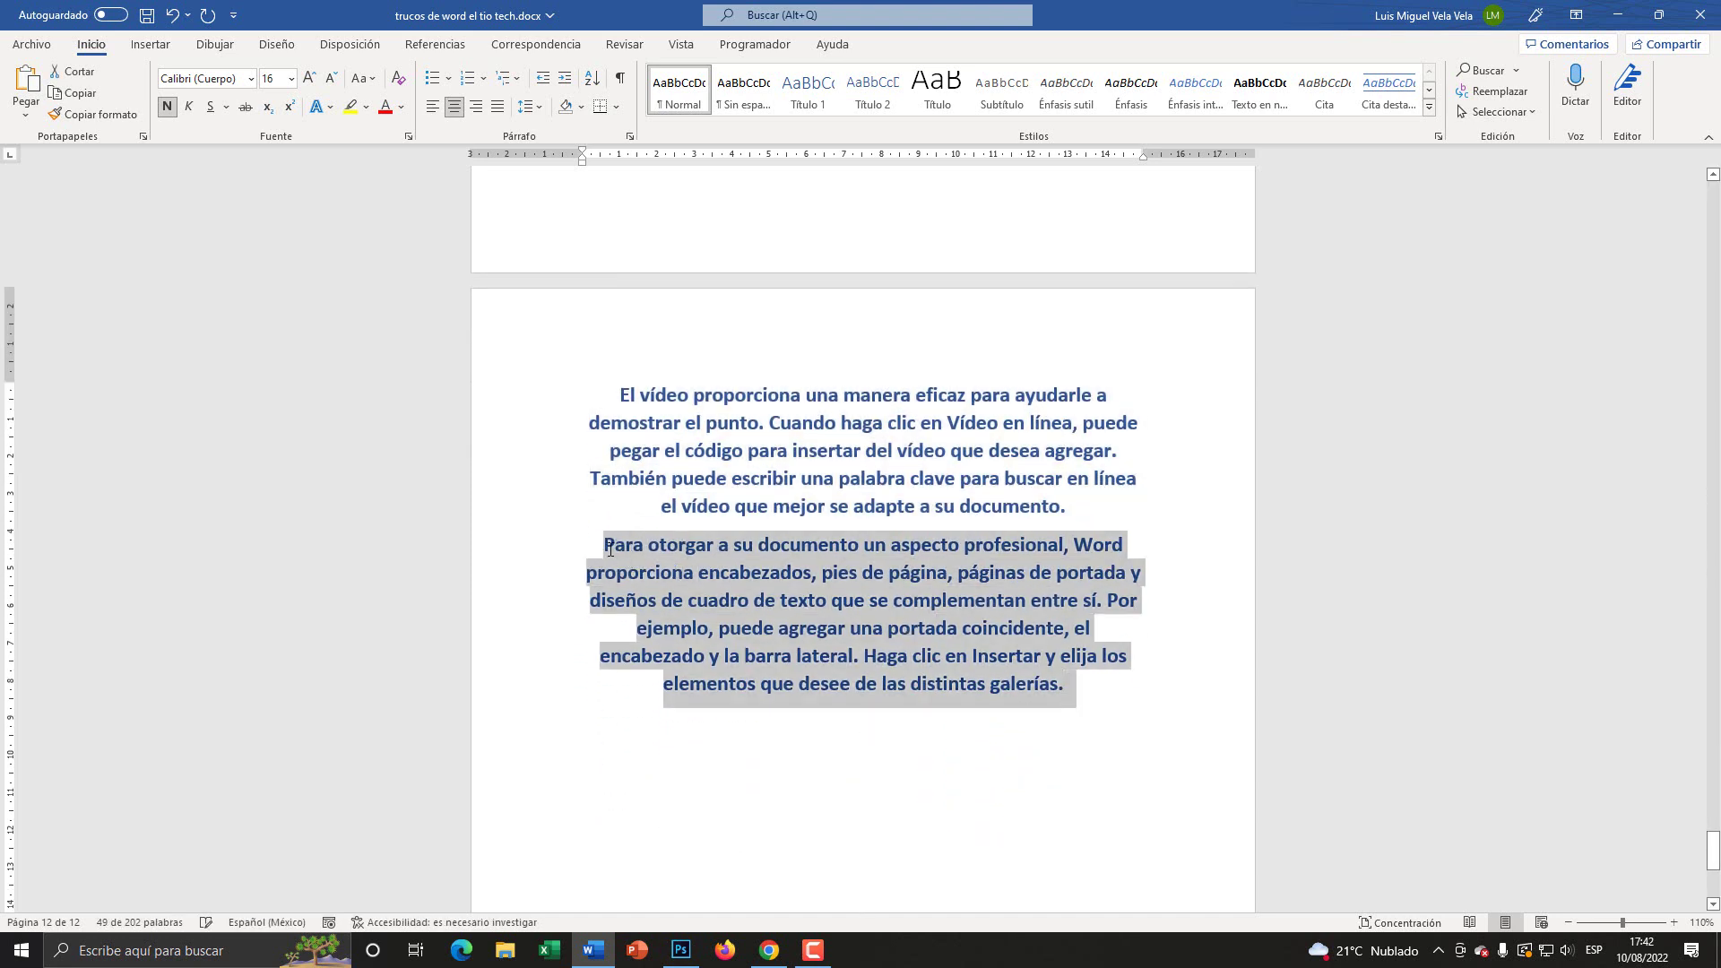
pyautogui.hotkey('ctrl', 'z')
# Change the formula's paragraph count from 2 to 3, removing a stray line break.
pyautogui.click(884, 405)
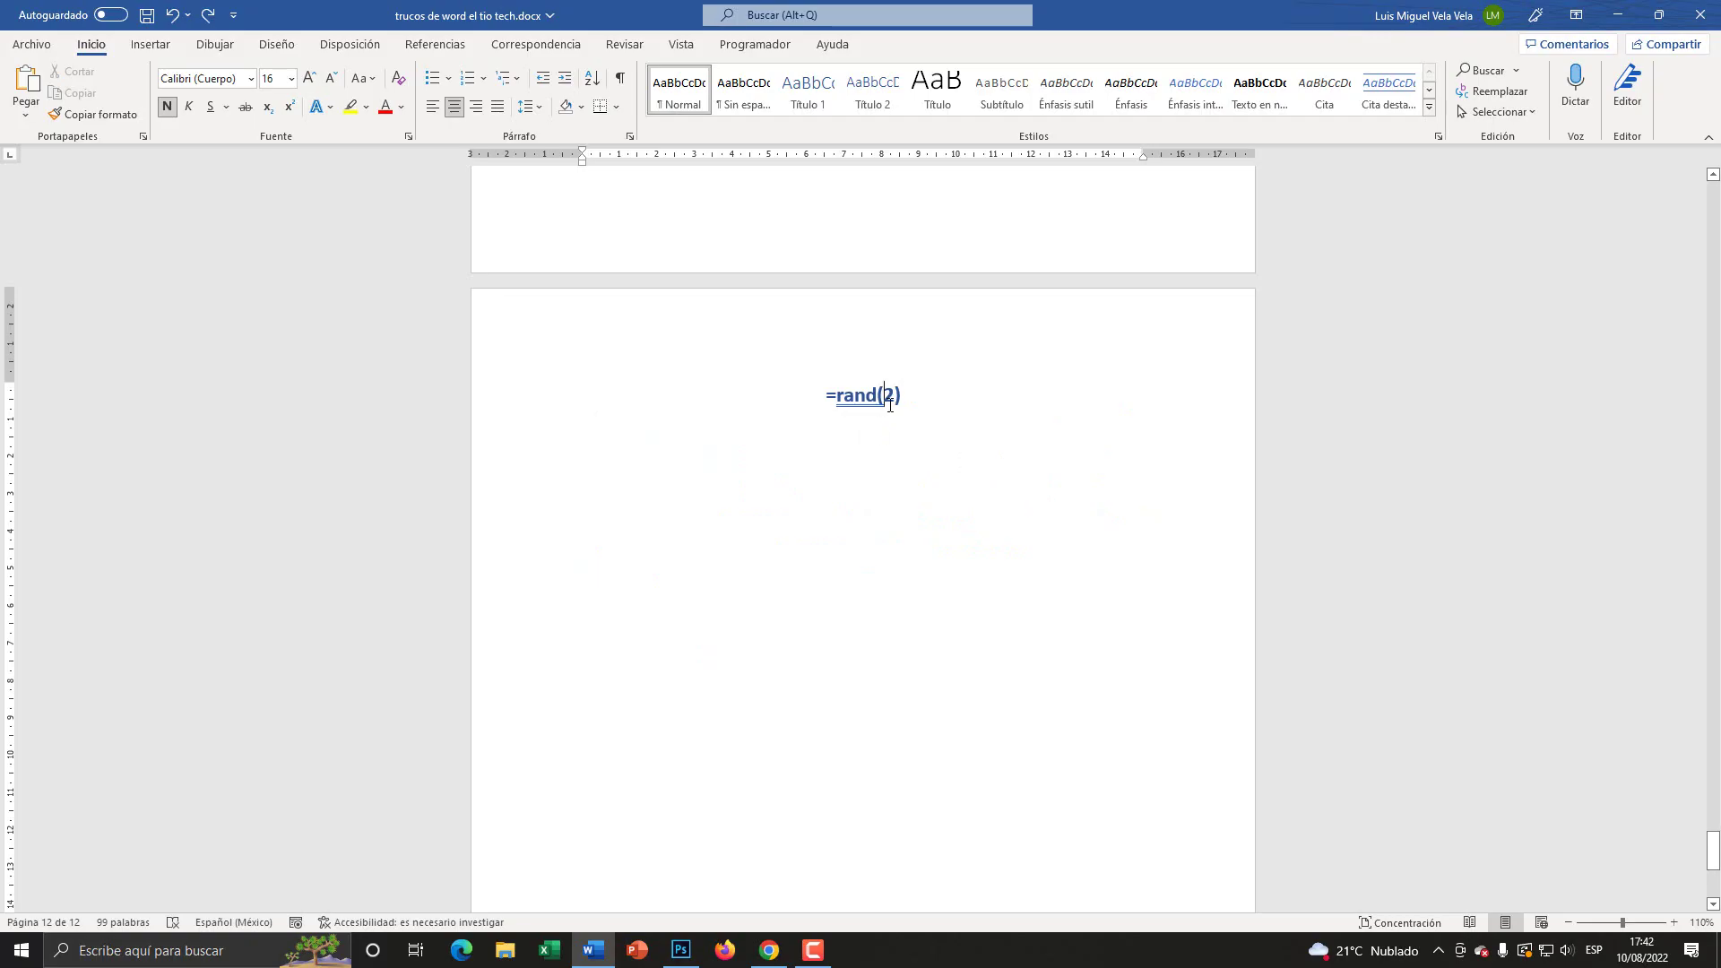
pyautogui.press('Delete')
pyautogui.write('3')
pyautogui.press('Return')
pyautogui.press('BackSpace')
pyautogui.press('BackSpace')
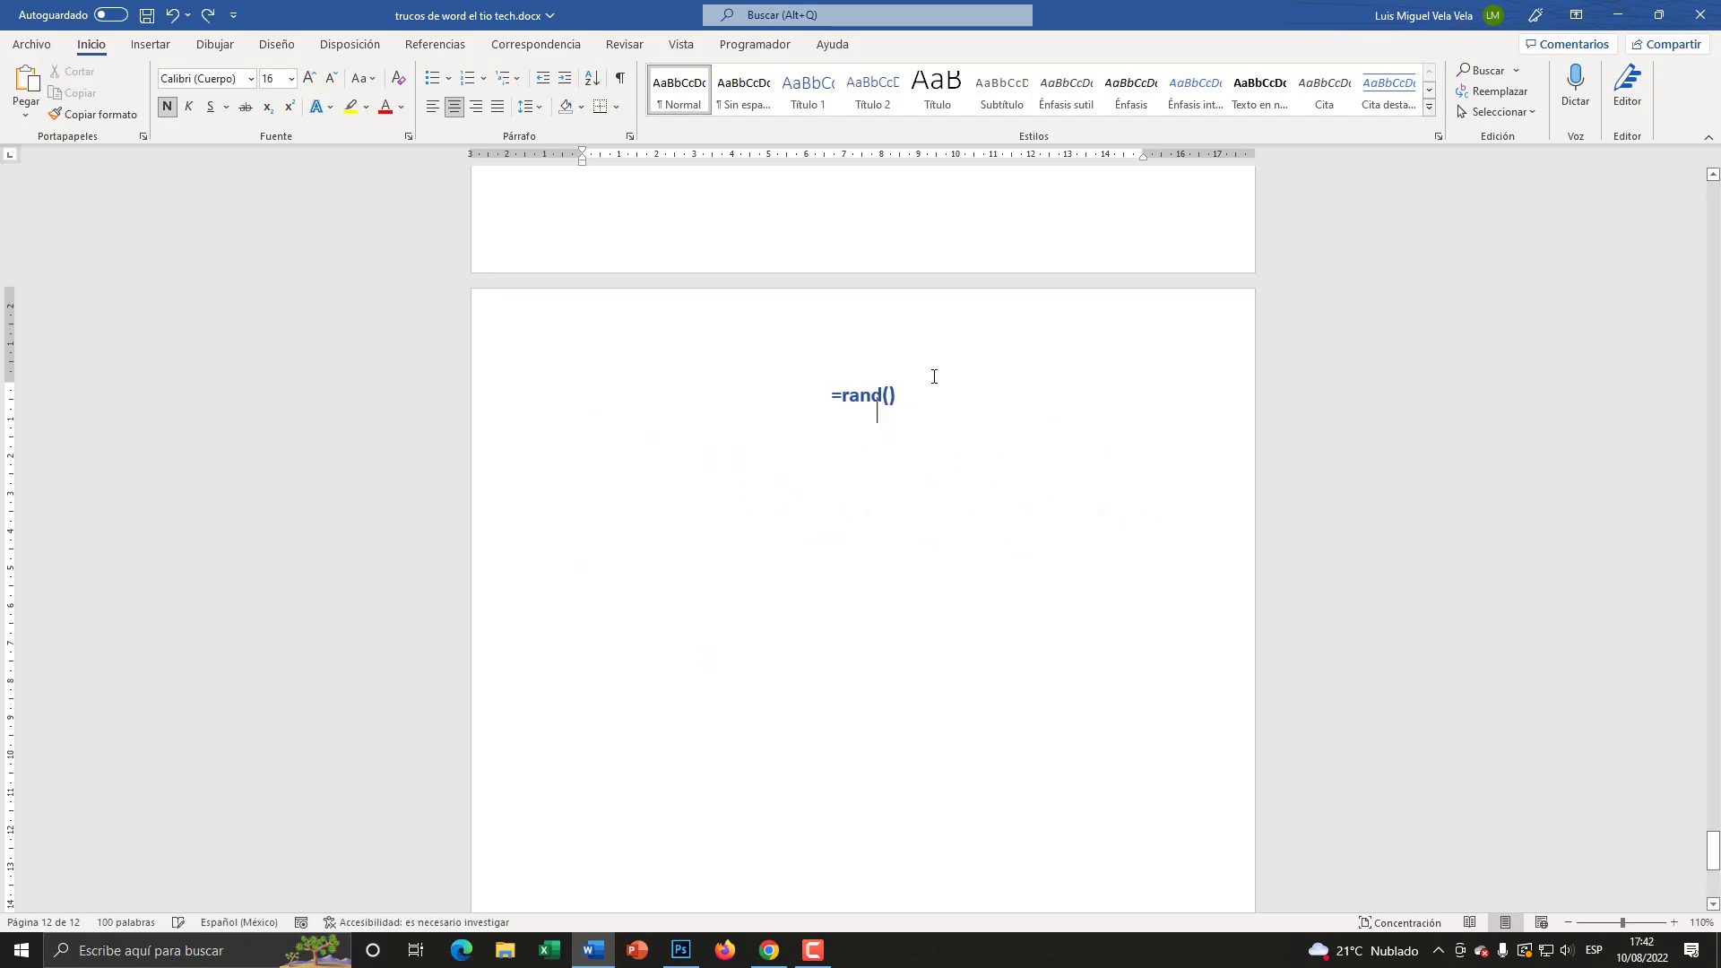
# Expand =rand(3) into three sample paragraphs, highlight them, then undo to the formula.
pyautogui.write('3')
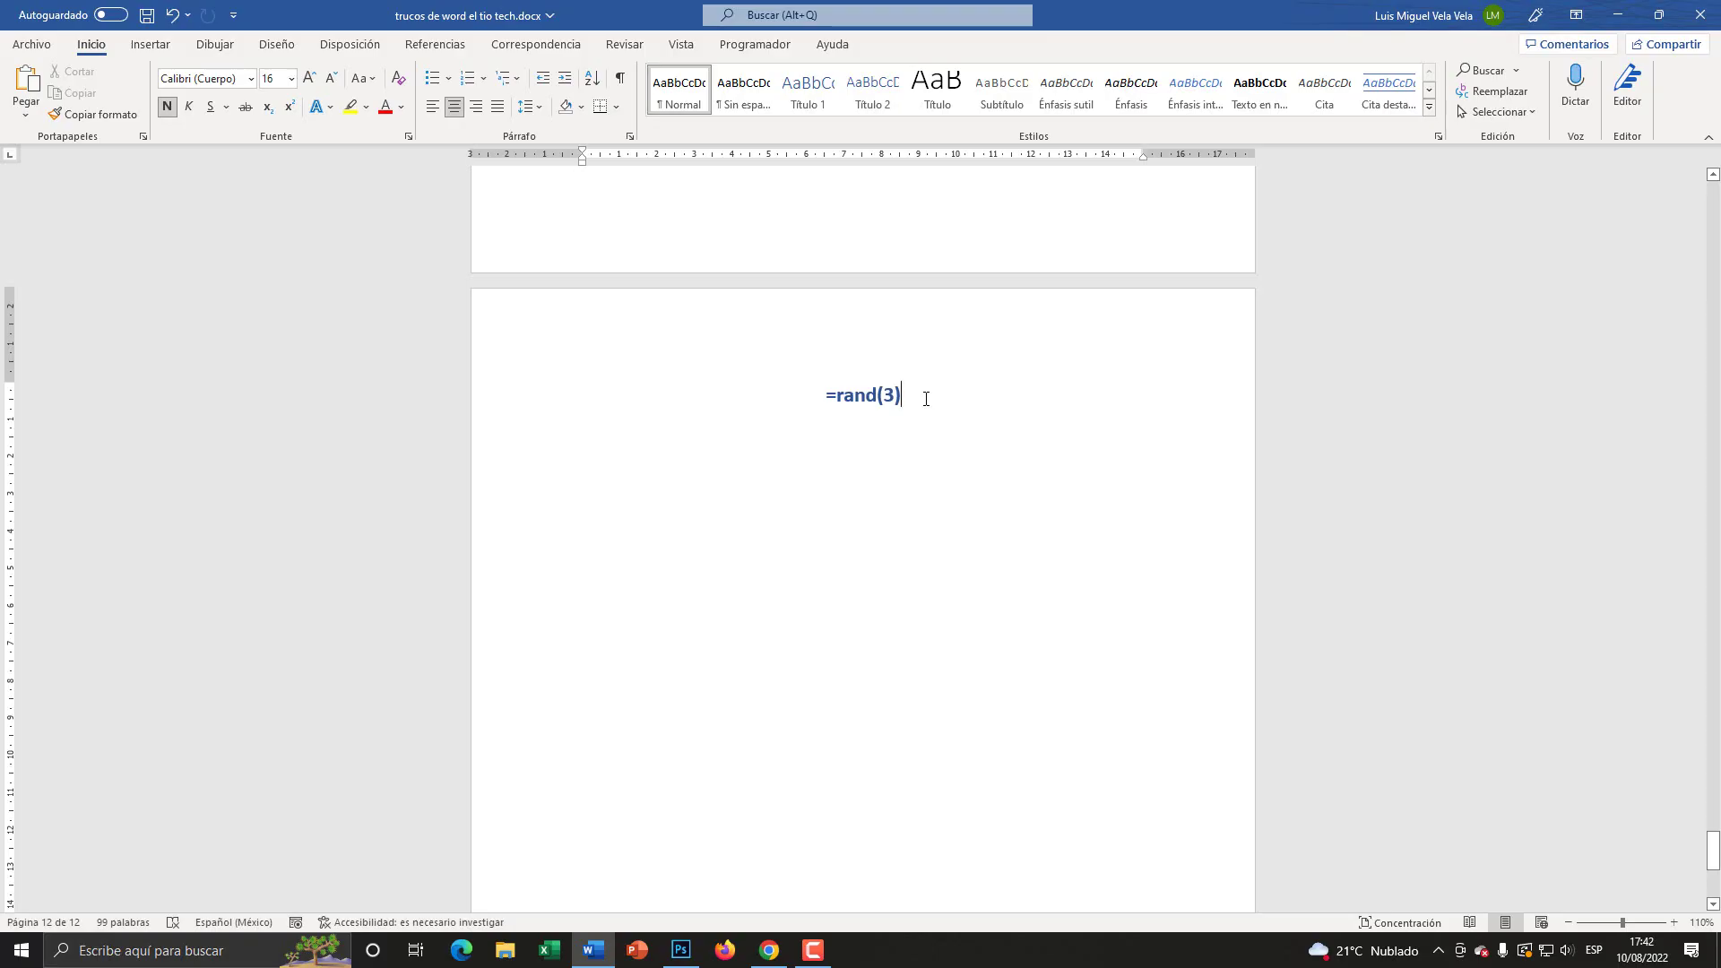
pyautogui.press('Return')
pyautogui.tripleClick(1078, 508)
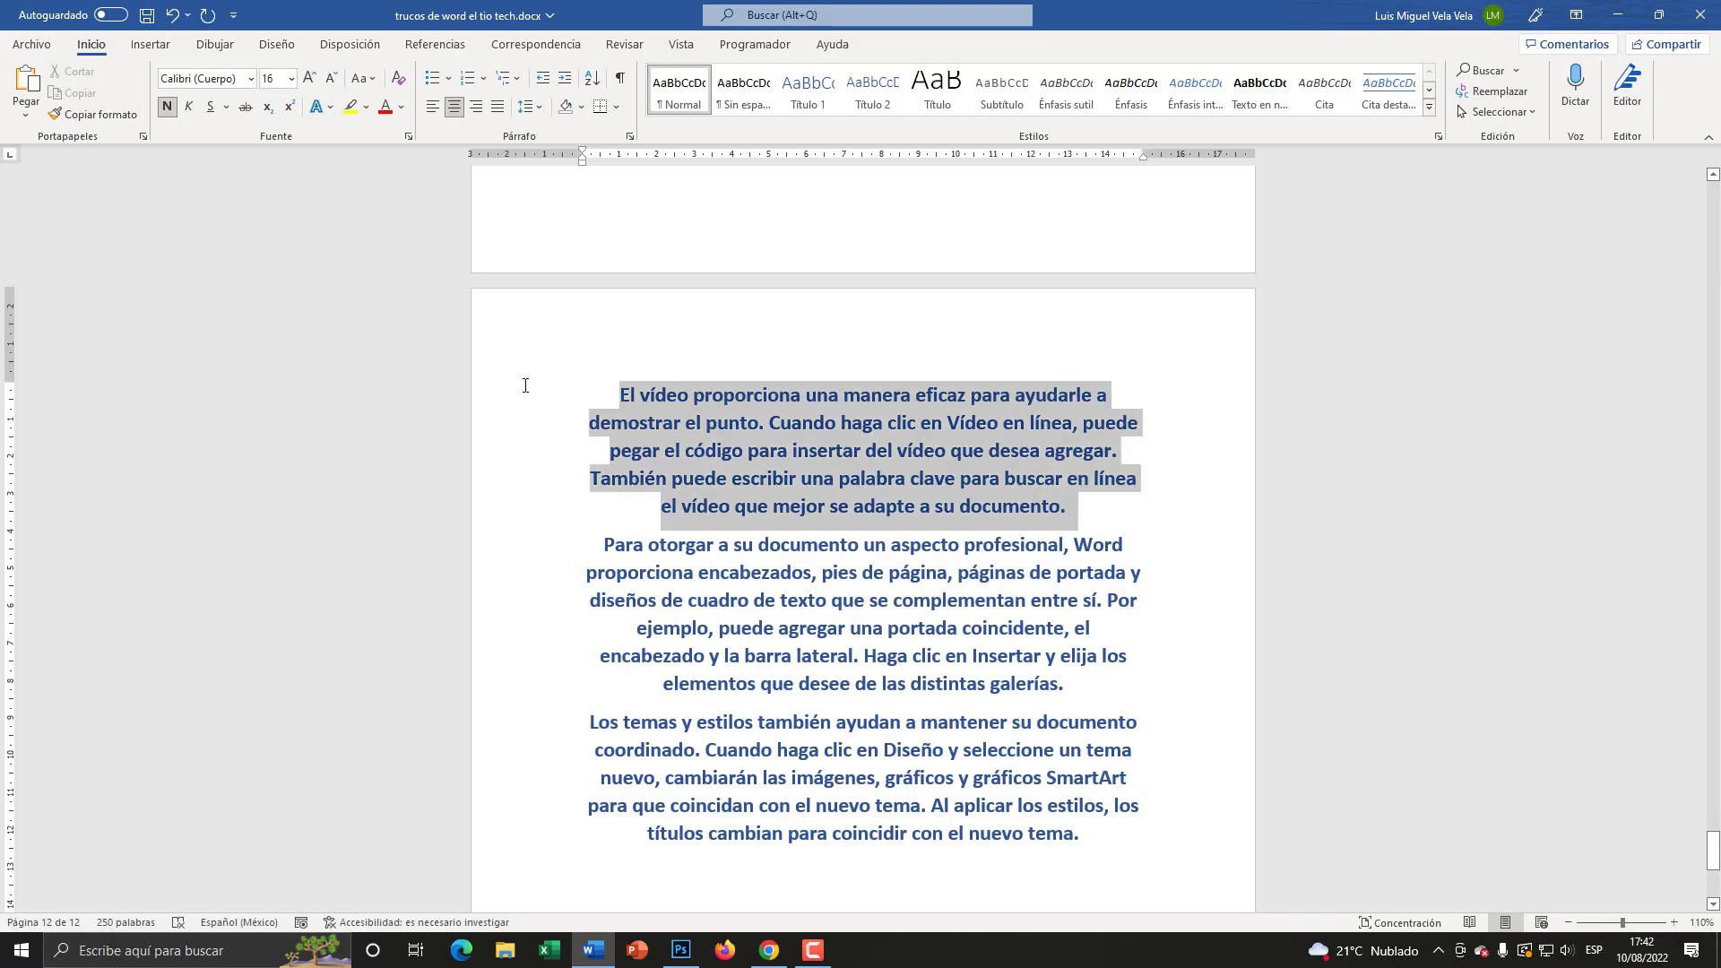
pyautogui.moveTo(1063, 684); pyautogui.dragTo(807, 544)
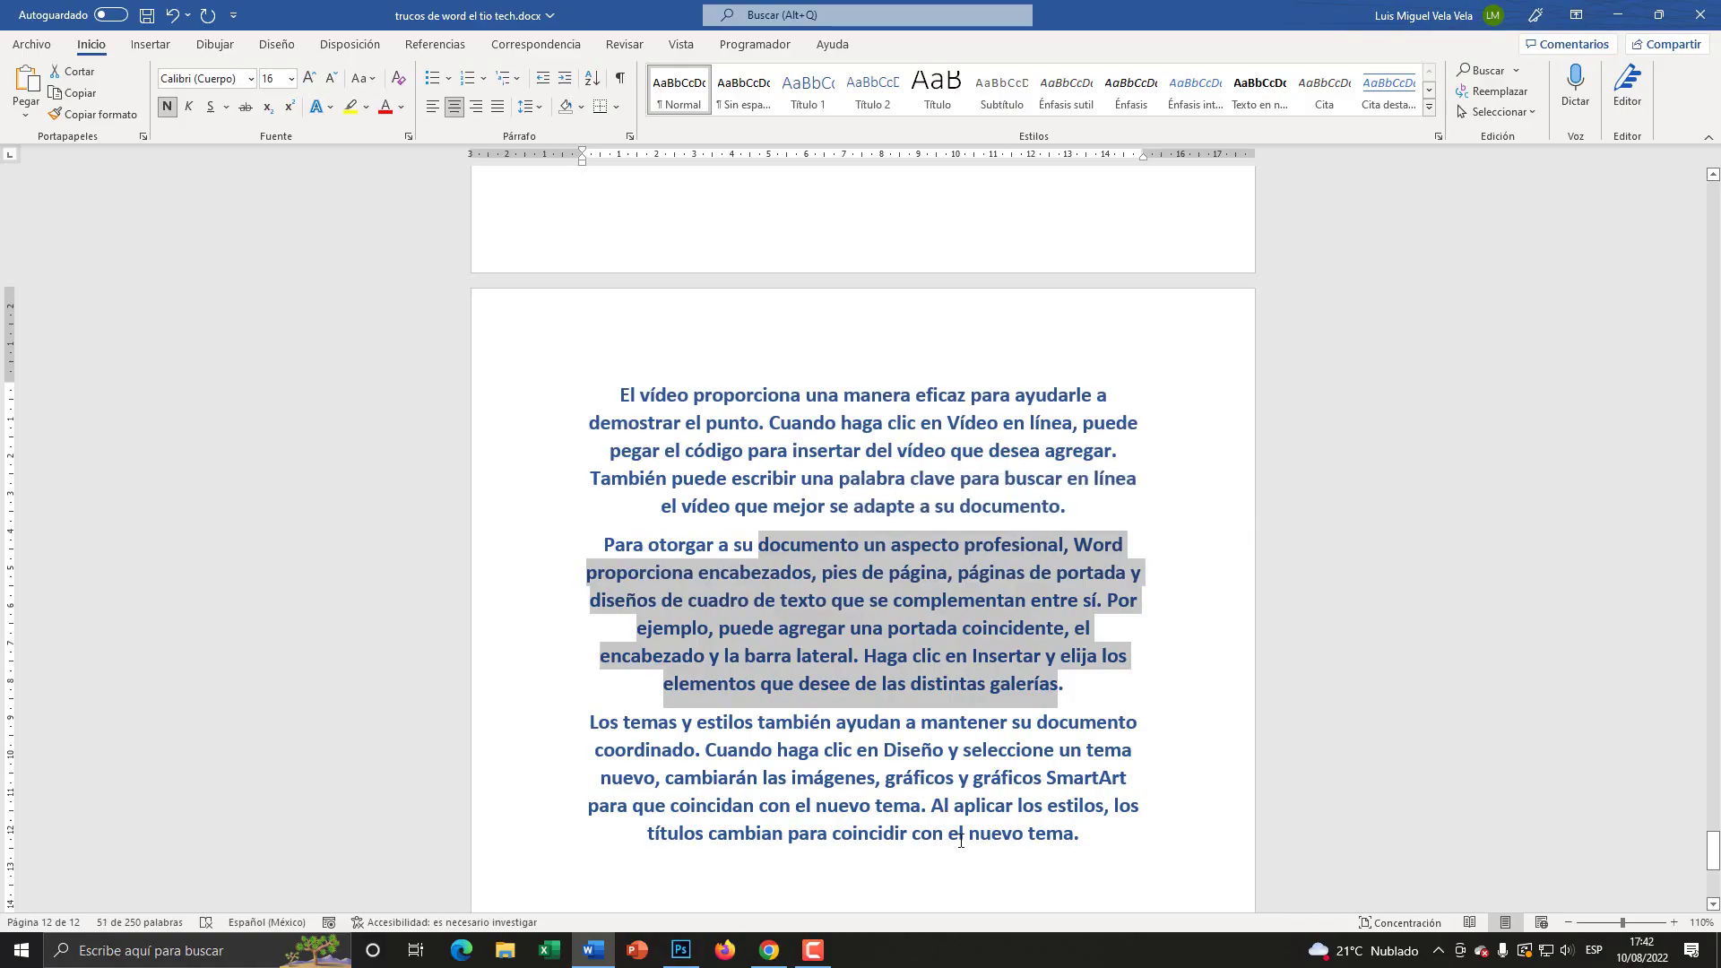
pyautogui.moveTo(968, 834); pyautogui.dragTo(860, 730)
pyautogui.hotkey('ctrl', 'z')
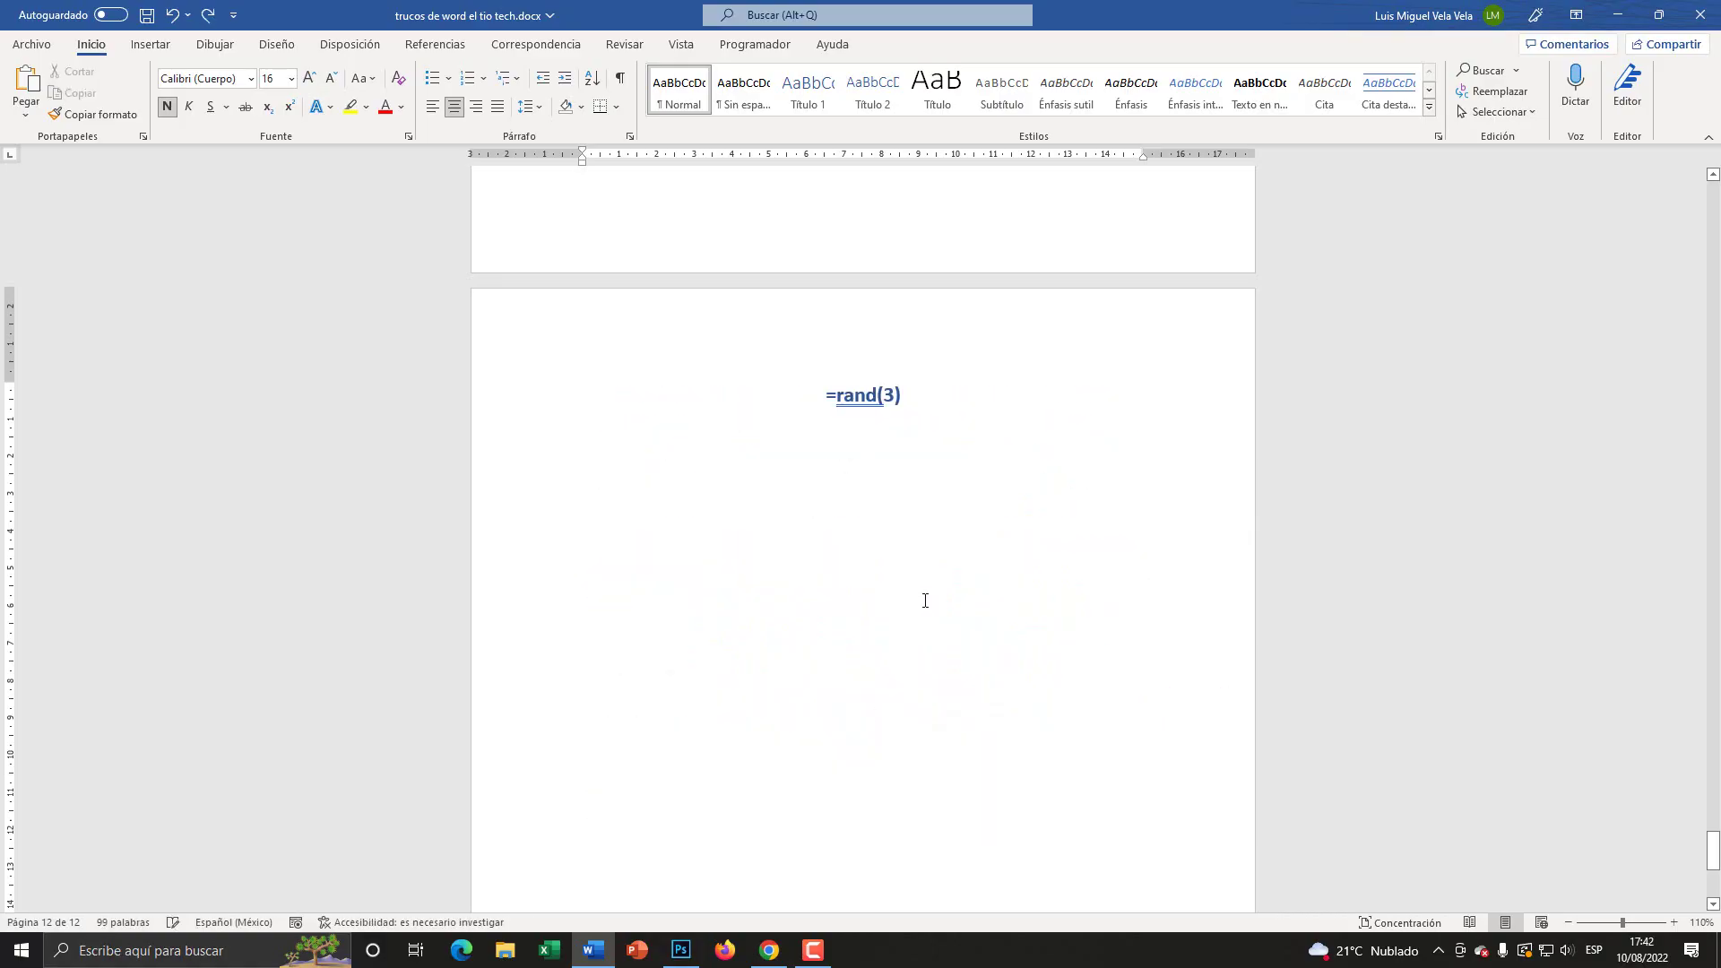
# Edit the formula to =rand(3,2) and expand it into three two-sentence paragraphs.
pyautogui.click(892, 392)
pyautogui.write(',')
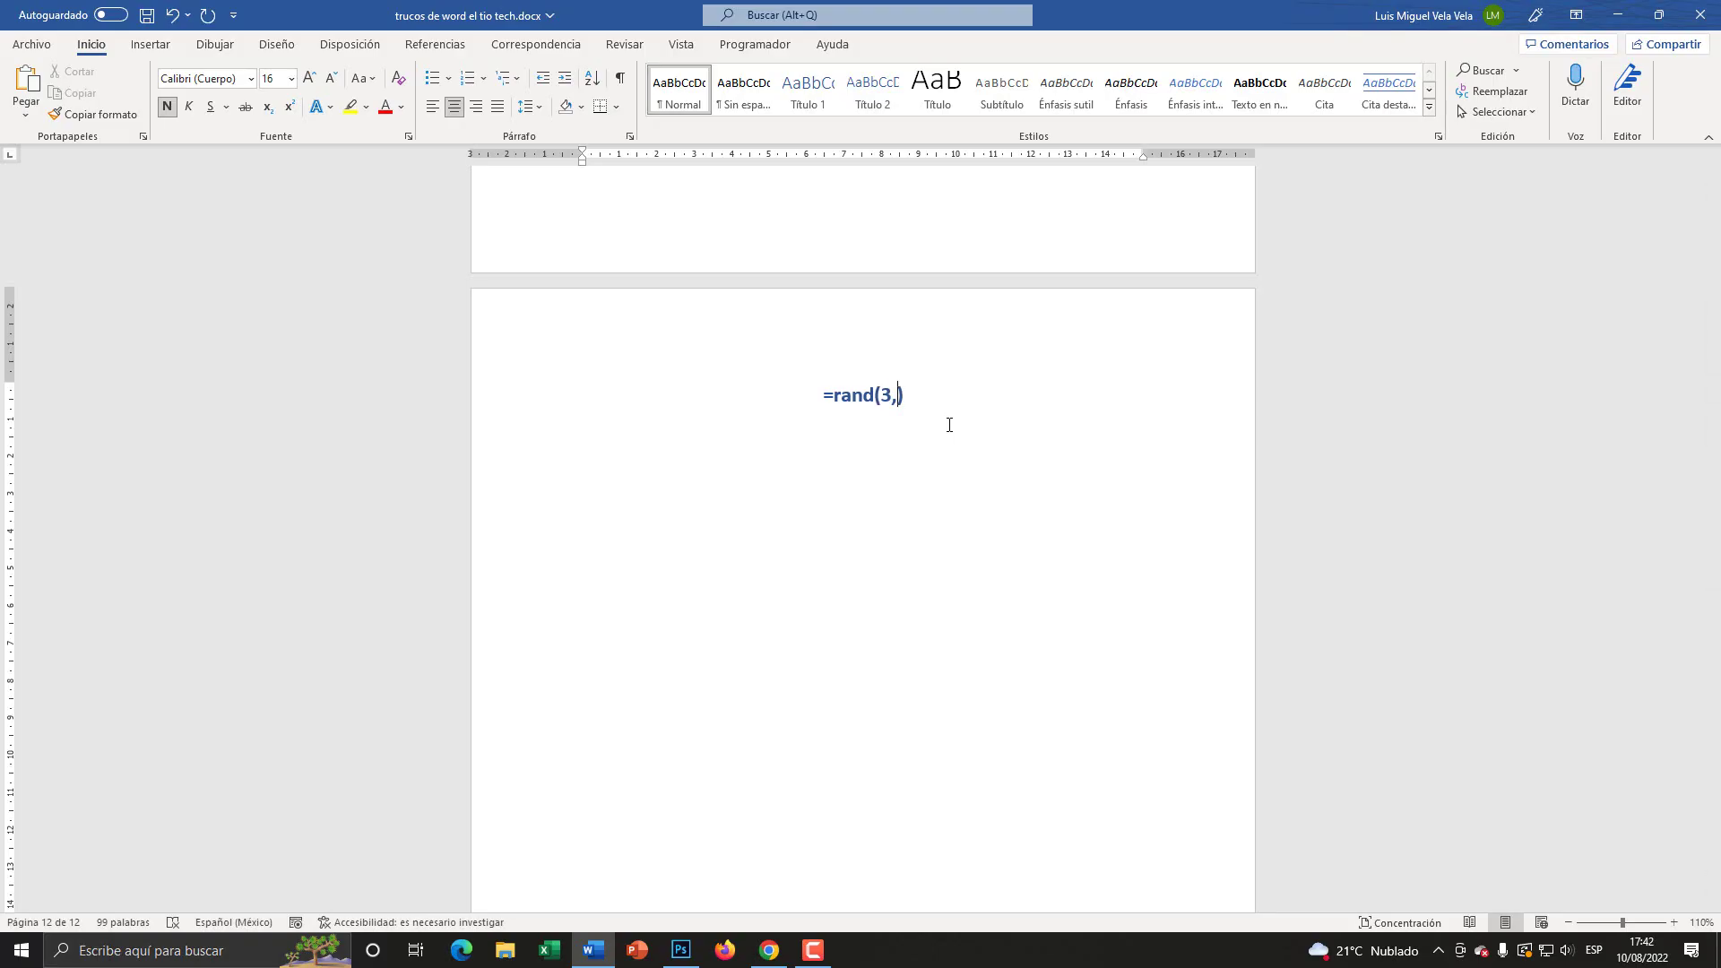
pyautogui.write('2')
pyautogui.moveTo(827, 395); pyautogui.dragTo(907, 400)
pyautogui.click(876, 405)
pyautogui.click(883, 407)
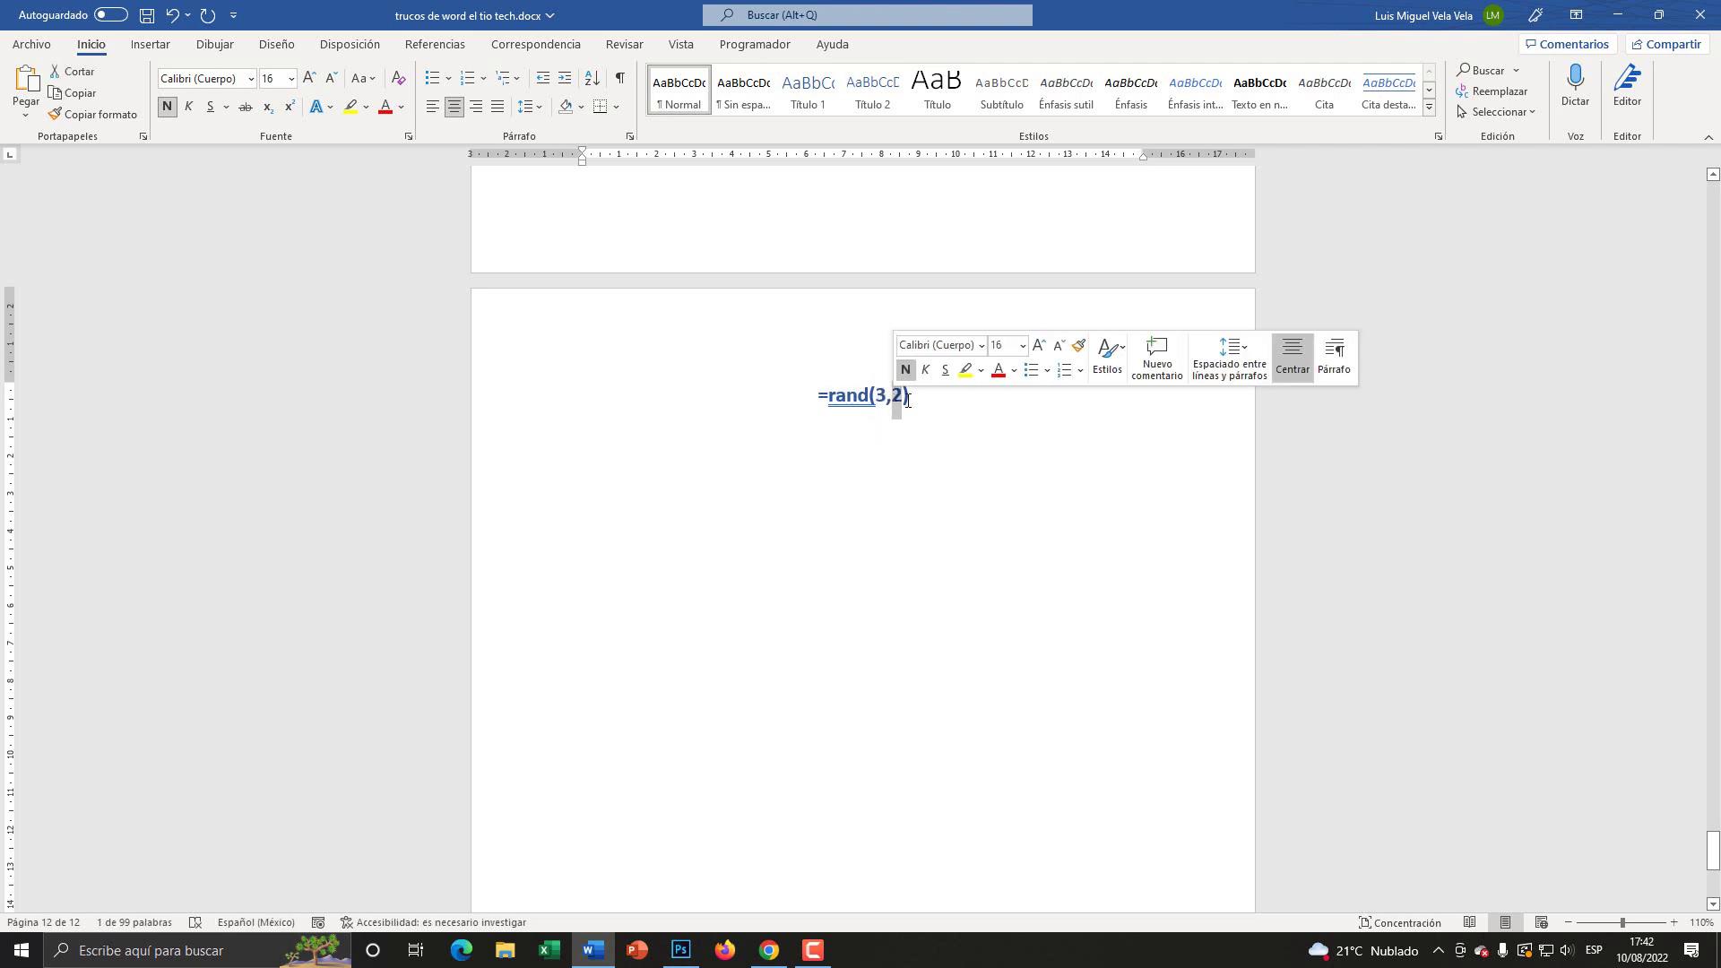
pyautogui.click(921, 400)
pyautogui.press('Return')
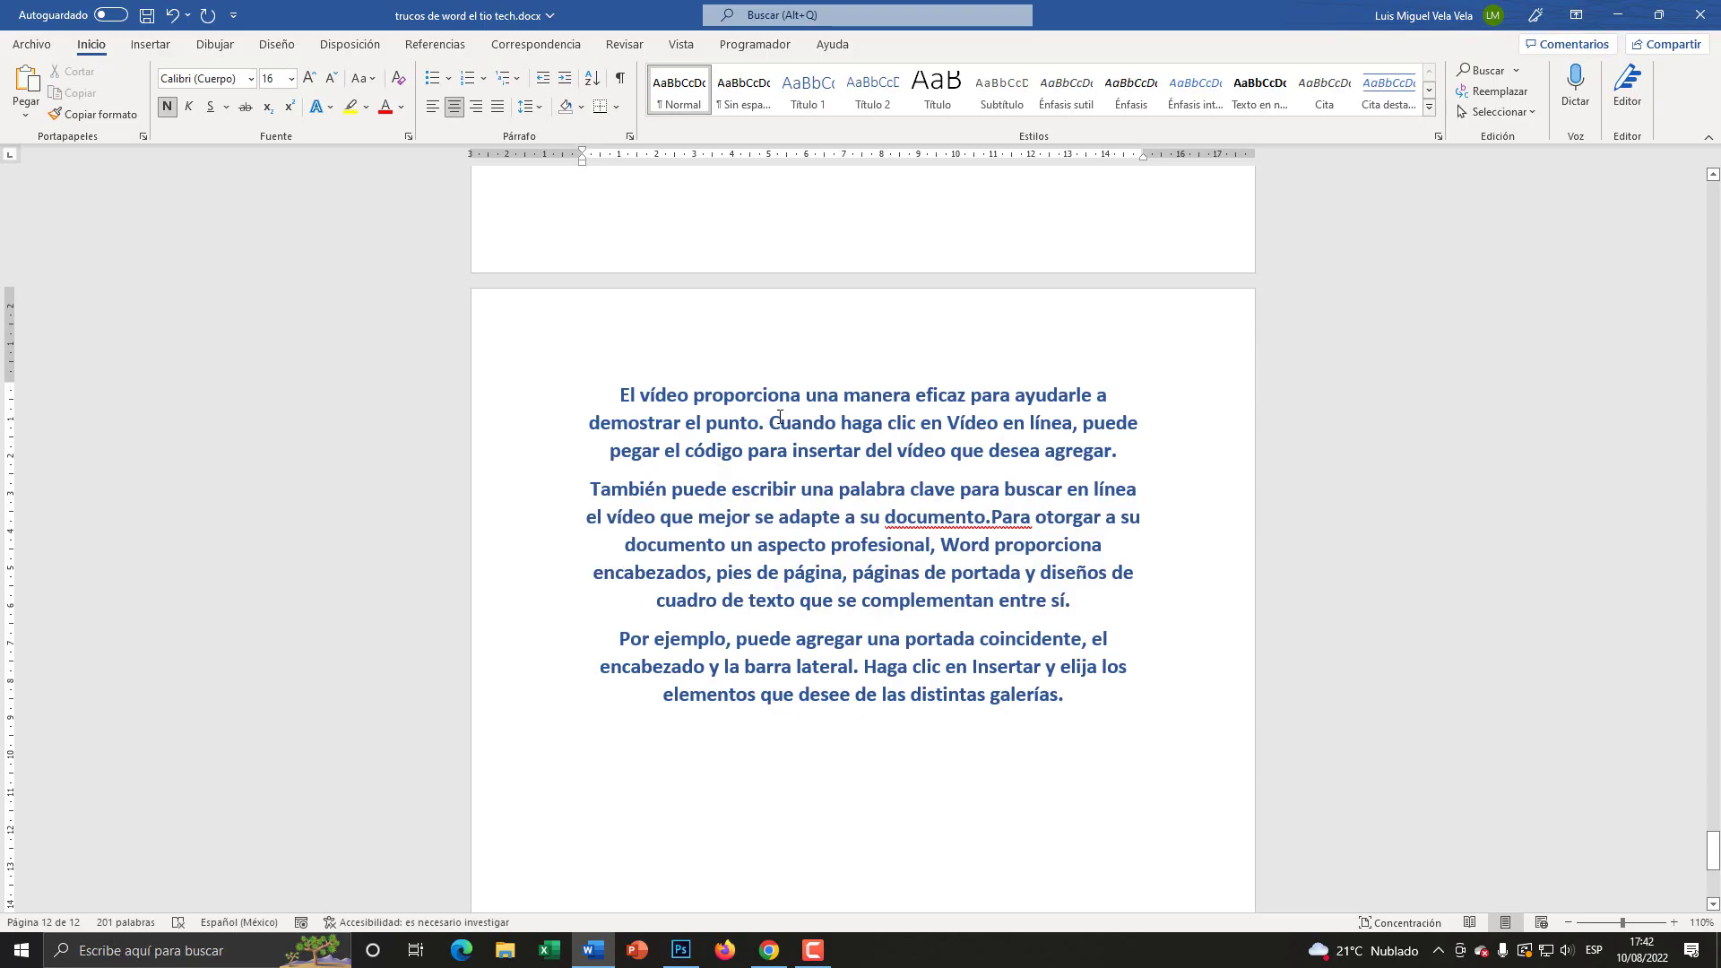
pyautogui.moveTo(764, 423)
pyautogui.mouseDown()
pyautogui.moveTo(621, 395)
pyautogui.moveTo(763, 422)
pyautogui.mouseUp()
pyautogui.click(690, 422)
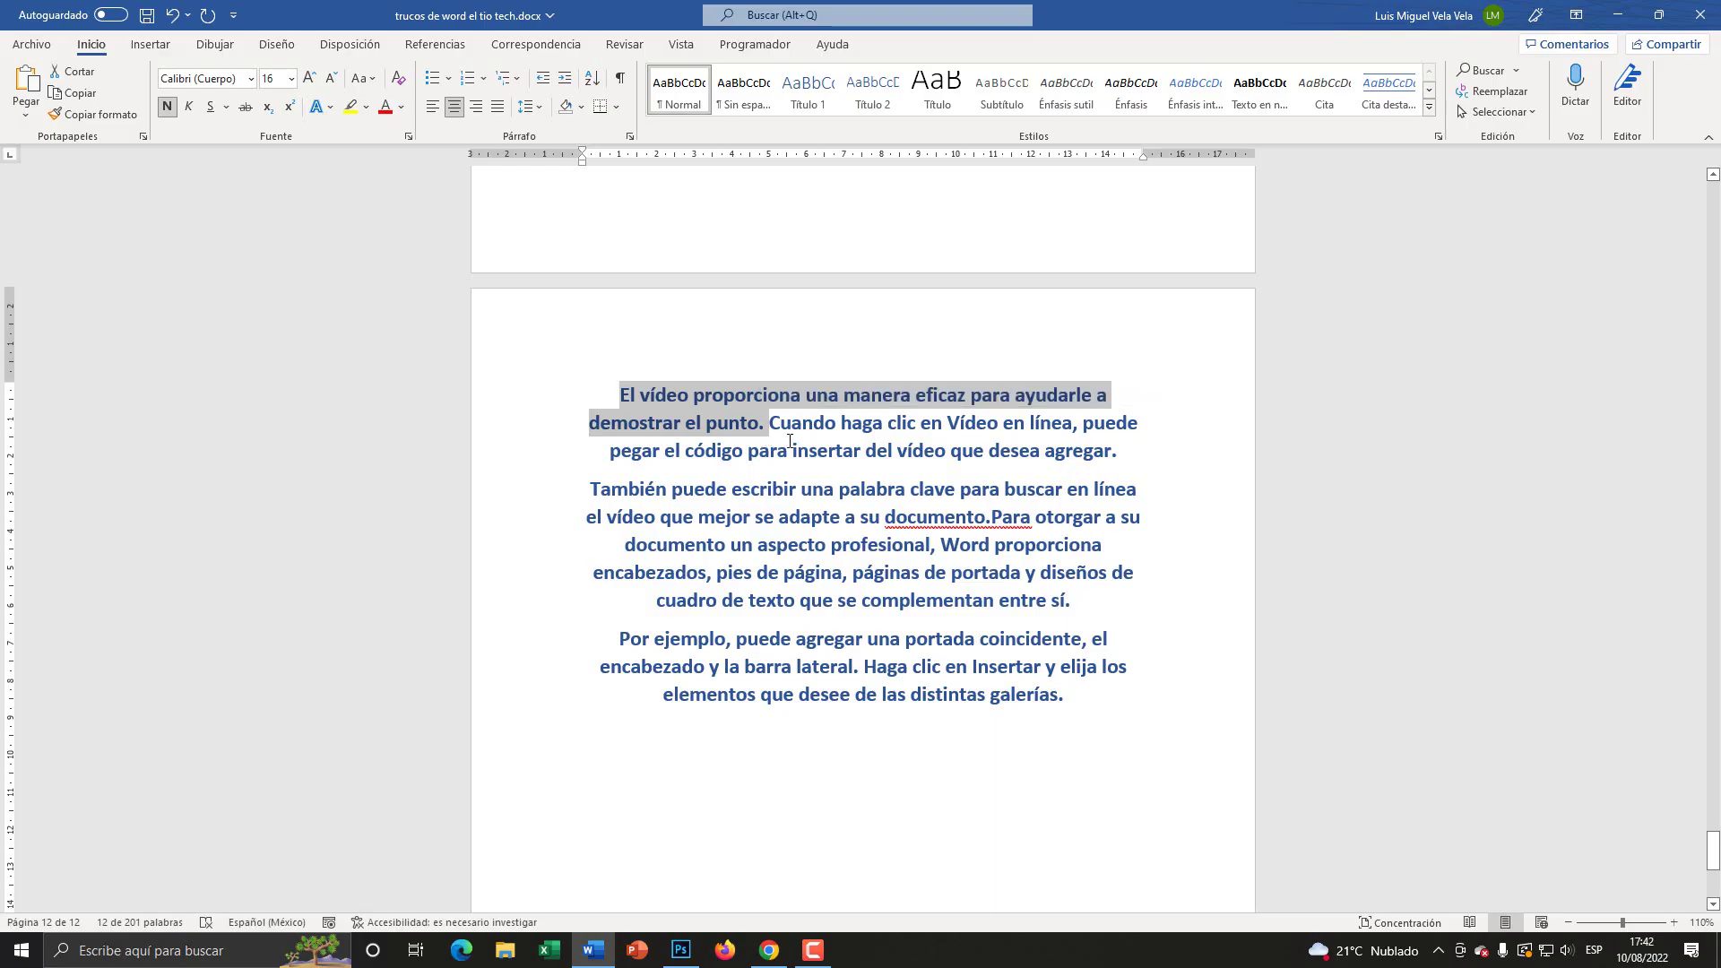
pyautogui.press('Down')
pyautogui.moveTo(769, 420); pyautogui.dragTo(1127, 470)
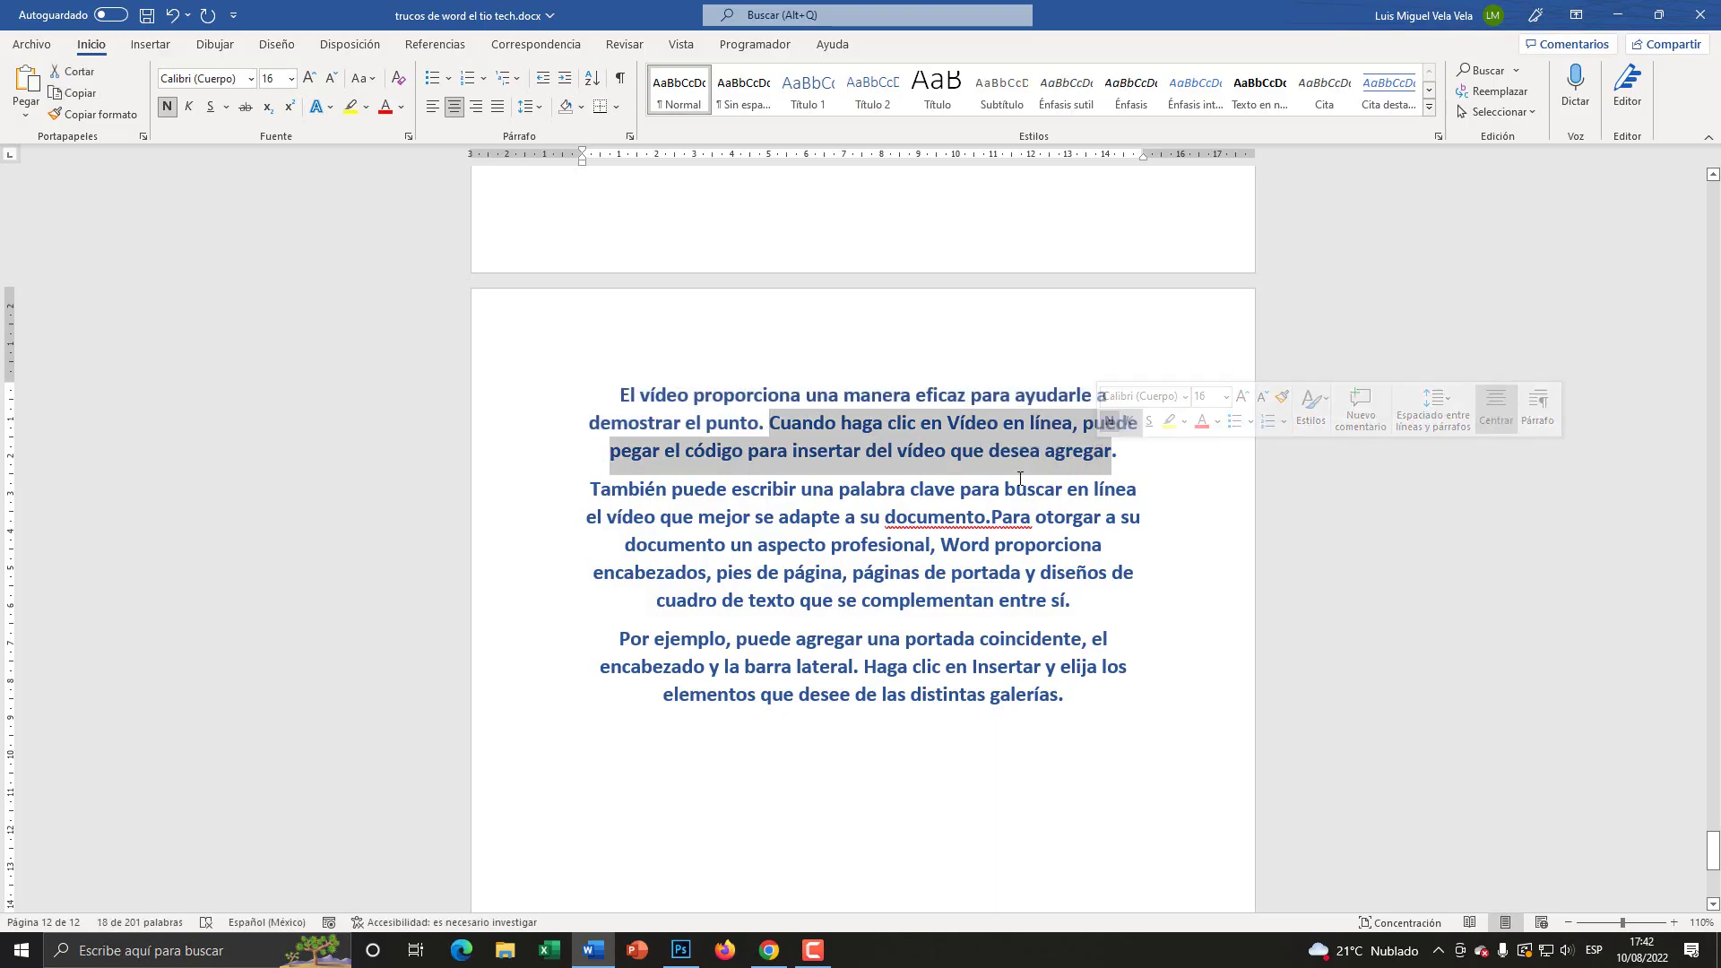
pyautogui.click(1122, 452)
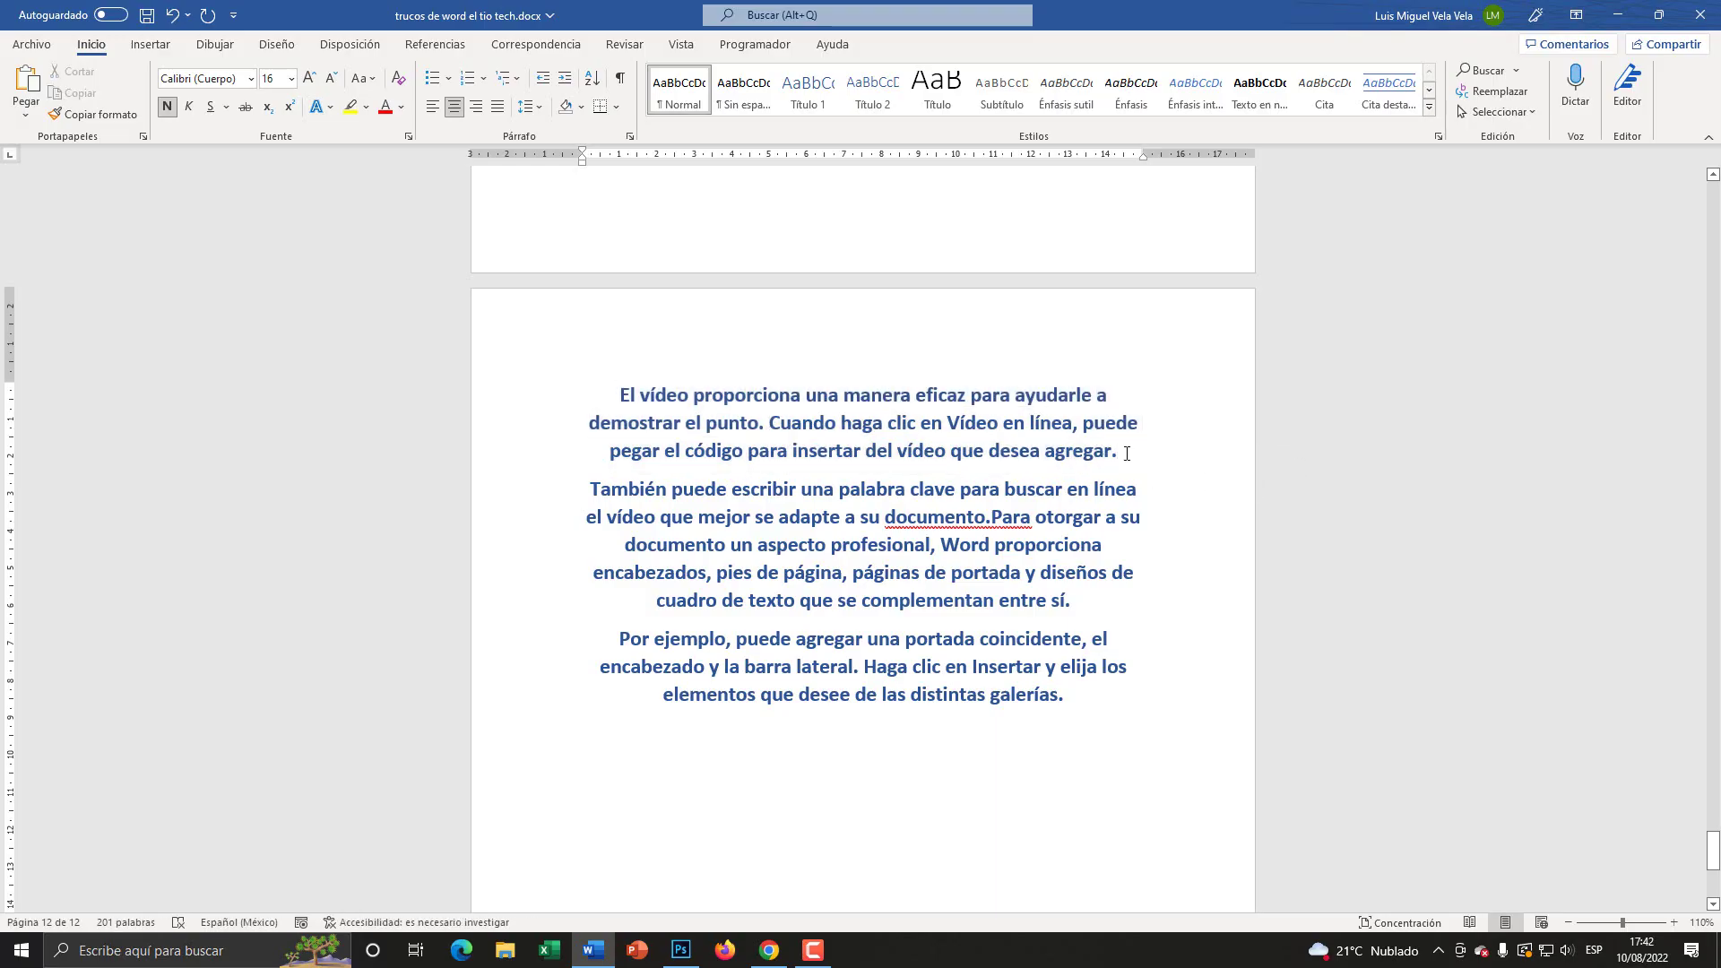
pyautogui.moveTo(1131, 454); pyautogui.dragTo(618, 380)
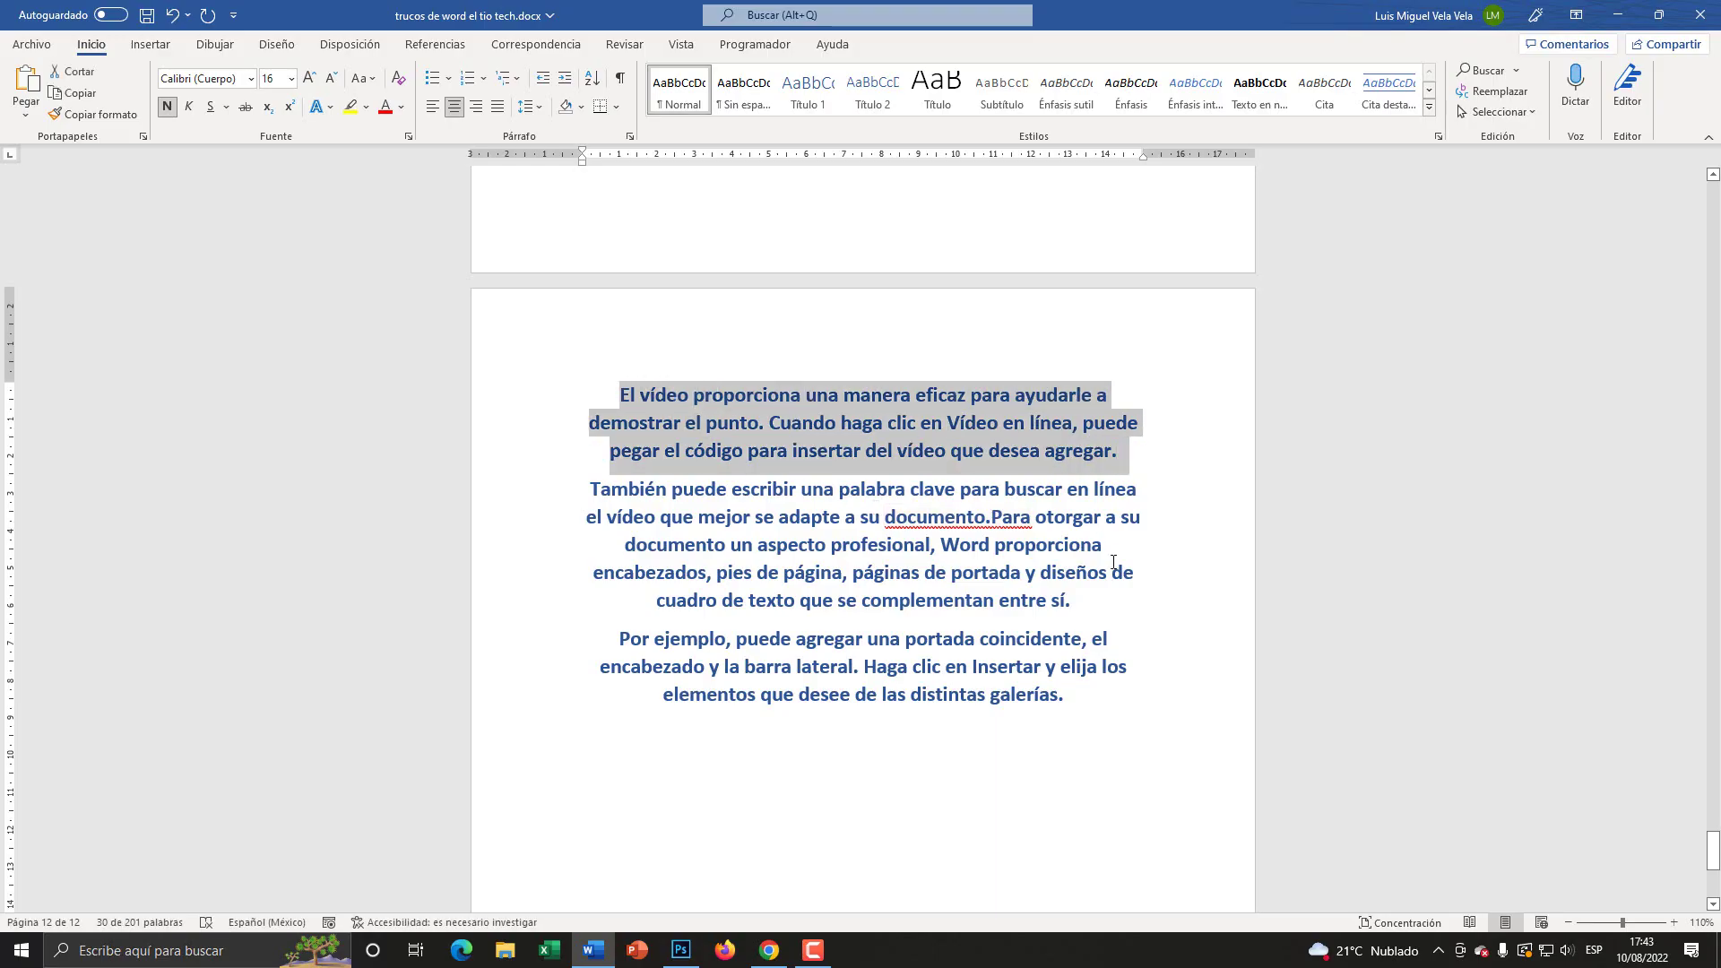
pyautogui.moveTo(1072, 600); pyautogui.dragTo(731, 489)
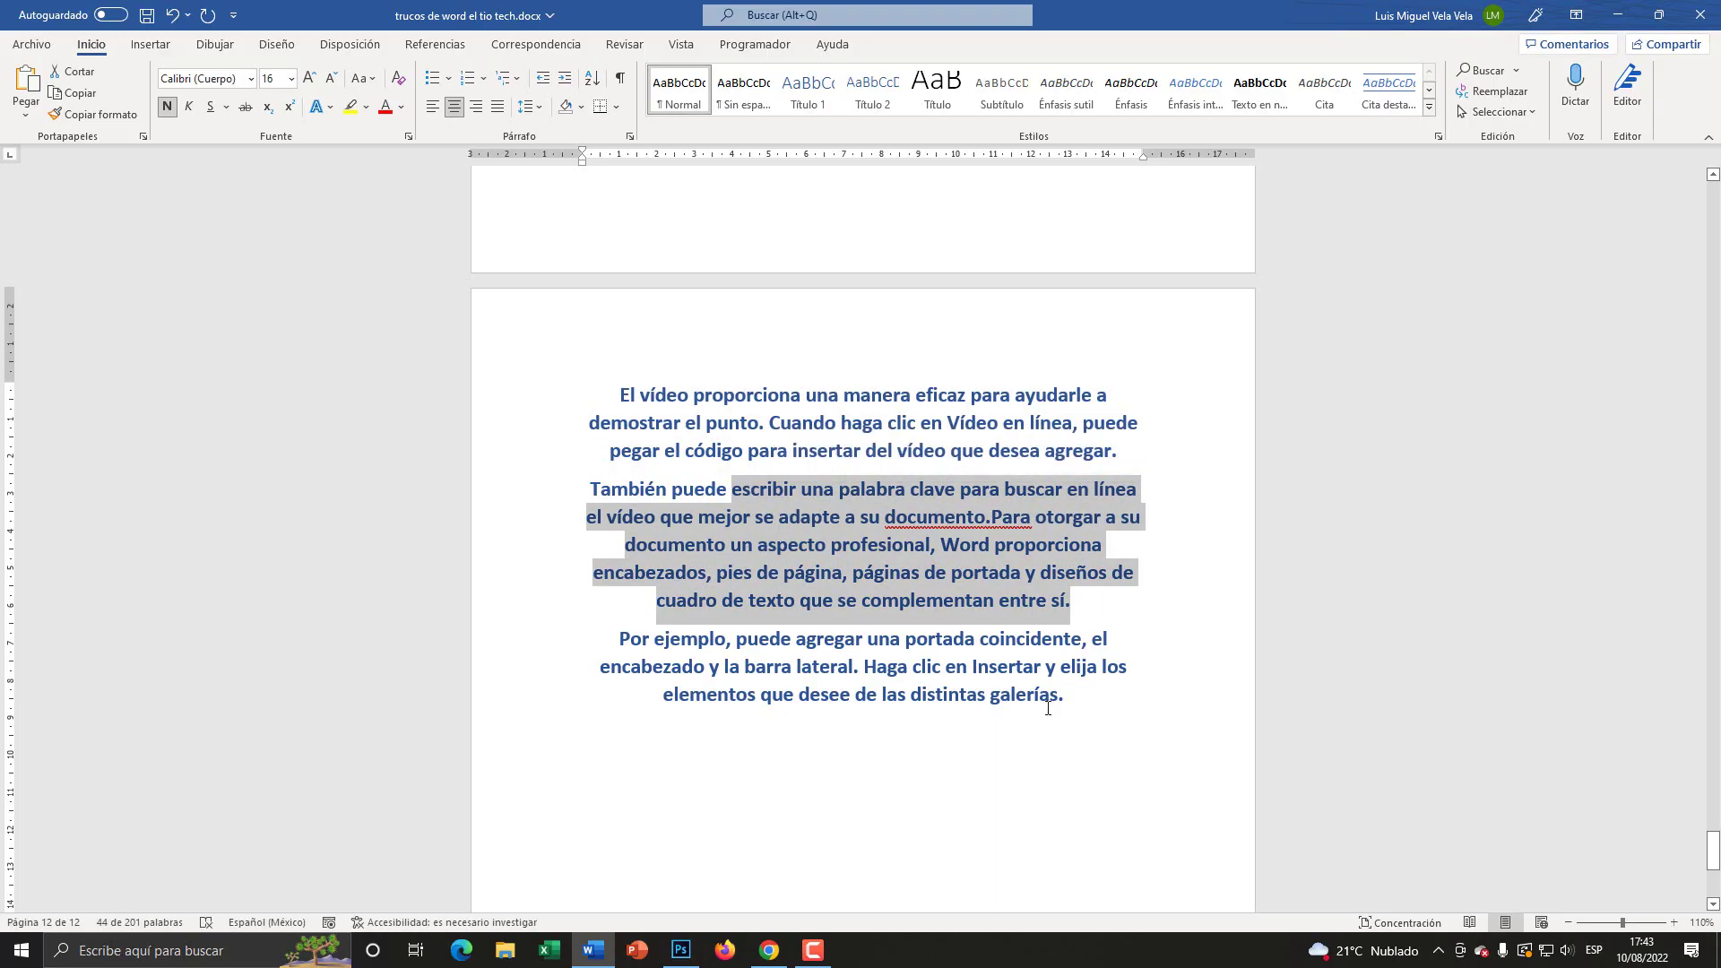
pyautogui.moveTo(1063, 695); pyautogui.dragTo(796, 638)
pyautogui.click(802, 517)
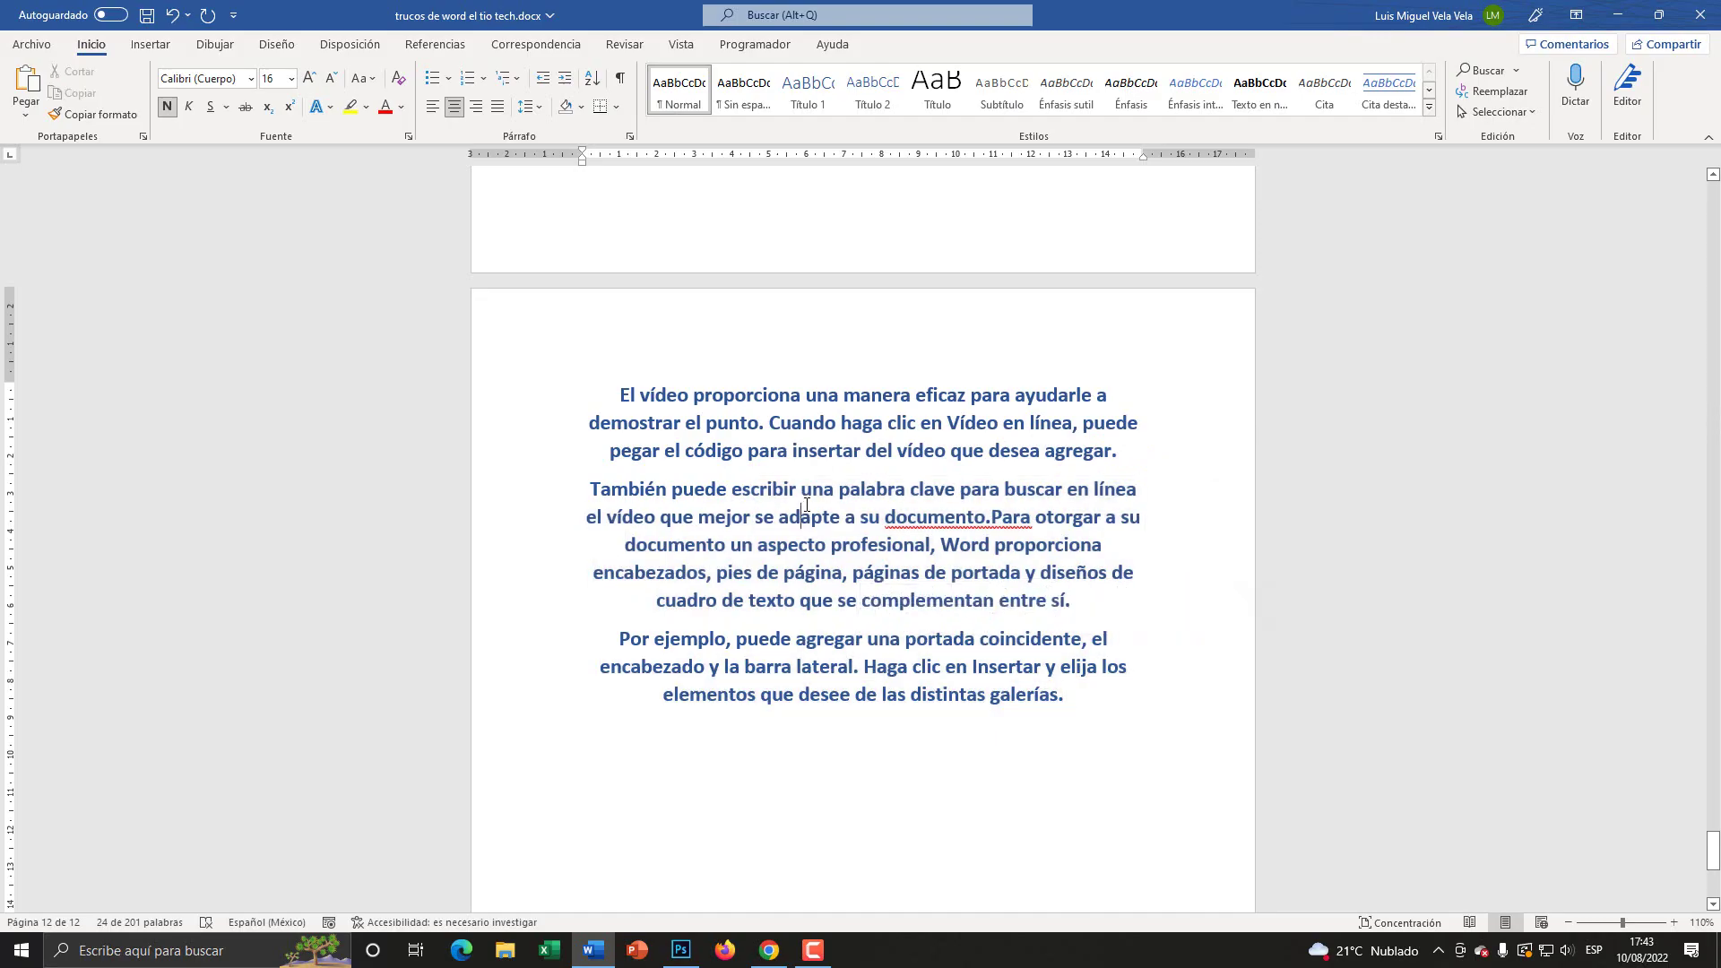
pyautogui.moveTo(600, 485)
pyautogui.mouseDown()
pyautogui.moveTo(897, 545)
pyautogui.moveTo(986, 517)
pyautogui.mouseUp()
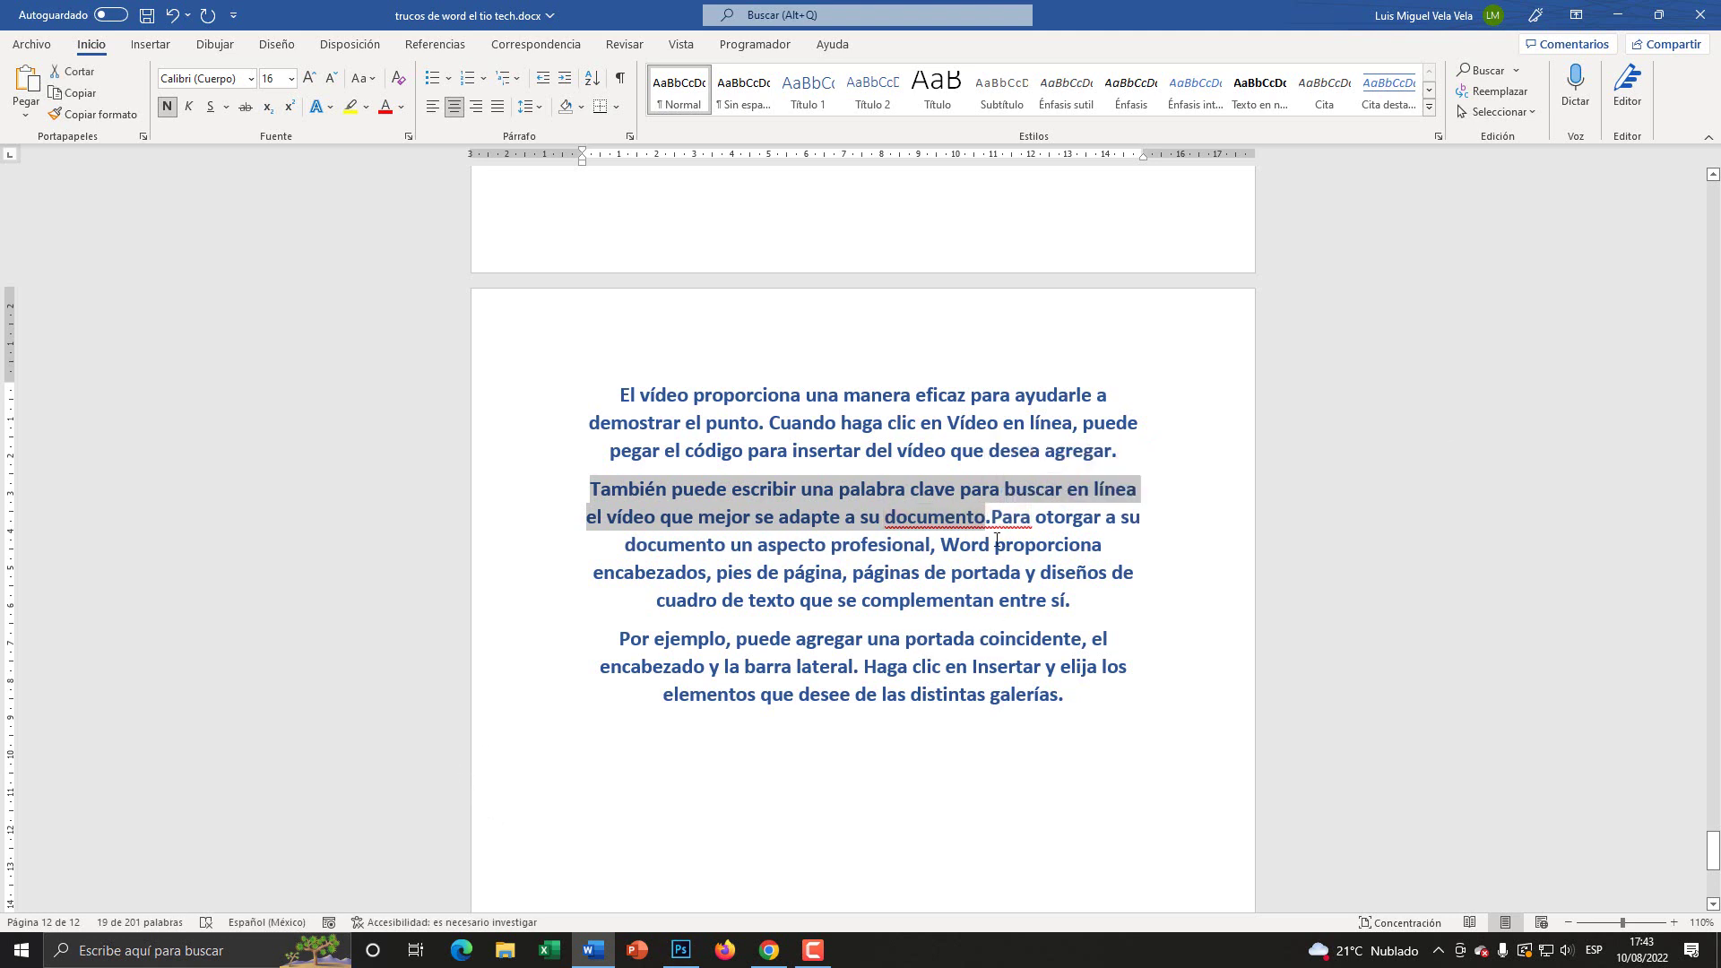
pyautogui.moveTo(990, 517)
pyautogui.mouseDown()
pyautogui.moveTo(1078, 609)
pyautogui.moveTo(626, 528)
pyautogui.mouseUp()
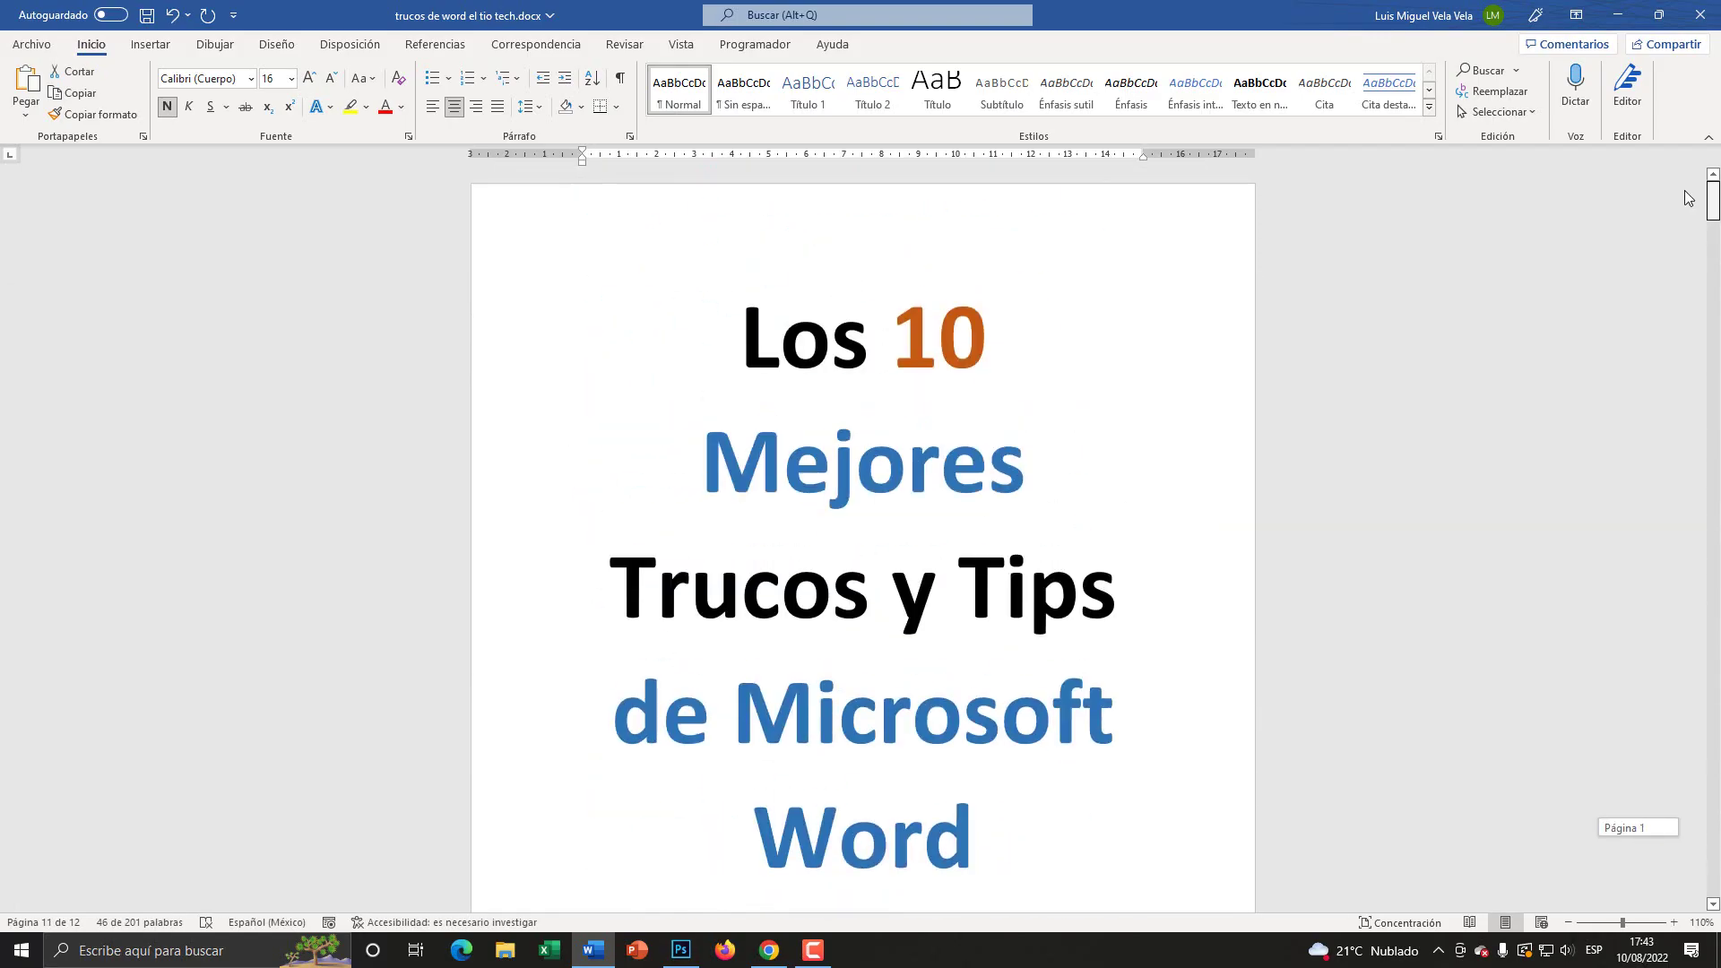
# Scroll the document to show the title page 'Los 10 Mejores Trucos y Tips de Microsoft Word'.
pyautogui.scroll(-1, 1165, 502)
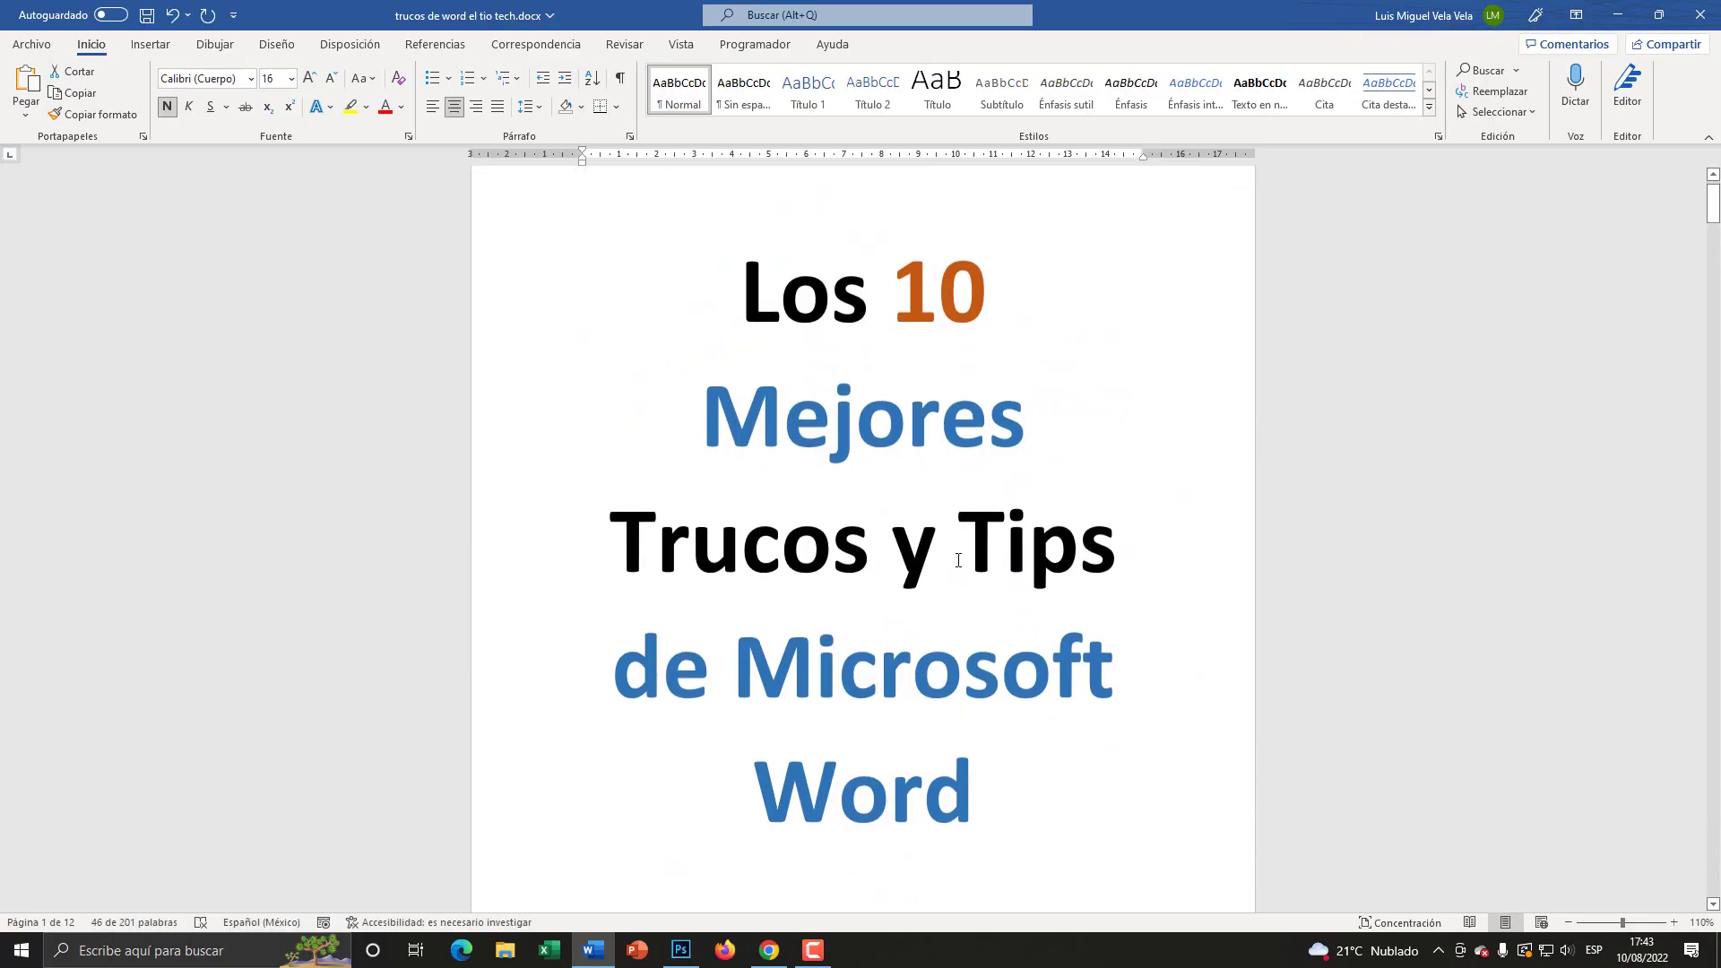